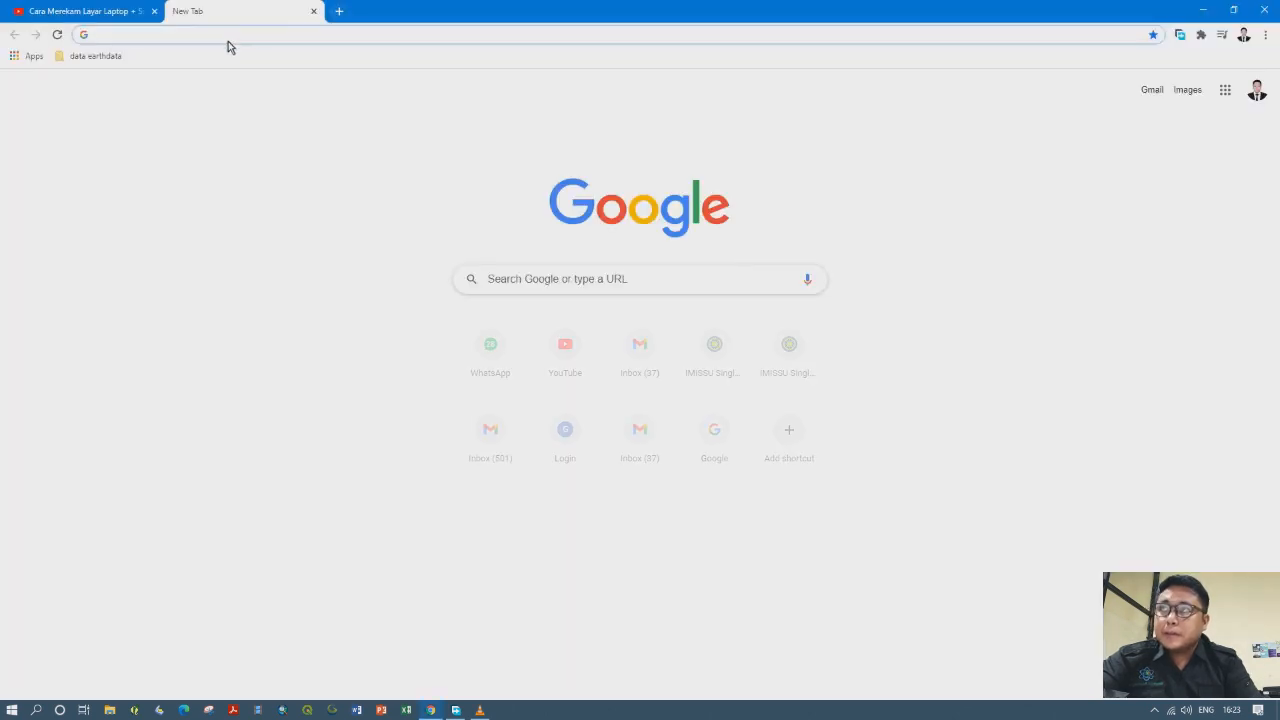
click(228, 41)
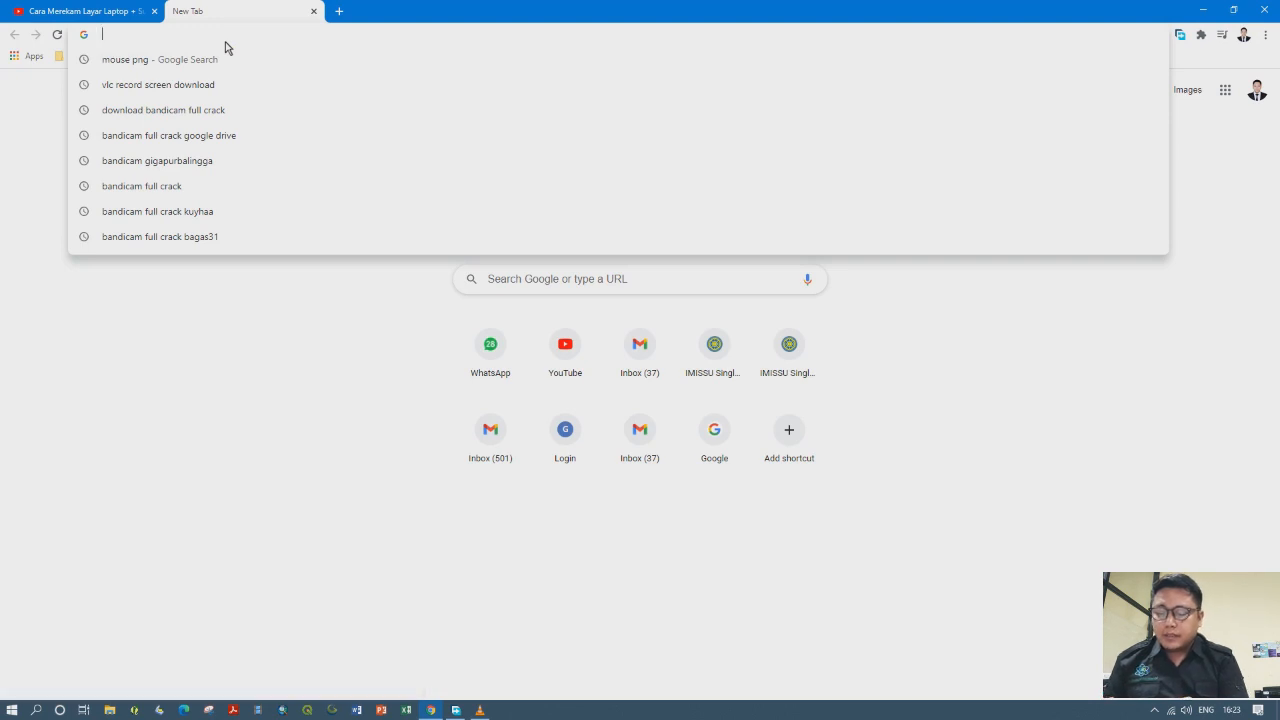
text(www.)
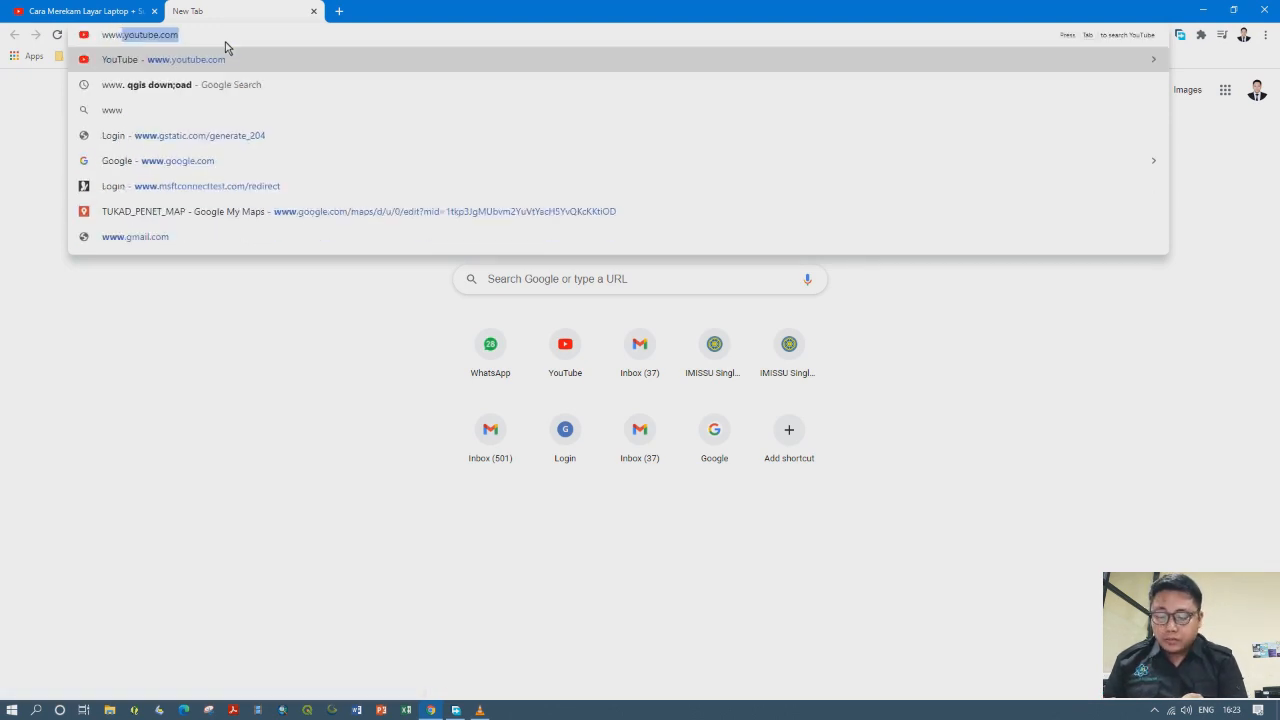
text( qgis .com)
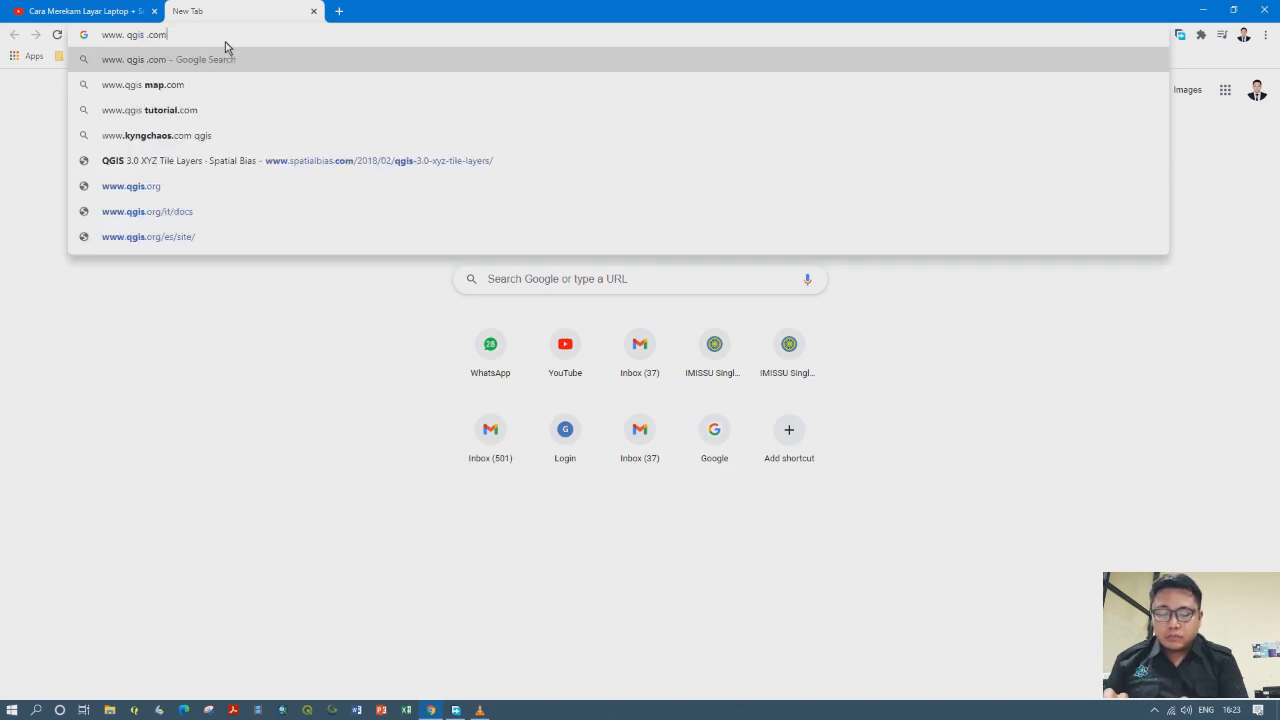
key(Return)
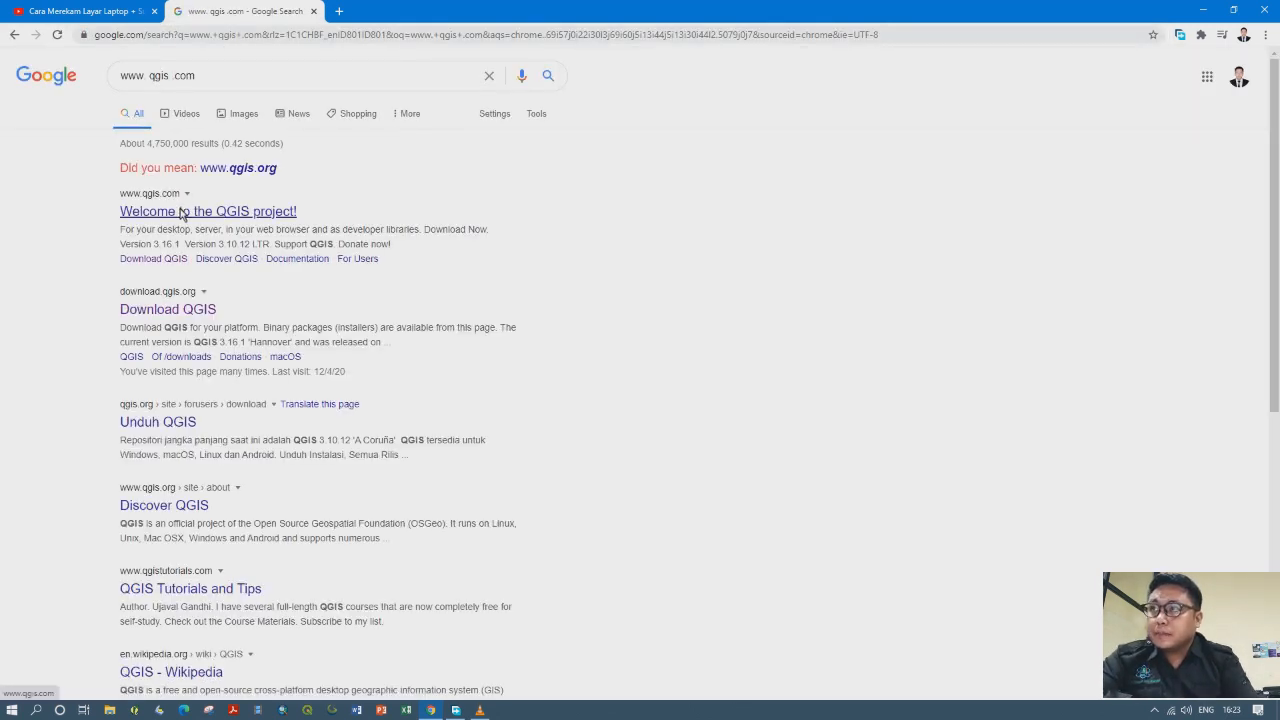
Open the Download QGIS page from the search results
click(182, 213)
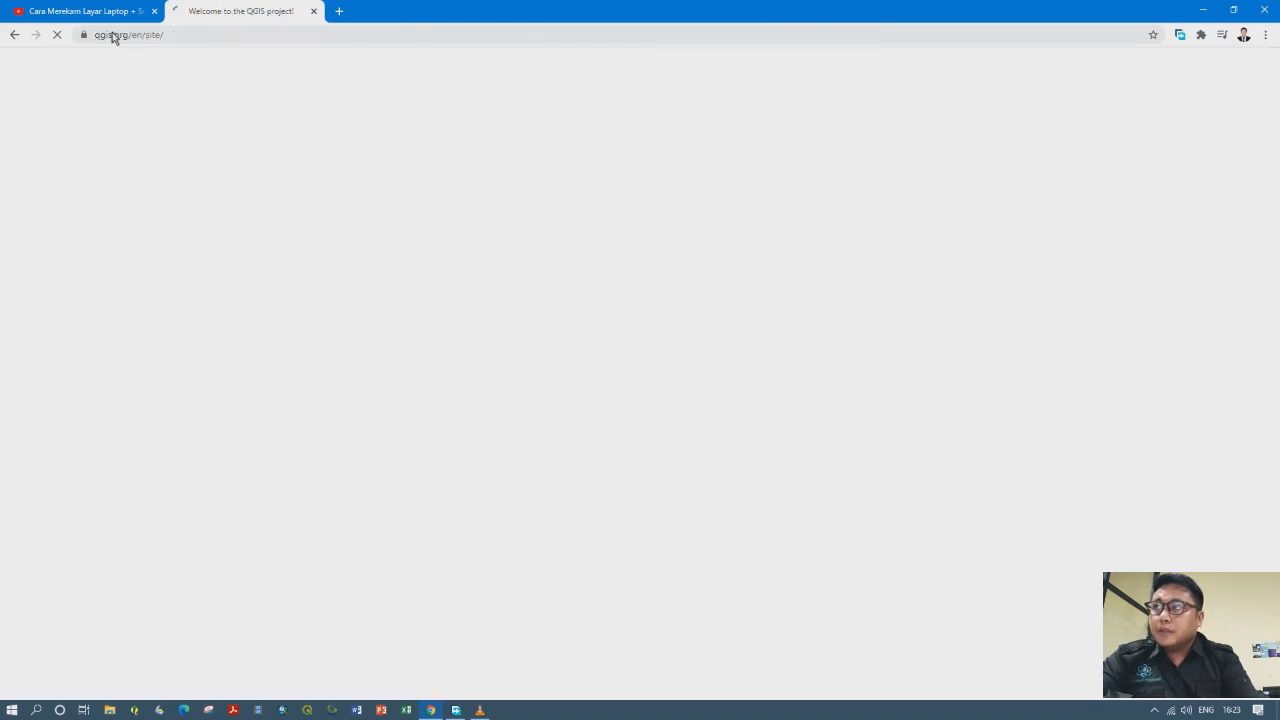
click(14, 35)
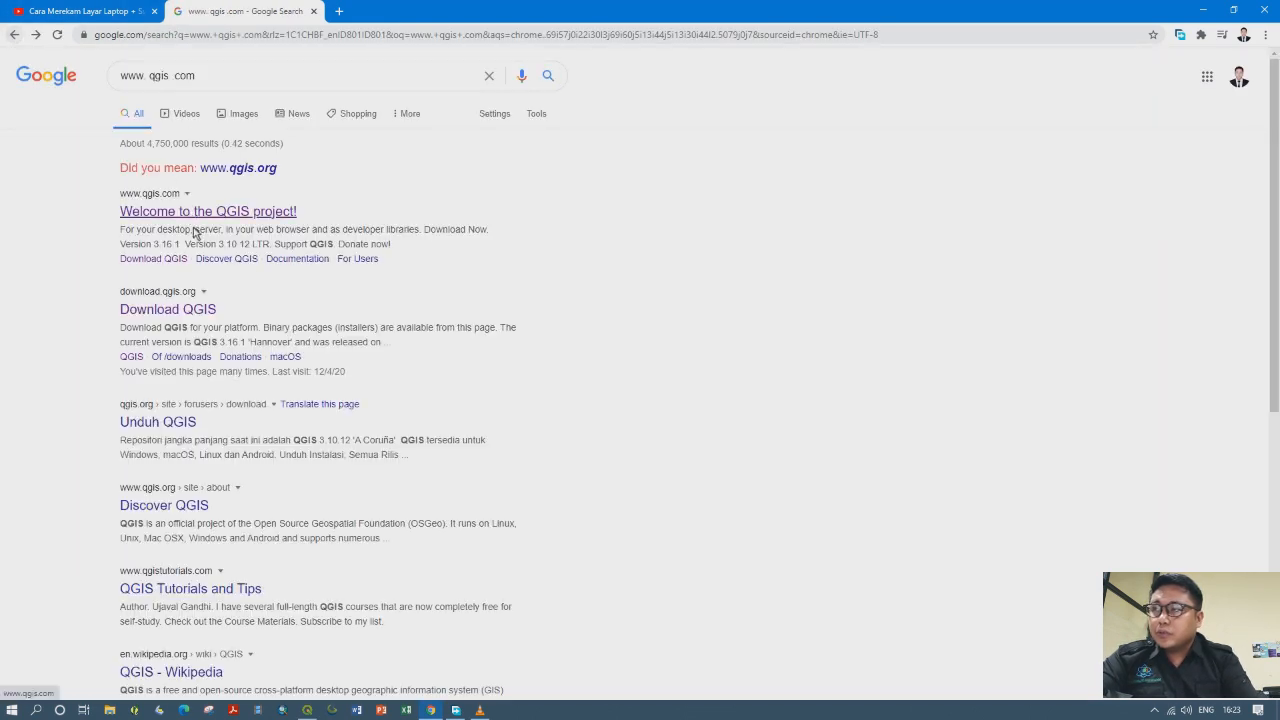
click(176, 311)
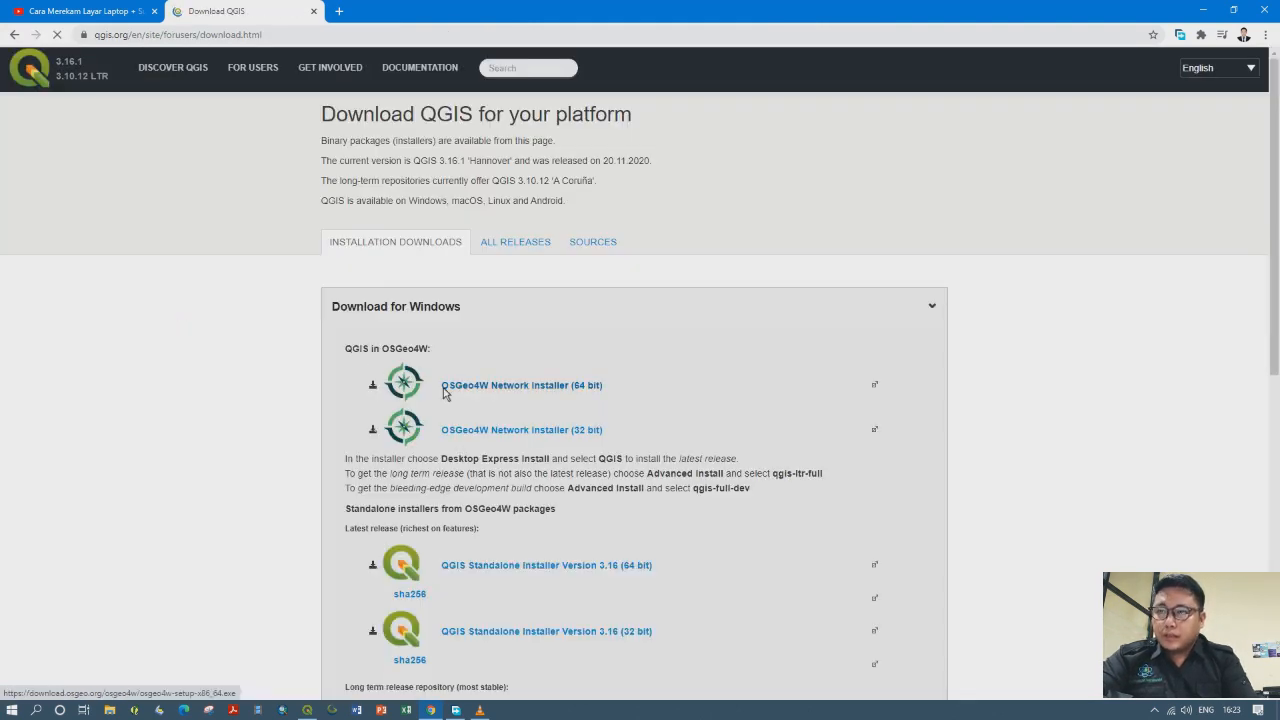
Examine the Windows installers offered on the download page, both the latest and the long term releases
scroll(446, 395, down, 4)
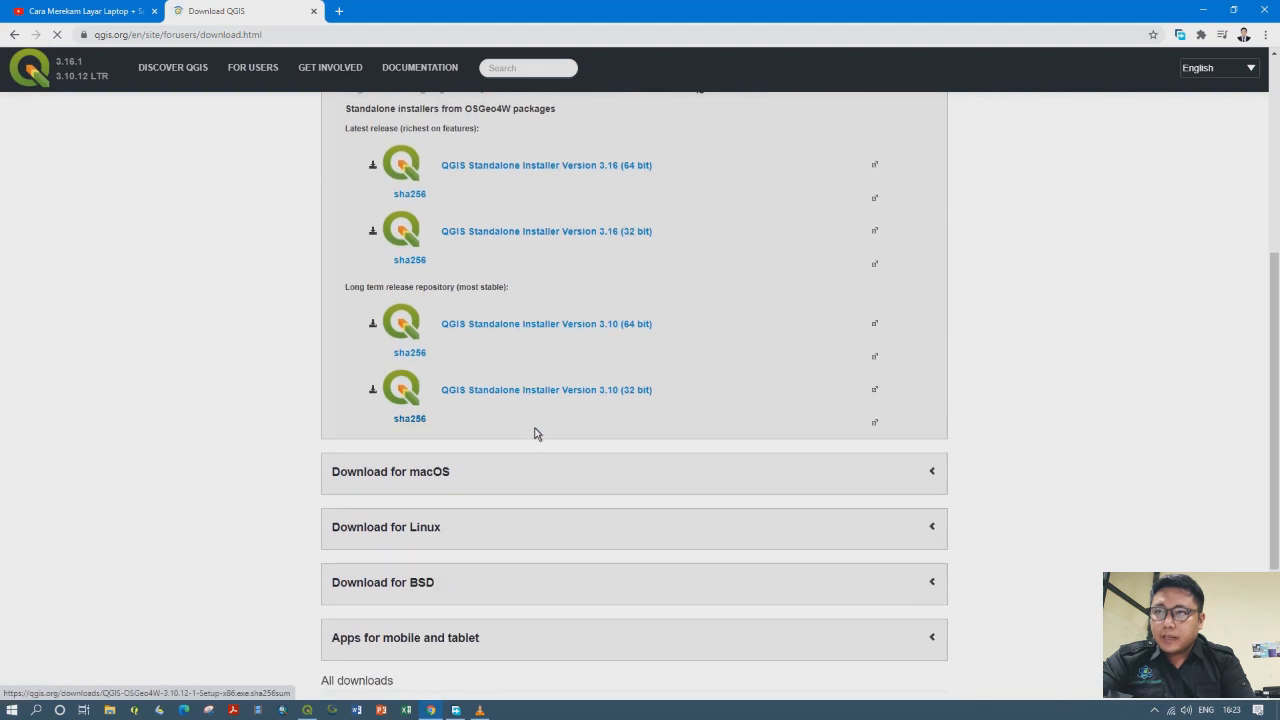
scroll(535, 433, down, 2)
scroll(535, 433, up, 2)
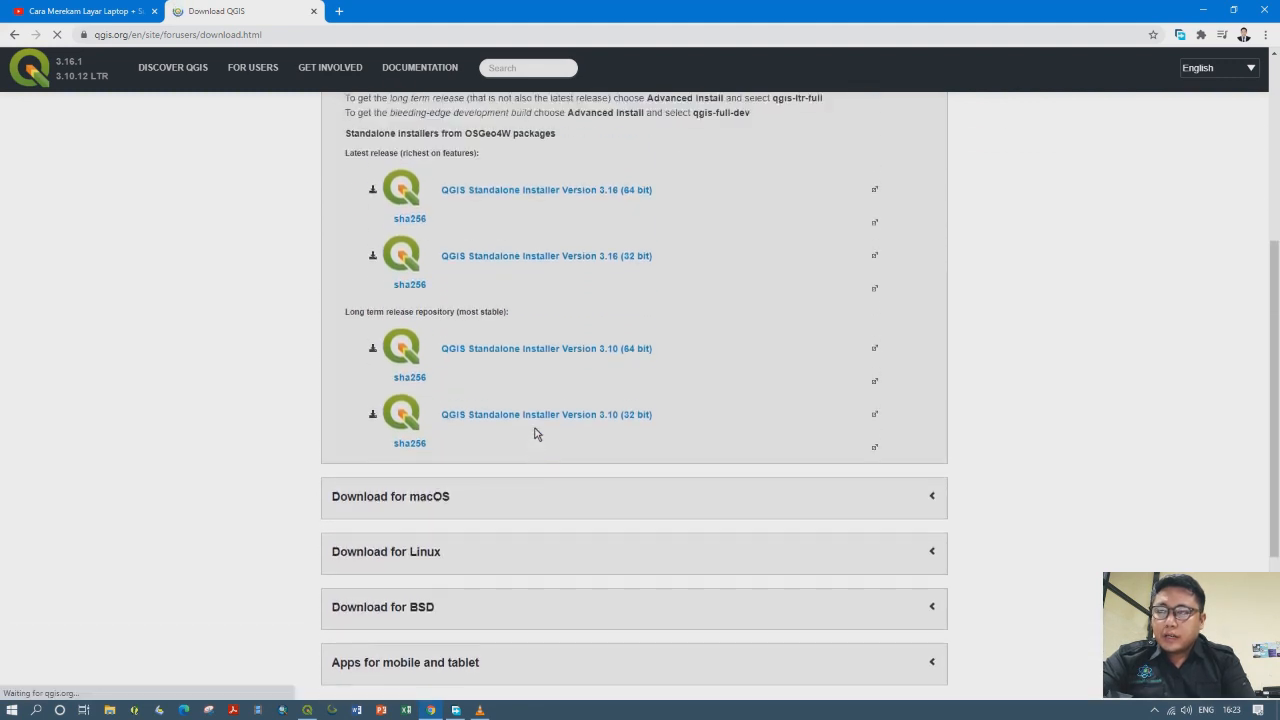
scroll(535, 433, up, 1)
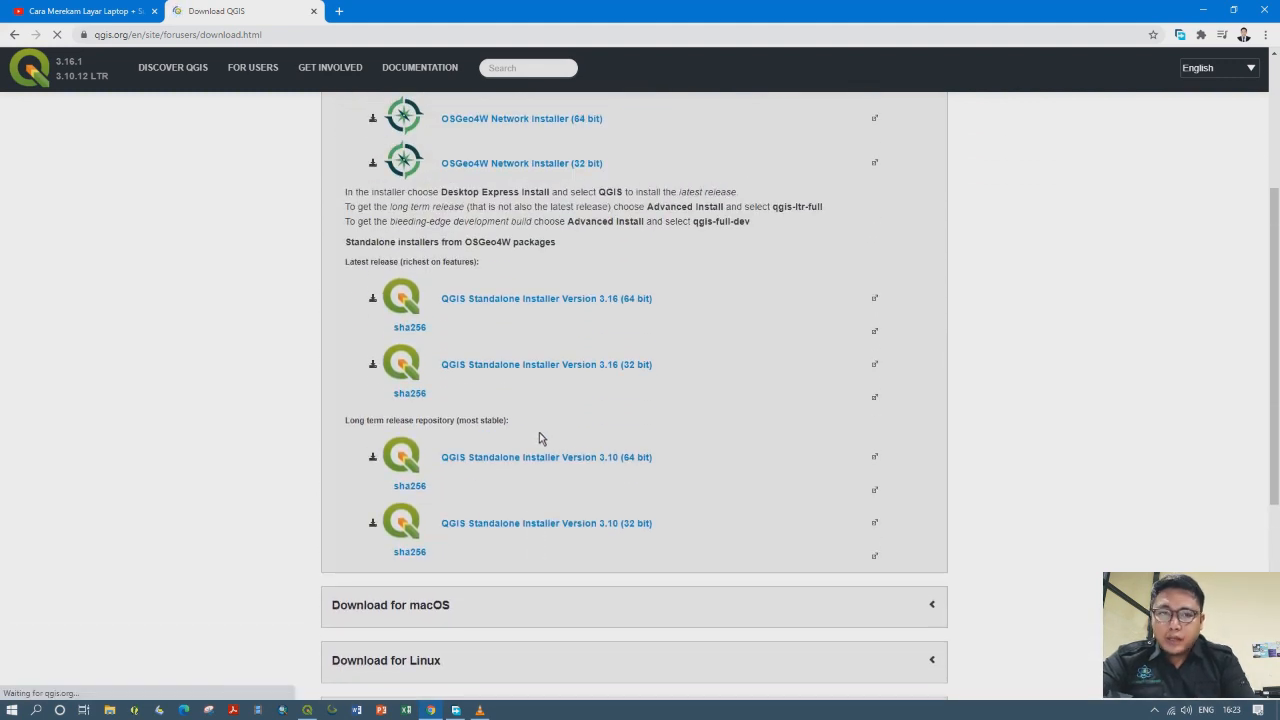
scroll(590, 471, up, 3)
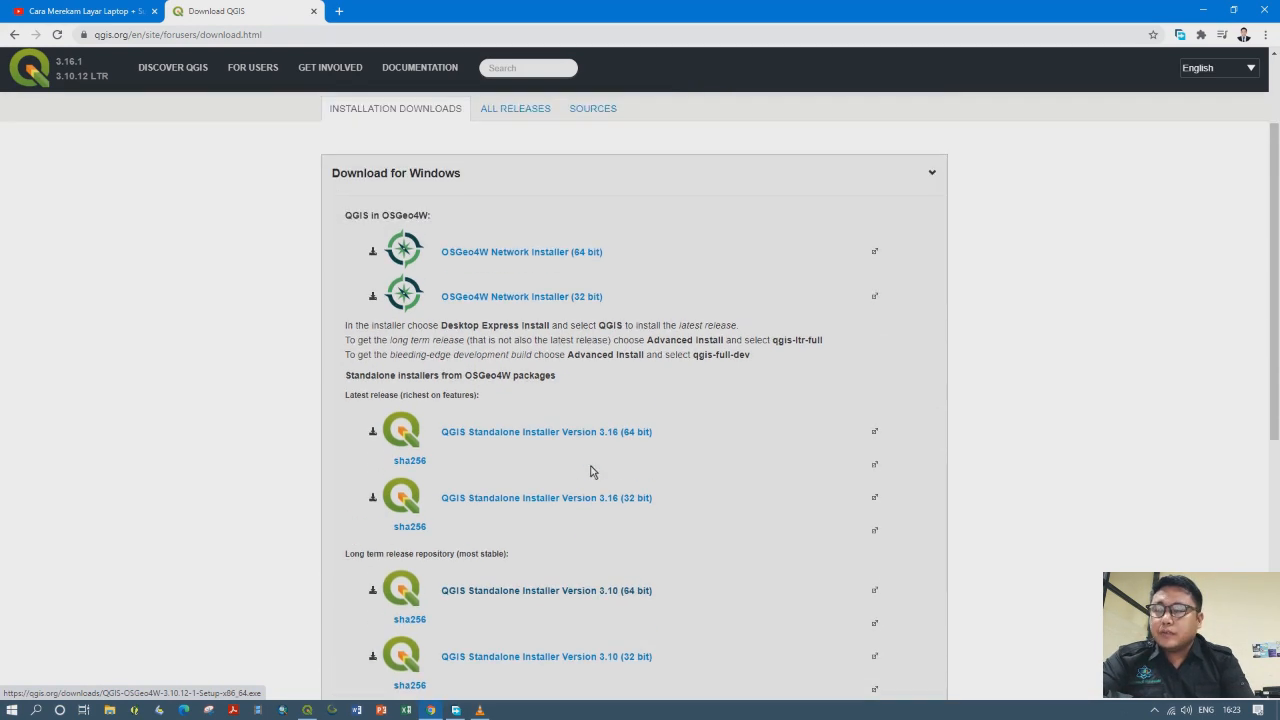
Enlarge the download page, highlight its full web address and bring the page zoom back down
click(230, 34)
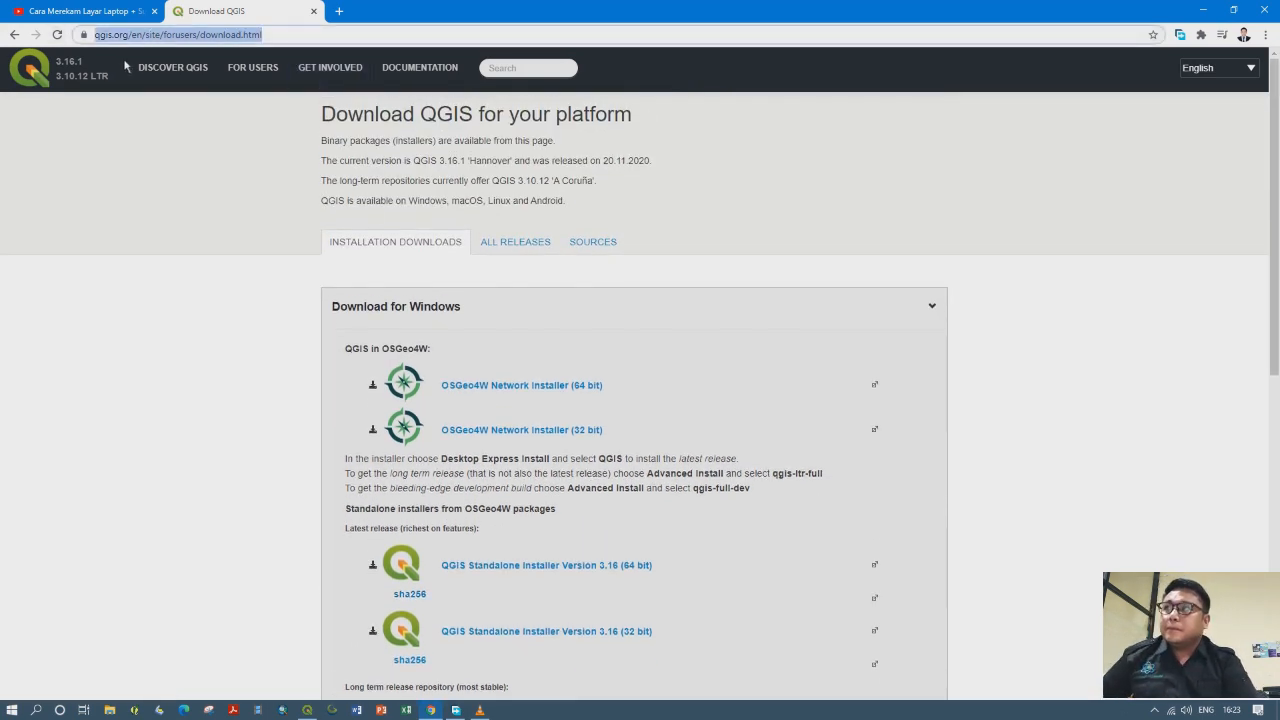
key(ctrl+plus)
key(ctrl+plus)
key(ctrl+plus)
key(ctrl+plus)
key(ctrl+plus)
key(ctrl+plus)
key(ctrl+plus)
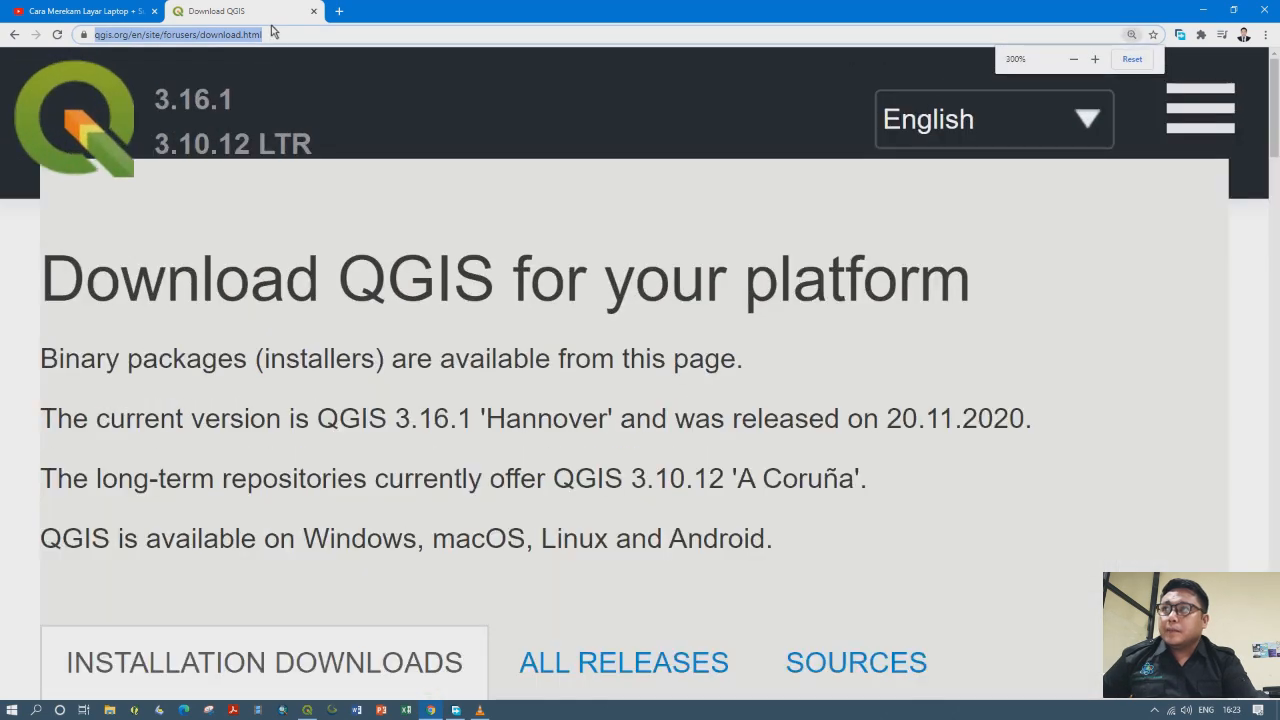
drag(273, 34, 52, 36)
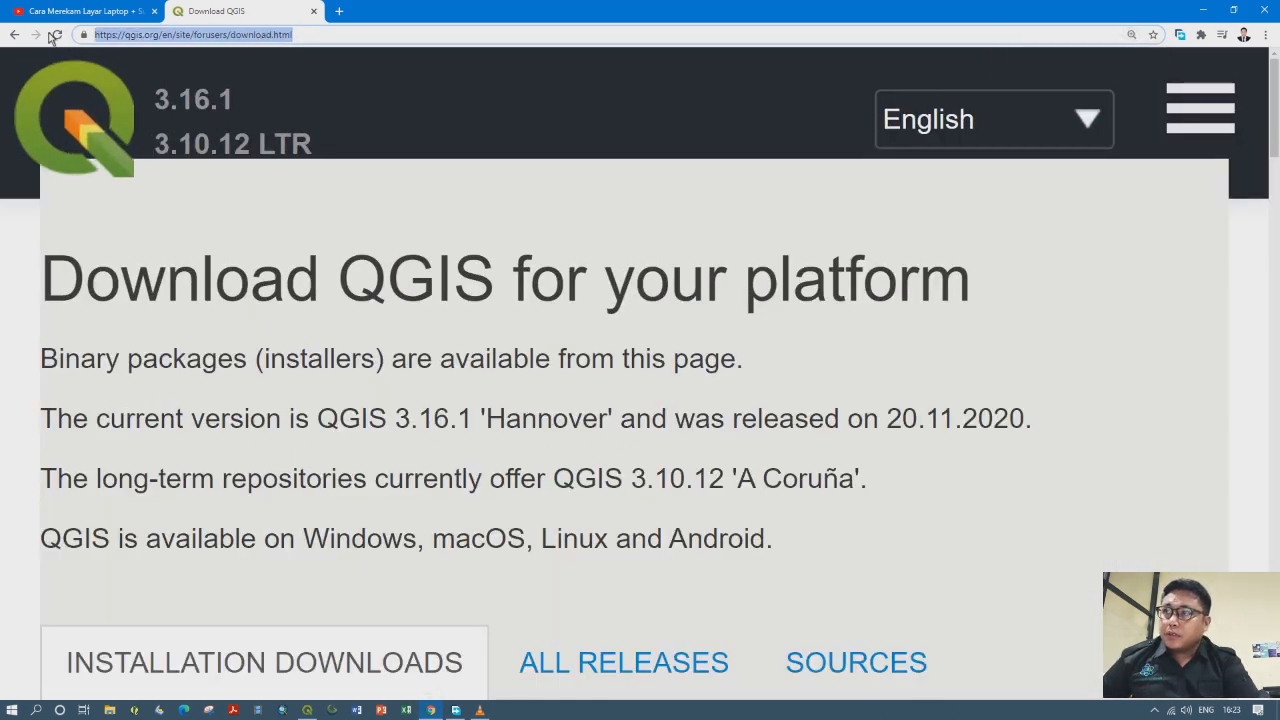
key(ctrl+0)
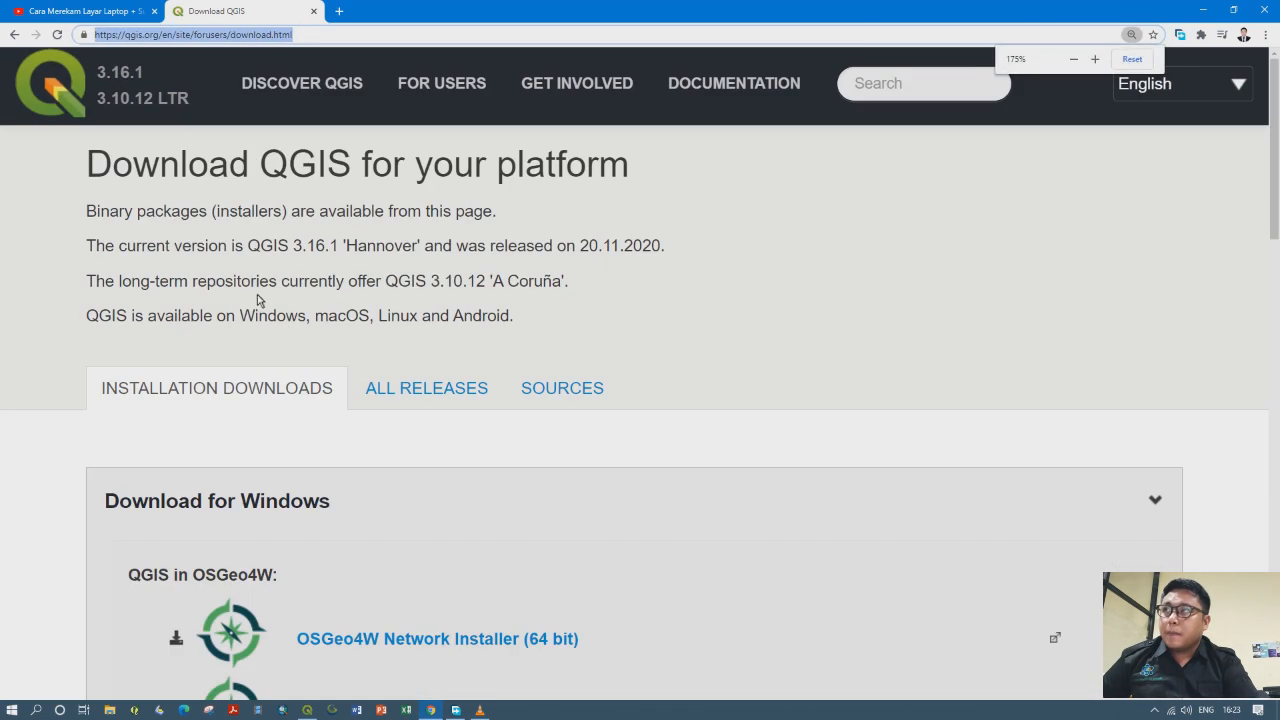
Switch to QGIS and look through the list of recent projects
click(1205, 10)
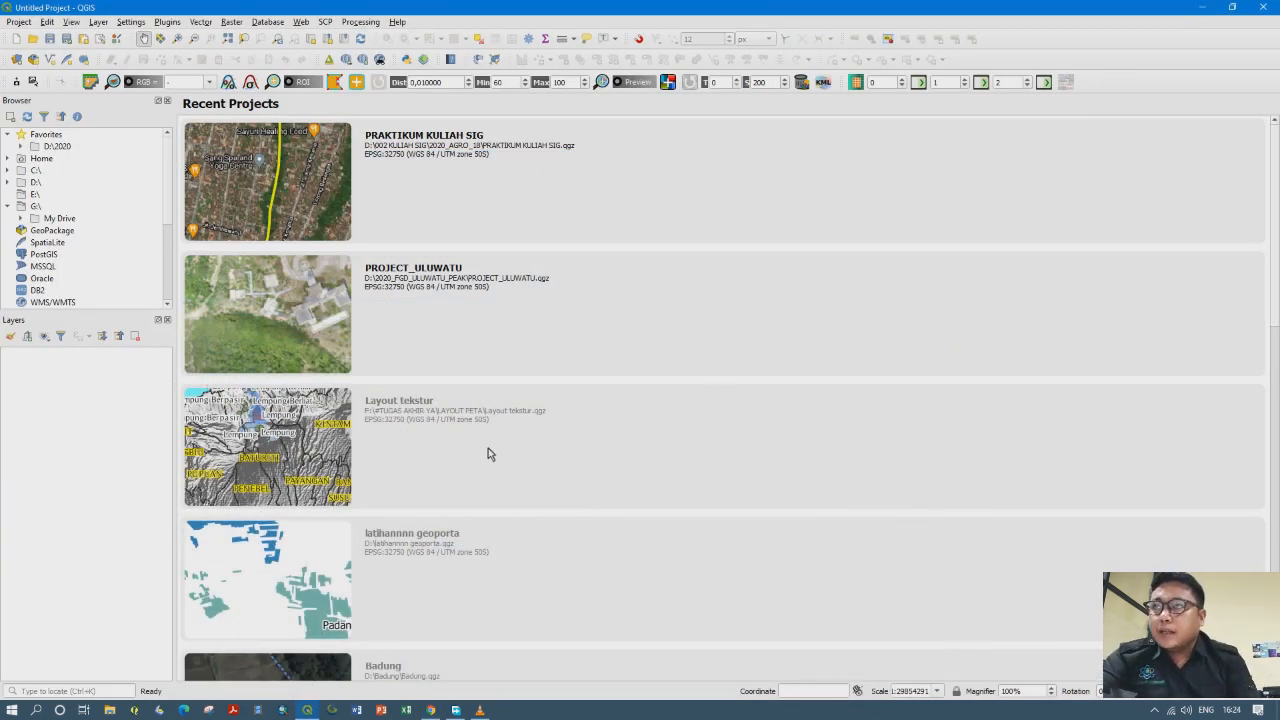
click(407, 224)
click(425, 291)
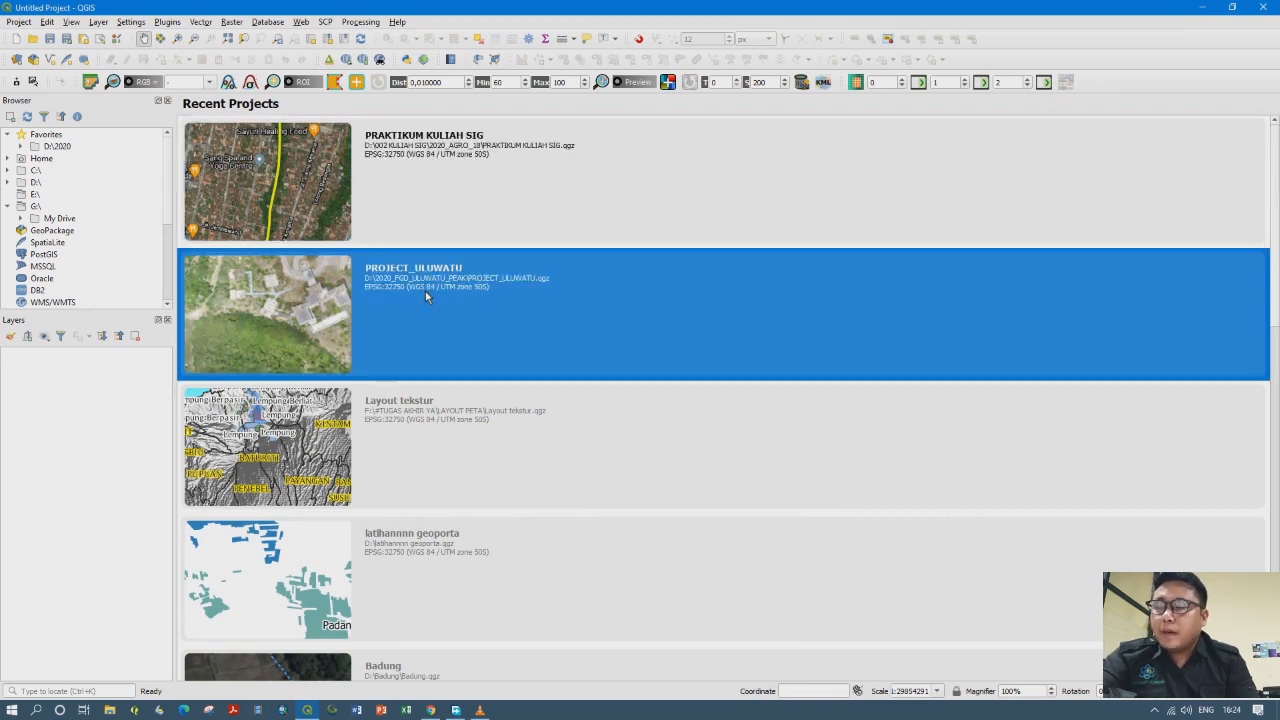
scroll(440, 312, down, 5)
scroll(450, 335, up, 10)
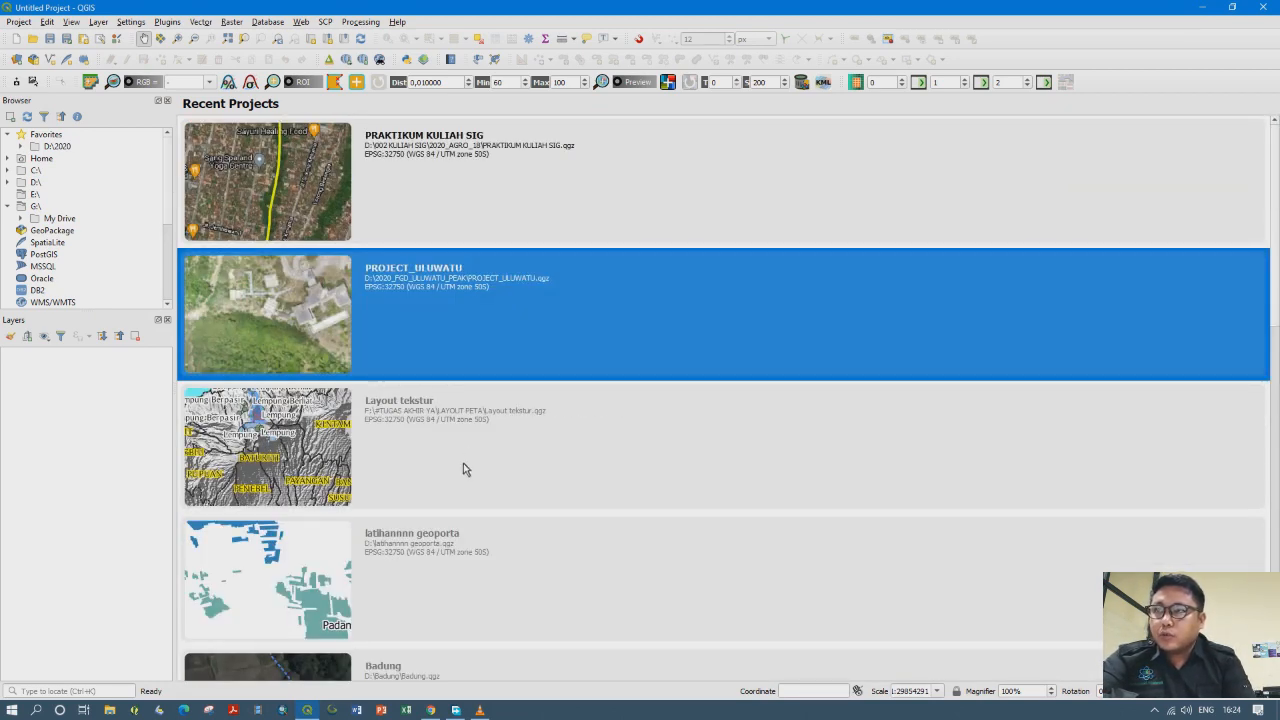
scroll(455, 562, down, 5)
scroll(455, 562, down, 3)
scroll(457, 558, up, 10)
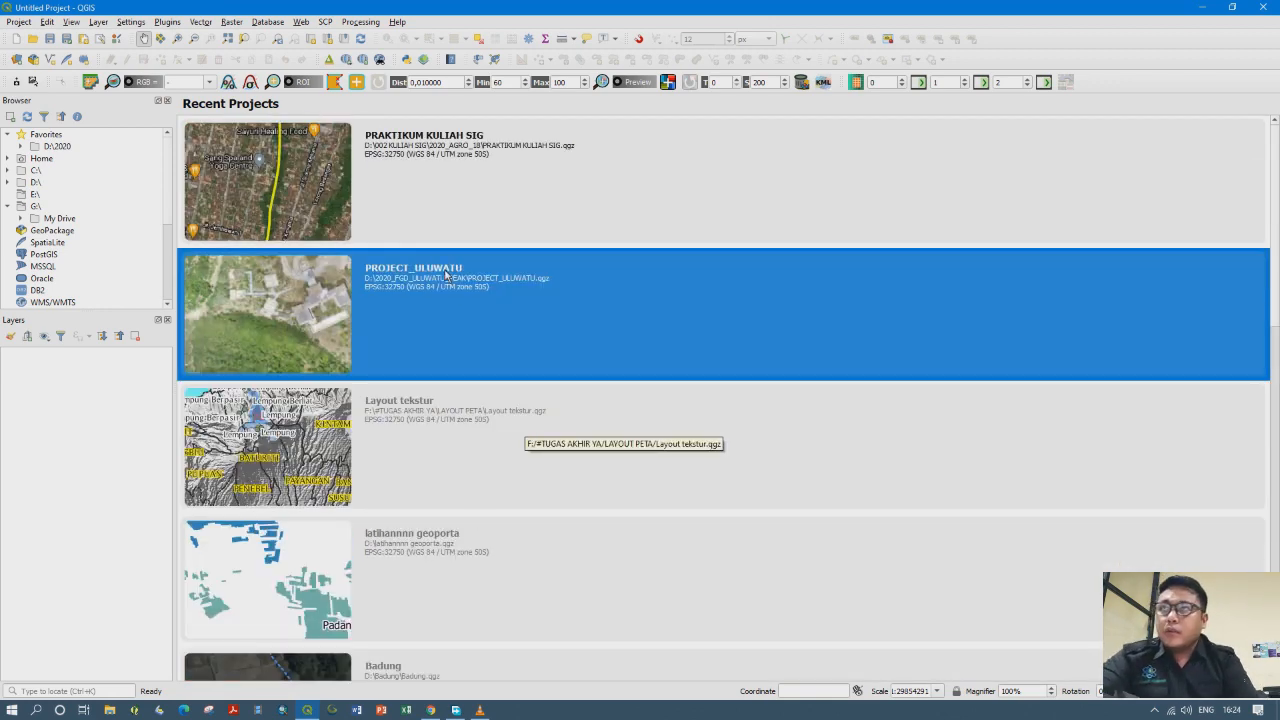
click(444, 193)
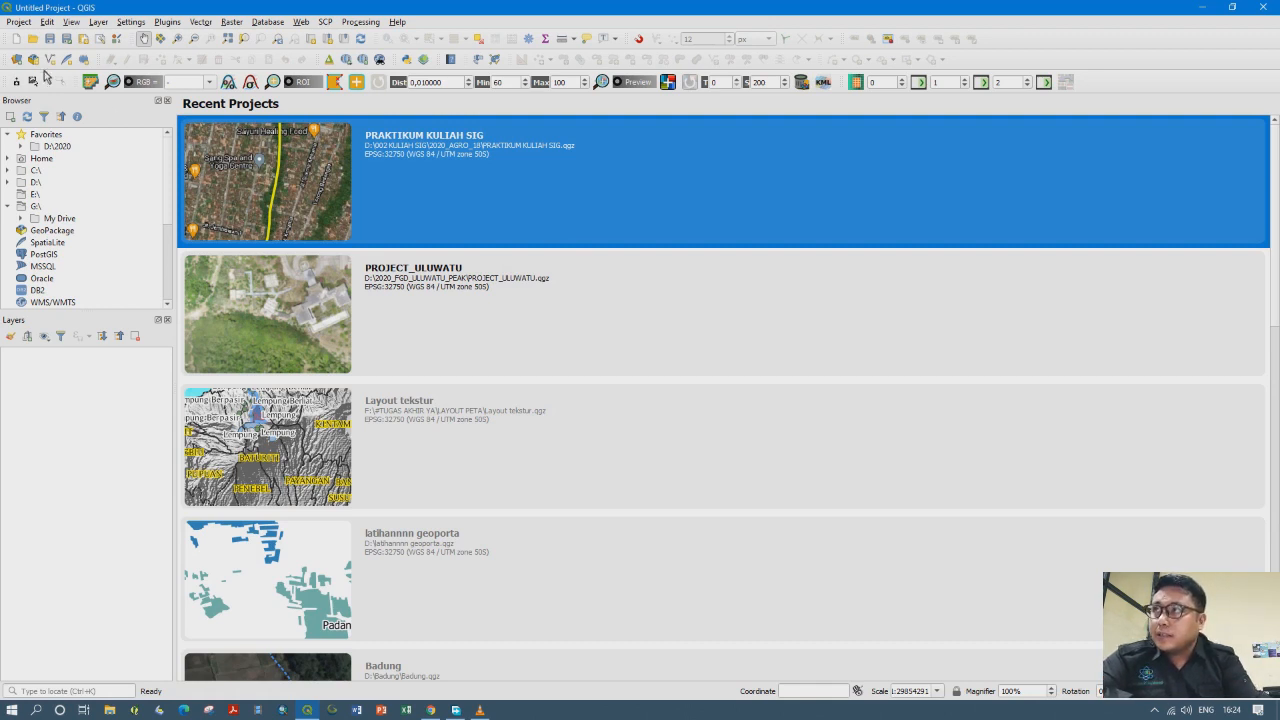
Create a new blank project and widen the Browser and Layers panels
click(15, 40)
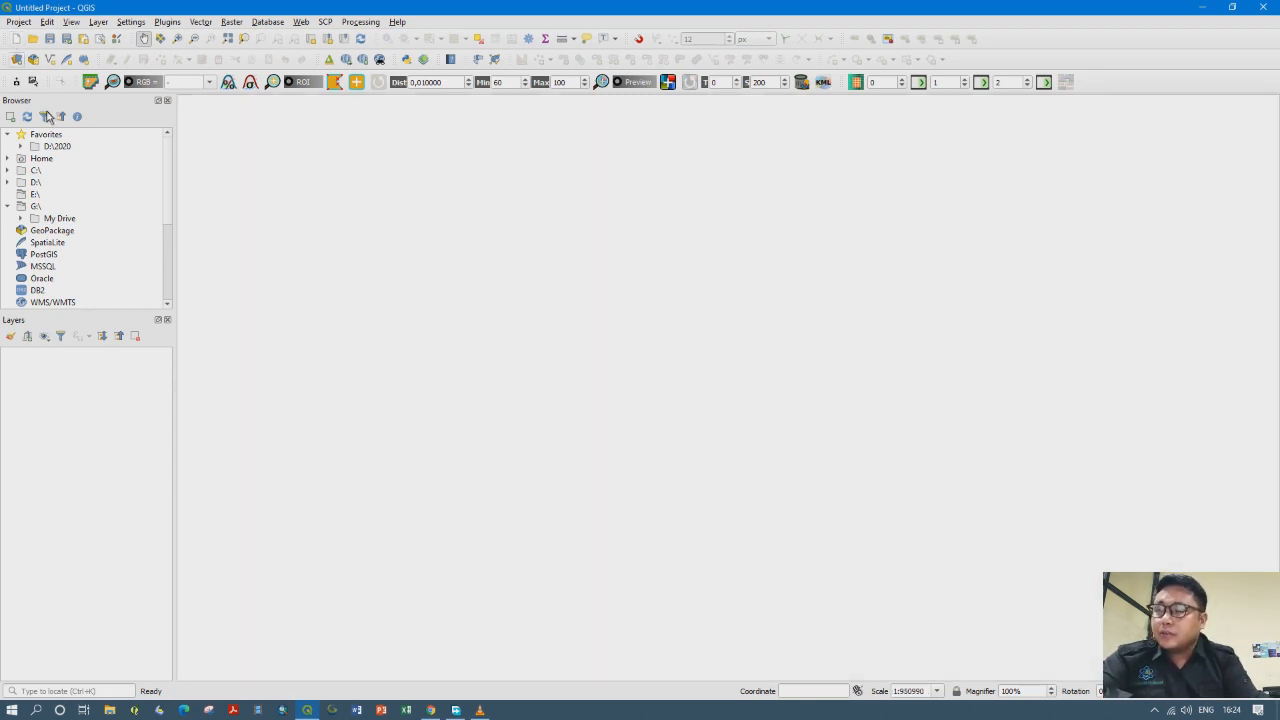
drag(175, 402, 209, 404)
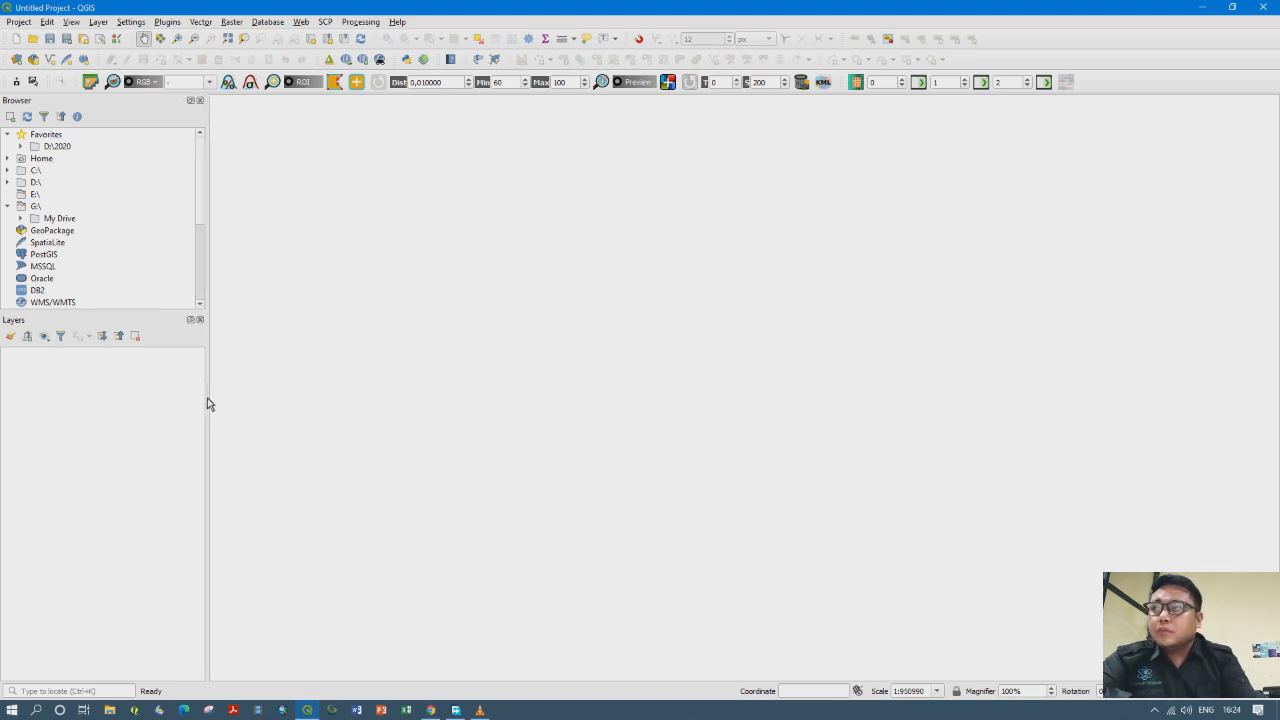
Look through the data sources in the Browser, from MSSQL and WMS/WMTS down to the XYZ Tiles group
click(50, 266)
click(62, 301)
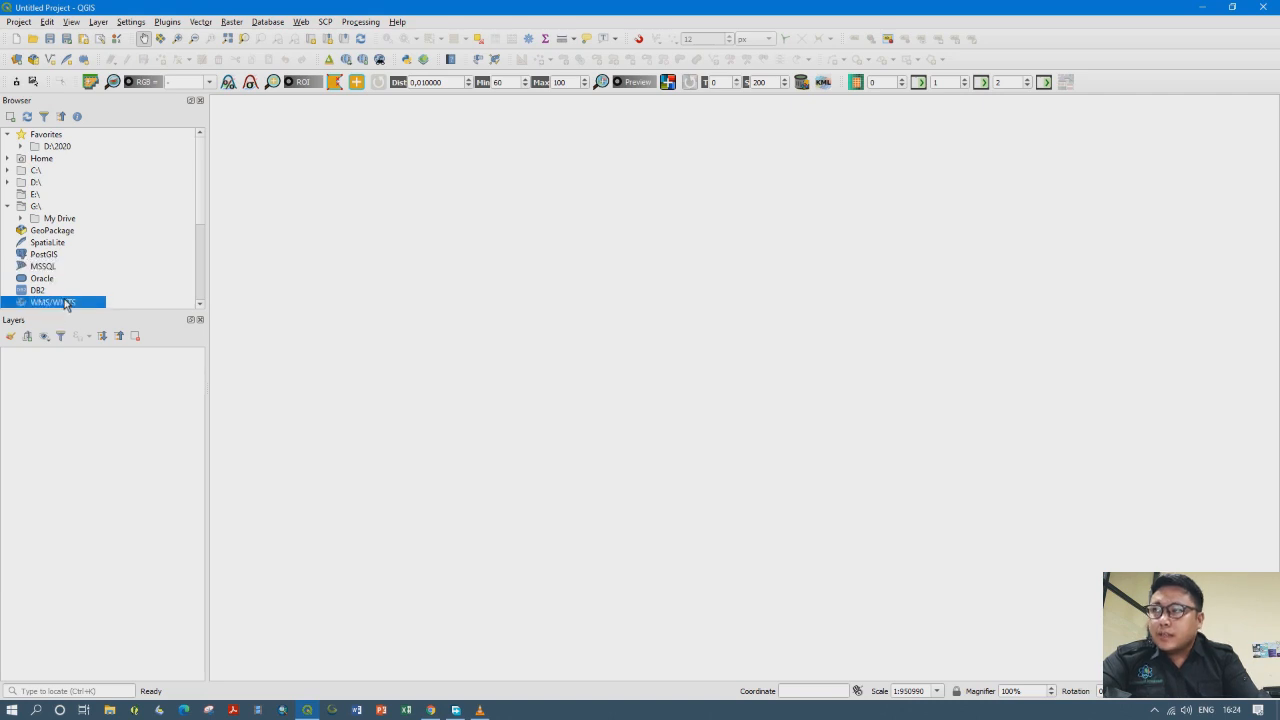
scroll(63, 296, down, 1)
click(59, 280)
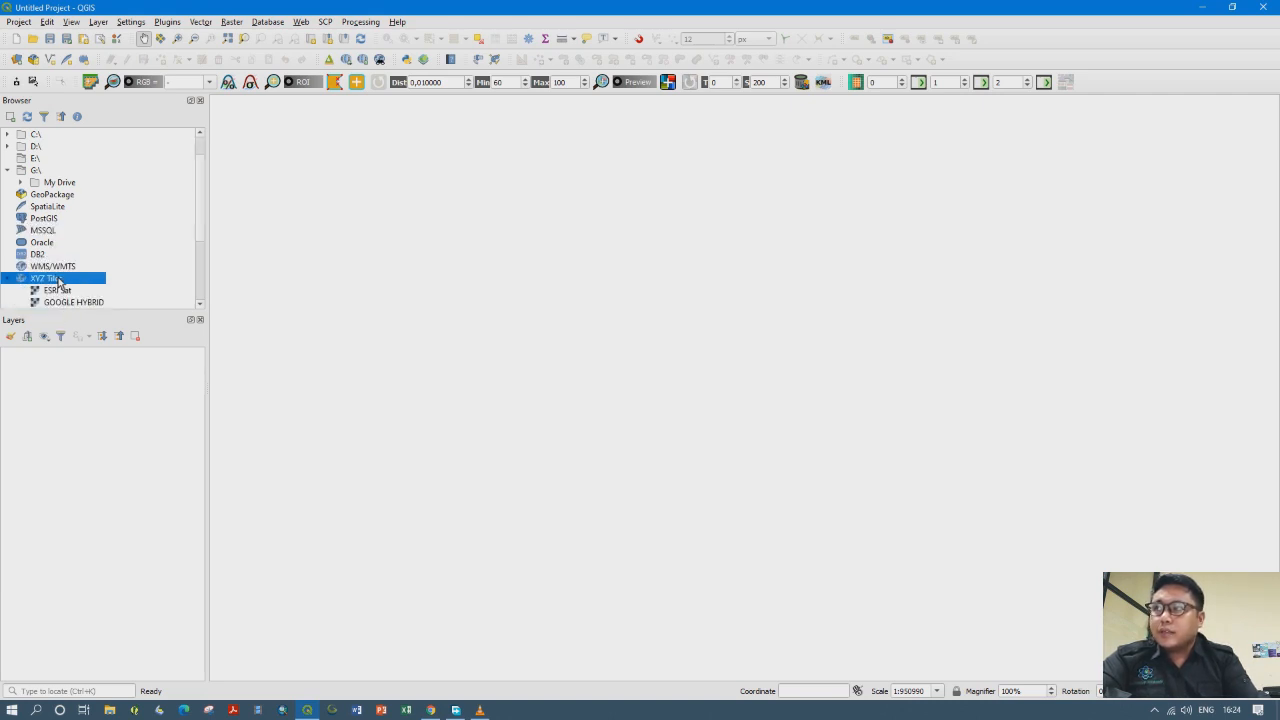
scroll(59, 282, down, 1)
click(62, 266)
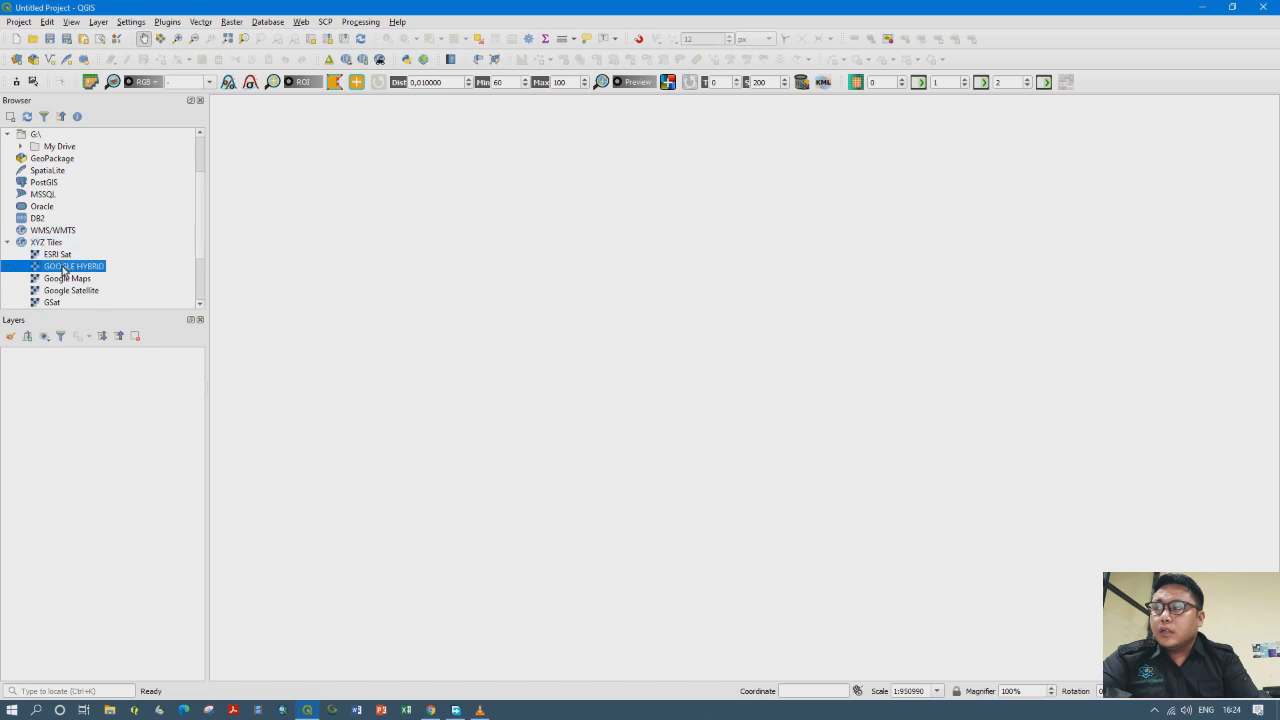
click(55, 232)
click(47, 244)
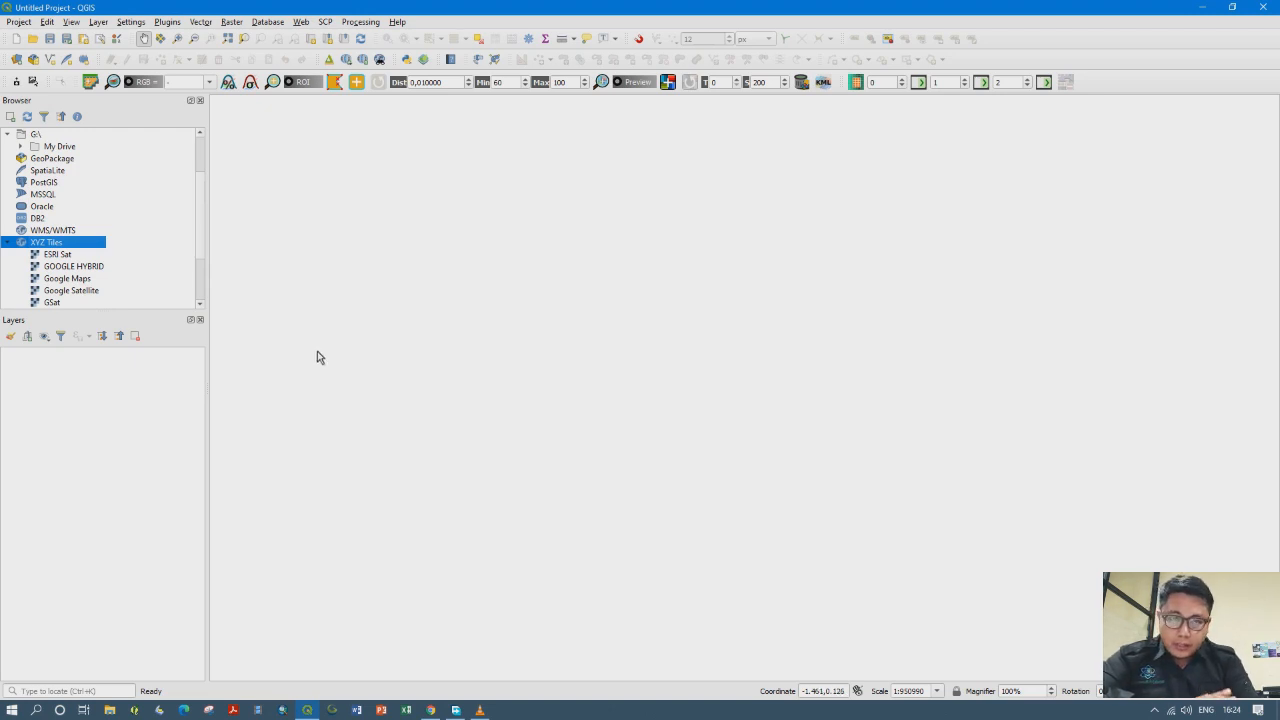
Review the ESRI Sat, GOOGLE HYBRID and Google Satellite tile connections and the available plugin commands
click(85, 290)
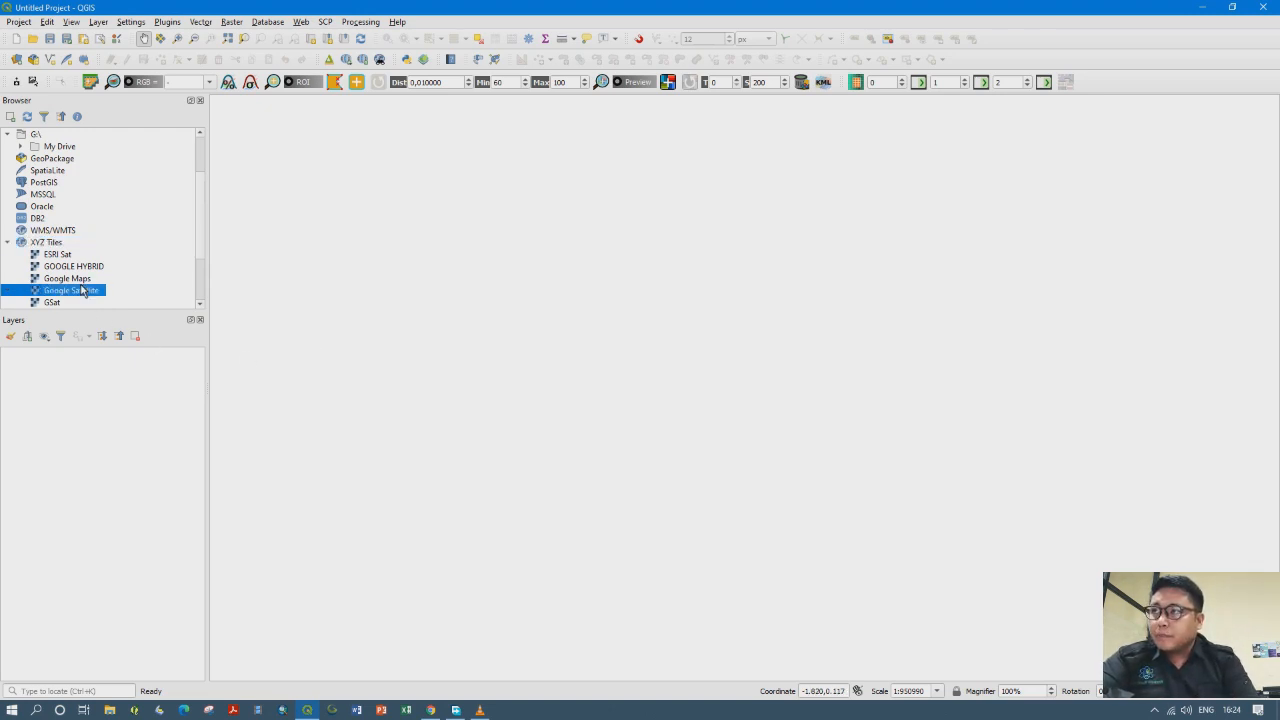
click(65, 256)
click(52, 265)
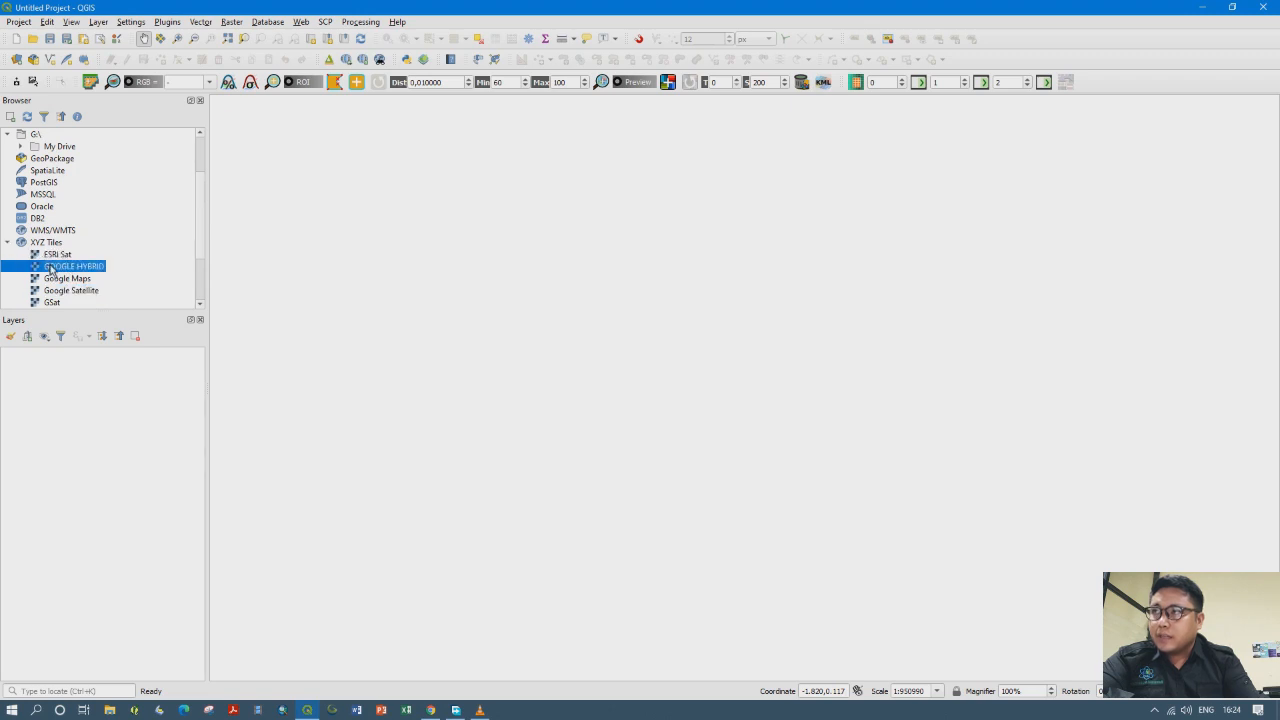
click(57, 256)
click(57, 290)
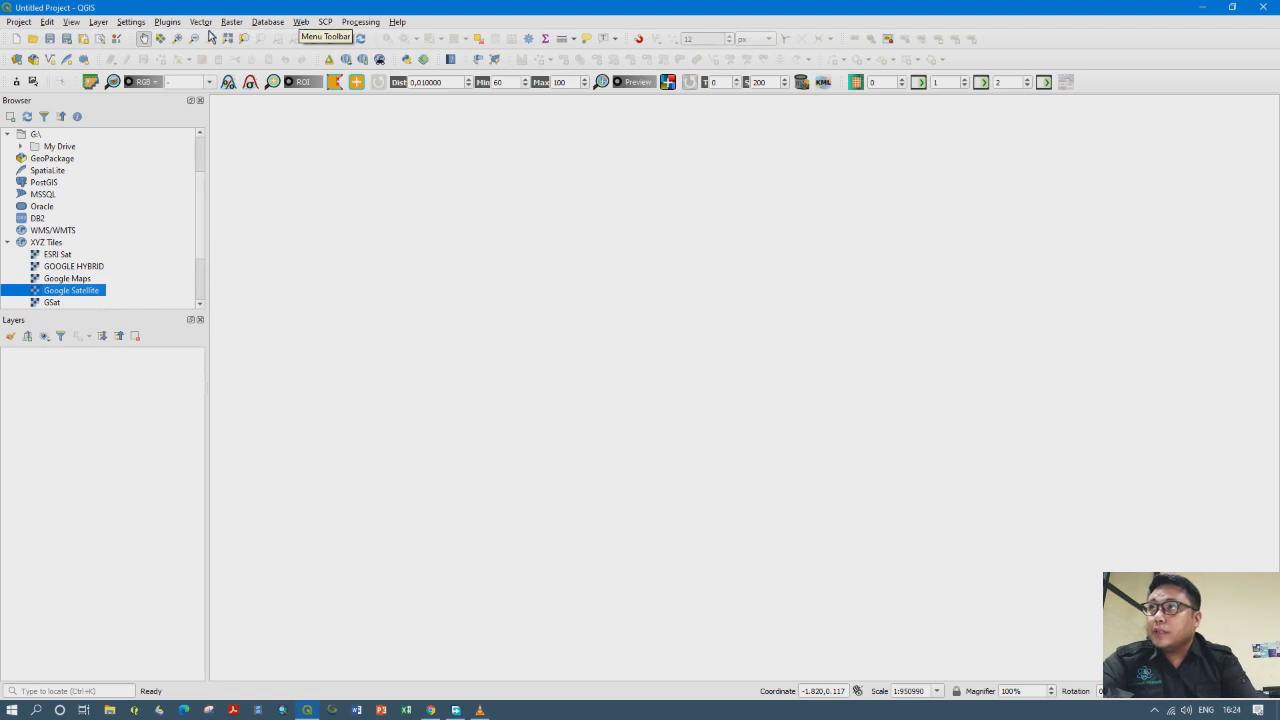
click(170, 24)
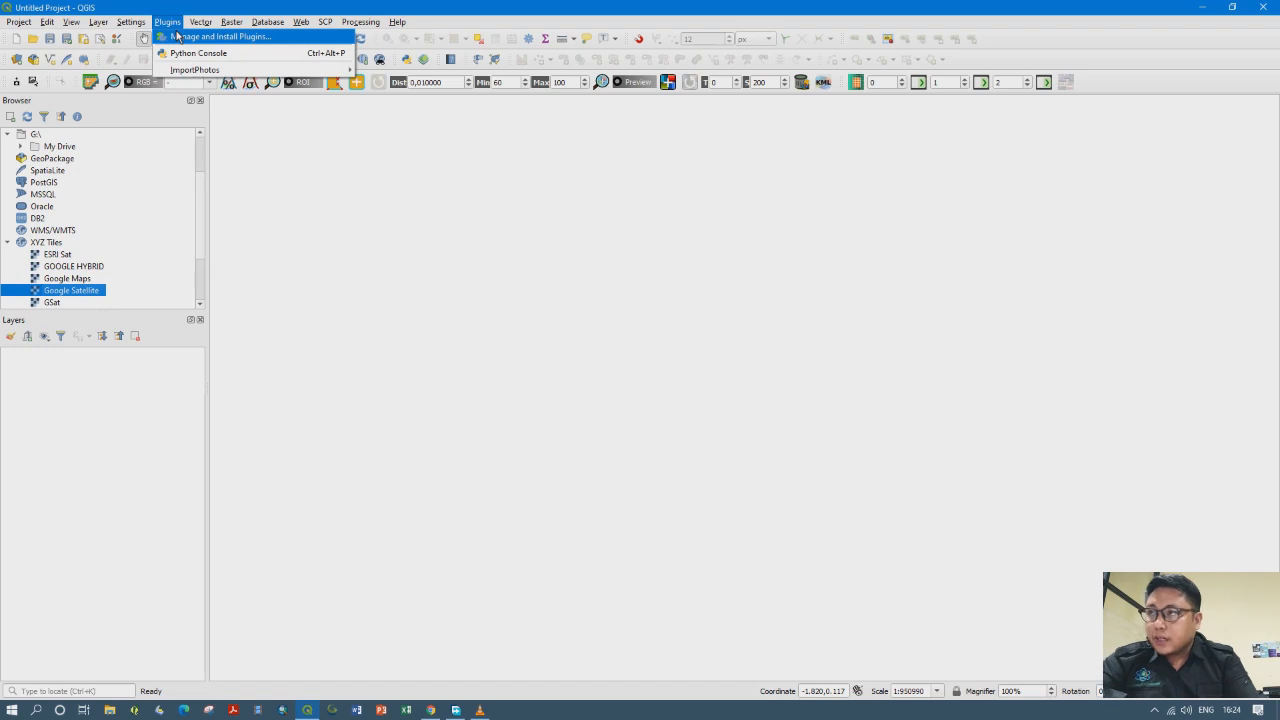
Add the GOOGLE HYBRID XYZ tiles to the project as a layer and look over the world map
click(72, 267)
click(57, 245)
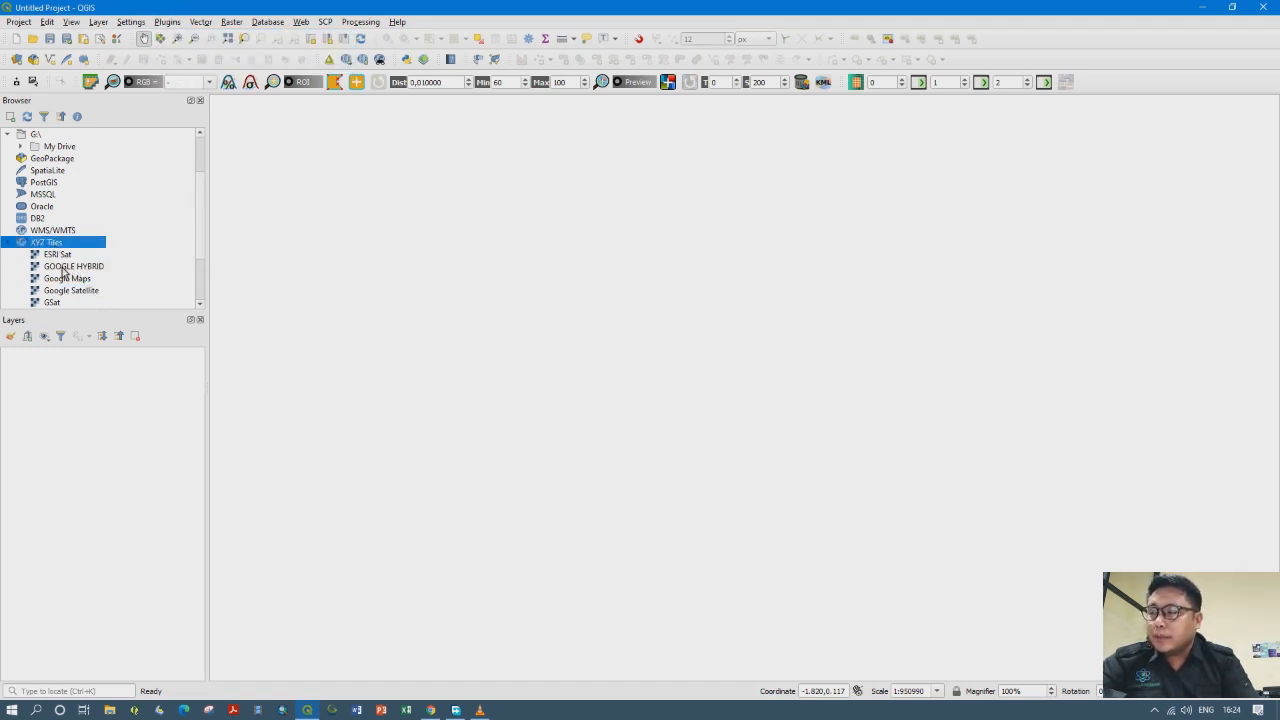
click(62, 268)
drag(62, 272, 132, 414)
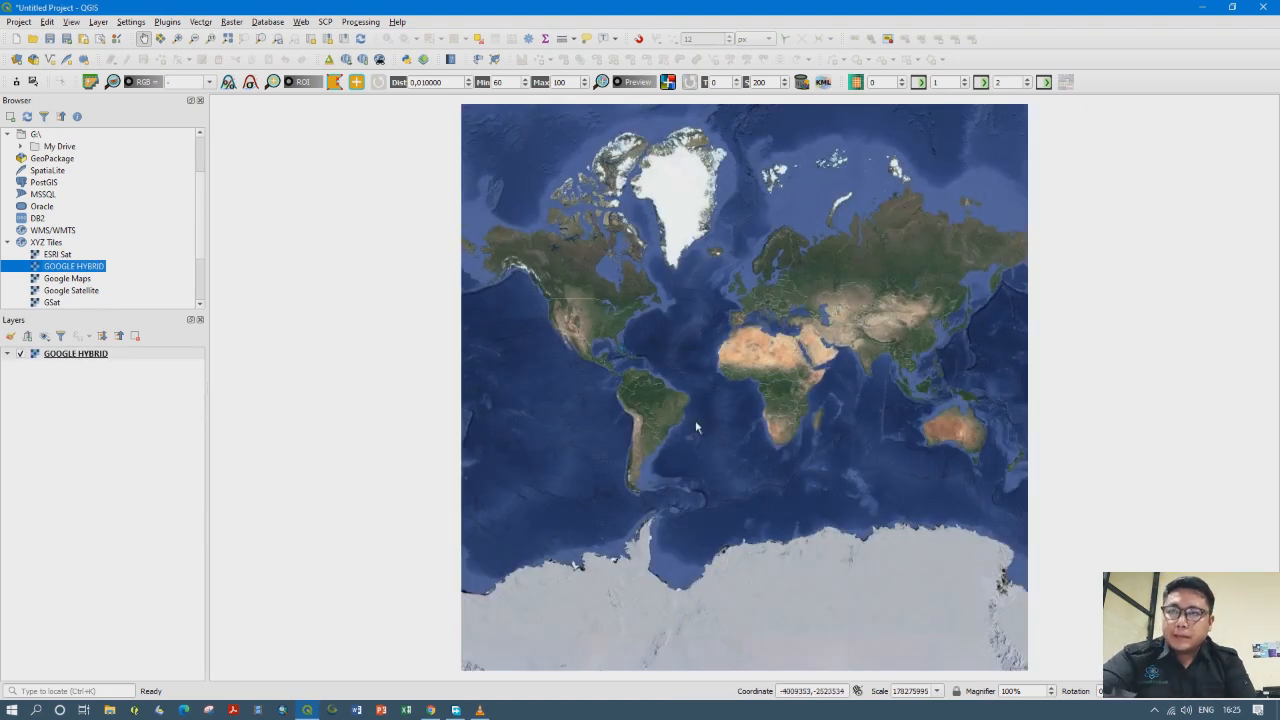
scroll(757, 464, up, 1)
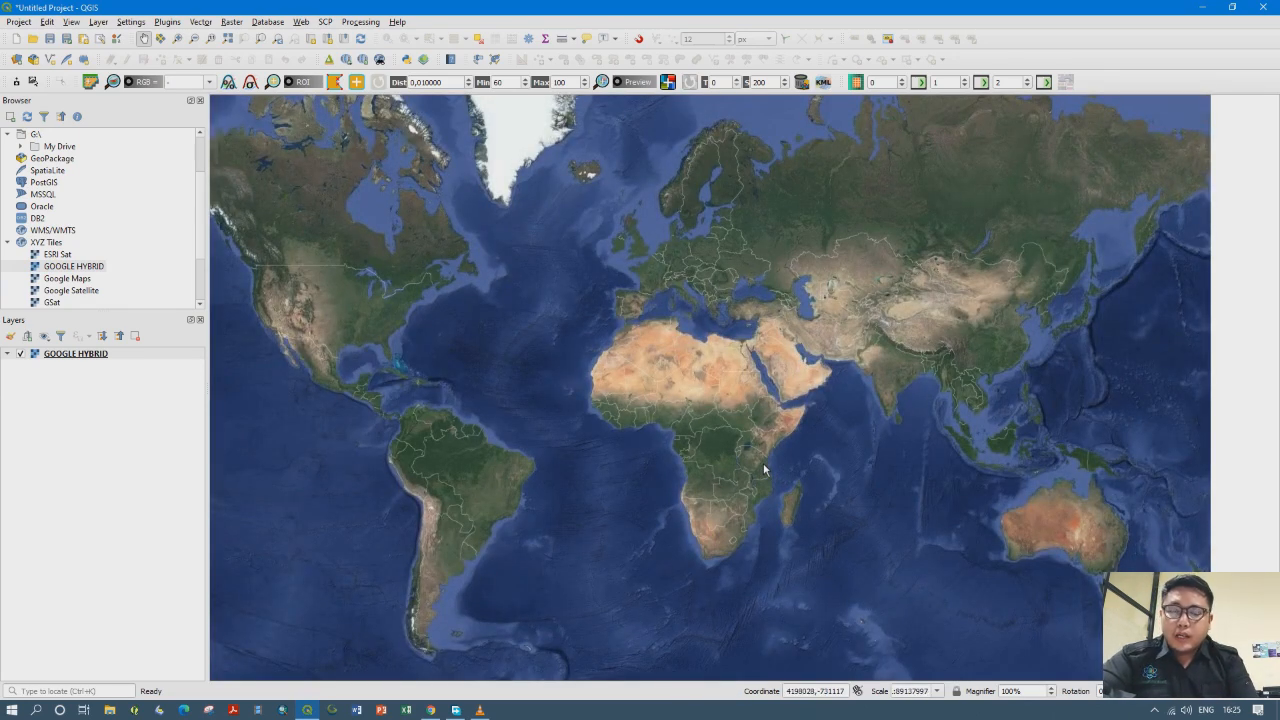
mouse_move(764, 468)
mouse_down()
mouse_move(706, 555)
mouse_move(786, 463)
mouse_up()
drag(745, 565, 806, 418)
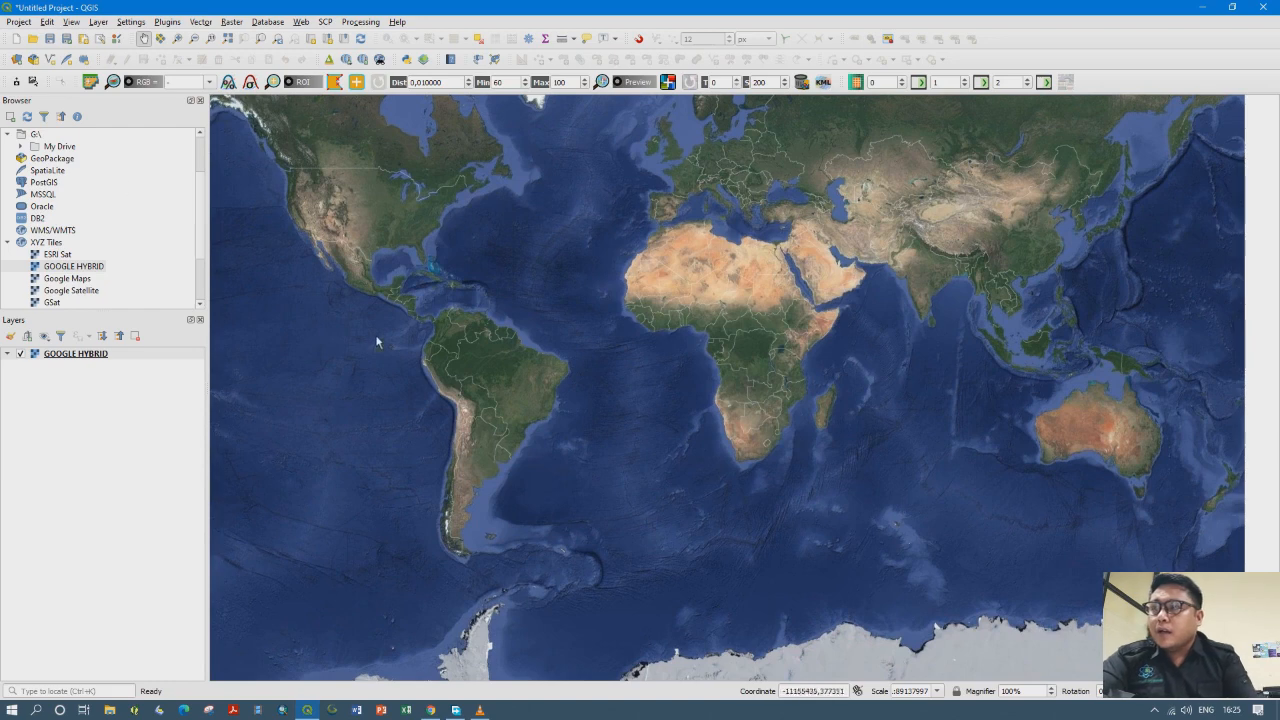
drag(528, 338, 512, 401)
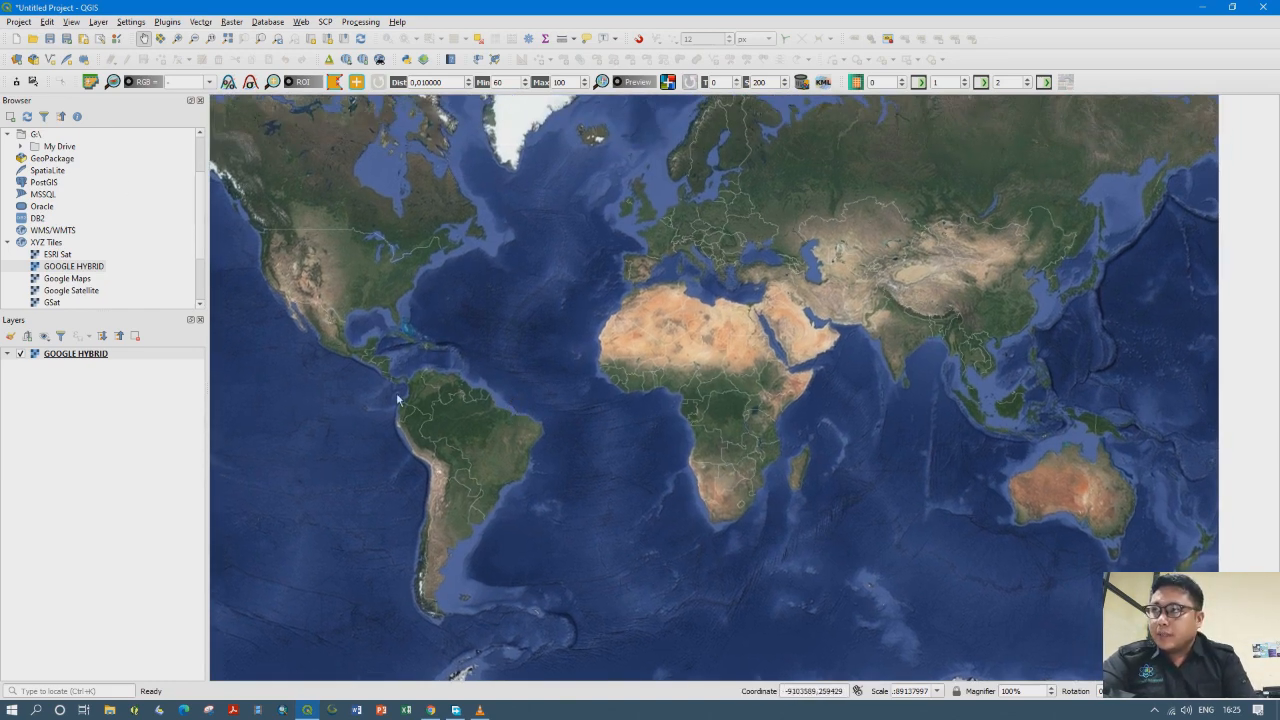
Switch to Chrome and search the web for "link basemap qgis" in a new tab
click(70, 292)
click(76, 268)
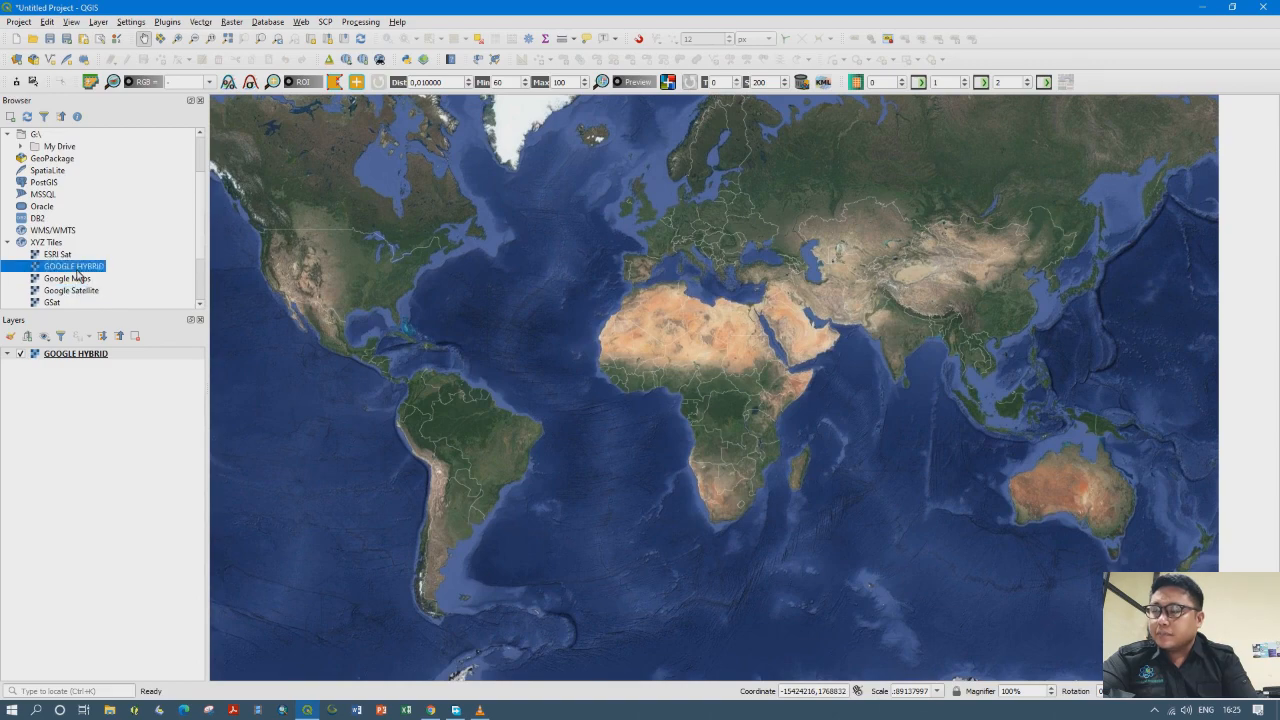
click(430, 710)
click(339, 11)
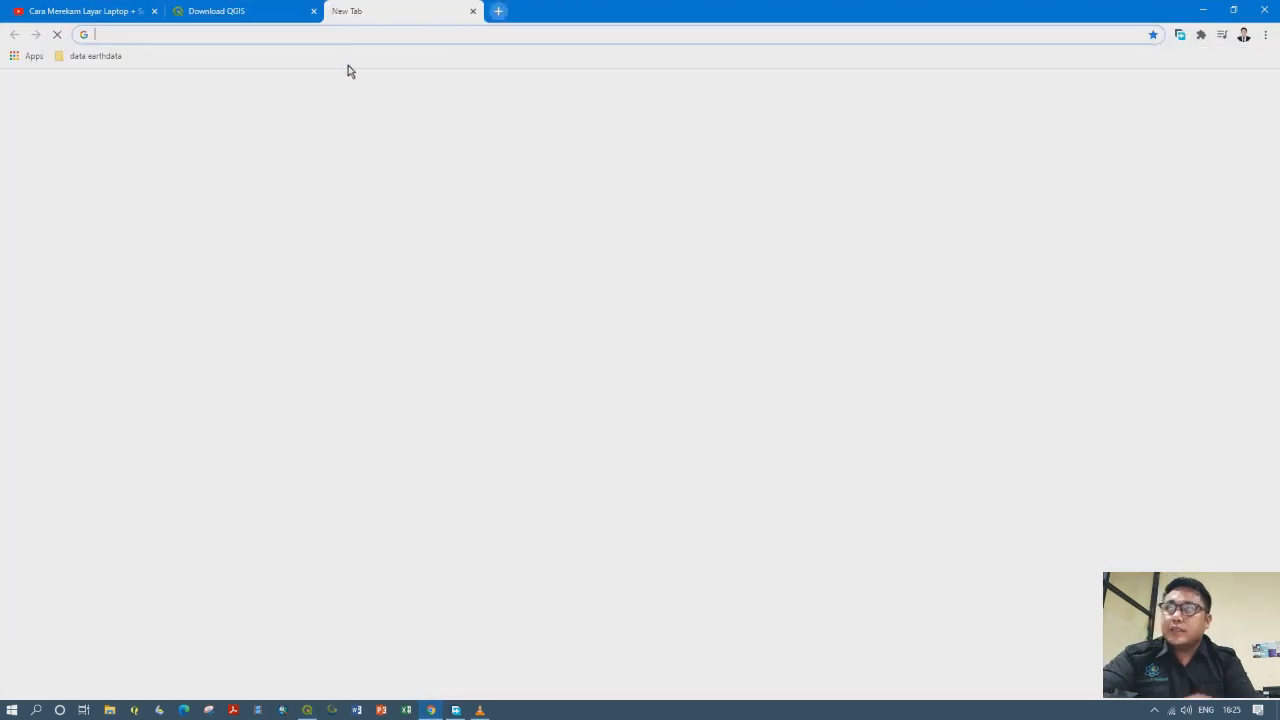
text(link)
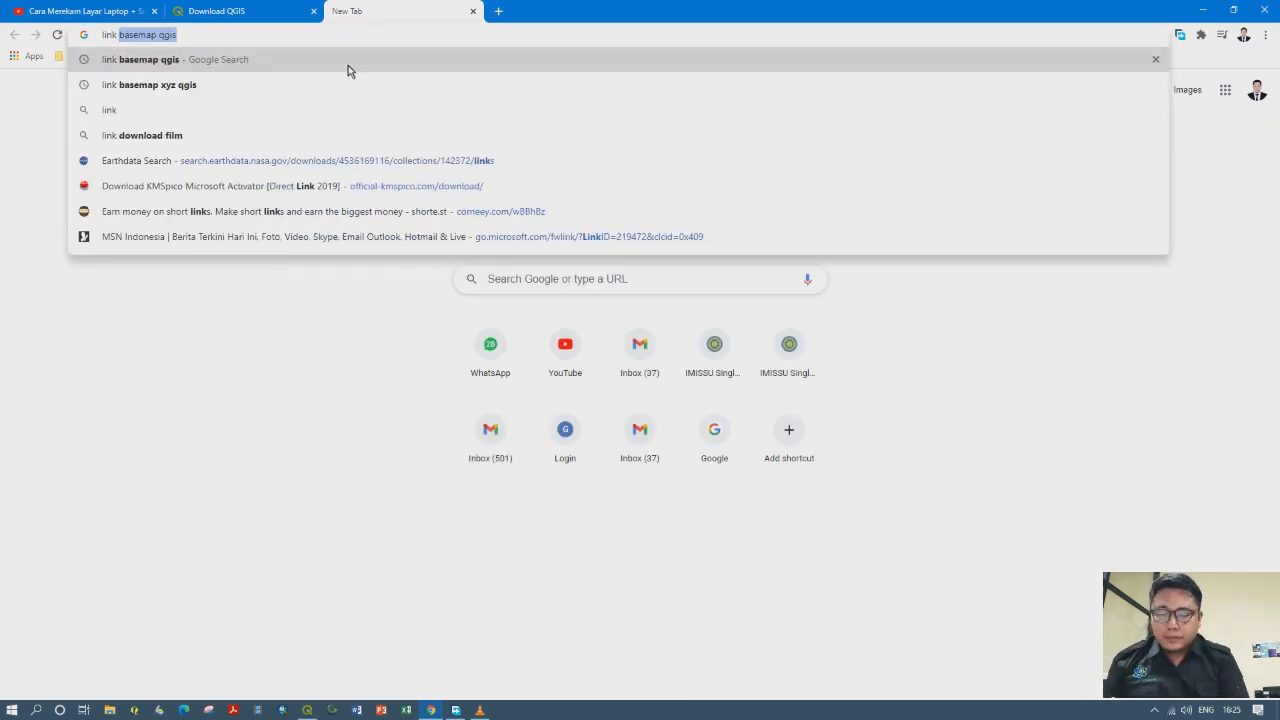
click(348, 65)
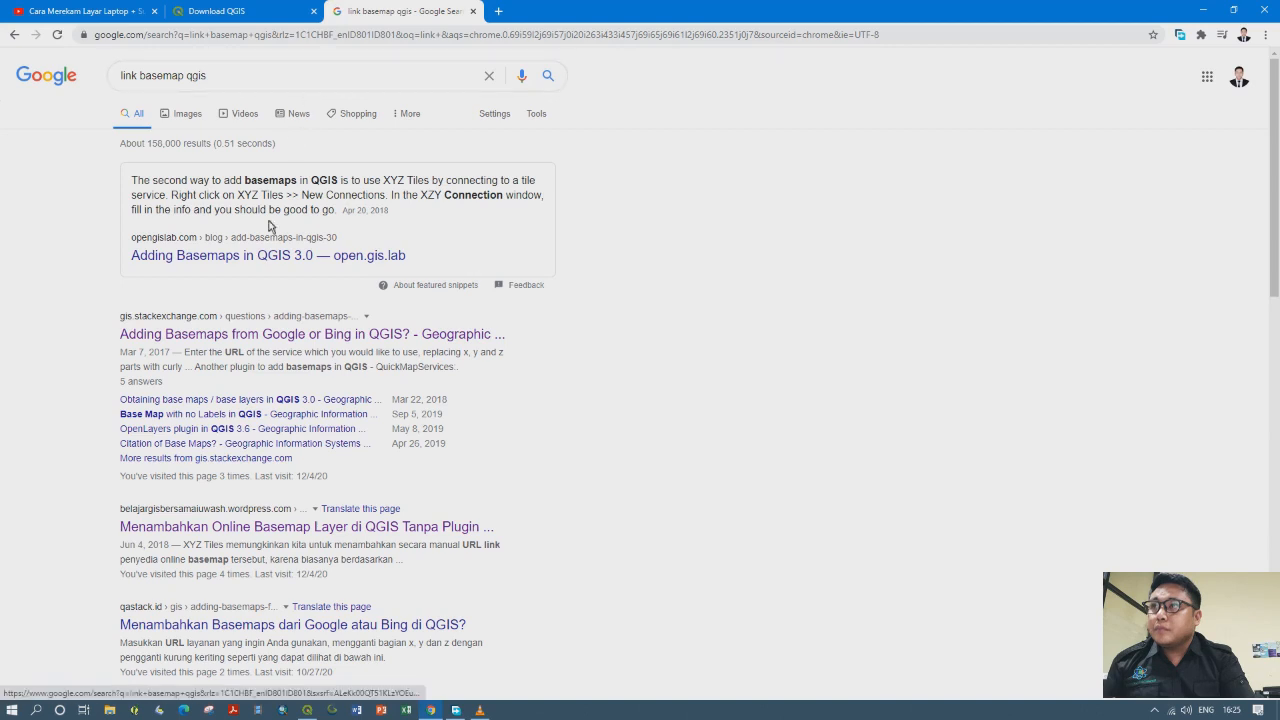
Open the article "Menambahkan Online Basemap Layer di QGIS Tanpa Plugin" and find its list of XYZ tile URLs
click(242, 527)
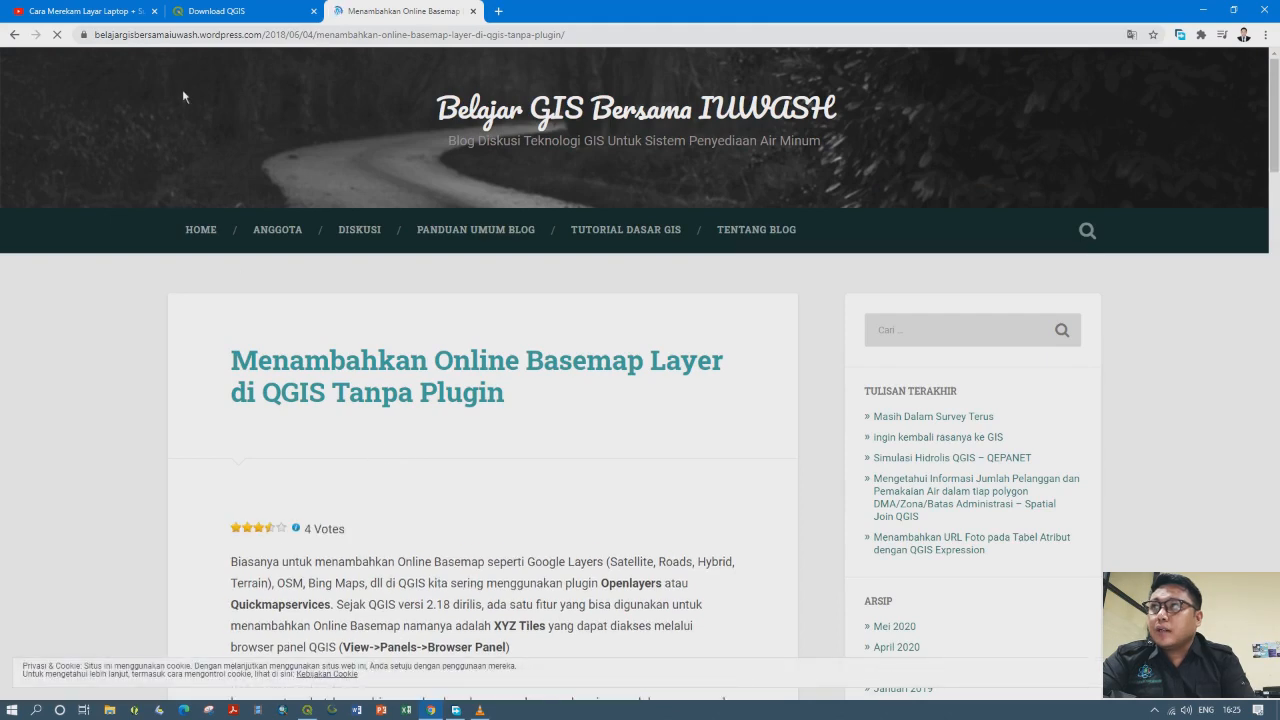
click(197, 35)
scroll(578, 412, down, 3)
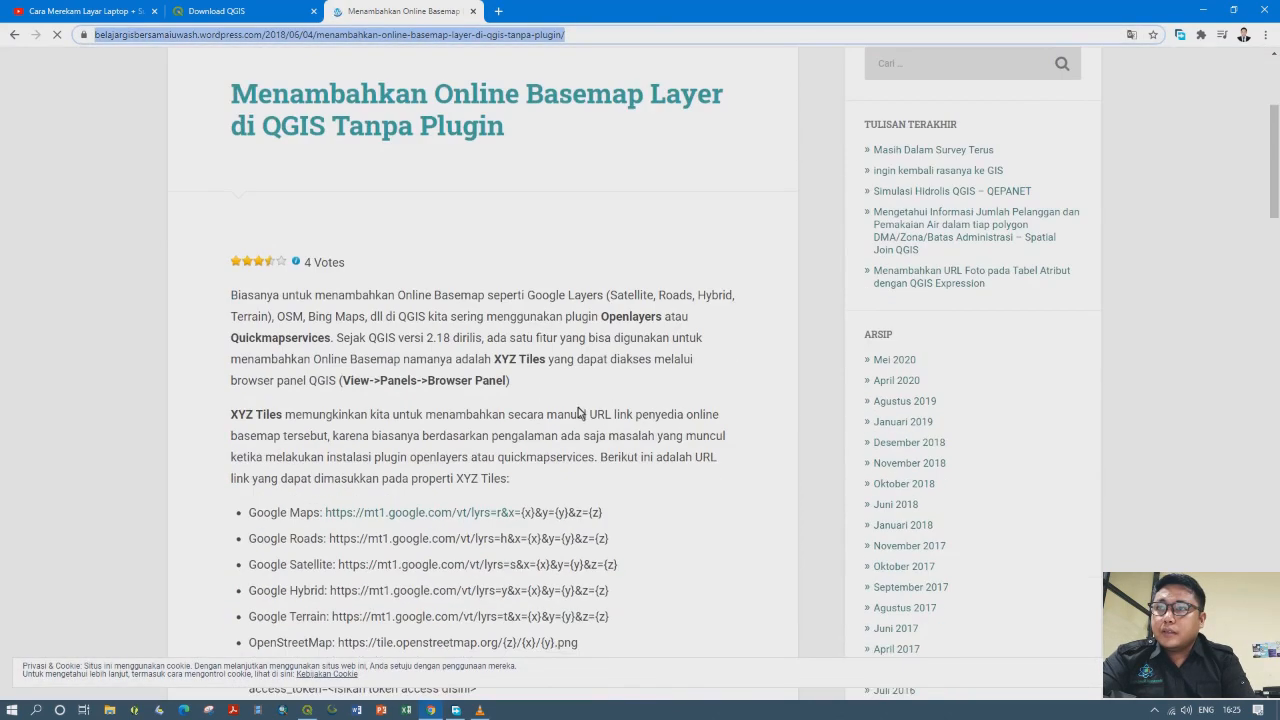
scroll(578, 412, down, 3)
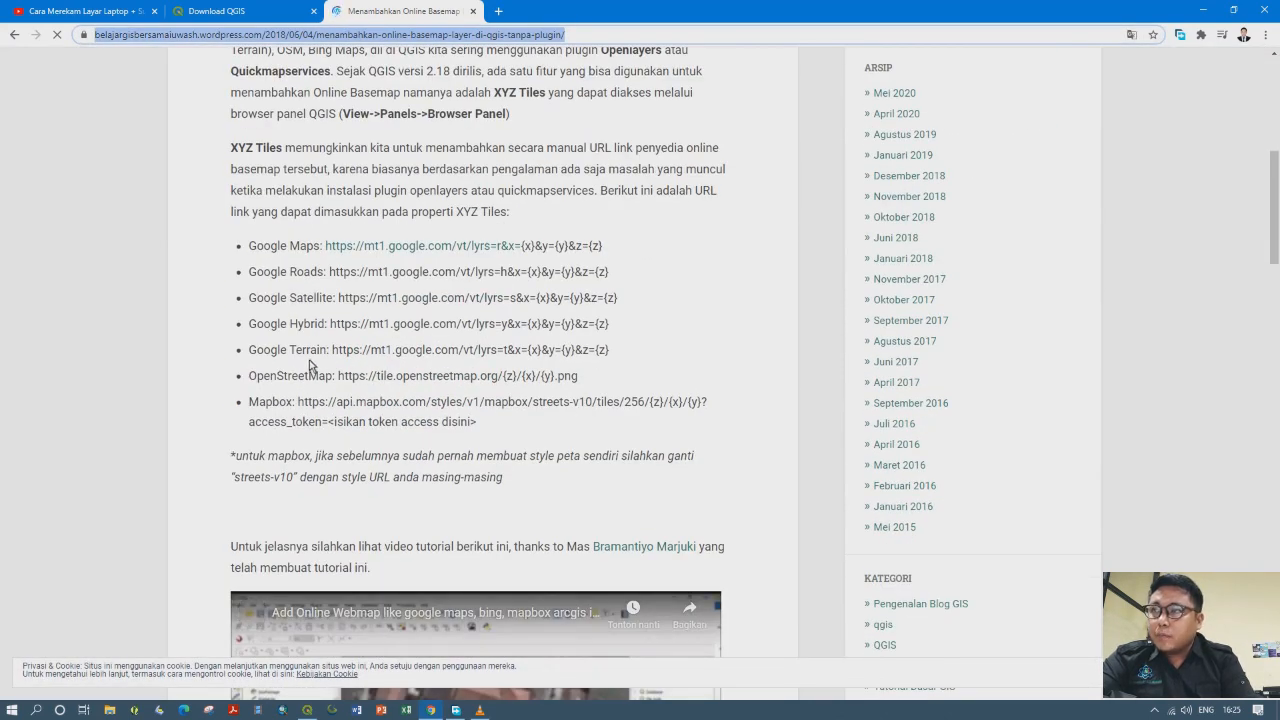
Try to copy the Google Hybrid tile URL from the article's list
click(334, 328)
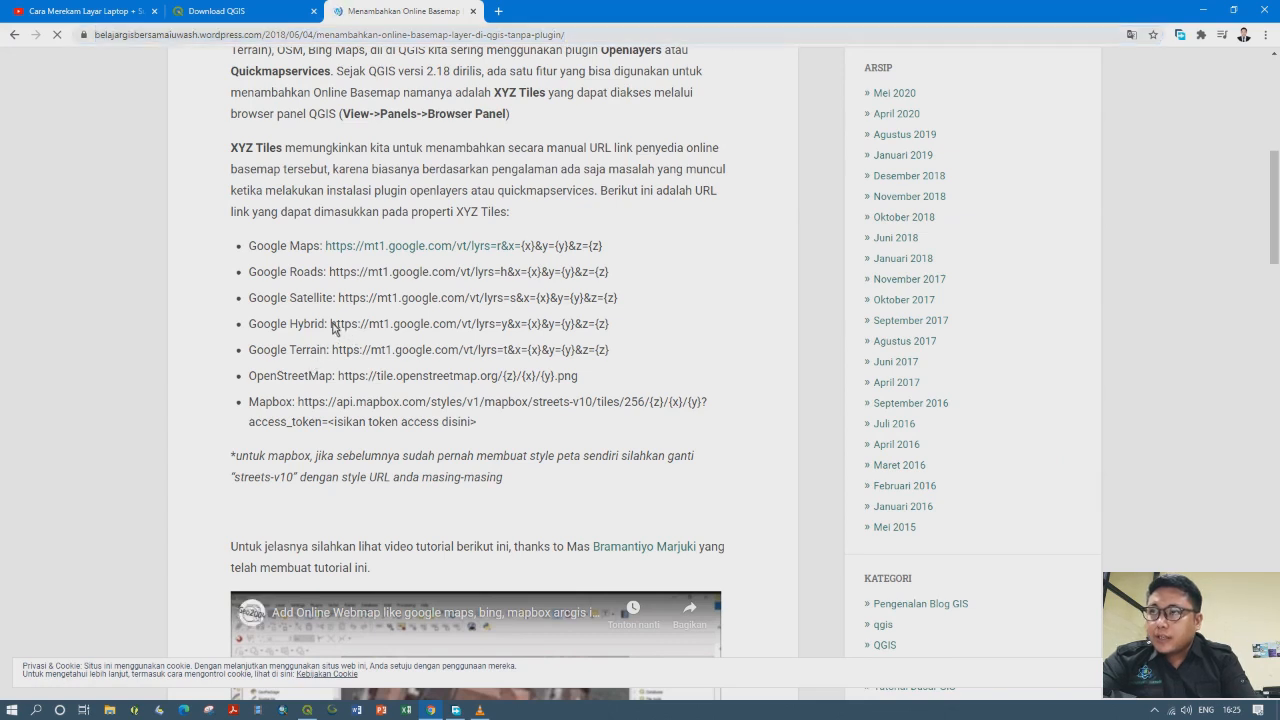
drag(334, 328, 614, 328)
triple_click(615, 329)
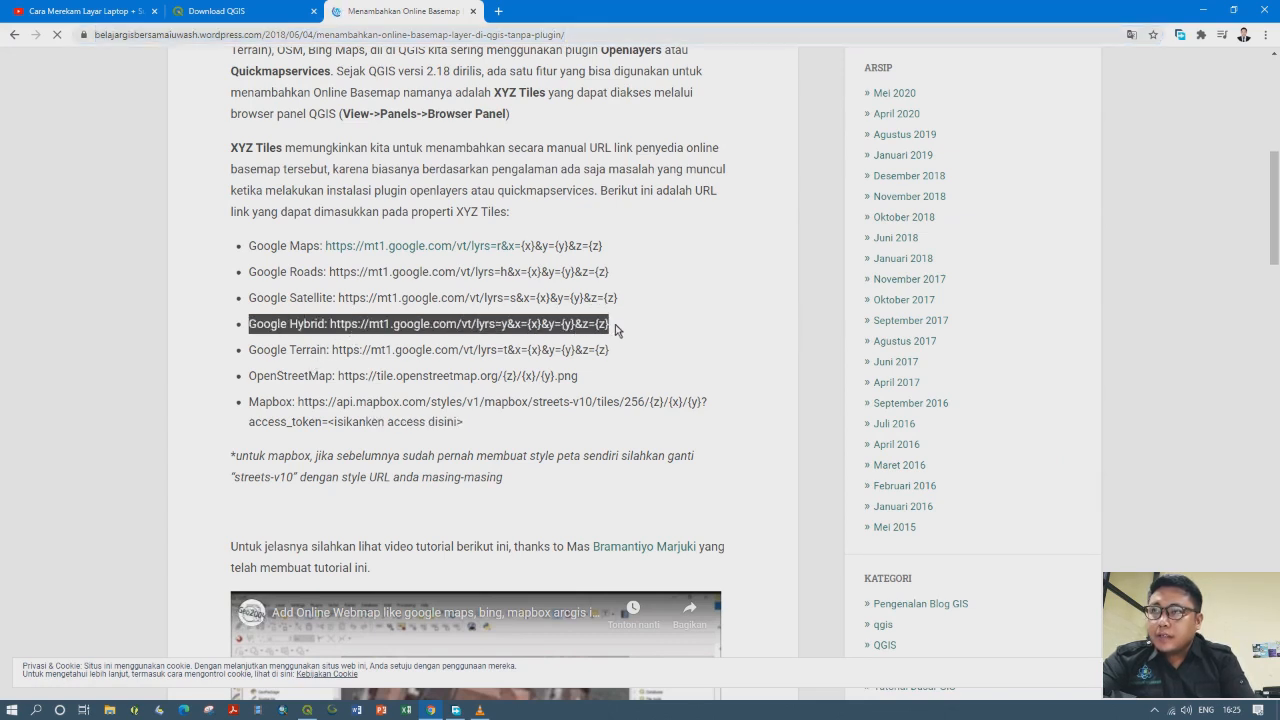
drag(329, 328, 265, 330)
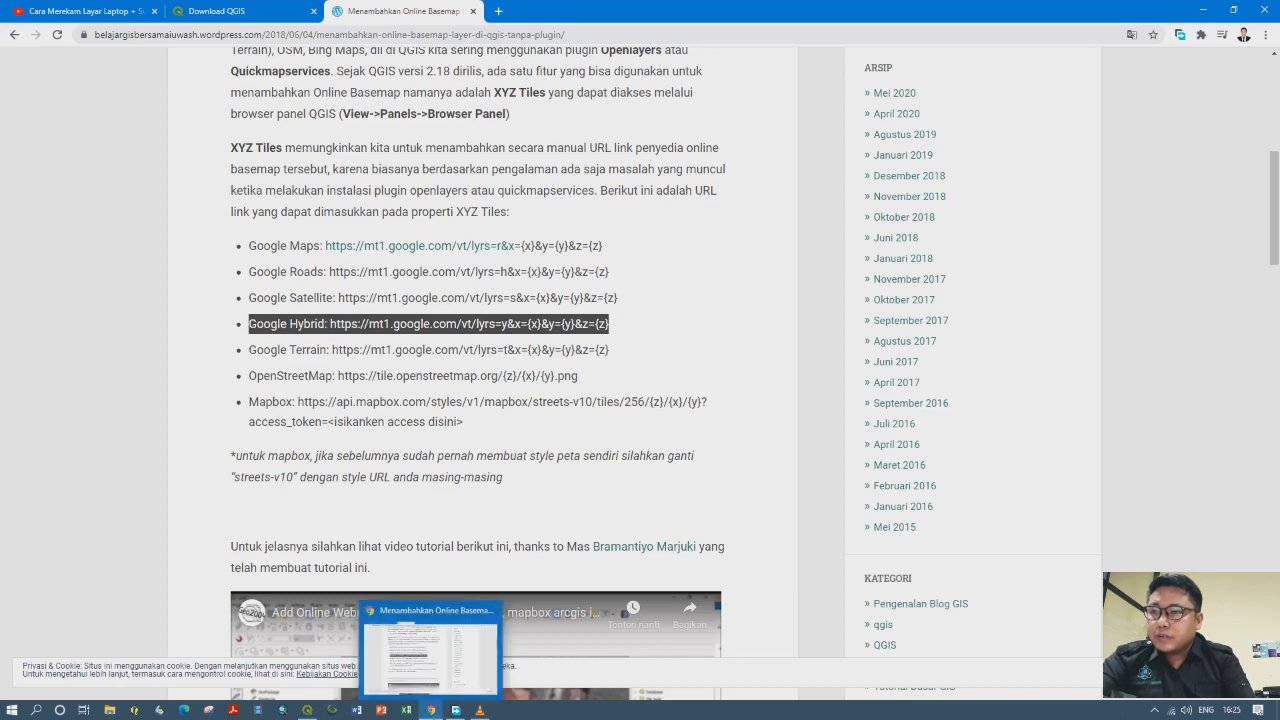
click(308, 710)
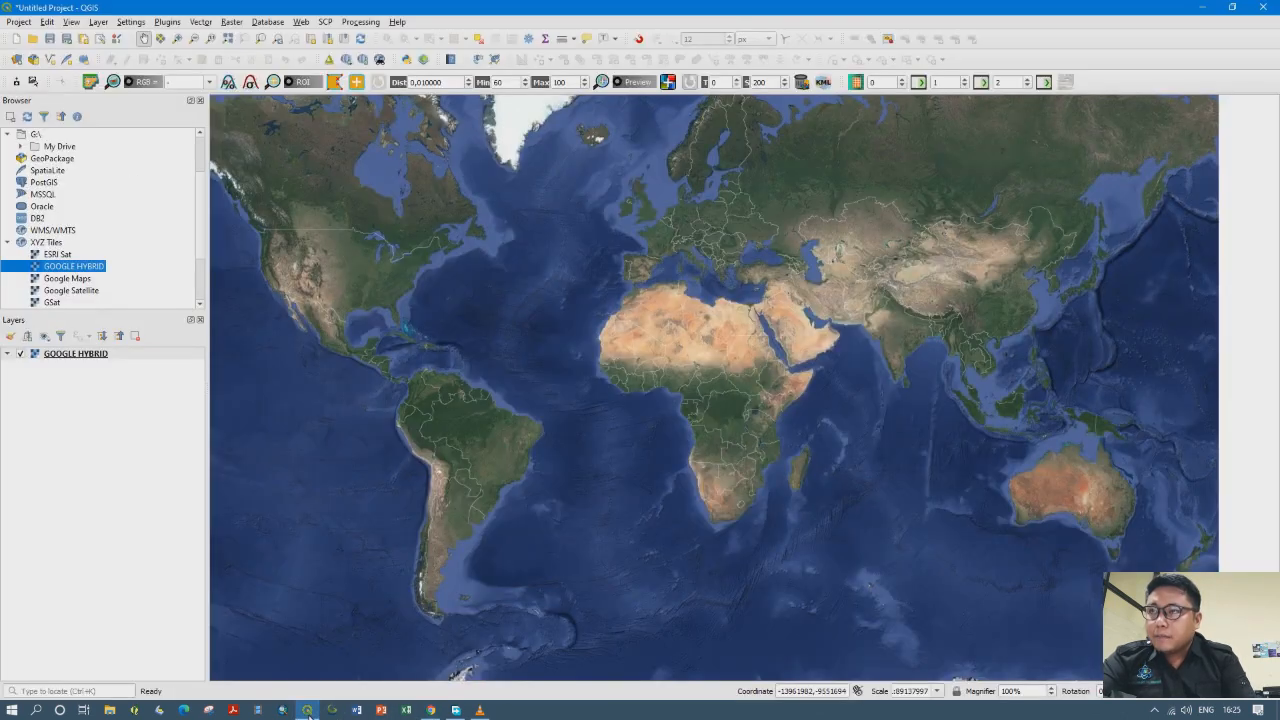
click(55, 244)
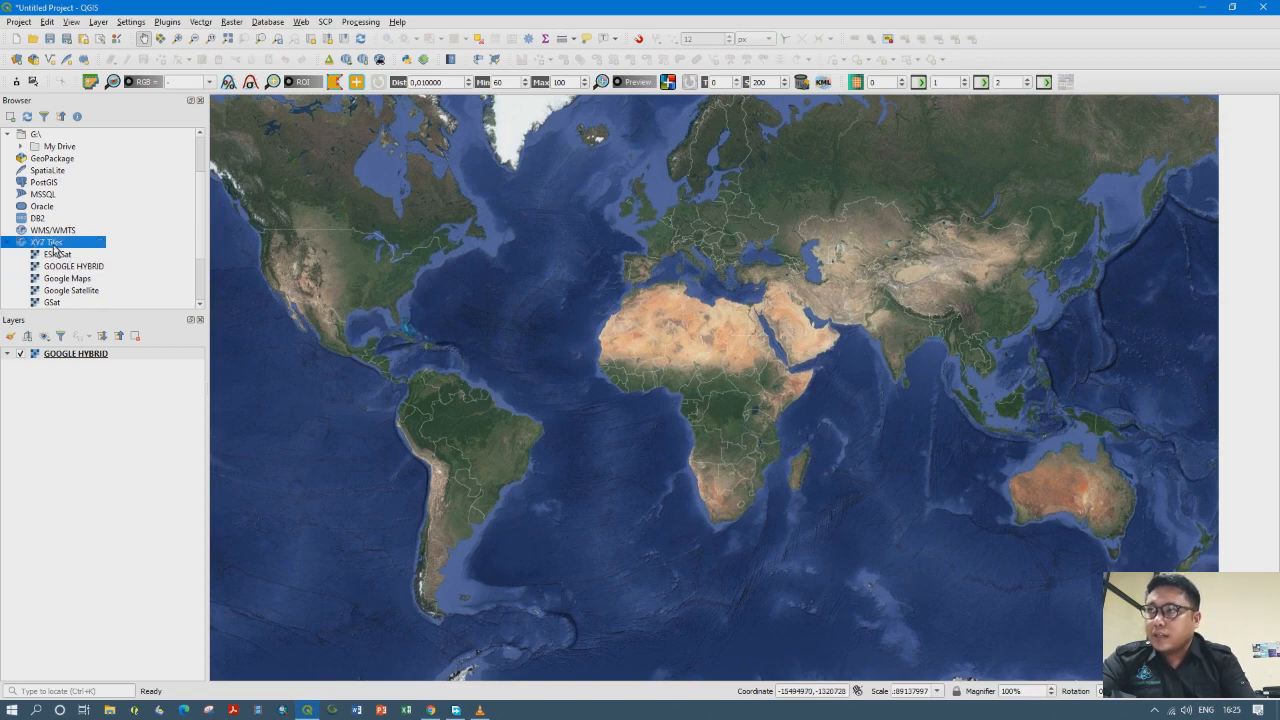
right_click(55, 248)
click(74, 255)
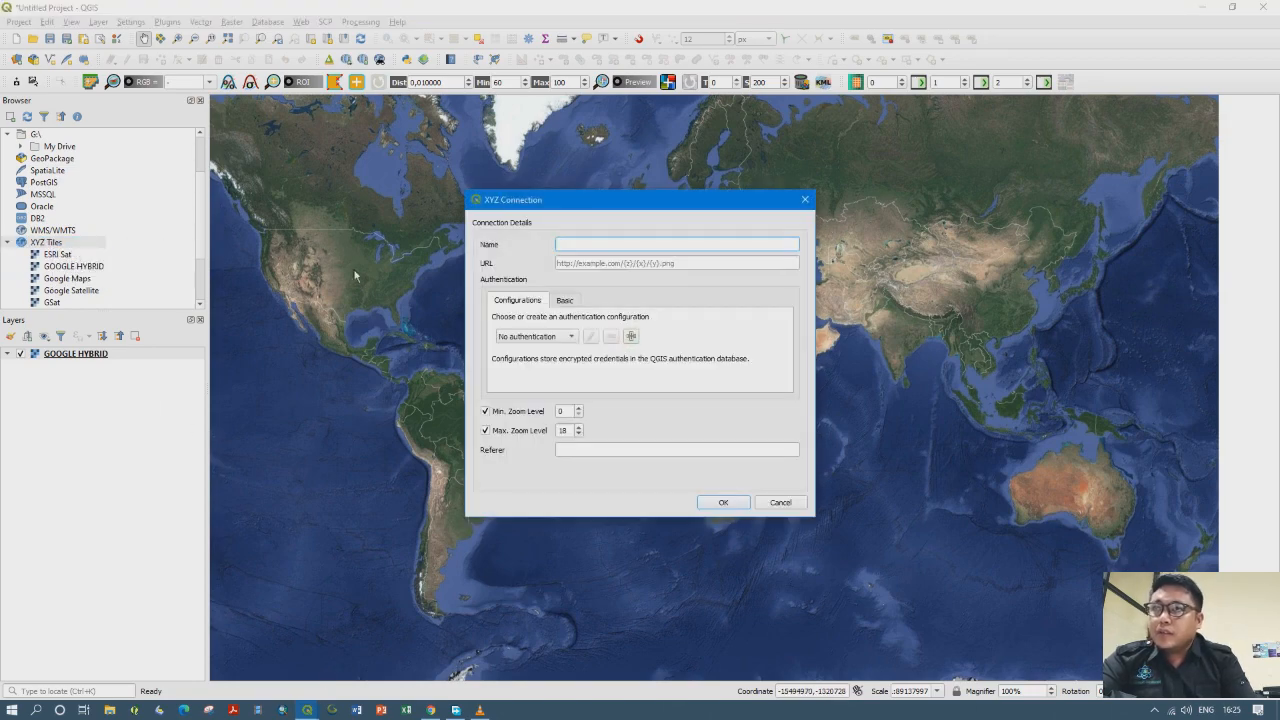
click(585, 266)
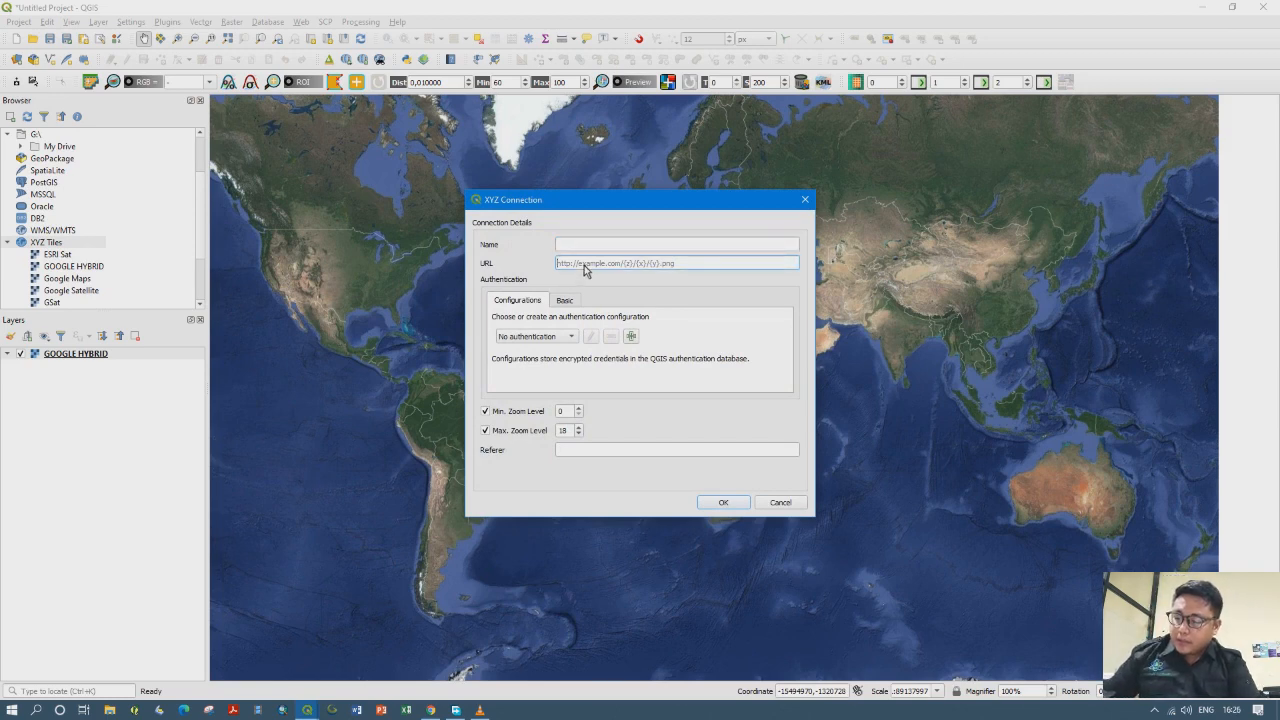
text(file:///C:/Users/PPIDS UDAYANA/Downloads/bisa-bandicam-412704922.zip)
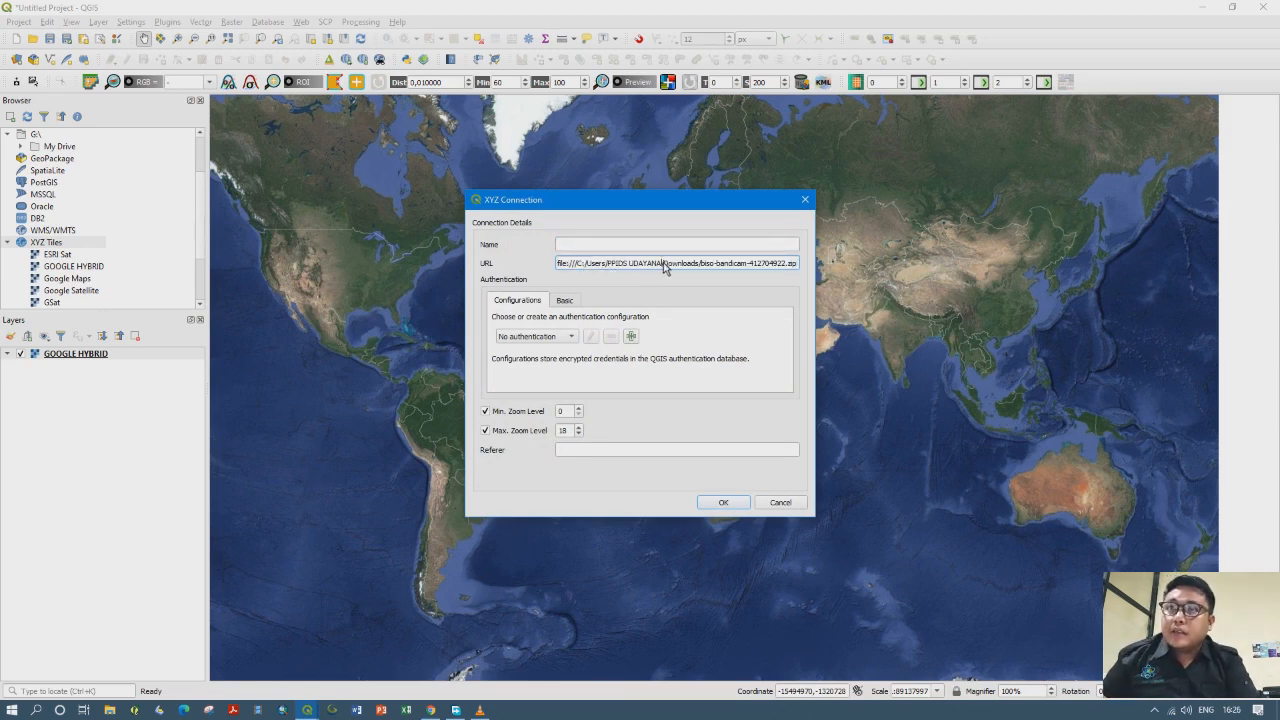
click(805, 199)
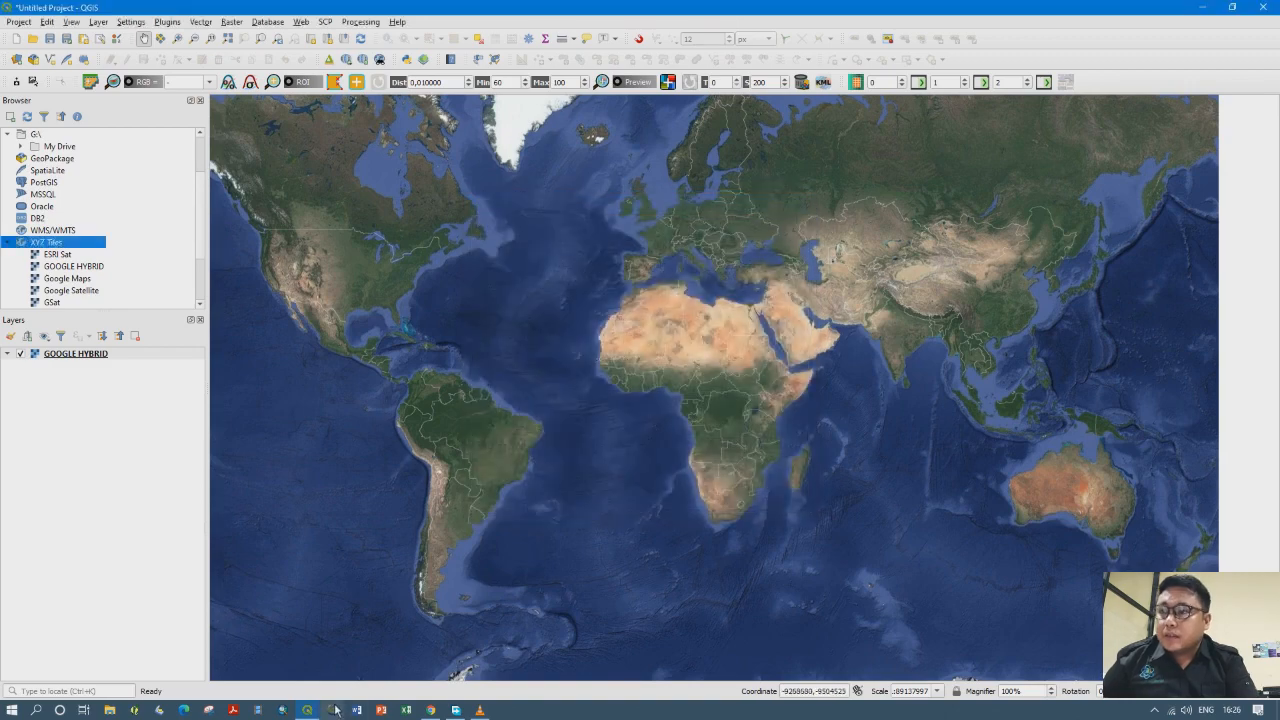
Switch back to the article in Chrome and copy the Google Hybrid address //mt1.google.com/vt/lyrs=y&x={x}&y={y}&z={z}
click(431, 710)
click(392, 342)
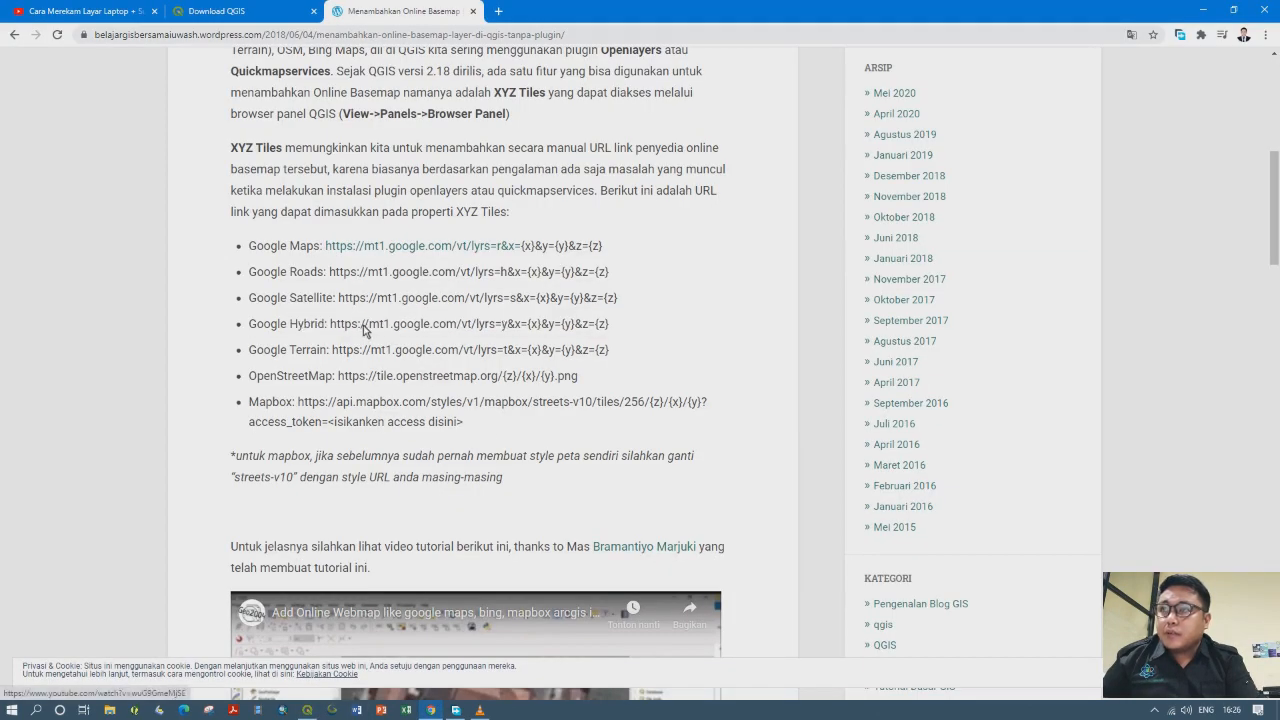
drag(366, 323, 608, 326)
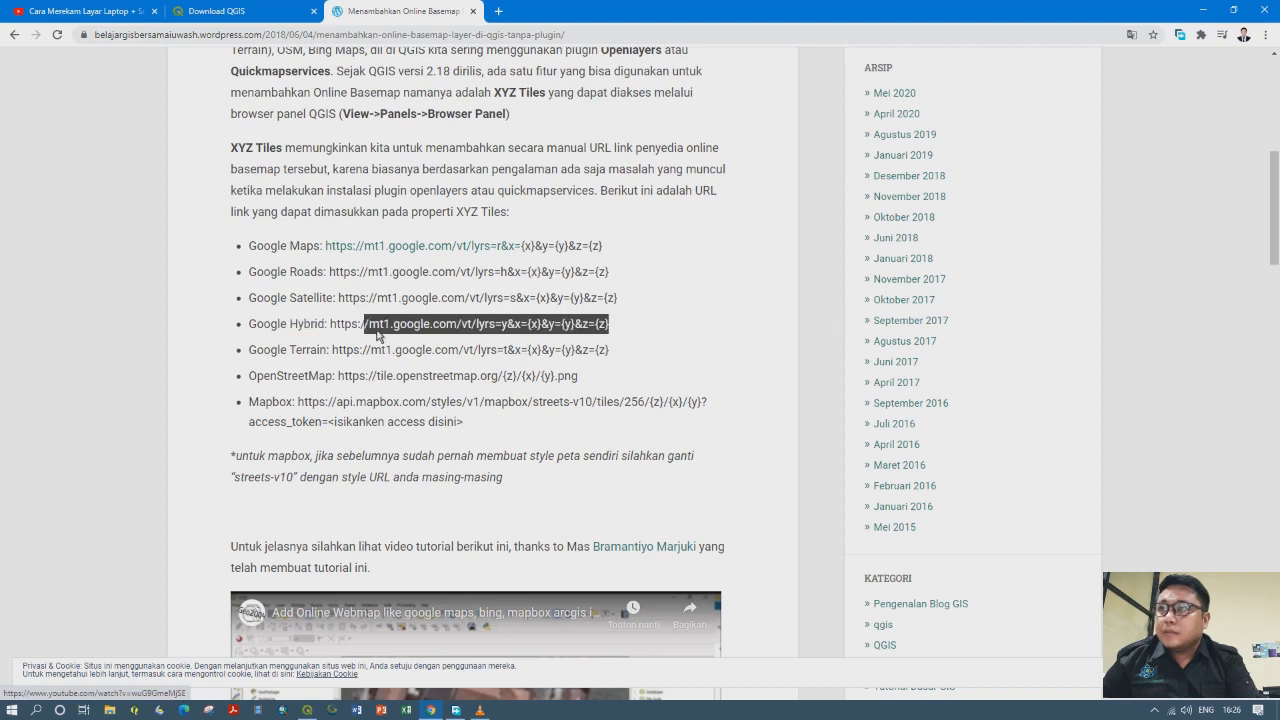
drag(364, 323, 487, 323)
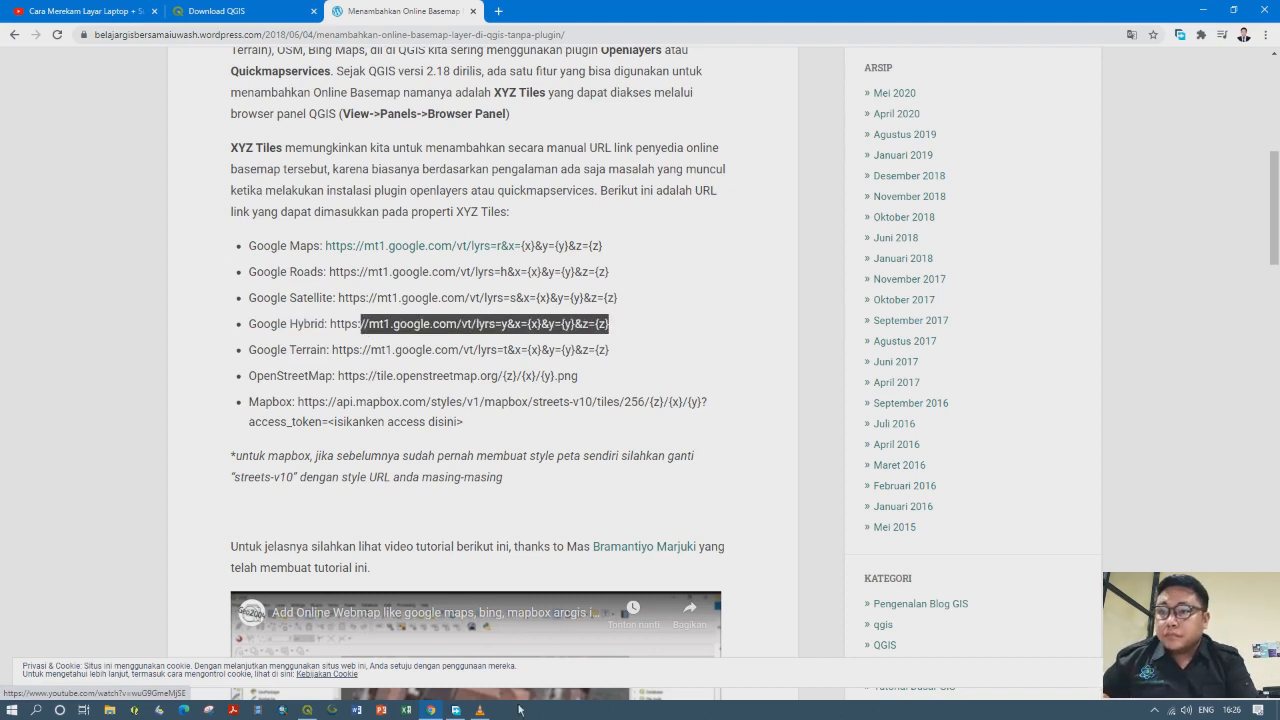
Switch to QGIS, fill in a new XYZ connection named GOOGLE HYBRID with URL //mt1.google.com/vt/lyrs=y&x={x}&y={y}&z={z}, and cancel it
click(307, 710)
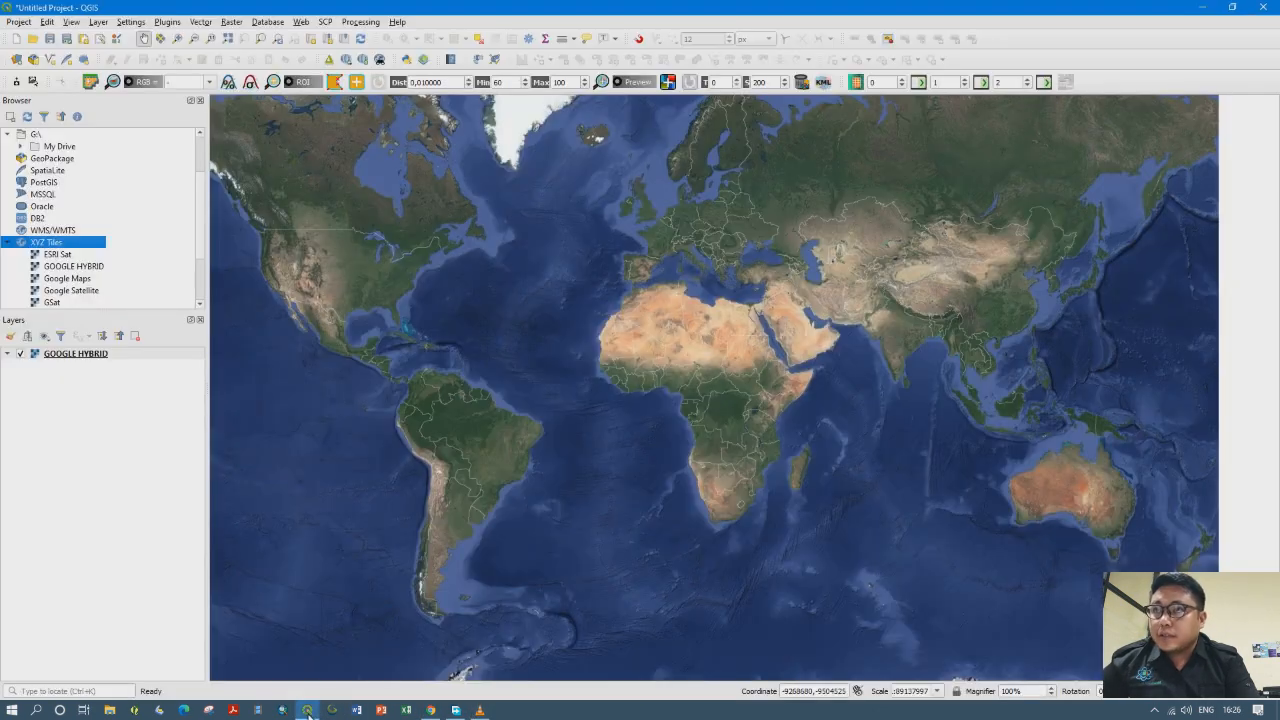
right_click(70, 247)
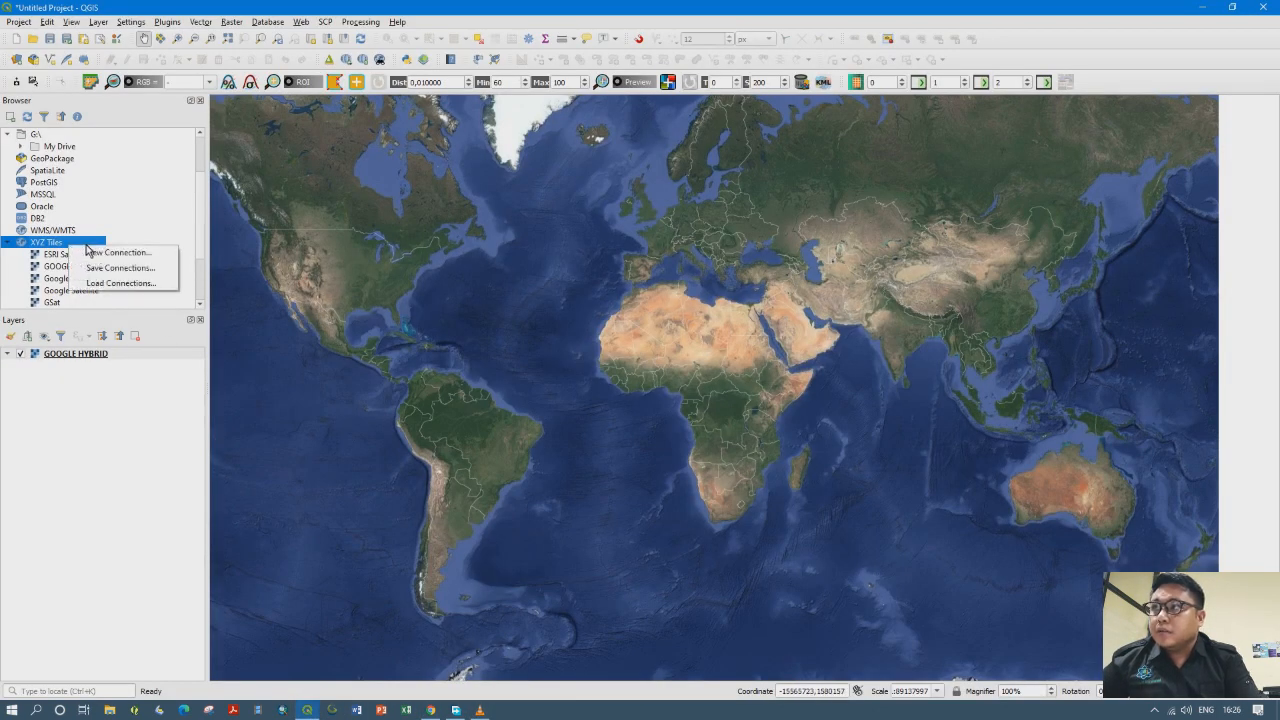
click(88, 248)
right_click(88, 246)
click(120, 249)
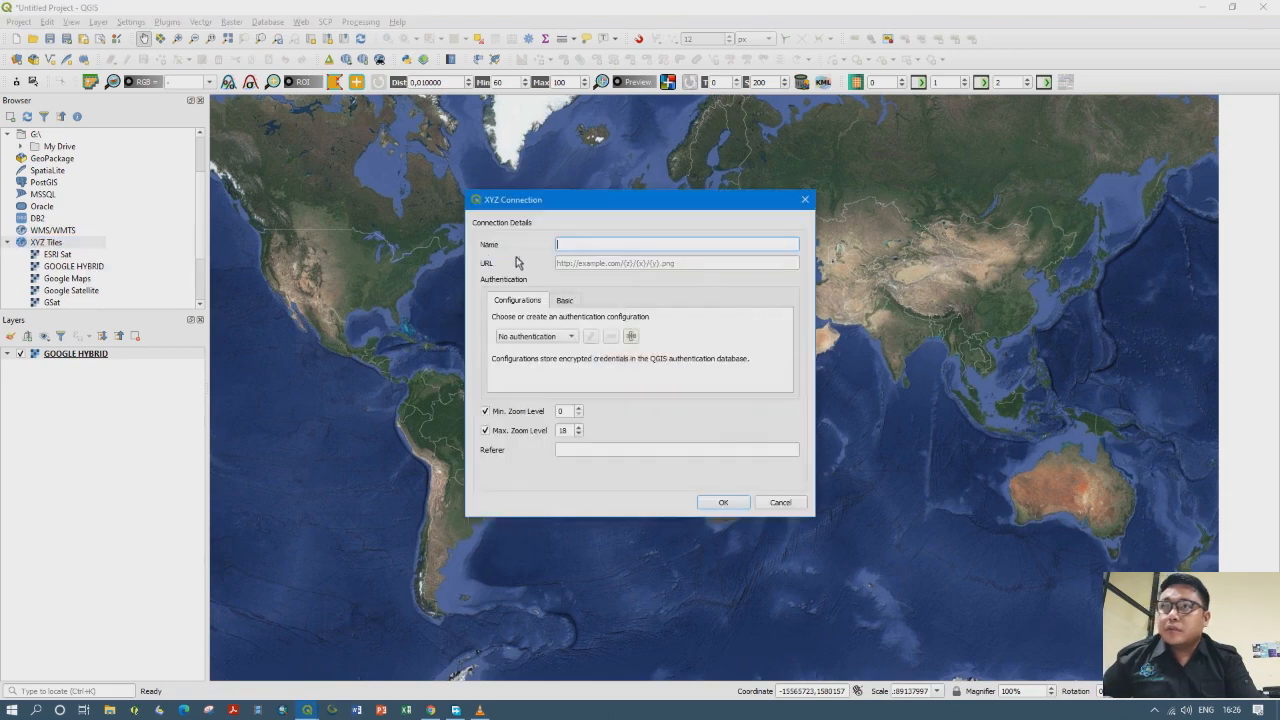
click(570, 265)
text(https://mt1.google.com/vt/lyrs=y&x={x}&y={y}&z={z})
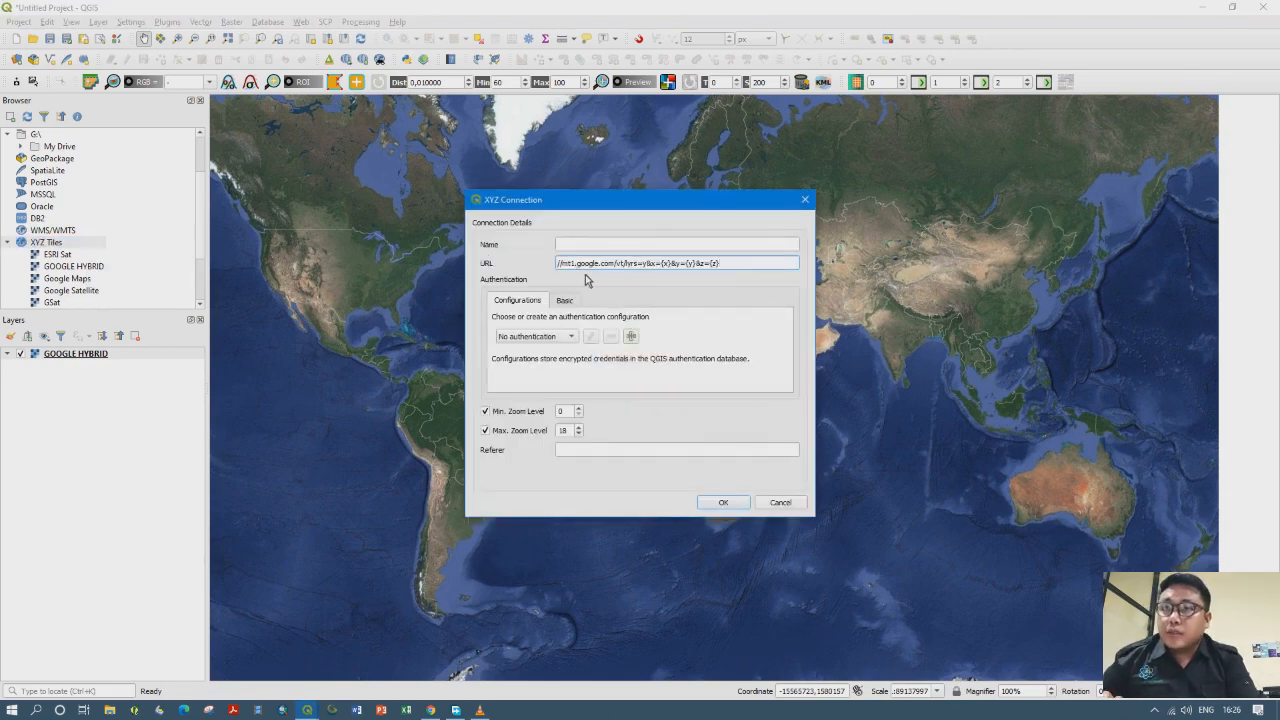
click(635, 245)
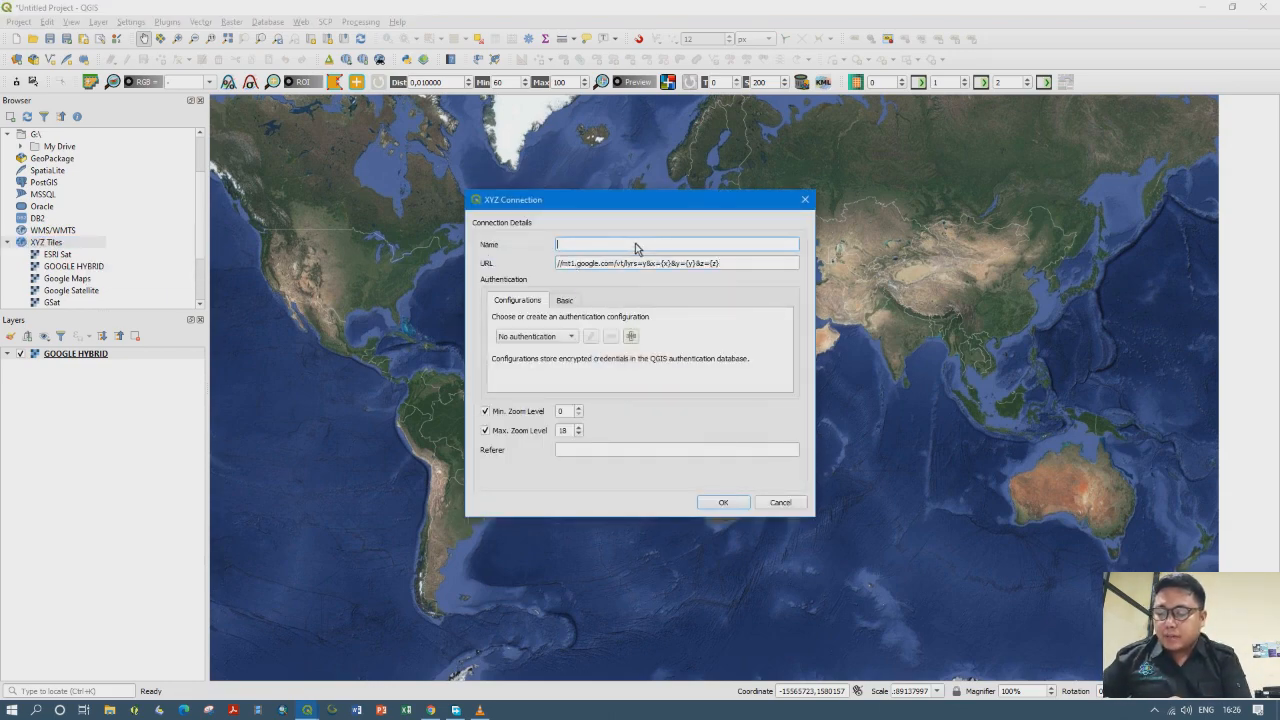
text(GOOGLE HYBRID)
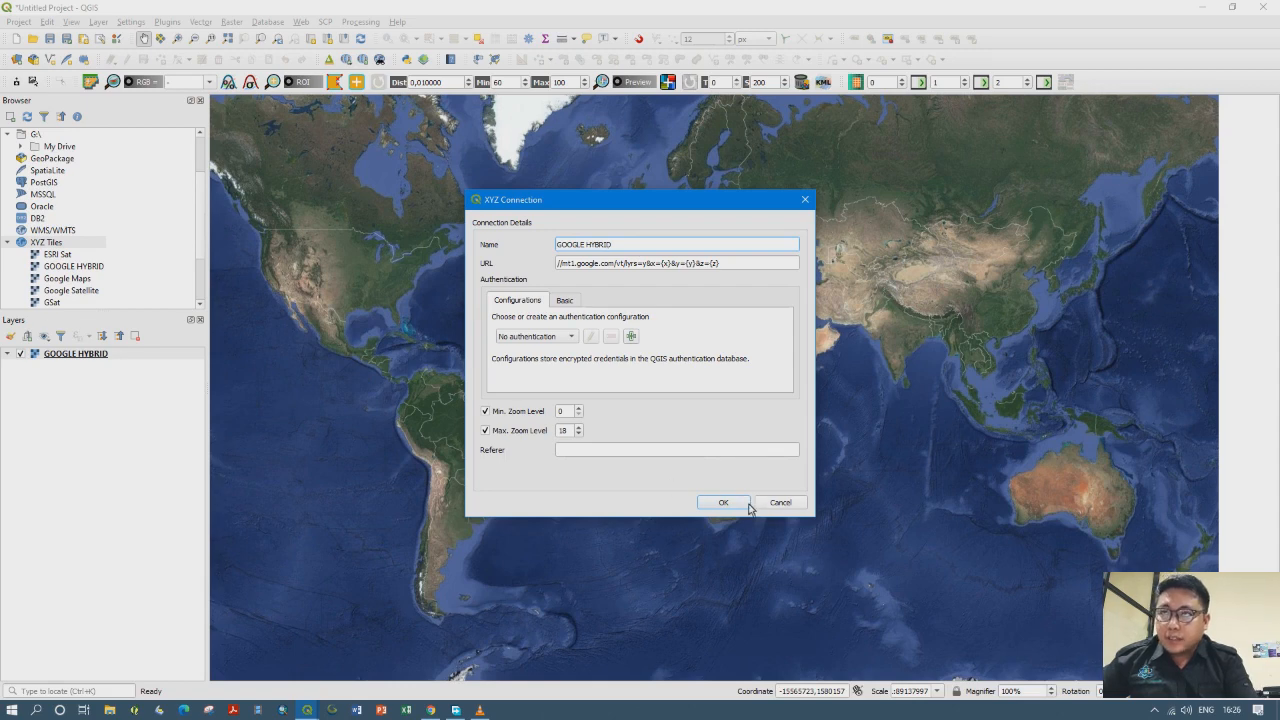
click(779, 505)
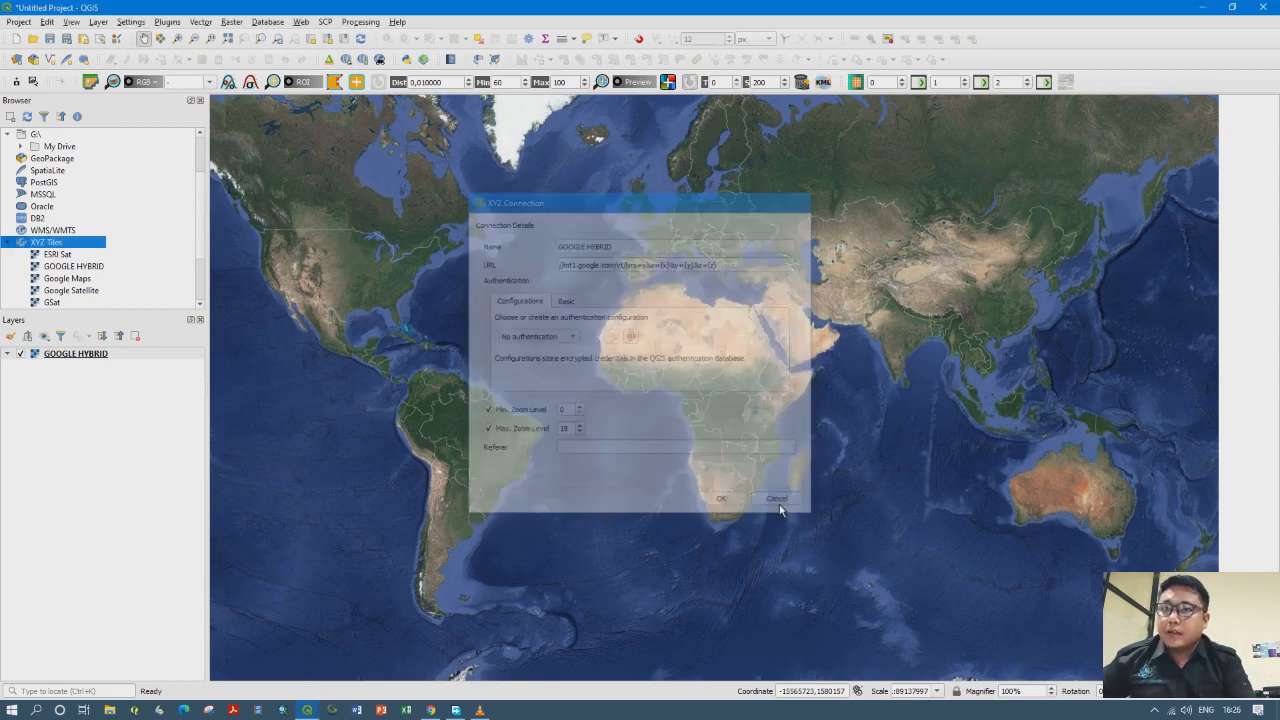
click(73, 267)
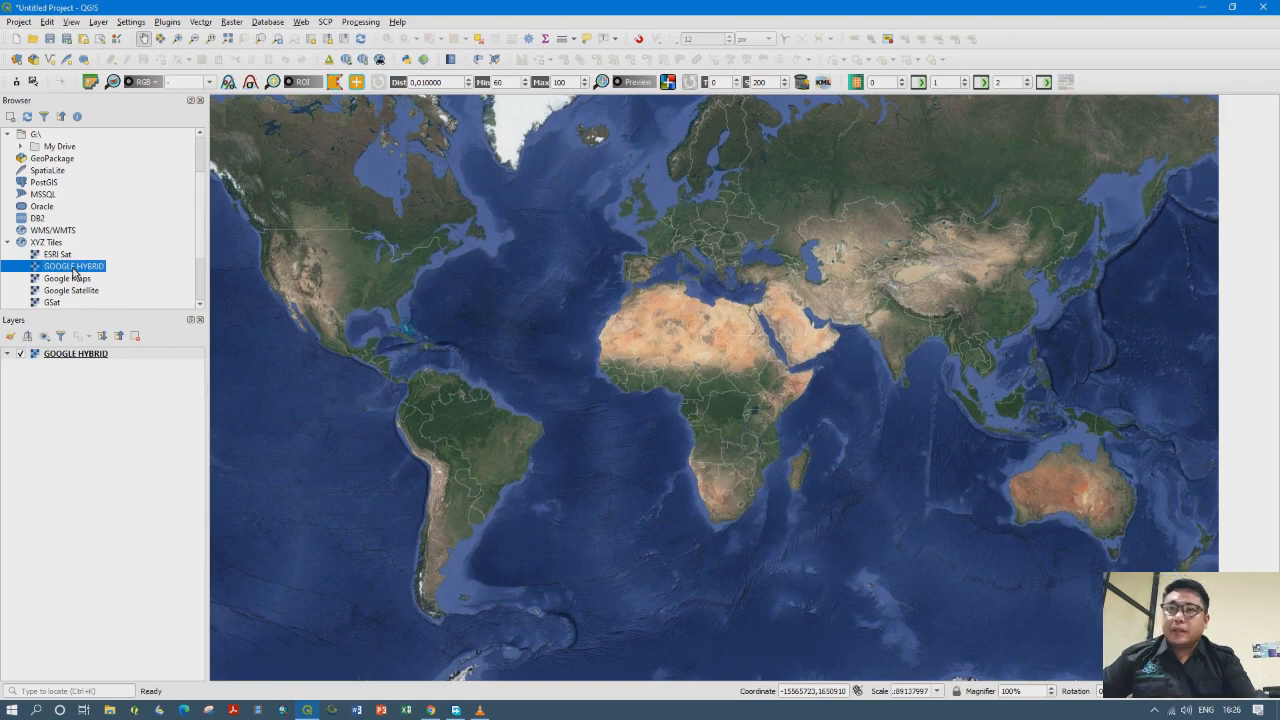
drag(694, 402, 666, 536)
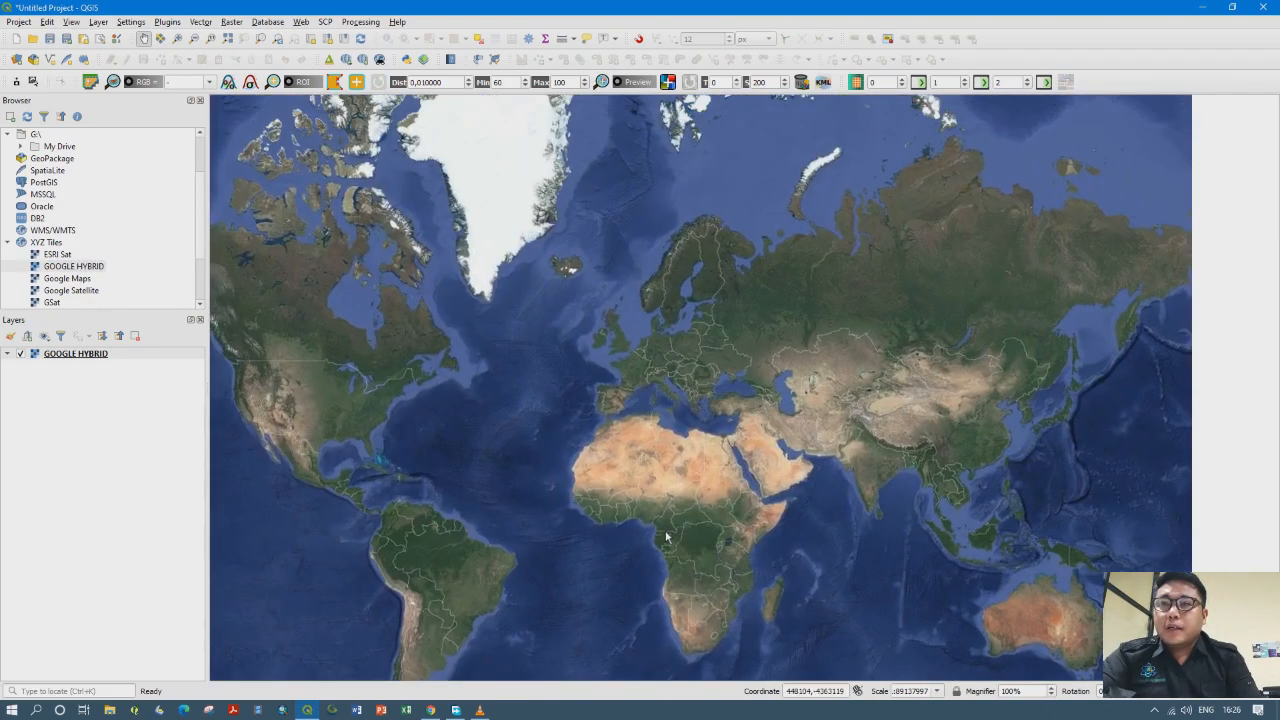
drag(797, 454, 767, 526)
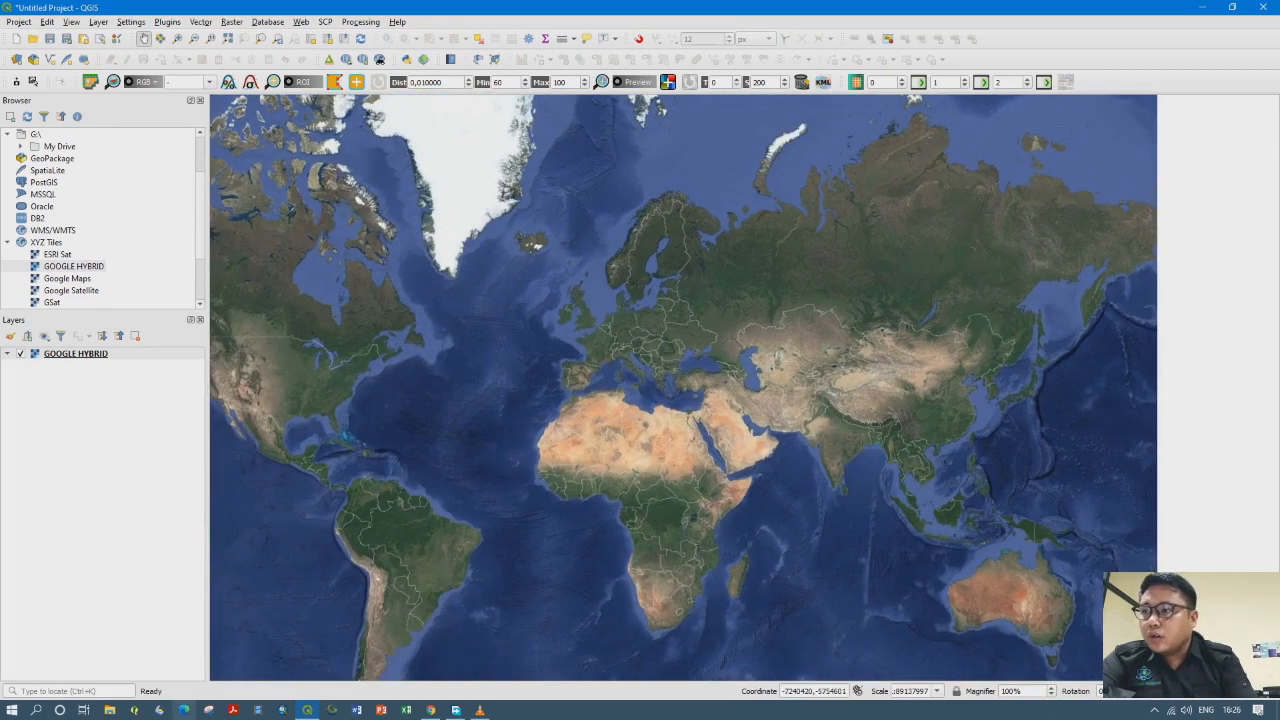
Switch to File Explorer, refresh Local Disk (D:) and open its folder 002 KULIAH SIG
click(111, 711)
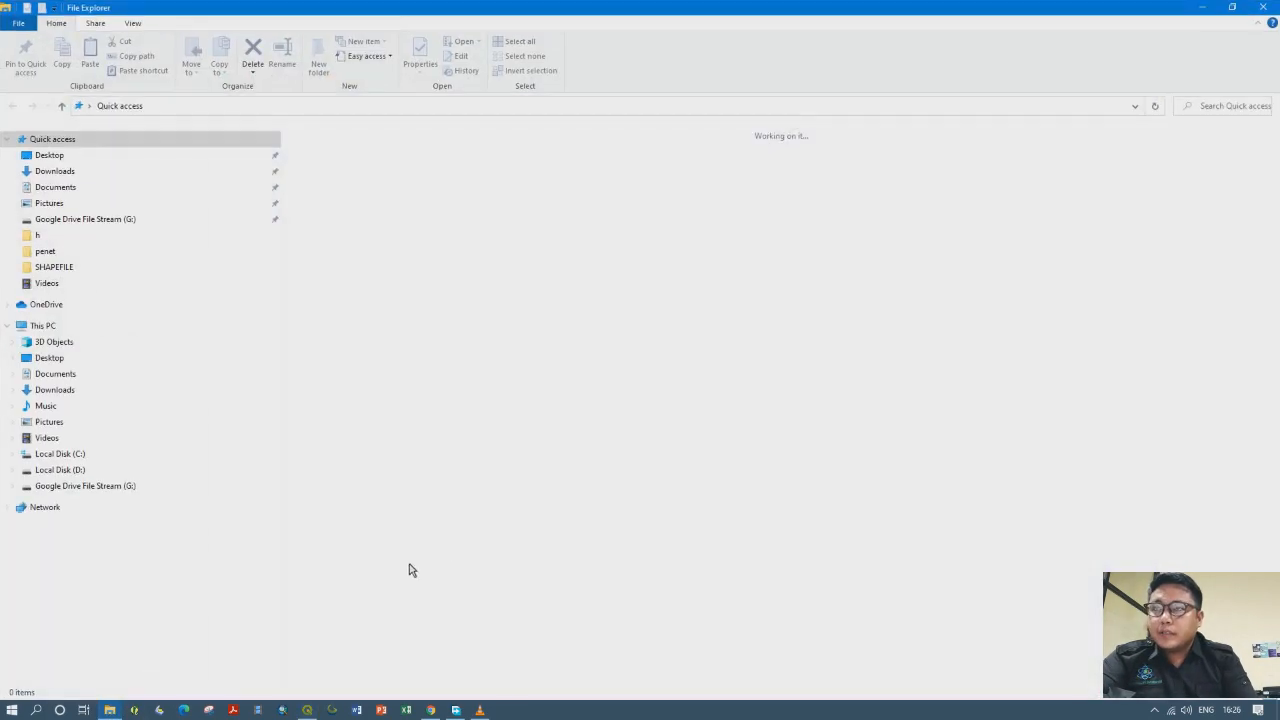
click(188, 470)
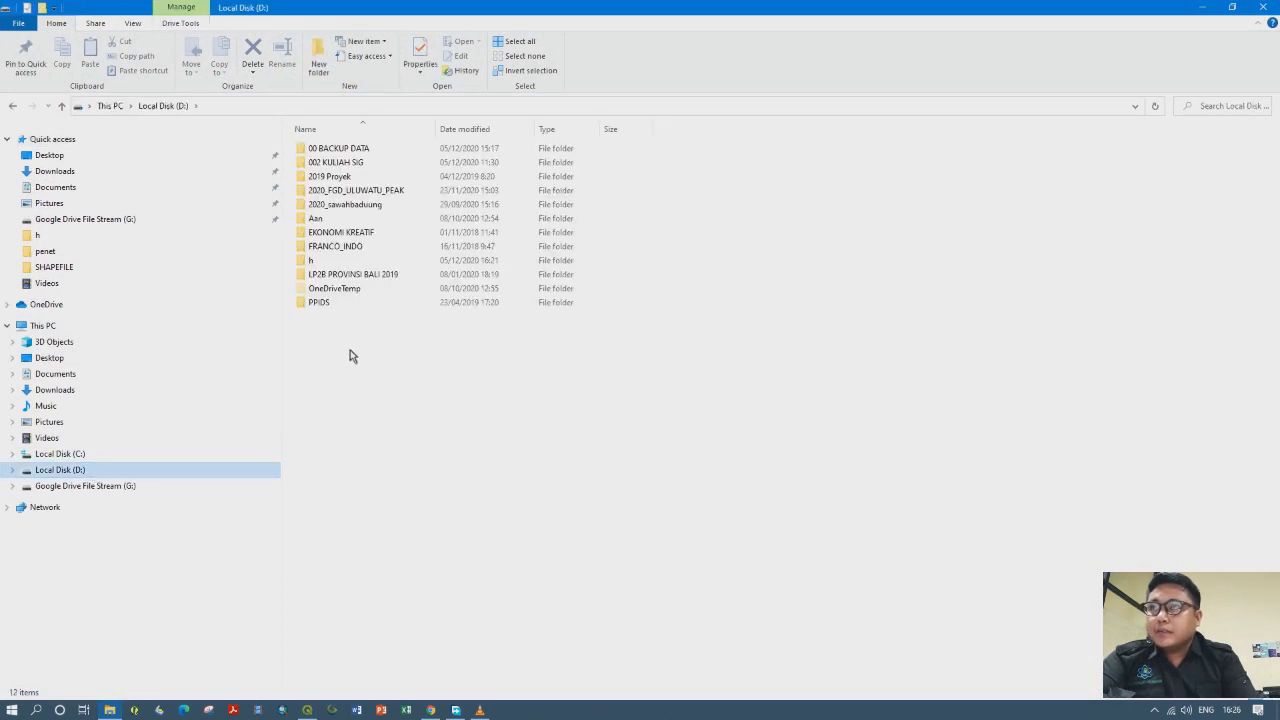
right_click(349, 407)
click(368, 460)
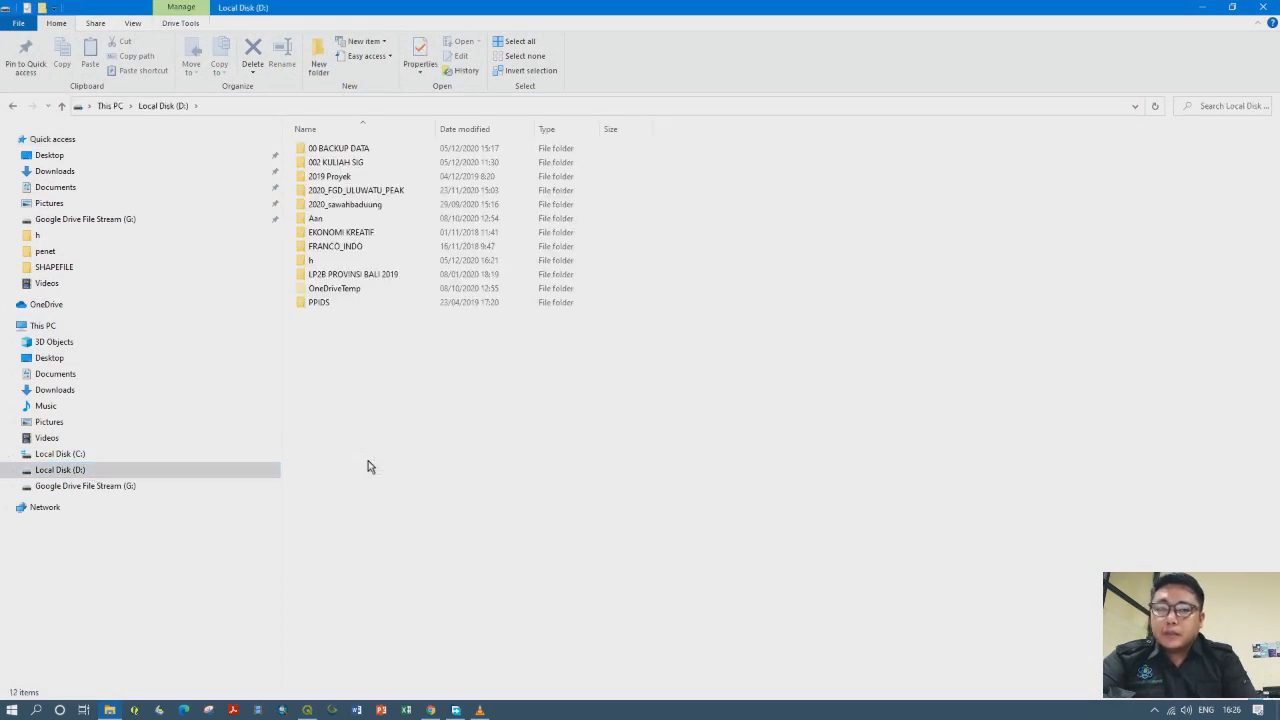
right_click(368, 466)
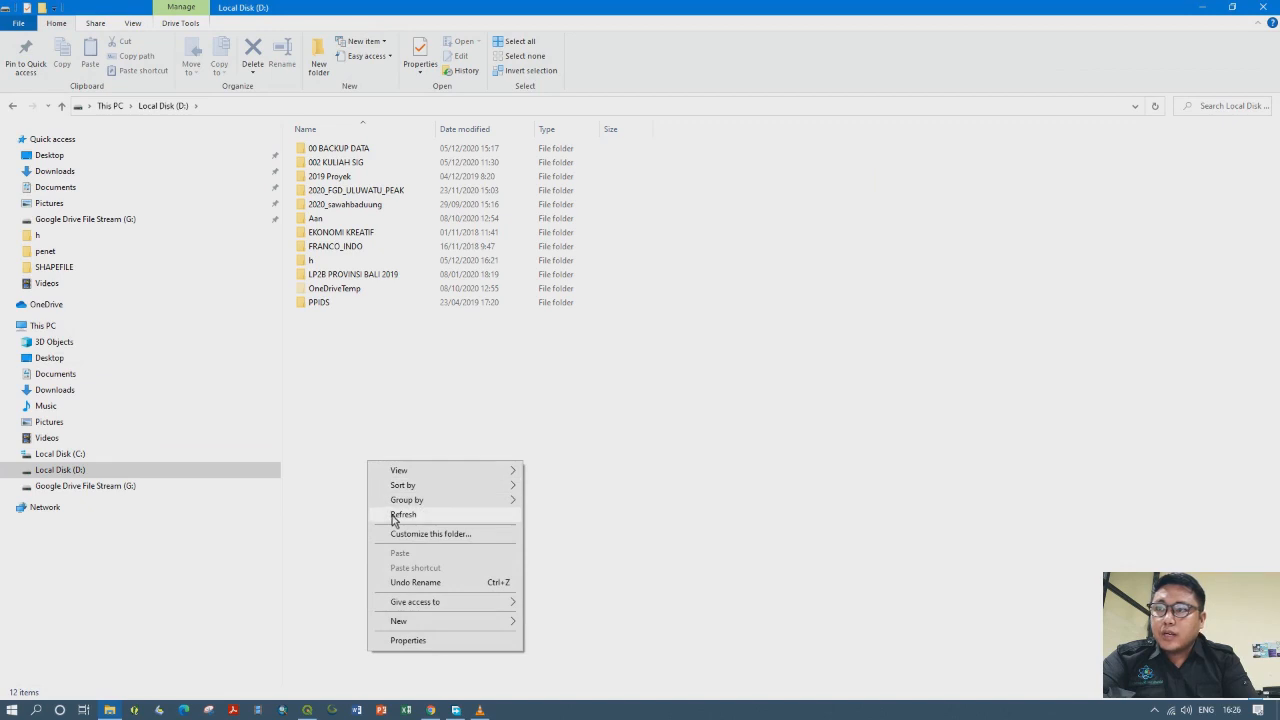
click(393, 514)
click(335, 166)
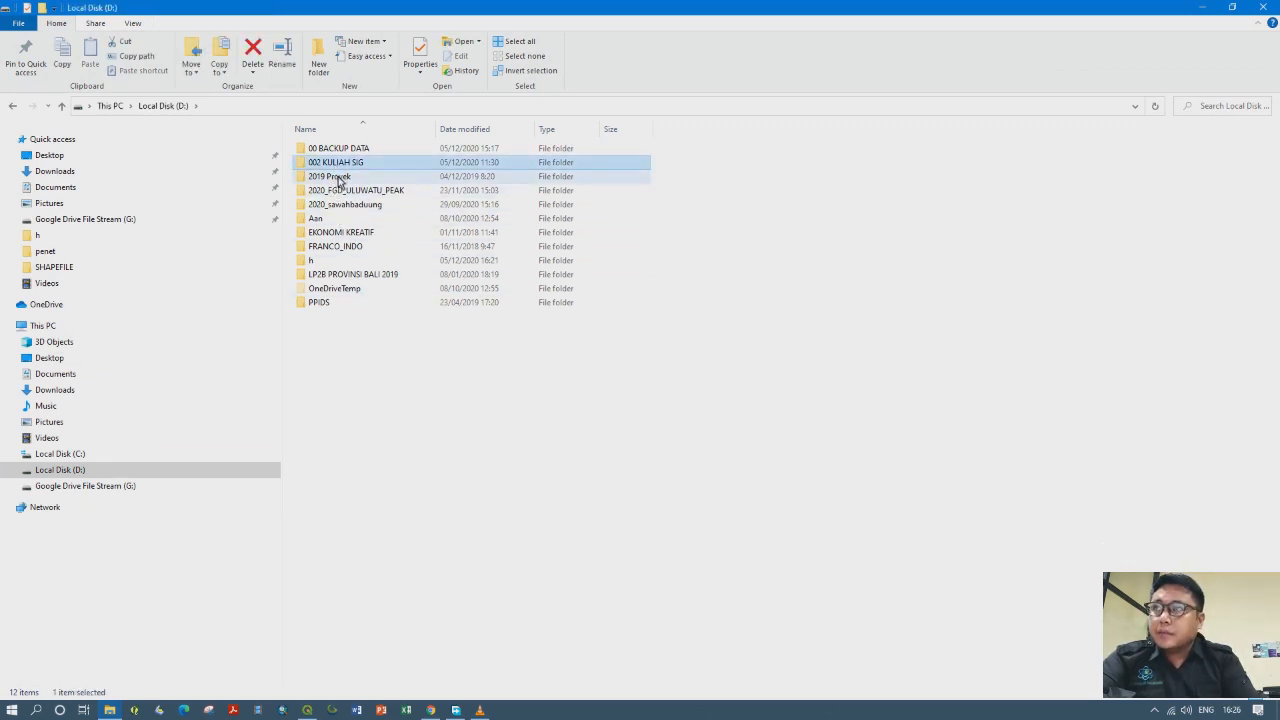
double_click(346, 165)
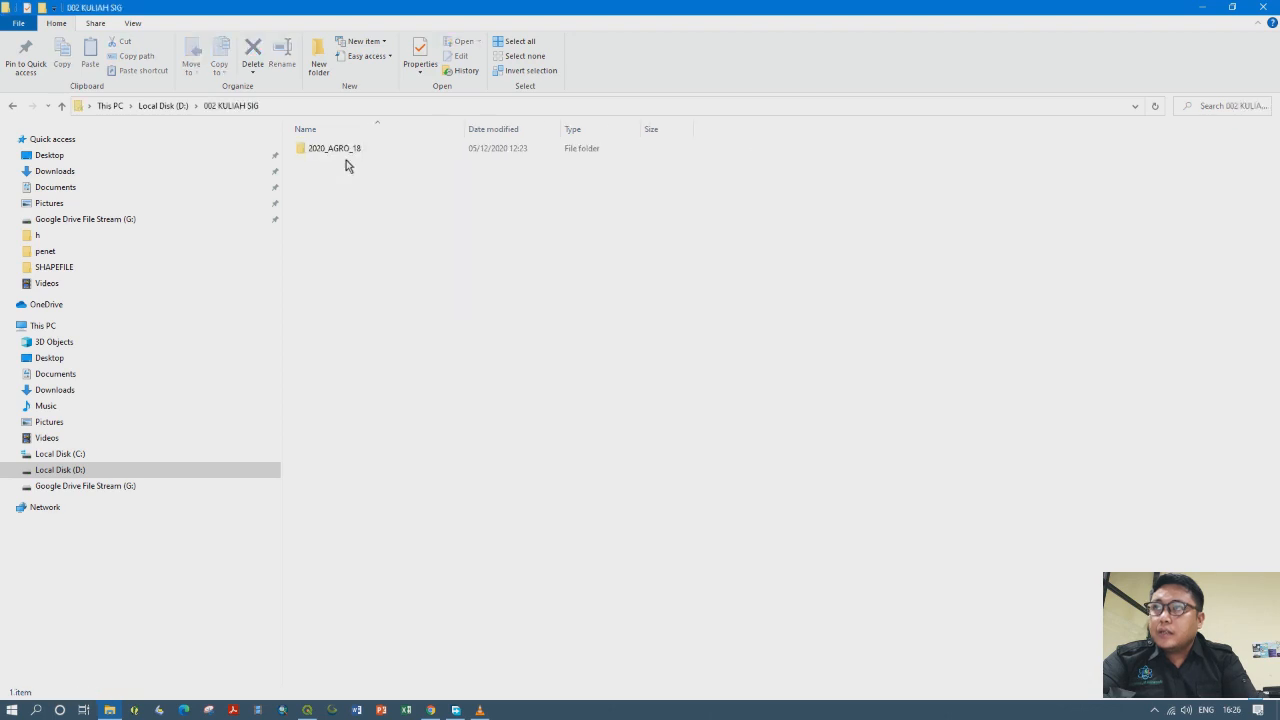
Refresh the 002 KULIAH SIG folder and open its subfolder 2020_AGRO_18
right_click(370, 220)
click(398, 271)
right_click(402, 279)
click(437, 330)
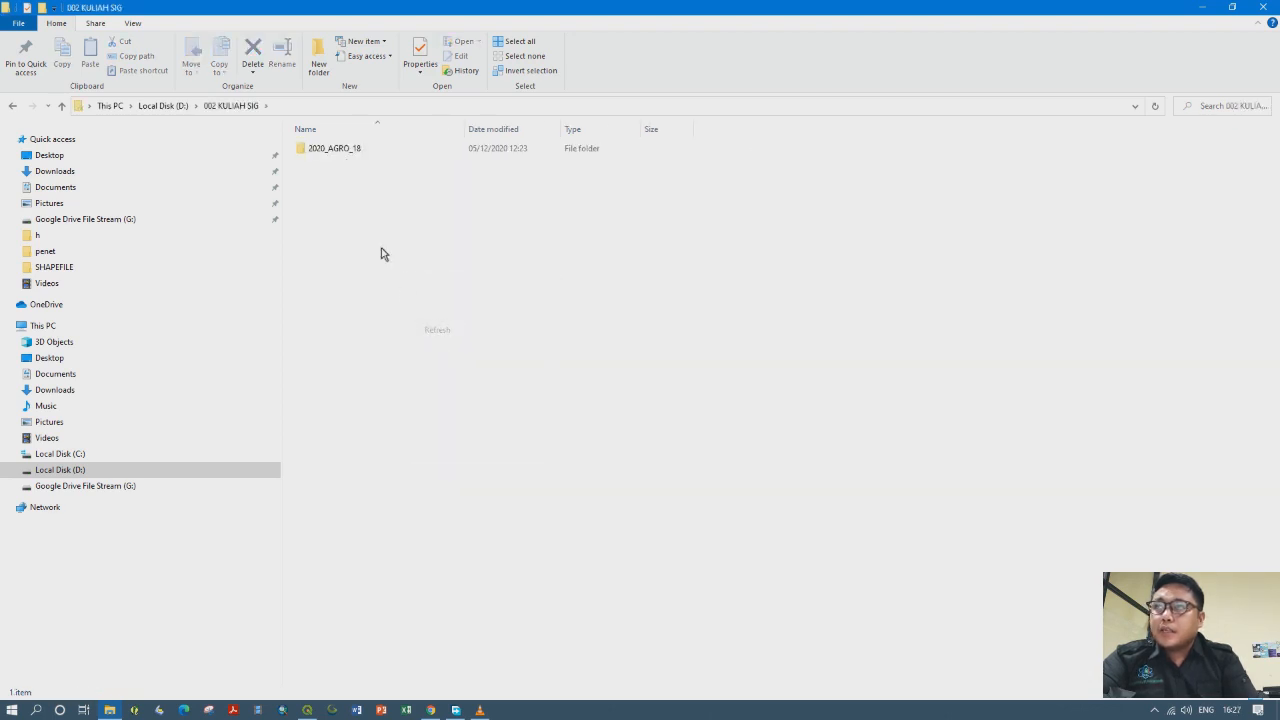
double_click(355, 150)
right_click(367, 229)
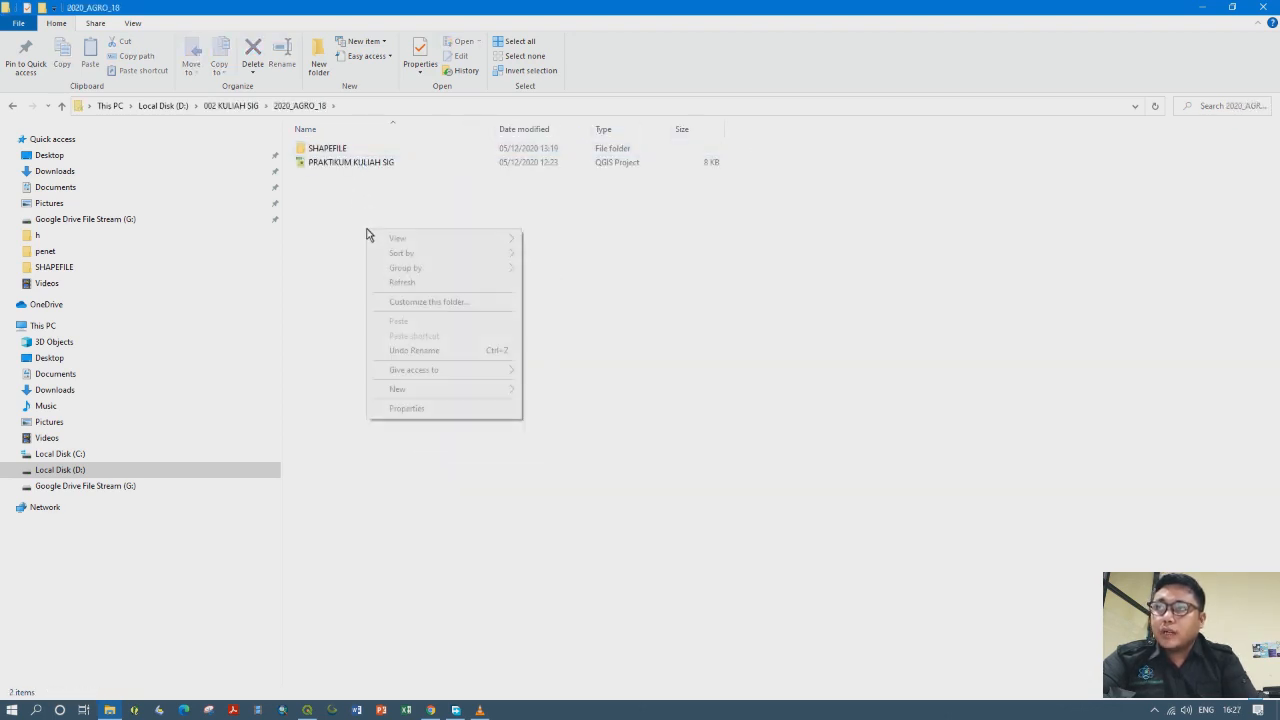
click(391, 281)
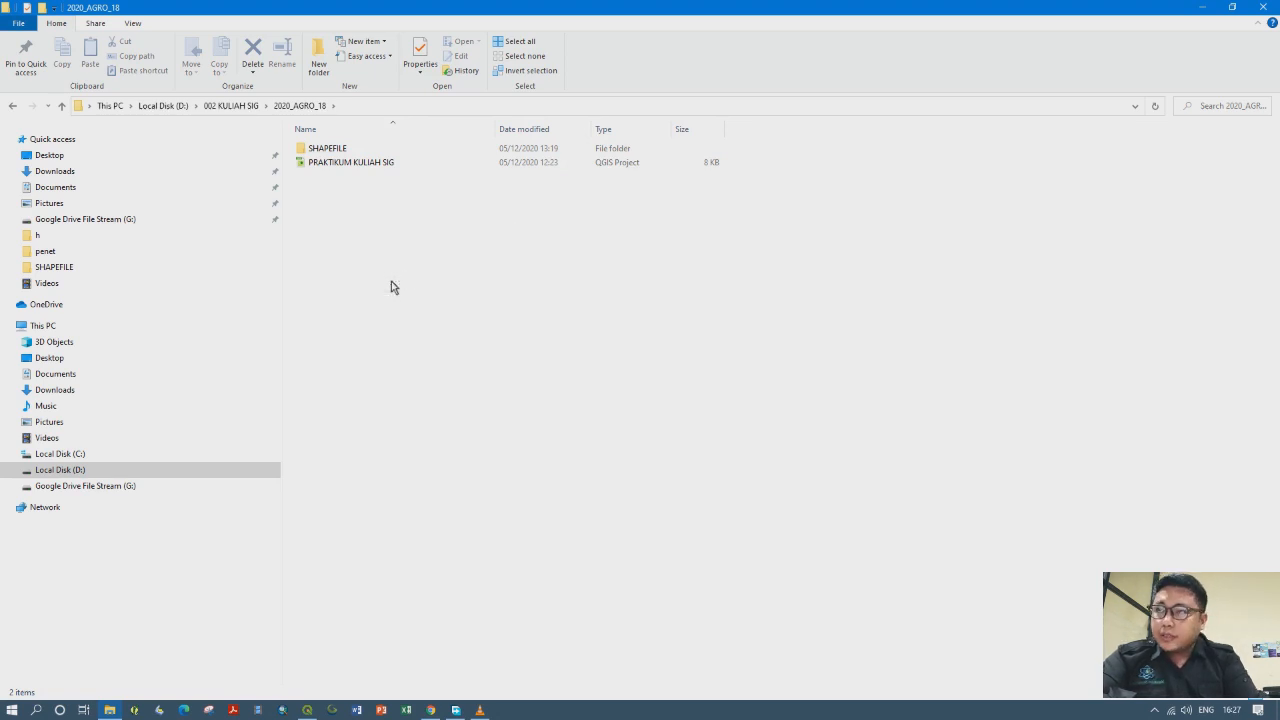
right_click(391, 286)
click(420, 335)
right_click(396, 312)
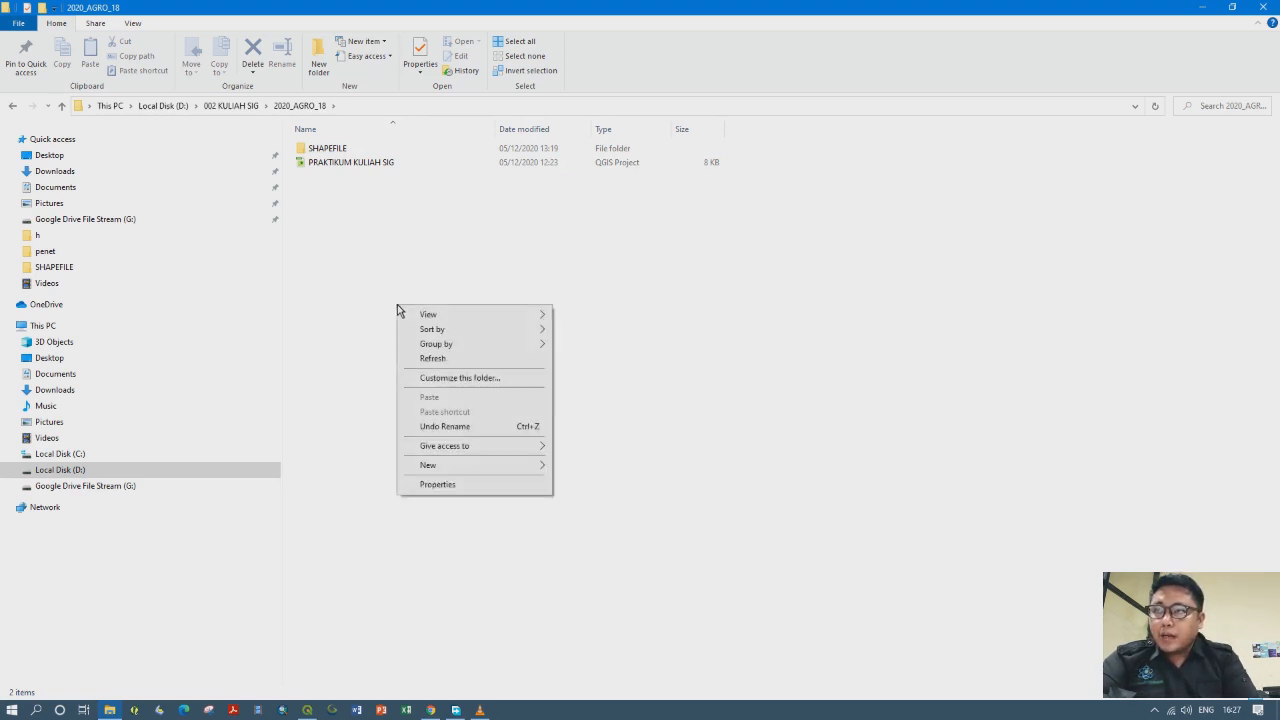
click(424, 360)
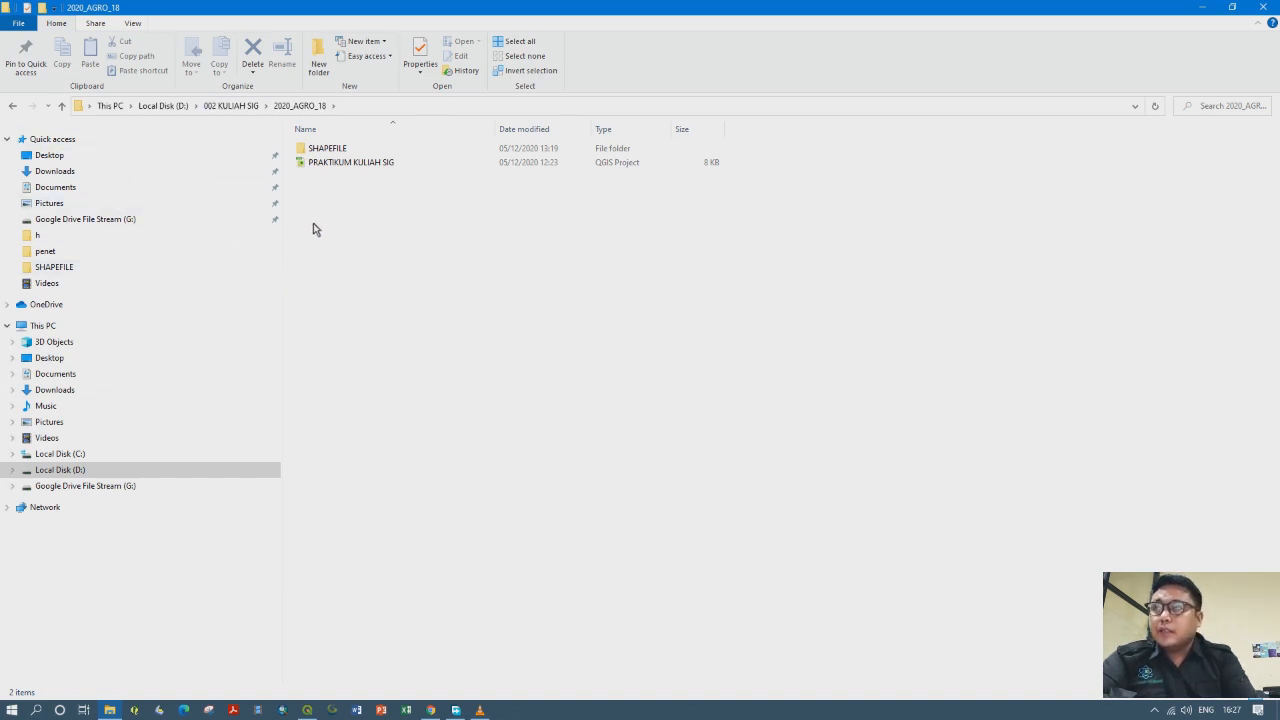
right_click(357, 236)
click(377, 289)
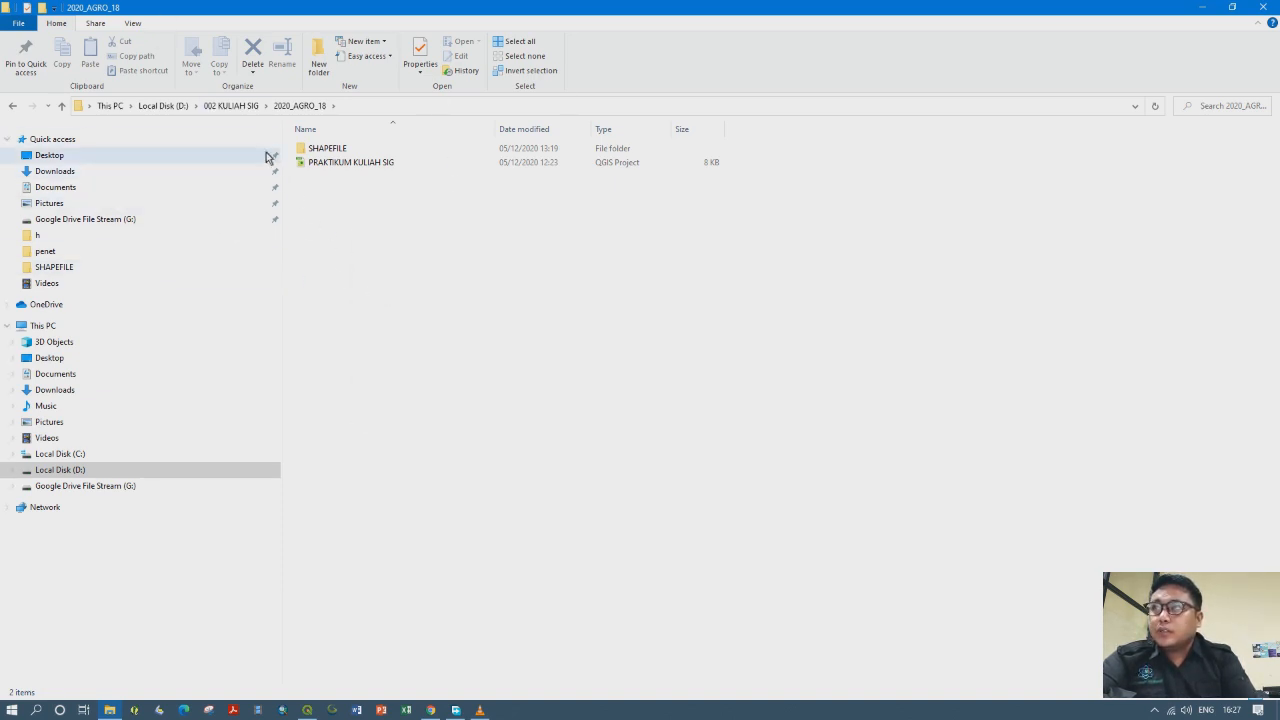
Return to the 002 KULIAH SIG folder and open the SHAPEFILE folder inside 2020_AGRO_18
click(249, 108)
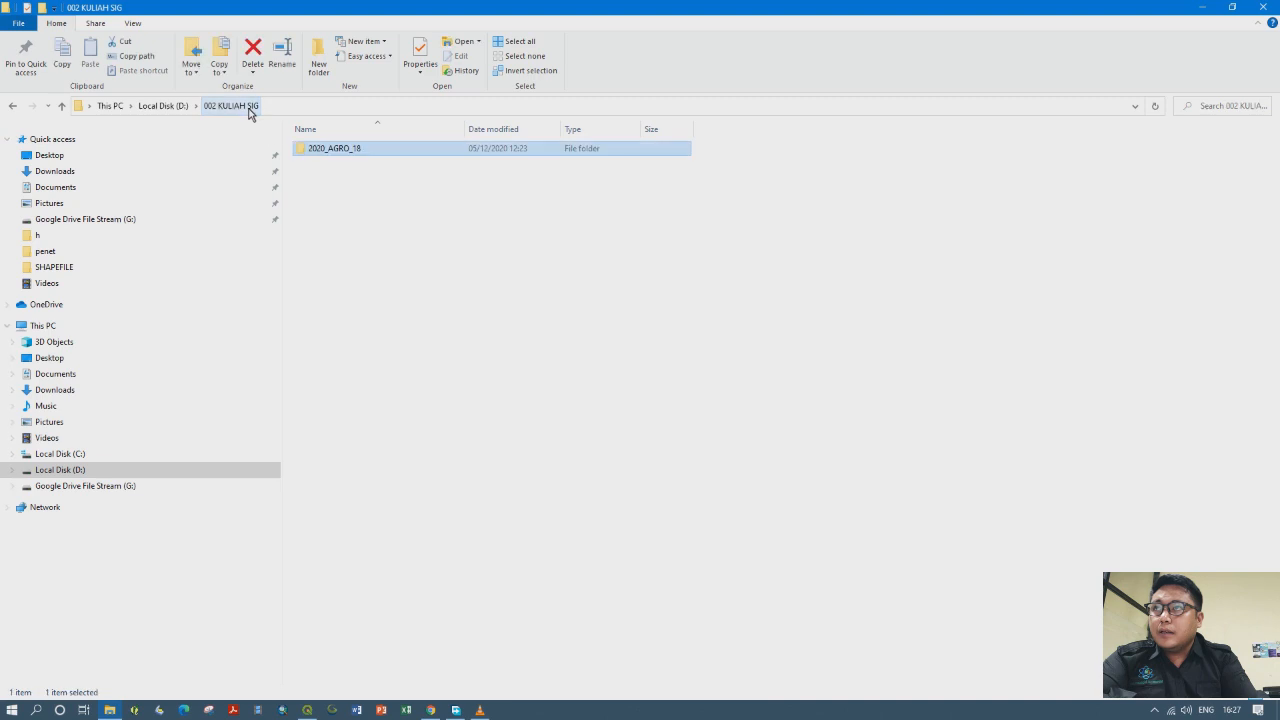
click(352, 155)
double_click(352, 155)
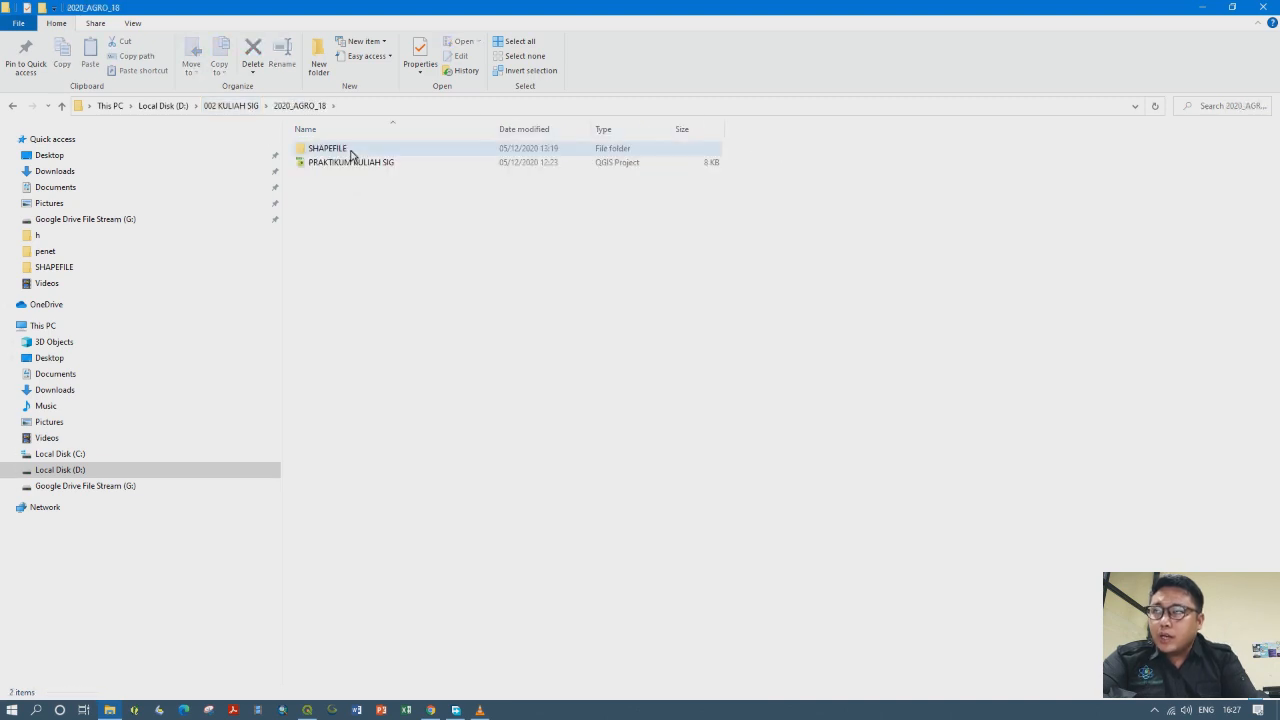
double_click(352, 152)
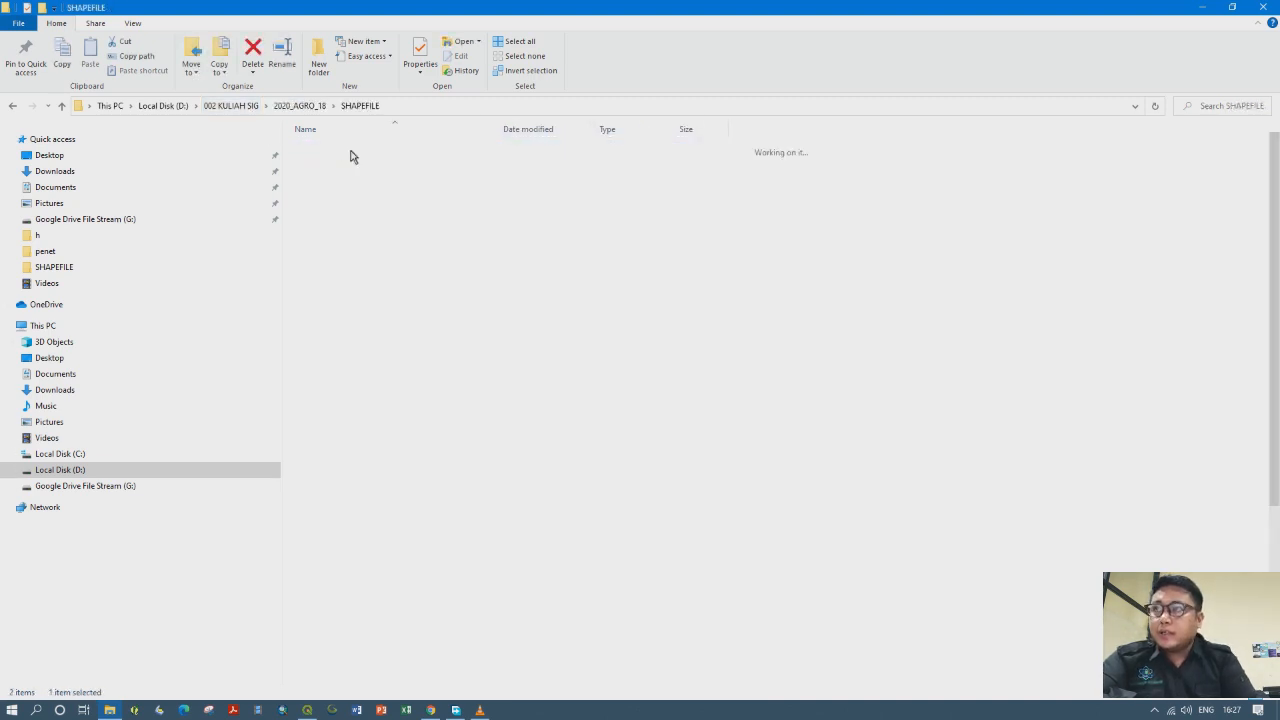
Examine the files in the SHAPEFILE folder, especially the component file types of the JALAN_UBUD2_LN and JARINGAN_JALAN_UBUD_LN shapefiles
scroll(403, 329, down, 2)
click(403, 327)
scroll(405, 327, down, 3)
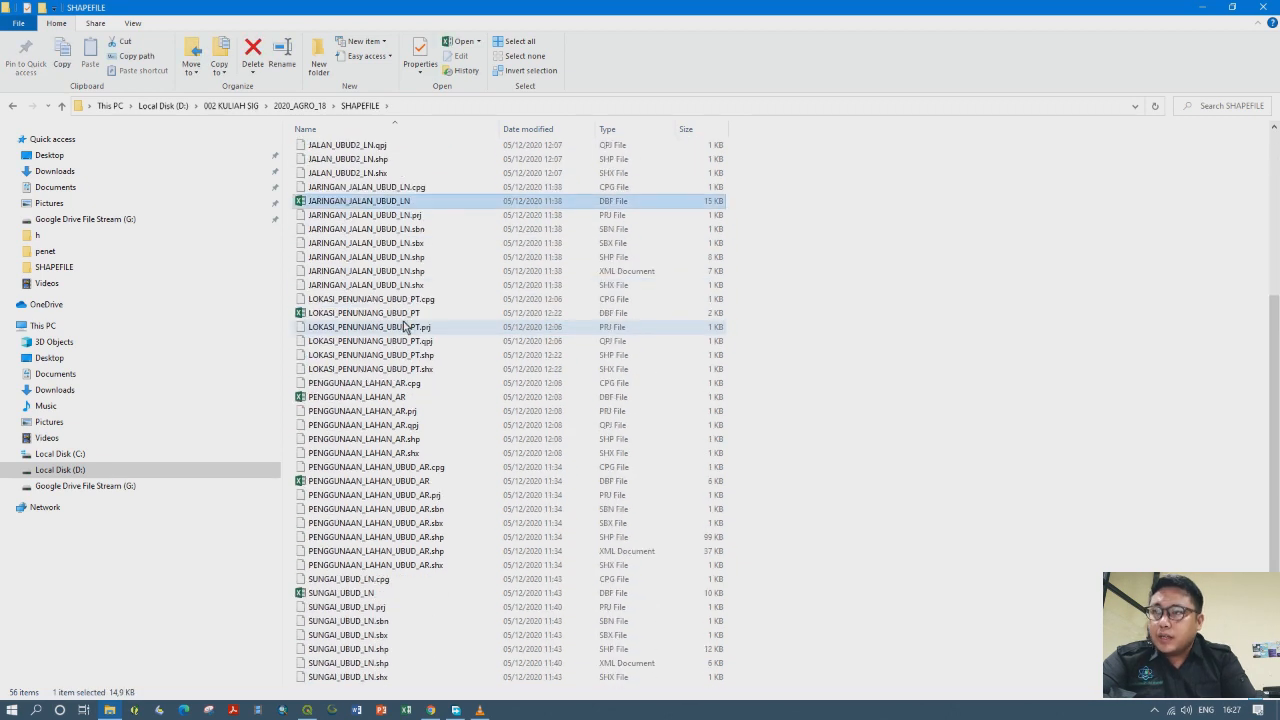
scroll(471, 429, up, 6)
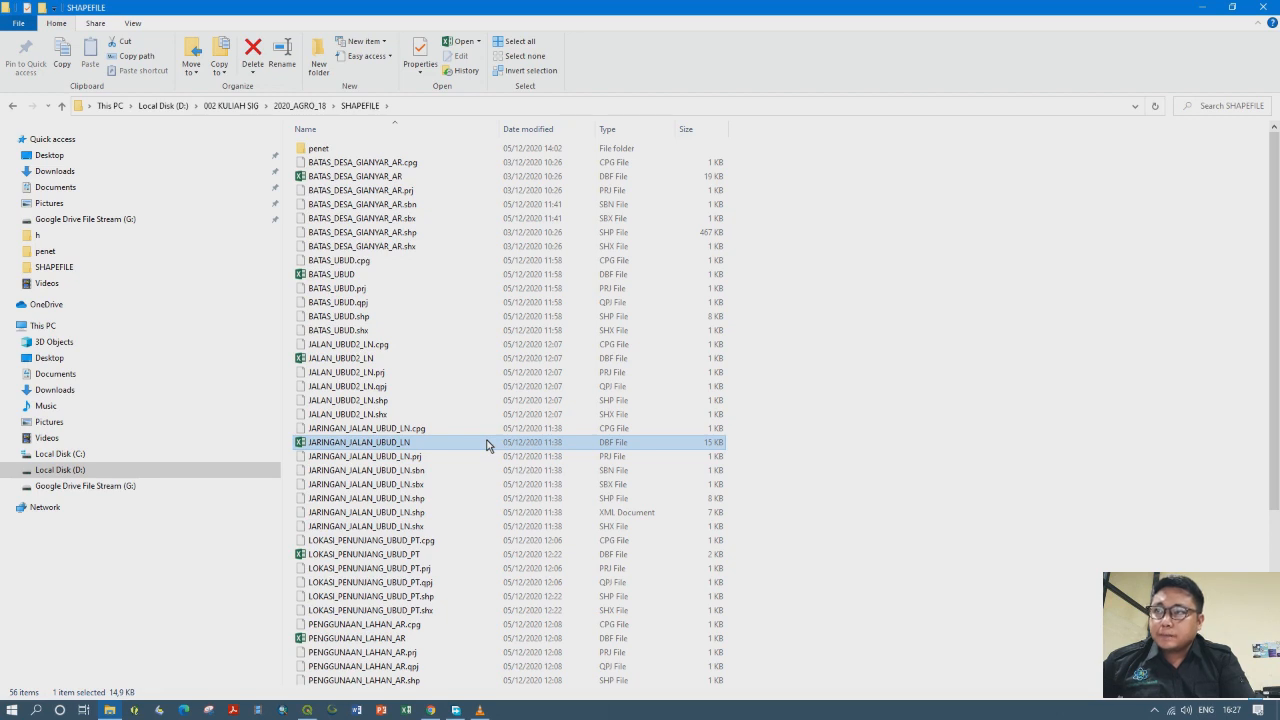
click(425, 359)
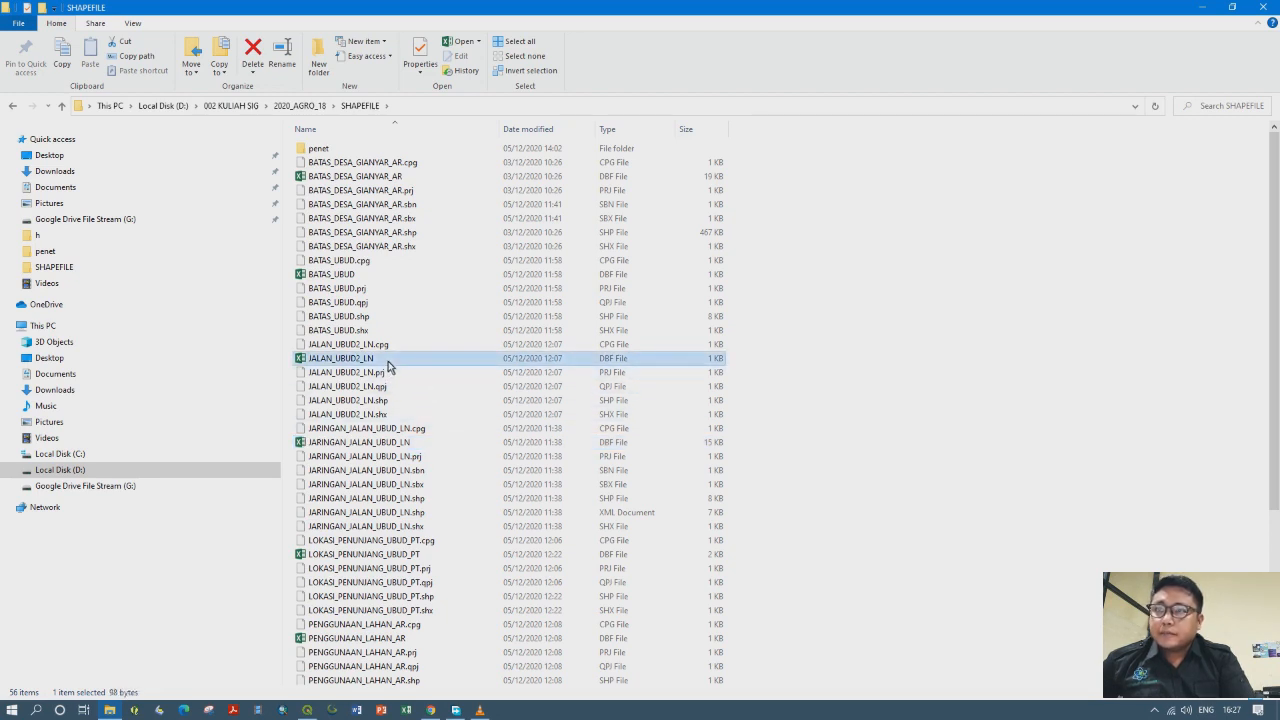
click(630, 372)
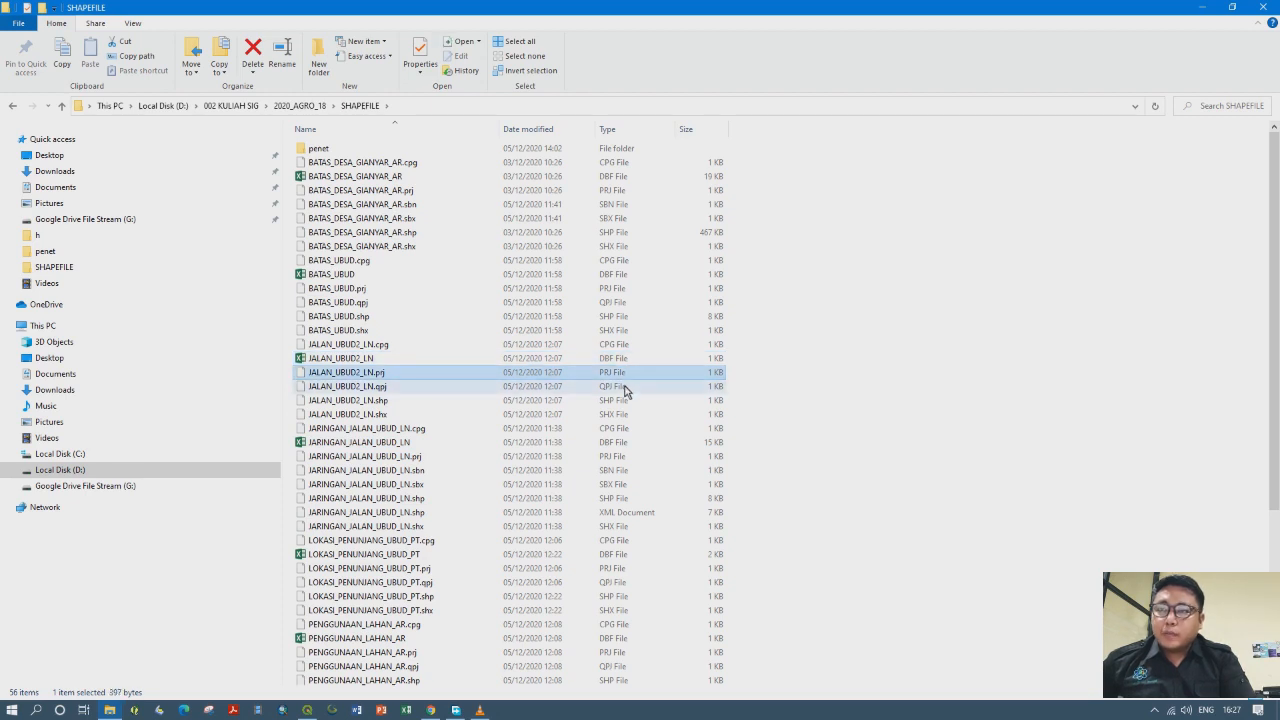
click(625, 388)
click(621, 401)
click(618, 415)
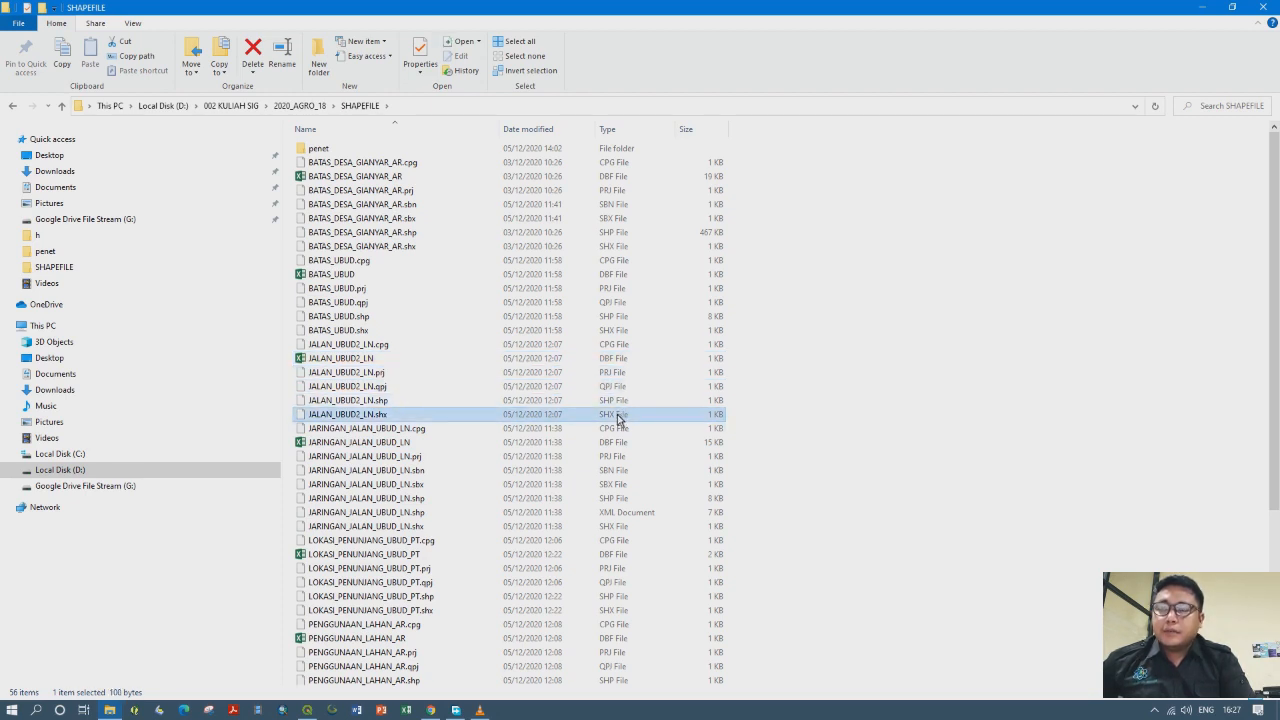
click(608, 430)
click(611, 390)
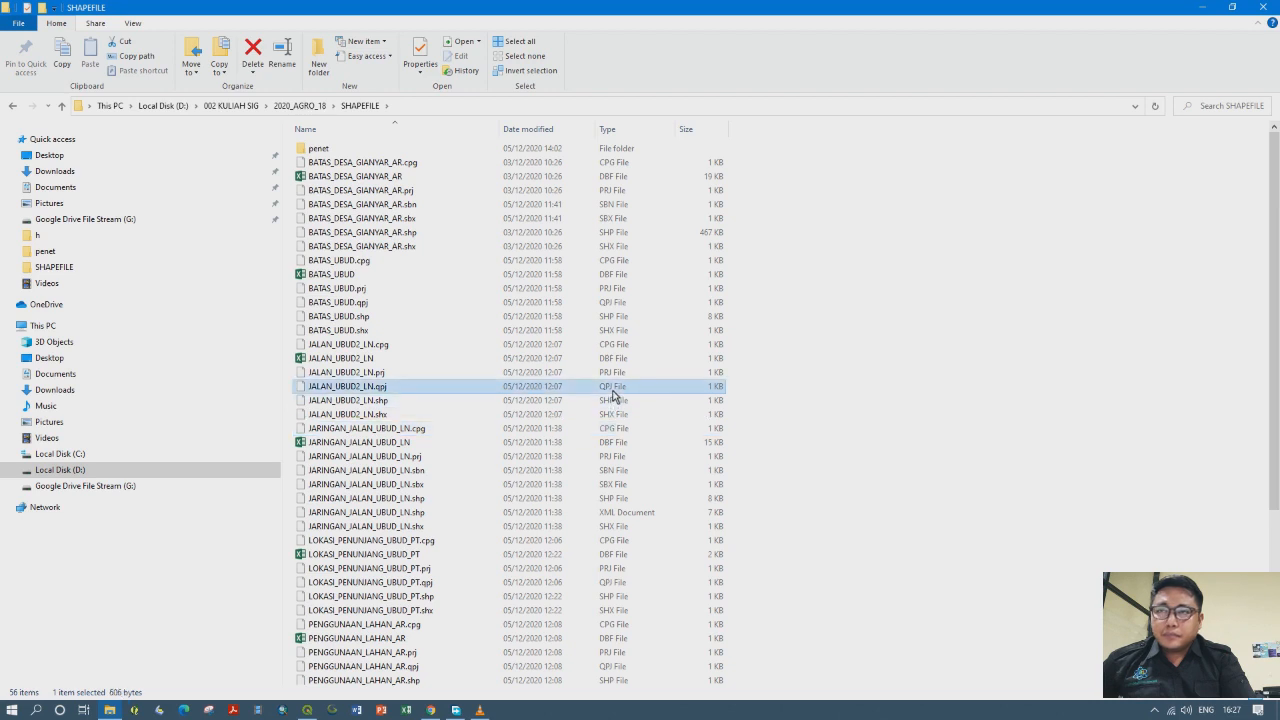
click(618, 458)
click(620, 430)
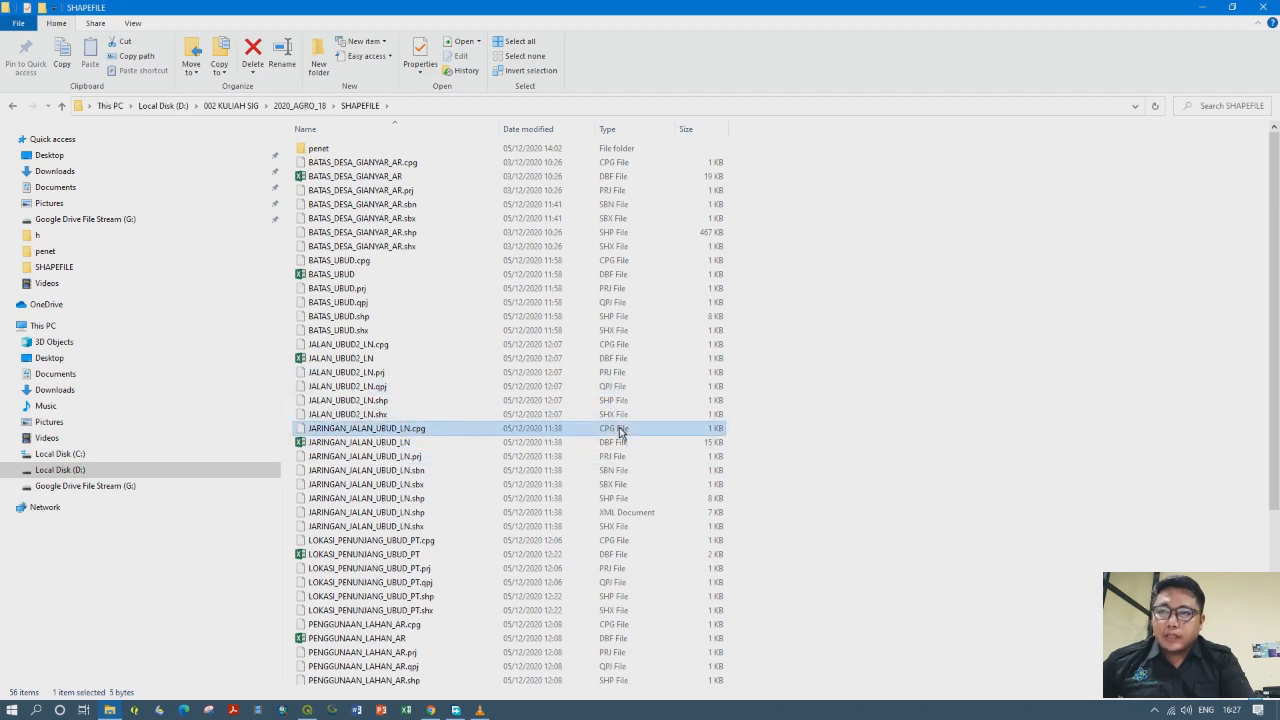
click(624, 415)
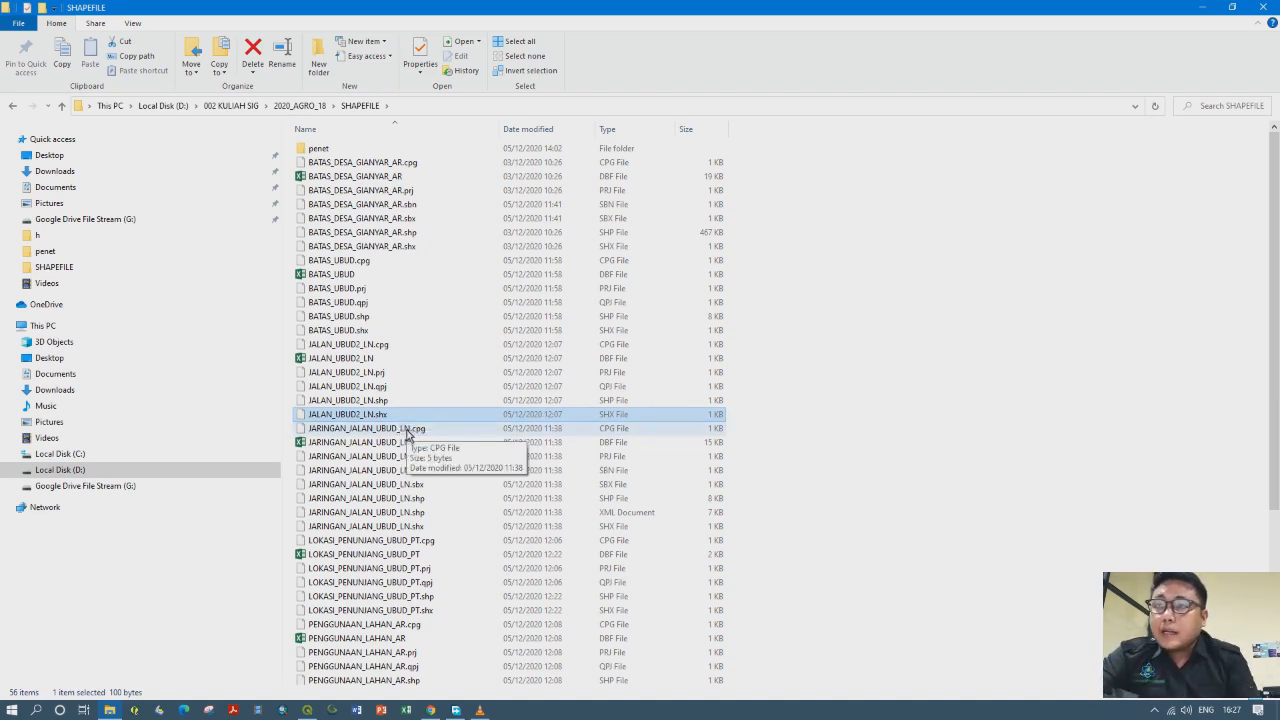
click(608, 428)
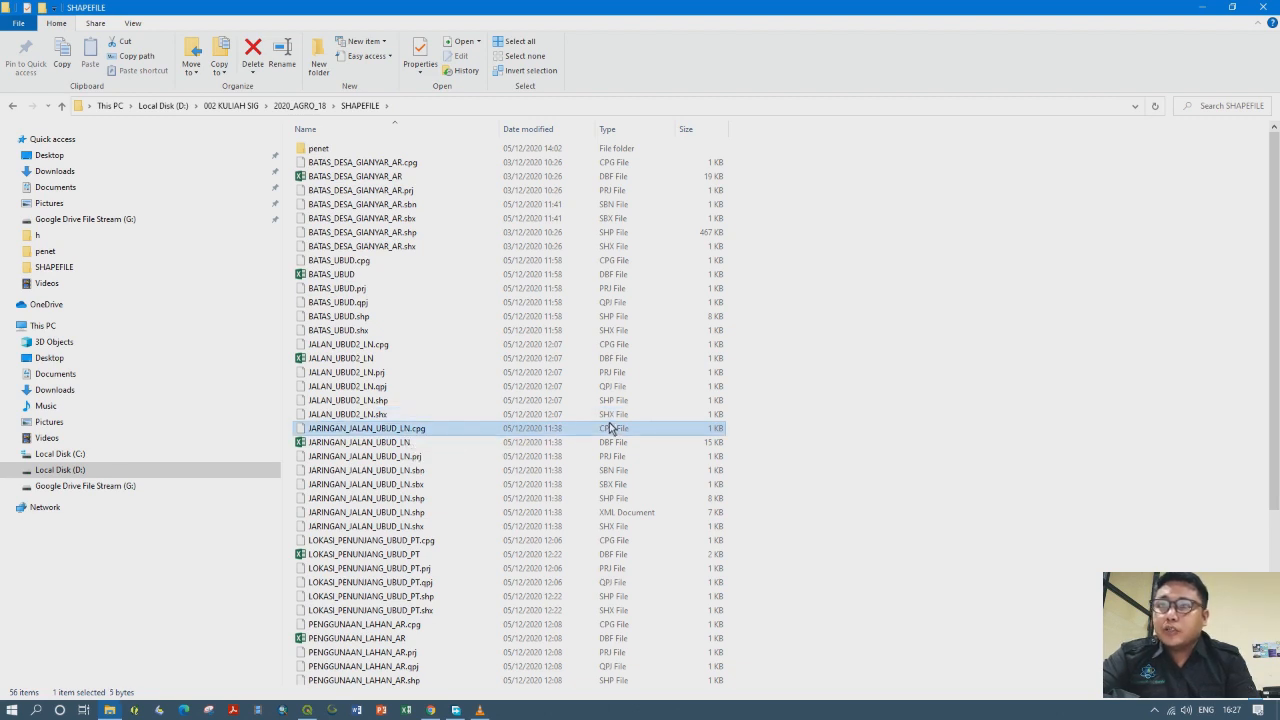
click(610, 402)
scroll(568, 516, down, 6)
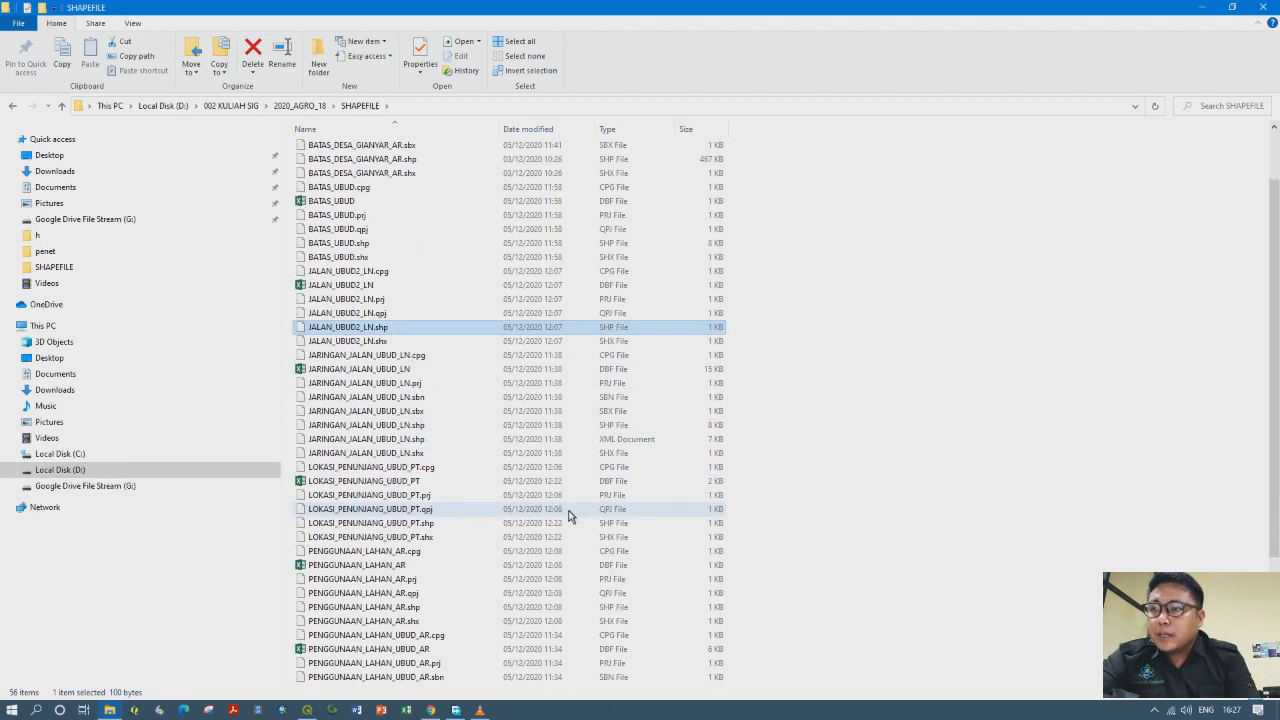
scroll(568, 516, up, 6)
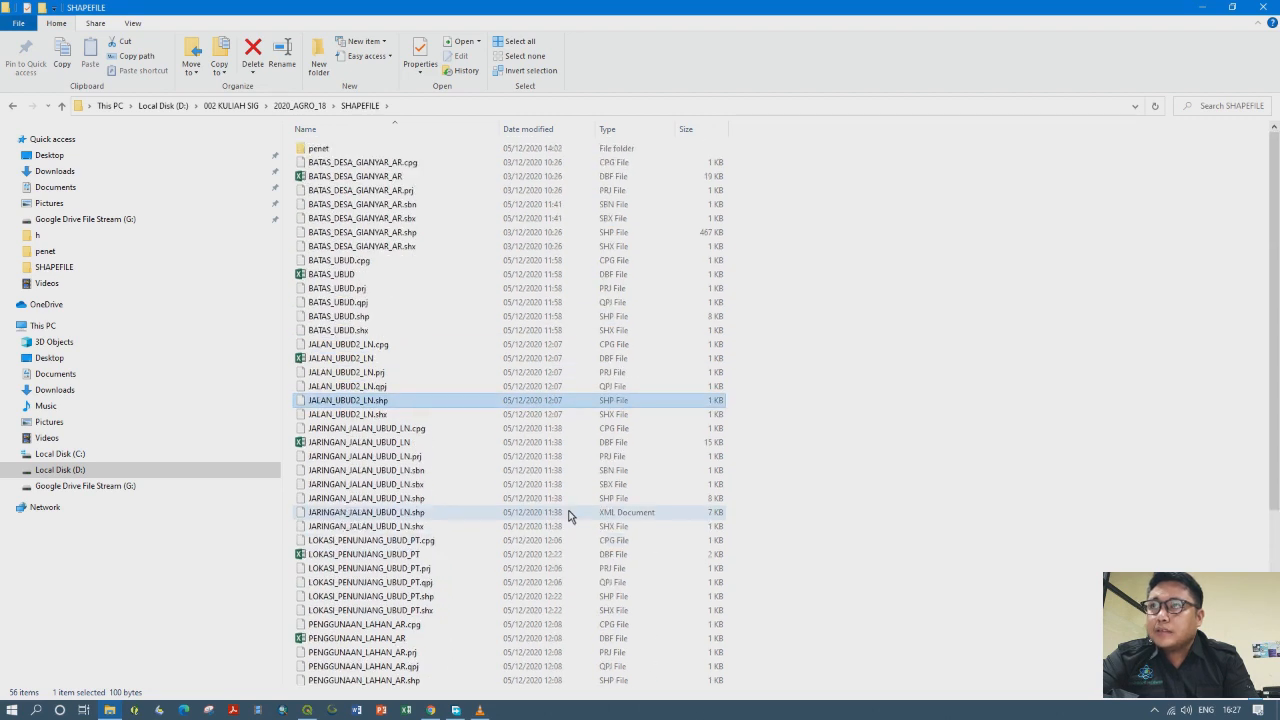
Add BATAS_DESA_GIANYAR_AR.shp from the SHAPEFILE folder to the QGIS project as a layer above GOOGLE HYBRID
click(412, 235)
click(393, 248)
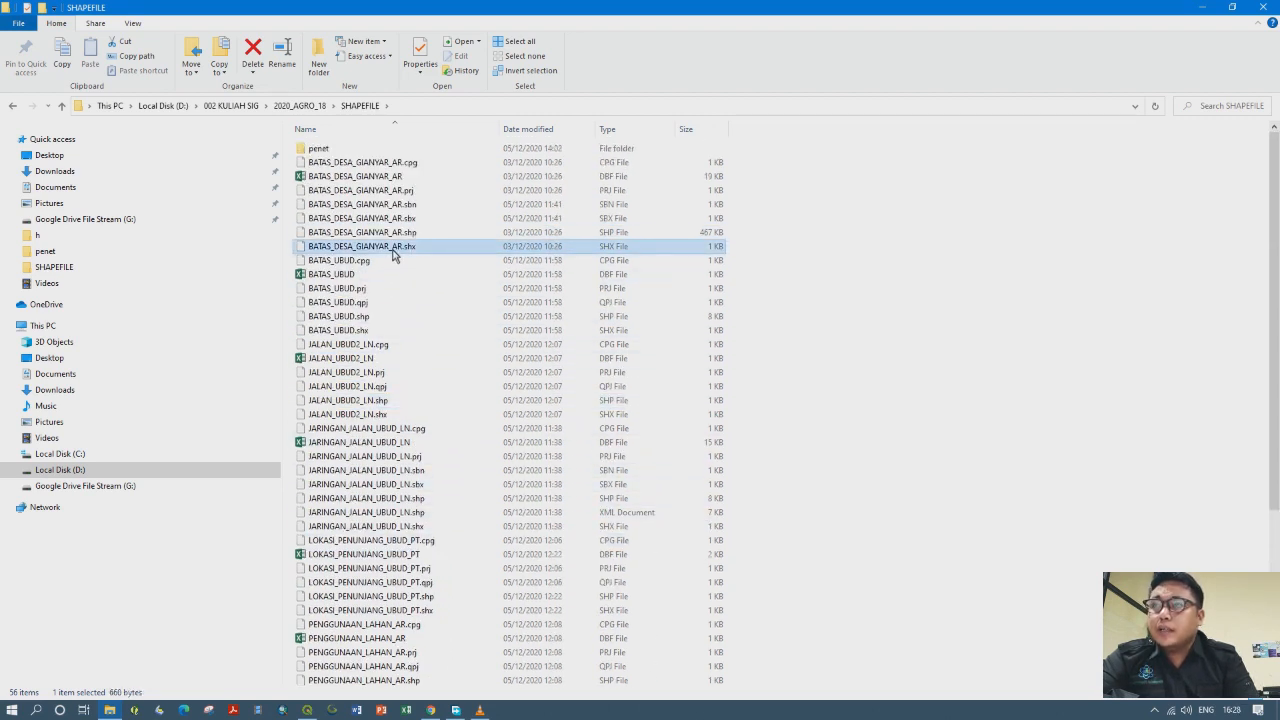
click(401, 236)
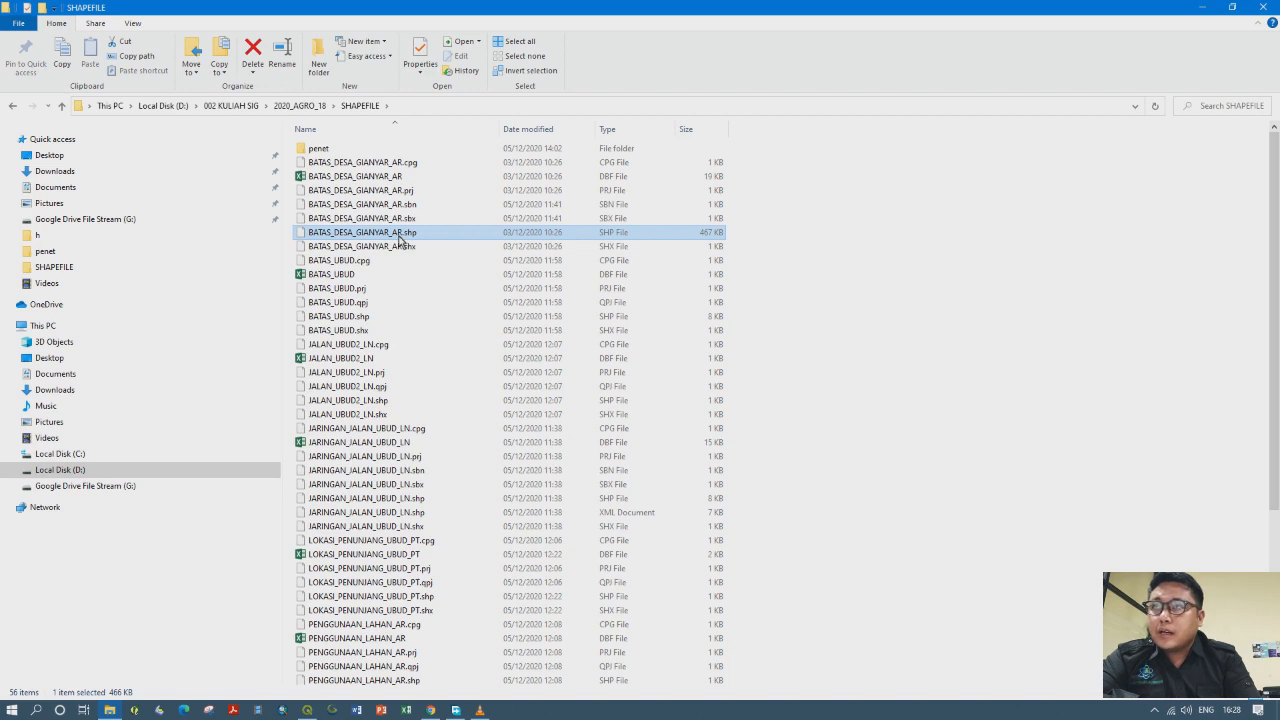
drag(398, 240, 85, 400)
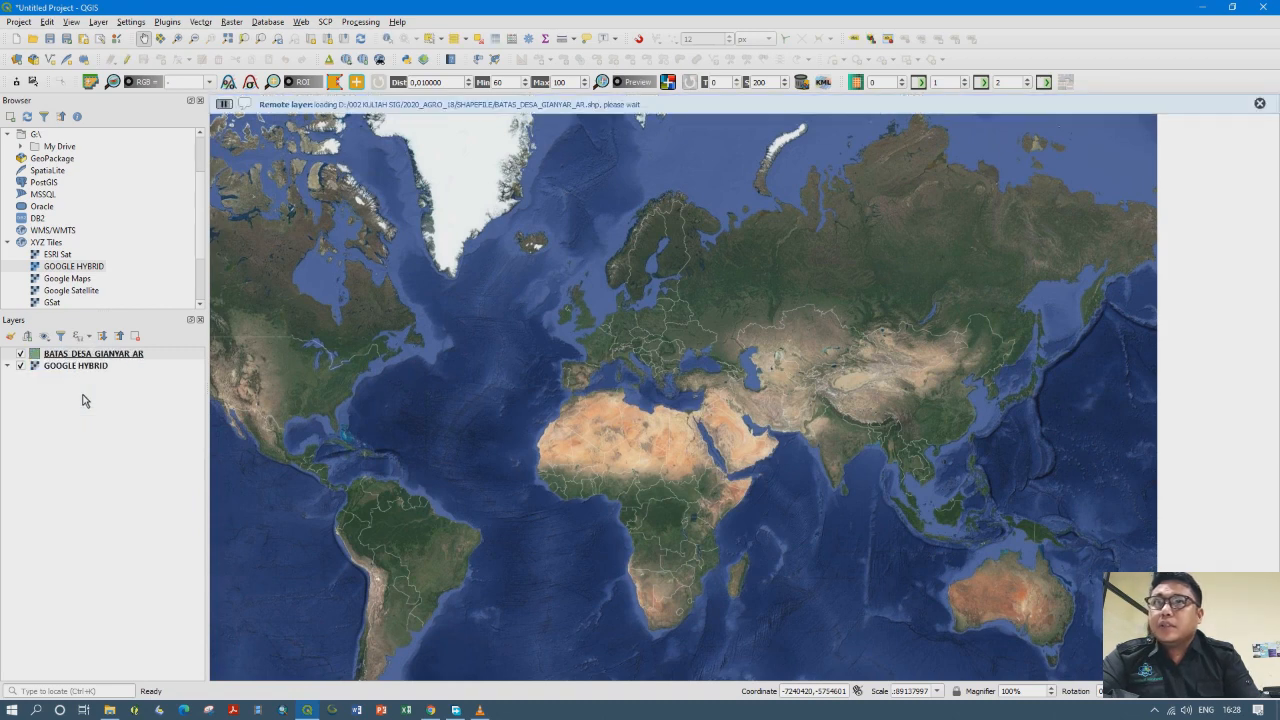
Zoom the map to the extent of the BATAS_DESA_GIANYAR_AR layer
click(88, 356)
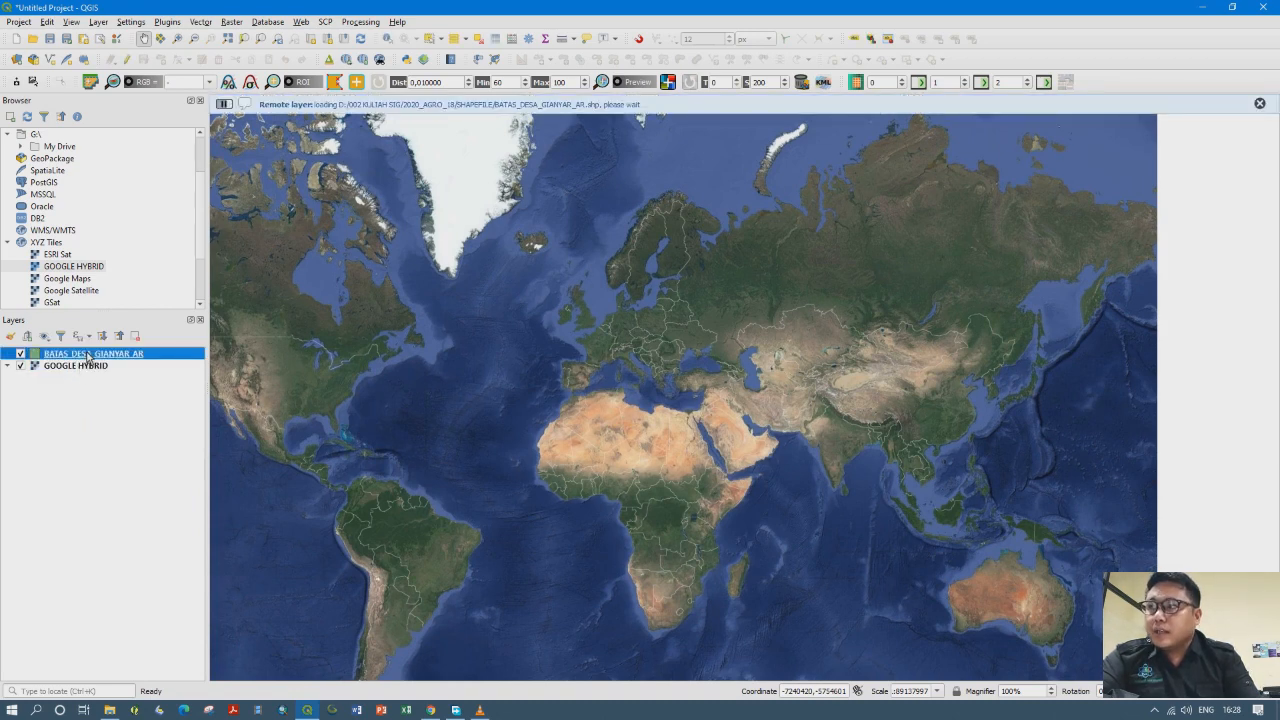
right_click(88, 357)
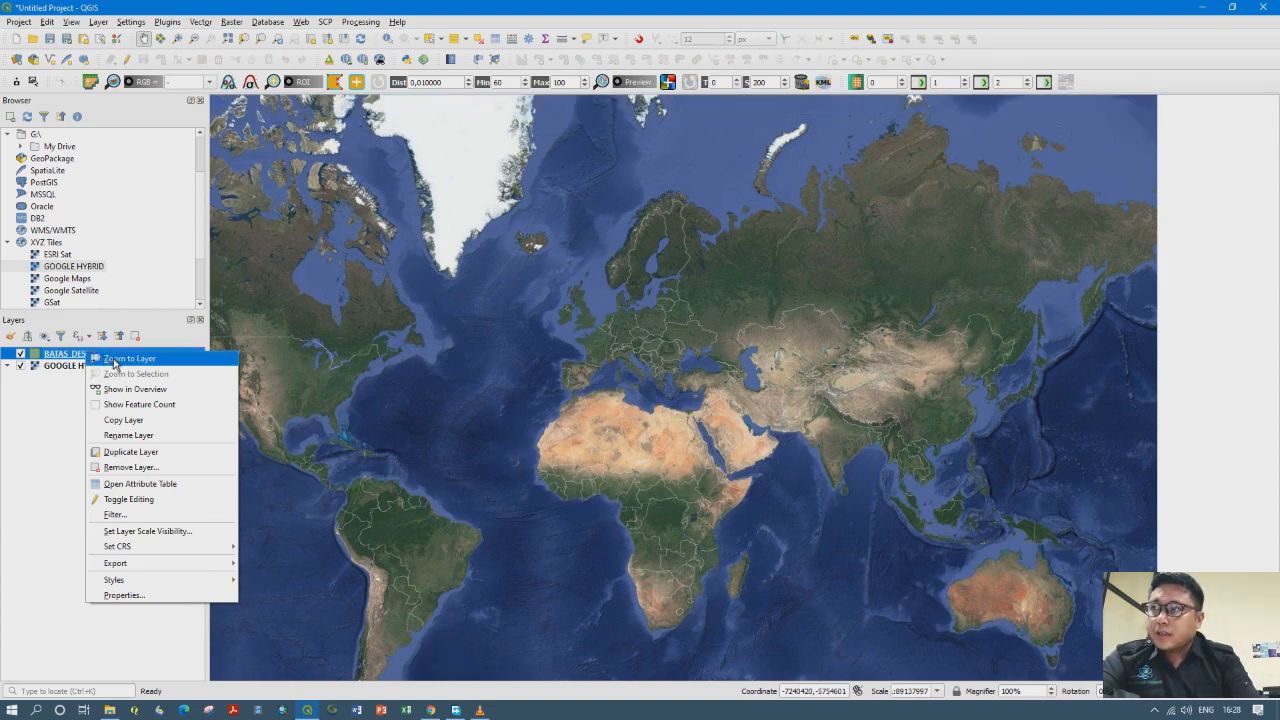
click(115, 362)
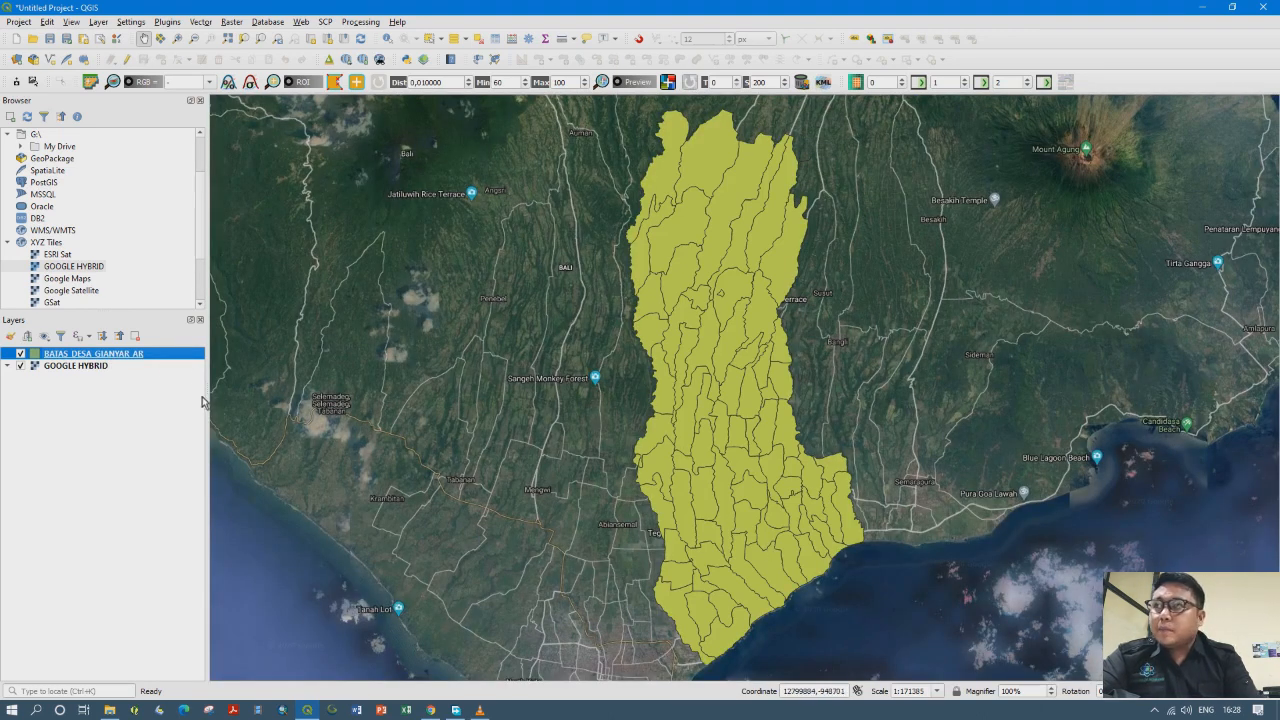
In the attribute table of BATAS_DESA_GIANYAR_AR, sort by DESA in descending order and select the row of the village UBUD
right_click(103, 354)
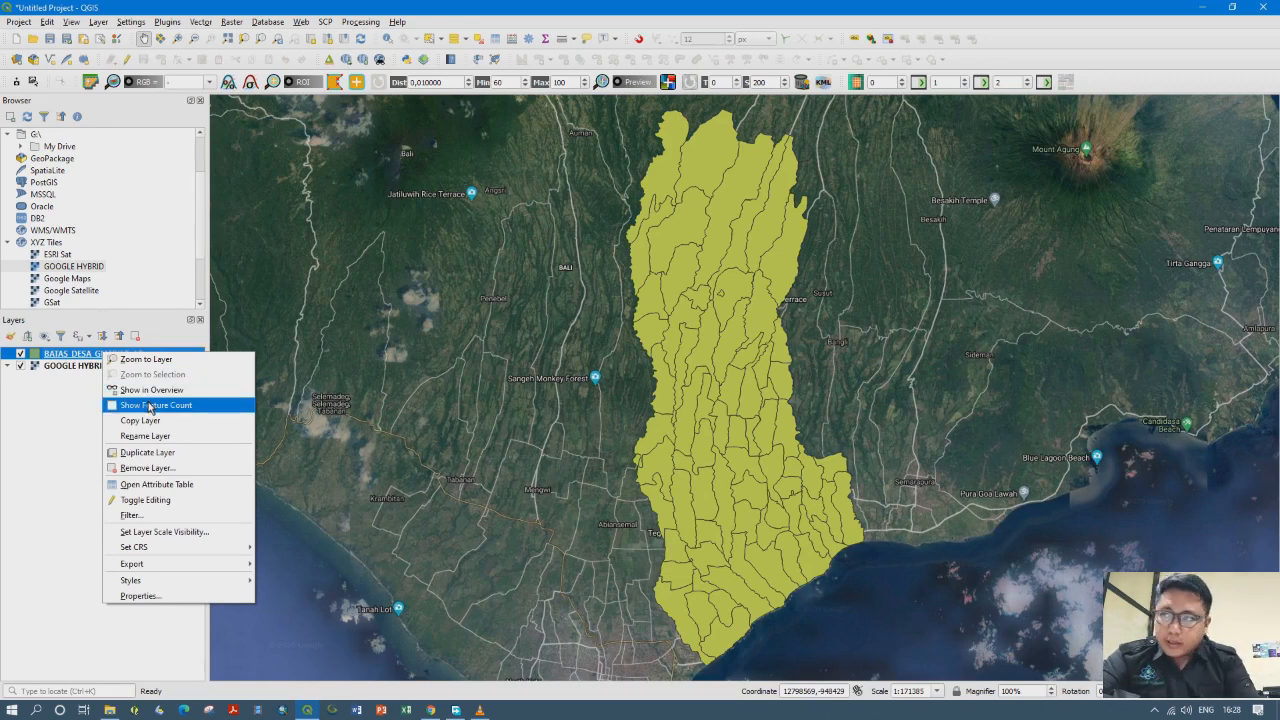
click(144, 484)
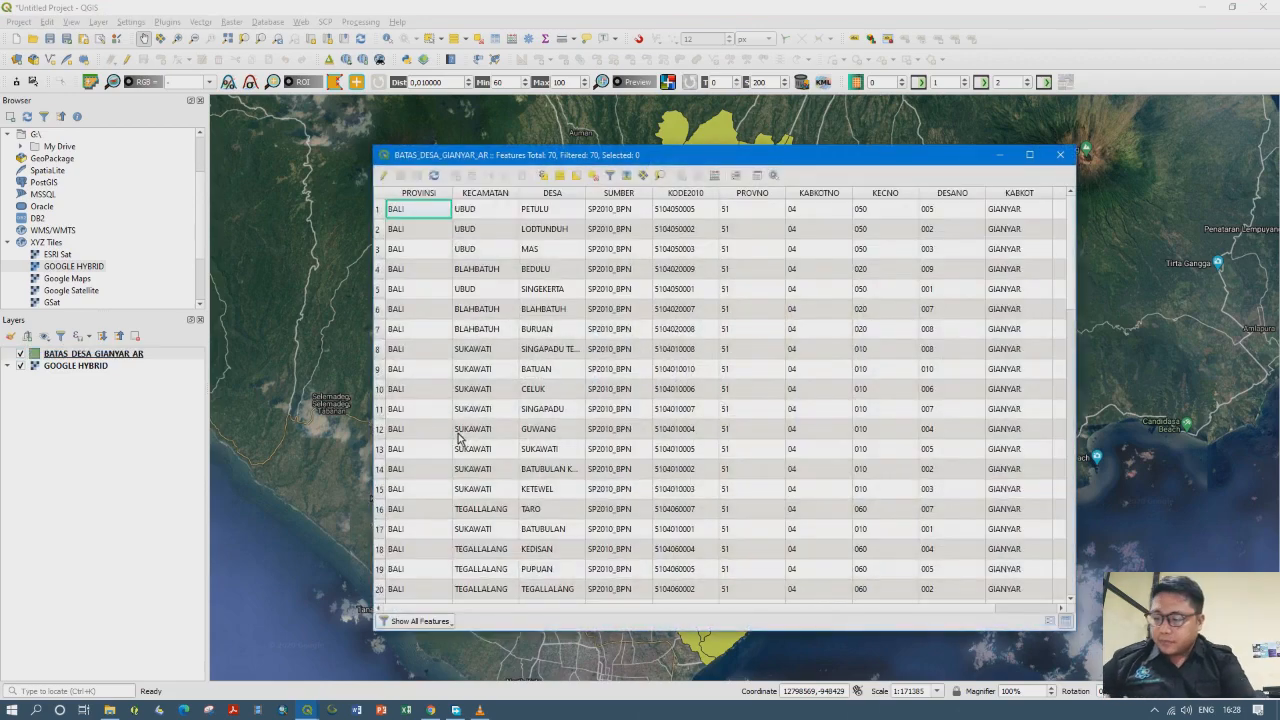
click(563, 195)
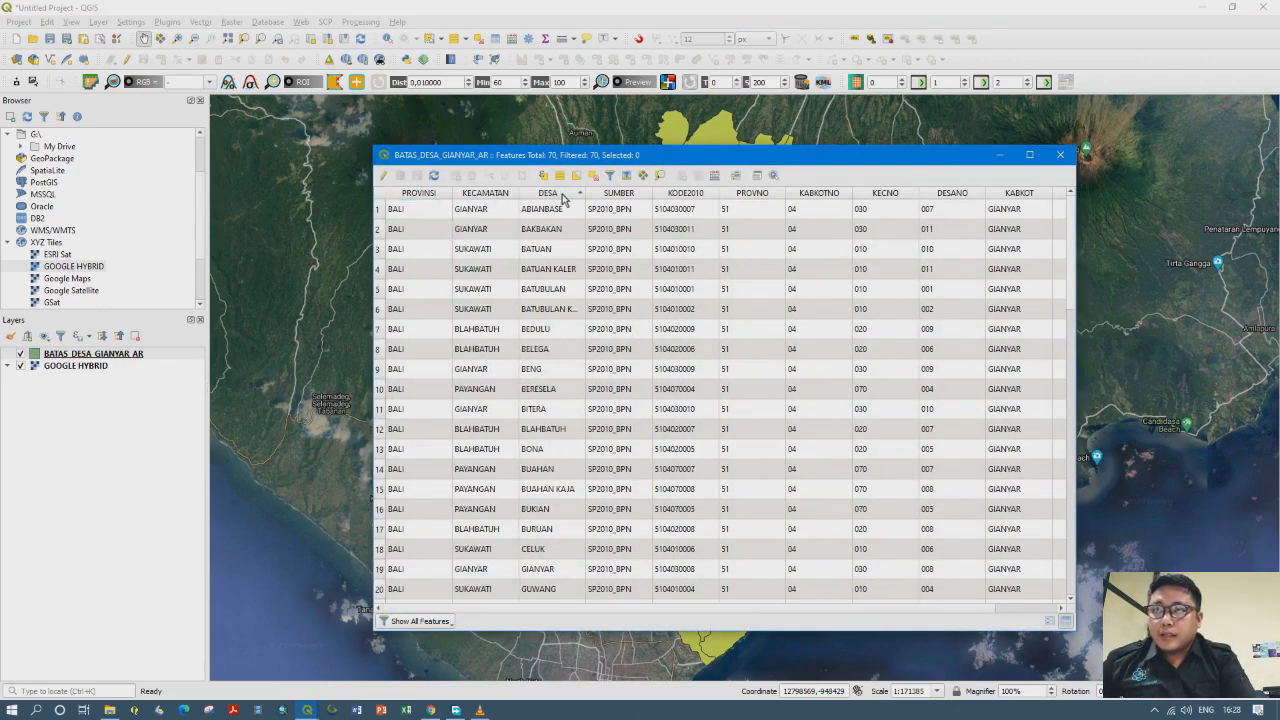
click(563, 195)
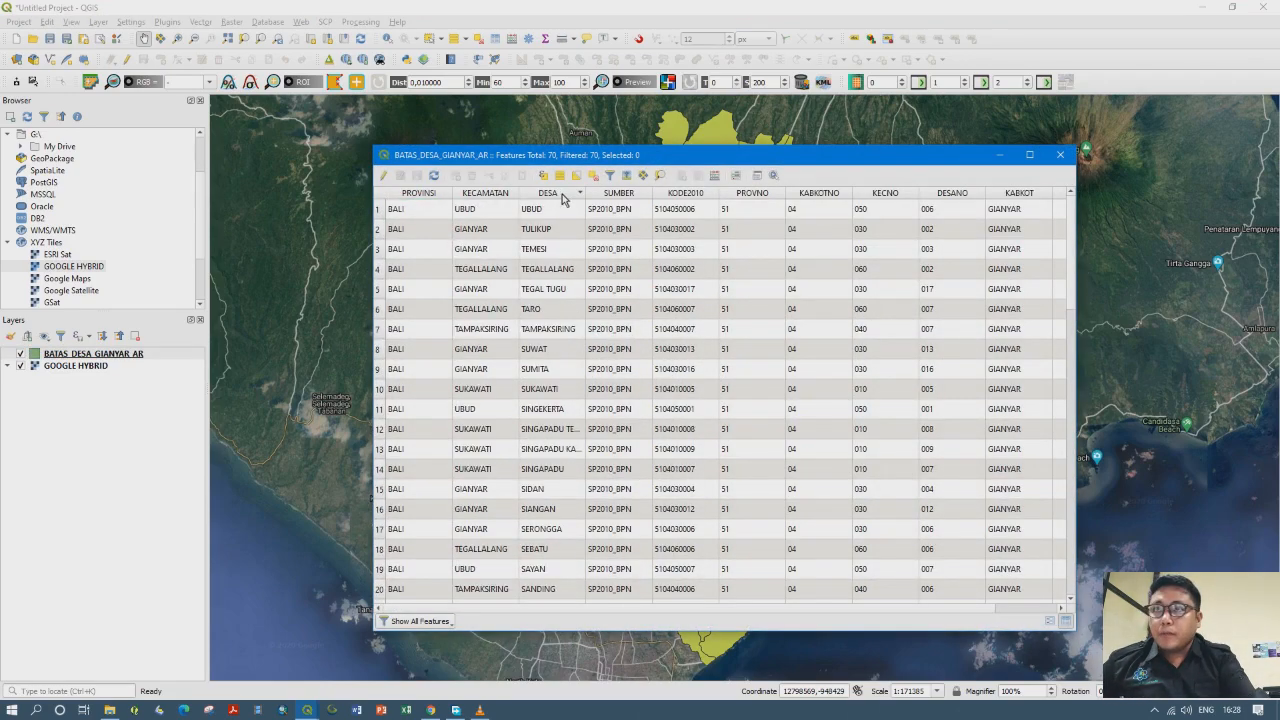
click(379, 212)
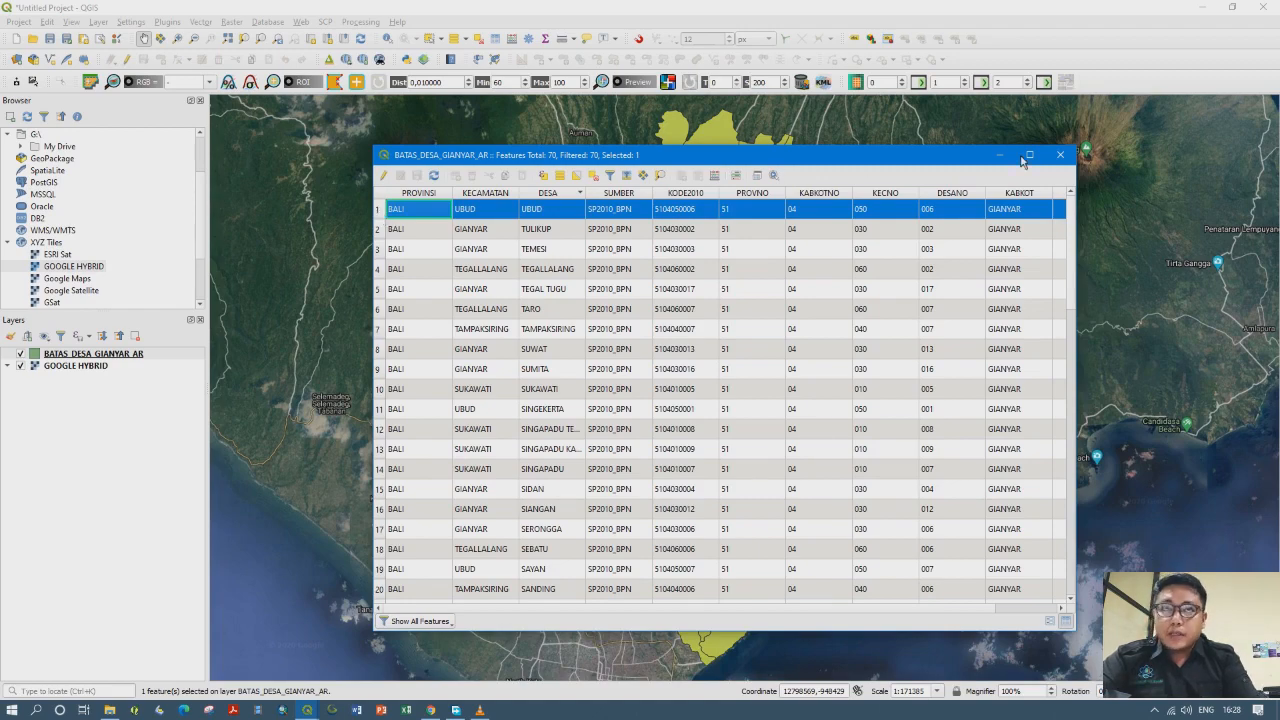
click(1060, 155)
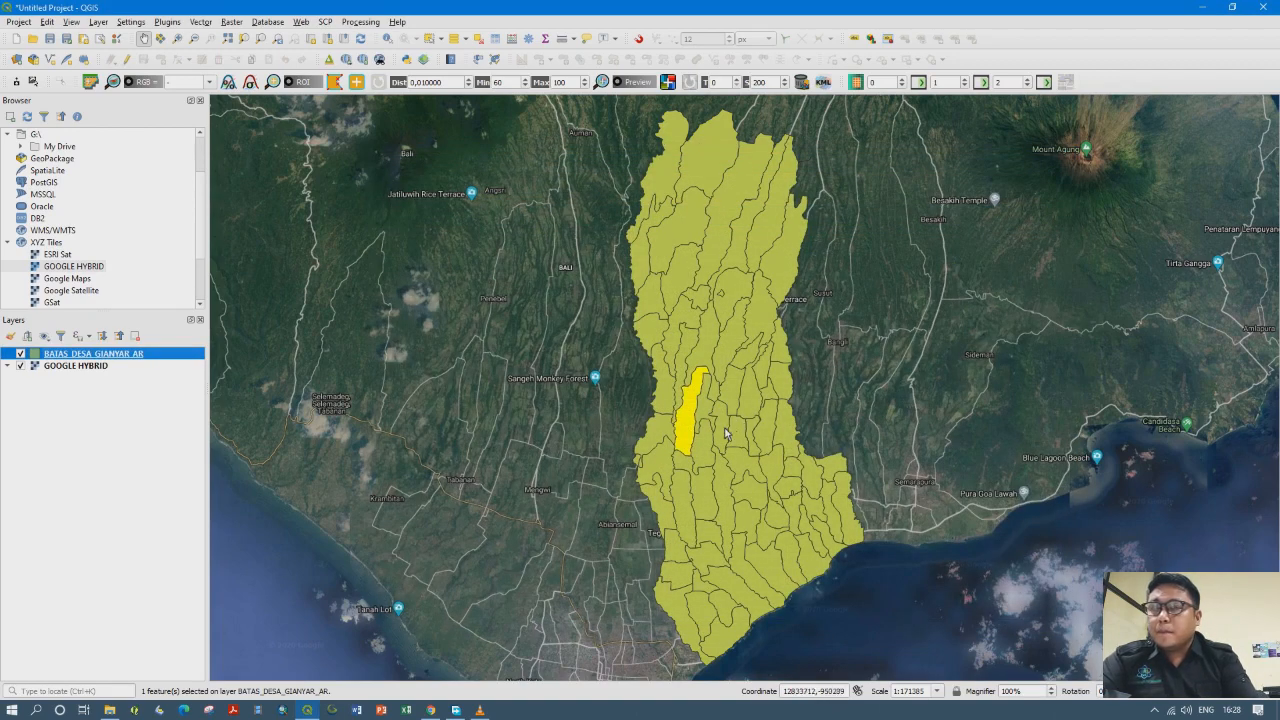
Clear the selection of the Ubud village polygon on the map with the Select Features tool
scroll(700, 425, down, 1)
scroll(711, 432, up, 2)
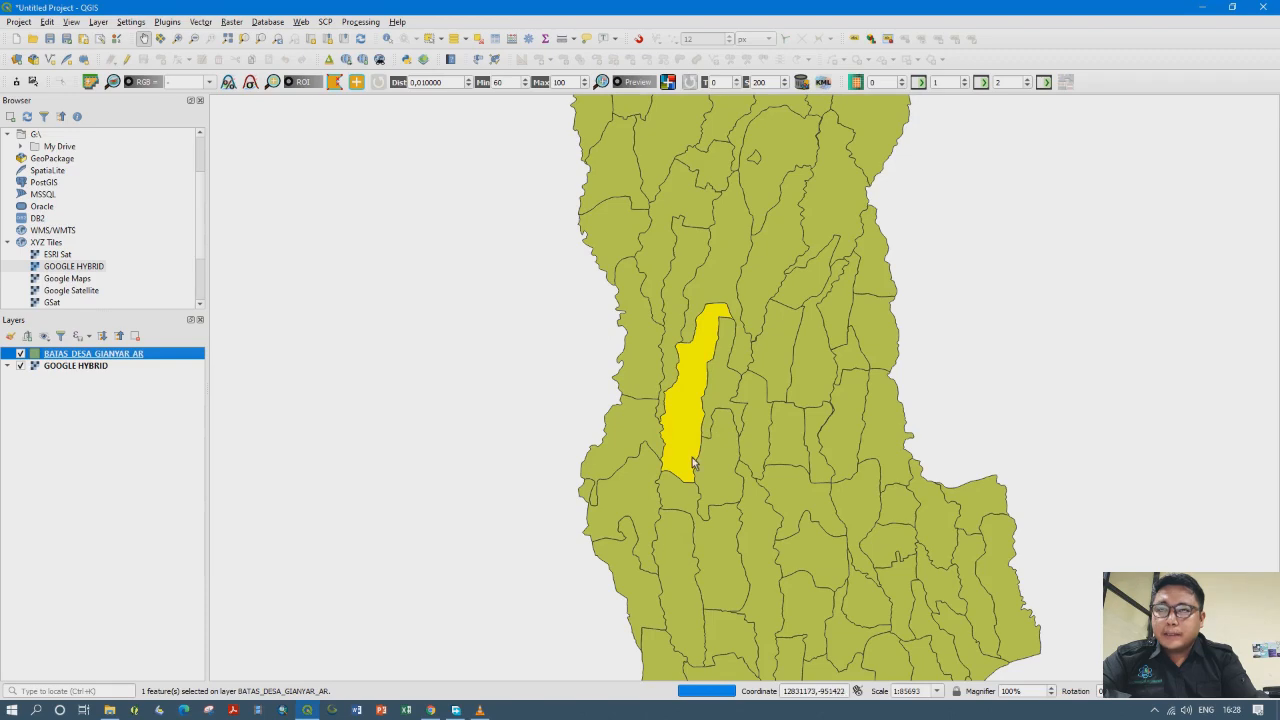
drag(693, 464, 598, 524)
scroll(598, 520, up, 1)
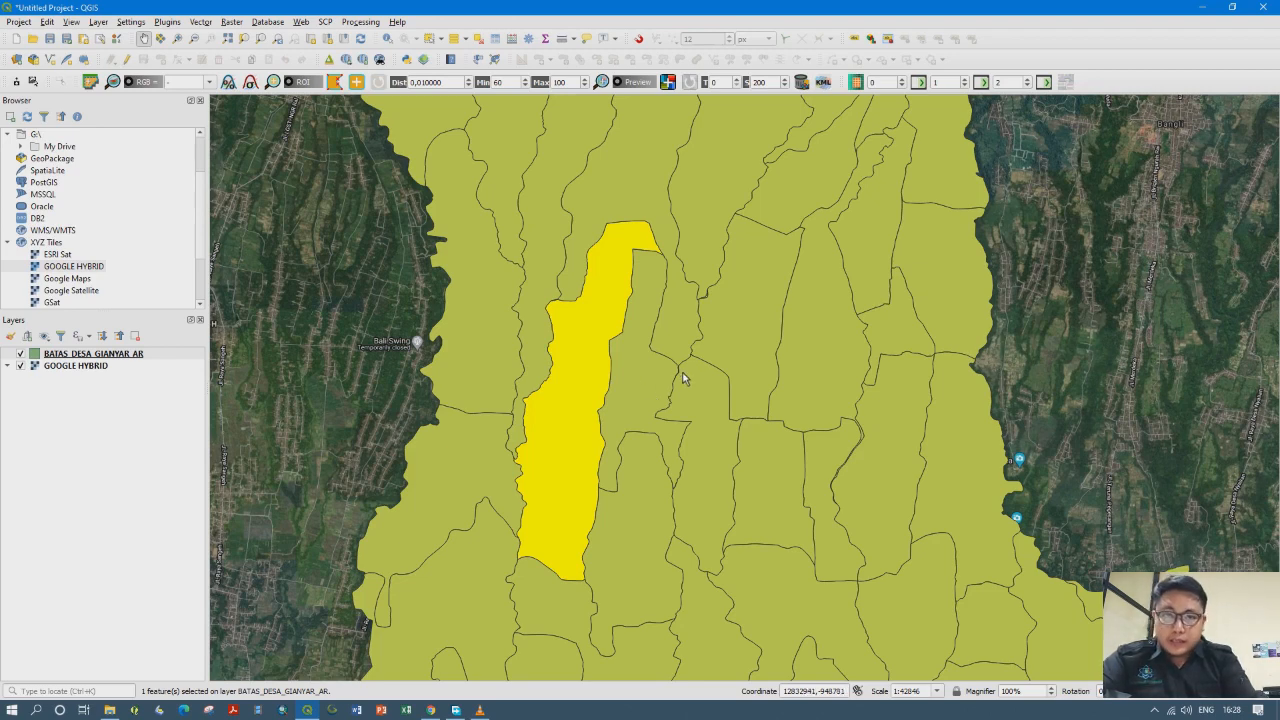
click(429, 40)
click(372, 210)
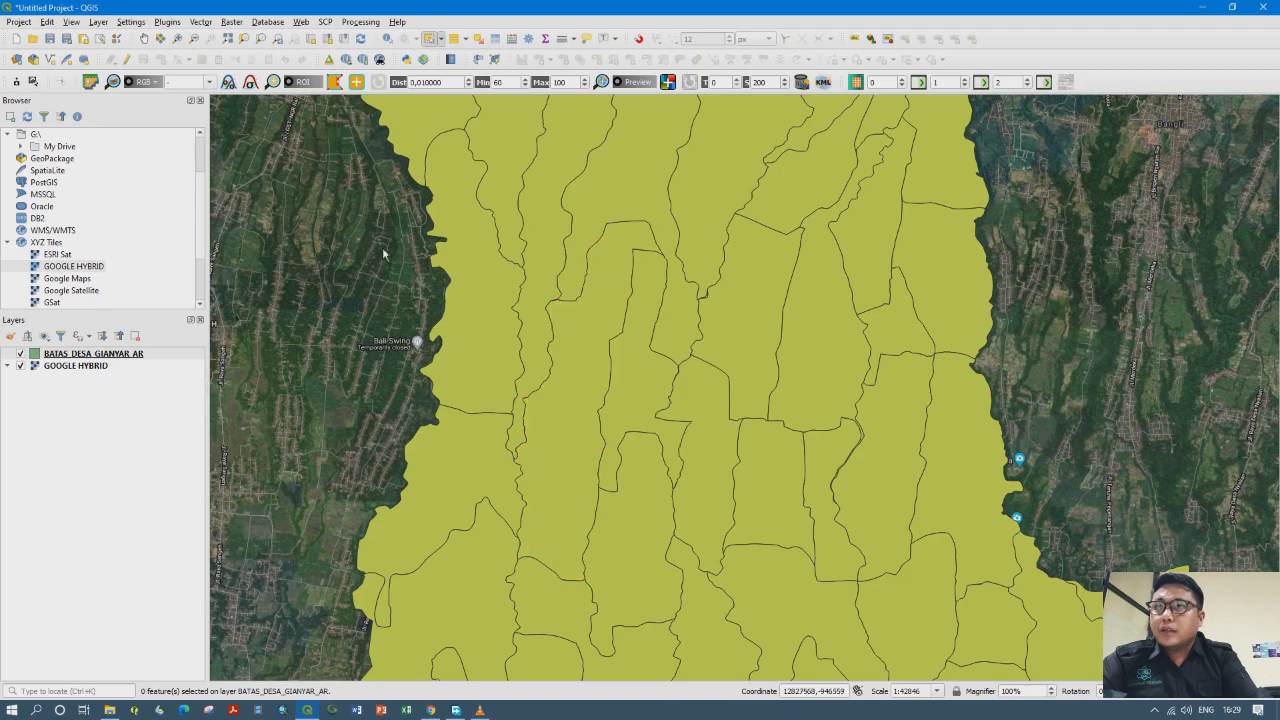
Select the Ubud village polygon and set up an export of only the selected features of BATAS_DESA_GIANYAR_AR in ESRI Shapefile format
click(580, 373)
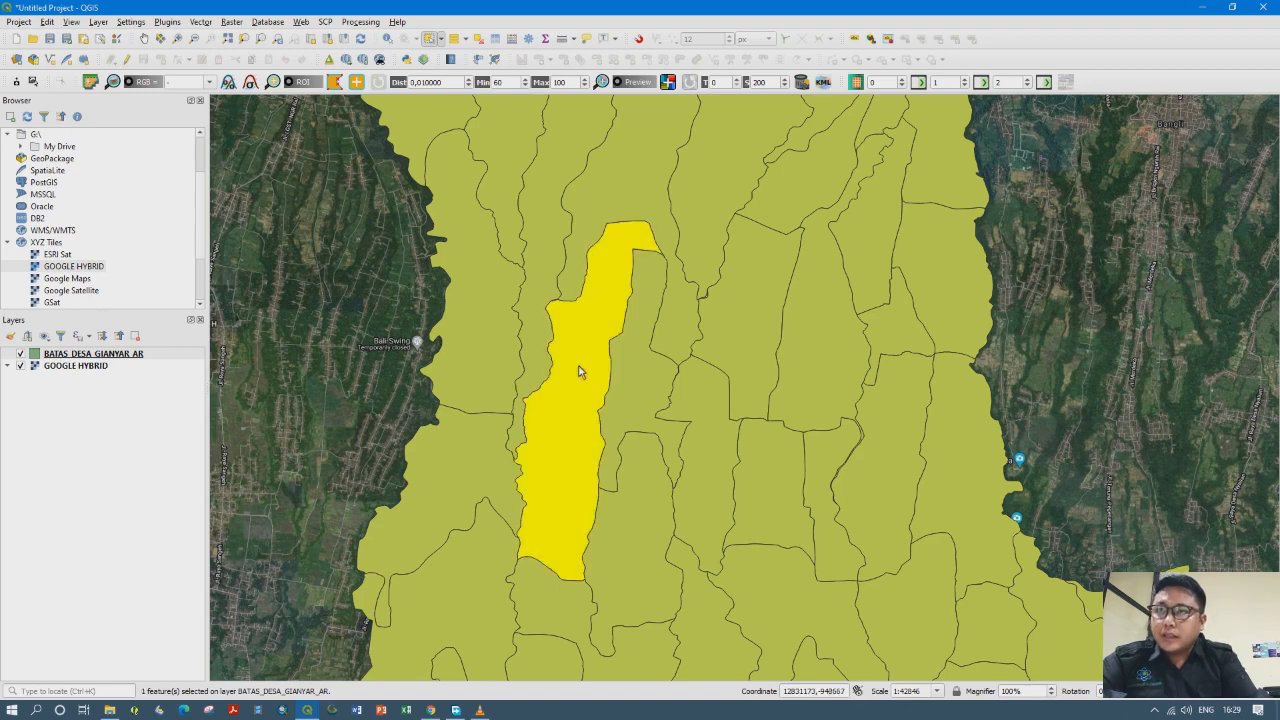
click(143, 358)
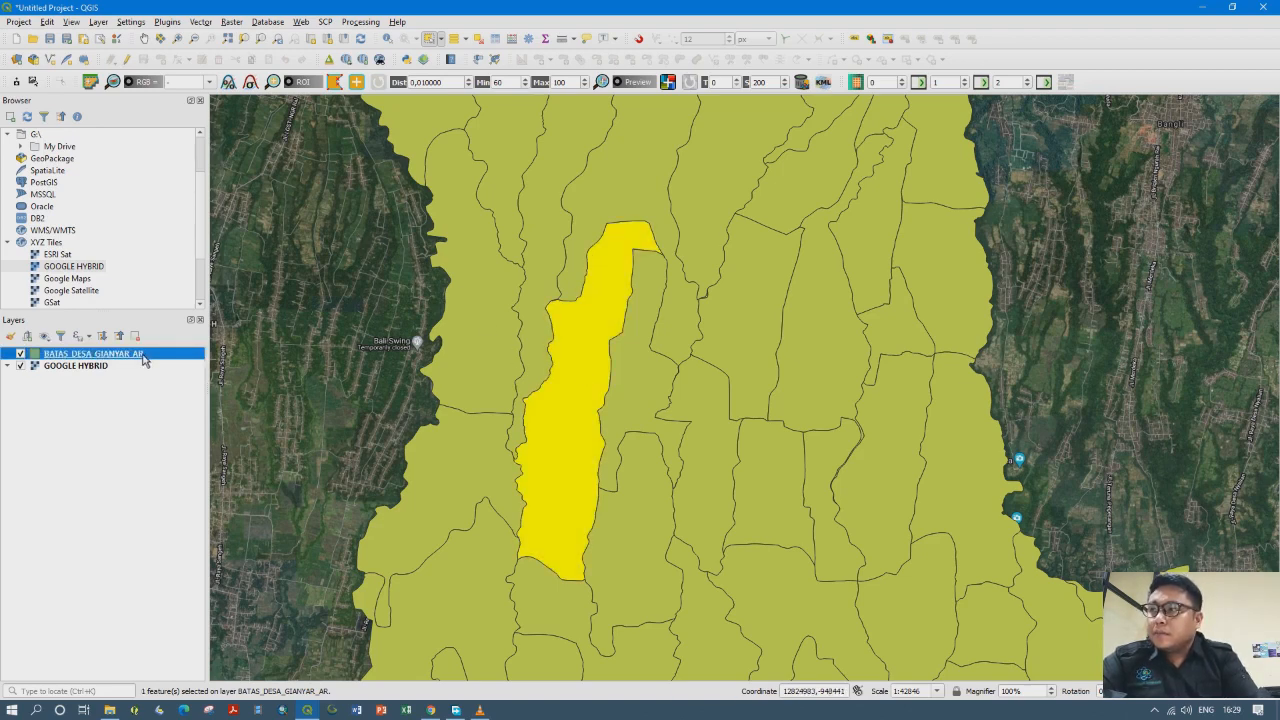
right_click(143, 358)
mouse_move(233, 572)
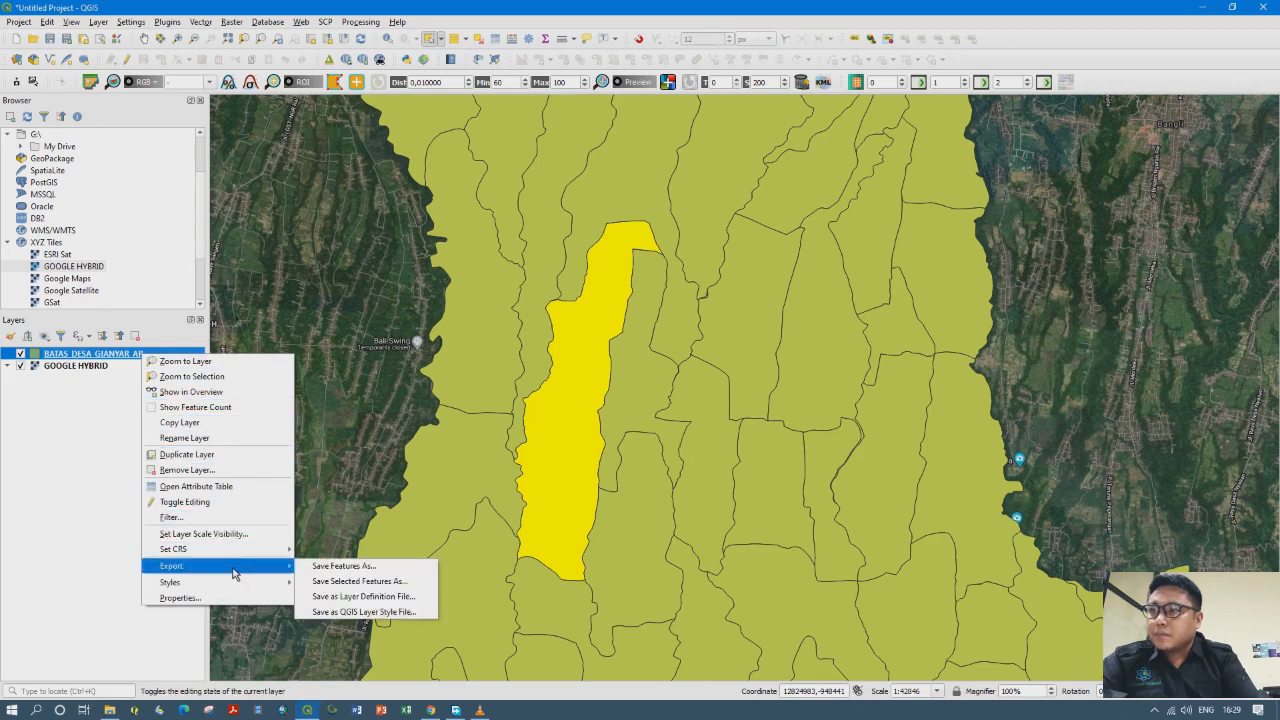
click(307, 571)
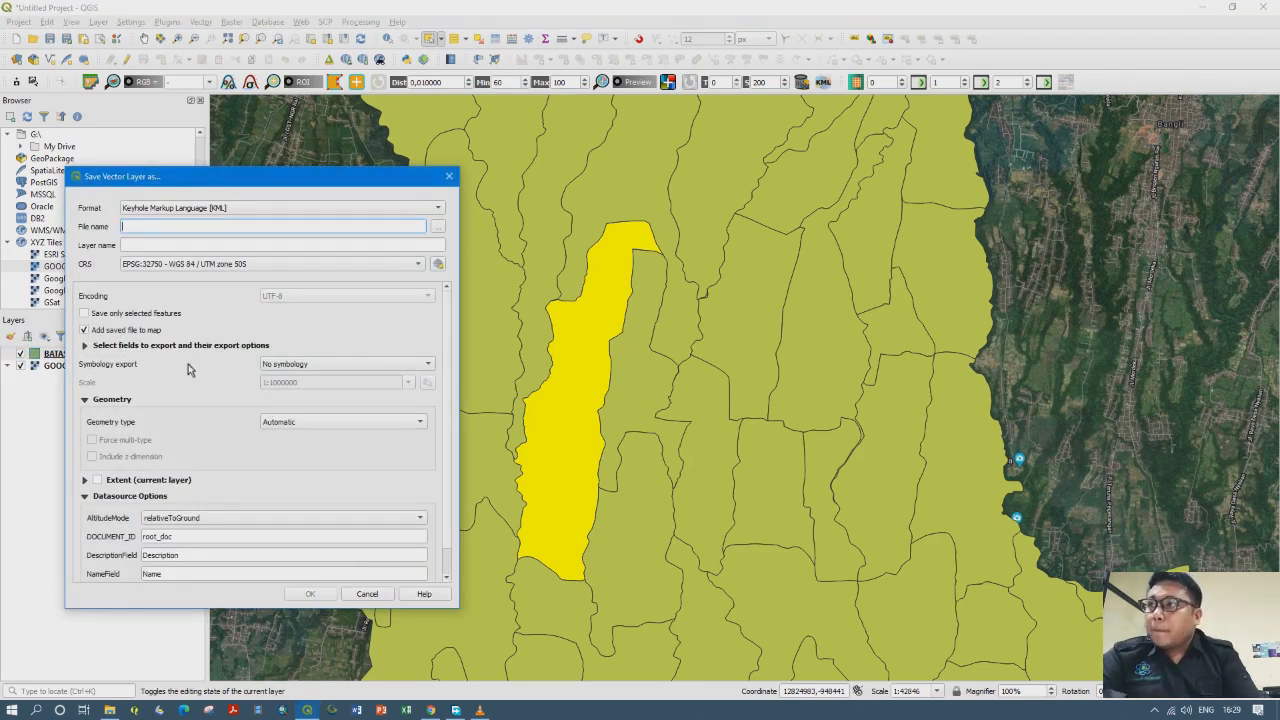
click(153, 316)
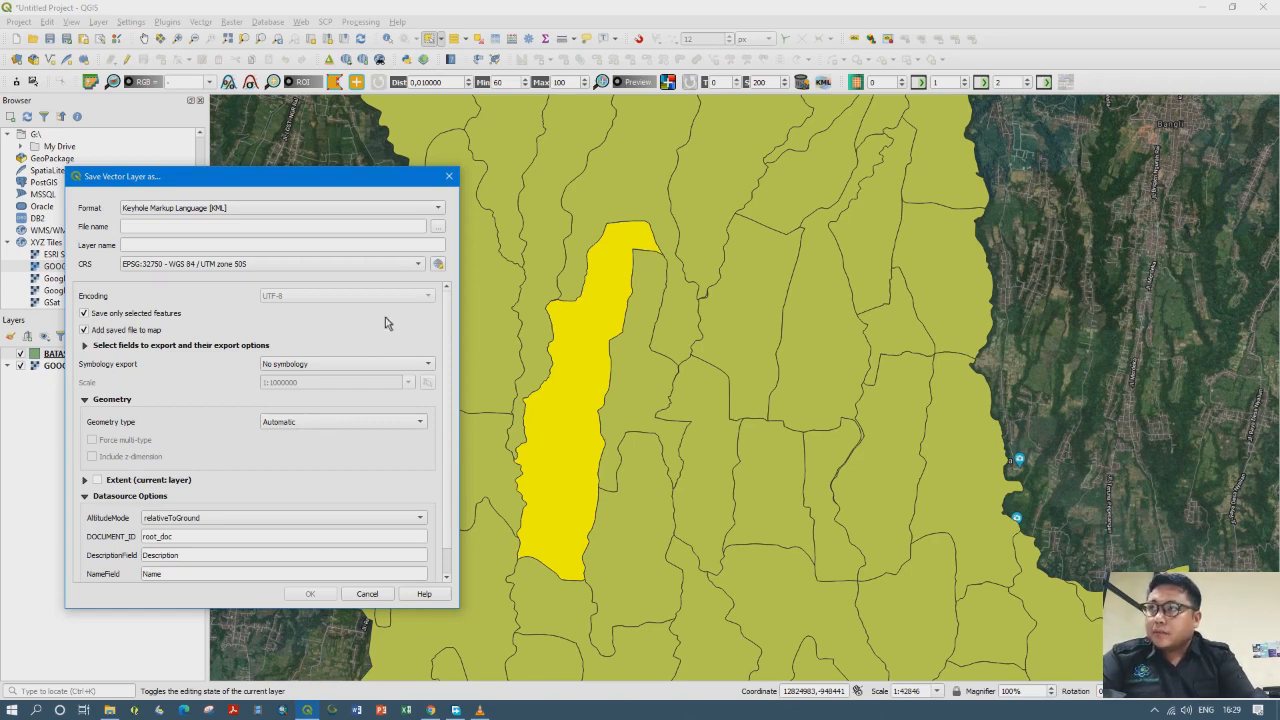
click(427, 213)
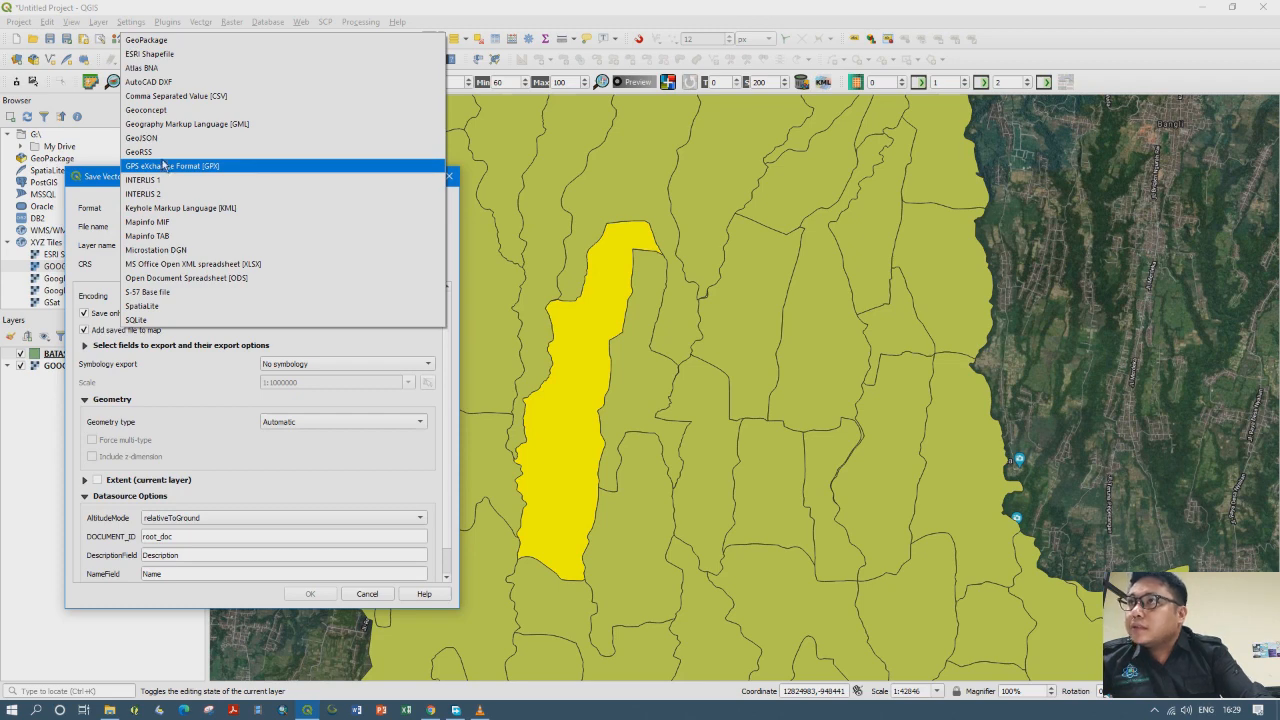
click(170, 54)
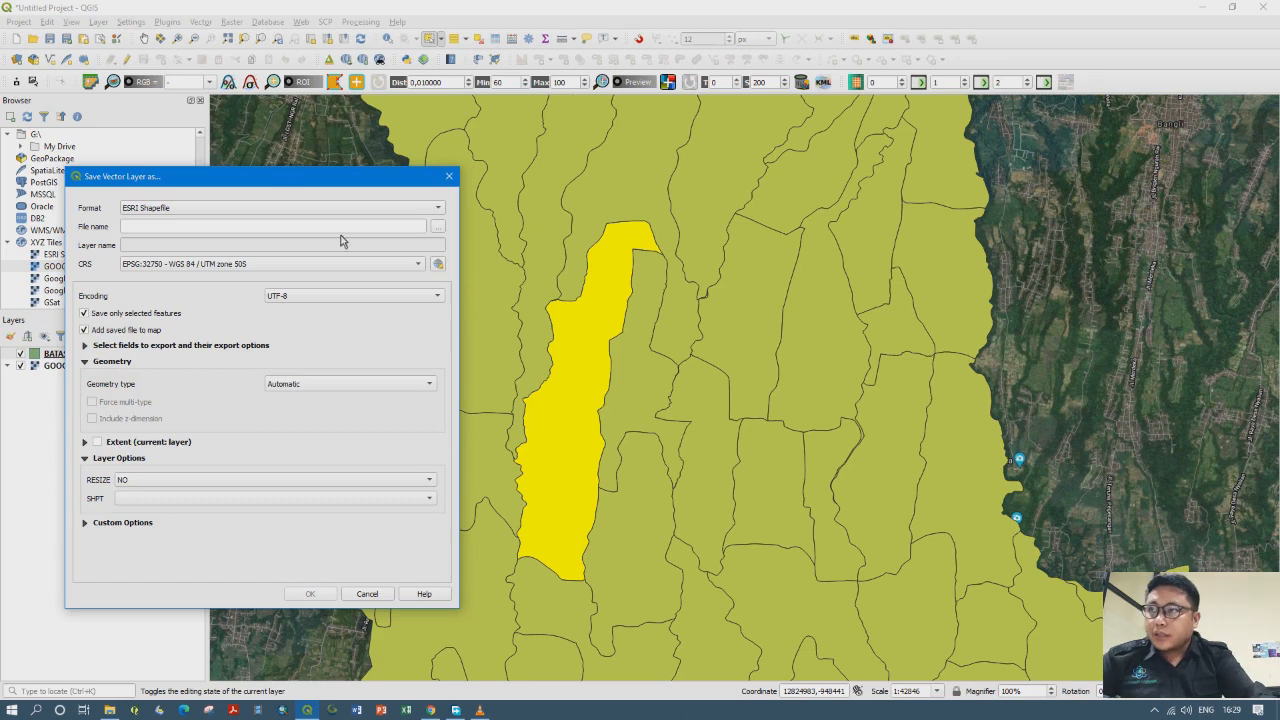
Create a folder named coba inside the SHAPEFILE folder and open it as the save location for the exported layer
click(437, 229)
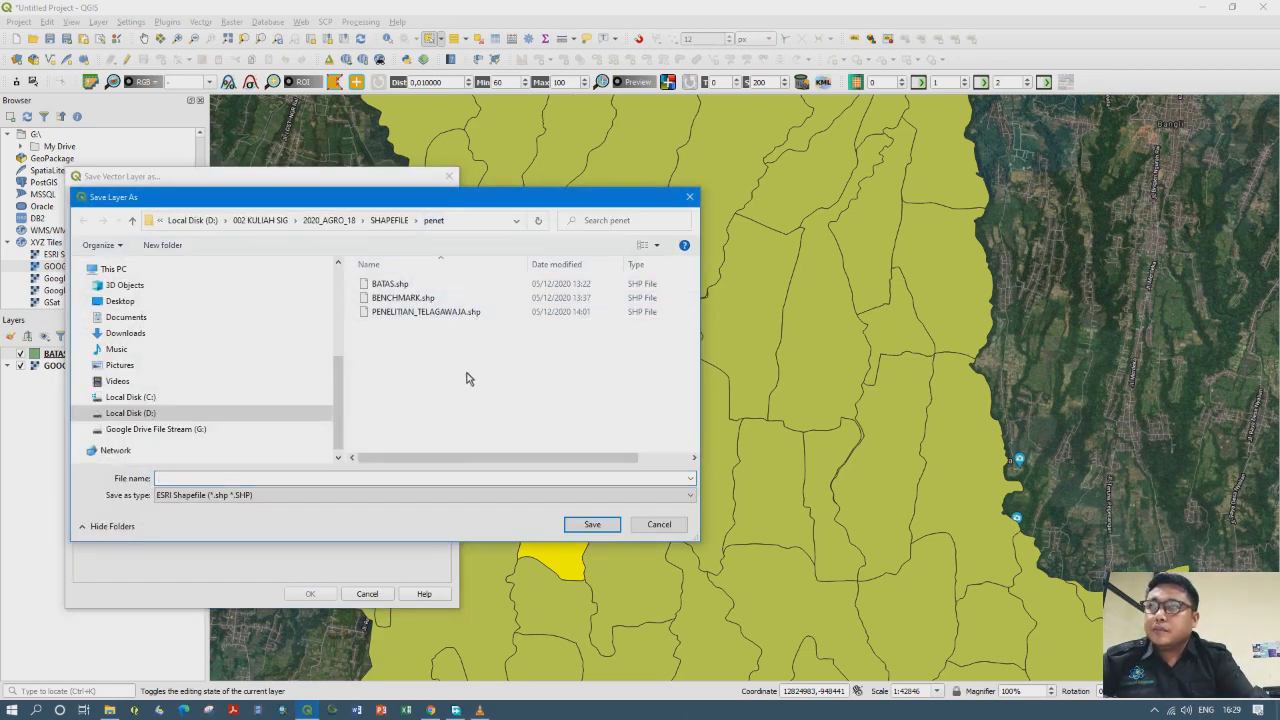
click(389, 220)
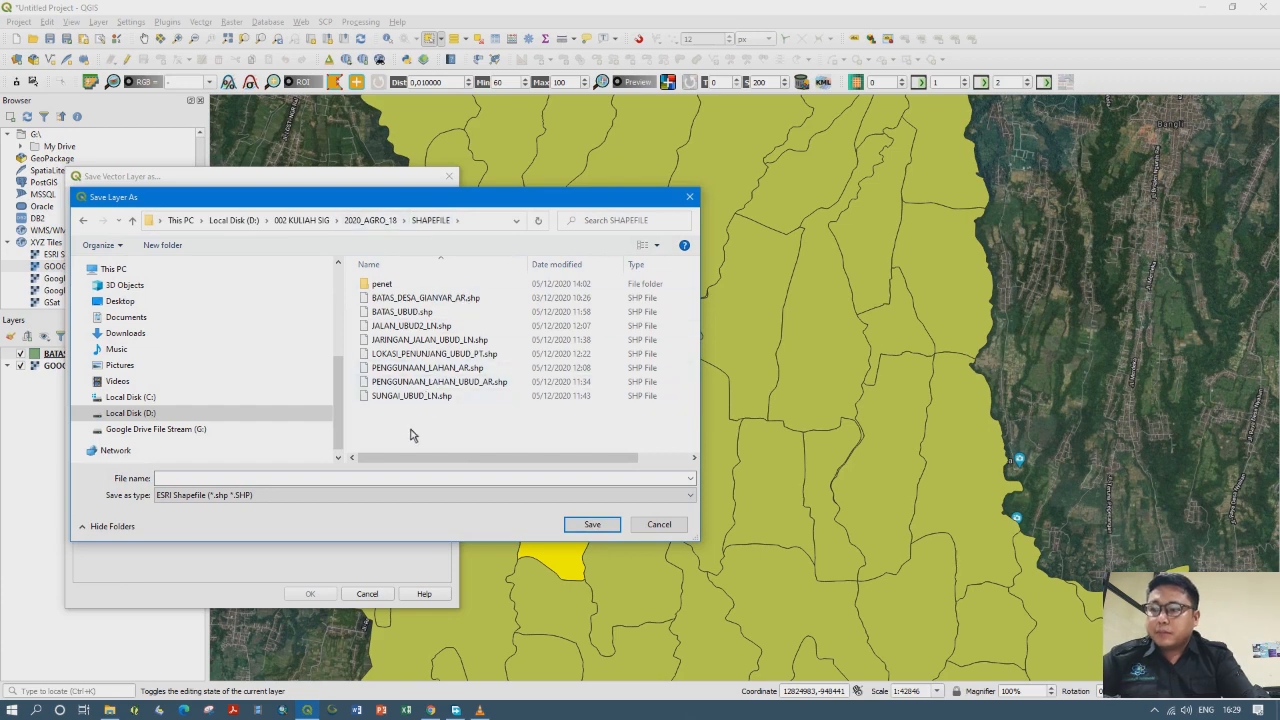
key(ctrl+shift+n)
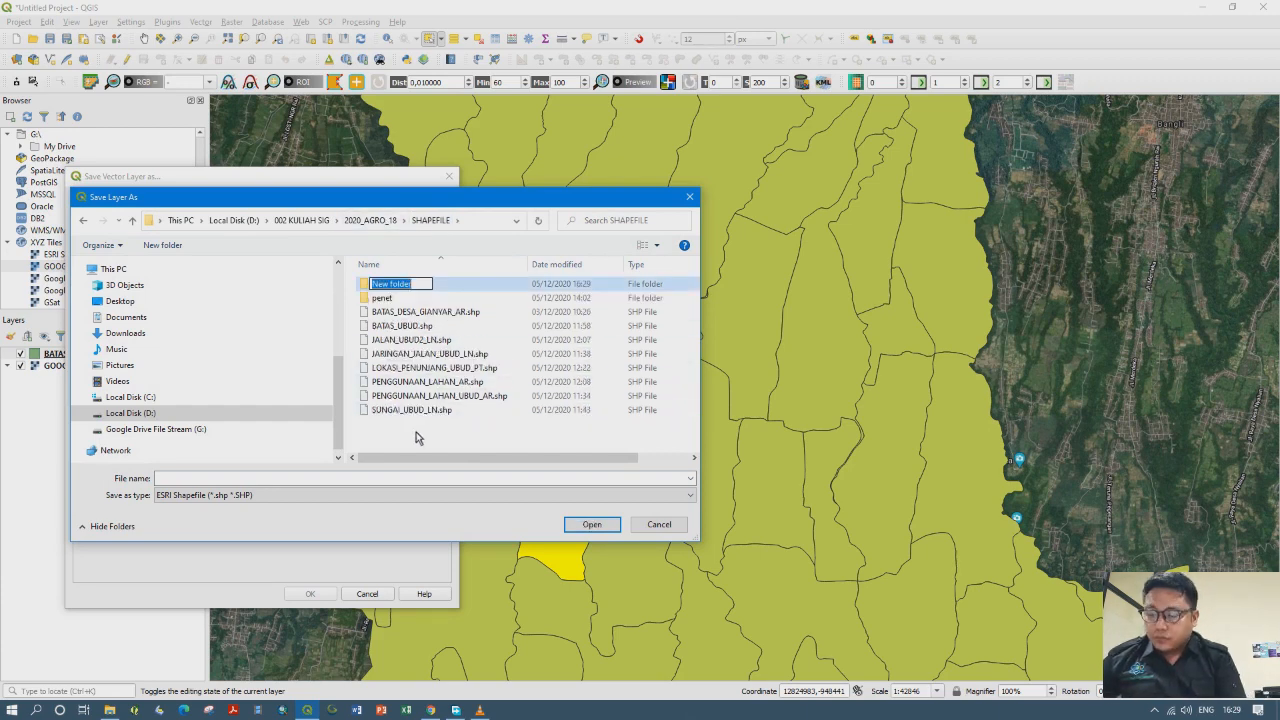
text(coba)
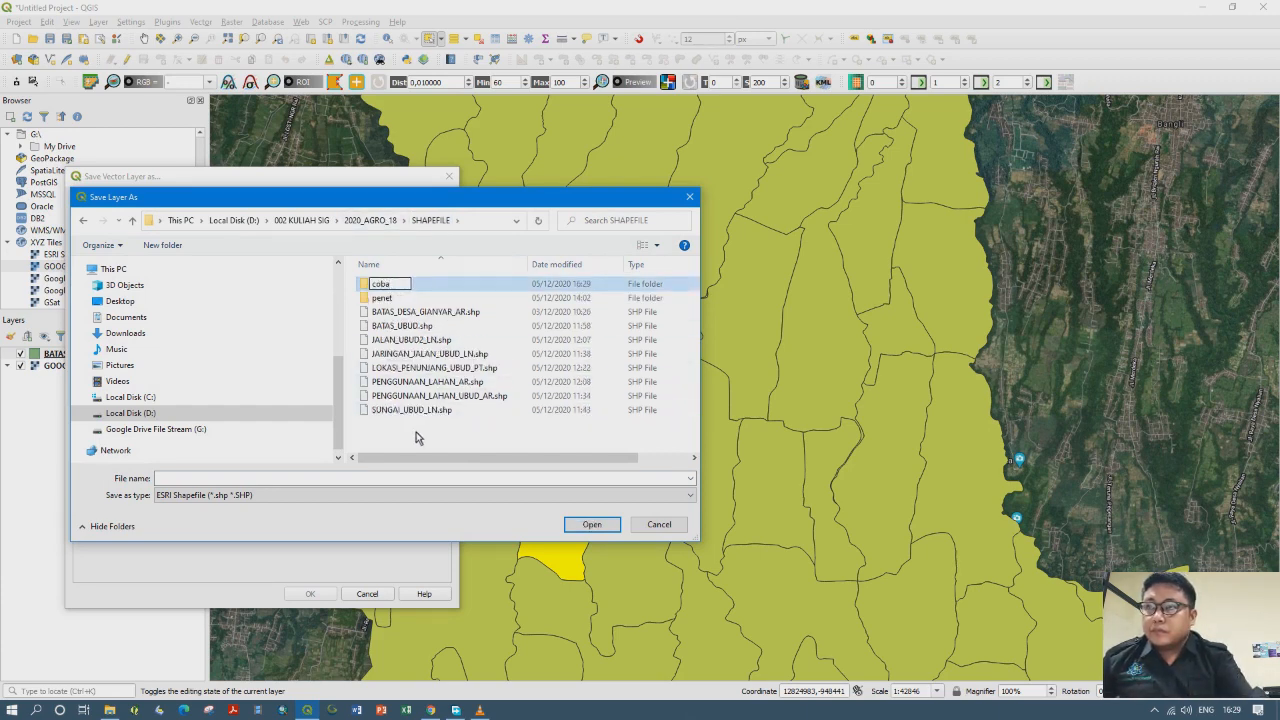
key(Return)
double_click(397, 288)
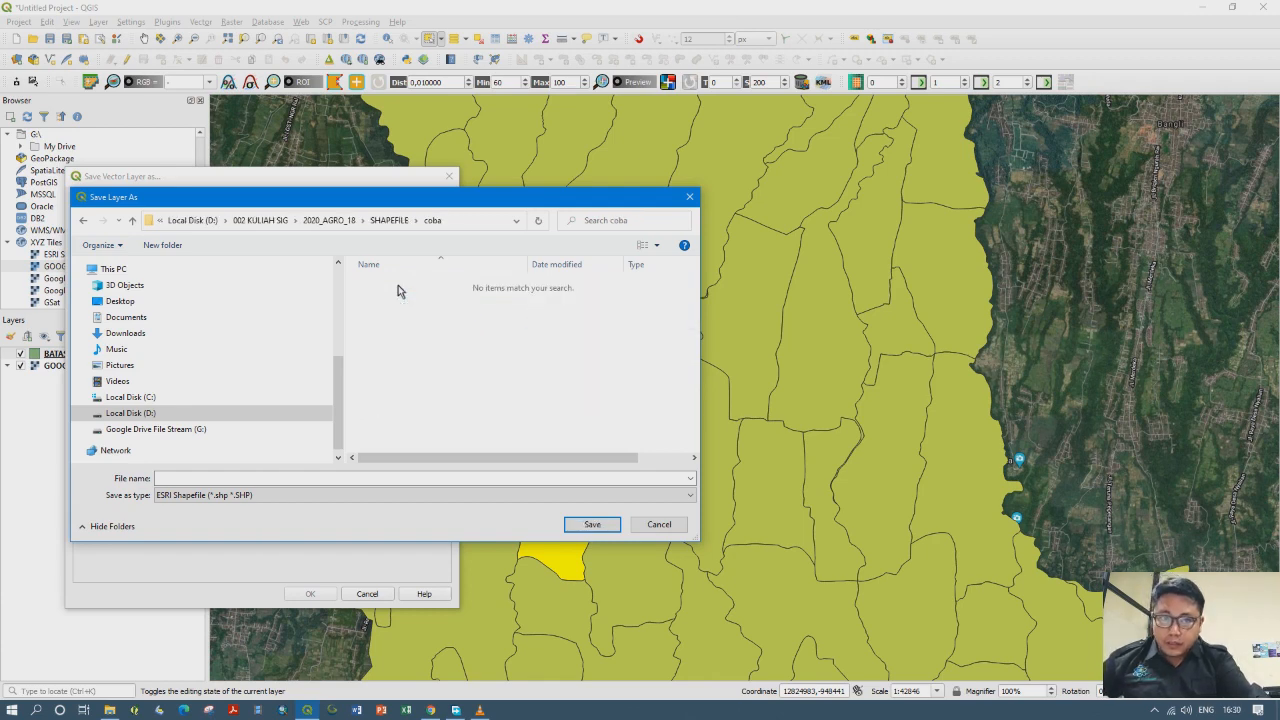
Name the output file batas_ubud and export the selected polygon as a new layer added to the map
click(215, 480)
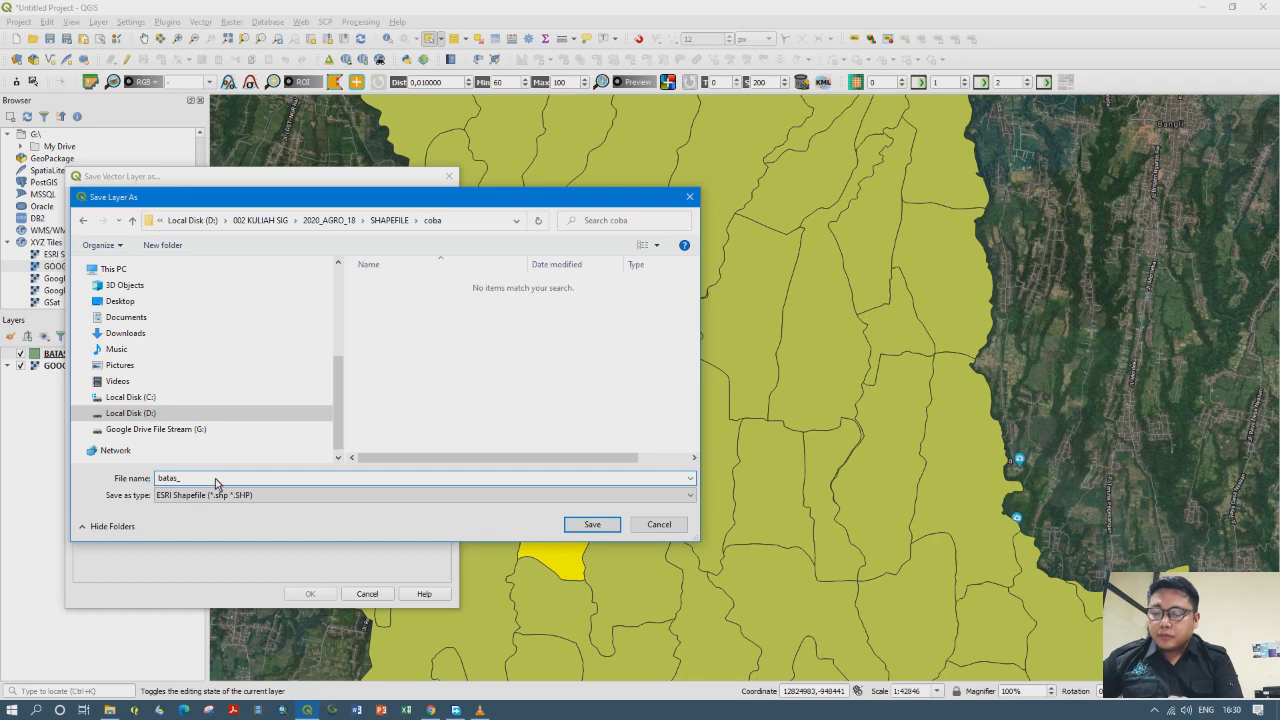
click(592, 524)
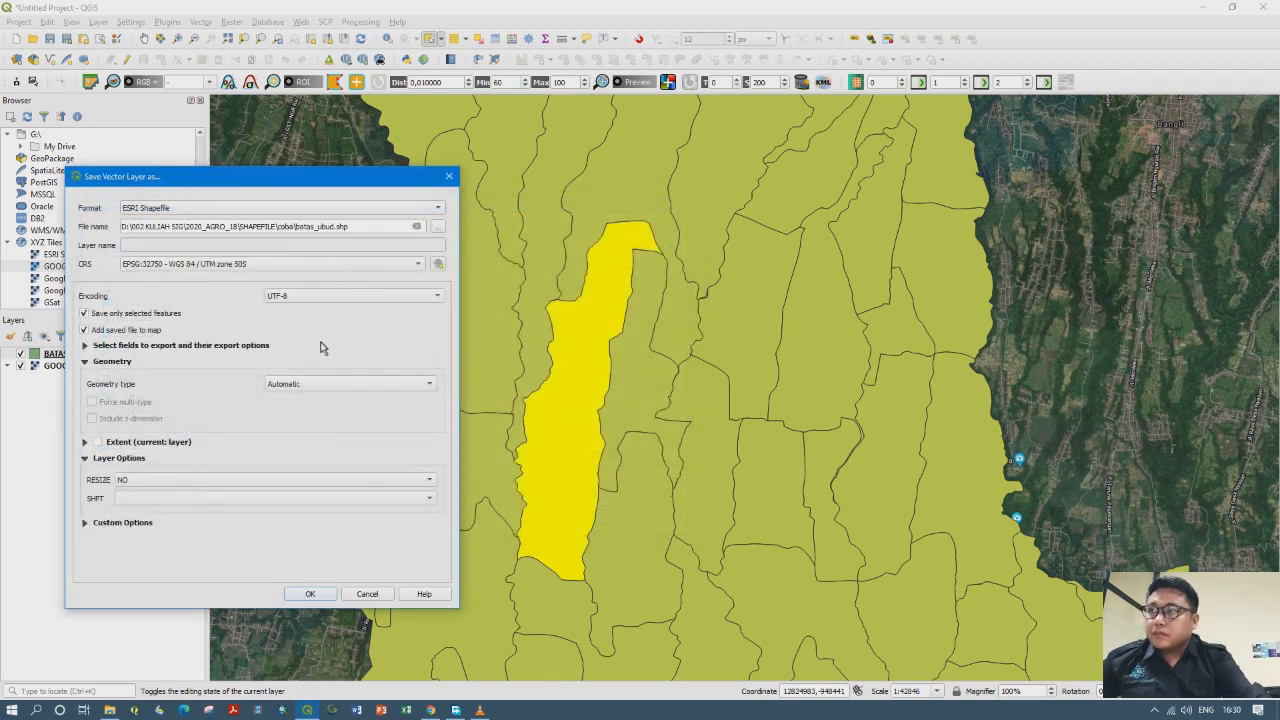
click(307, 593)
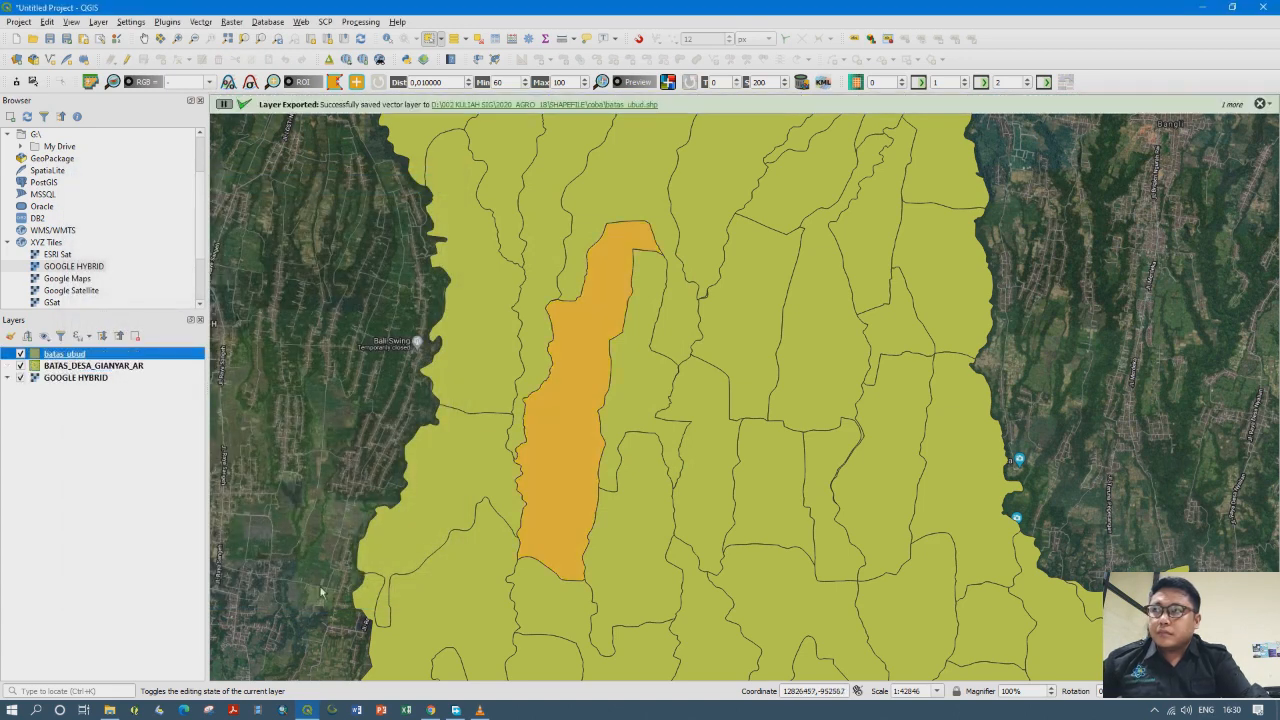
Hide the BATAS_DESA_GIANYAR_AR layer and leave no feature selected on batas_ubud
click(21, 366)
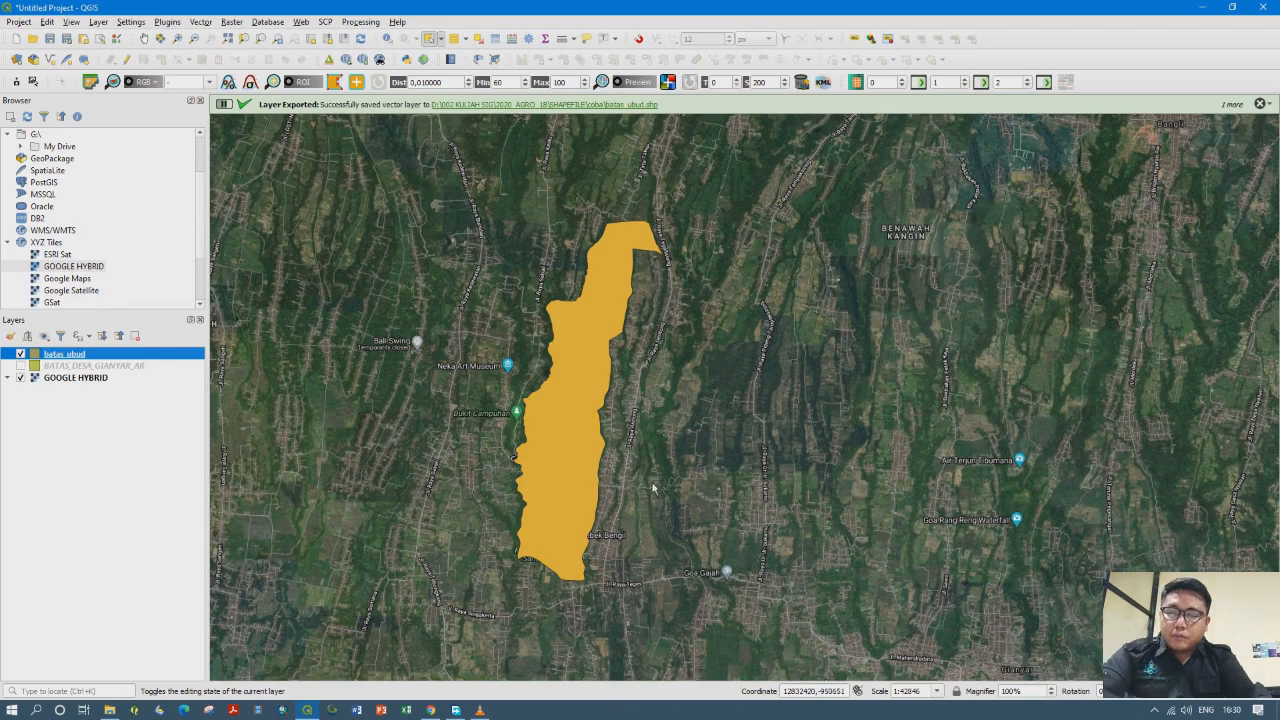
click(581, 471)
click(696, 478)
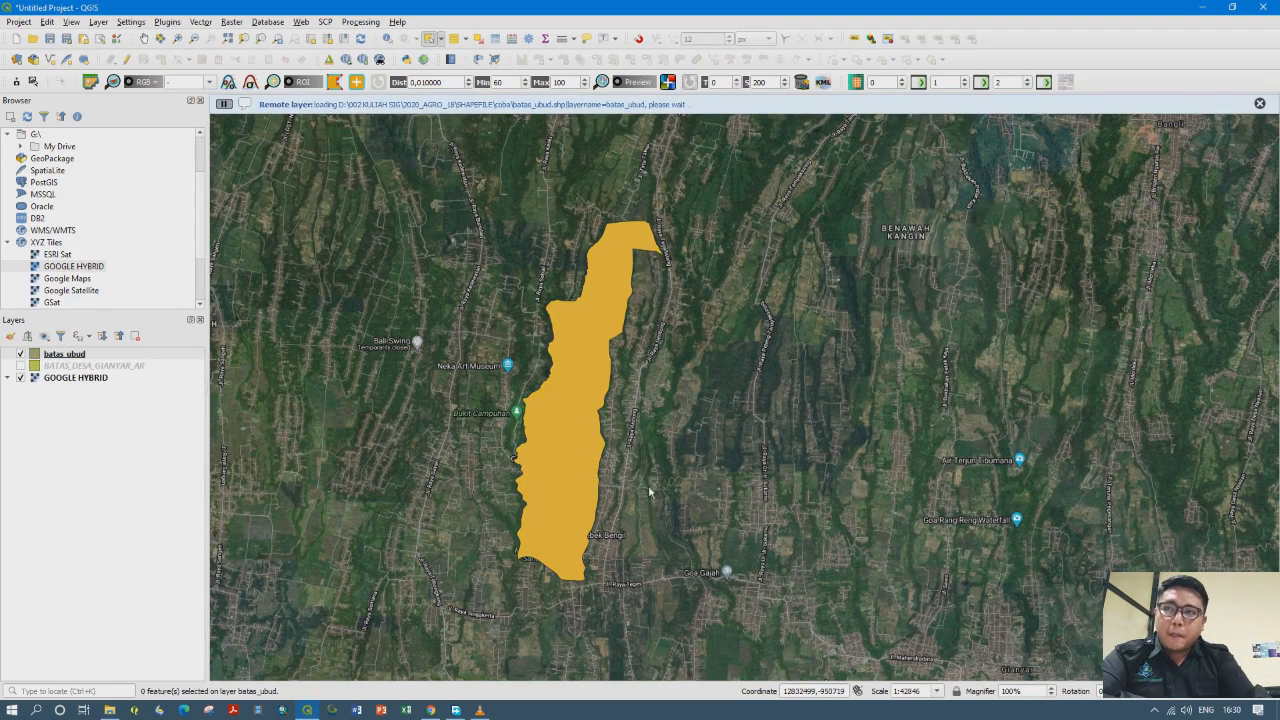
Examine the extent of the batas_ubud polygon over the Google Hybrid basemap
drag(632, 479, 640, 547)
scroll(582, 514, up, 1)
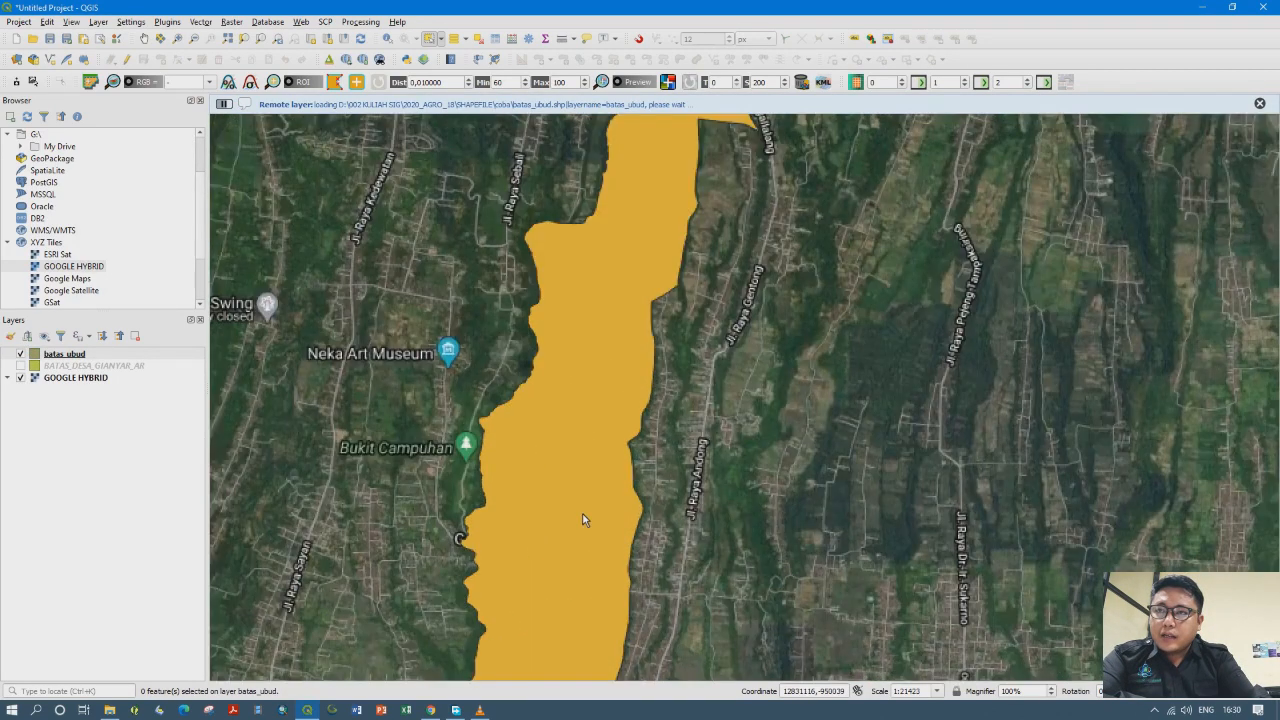
drag(573, 573, 579, 431)
drag(584, 521, 596, 443)
drag(537, 248, 537, 434)
drag(552, 539, 605, 486)
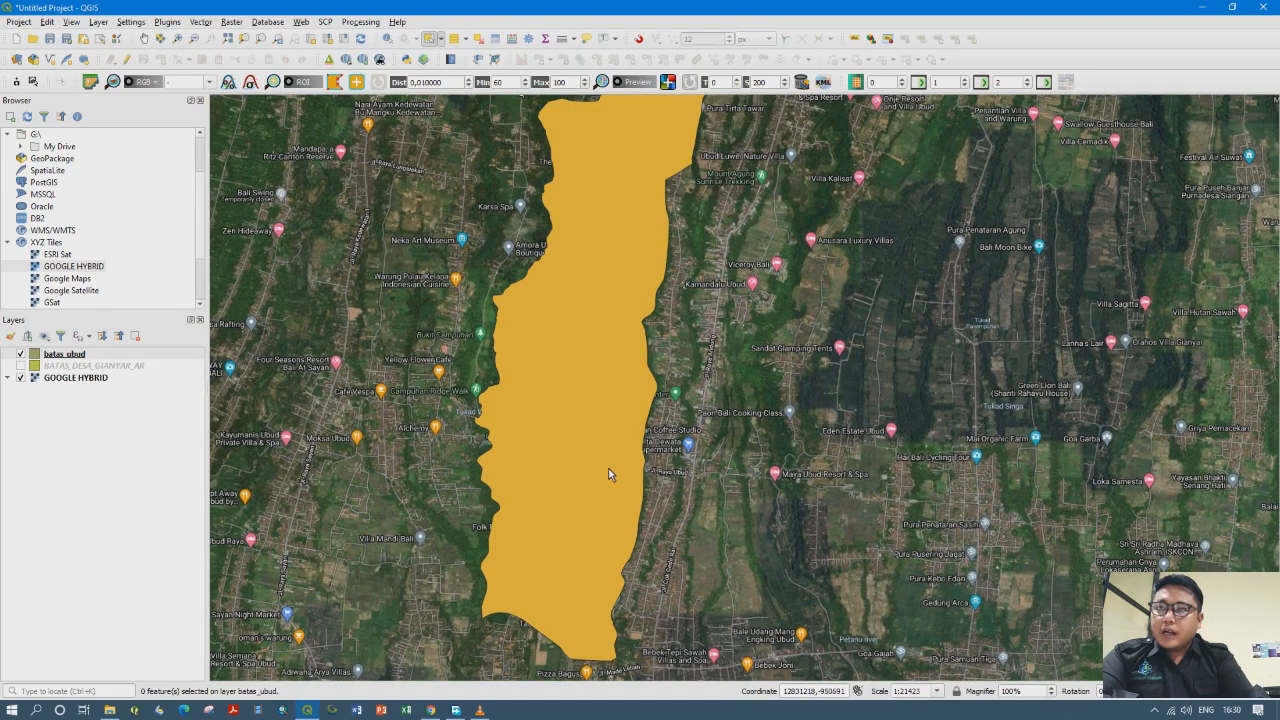
drag(603, 202, 576, 275)
drag(552, 461, 552, 369)
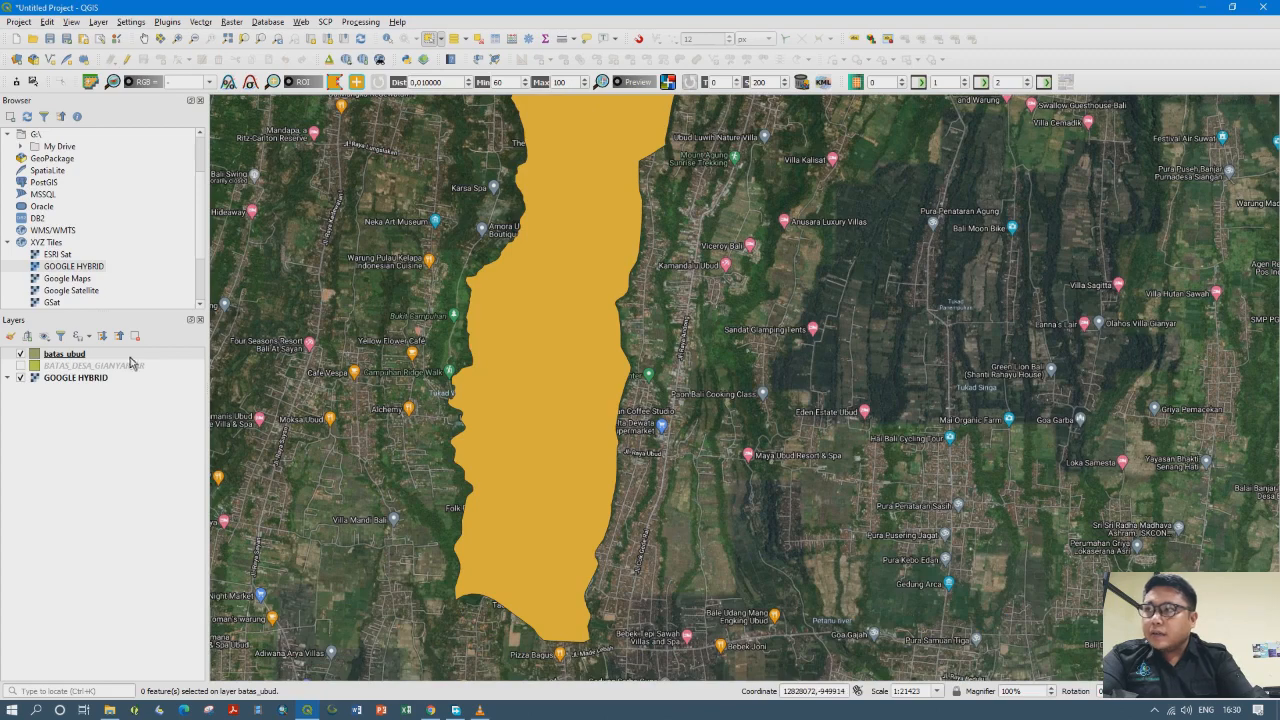
Set the simple fill style of the batas_ubud layer to No Brush in its symbology
click(83, 356)
right_click(83, 356)
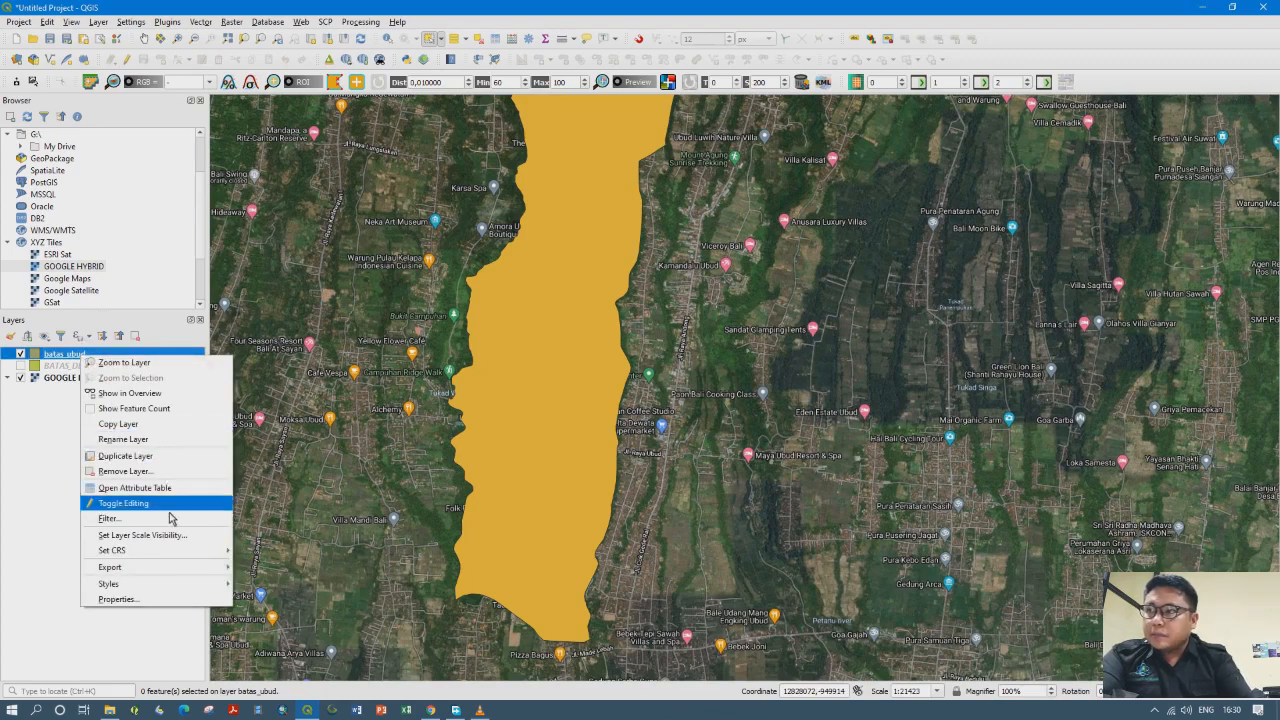
click(148, 610)
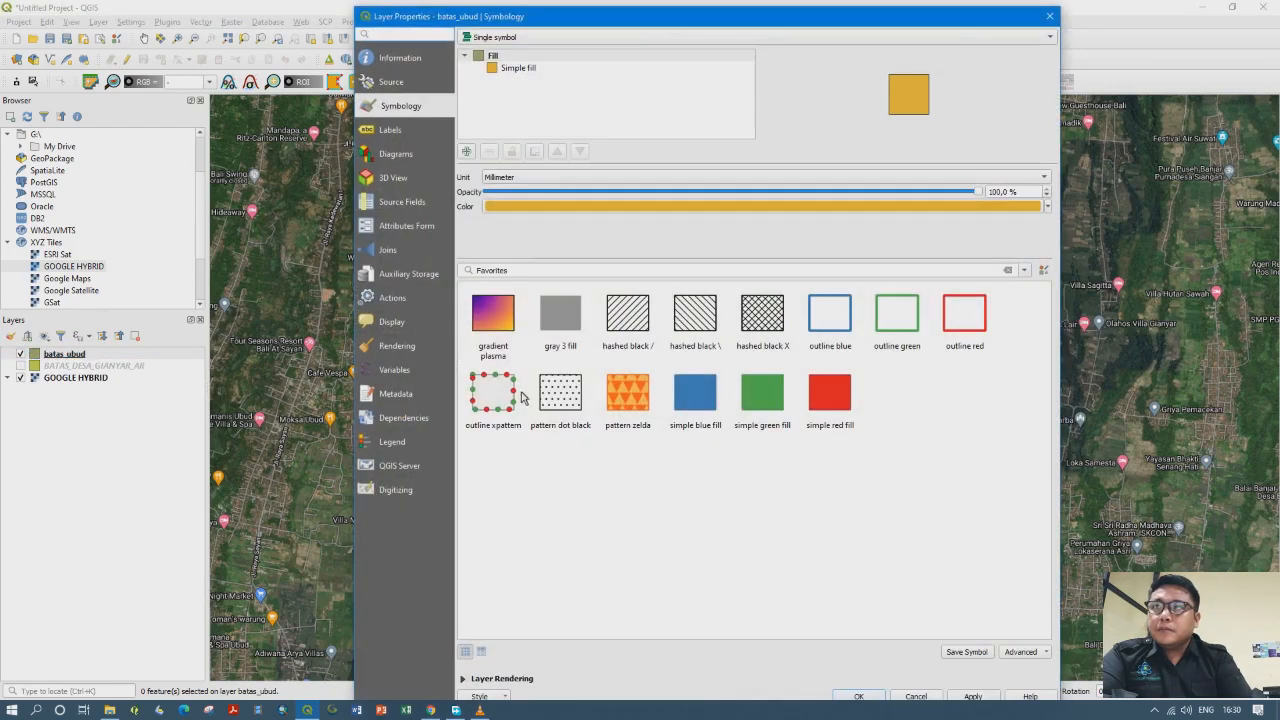
click(530, 68)
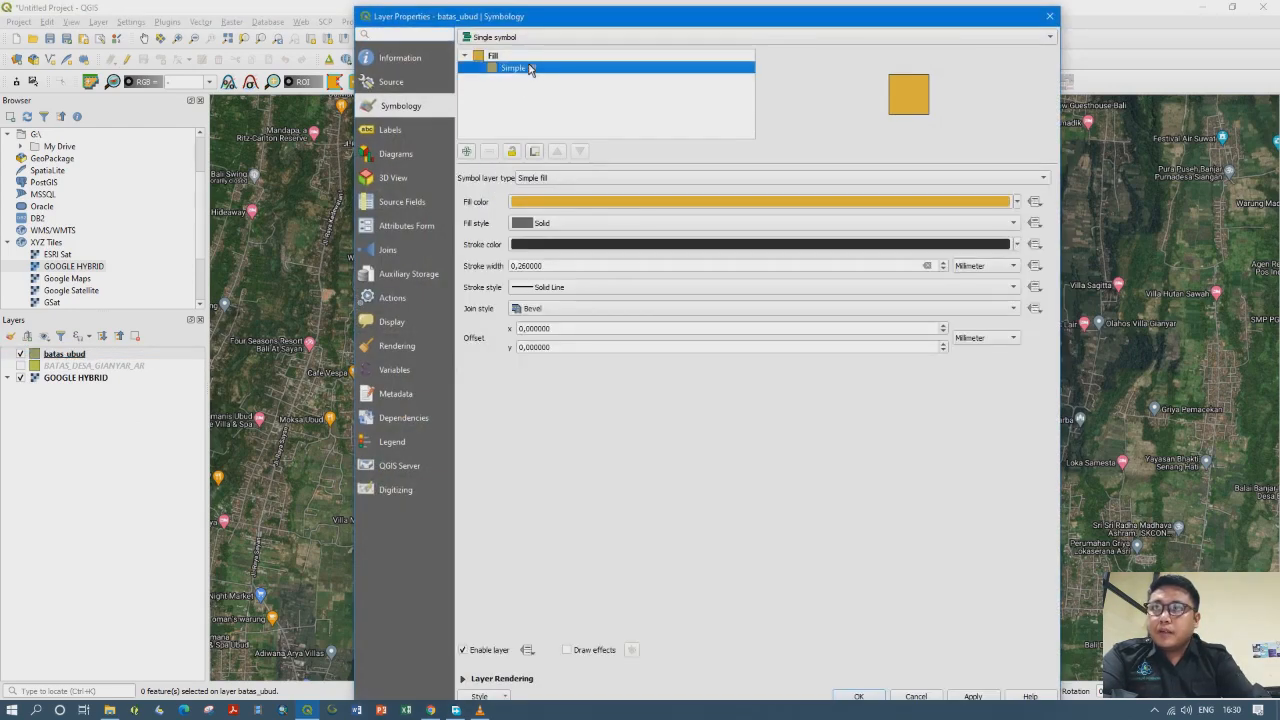
click(560, 223)
click(561, 236)
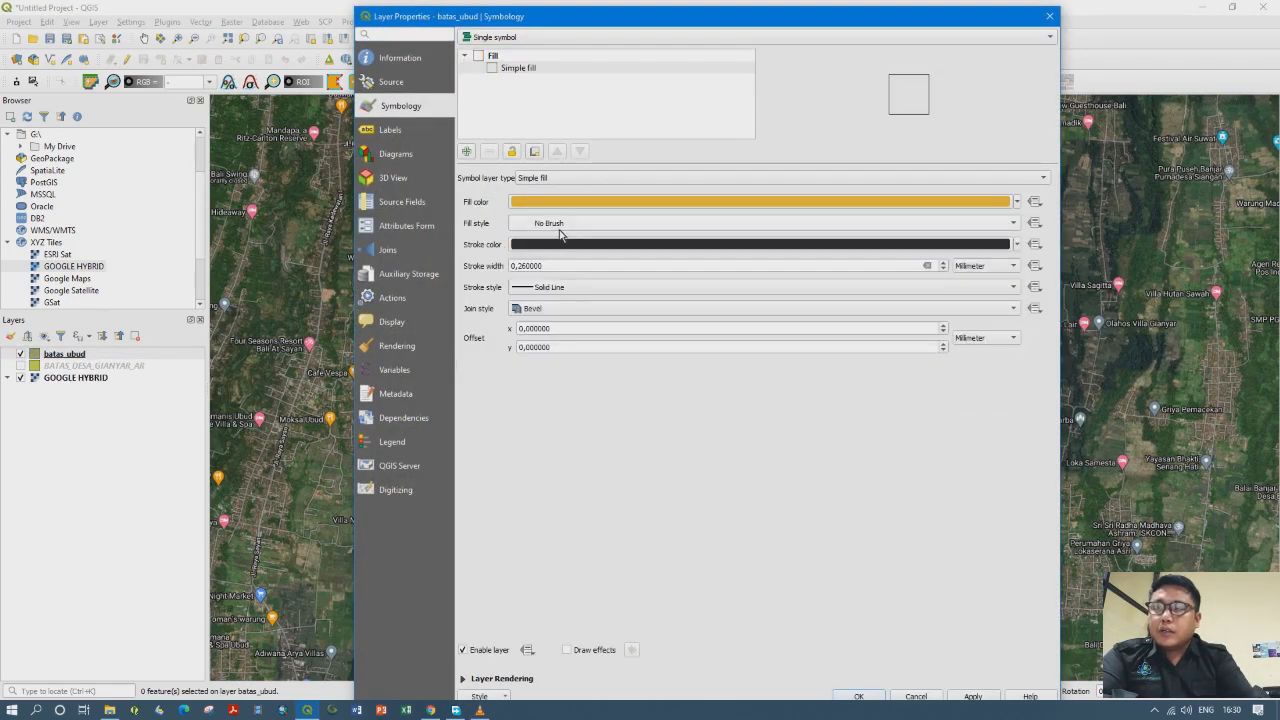
Set the batas_ubud outline to a stroke width of 1 mm and a yellow stroke color, and apply the symbology
drag(563, 268, 473, 272)
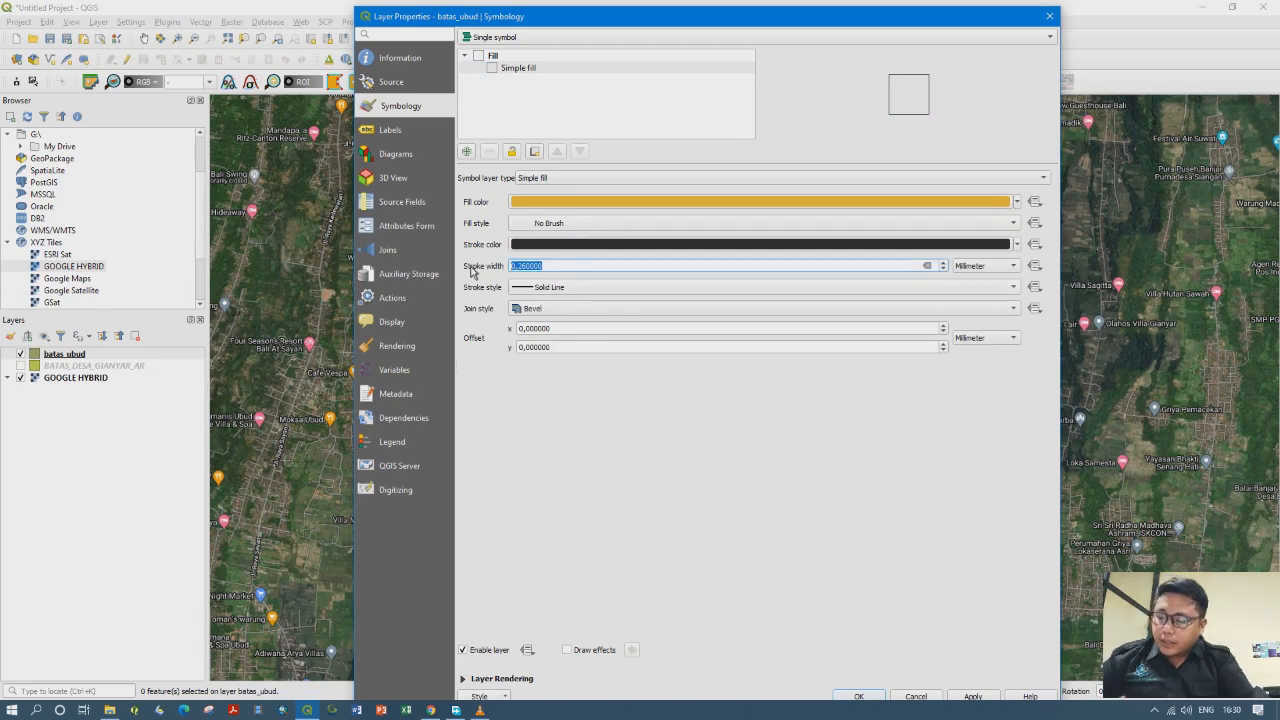
text(1)
click(530, 289)
click(532, 290)
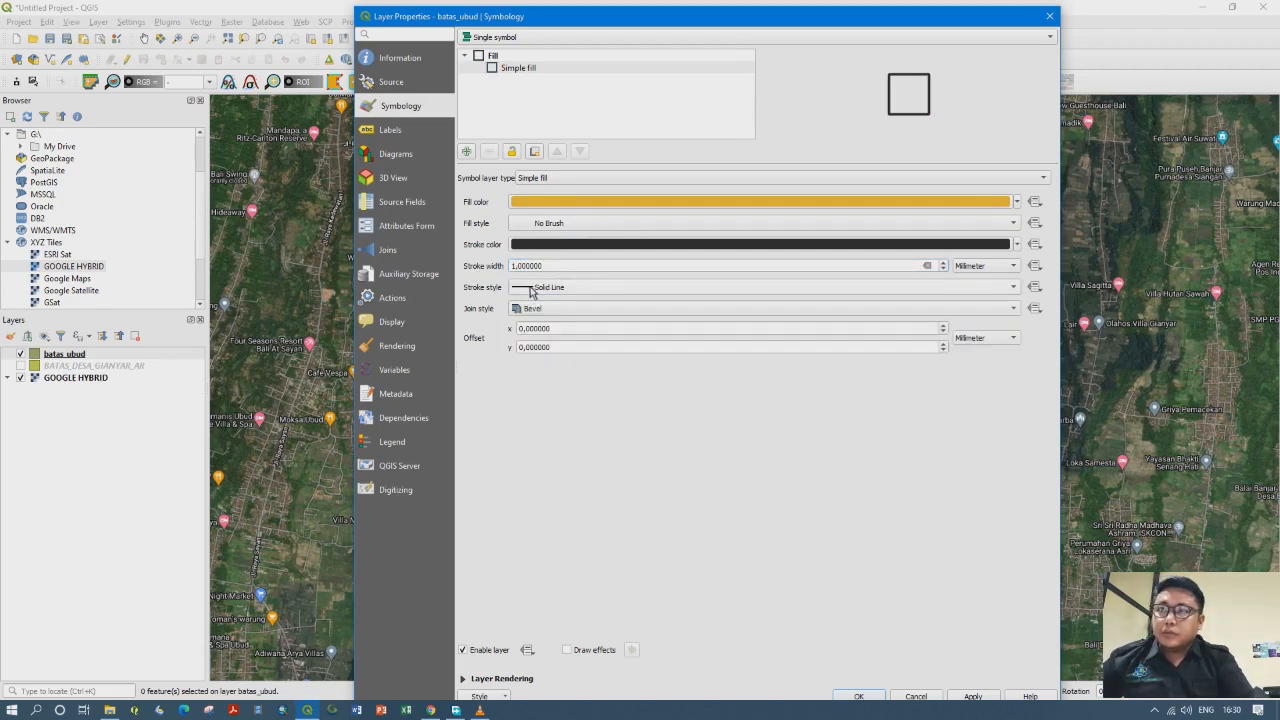
click(574, 245)
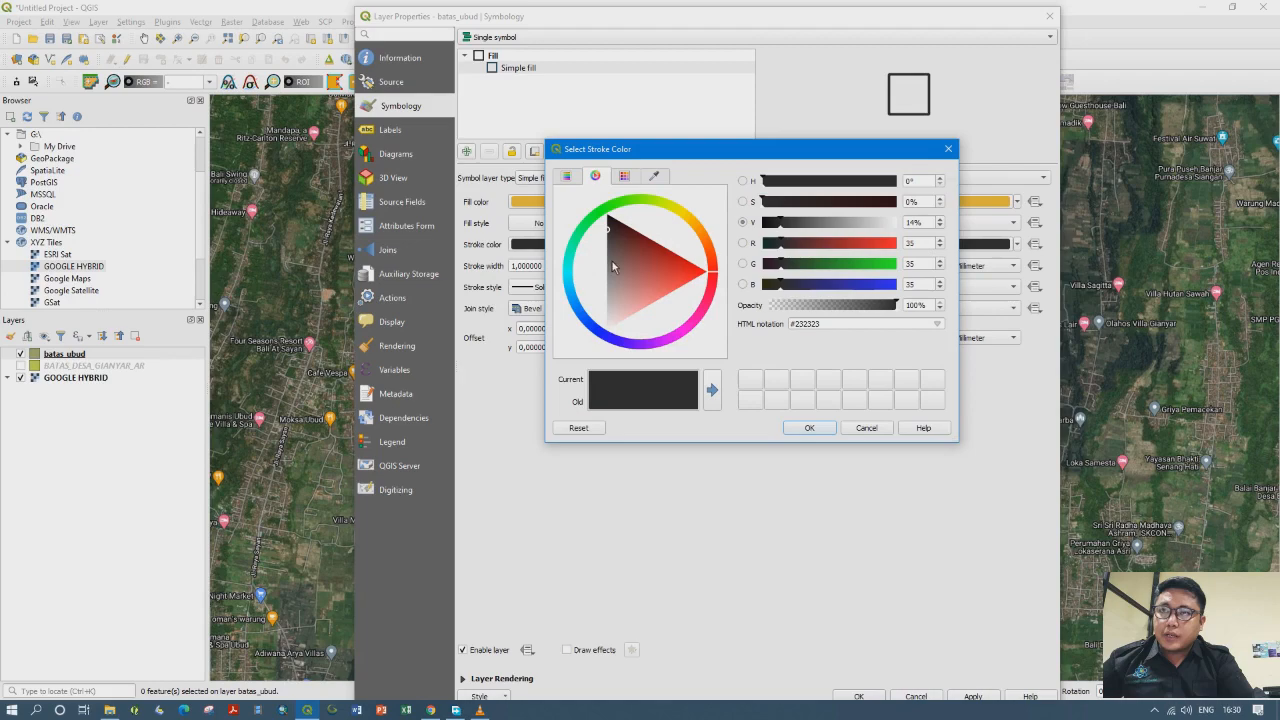
click(679, 210)
drag(675, 224, 667, 189)
click(803, 431)
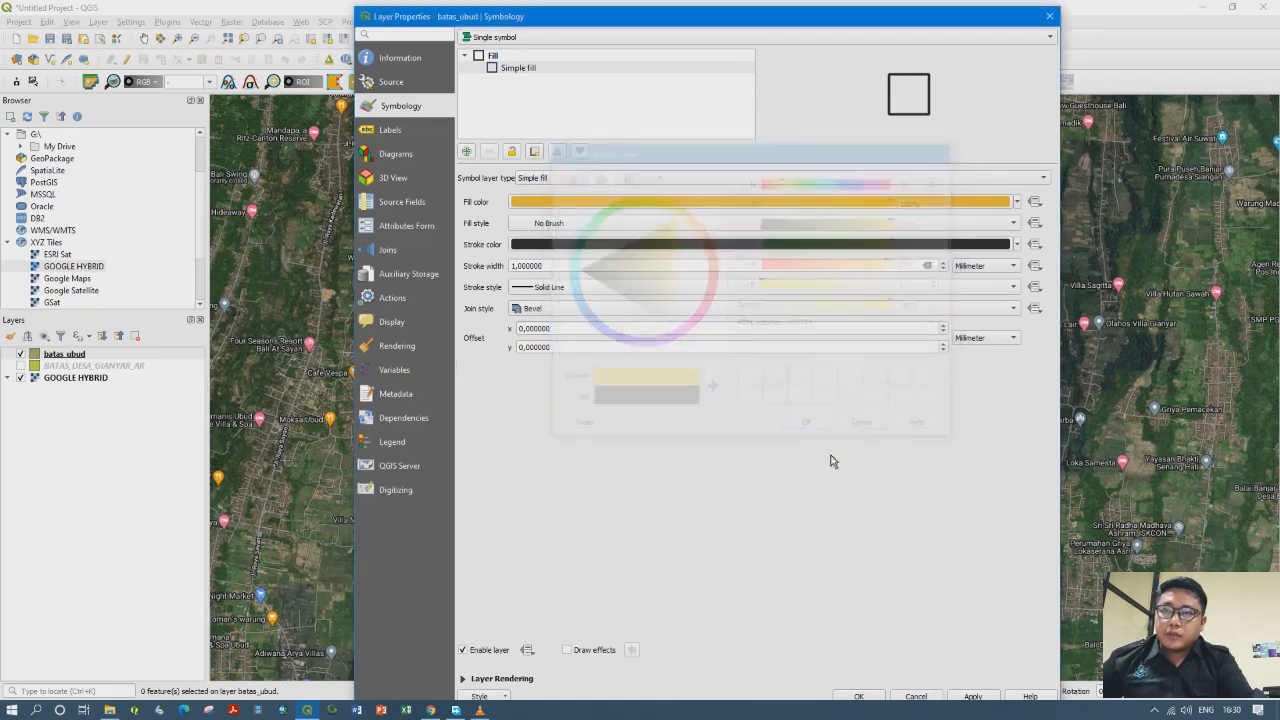
click(858, 696)
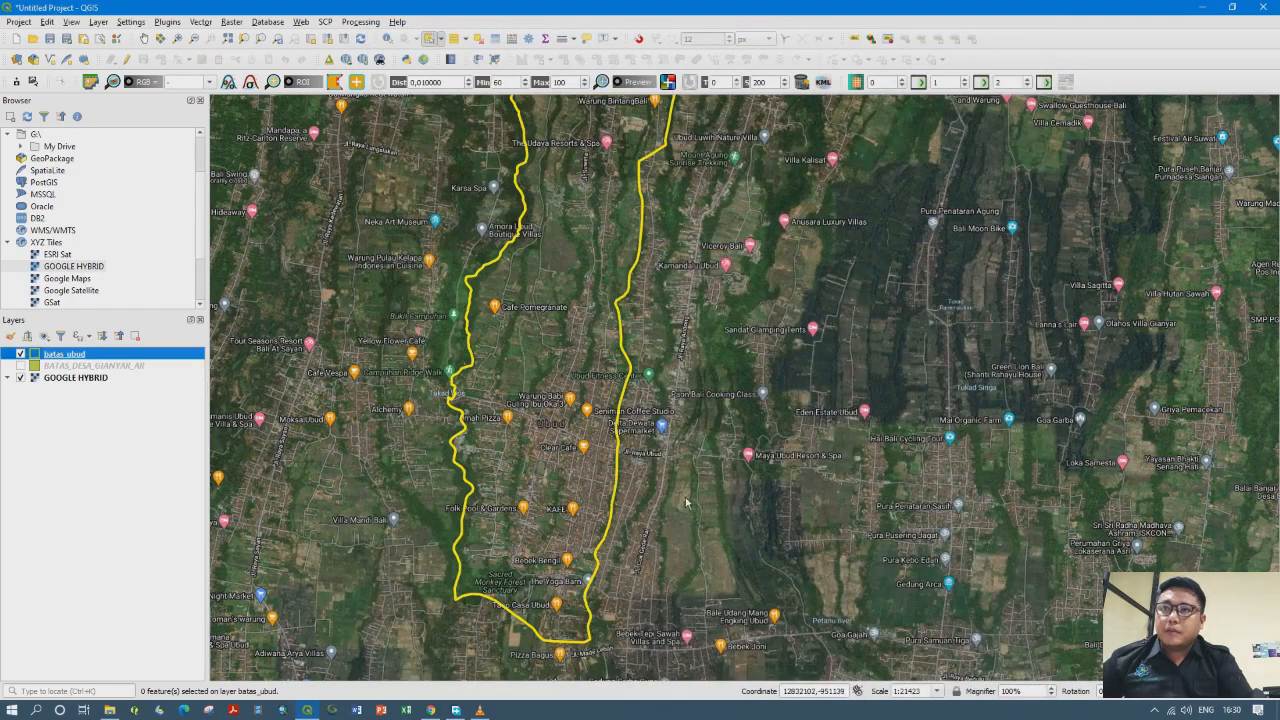
Examine the roads, buildings and land inside the yellow Ubud village boundary on the satellite basemap
drag(680, 454, 673, 539)
drag(644, 456, 628, 554)
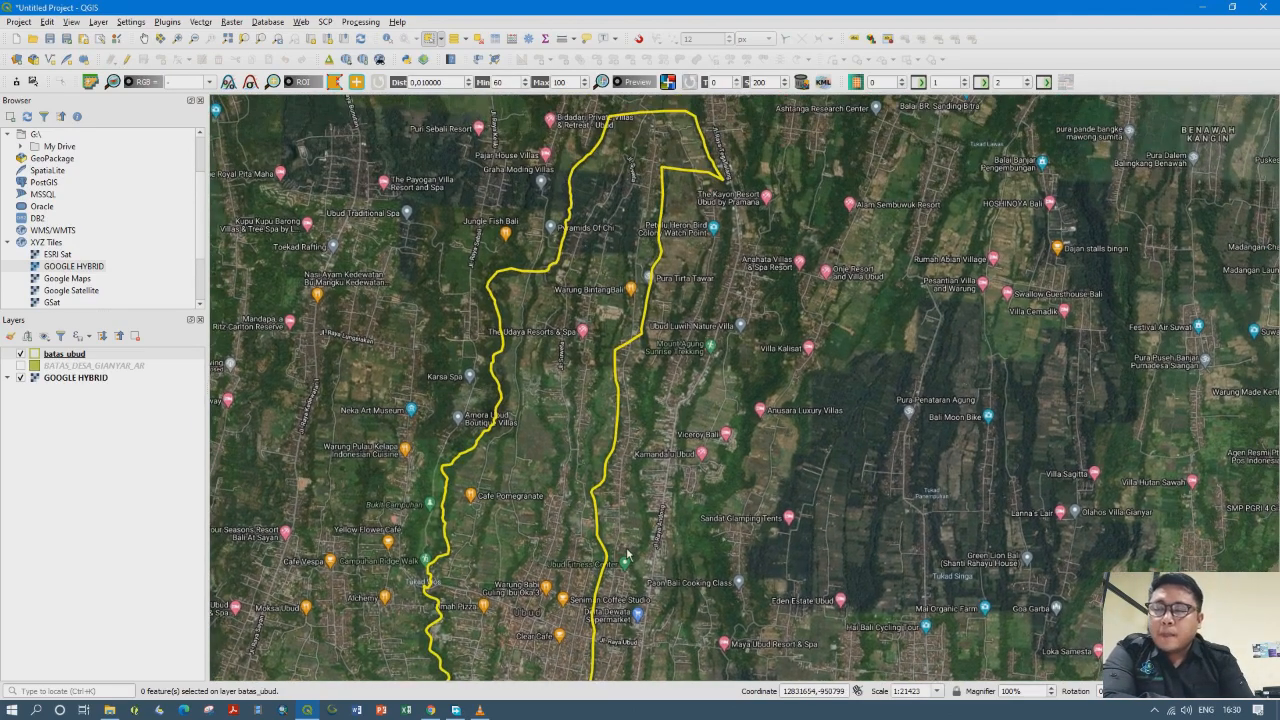
drag(608, 366, 591, 485)
scroll(580, 487, up, 1)
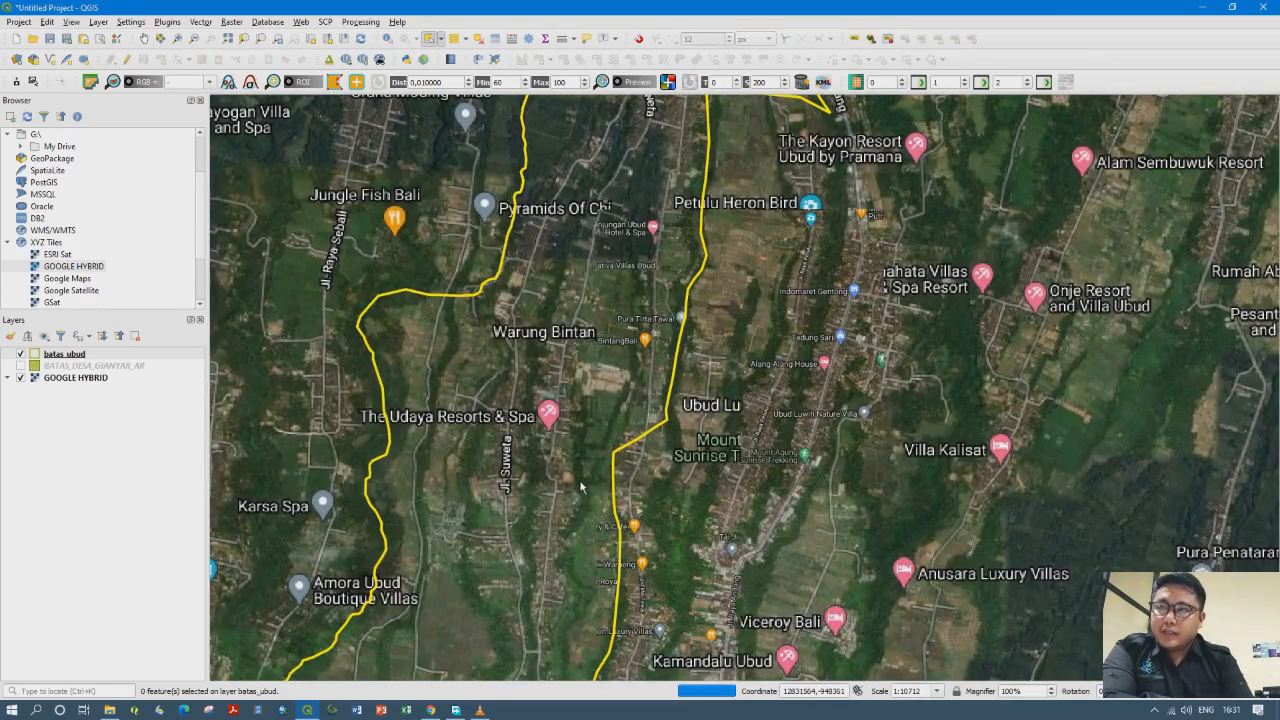
drag(604, 547, 616, 478)
scroll(600, 508, up, 1)
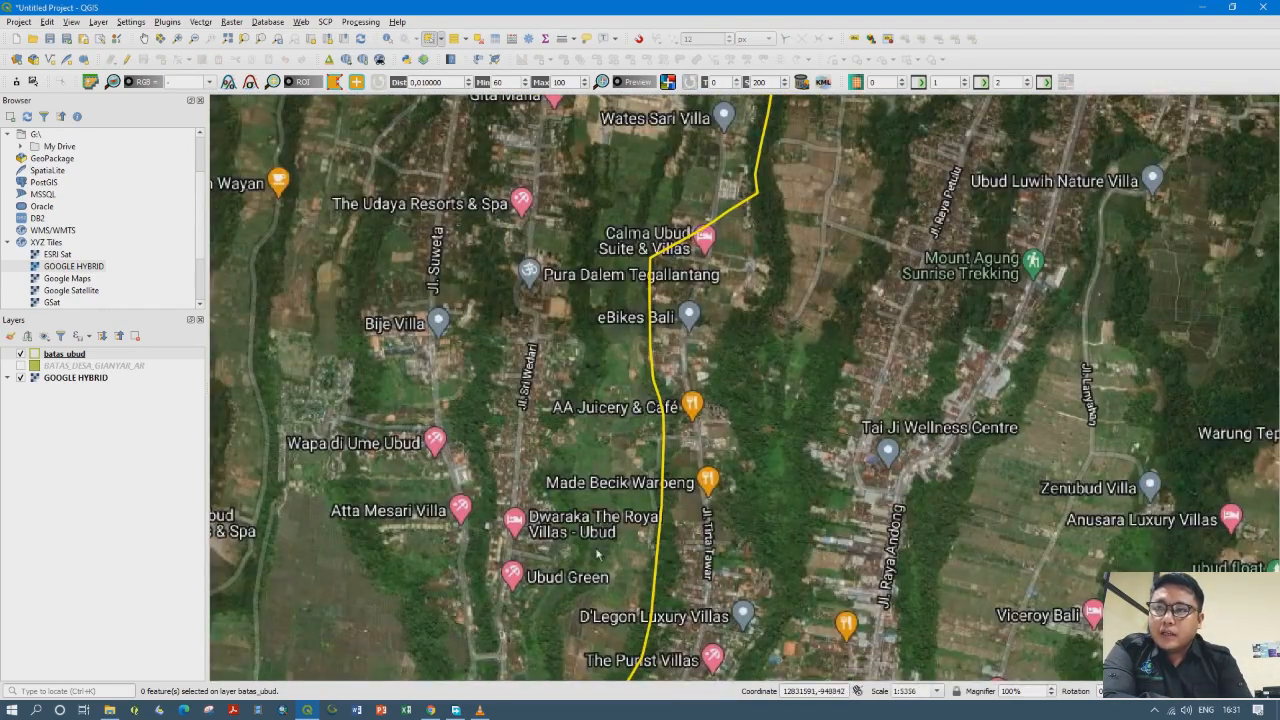
drag(605, 560, 645, 526)
drag(641, 467, 610, 576)
drag(671, 368, 653, 493)
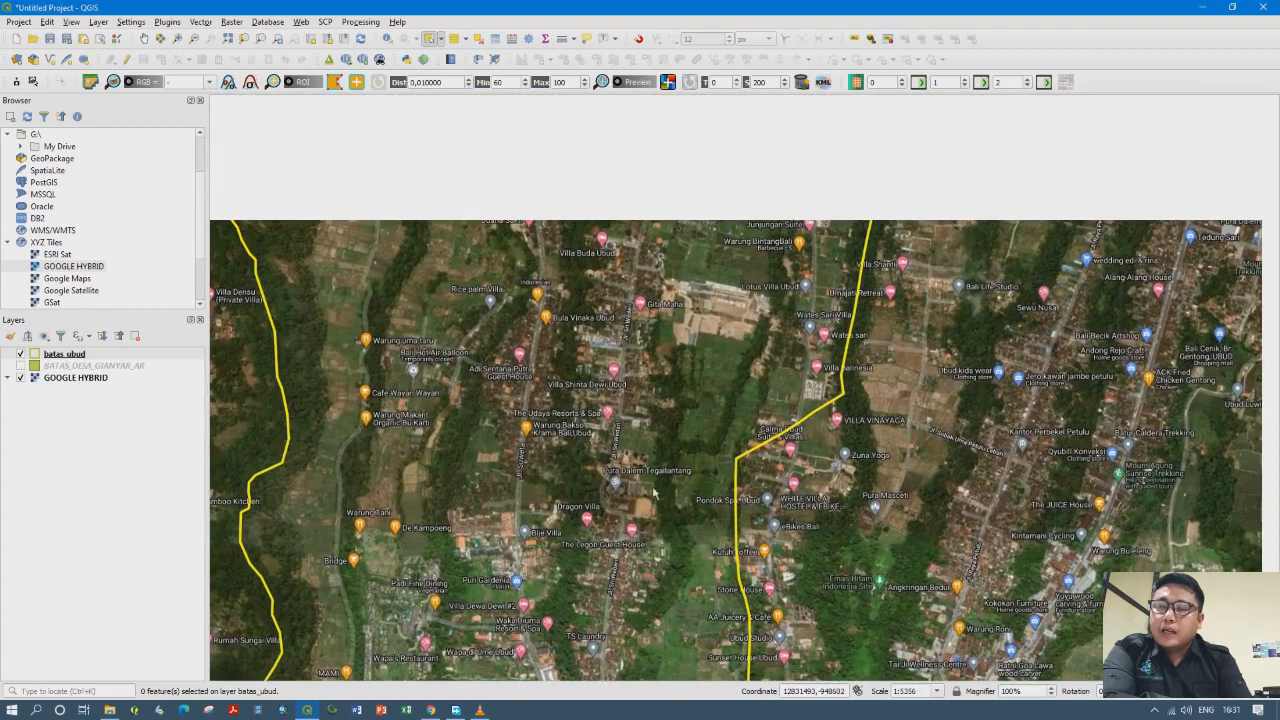
drag(662, 326, 629, 521)
drag(636, 408, 604, 540)
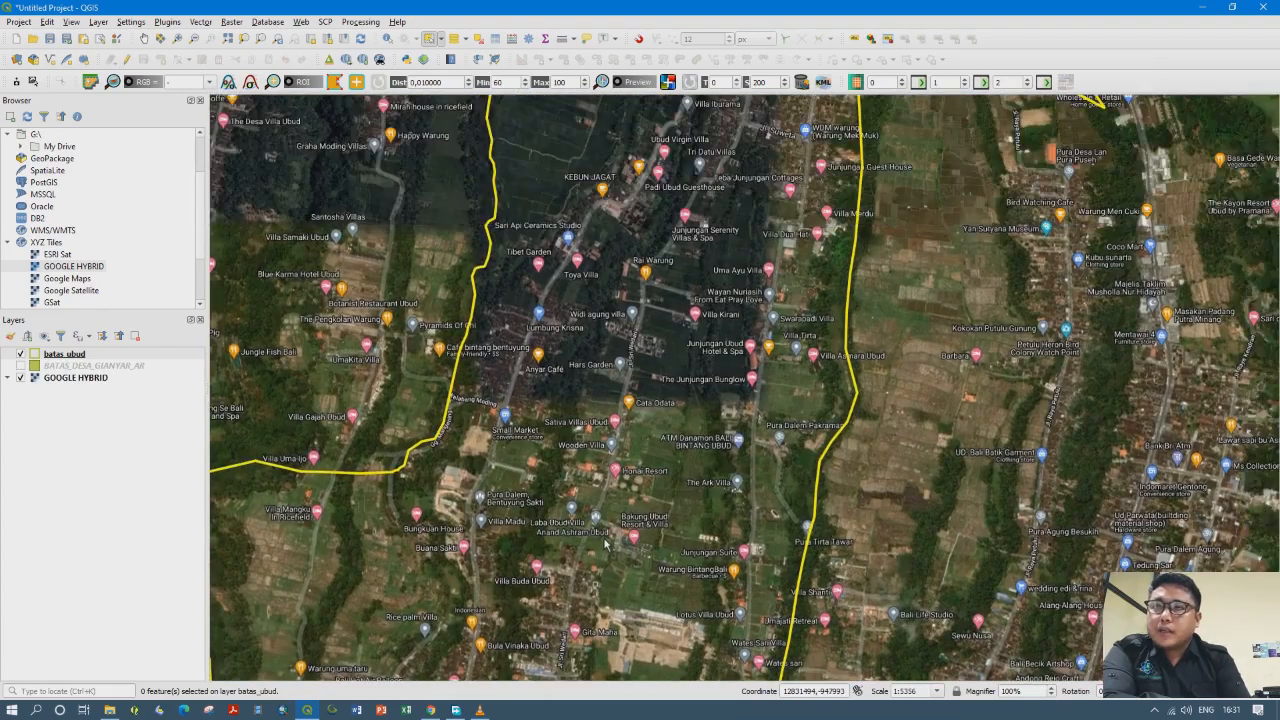
drag(666, 395, 633, 463)
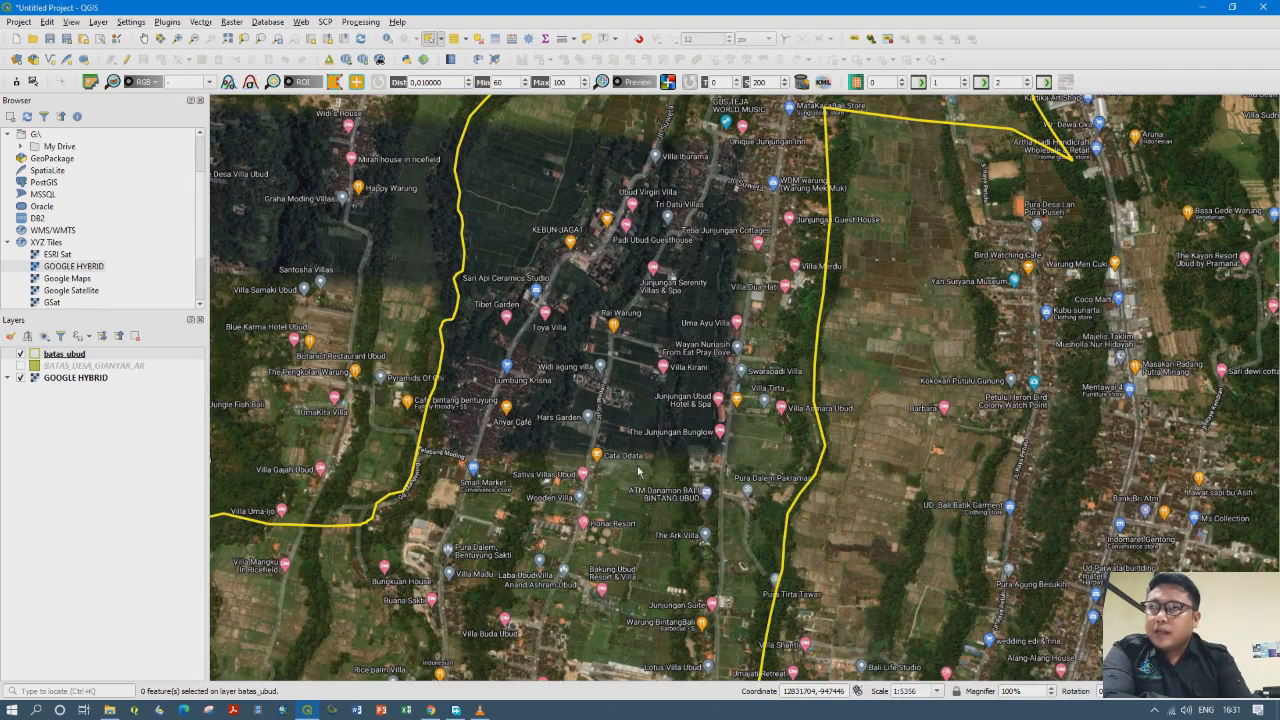
Set up a new point shapefile named lokasi_ubud in the coba folder with CRS EPSG:32750 - WGS 84 / UTM zone 50S
drag(638, 470, 623, 615)
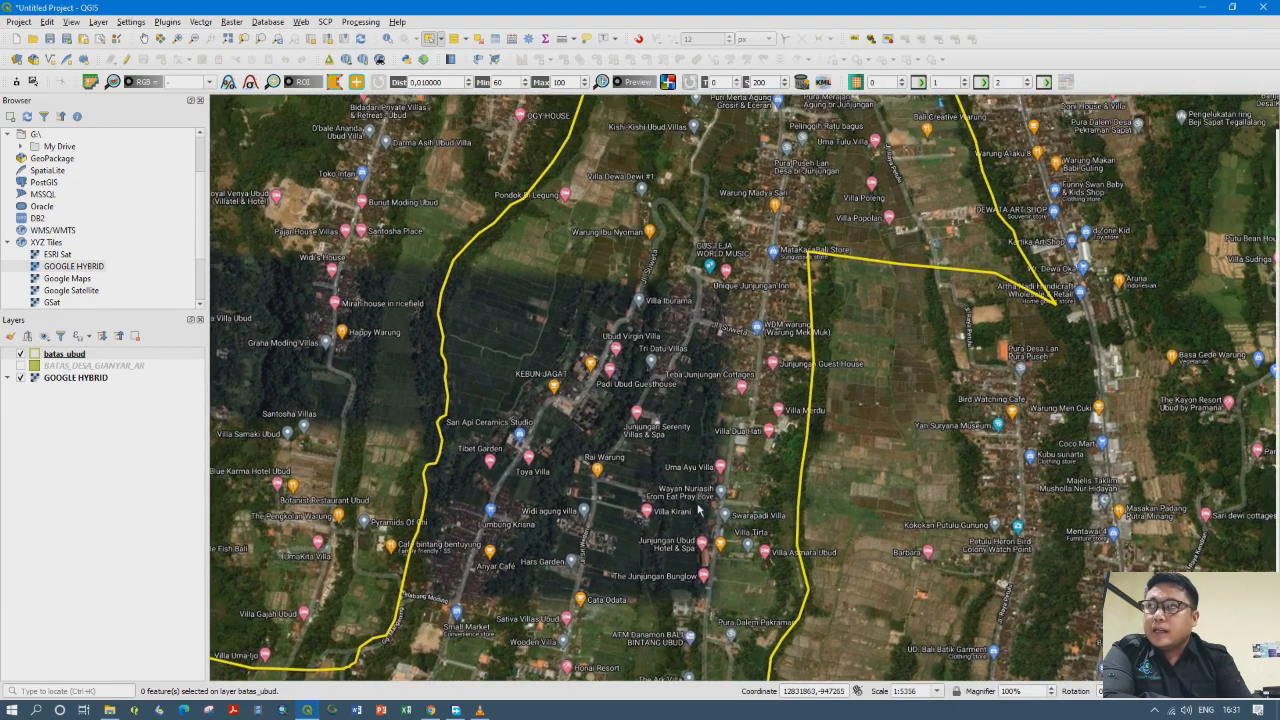
drag(698, 510, 696, 524)
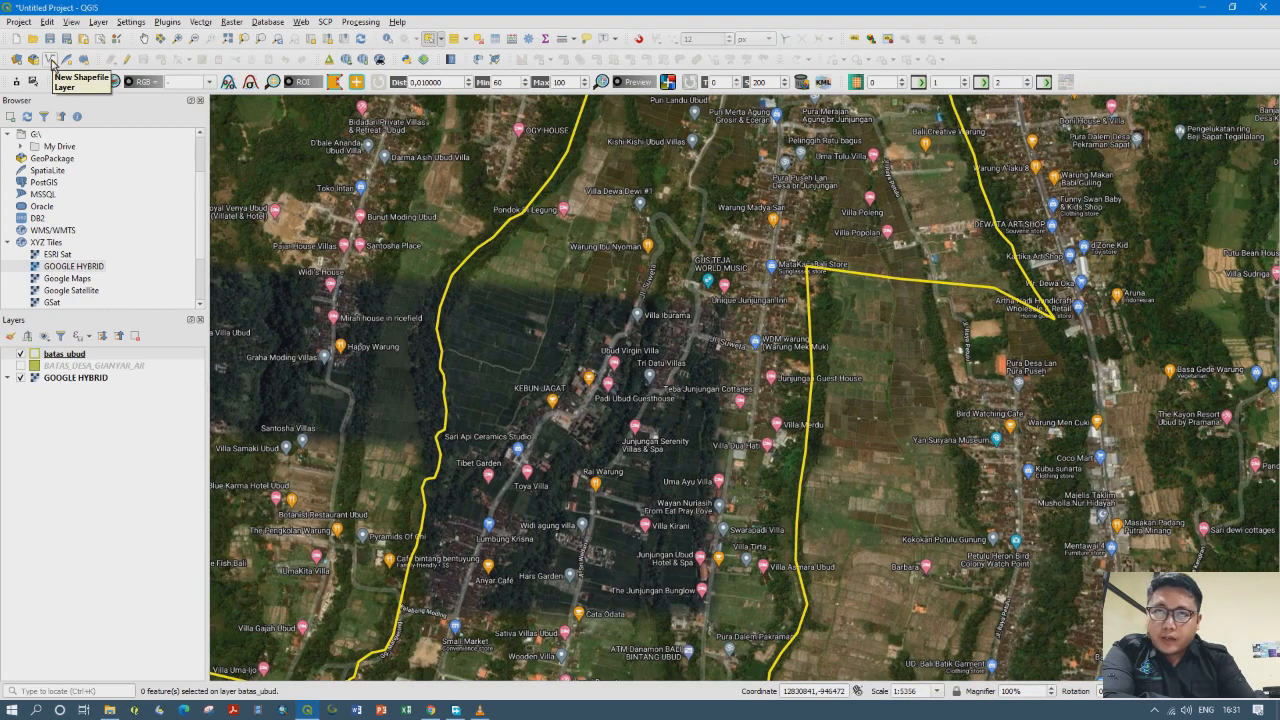
click(52, 62)
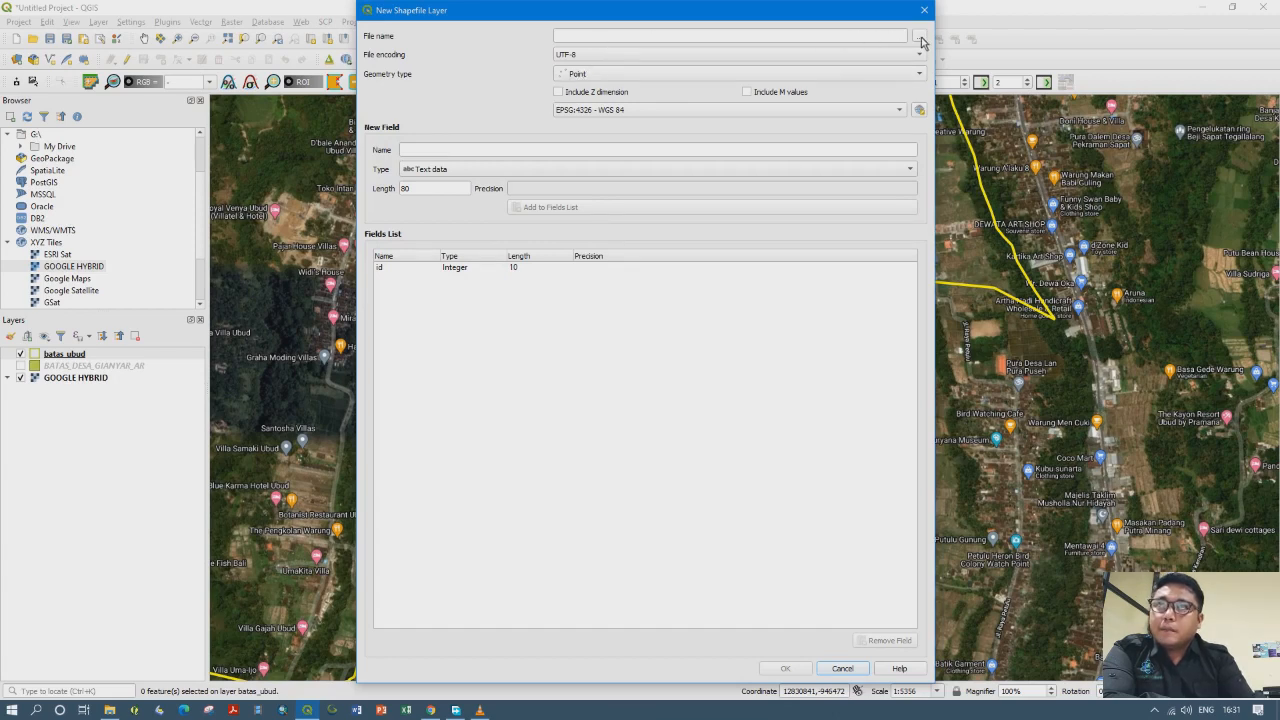
click(921, 38)
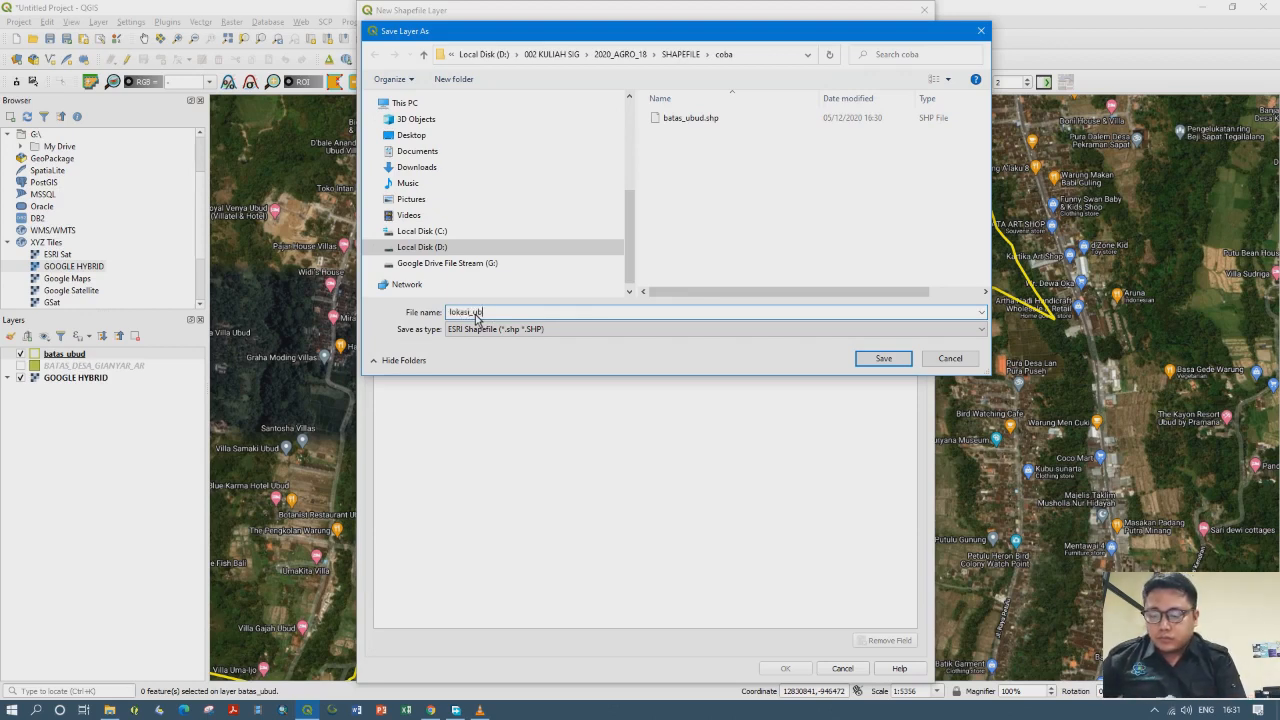
text(lokasi_ubud)
click(878, 358)
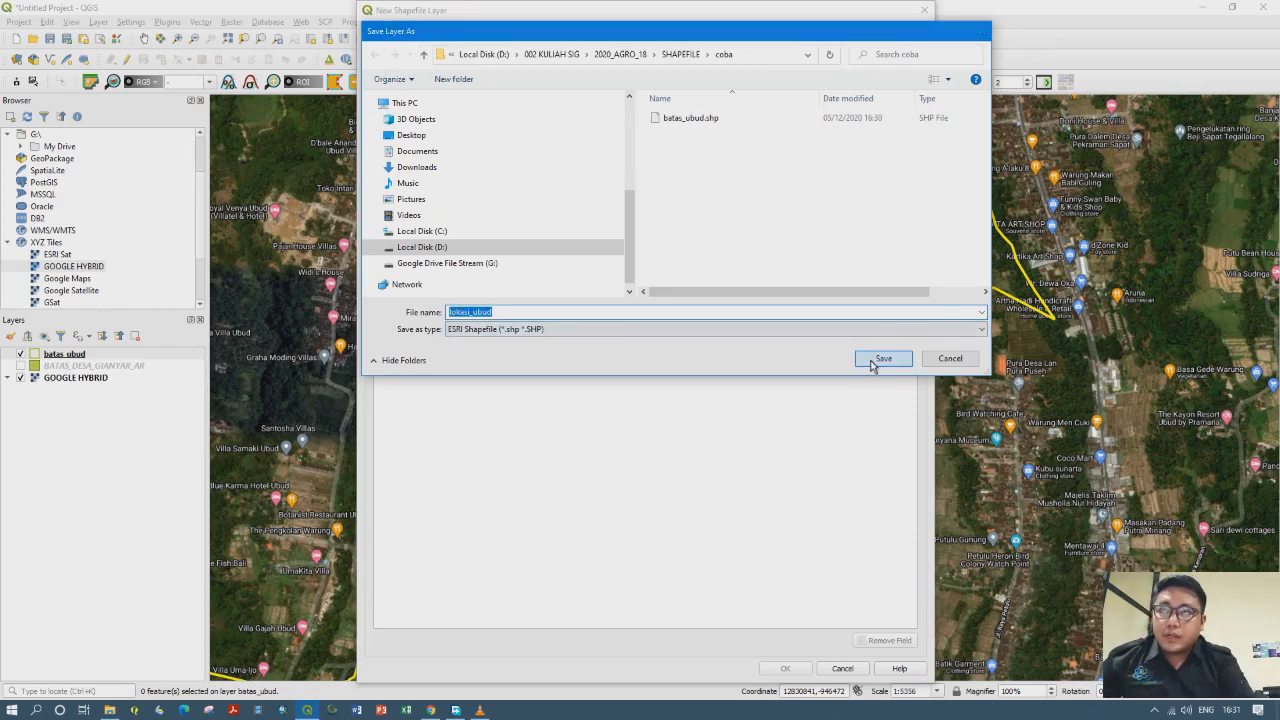
click(628, 111)
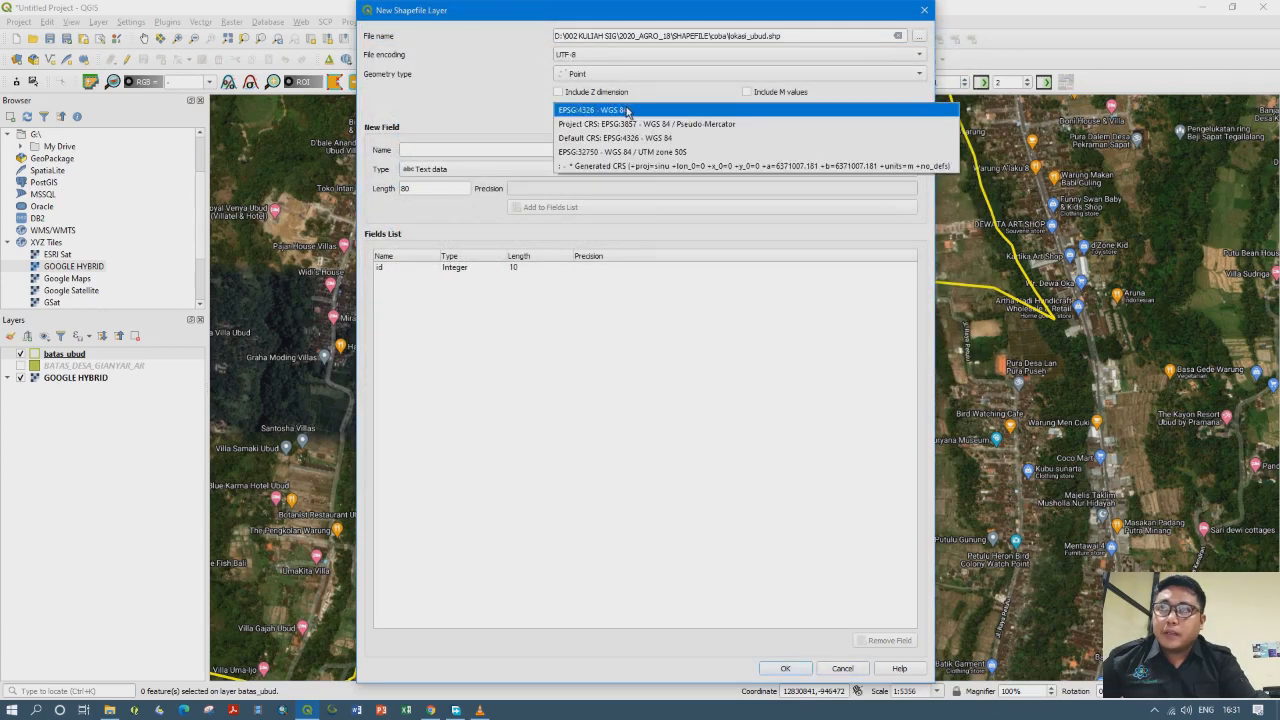
click(645, 152)
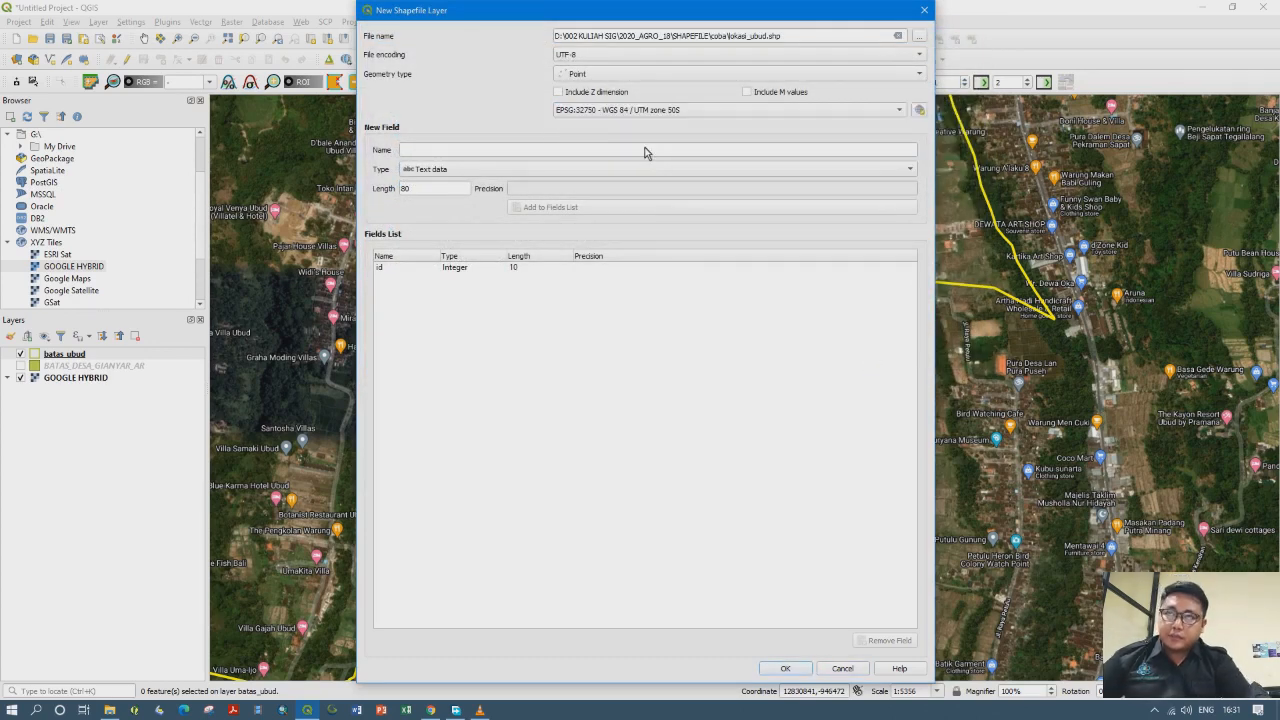
Add a text field named nama with length 80 to the new shapefile's fields
click(453, 151)
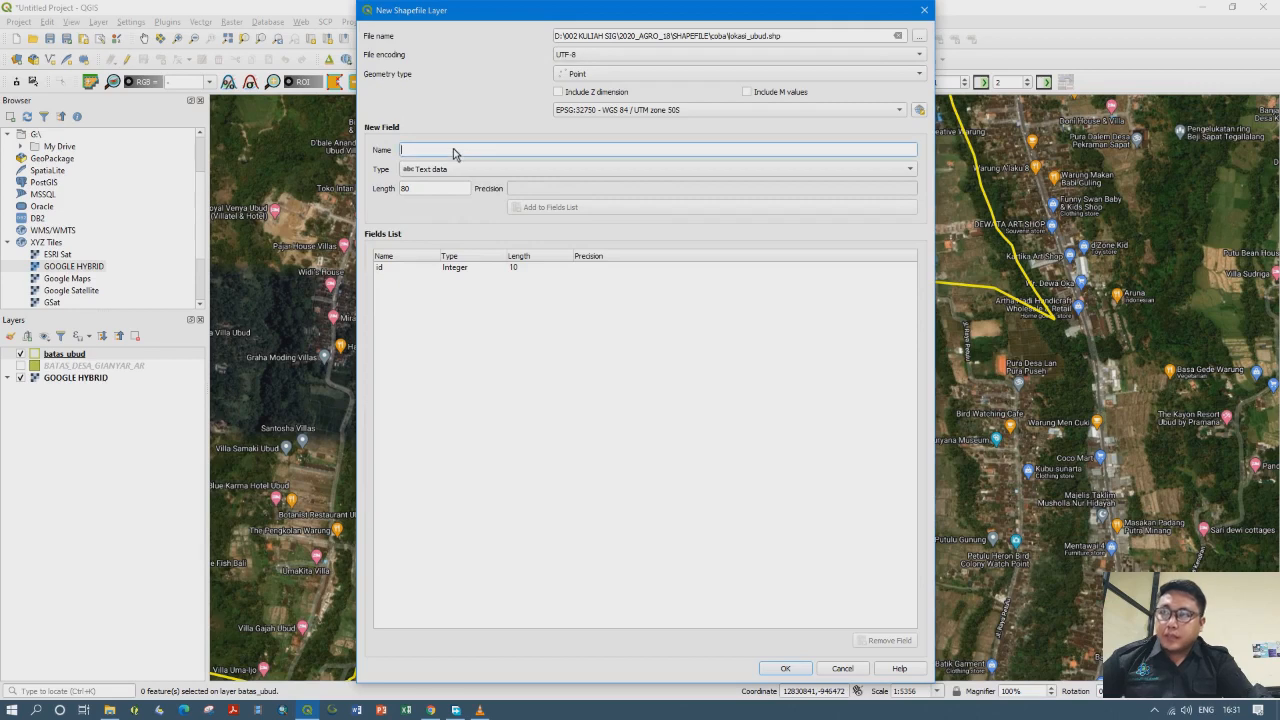
text(nama)
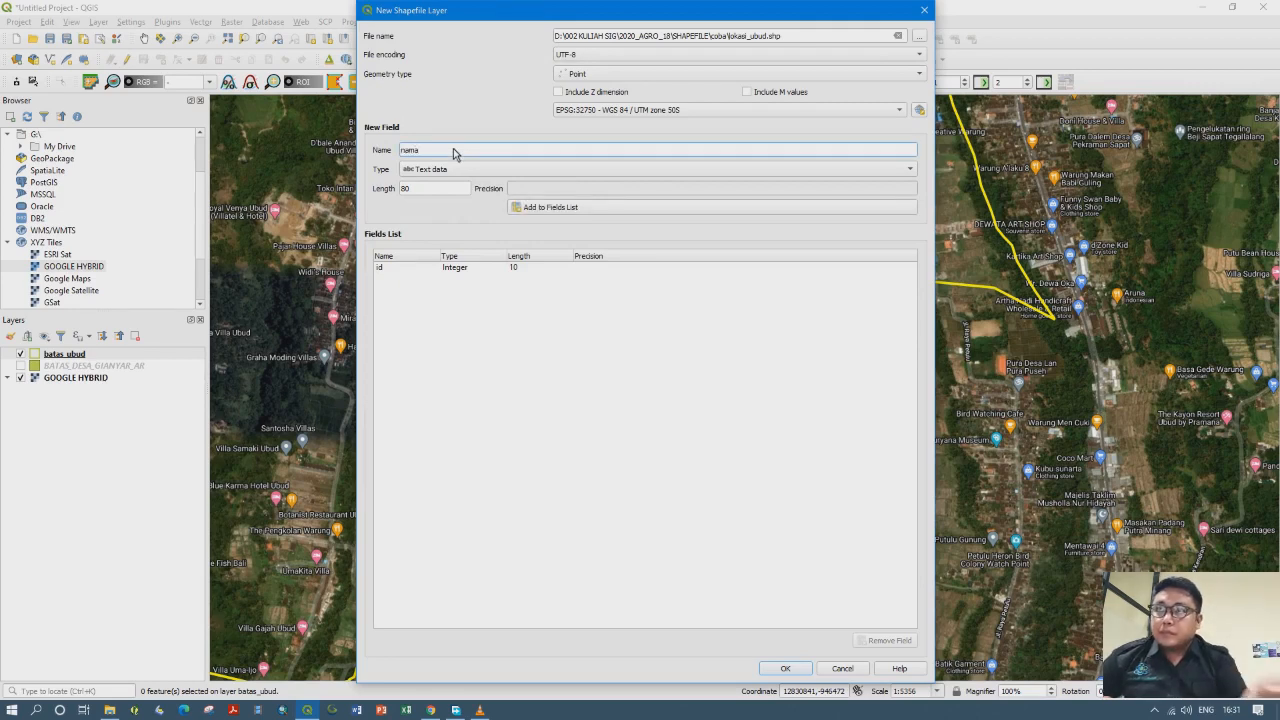
click(533, 207)
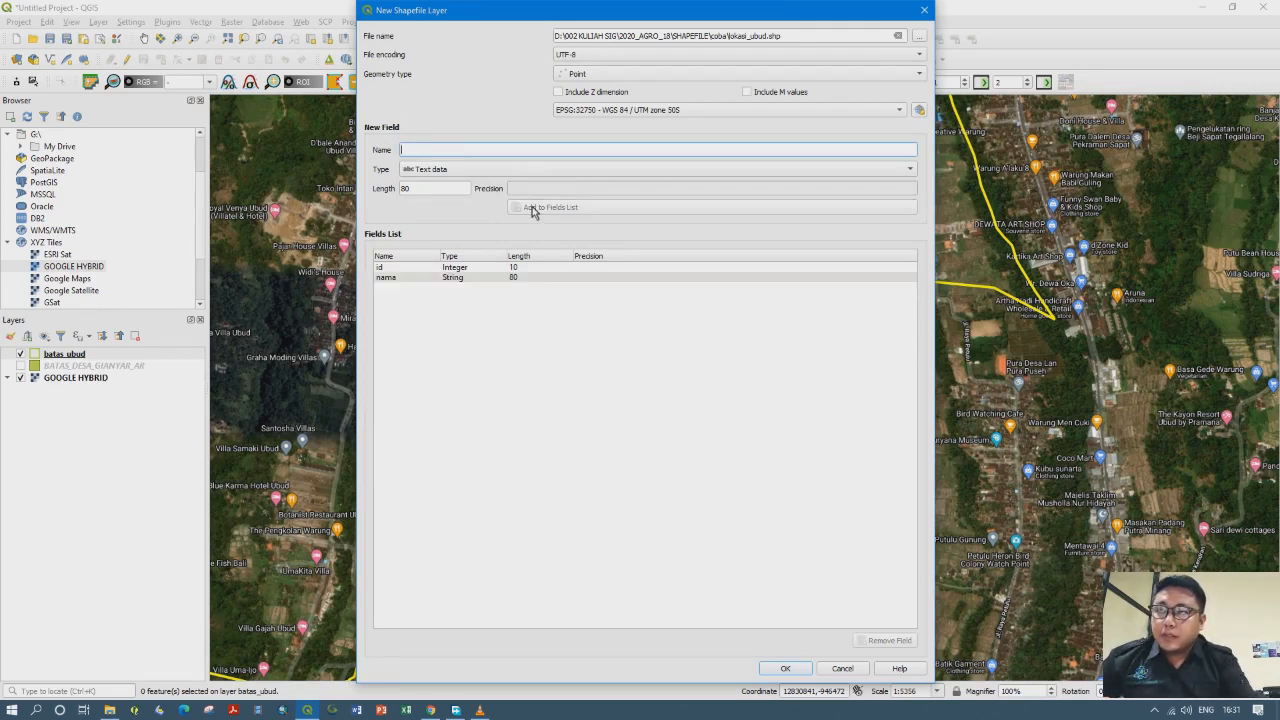
click(408, 284)
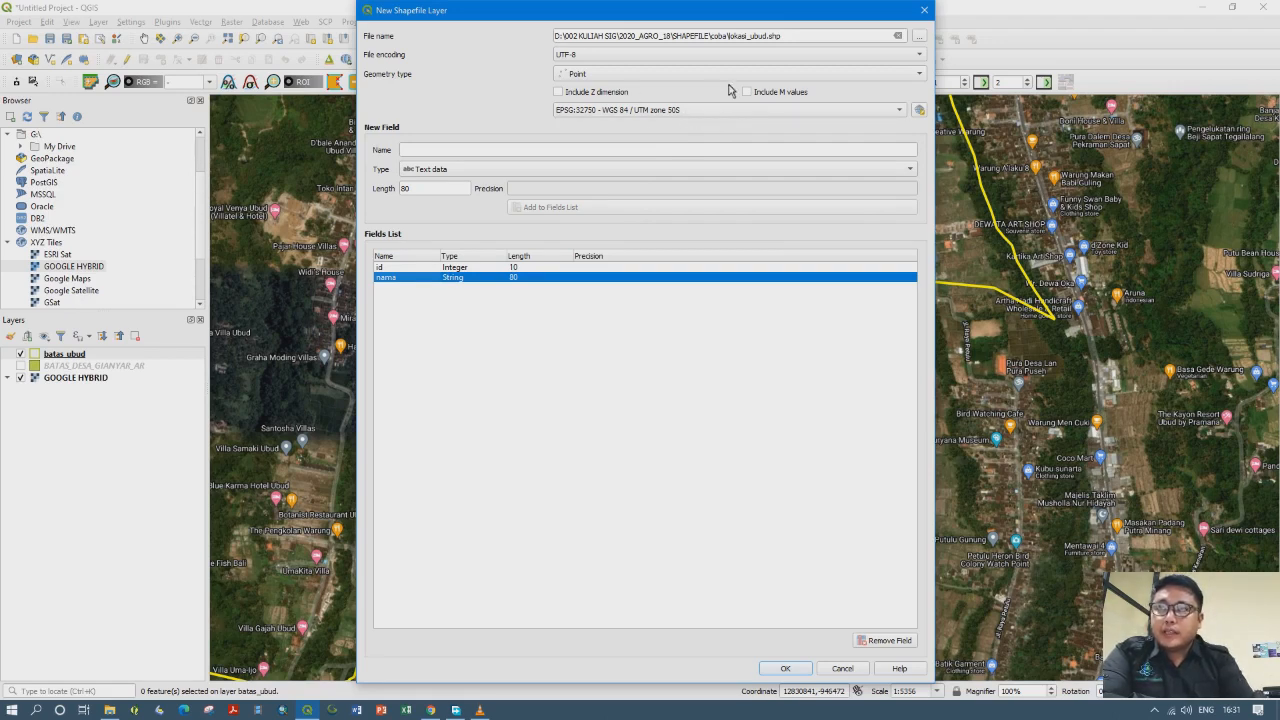
Switch to Chrome and search for images of "zona utm indonesia" in a new browser tab
click(431, 710)
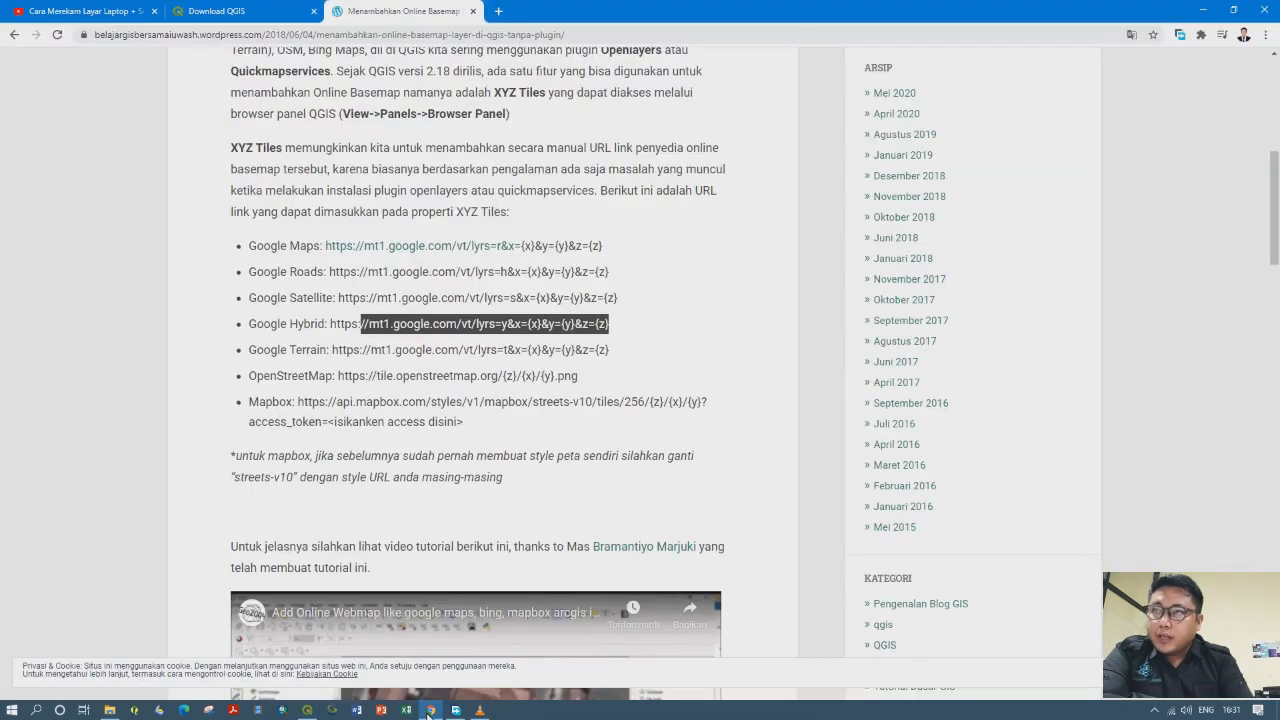
click(498, 11)
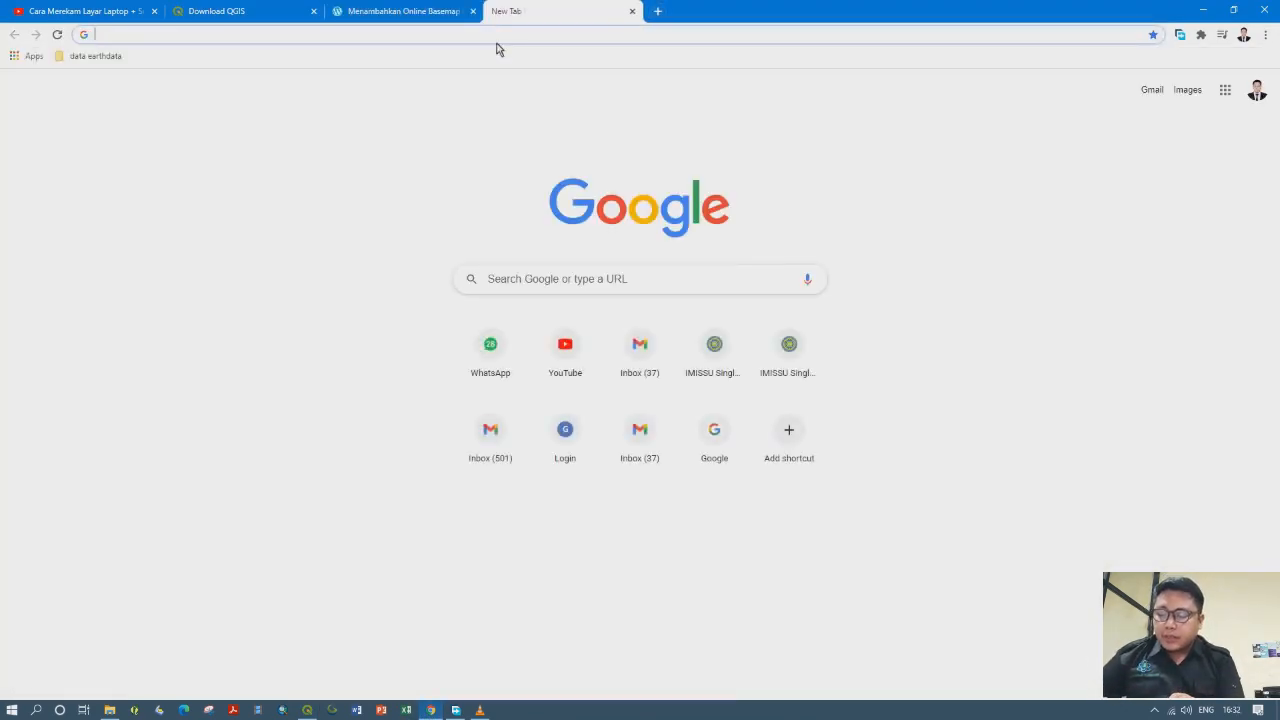
text(zona)
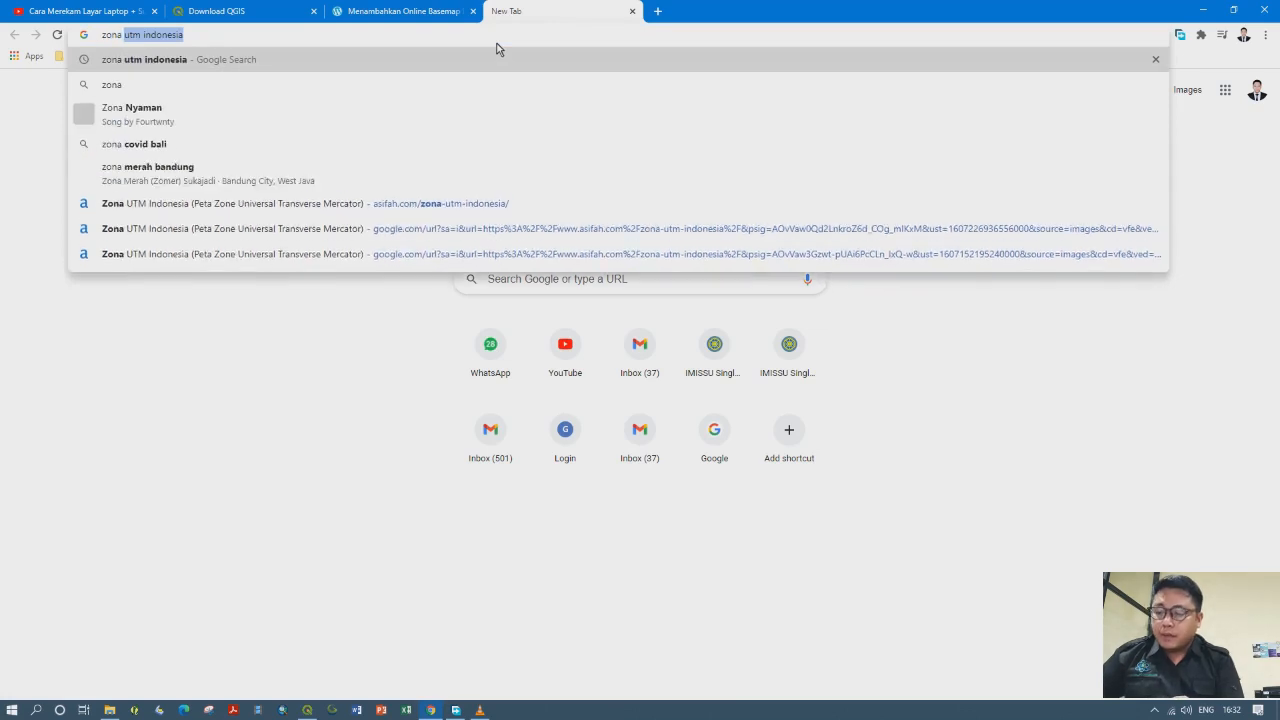
text( utm )
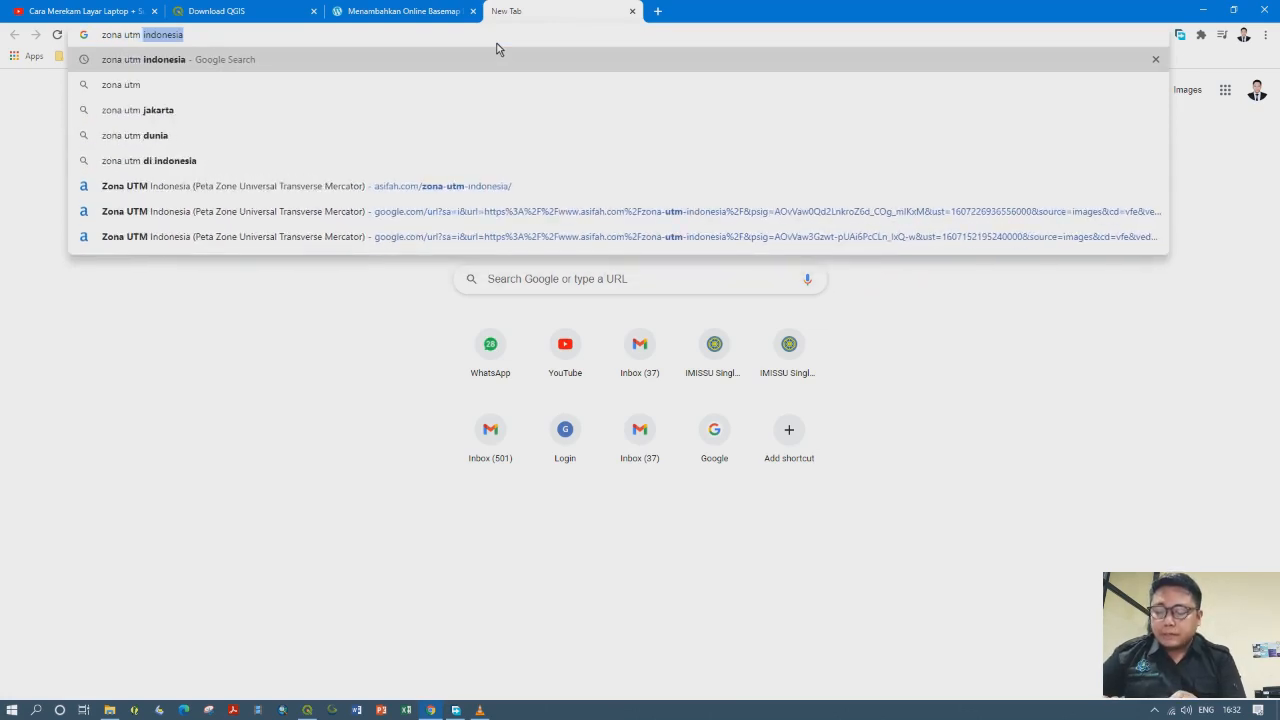
text(indonesia)
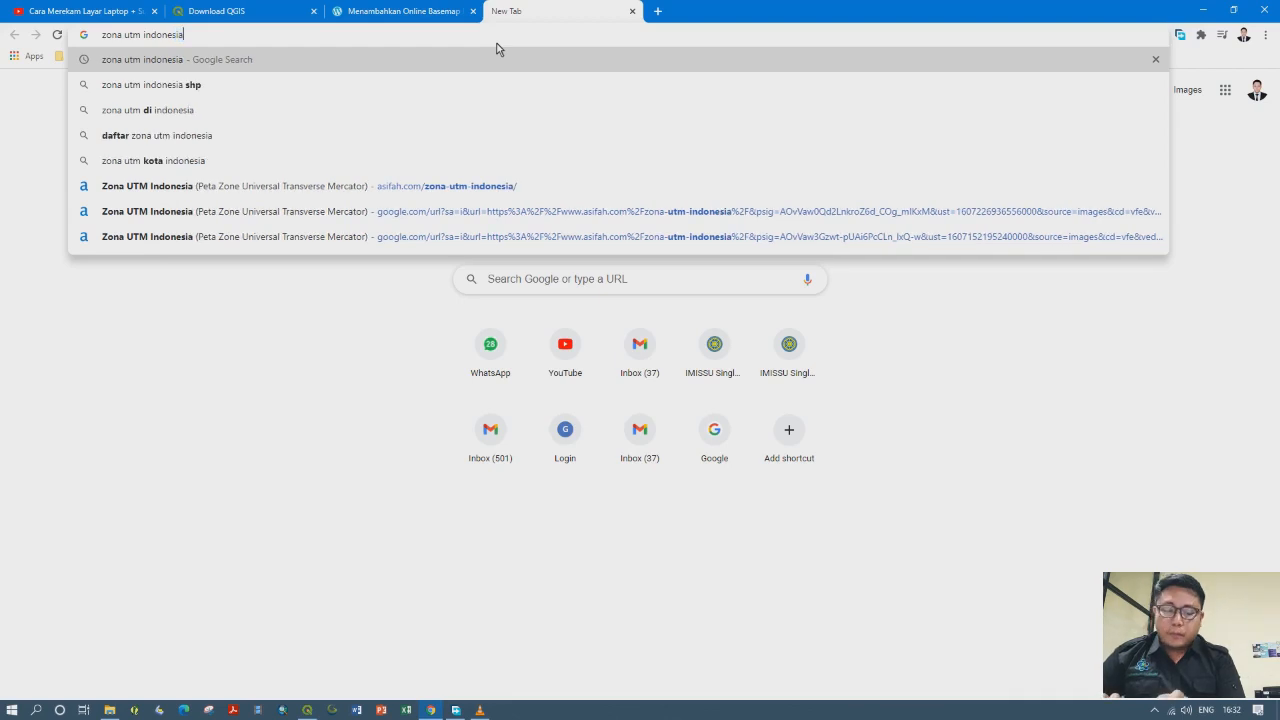
key(Return)
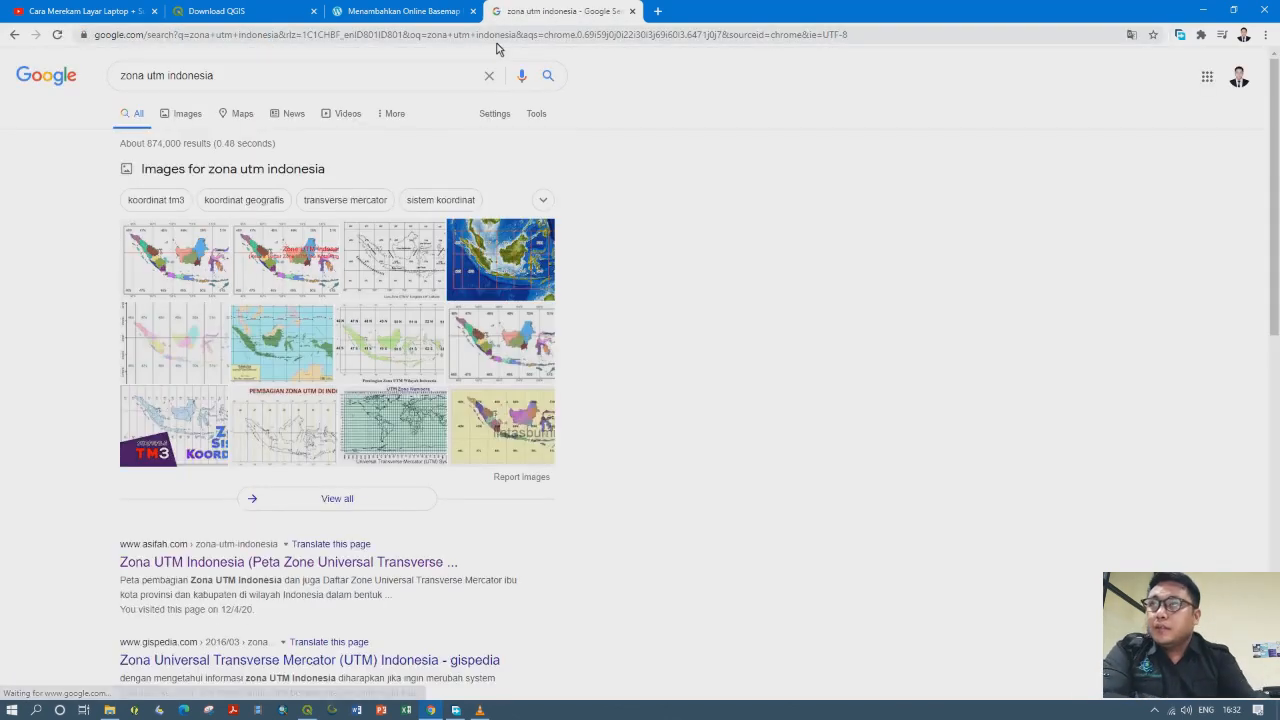
click(188, 114)
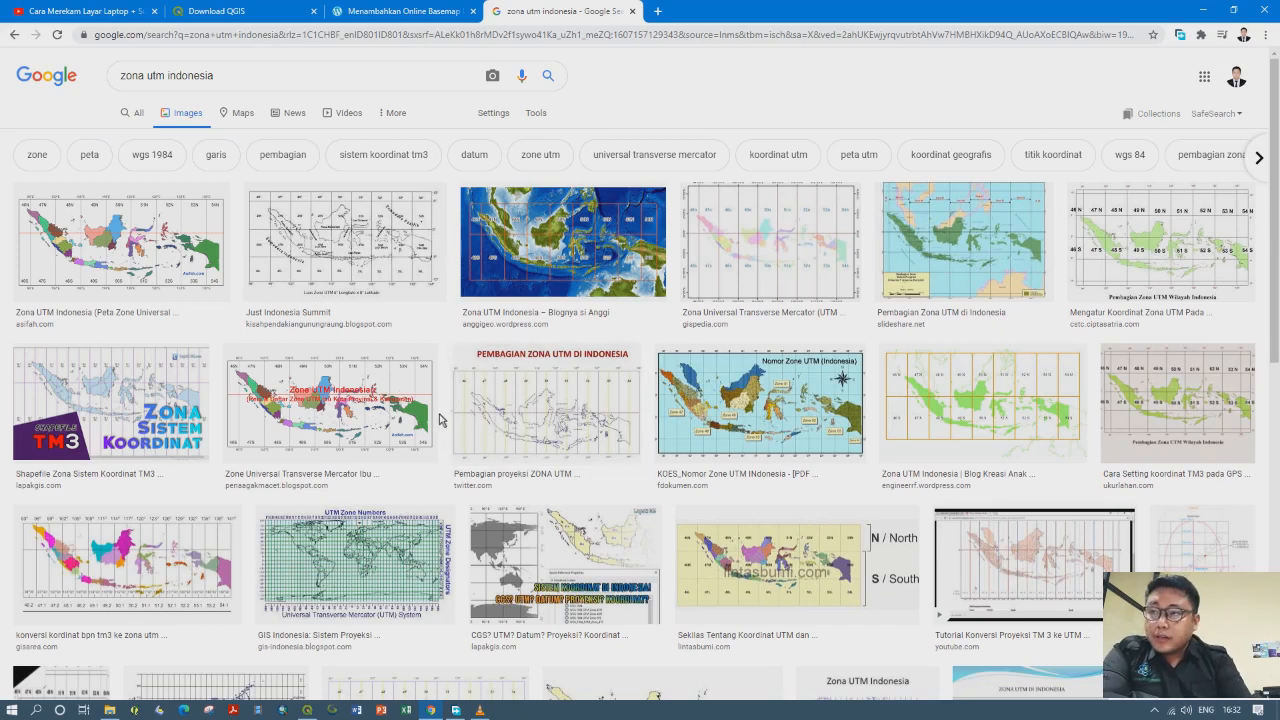
Open the source page of the Zone UTM Indonesia map and examine how the UTM zones divide Indonesia
click(406, 446)
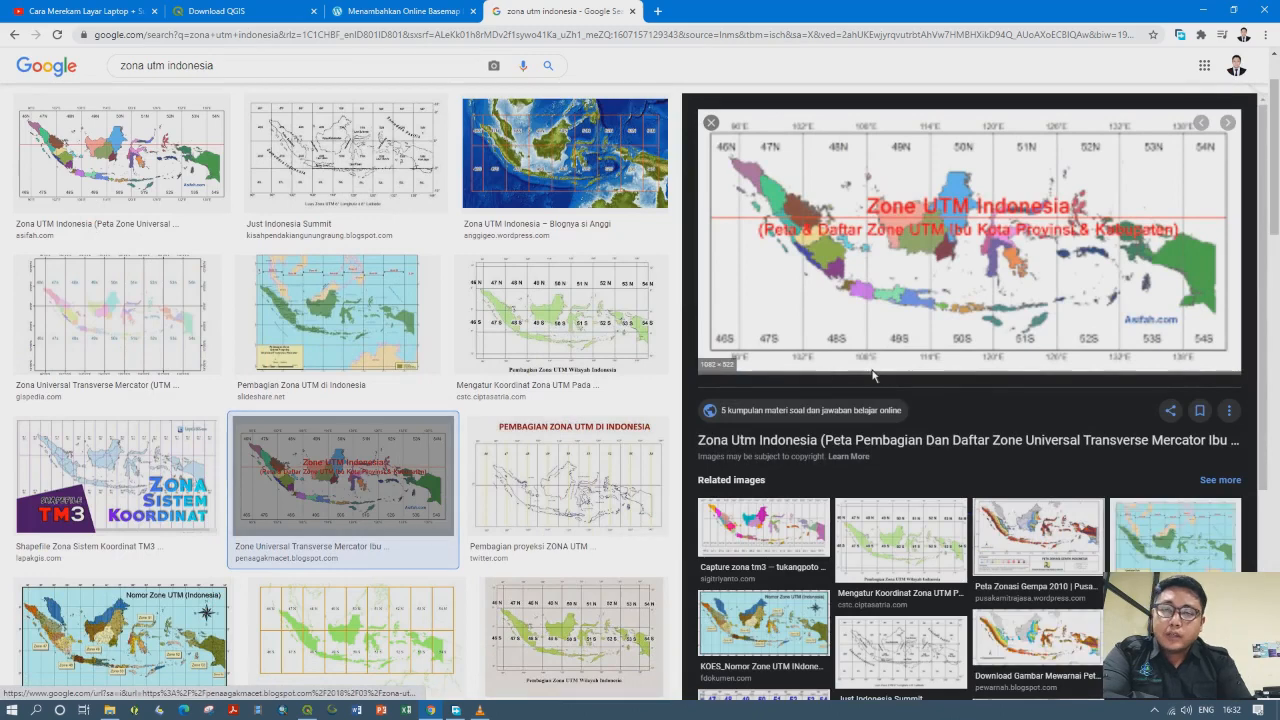
scroll(872, 375, up, 1)
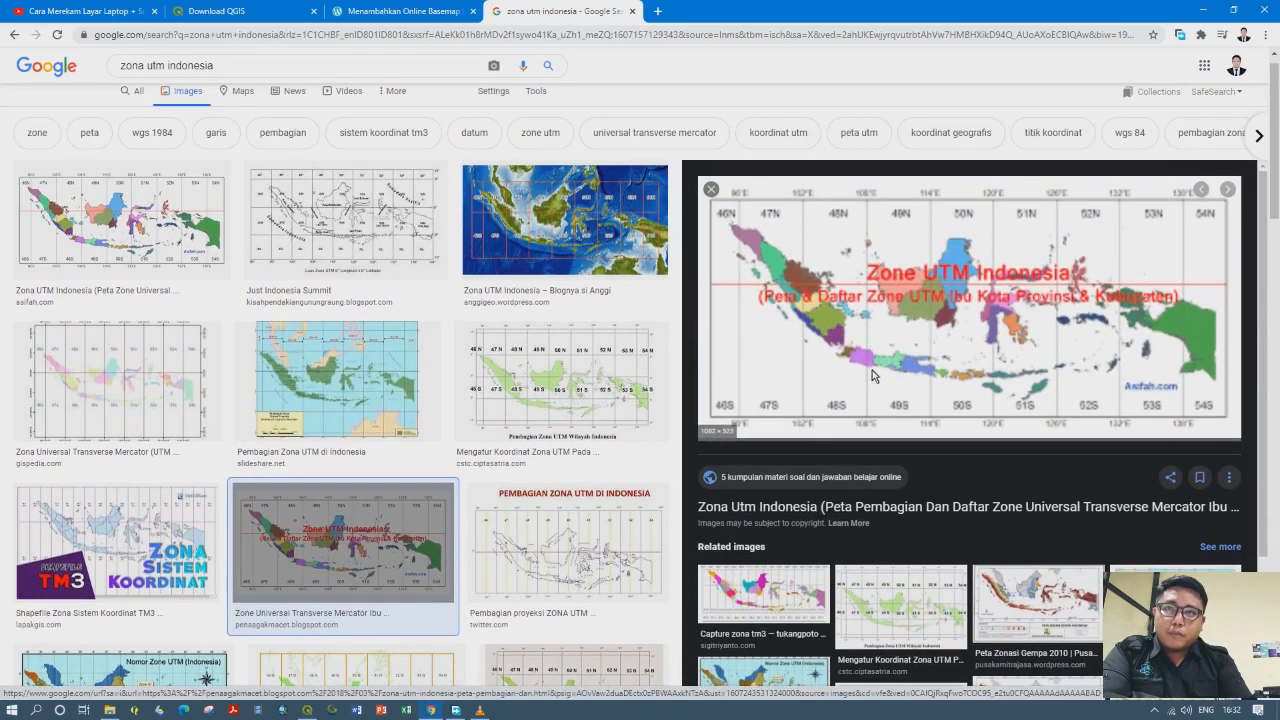
click(942, 382)
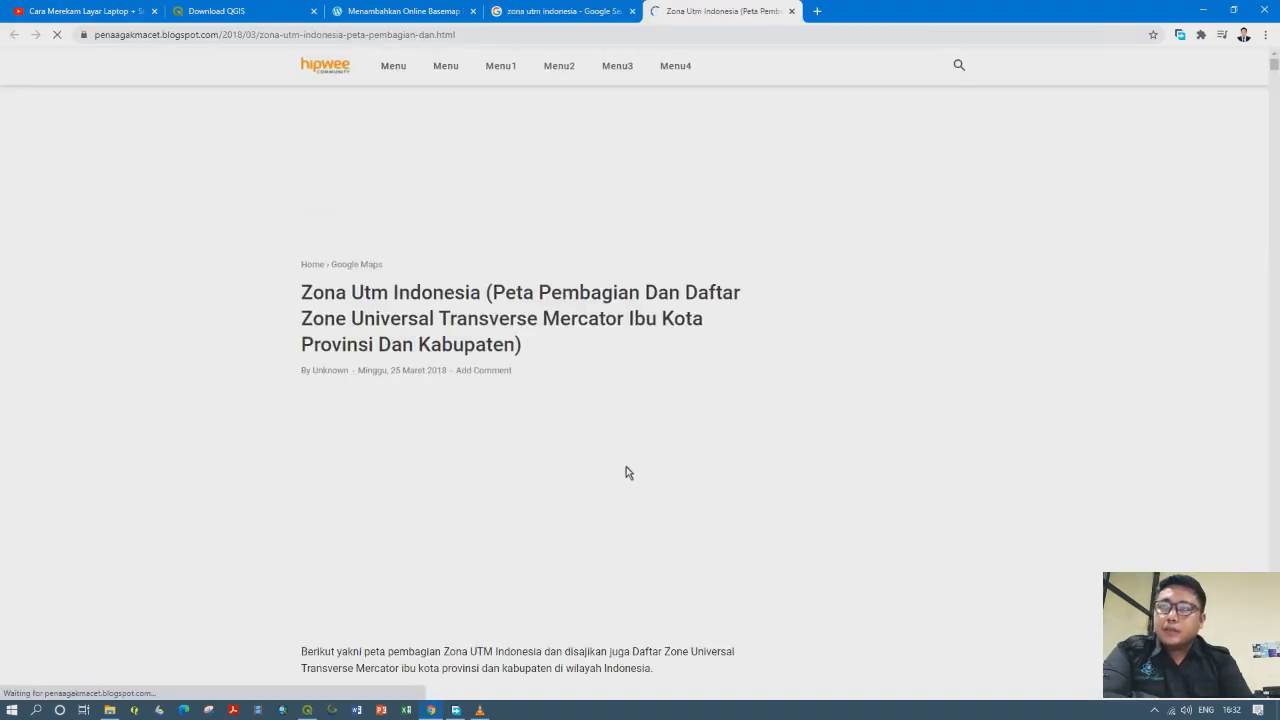
scroll(626, 473, down, 13)
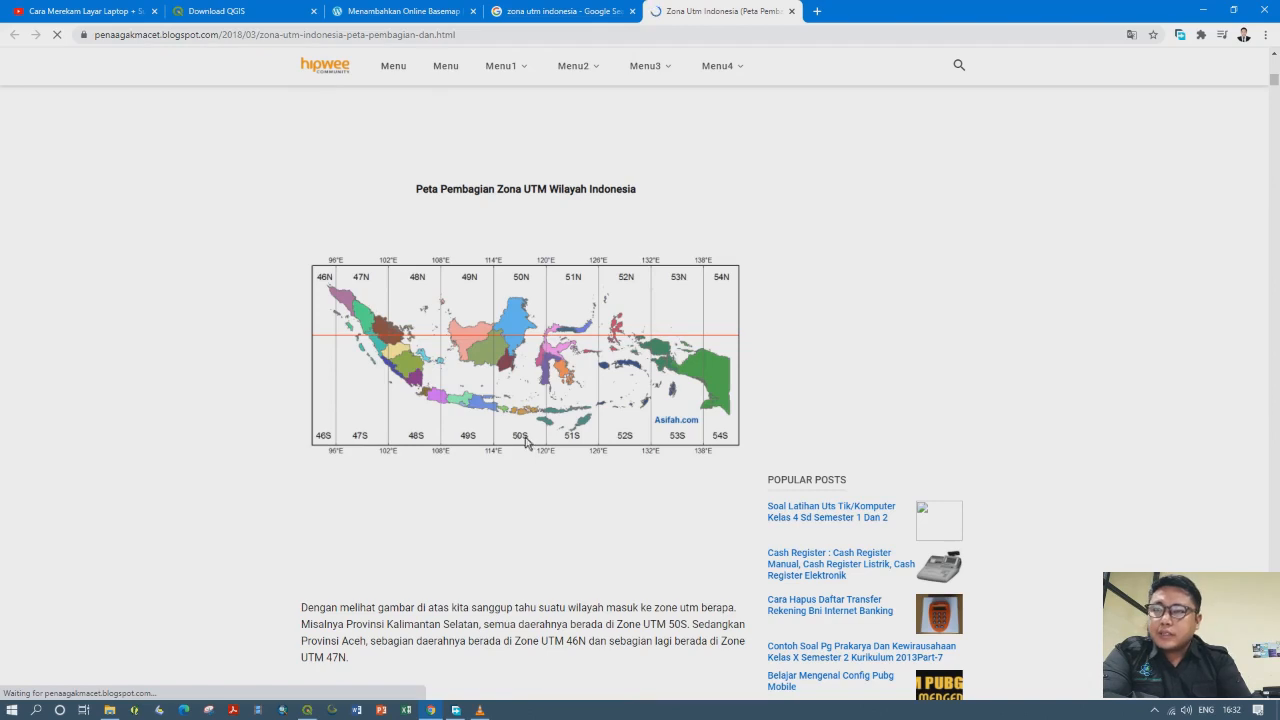
scroll(530, 445, up, 1)
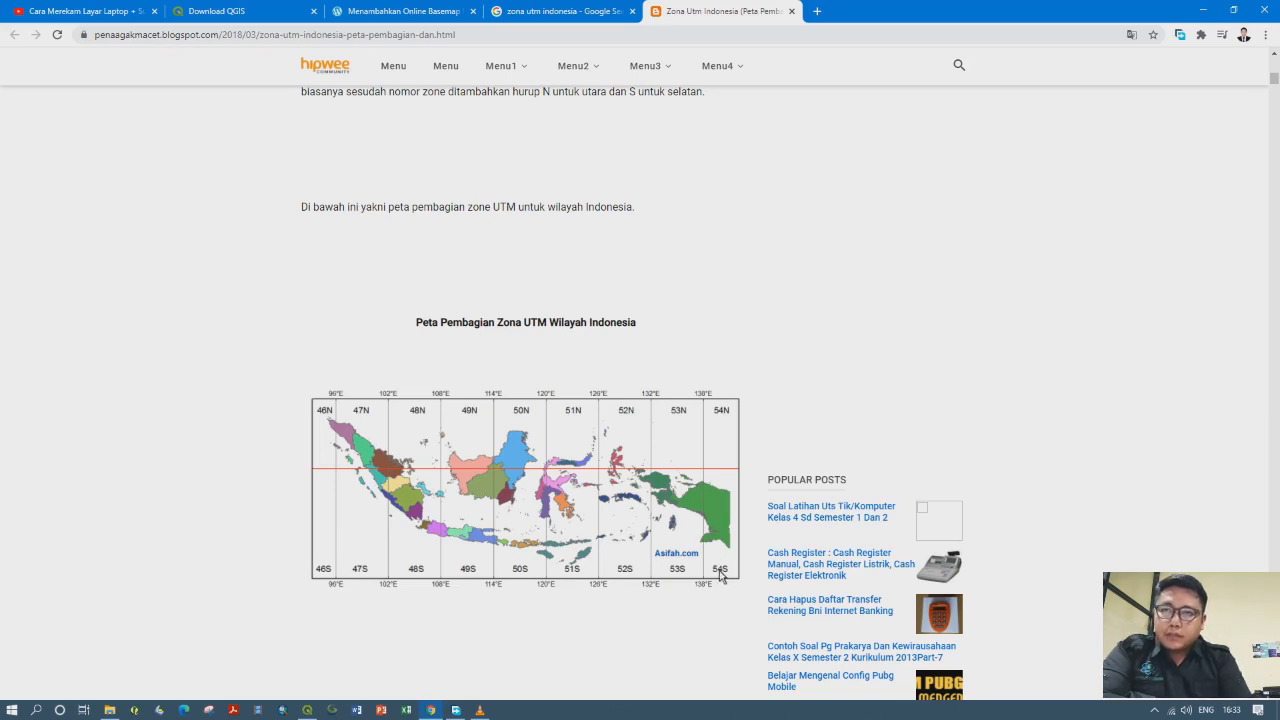
scroll(628, 558, down, 4)
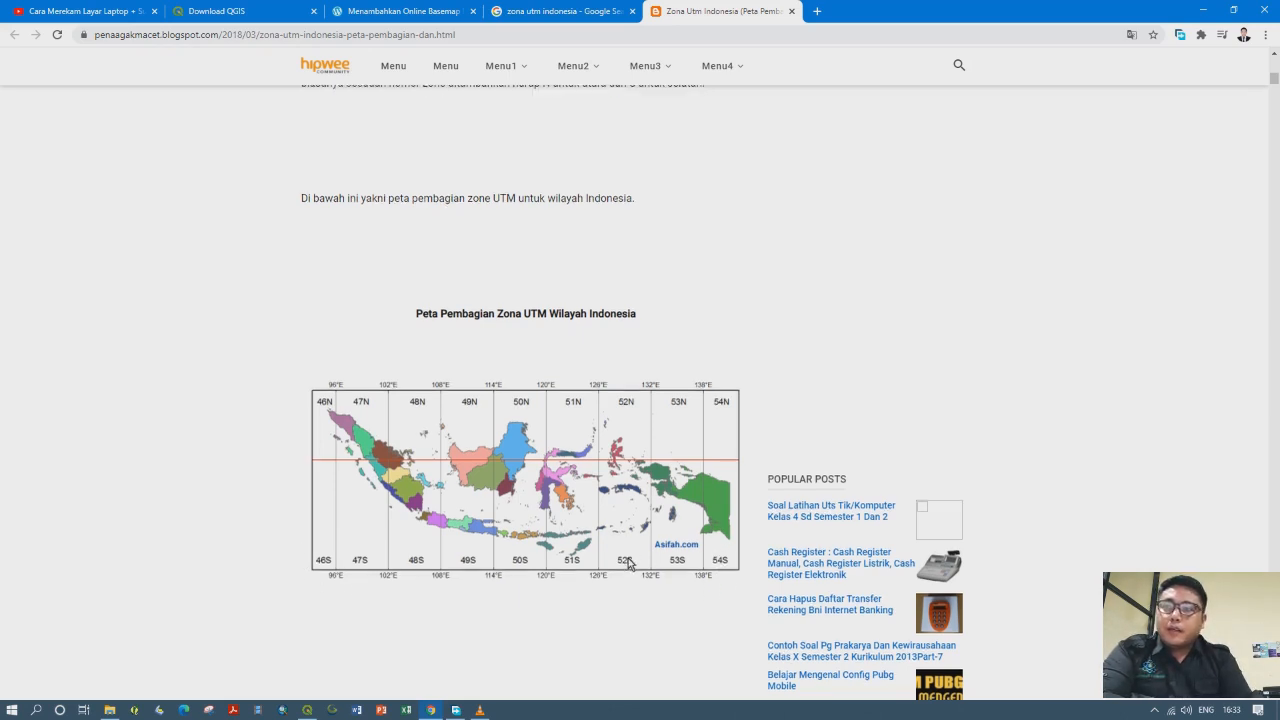
scroll(628, 558, up, 4)
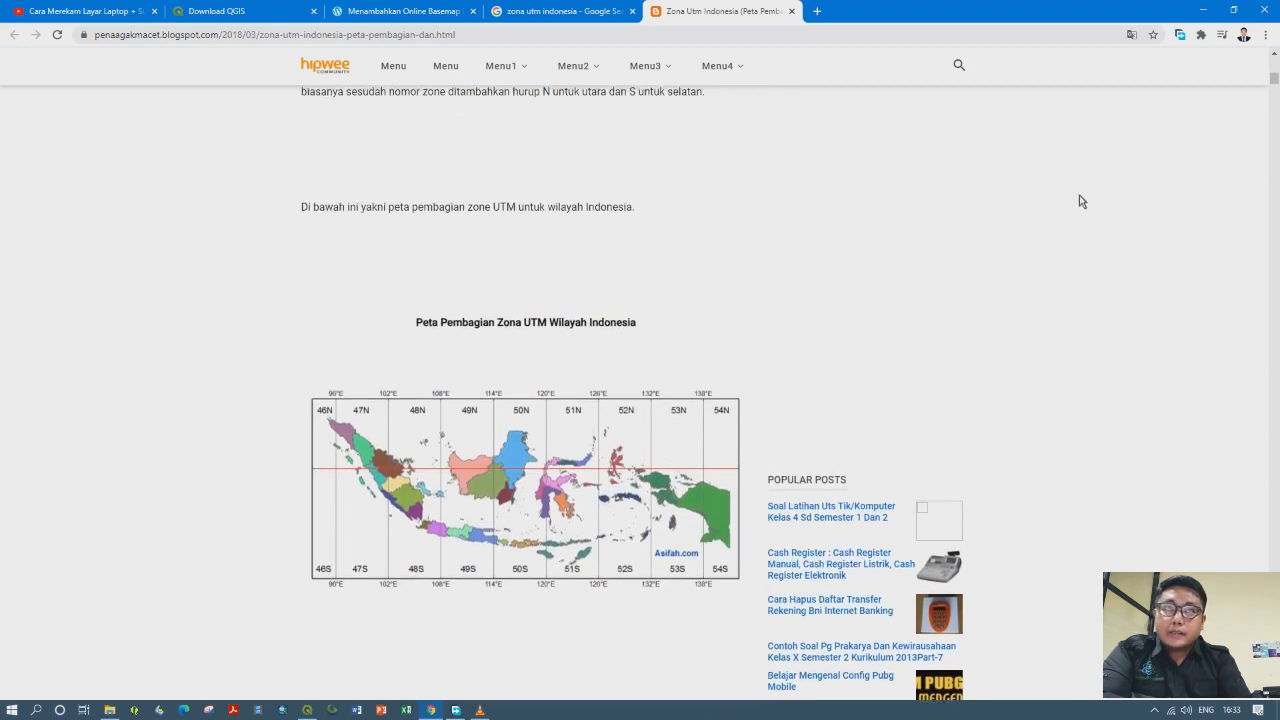
Return to QGIS and create the lokasi_ubud point layer with the configured shapefile settings
click(1205, 15)
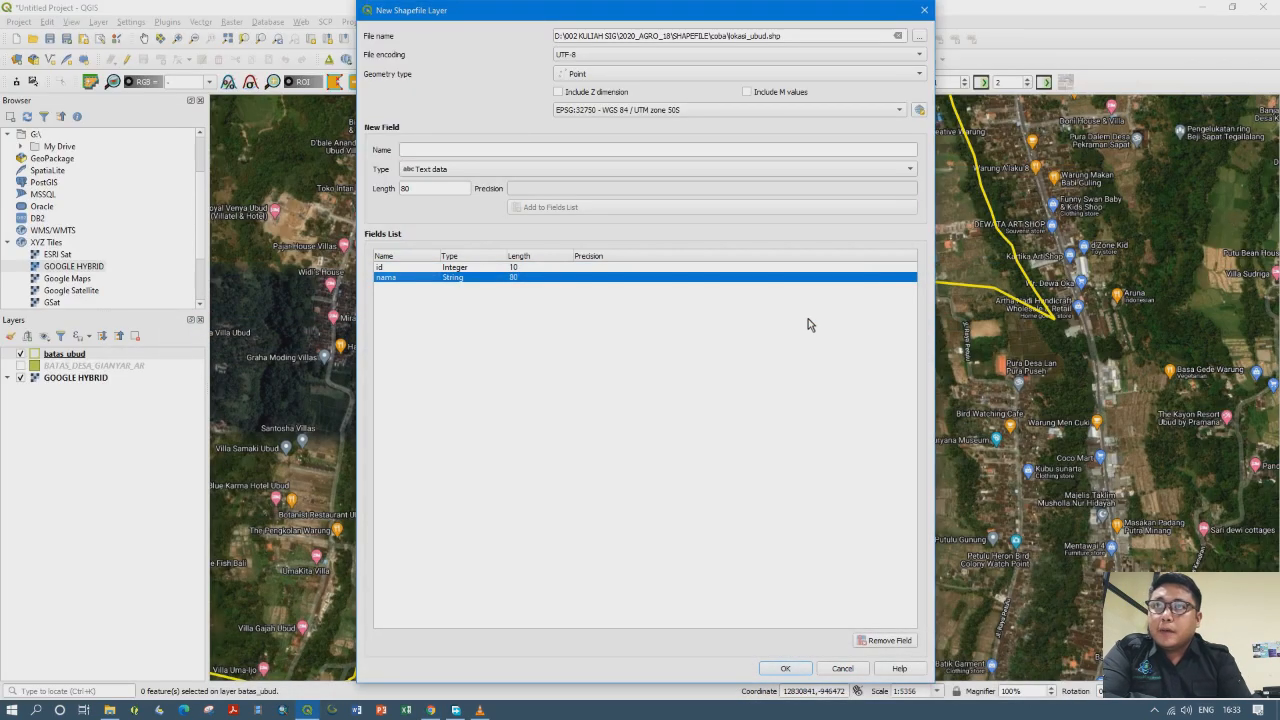
click(783, 669)
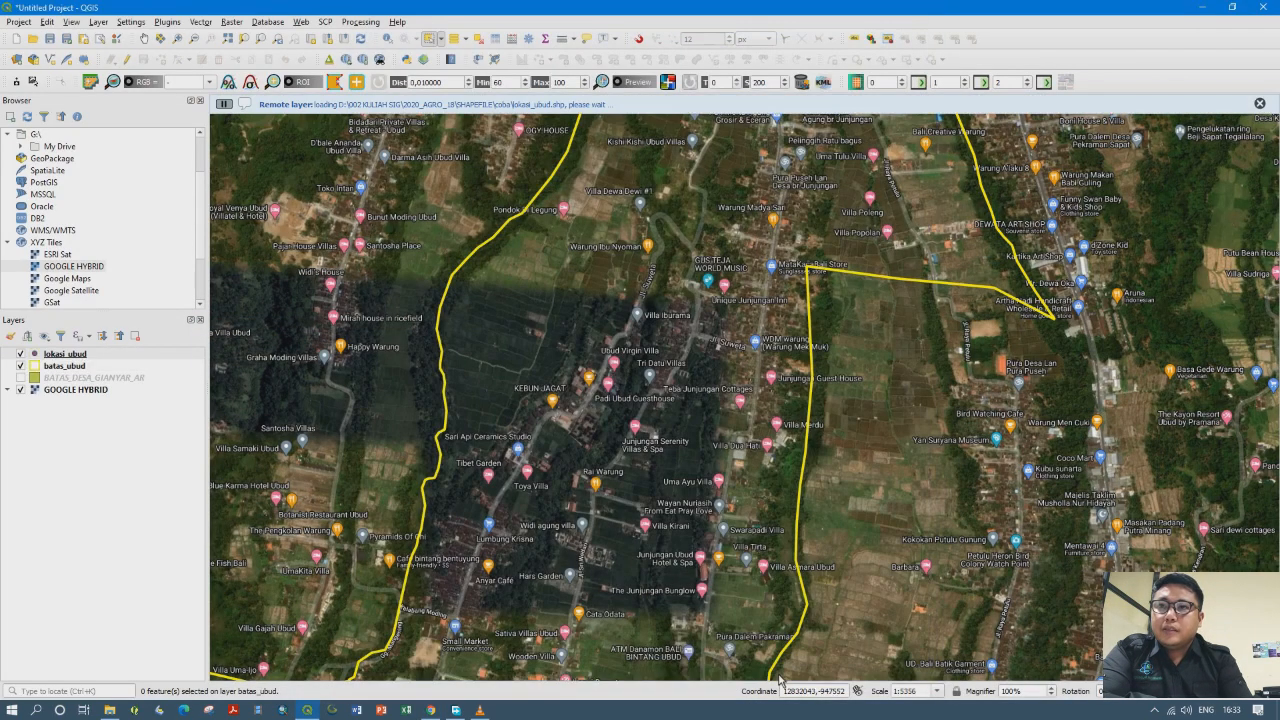
click(68, 367)
click(68, 358)
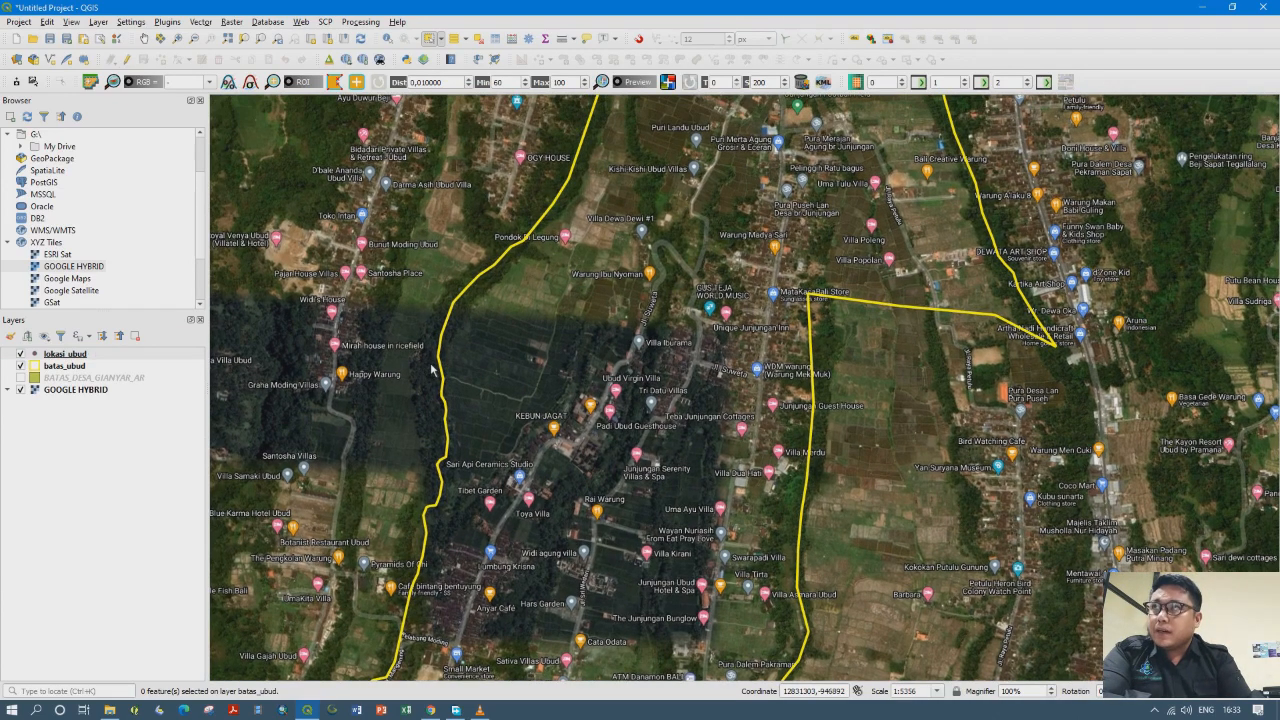
click(50, 60)
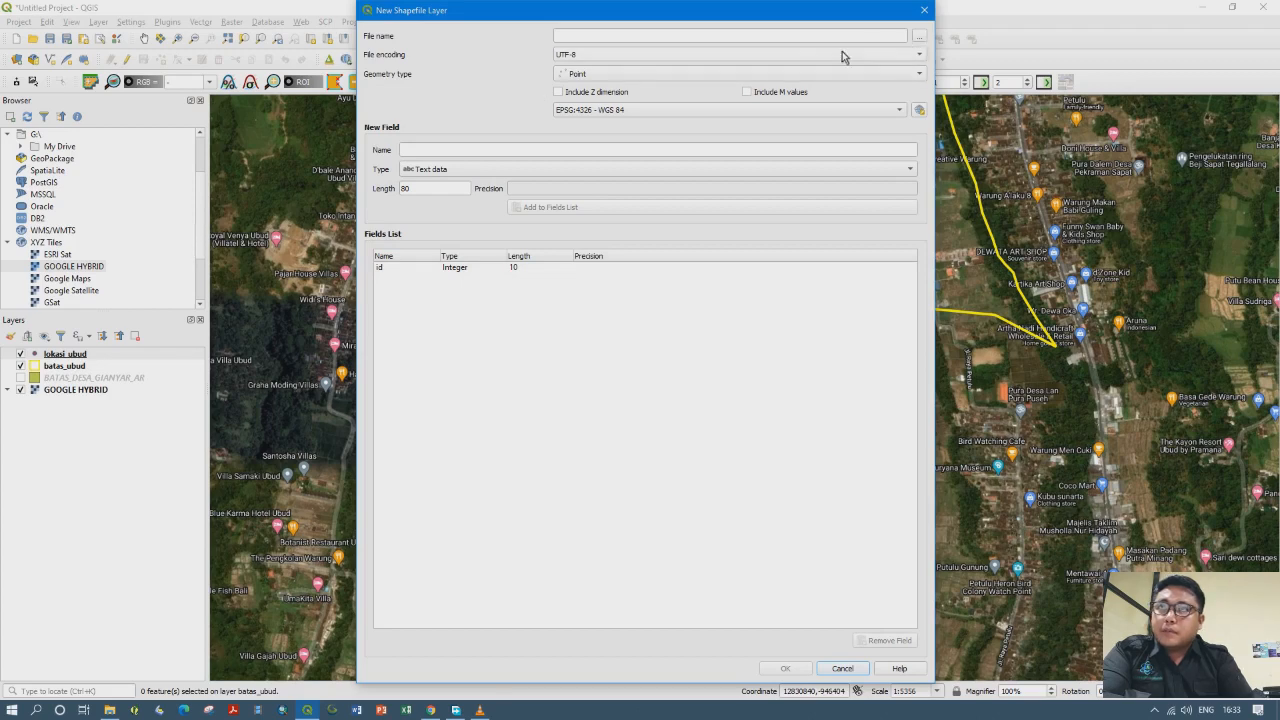
click(677, 74)
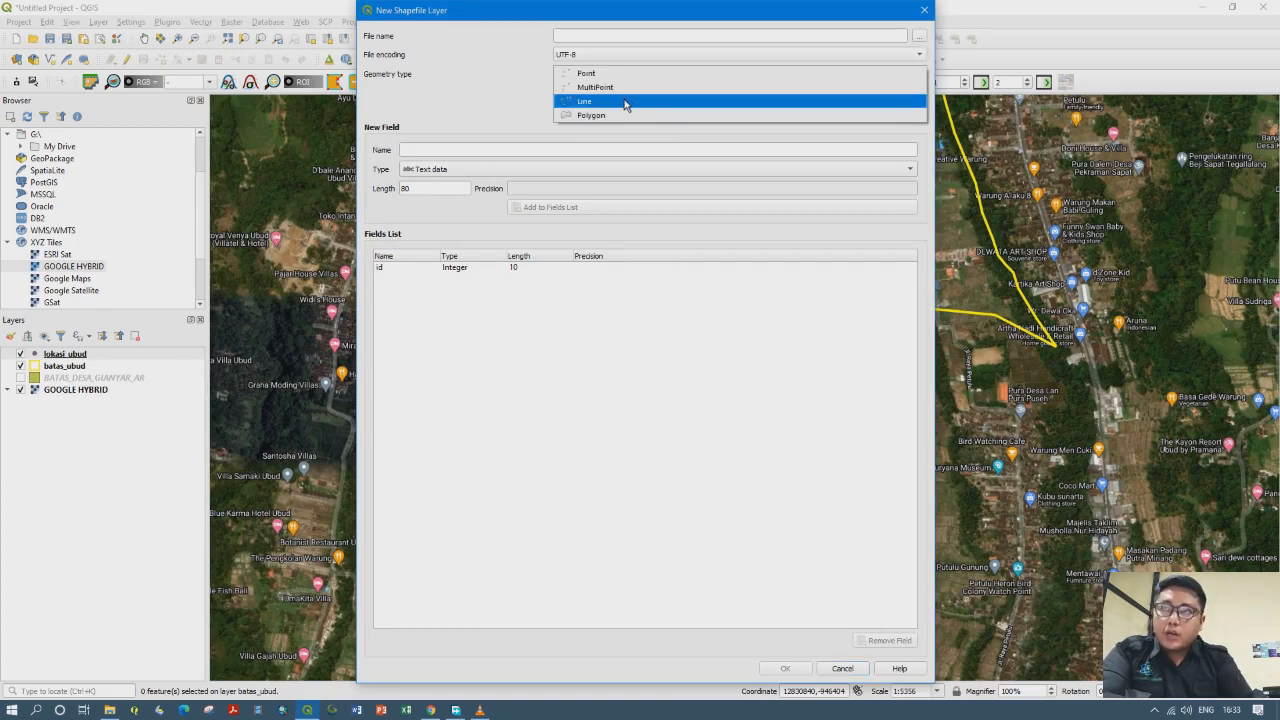
click(508, 102)
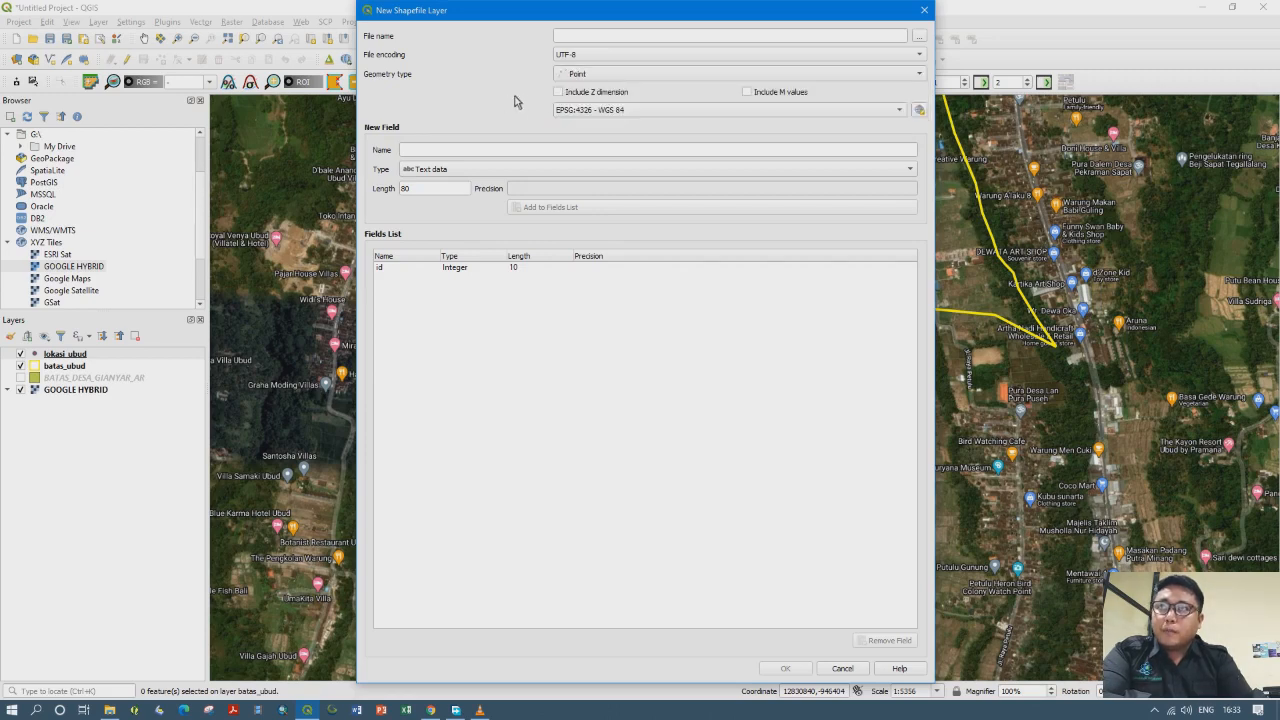
click(610, 110)
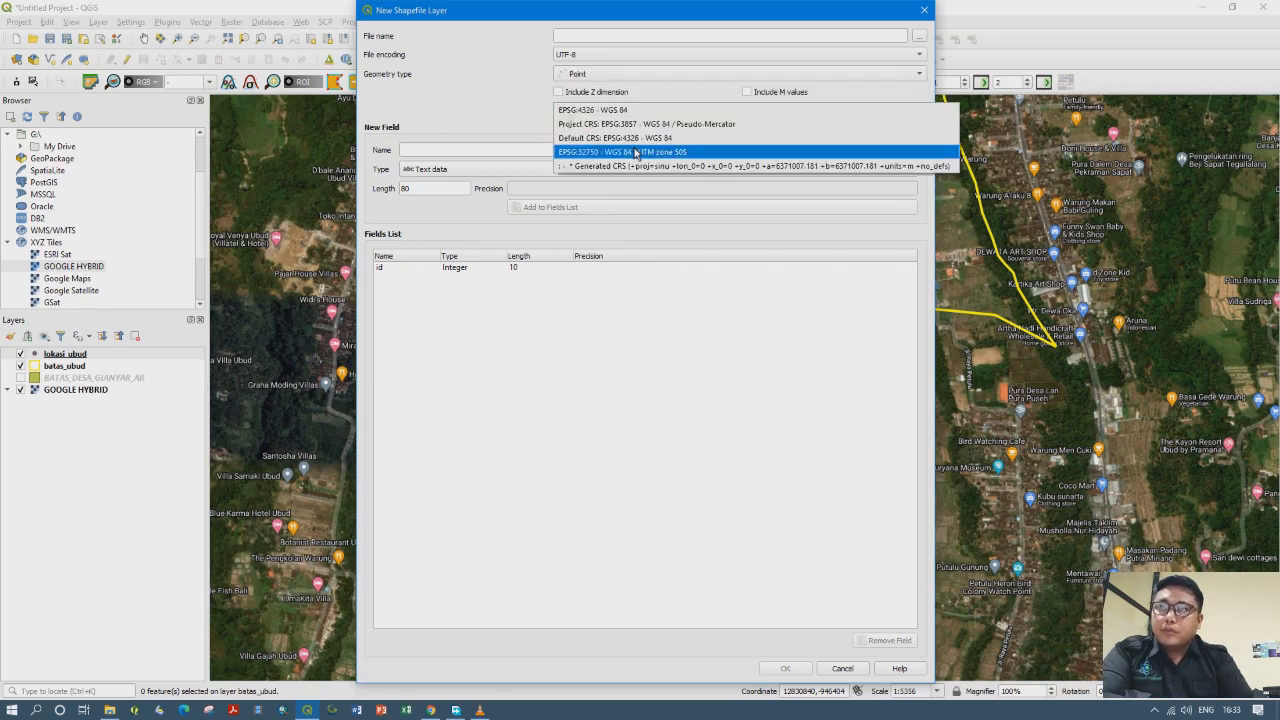
click(925, 12)
click(925, 12)
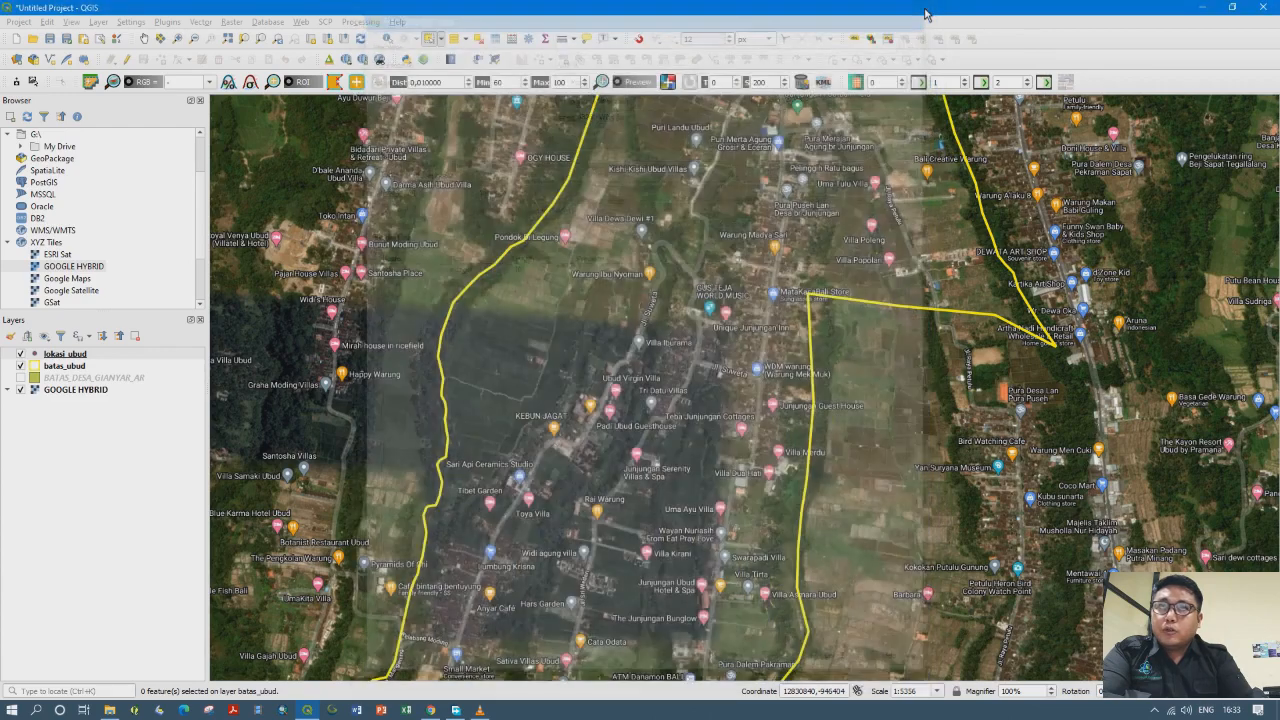
Select the lokasi_ubud layer as the active layer
click(106, 357)
right_click(106, 357)
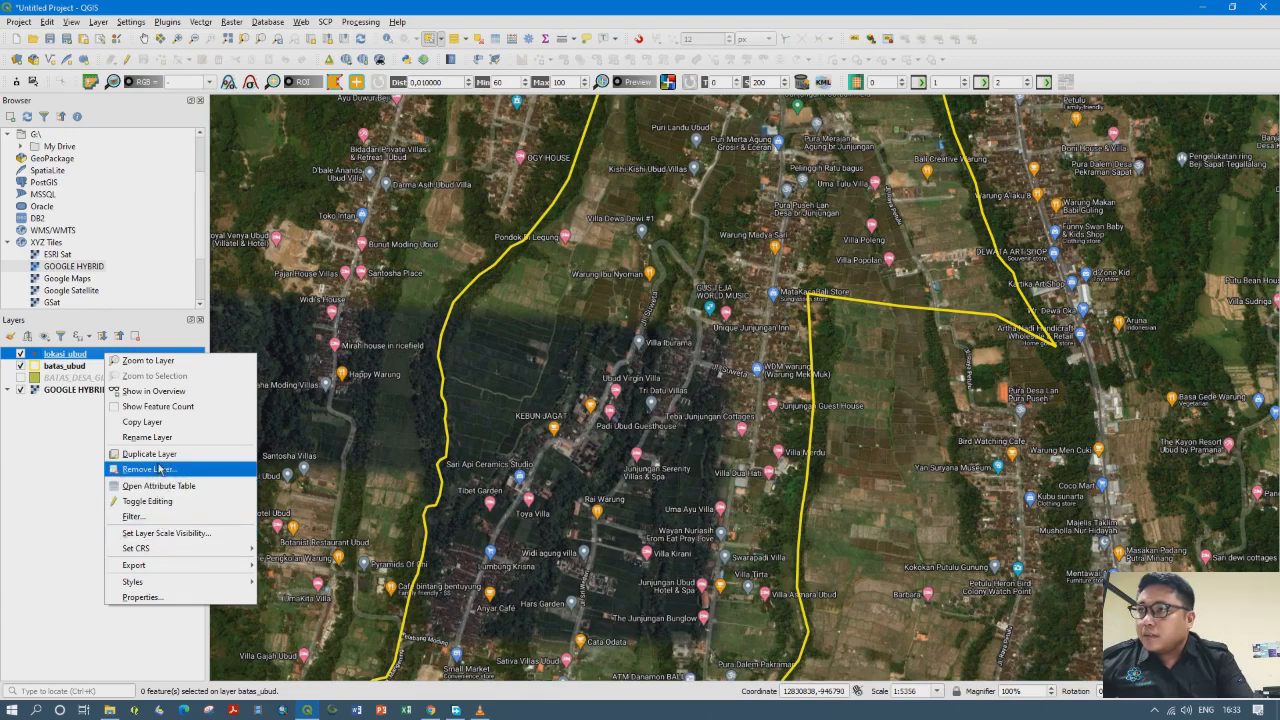
click(90, 443)
click(79, 358)
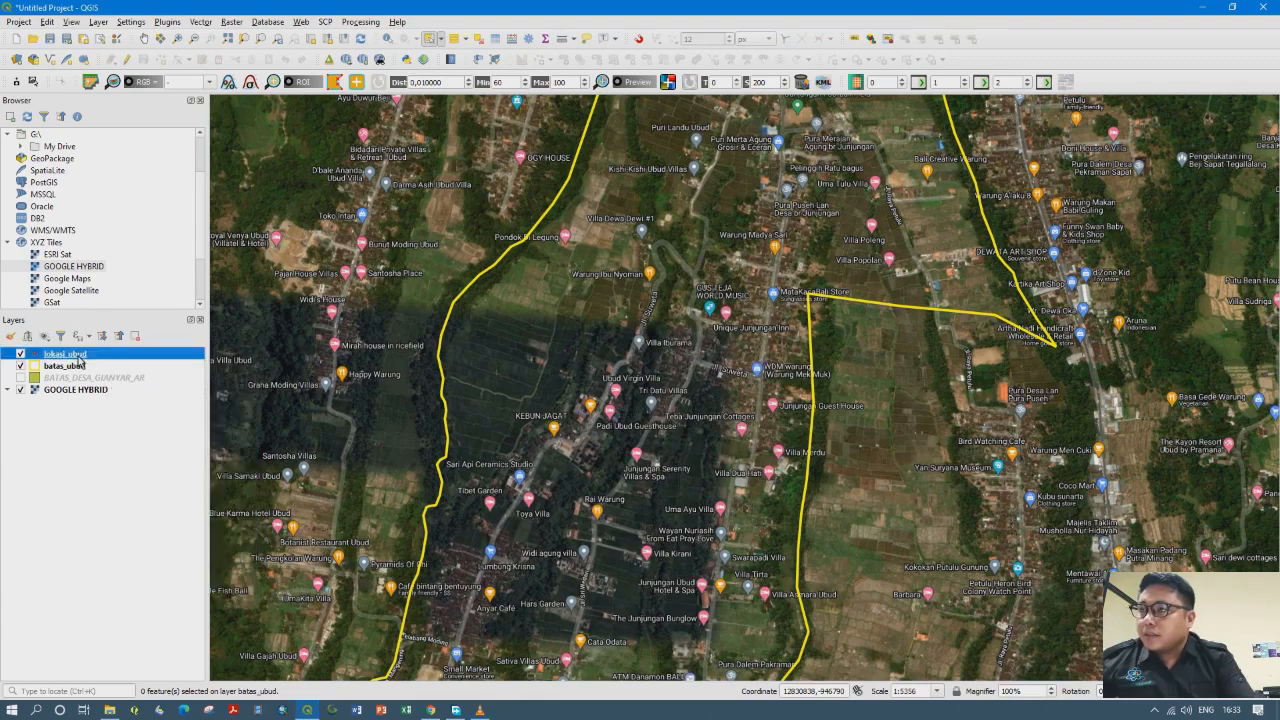
Remove the lokasi_ubud layer from the project
right_click(80, 361)
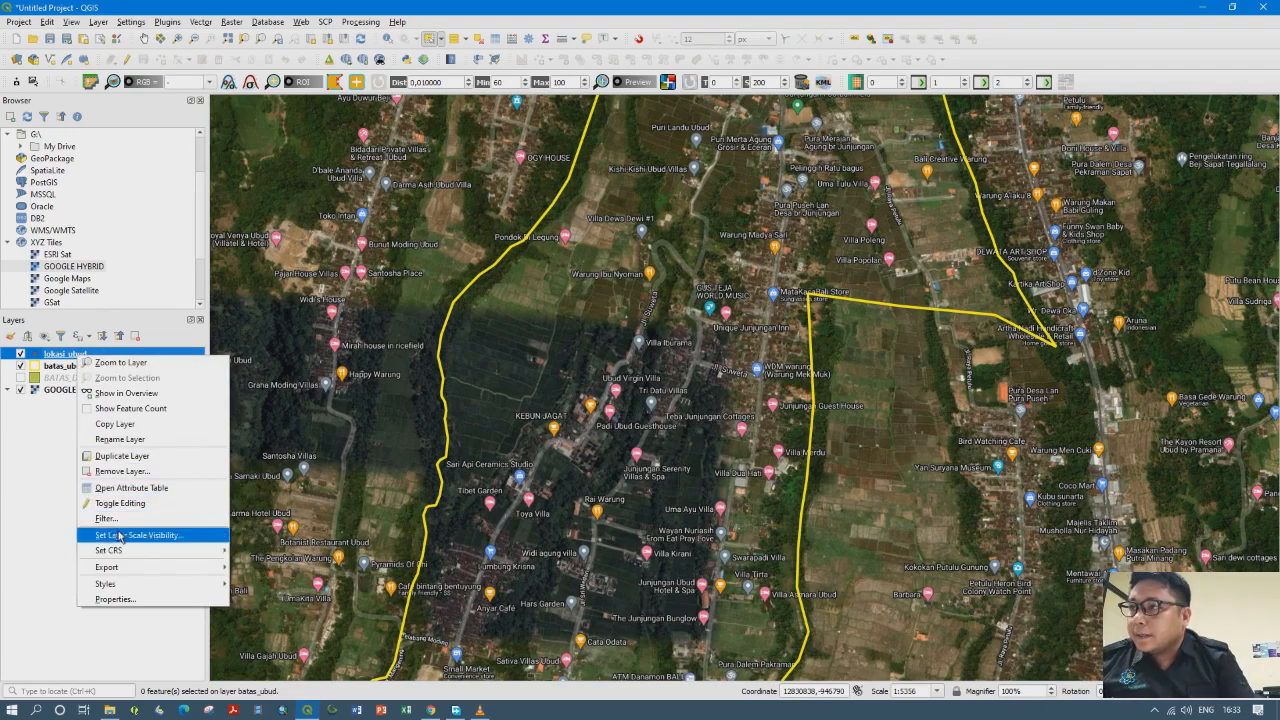
click(125, 471)
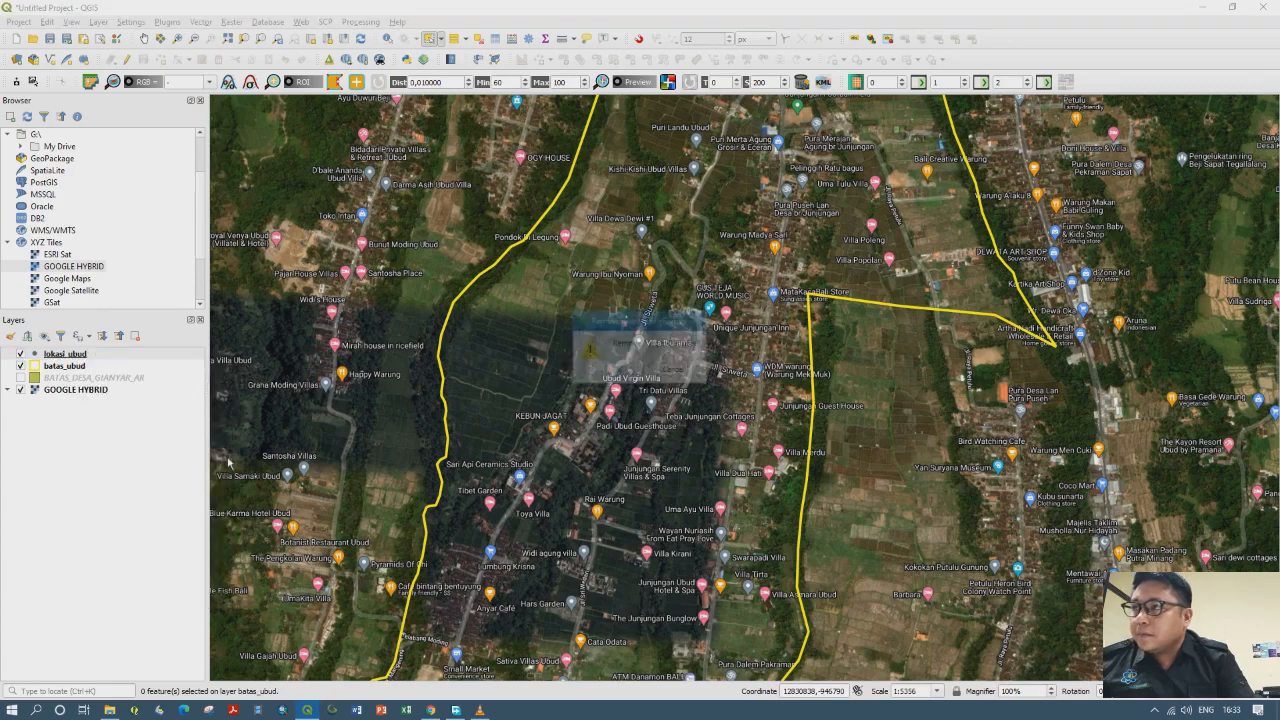
click(607, 372)
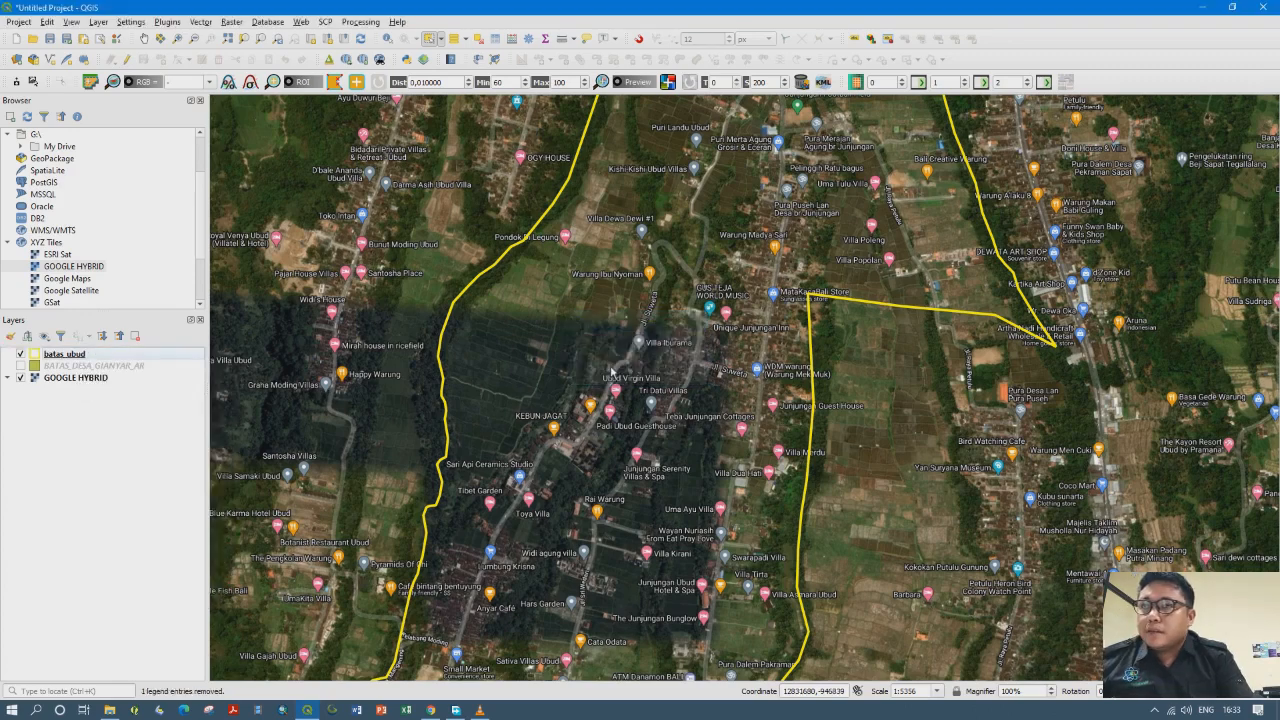
Sort the SHAPEFILE folder by type in File Explorer and load its eight .shp files, BATAS_DESA_GIANYAR_AR through SUNGAI_UBUD_LN, into QGIS
click(118, 706)
scroll(446, 434, up, 1)
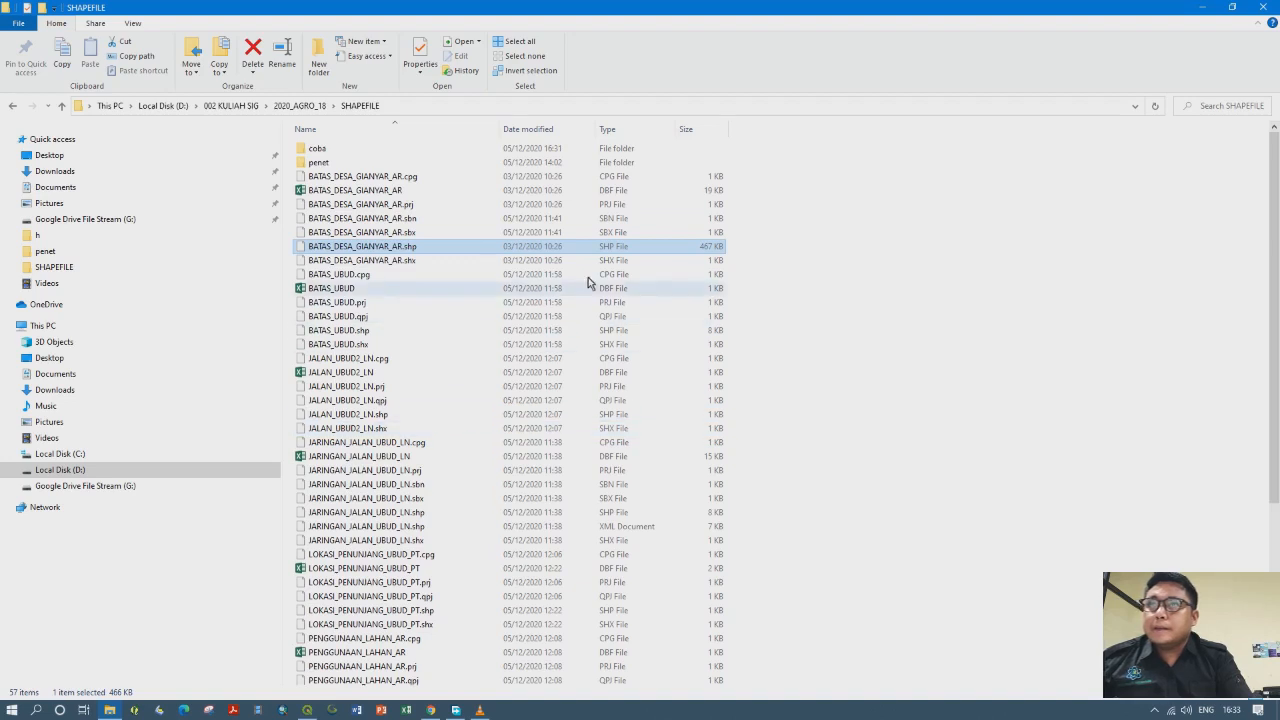
click(618, 129)
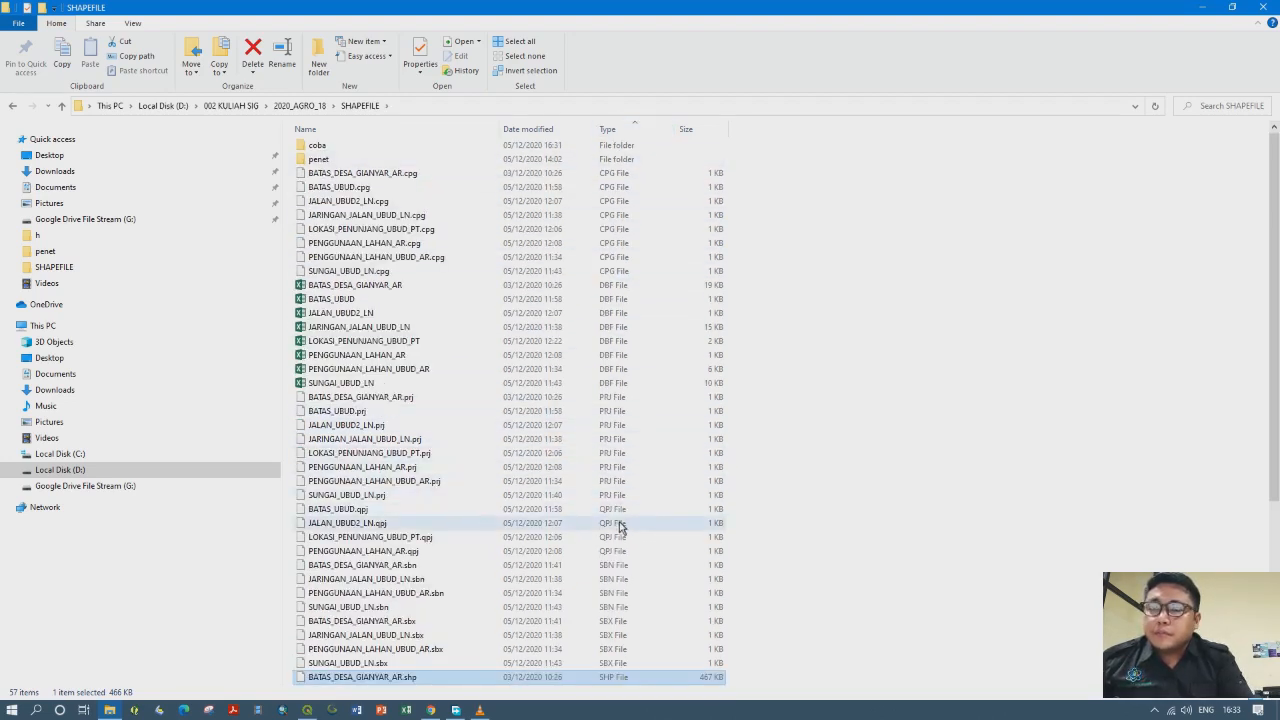
scroll(620, 515, up, 1)
scroll(638, 459, down, 6)
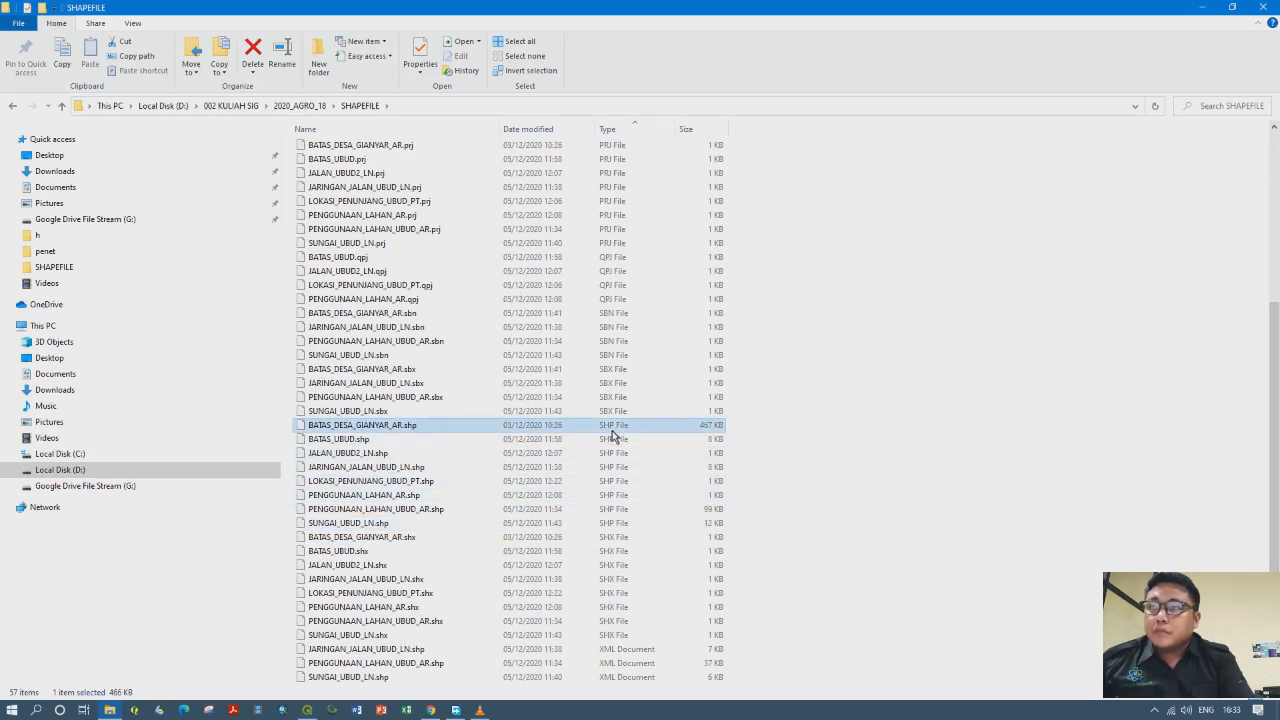
shift+click(611, 523)
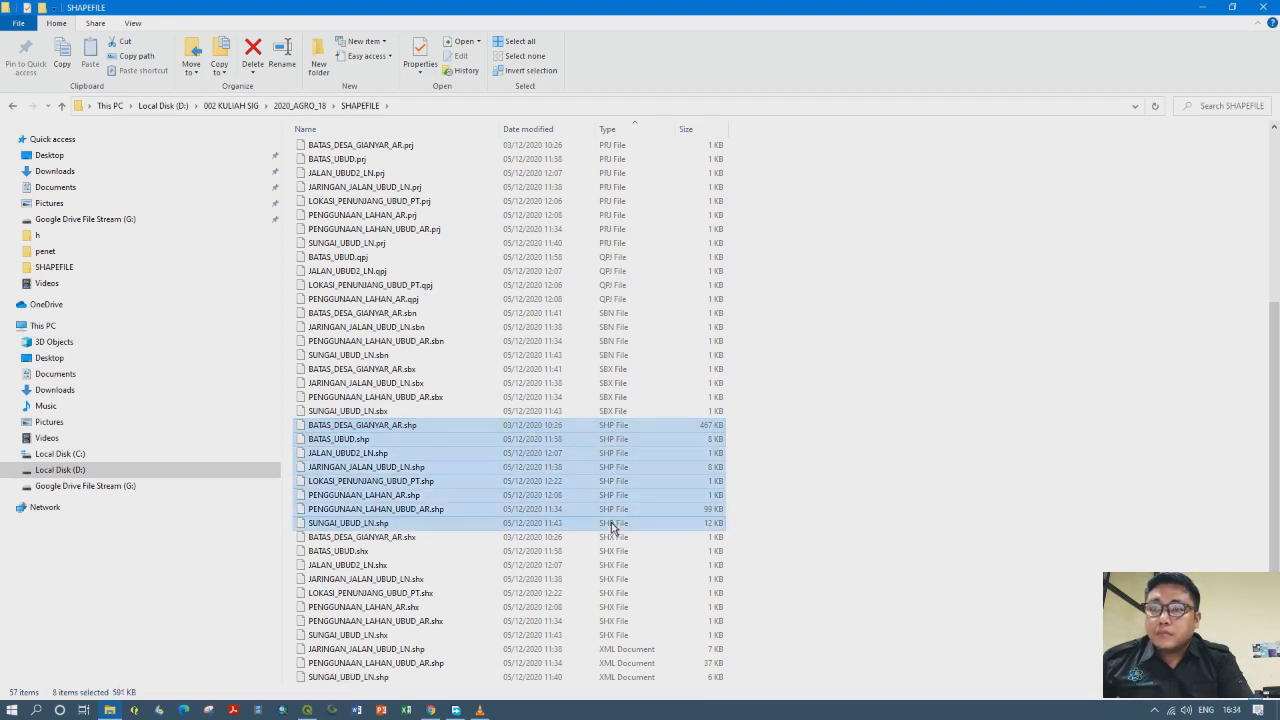
drag(410, 490, 97, 430)
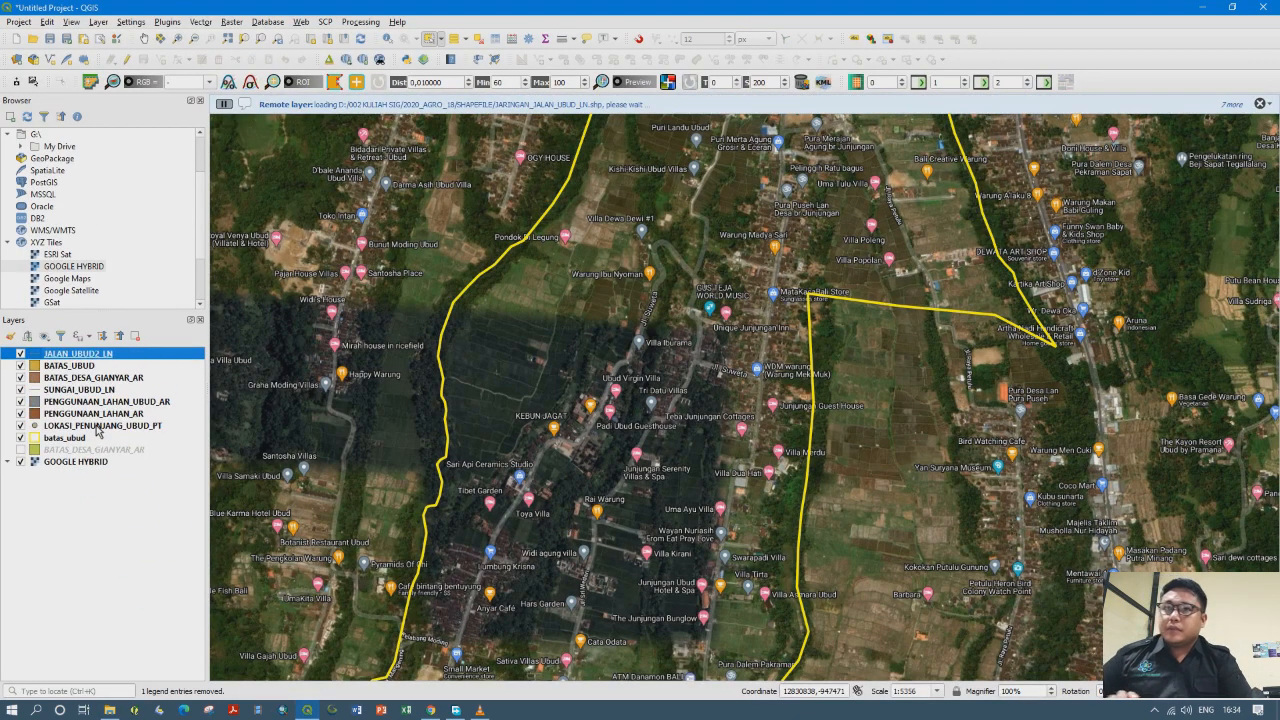
Hide the newly loaded BATAS_UBUD and BATAS_DESA_GIANYAR_AR polygon layers
scroll(520, 410, down, 4)
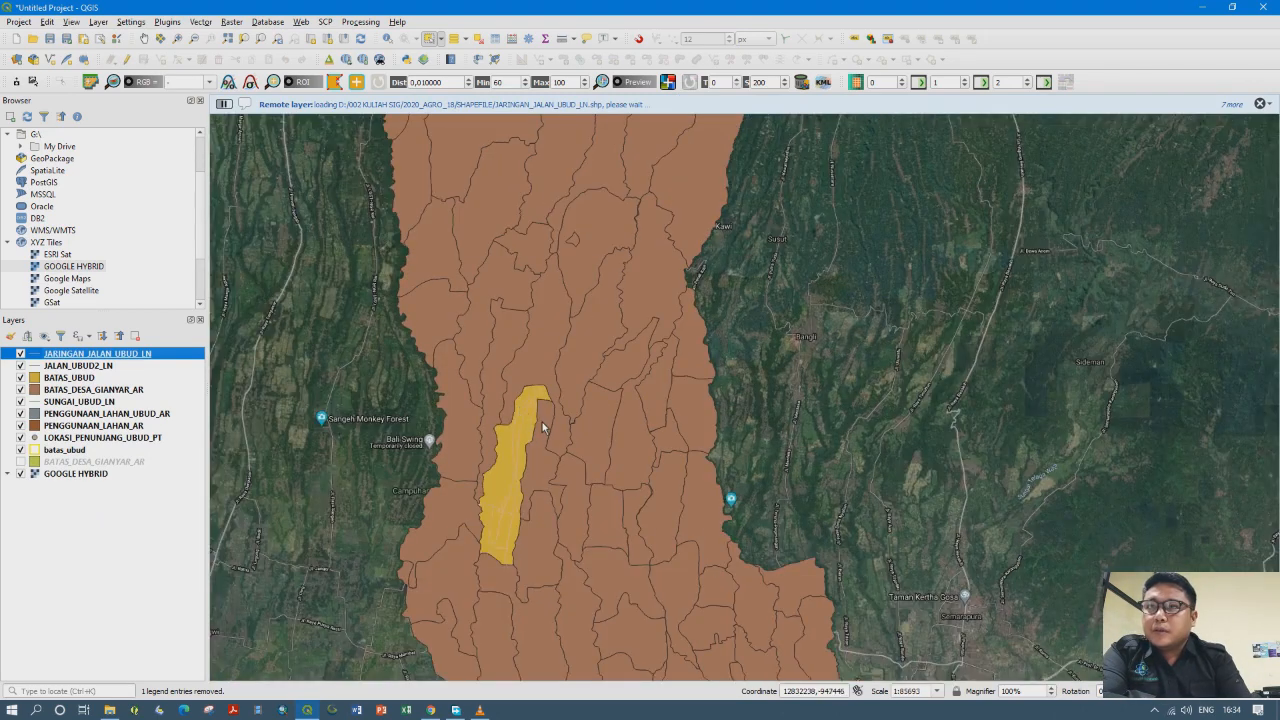
scroll(566, 551, down, 1)
drag(565, 508, 555, 452)
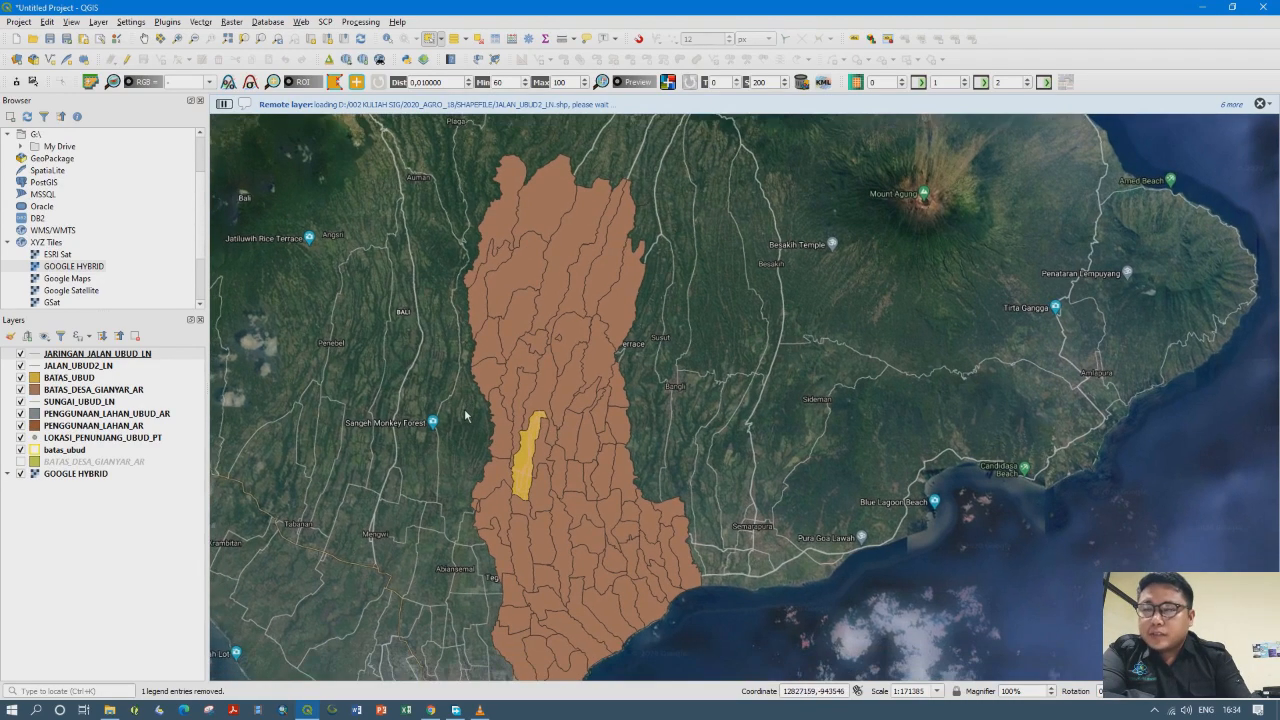
drag(461, 453, 465, 415)
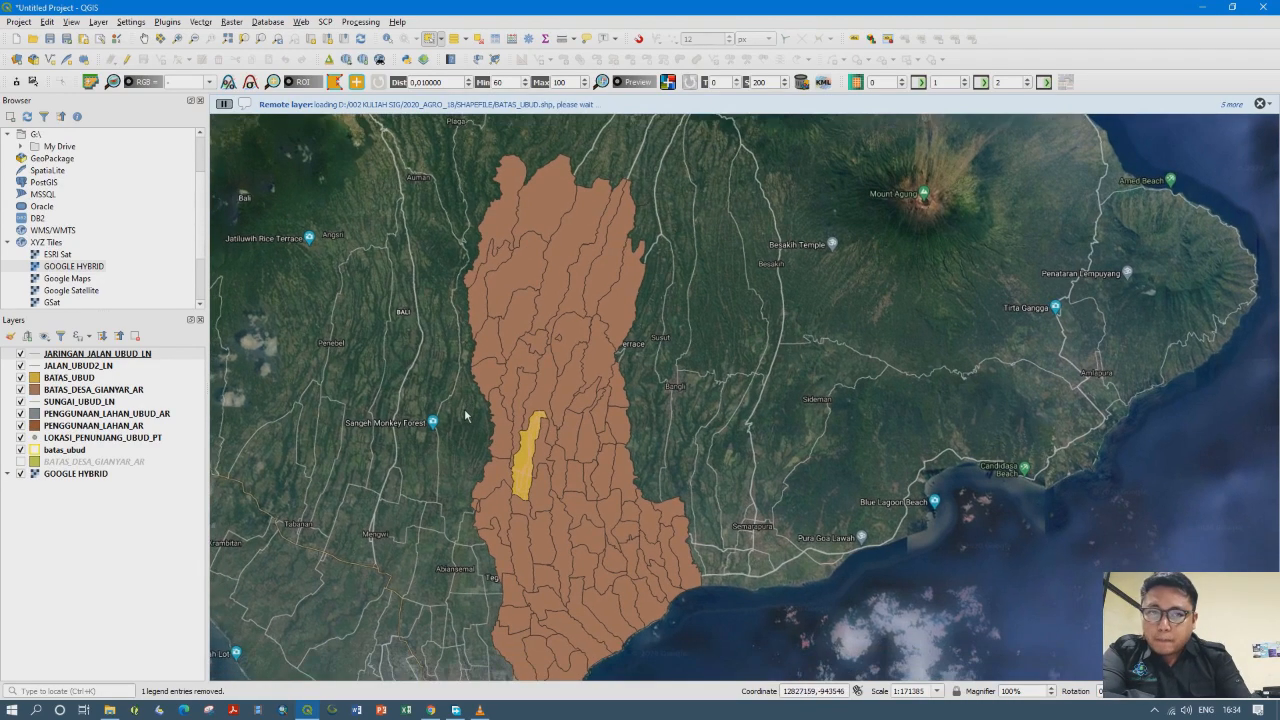
click(21, 378)
click(21, 389)
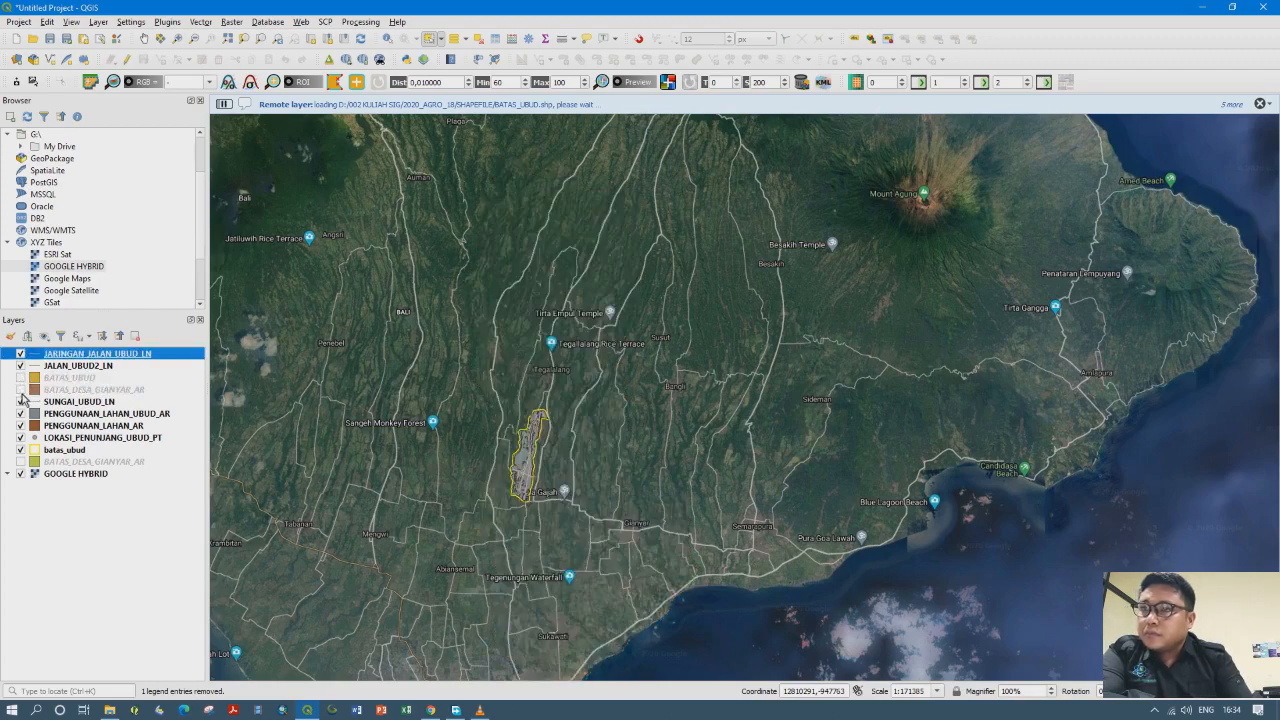
Hide SUNGAI_UBUD_LN, both PENGGUNAAN_LAHAN layers and batas_ubud, keeping the LOKASI_PENUNJANG_UBUD_PT points shown
scroll(493, 441, up, 1)
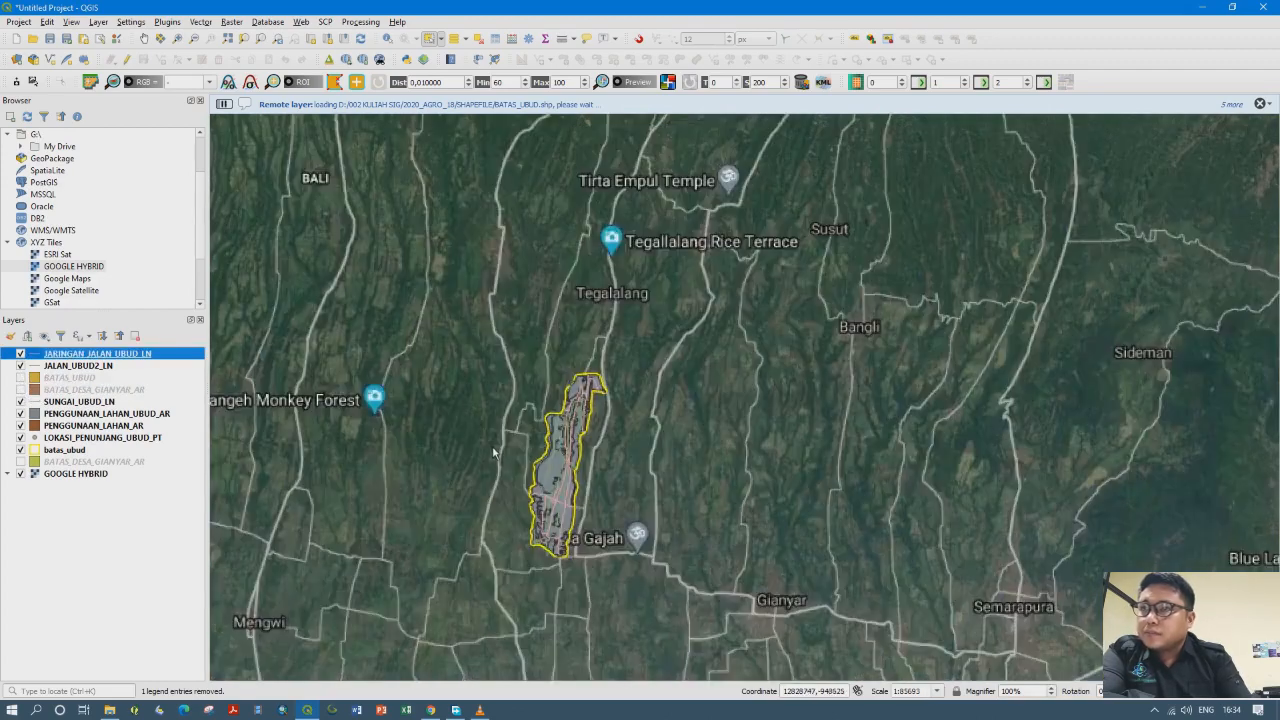
click(21, 413)
click(21, 425)
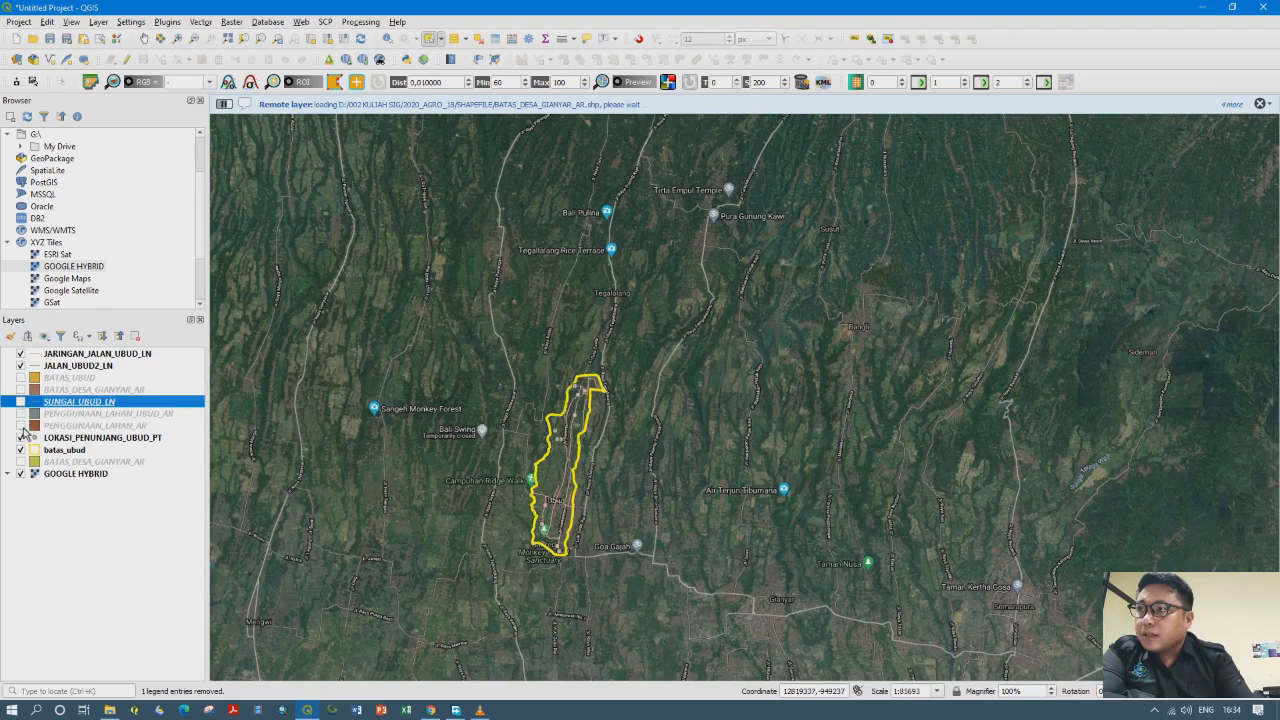
click(21, 437)
click(21, 449)
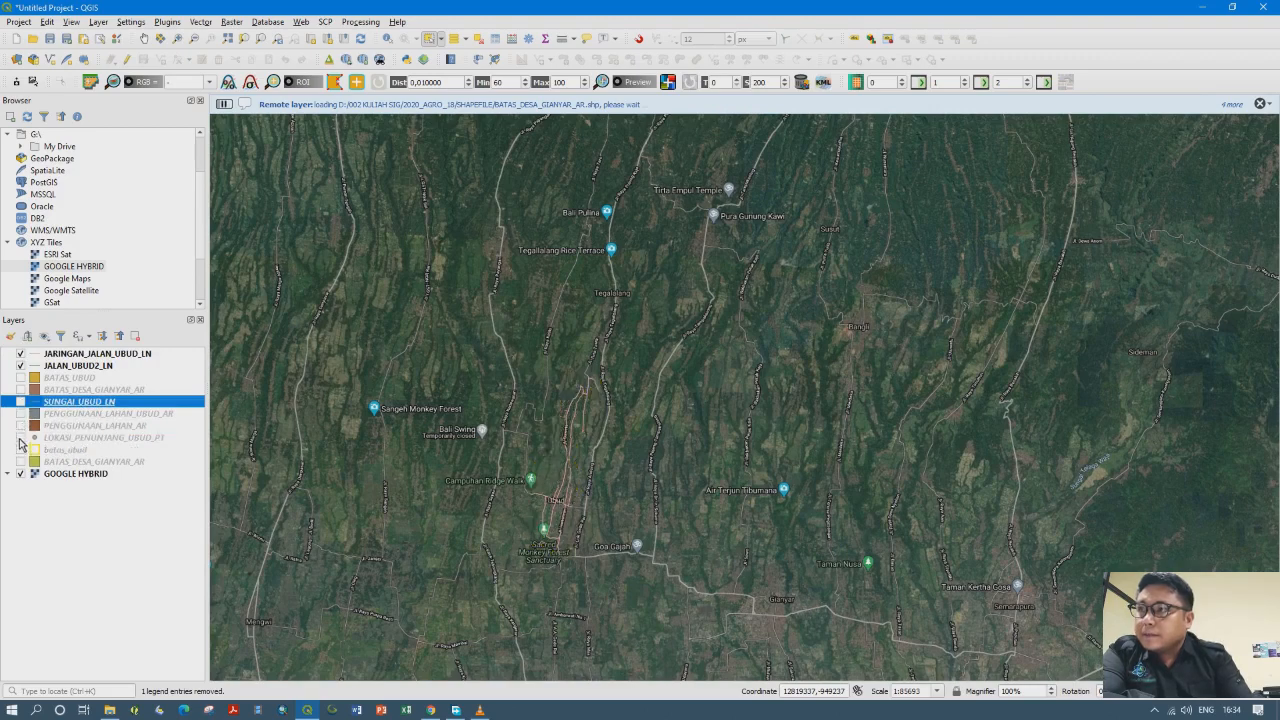
click(21, 438)
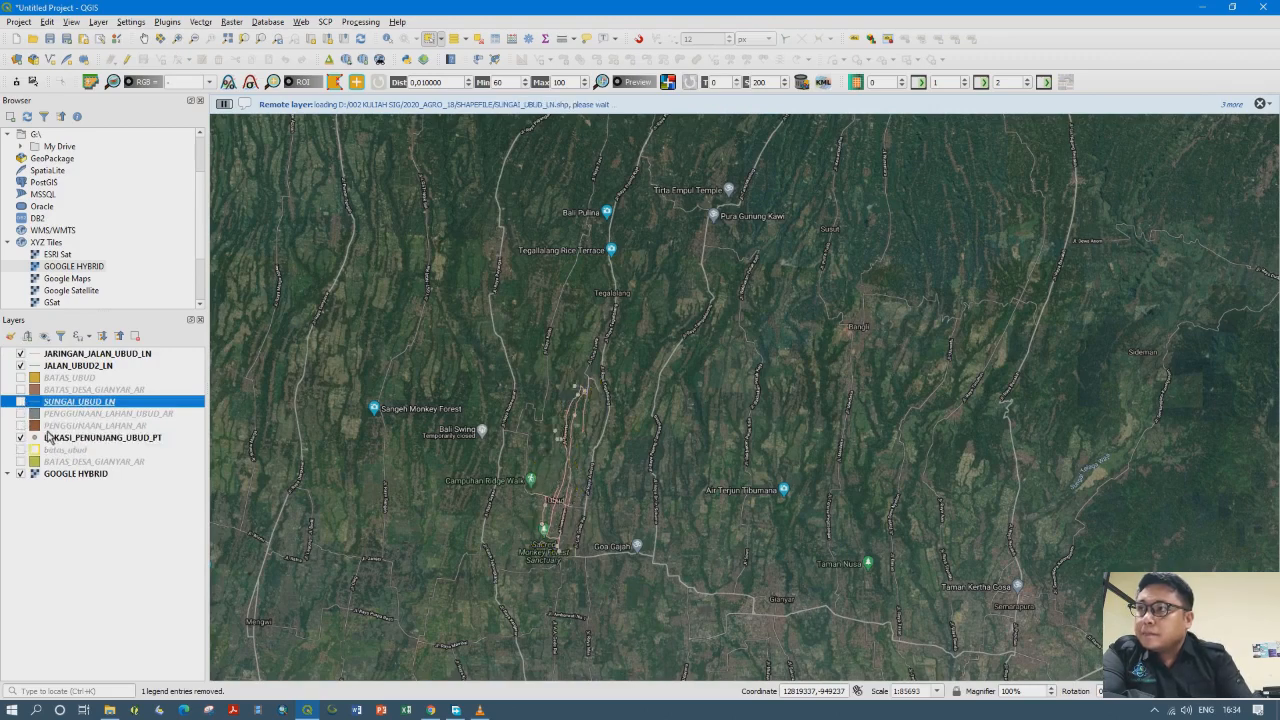
Move LOKASI_PENUNJANG_UBUD_PT to the top of the layer order and hide the JARINGAN_JALAN_UBUD_LN and JALAN_UBUD2_LN road layers
click(57, 440)
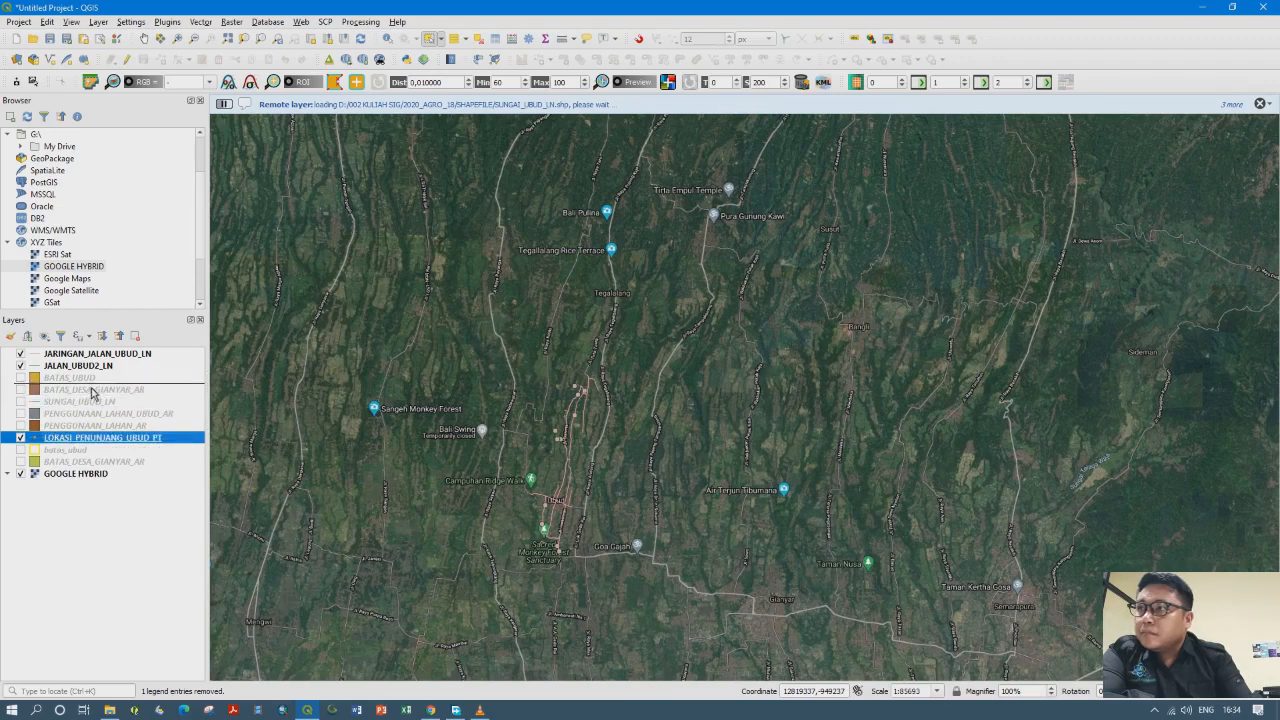
drag(130, 356, 130, 352)
scroll(587, 423, up, 2)
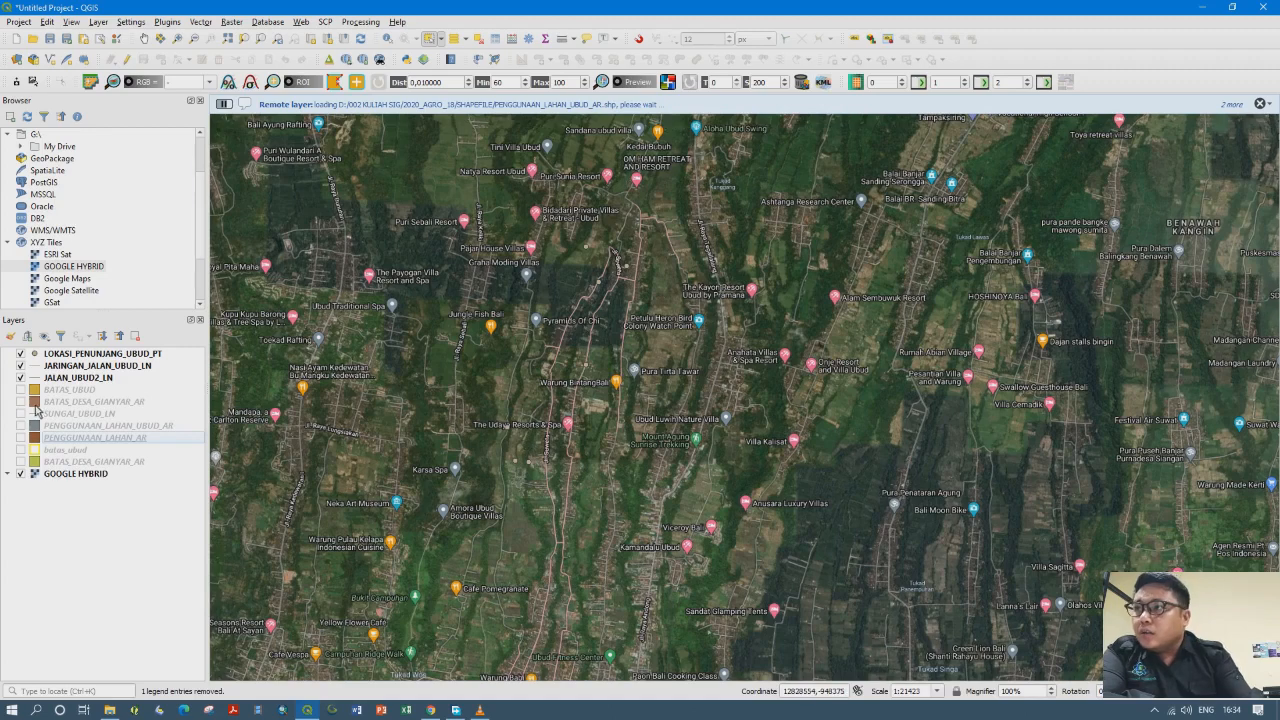
click(21, 378)
click(21, 366)
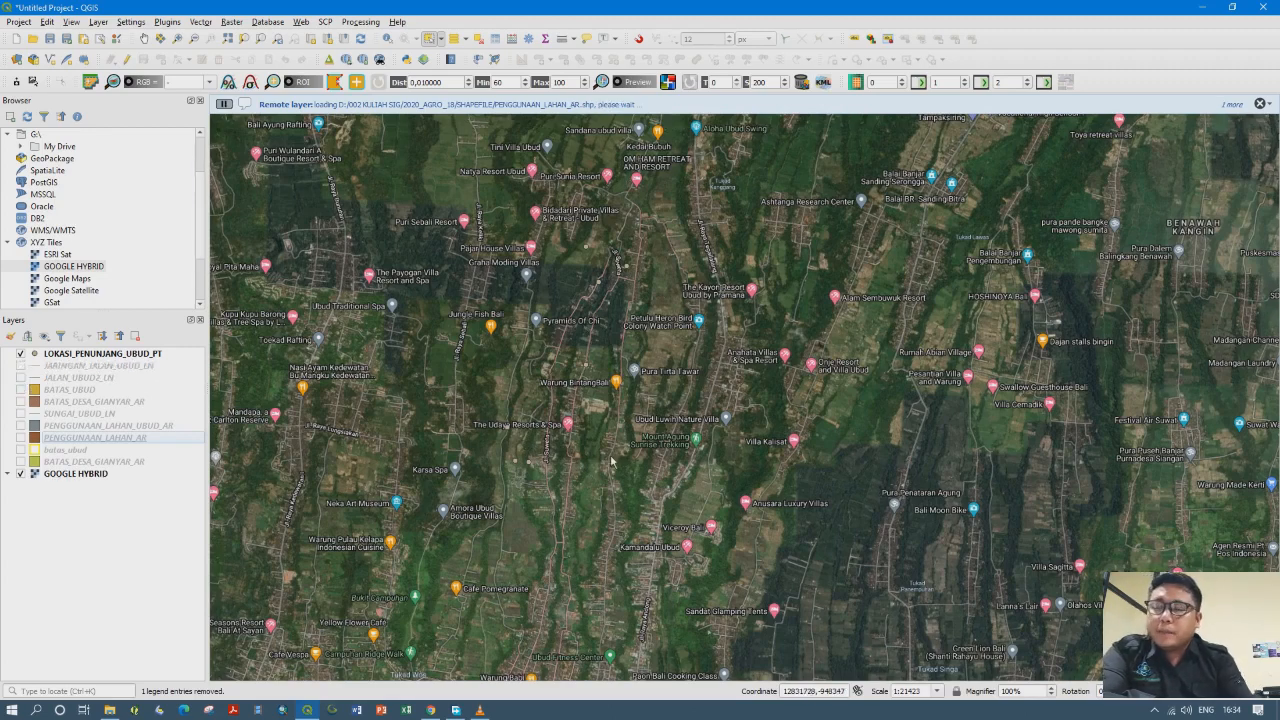
scroll(525, 468, up, 1)
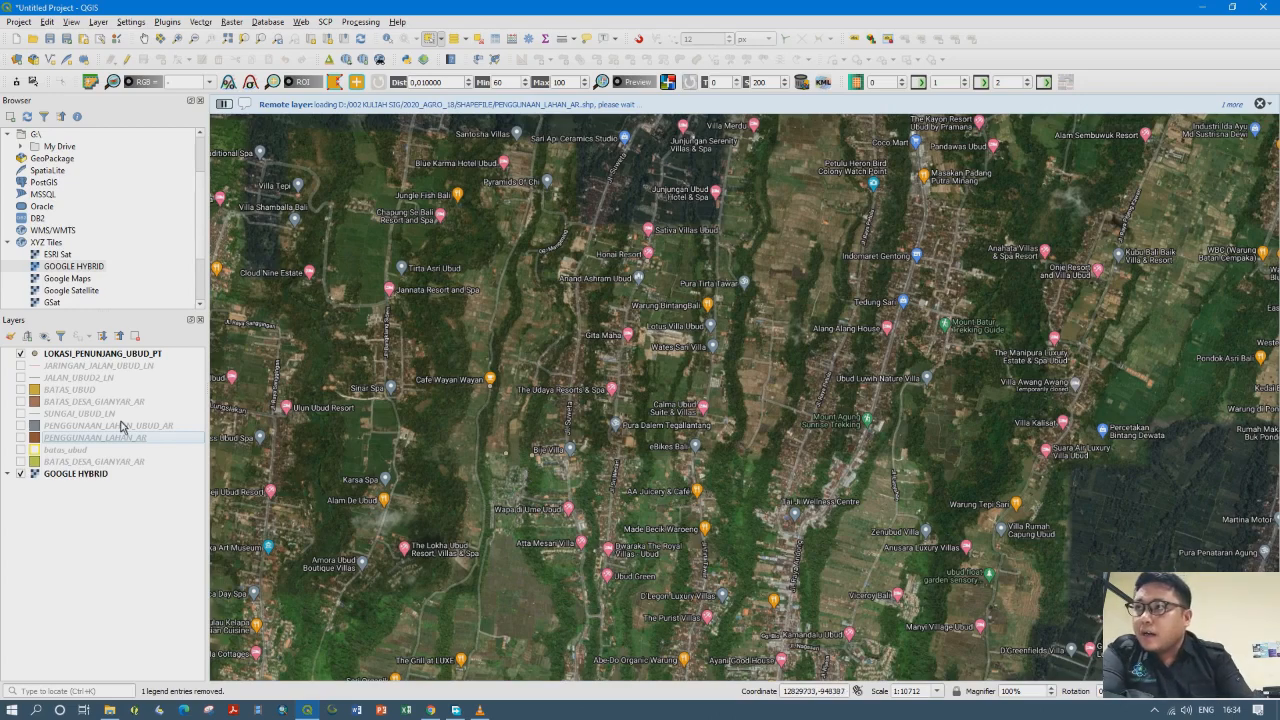
Reorder SUNGAI_UBUD_LN to sit between JARINGAN_JALAN_UBUD_LN and JALAN_UBUD2_LN, leaving both road layers hidden
click(62, 356)
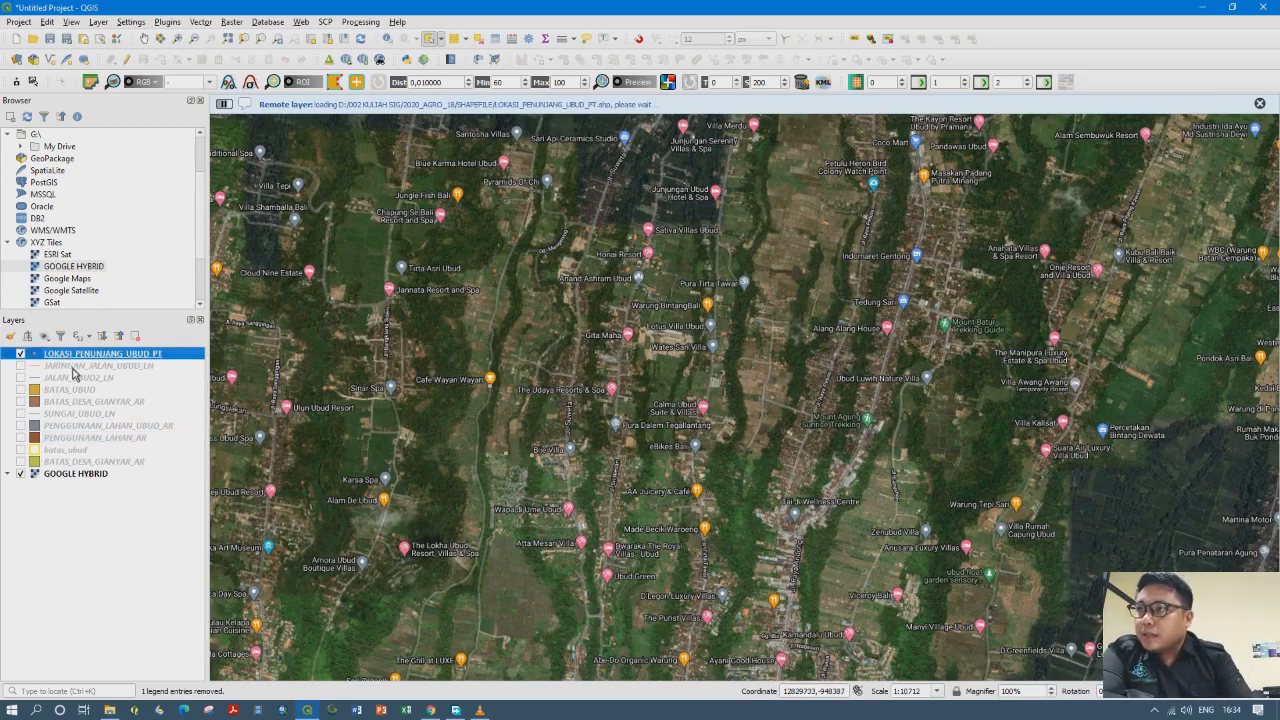
click(72, 378)
click(20, 366)
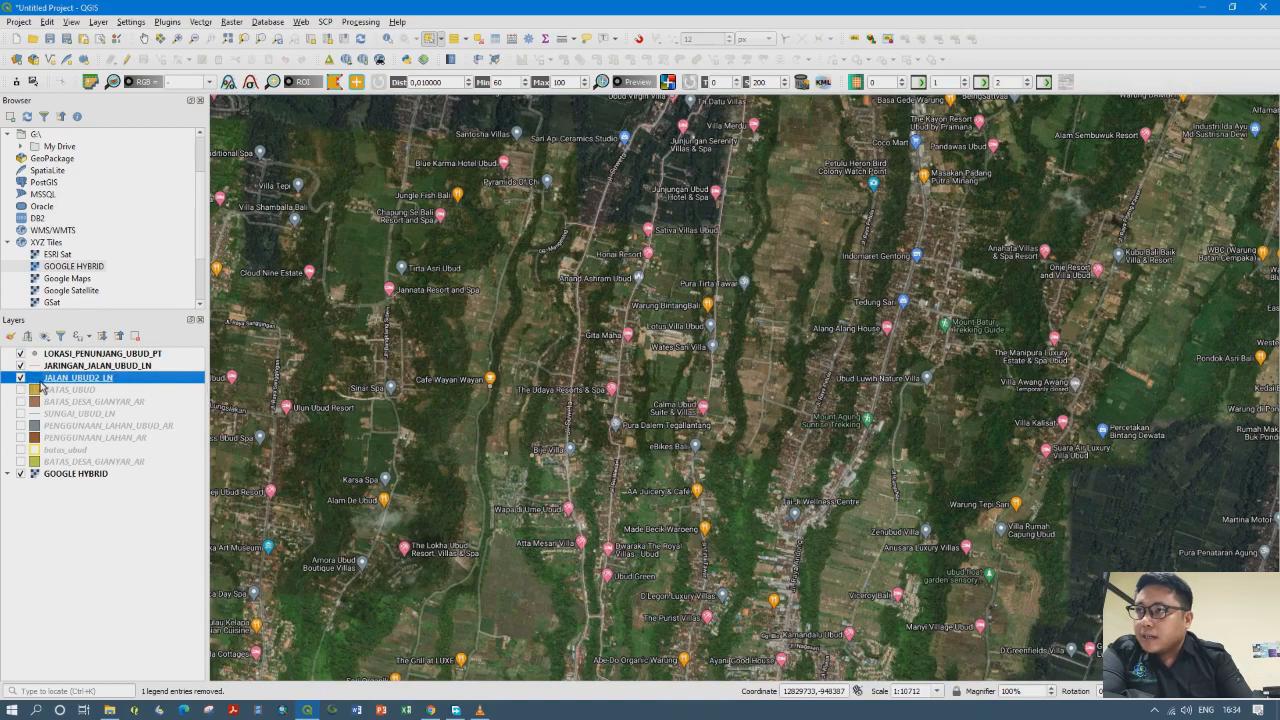
click(21, 379)
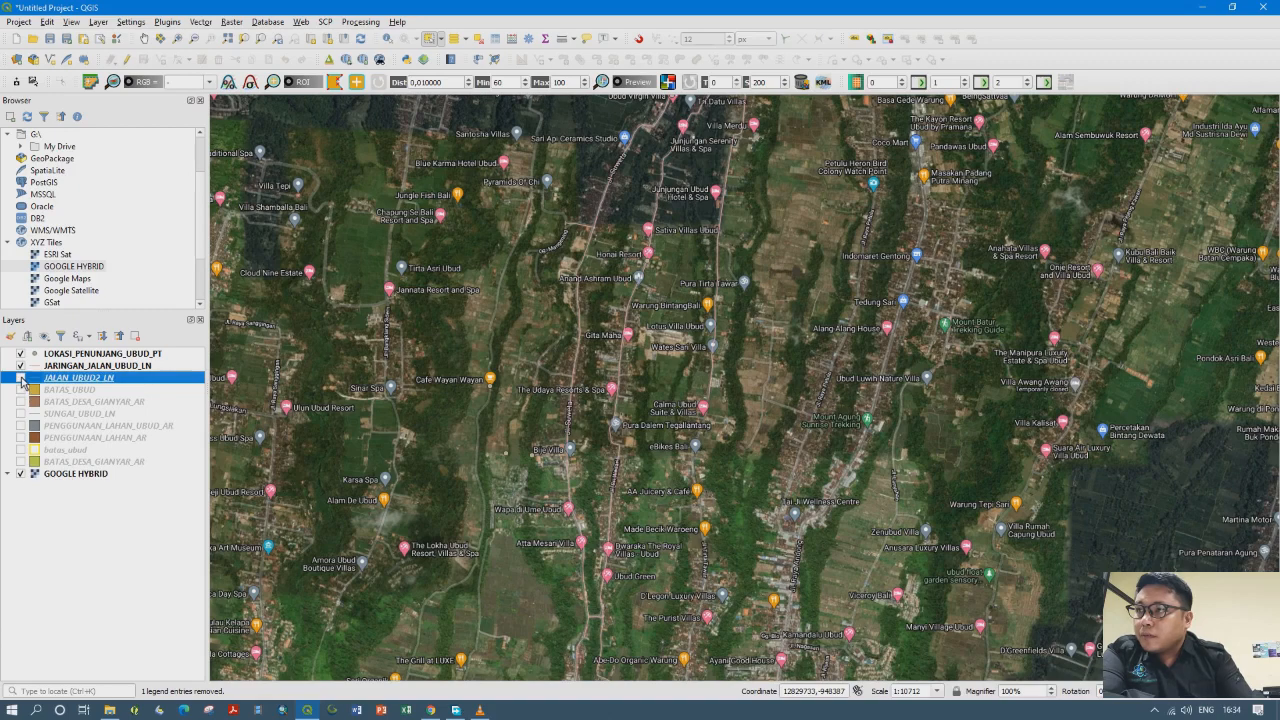
drag(55, 415, 66, 380)
click(21, 366)
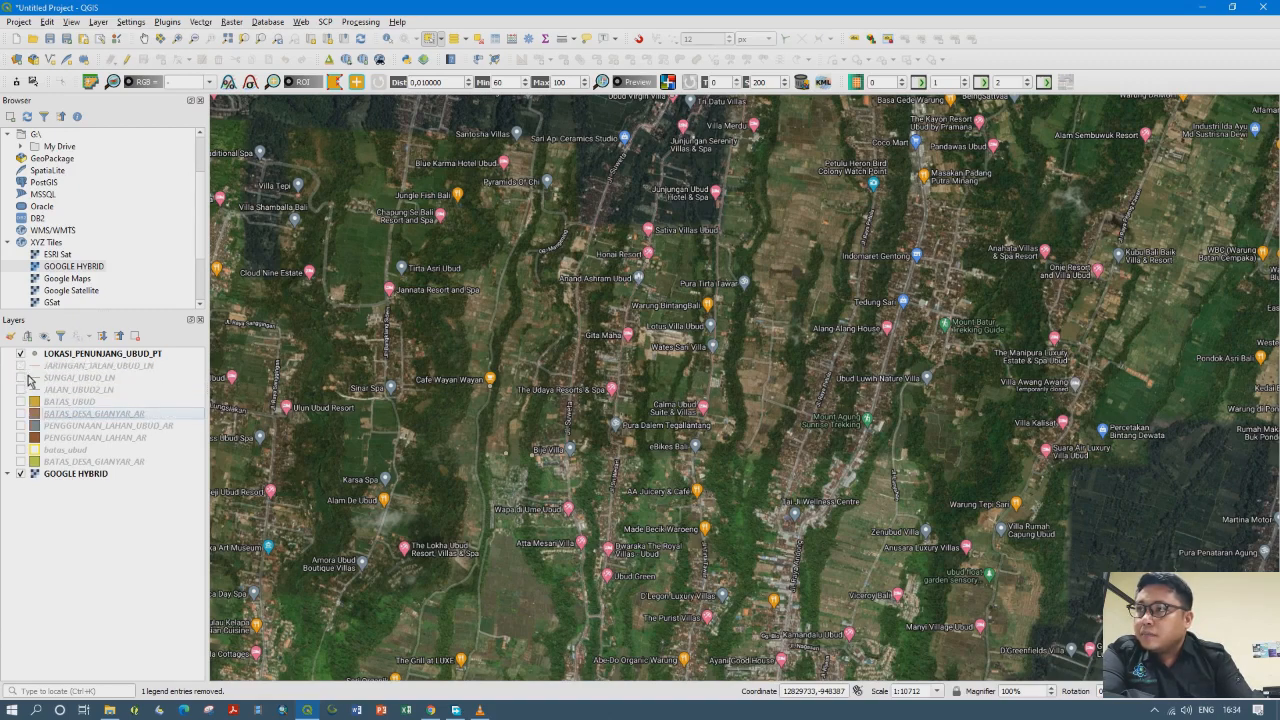
Move PENGGUNAAN_LAHAN_UBUD_AR above BATAS_UBUD, directly below JALAN_UBUD2_LN in the layer order
click(62, 403)
click(68, 438)
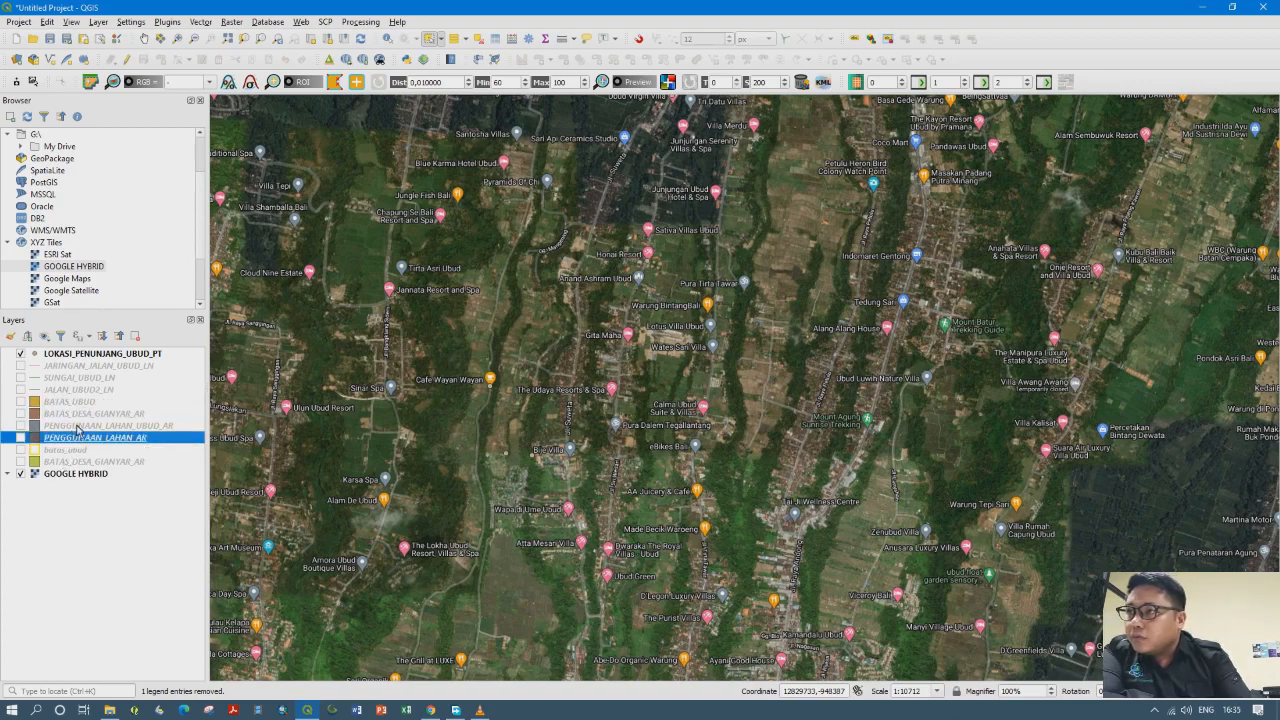
drag(77, 428, 93, 396)
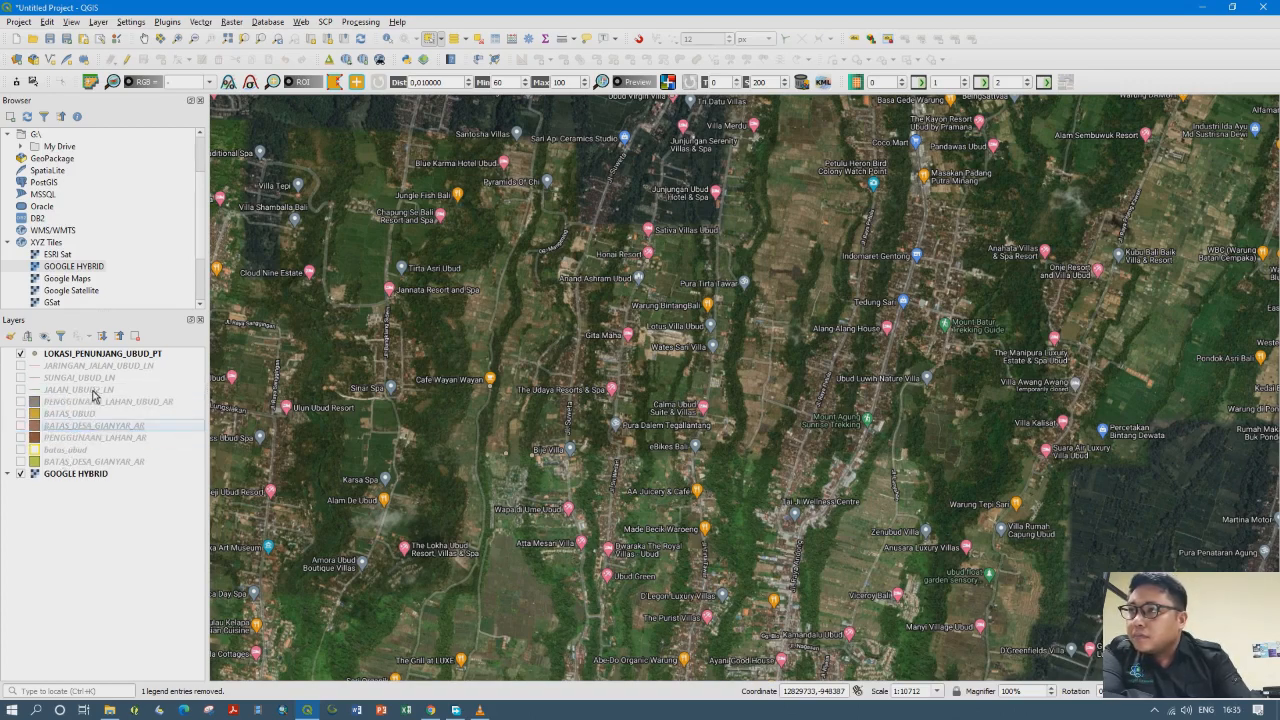
Show the batas_ubud outline again and inspect the northern part of the village boundary over the imagery
click(70, 451)
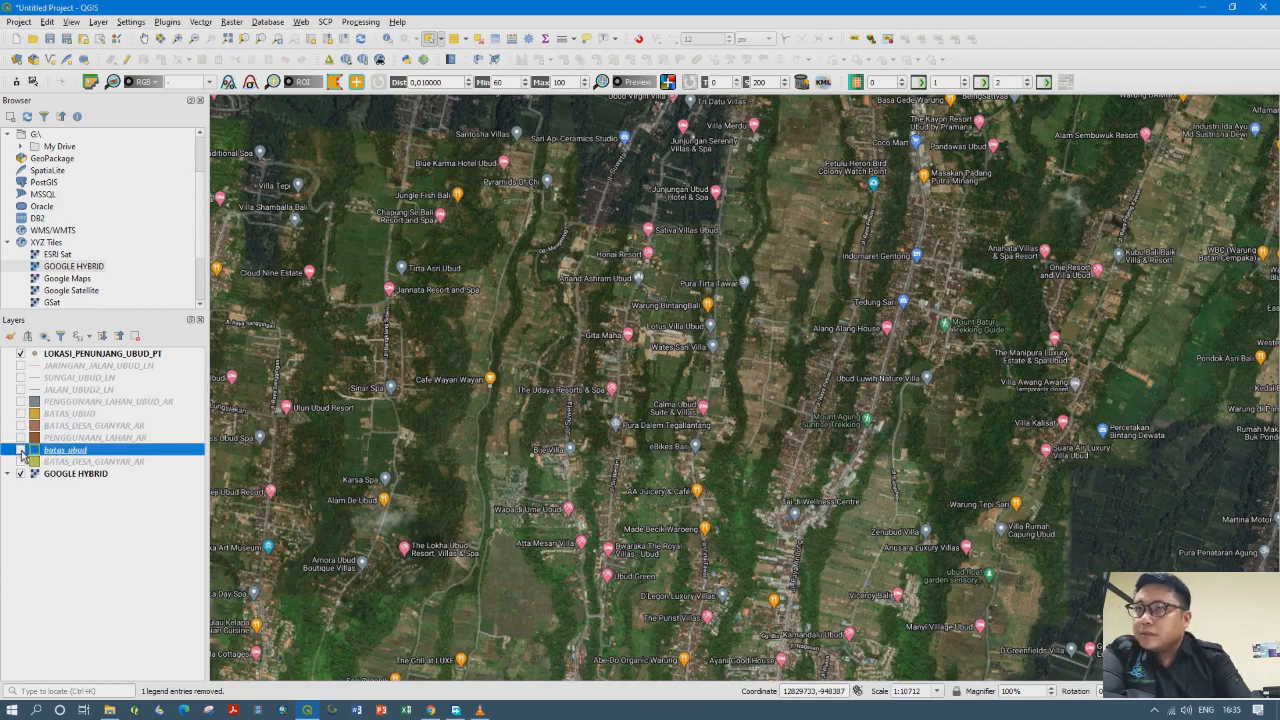
click(22, 452)
drag(611, 338, 627, 487)
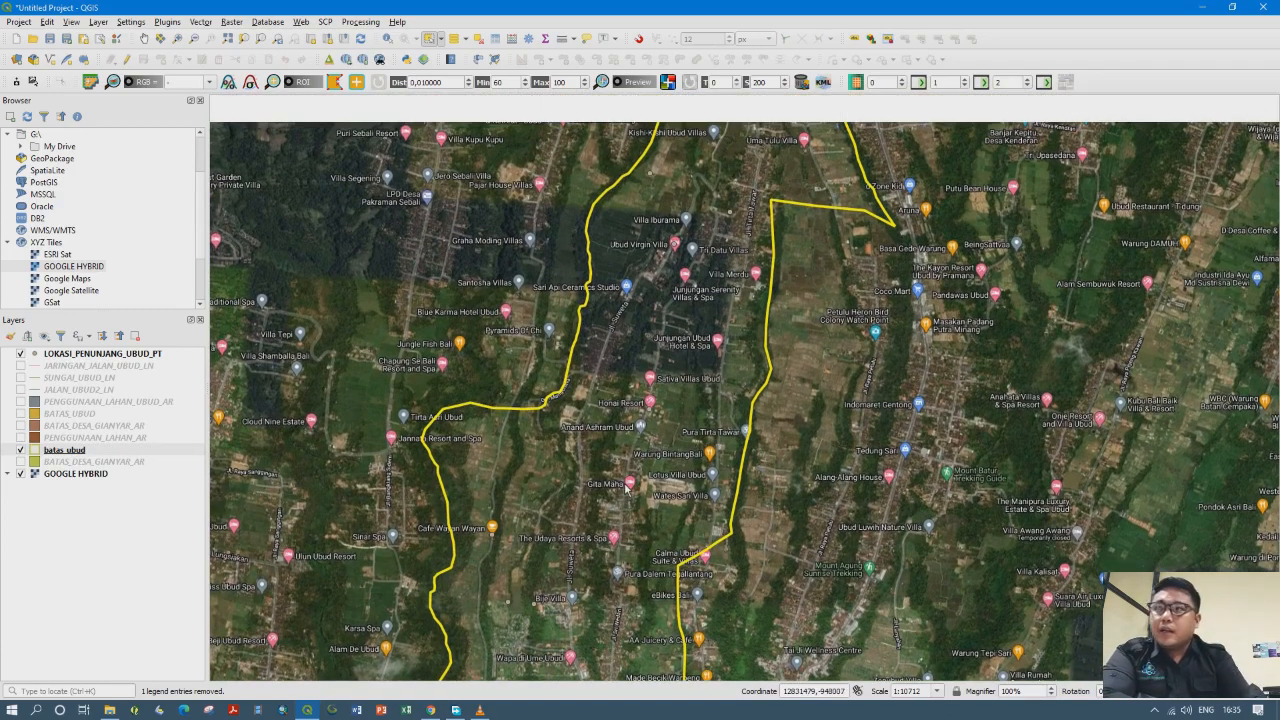
drag(720, 240, 676, 452)
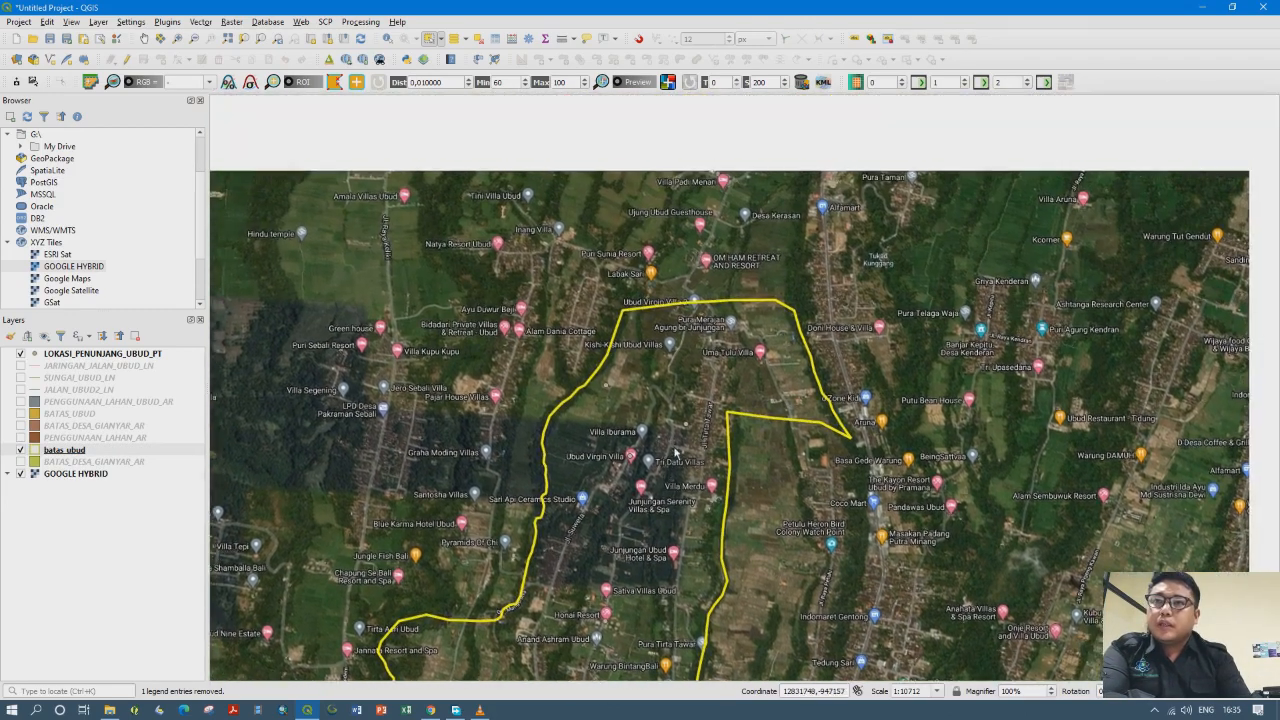
scroll(676, 452, up, 1)
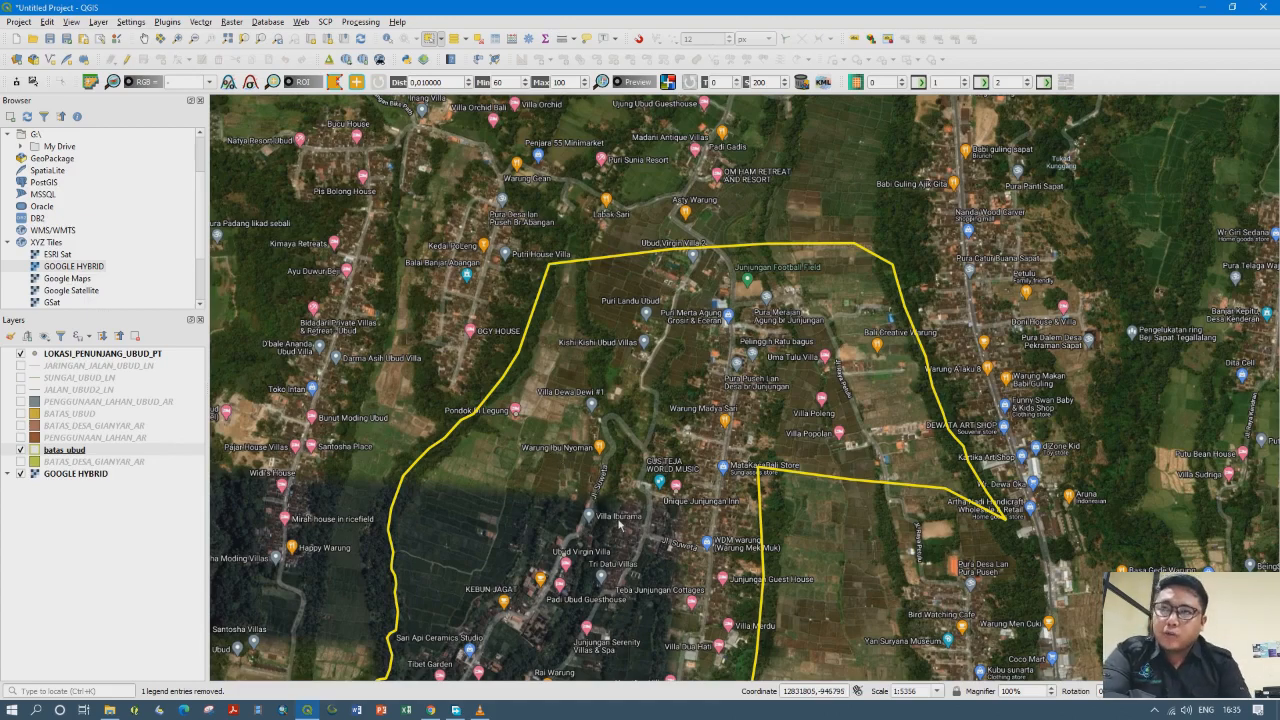
drag(613, 518, 615, 462)
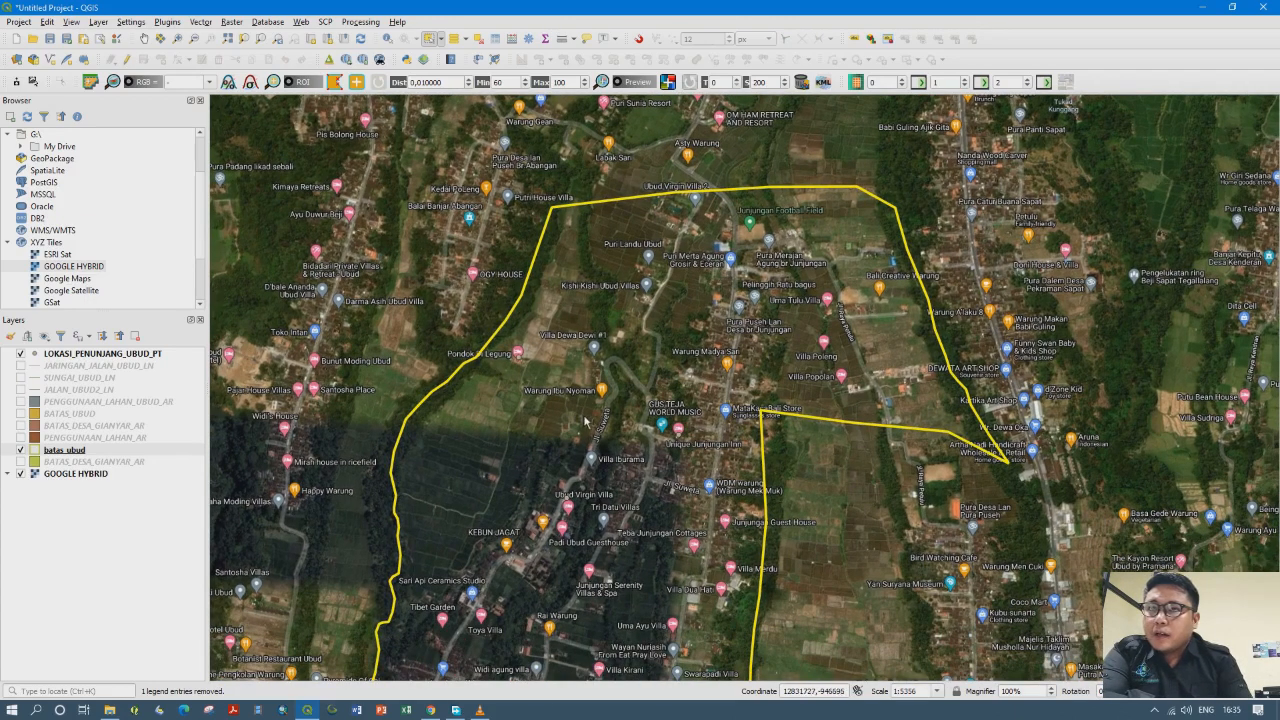
drag(586, 420, 589, 303)
Hide the GOOGLE HYBRID basemap so only the LOKASI_PENUNJANG_UBUD_PT points and batas_ubud outline are displayed
click(65, 355)
scroll(500, 374, down, 1)
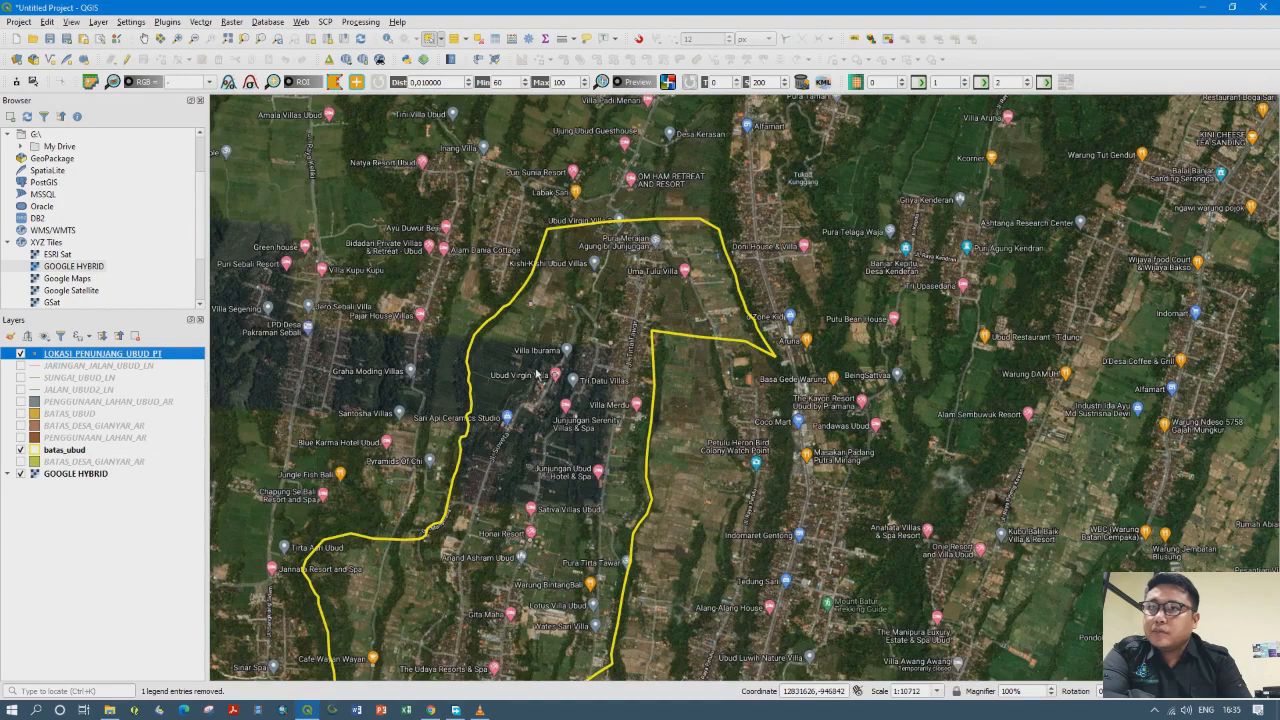
click(21, 474)
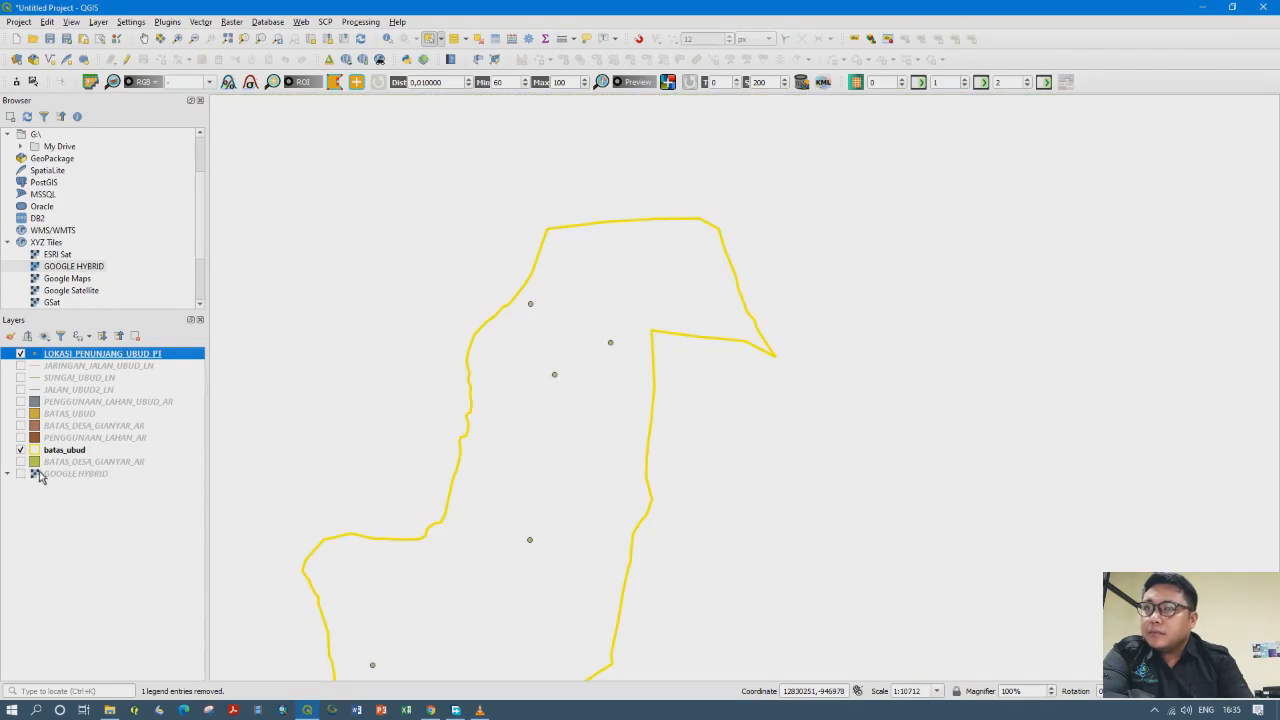
scroll(575, 380, down, 1)
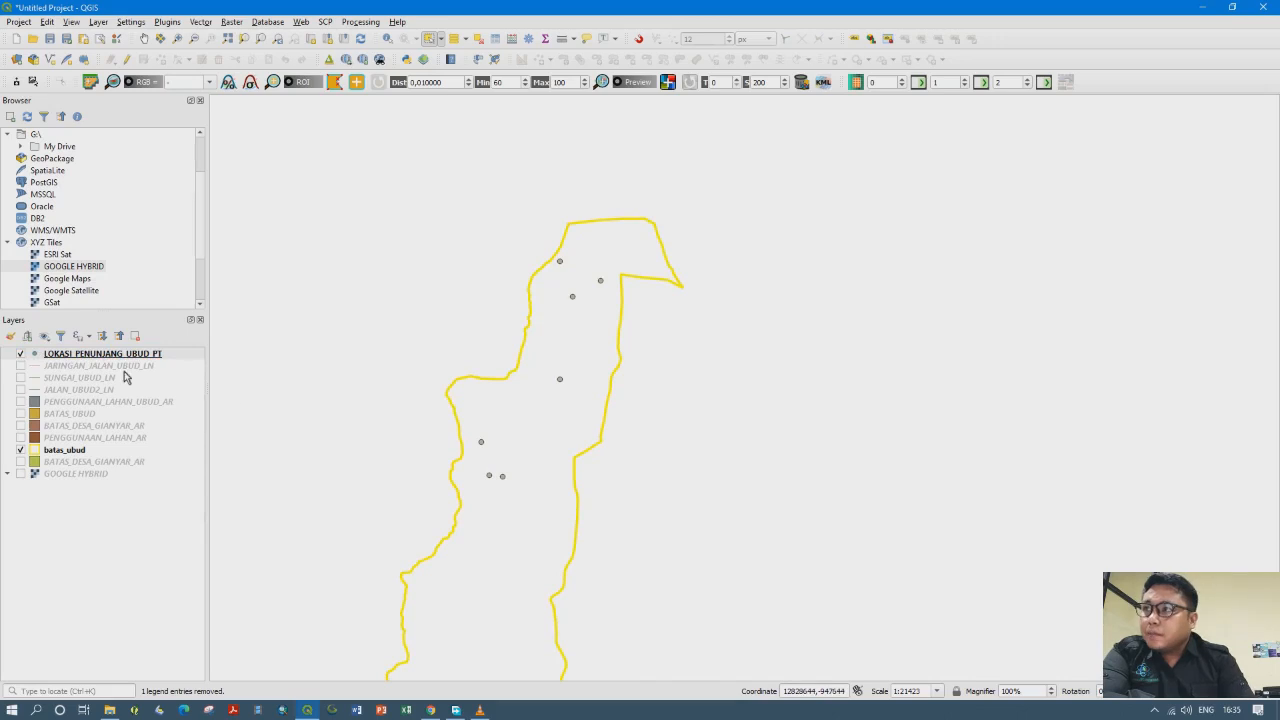
Review the LOKASI_PENUNJANG_UBUD_PT attribute table with the NM_LOKASI column widened to show full names, then close it
right_click(93, 358)
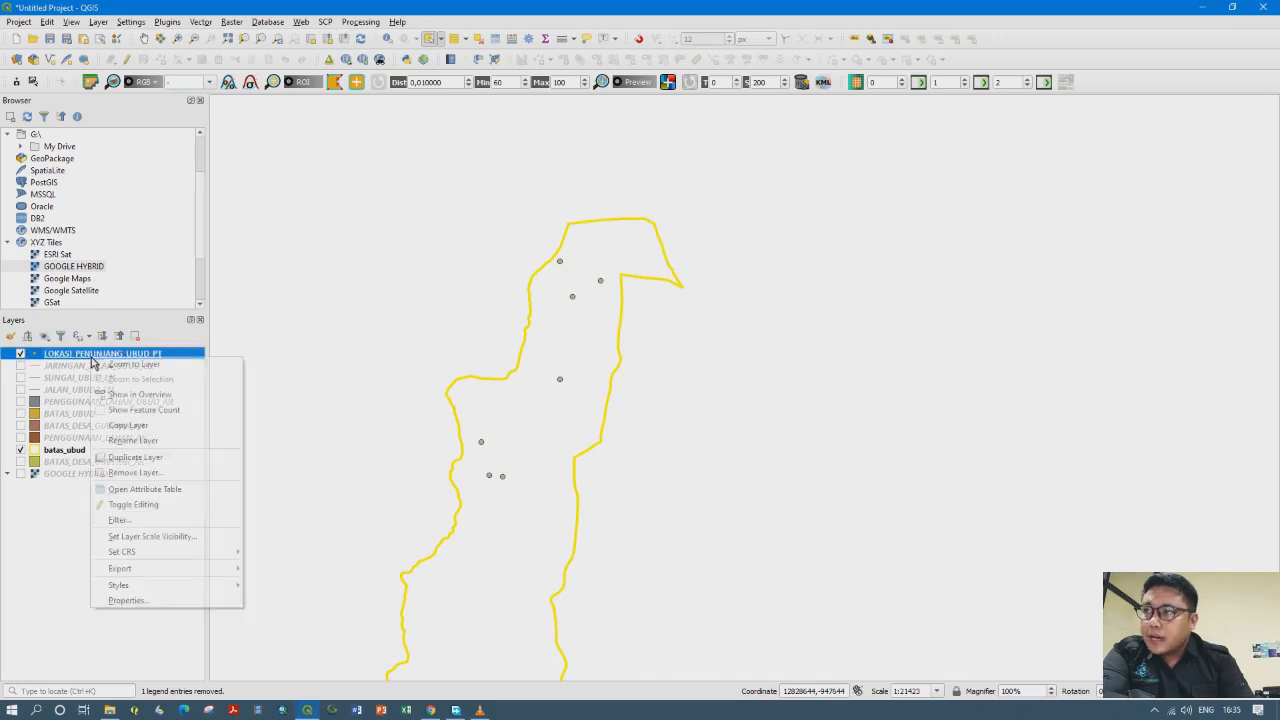
click(130, 491)
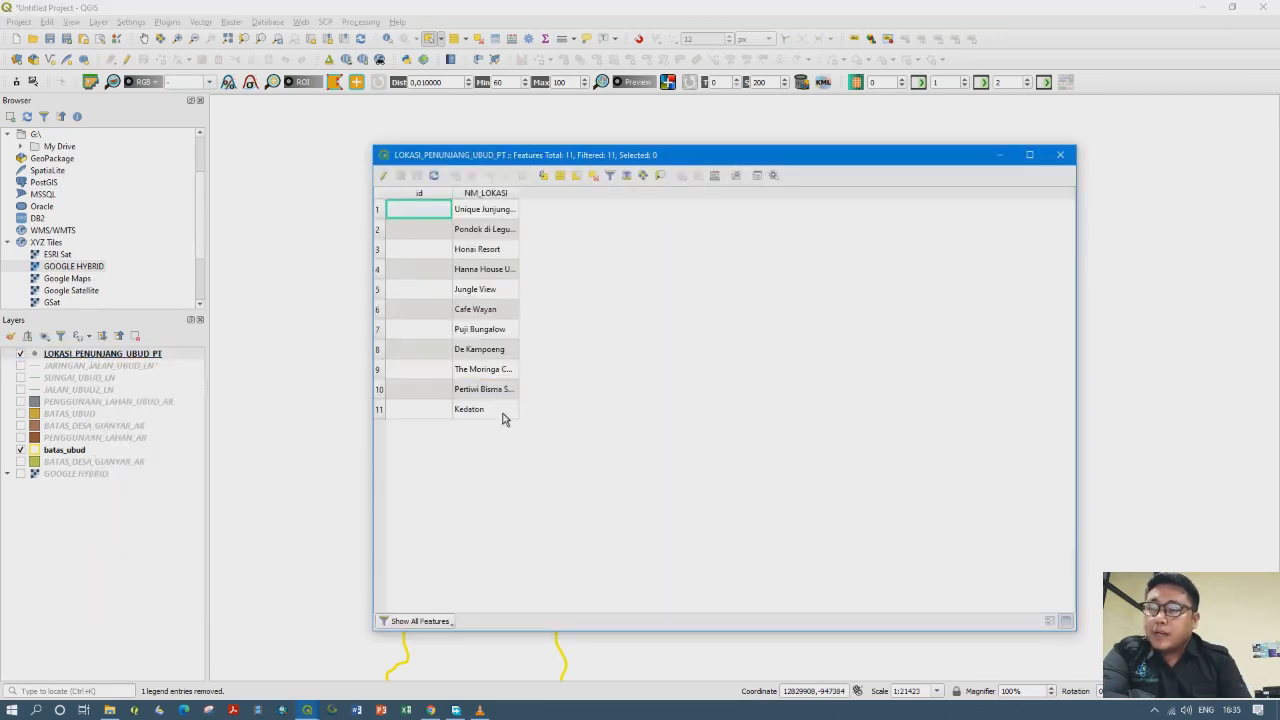
double_click(518, 196)
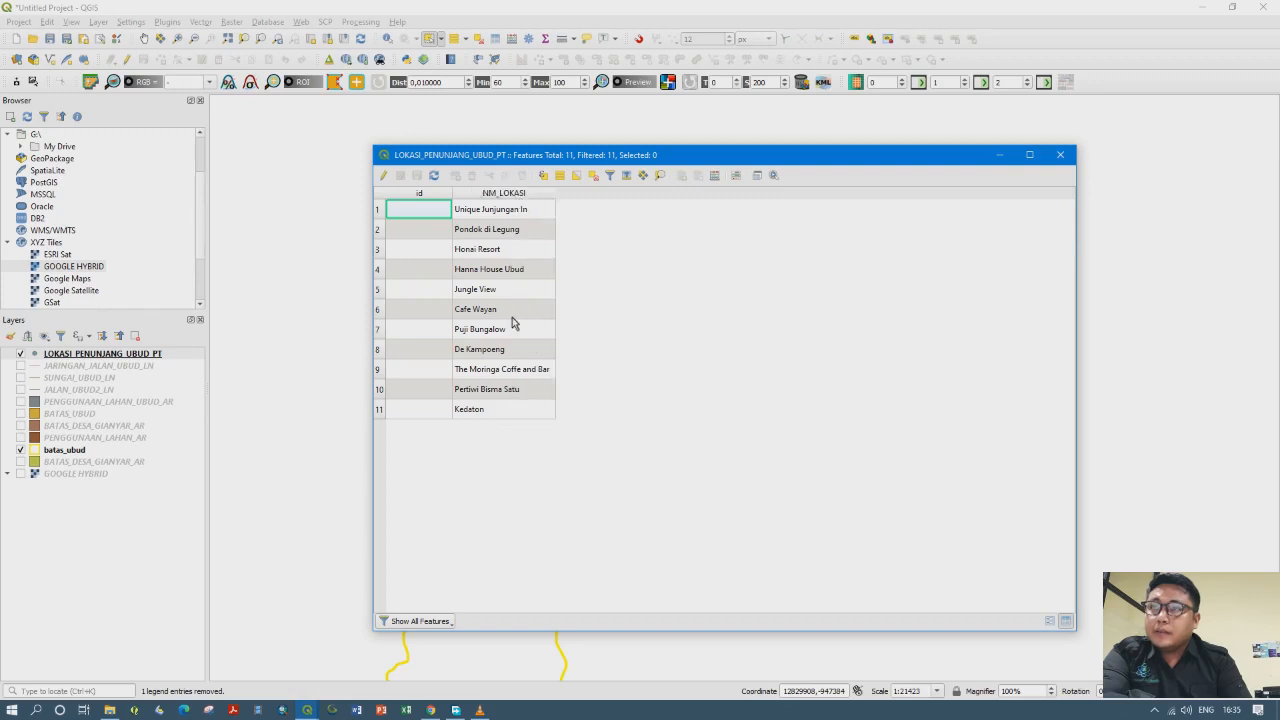
click(1061, 156)
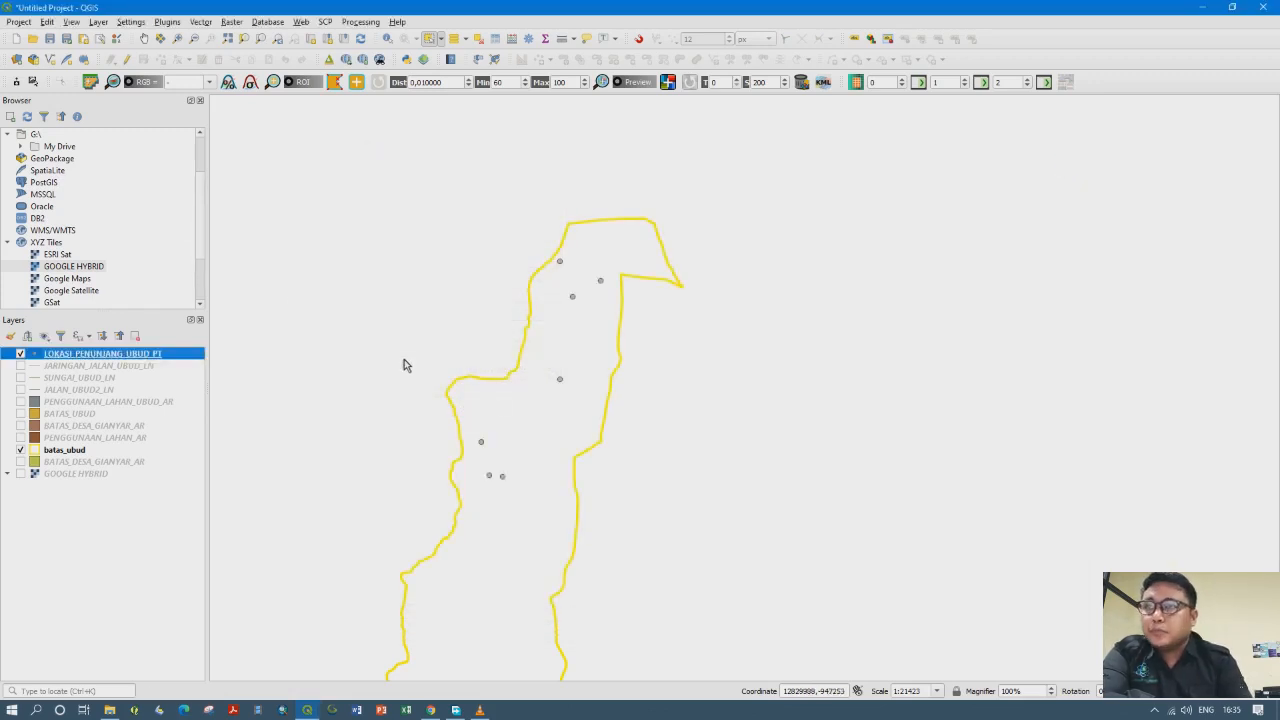
Show the GOOGLE HYBRID basemap beneath the supporting-location points and batas_ubud outline
scroll(540, 400, up, 1)
scroll(540, 400, down, 1)
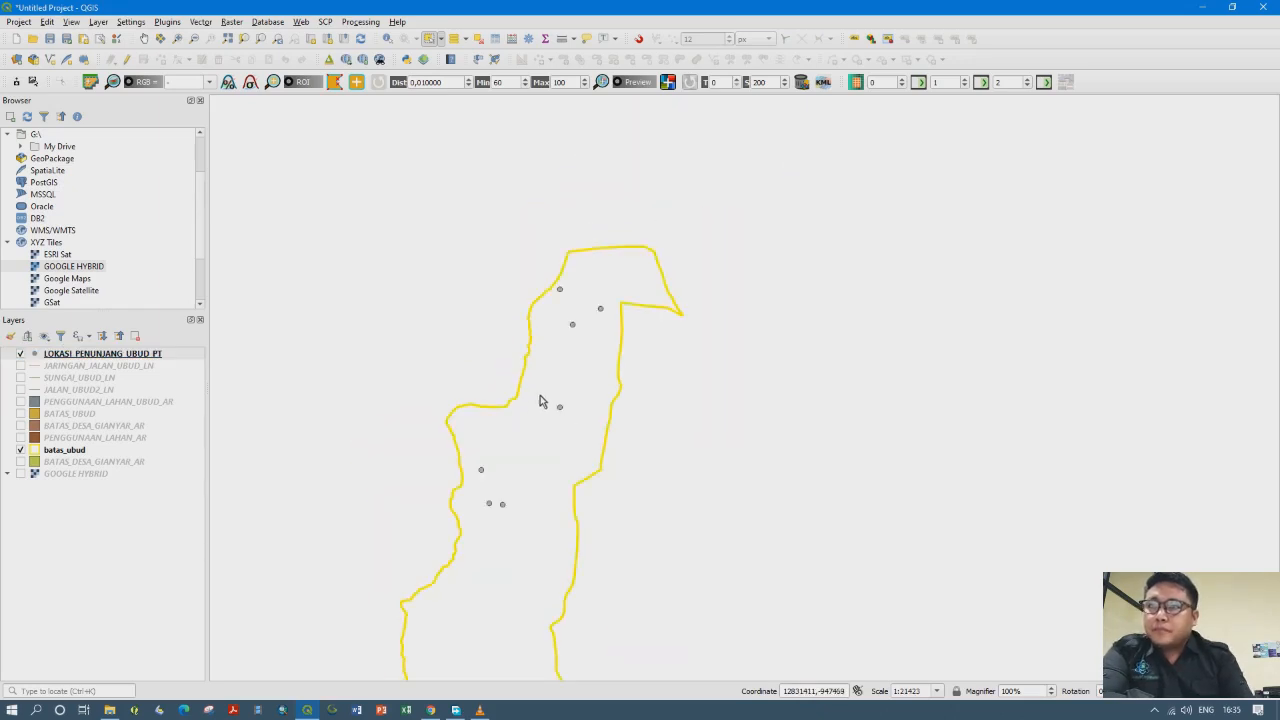
drag(548, 464, 566, 502)
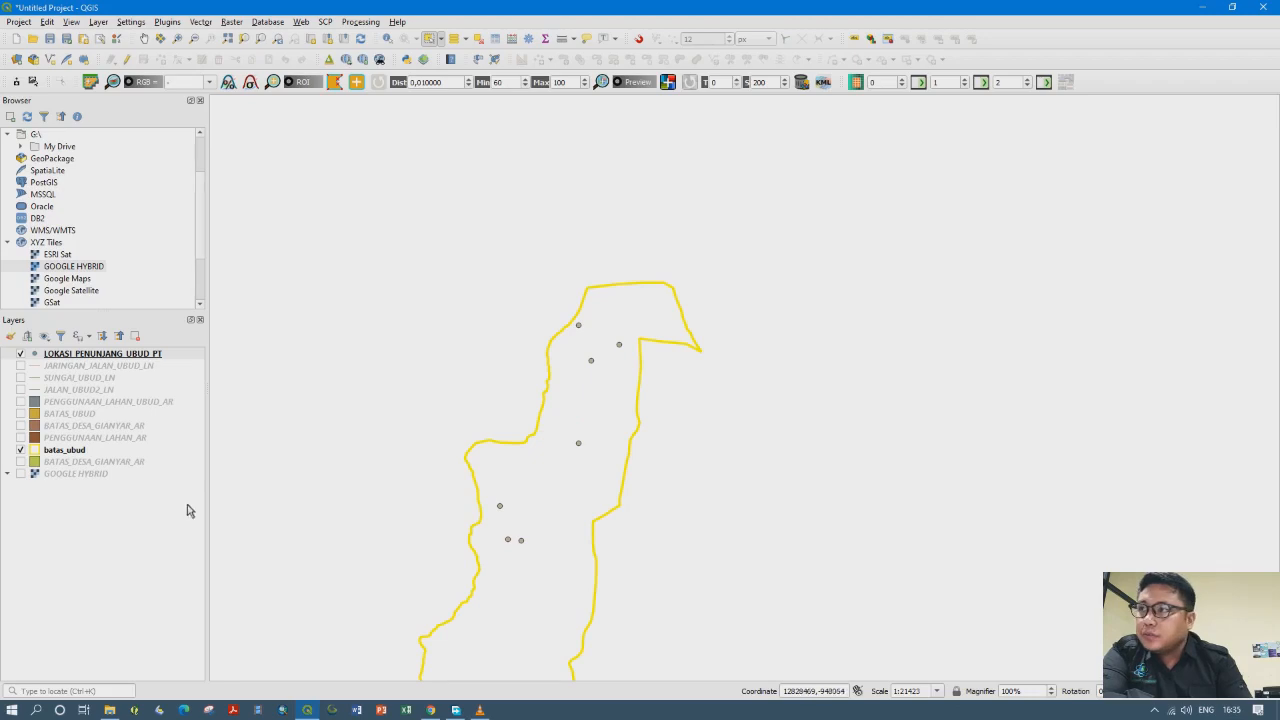
click(63, 358)
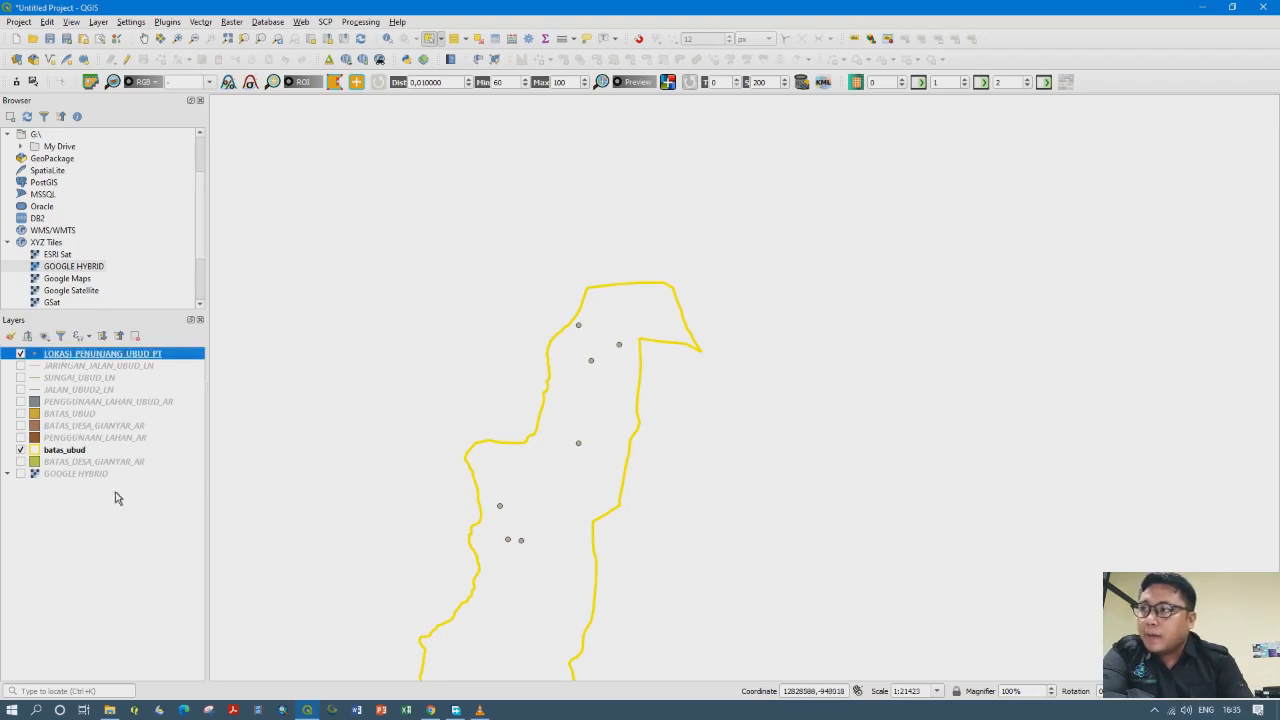
click(21, 474)
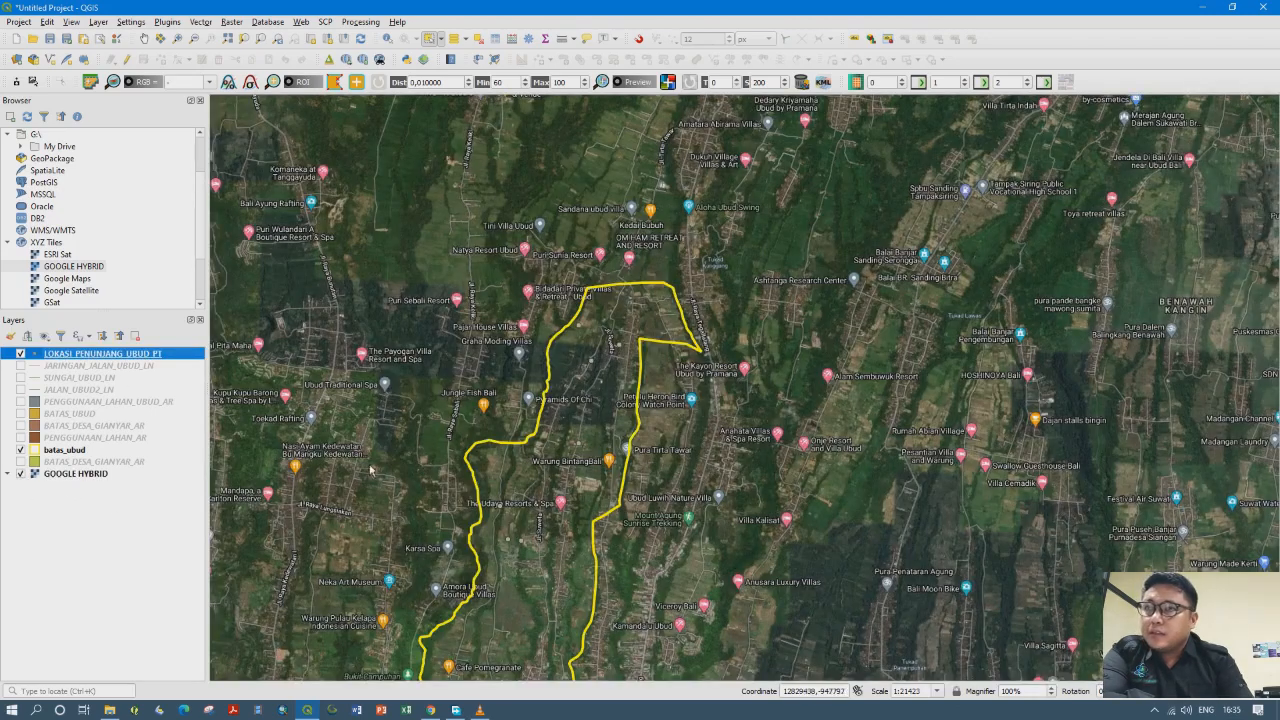
scroll(521, 430, up, 1)
drag(596, 504, 560, 409)
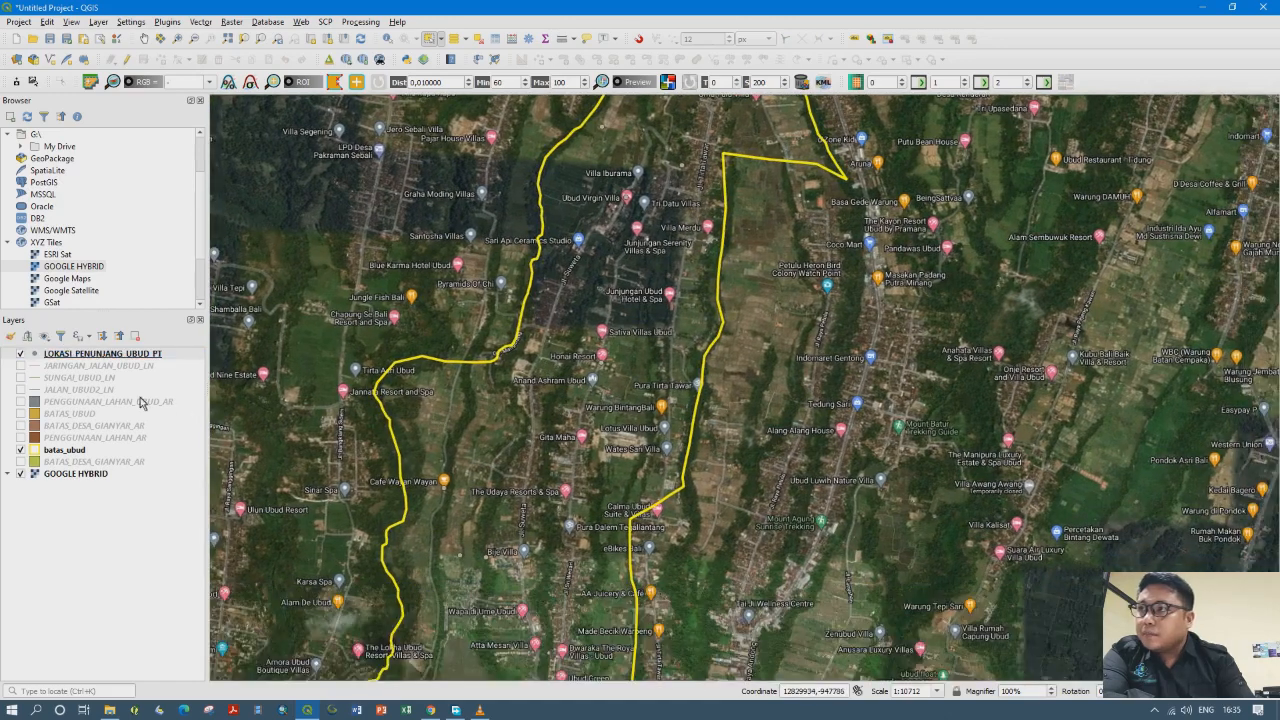
Enable editing on LOKASI_PENUNJANG_UBUD_PT and add a point at the Dragon Villa marker with NM_LOKASI "Dragon Villas"
click(77, 356)
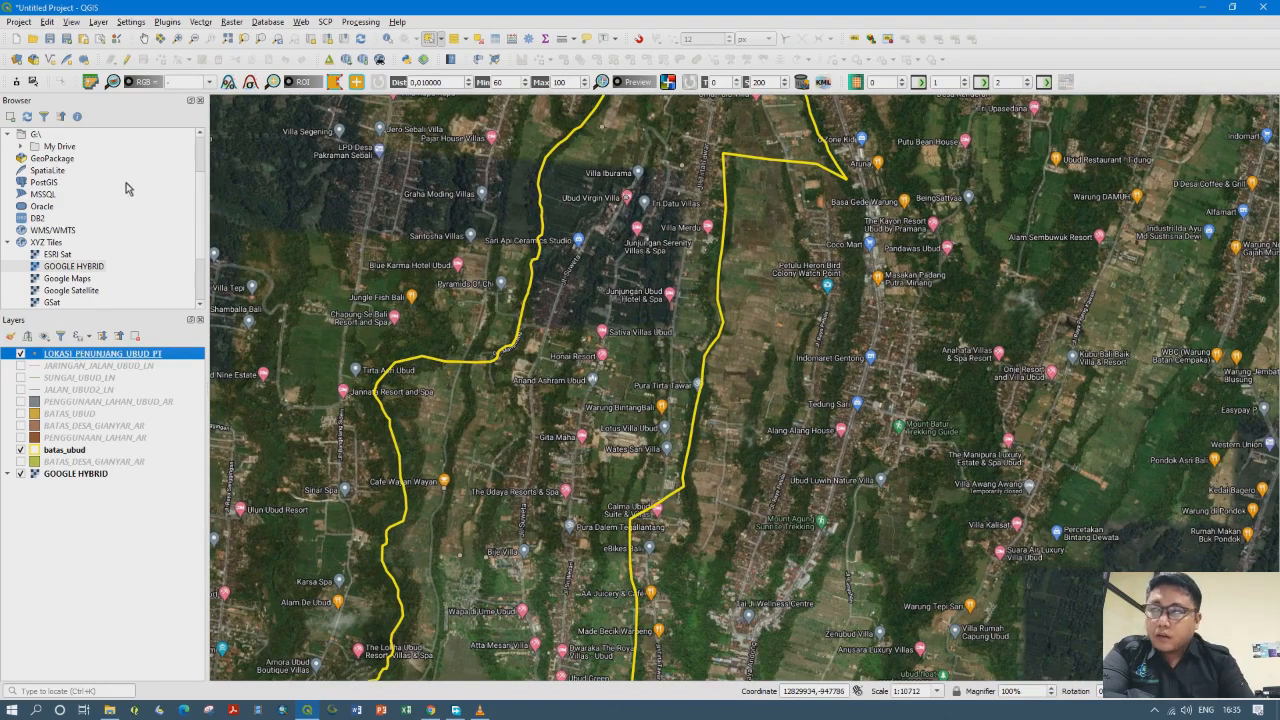
click(126, 62)
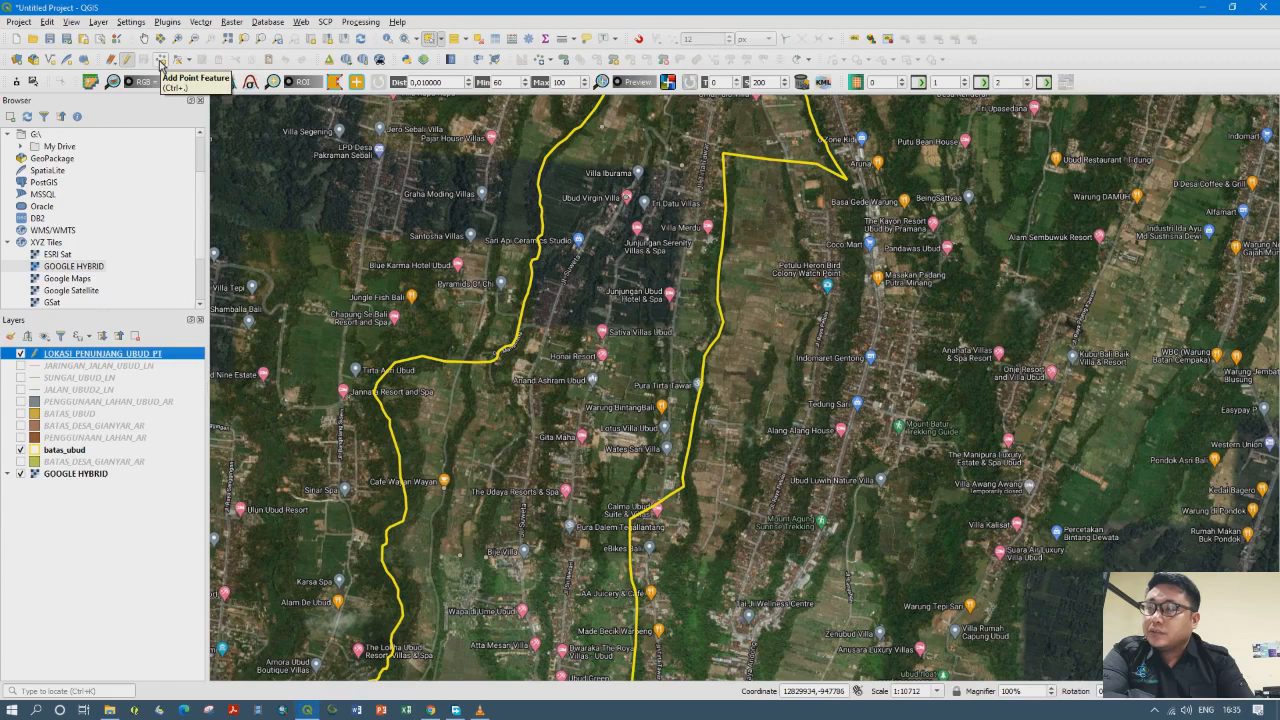
click(160, 62)
scroll(600, 540, up, 1)
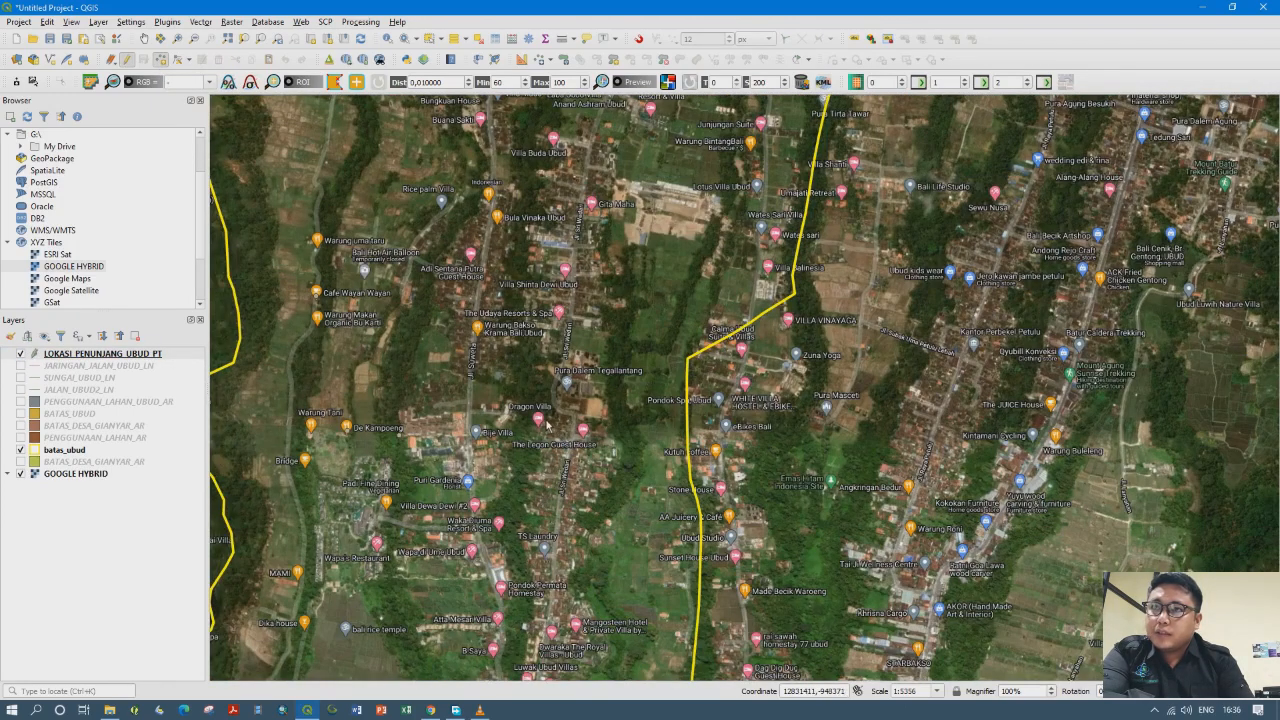
scroll(544, 415, up, 1)
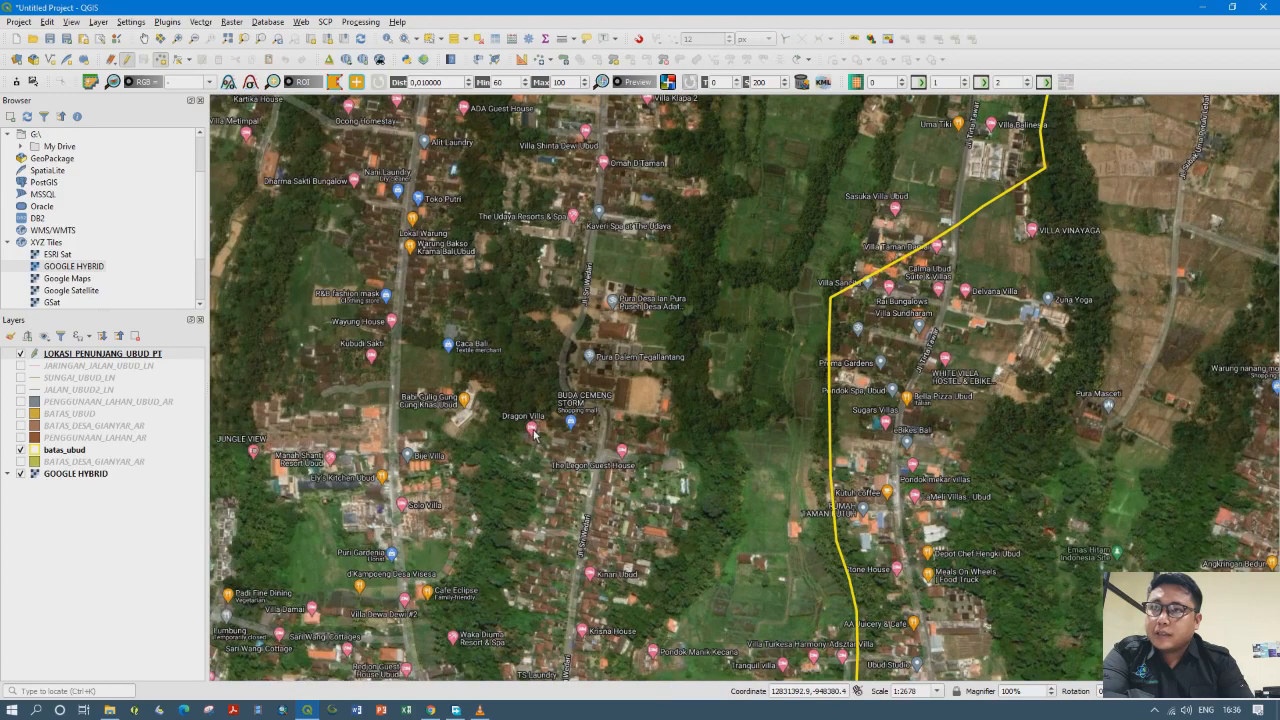
click(533, 432)
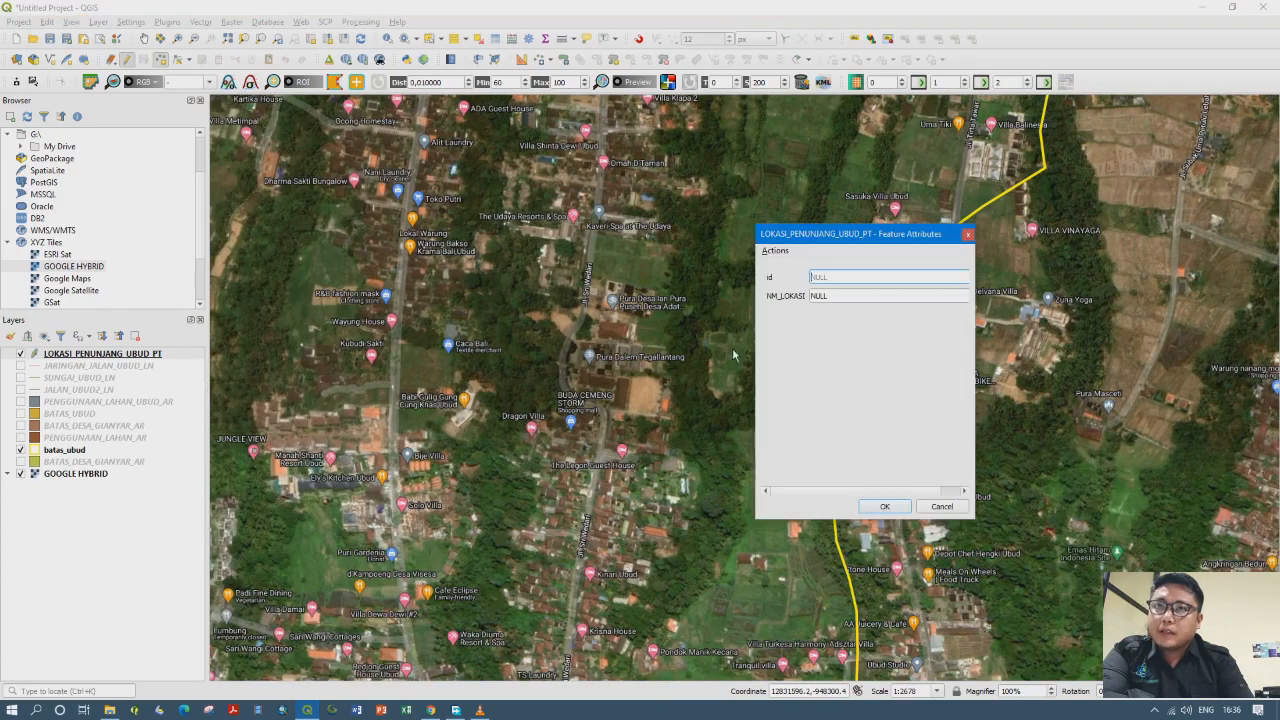
click(831, 298)
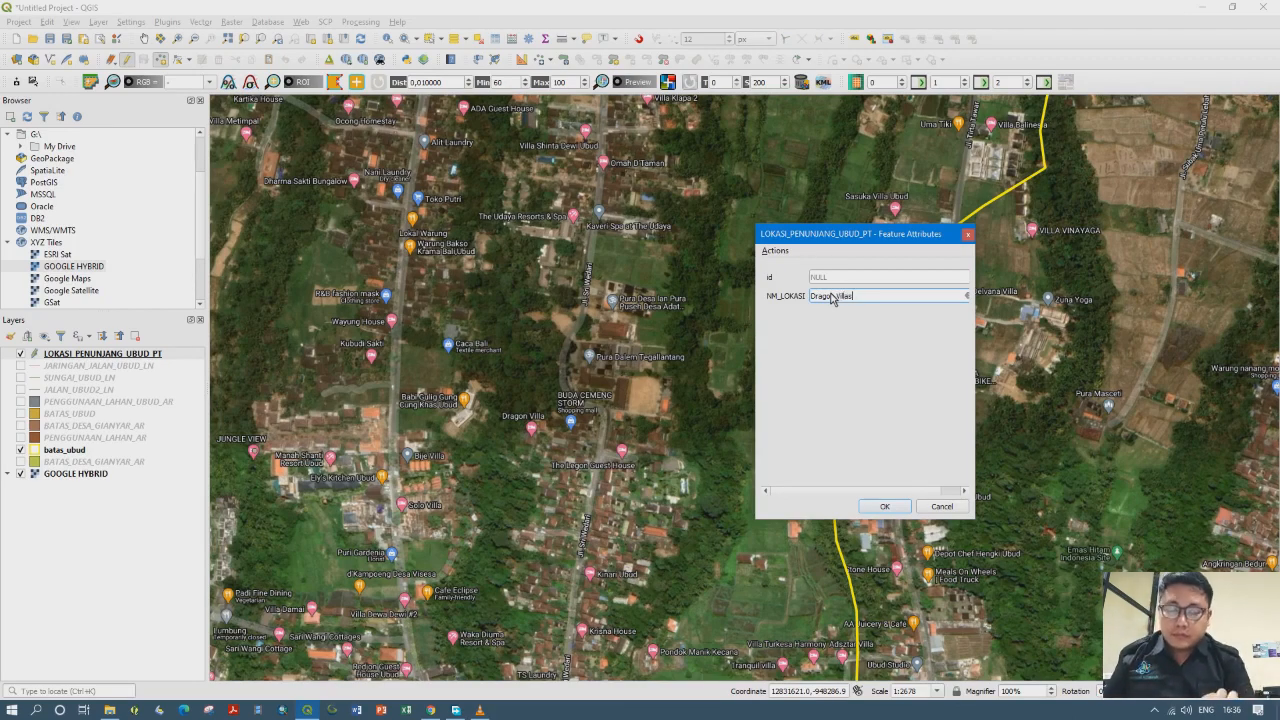
click(884, 506)
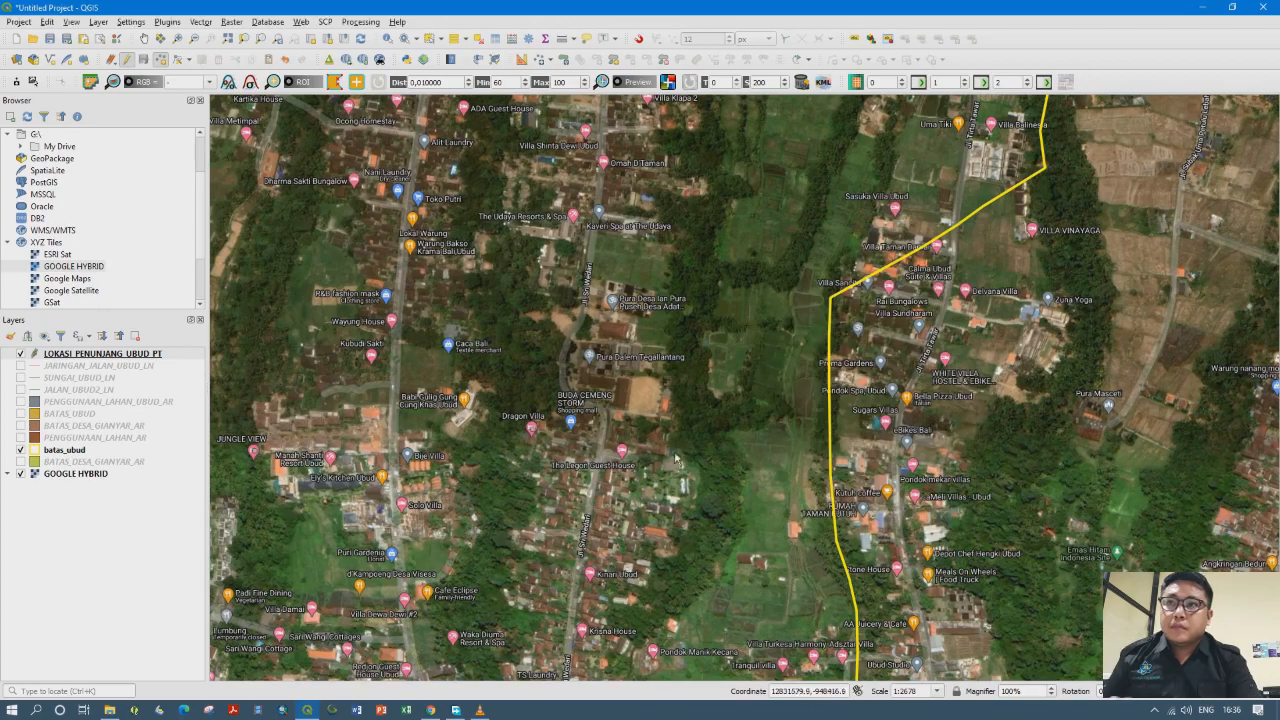
Add a point at the football field in the northern part of the village with NM_LOKASI "Junjungan Football Field"
scroll(620, 416, down, 1)
drag(618, 364, 627, 650)
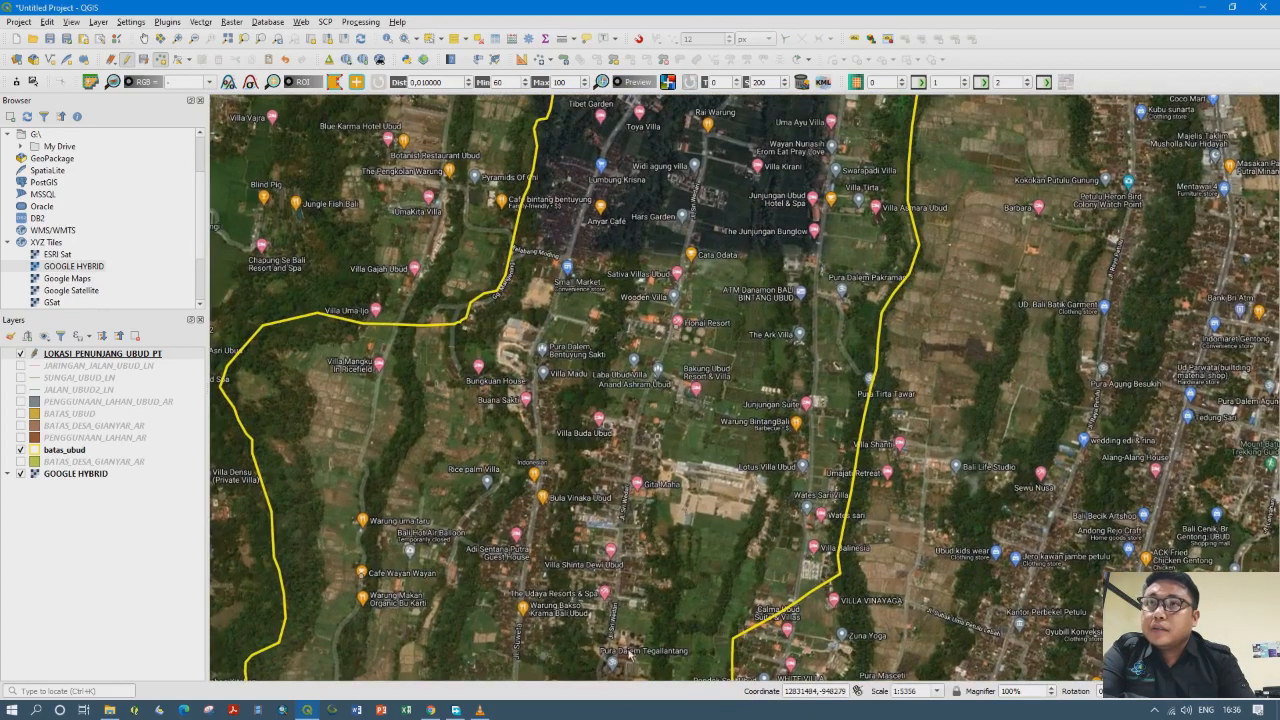
drag(631, 332, 611, 502)
drag(631, 400, 586, 603)
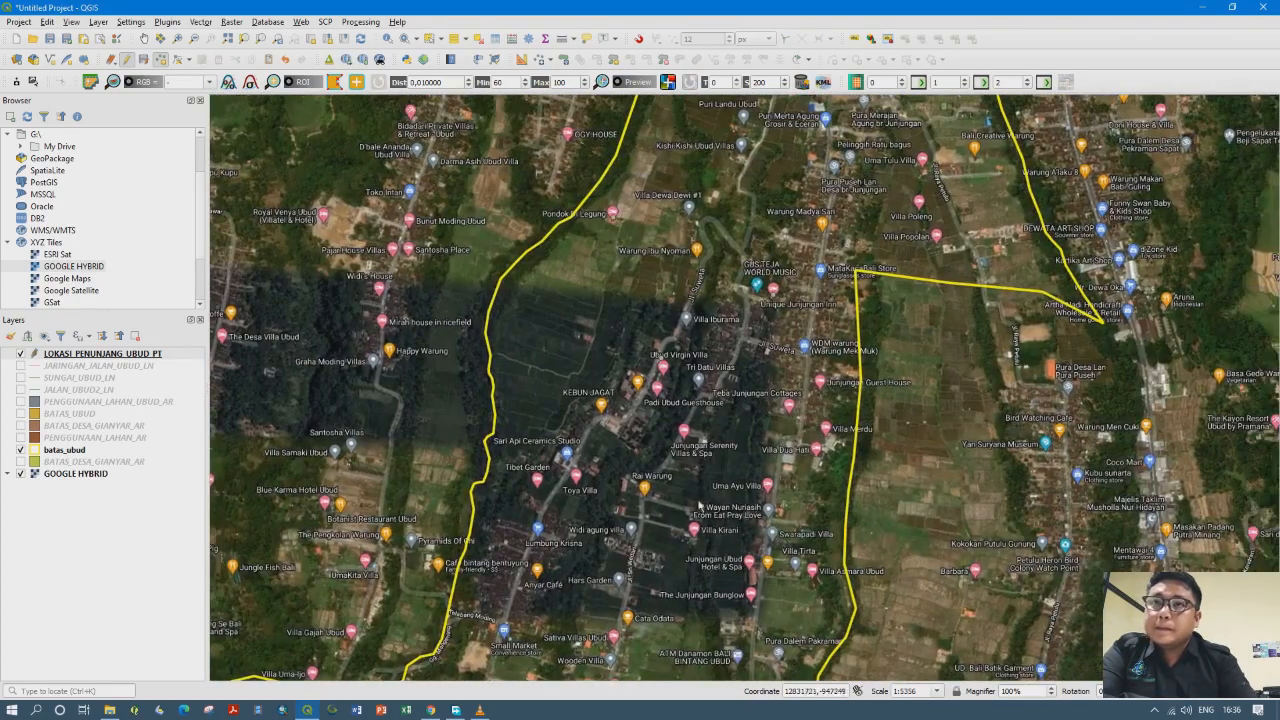
drag(869, 123, 728, 336)
scroll(728, 336, up, 1)
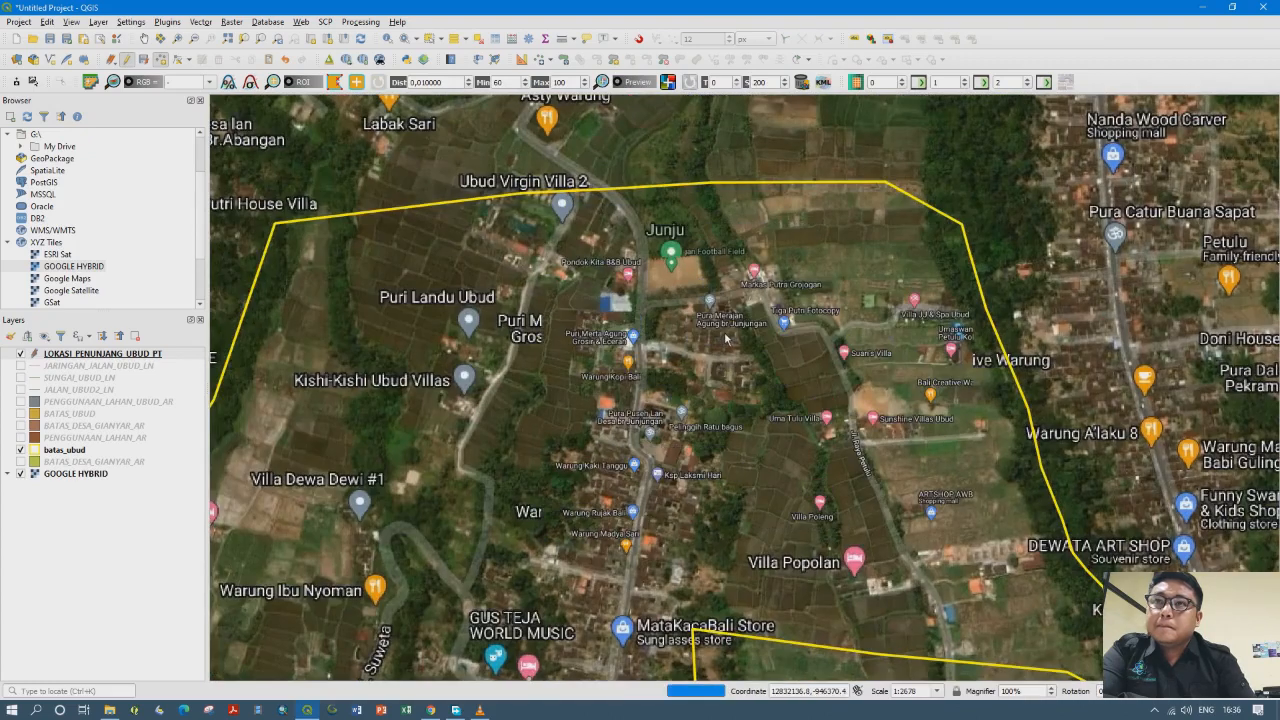
scroll(716, 290, up, 1)
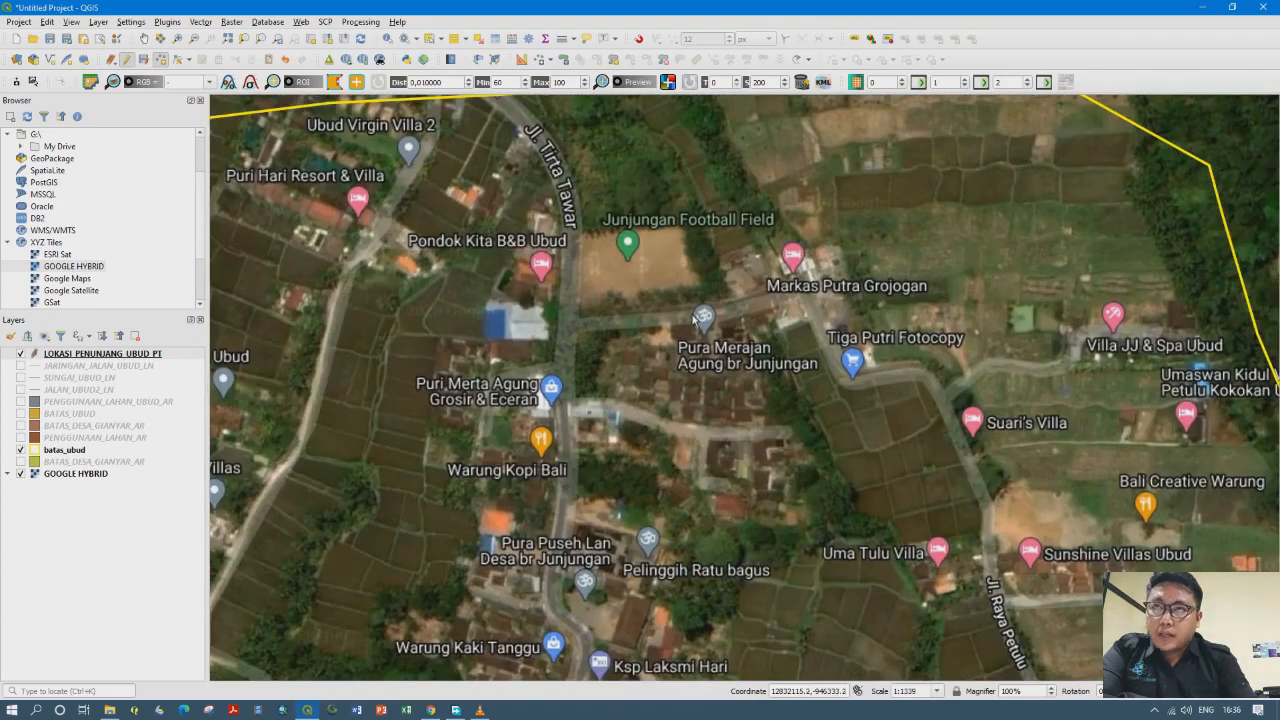
drag(716, 290, 683, 405)
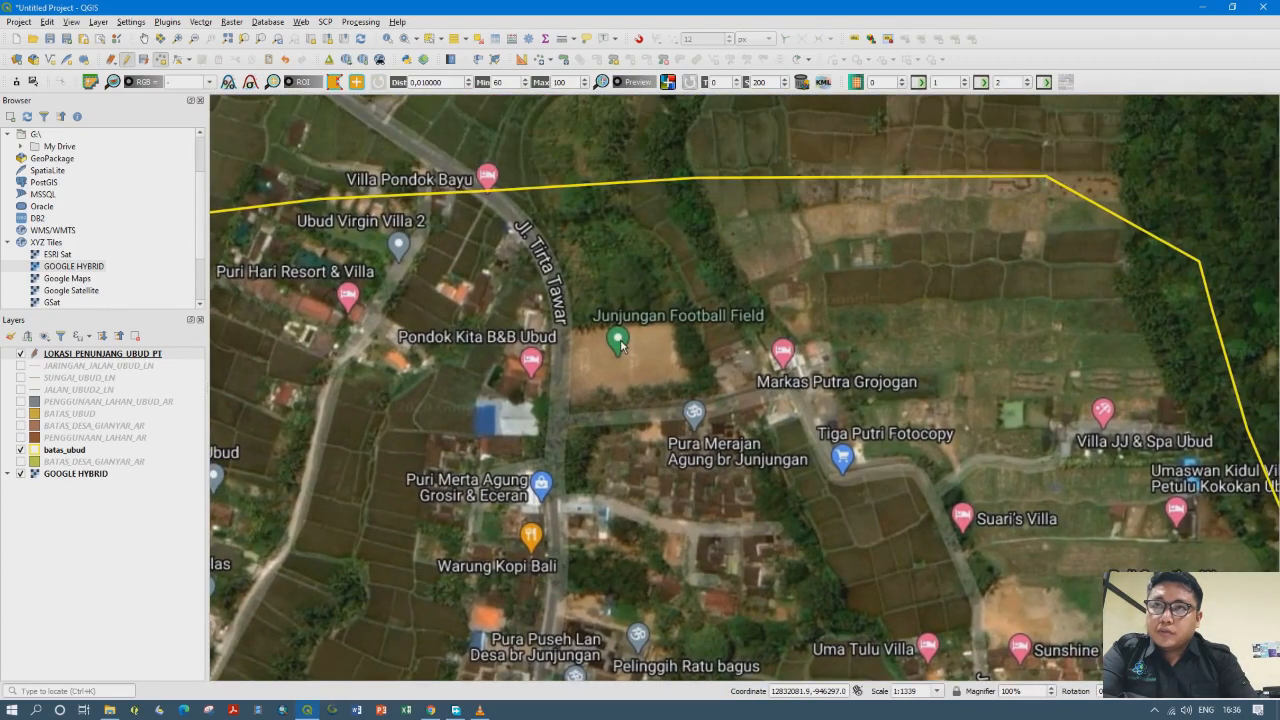
click(621, 344)
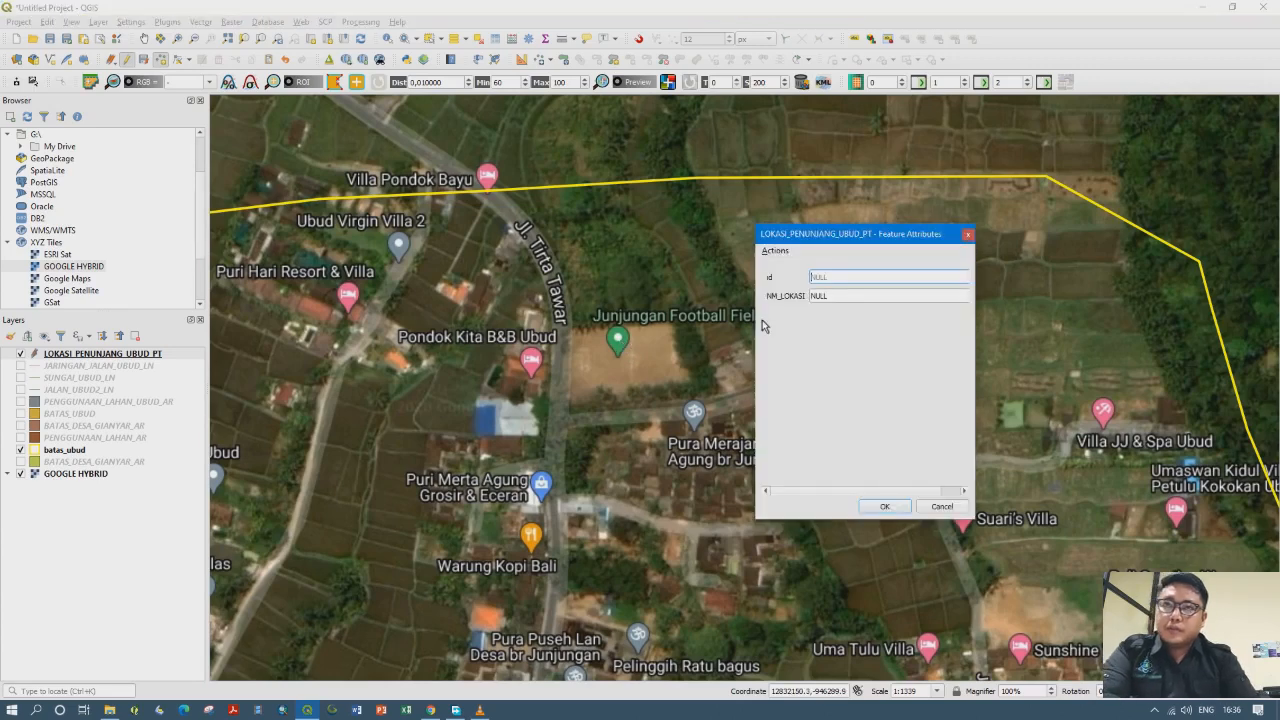
click(818, 297)
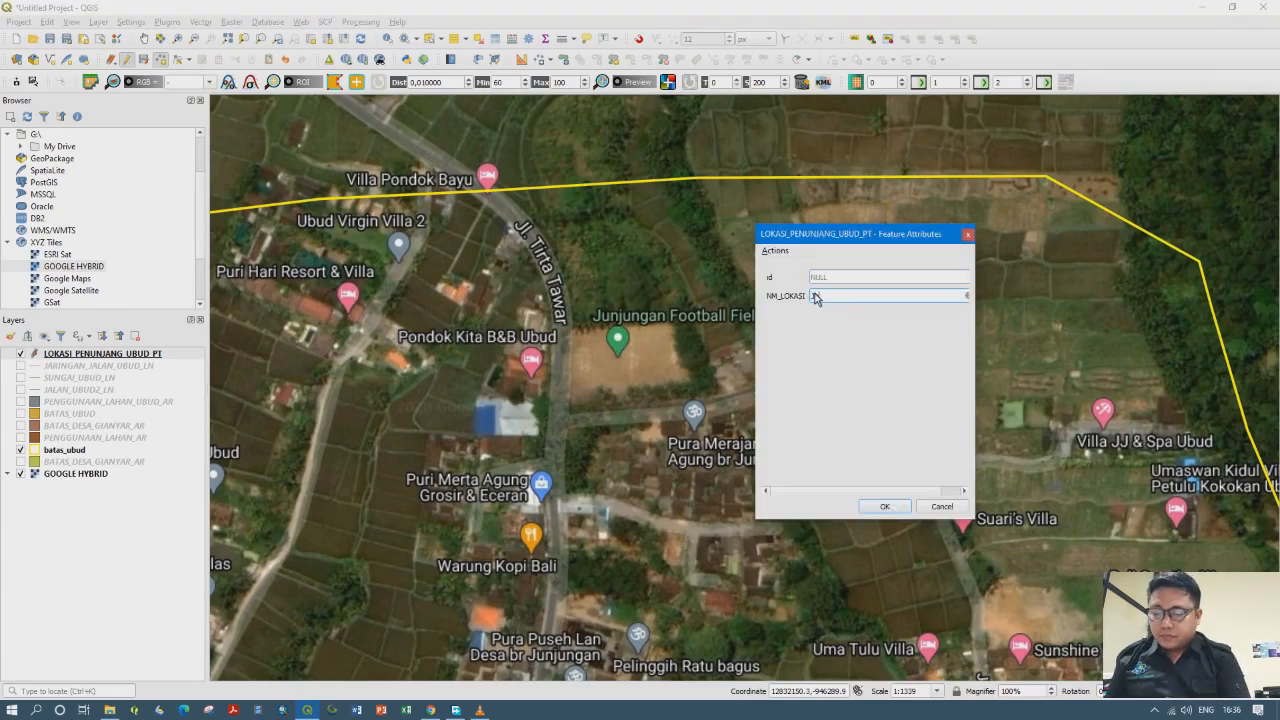
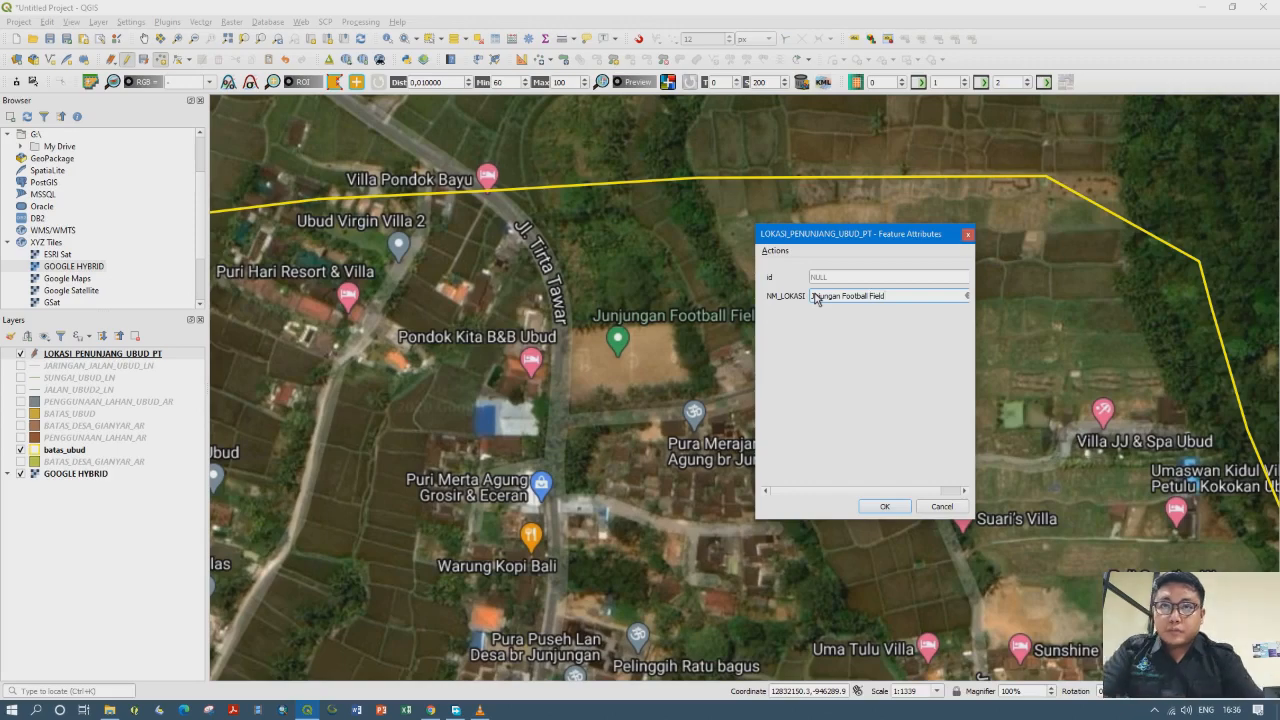
click(884, 507)
Add a point beside the restaurant marker east of Jl. Raya Petulu with NM_LOKASI "Bali Creative Warung"
scroll(770, 478, down, 1)
drag(830, 620, 786, 353)
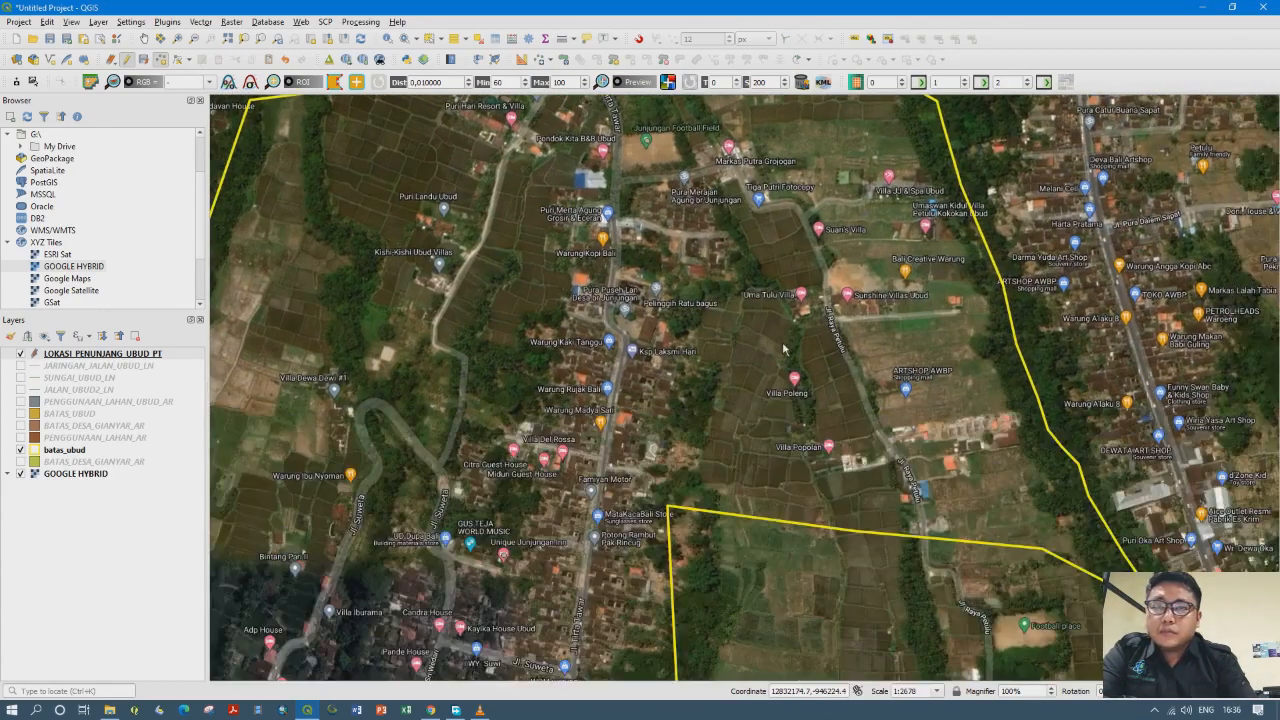
scroll(958, 277, up, 1)
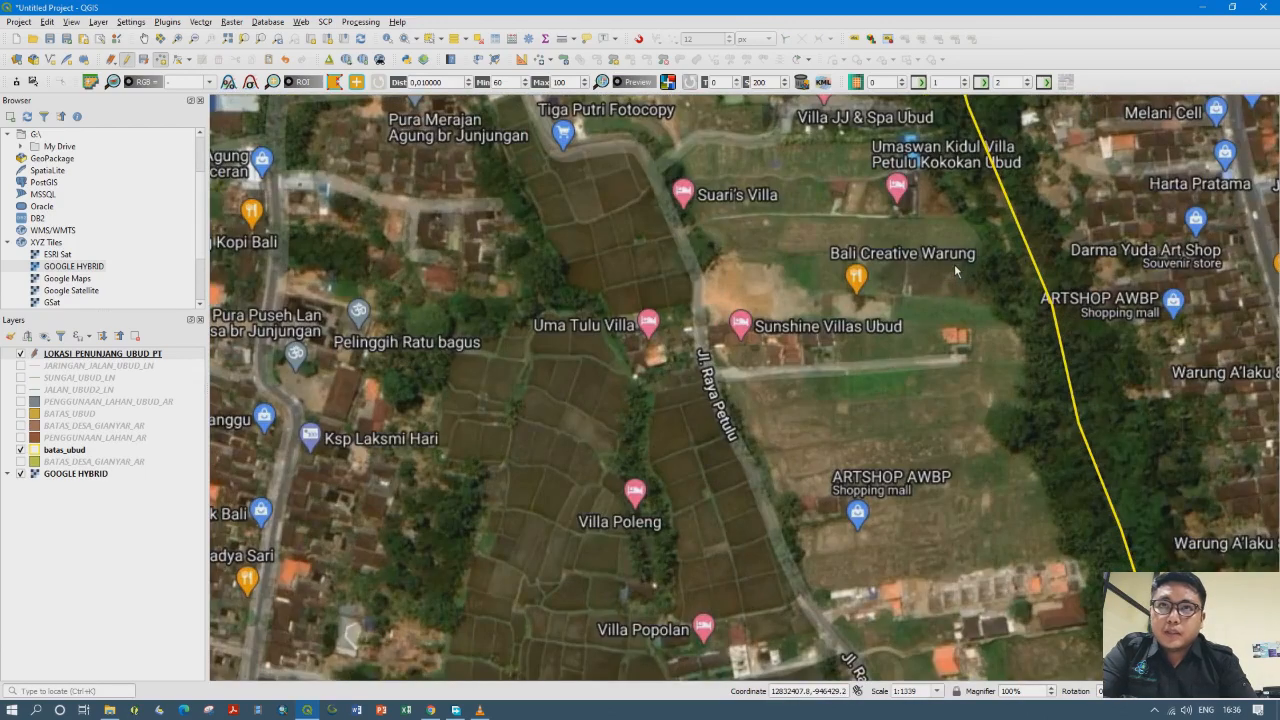
click(887, 298)
click(836, 297)
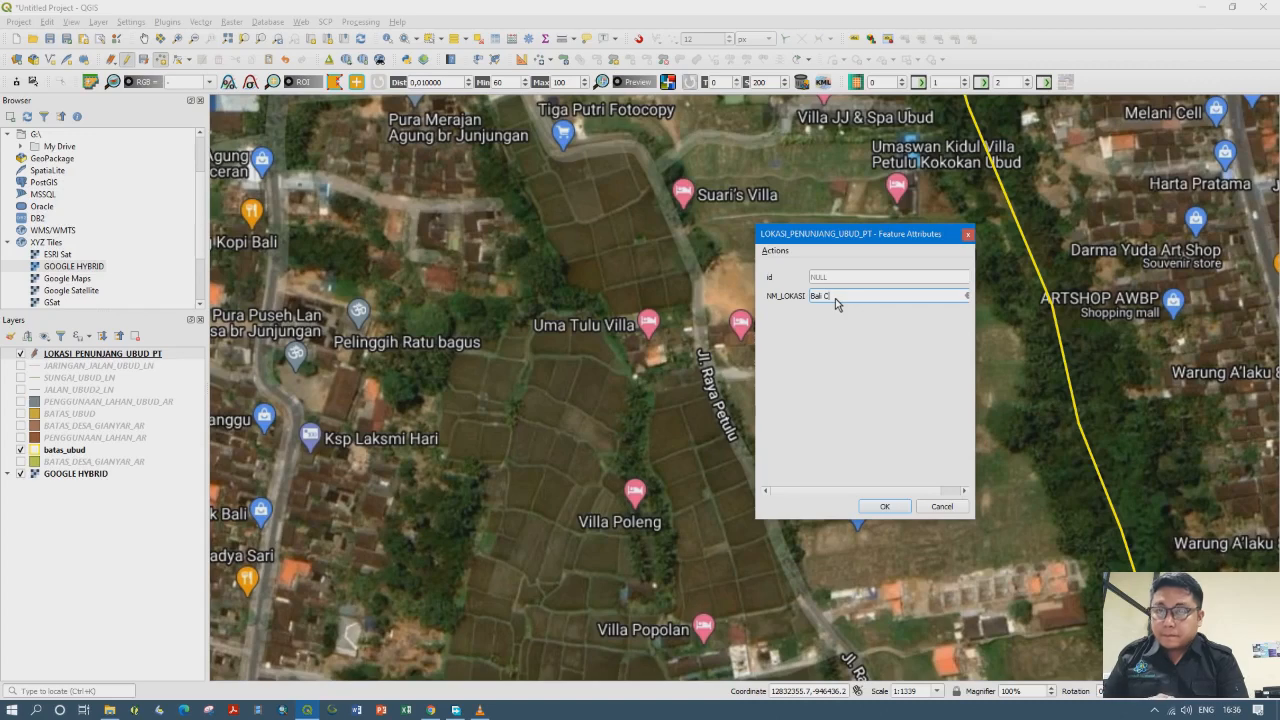
text(Bali Creatife)
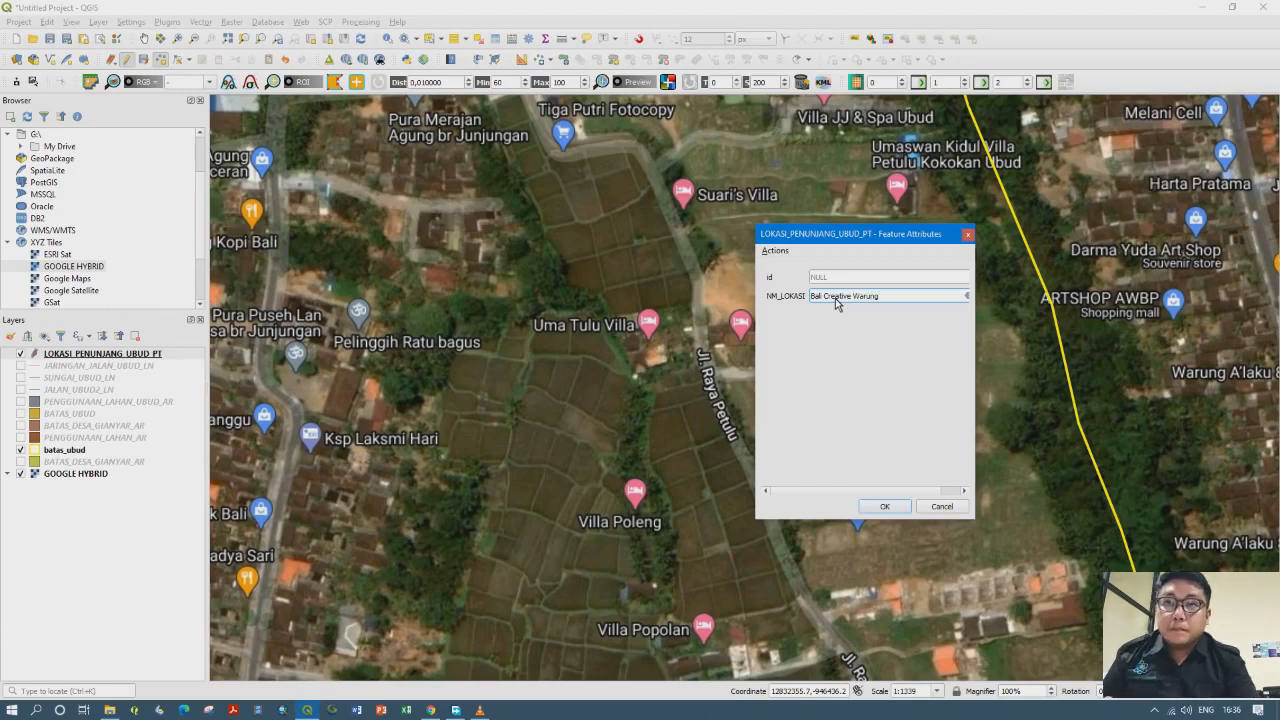
click(872, 506)
Examine the imagery inside the batas_ubud boundary from Jl. Raya Petulu south to Jl. Sri Wedari for further supporting locations
scroll(670, 446, down, 1)
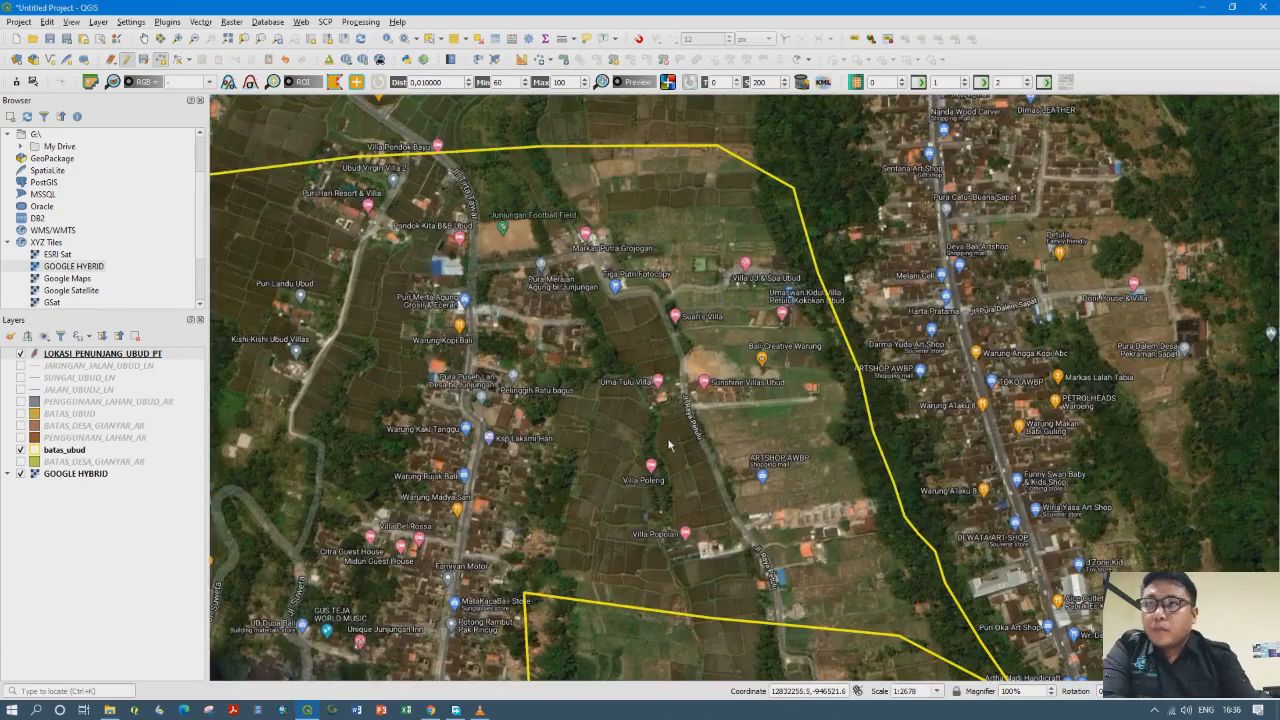
drag(645, 561, 689, 351)
drag(580, 460, 769, 468)
scroll(573, 533, down, 1)
scroll(573, 533, up, 1)
drag(556, 564, 597, 426)
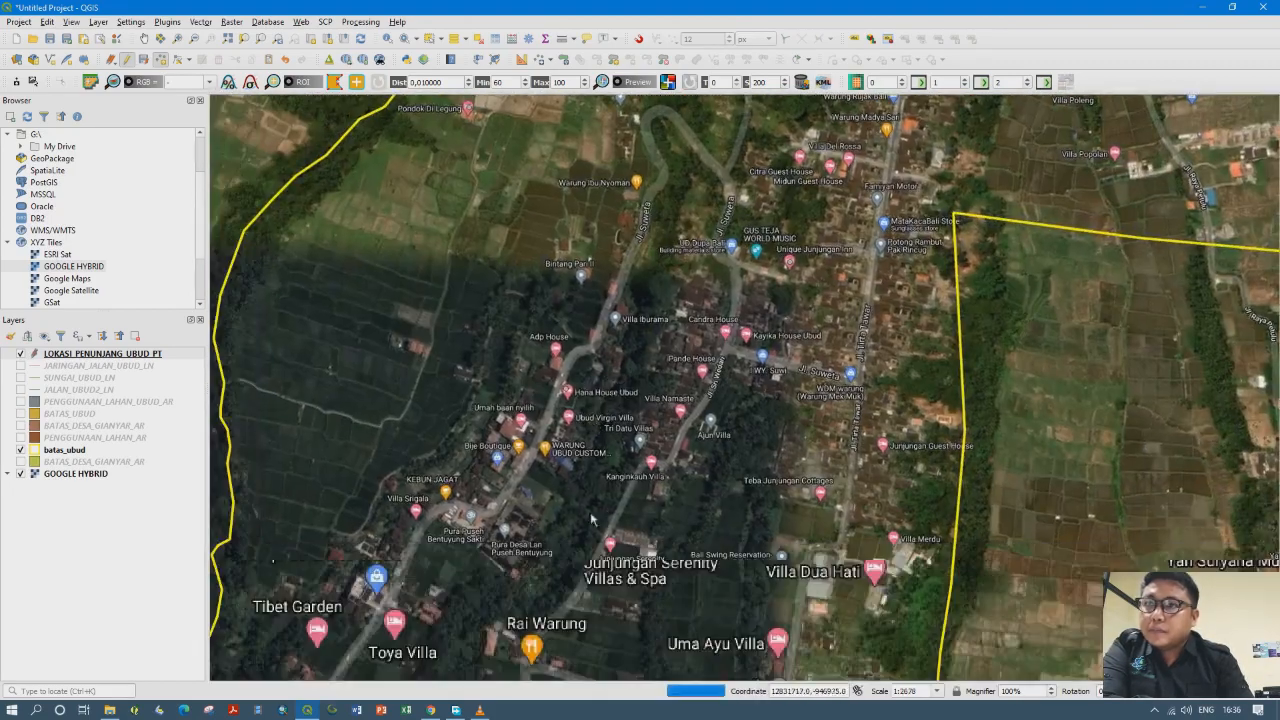
drag(593, 539, 625, 360)
drag(583, 525, 605, 427)
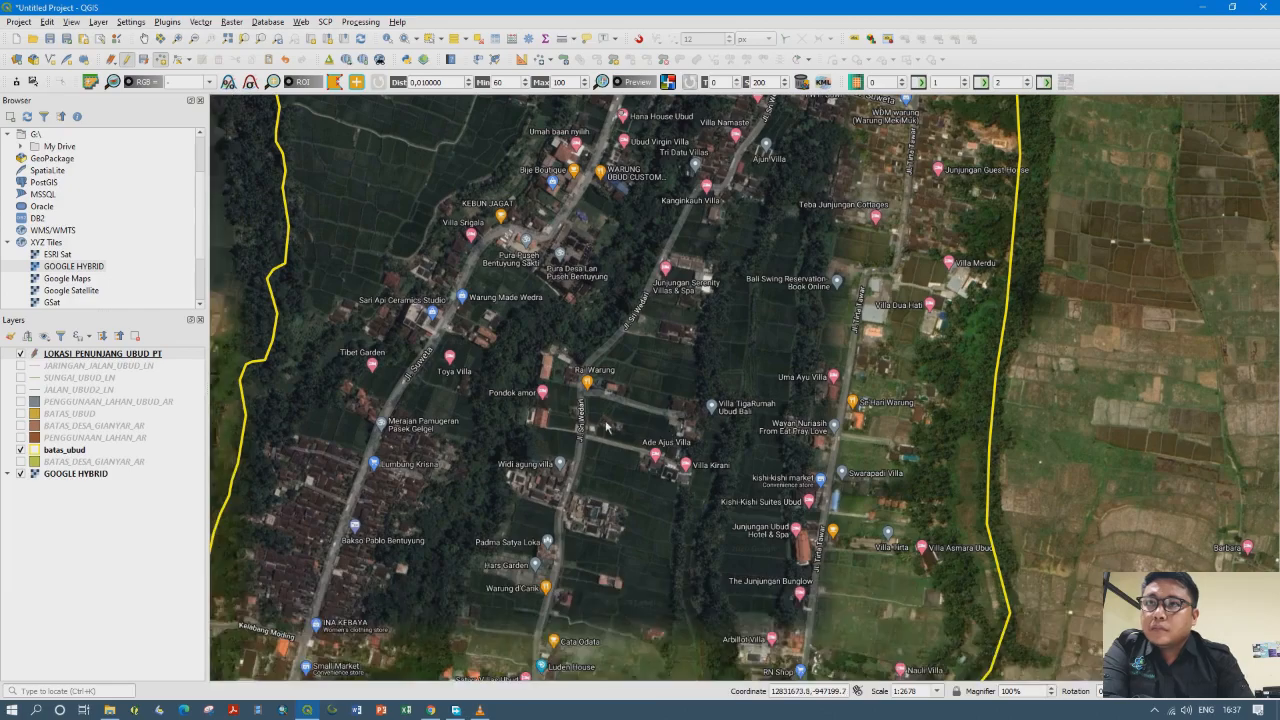
scroll(645, 445, down, 3)
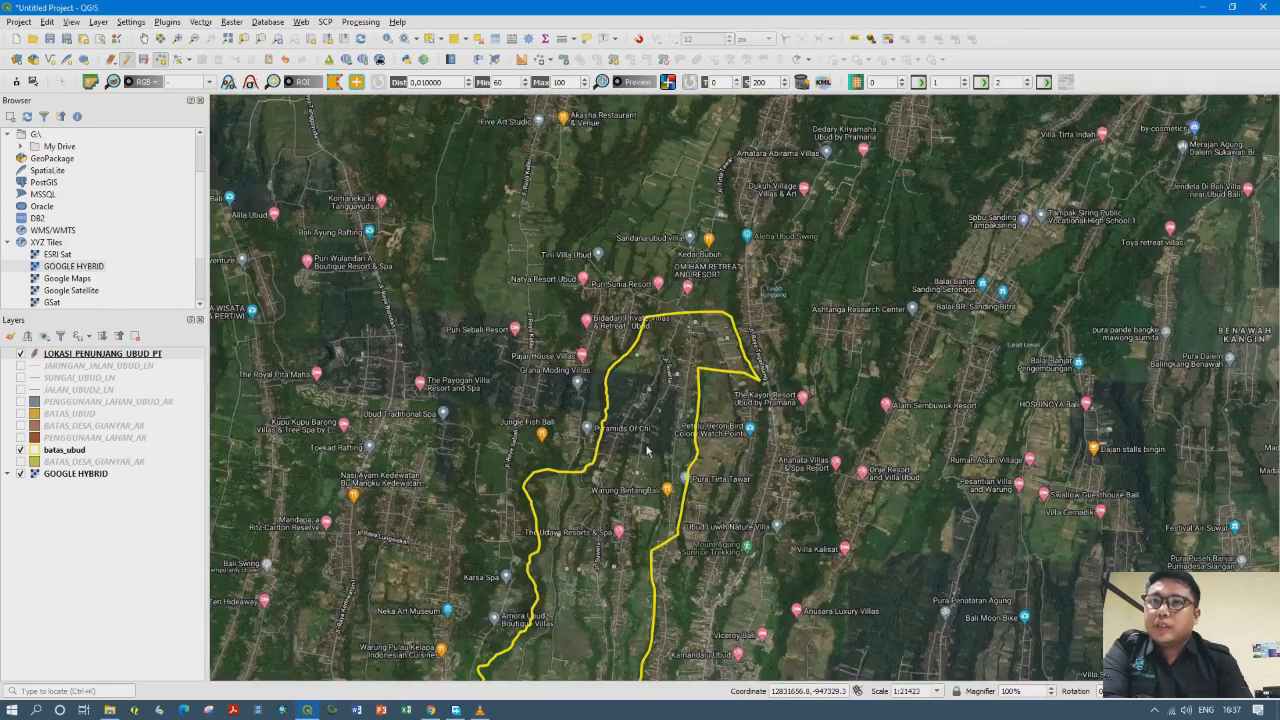
drag(638, 482, 646, 438)
scroll(646, 438, down, 1)
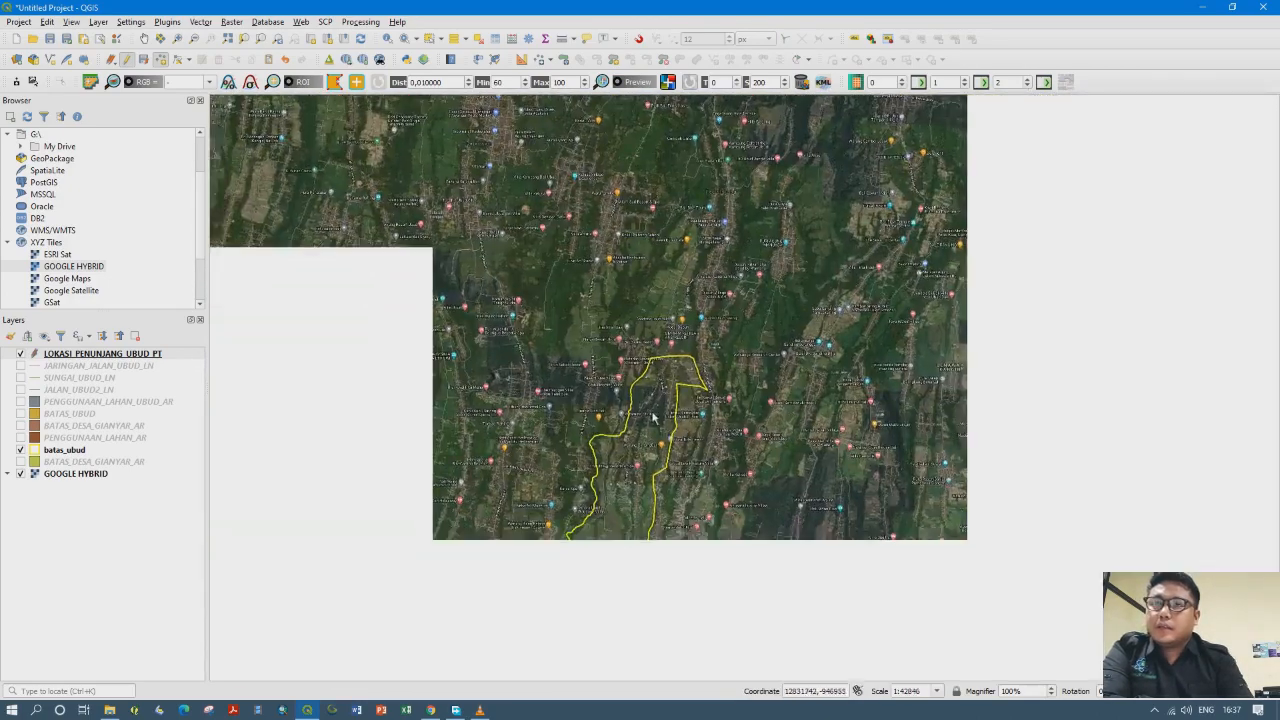
drag(632, 520, 649, 463)
scroll(649, 463, up, 2)
drag(632, 518, 627, 449)
scroll(668, 368, up, 1)
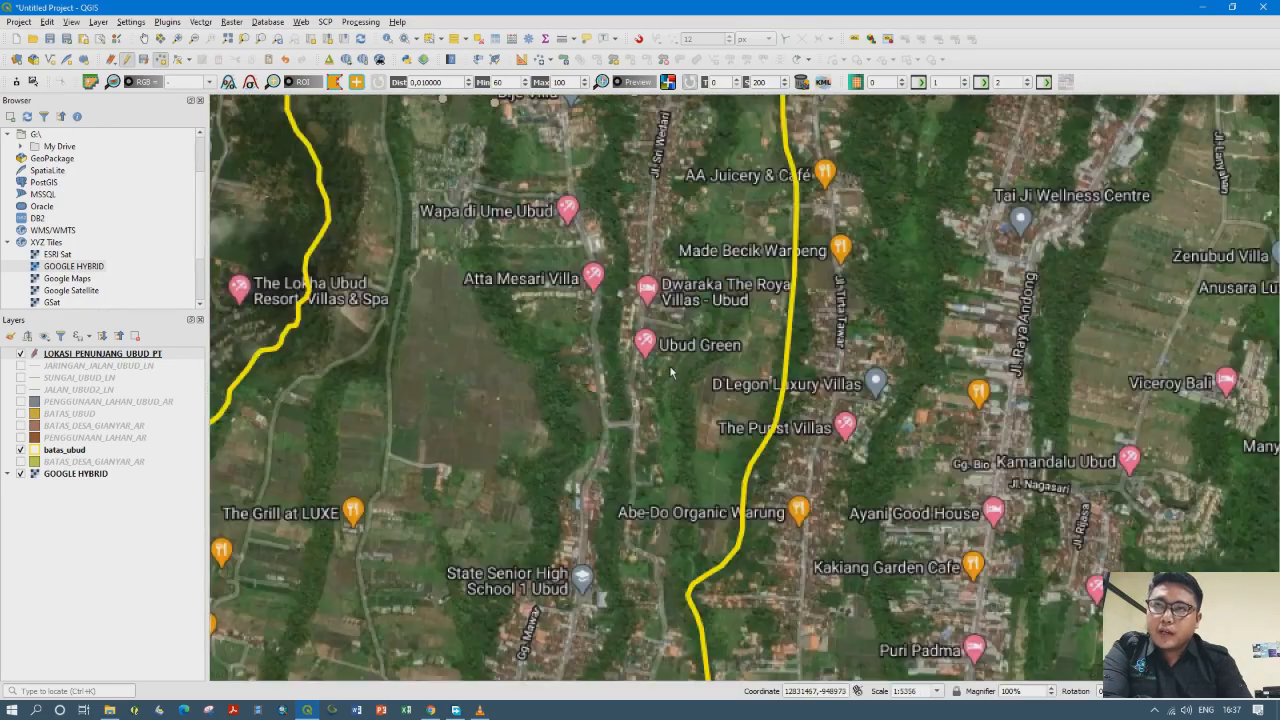
drag(667, 320, 625, 378)
scroll(623, 378, up, 1)
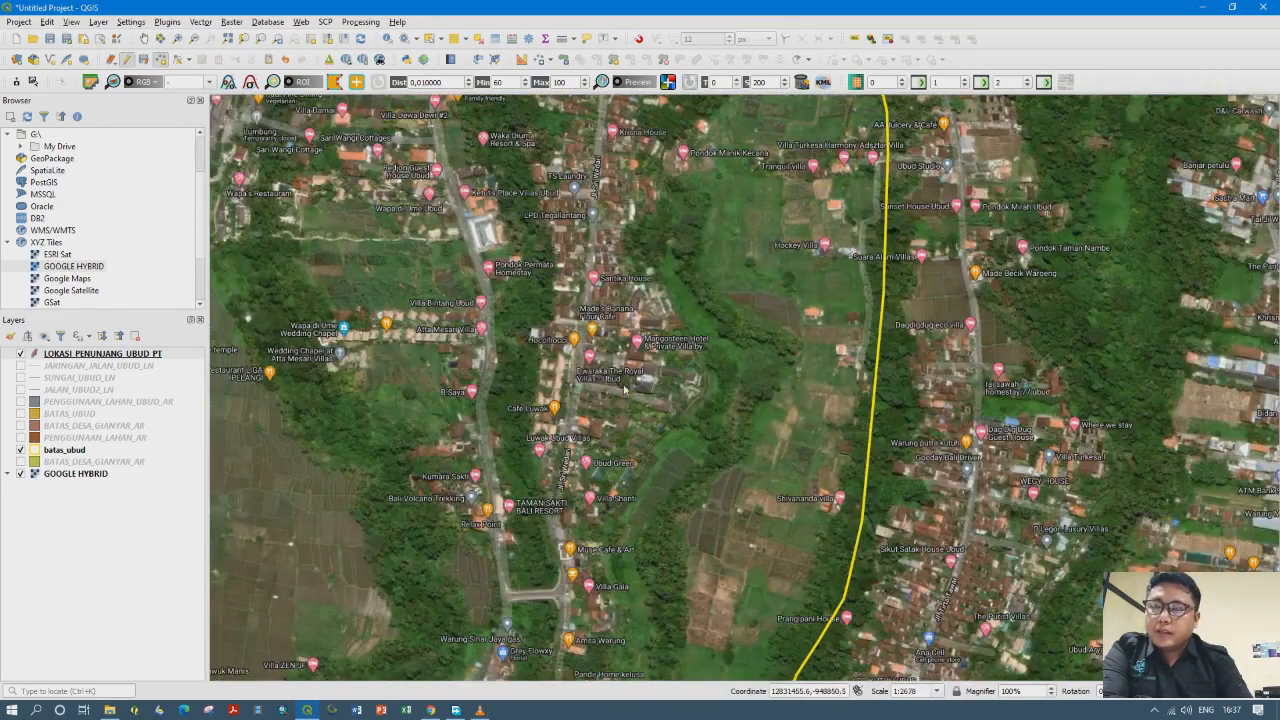
drag(625, 458, 656, 397)
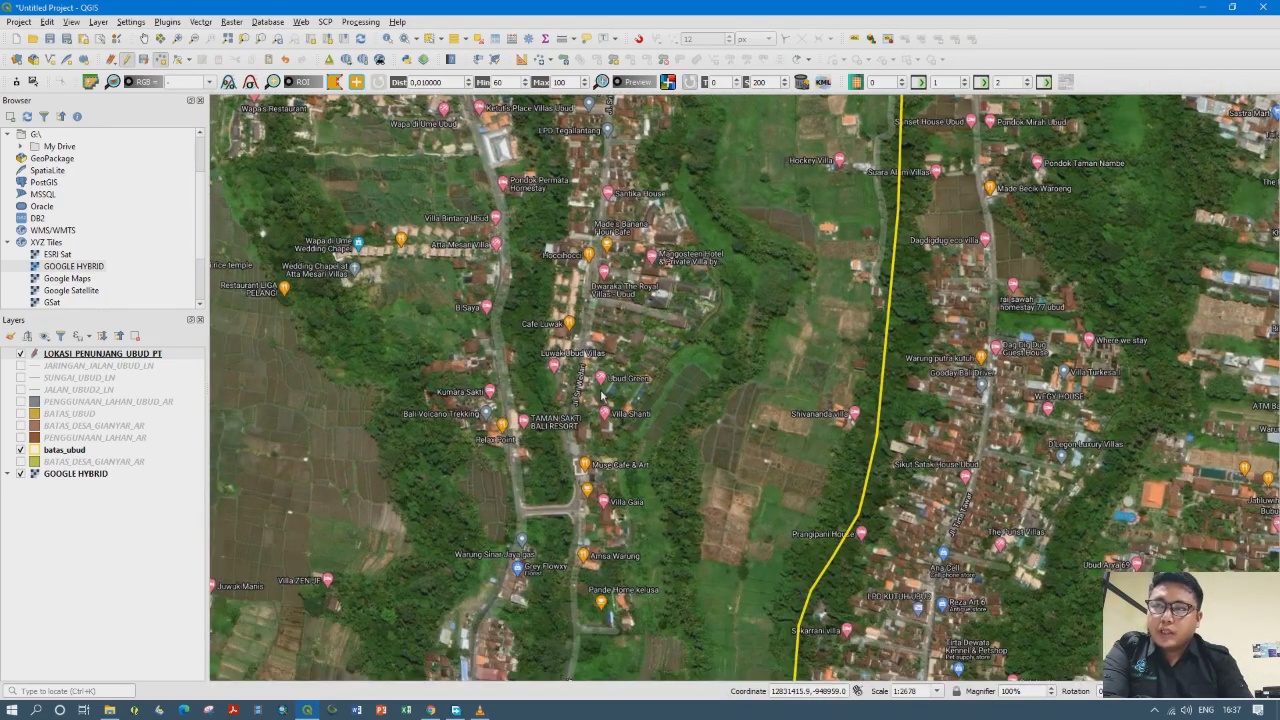
scroll(622, 405, up, 1)
drag(552, 401, 580, 460)
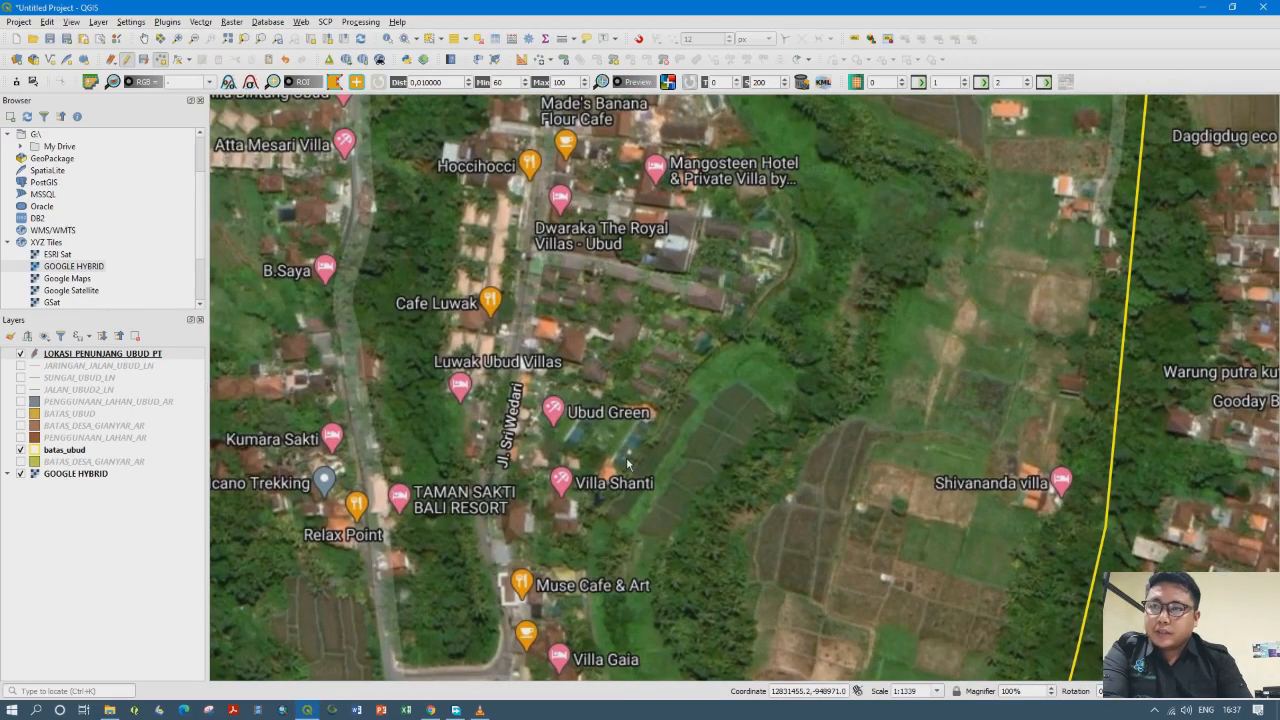
drag(634, 425, 652, 369)
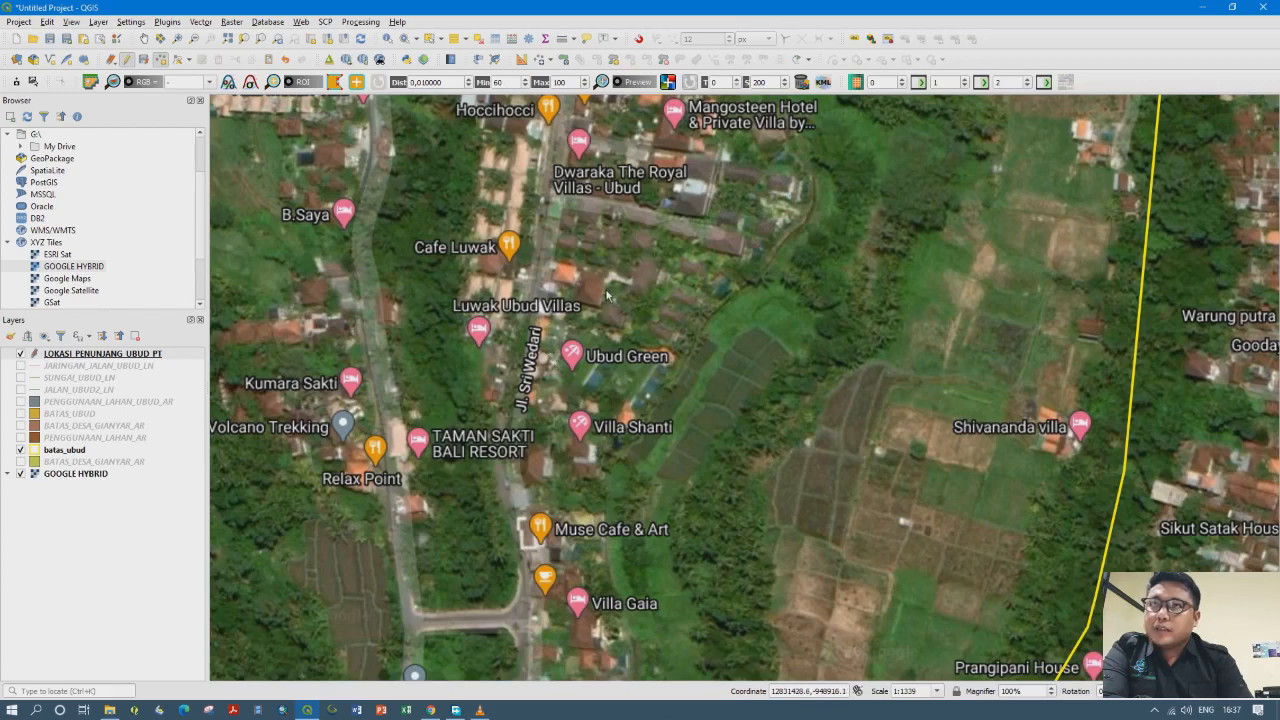
drag(608, 293, 606, 397)
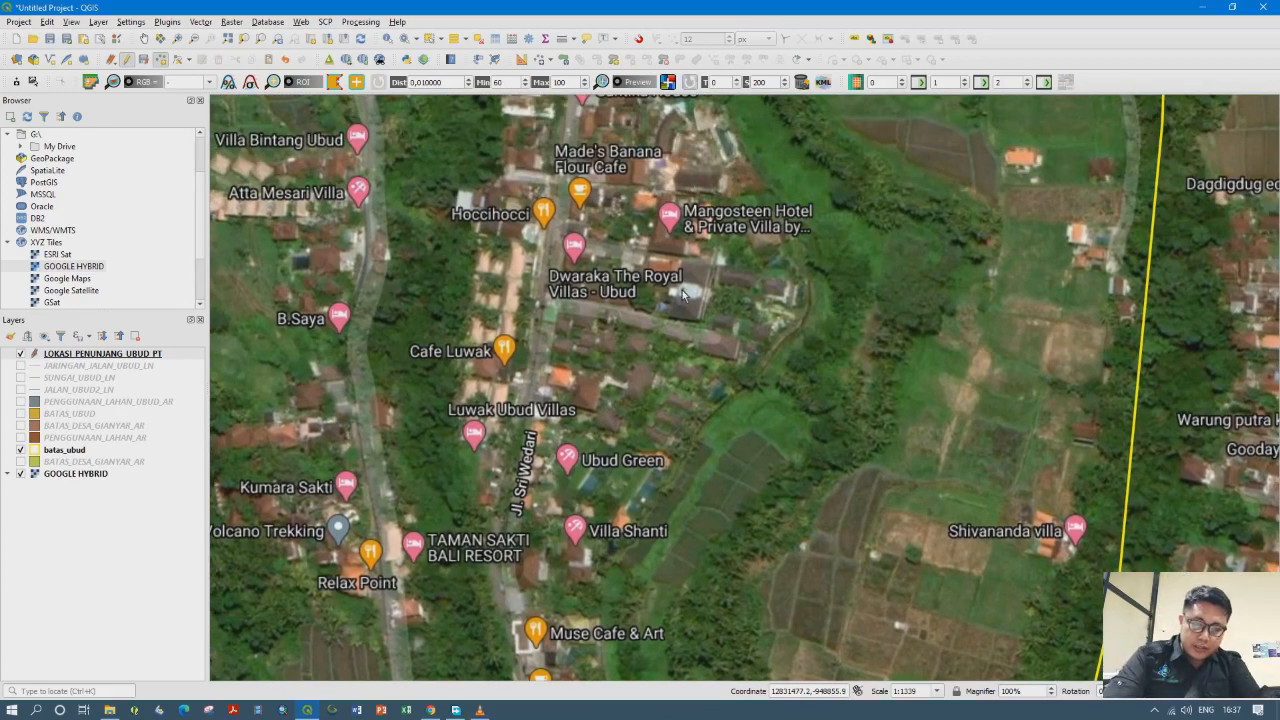
drag(643, 427, 665, 312)
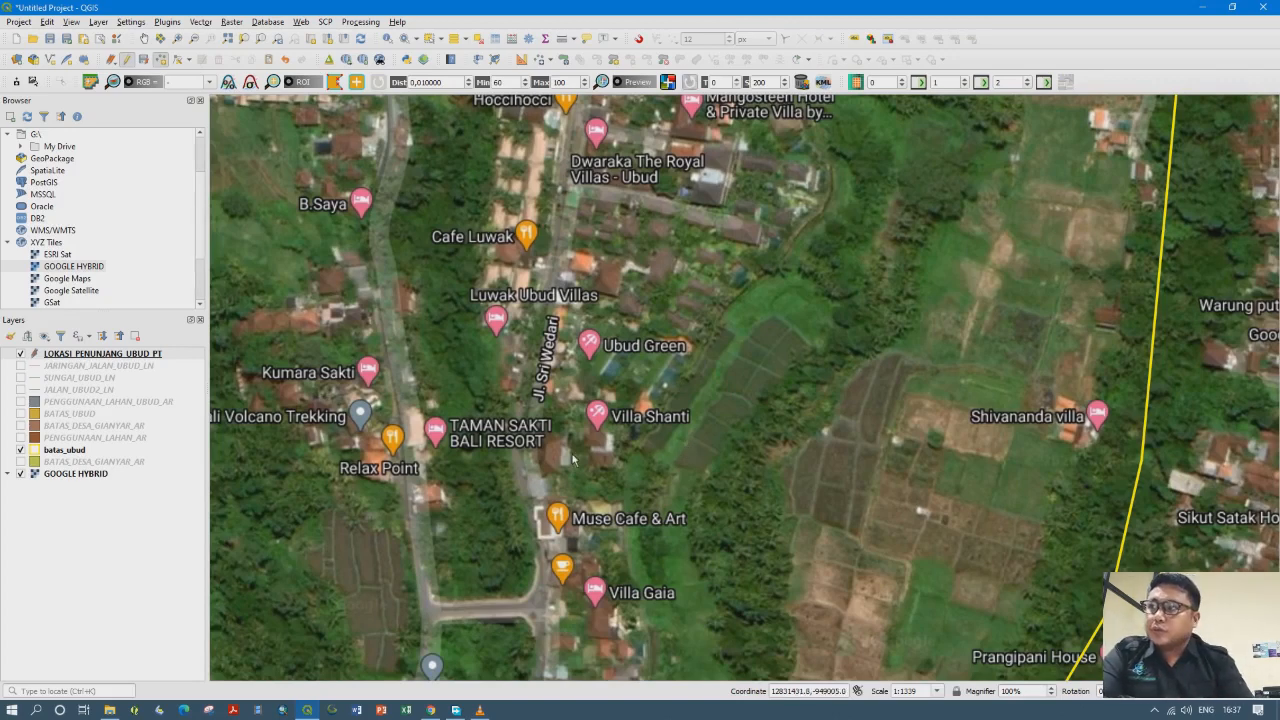
Stop editing LOKASI_PENUNJANG_UBUD_PT and save its changes
click(121, 356)
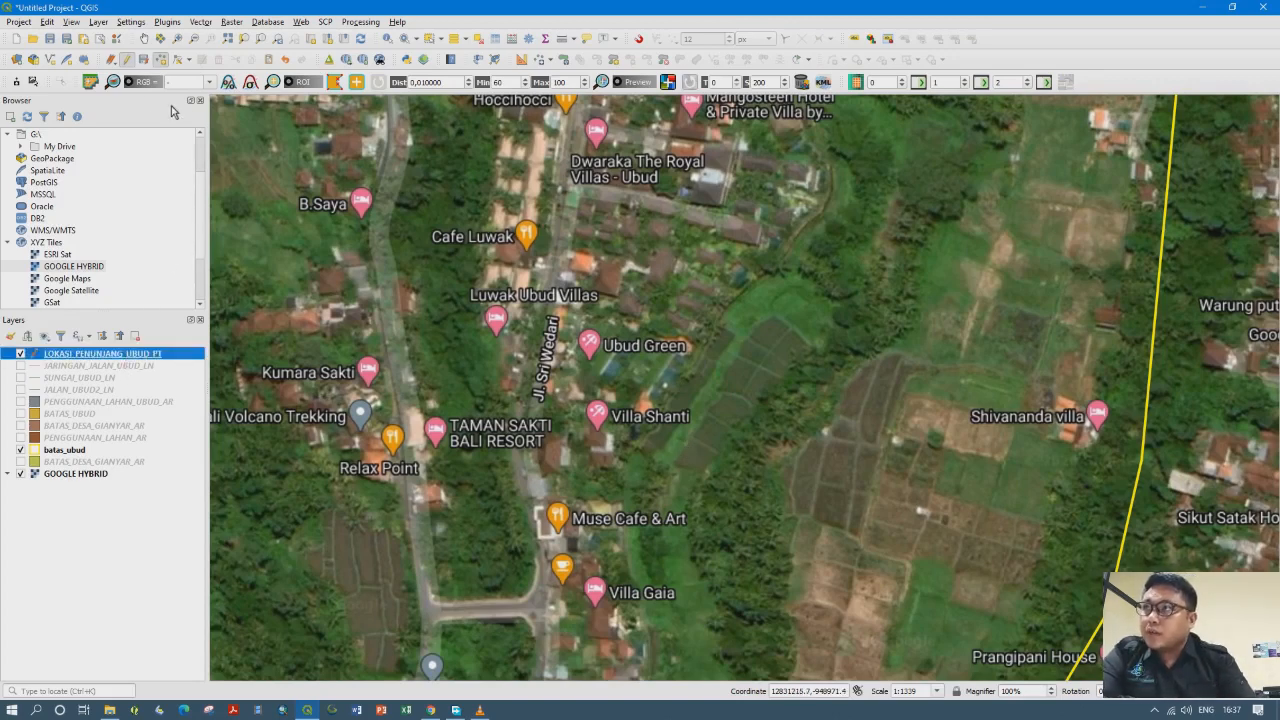
click(127, 62)
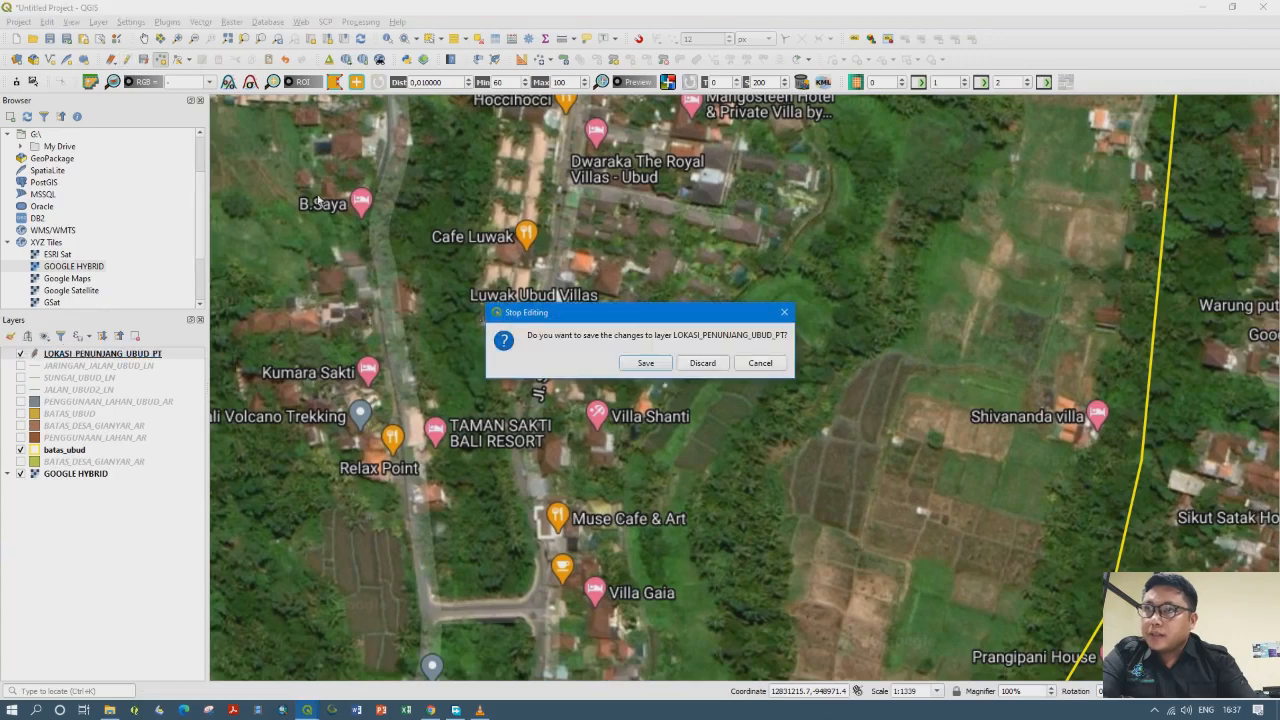
click(643, 364)
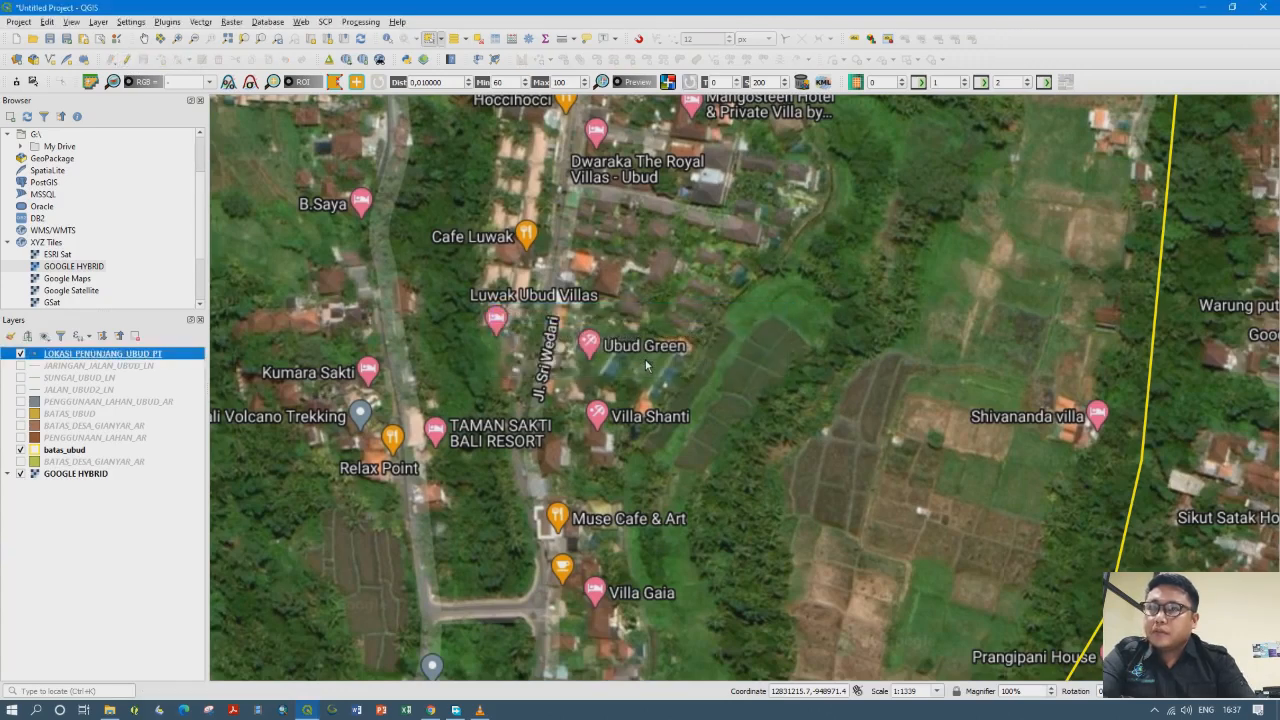
Hide the LOKASI_PENUNJANG_UBUD_PT layer and show JARINGAN_JALAN_UBUD_LN over the imagery
click(21, 355)
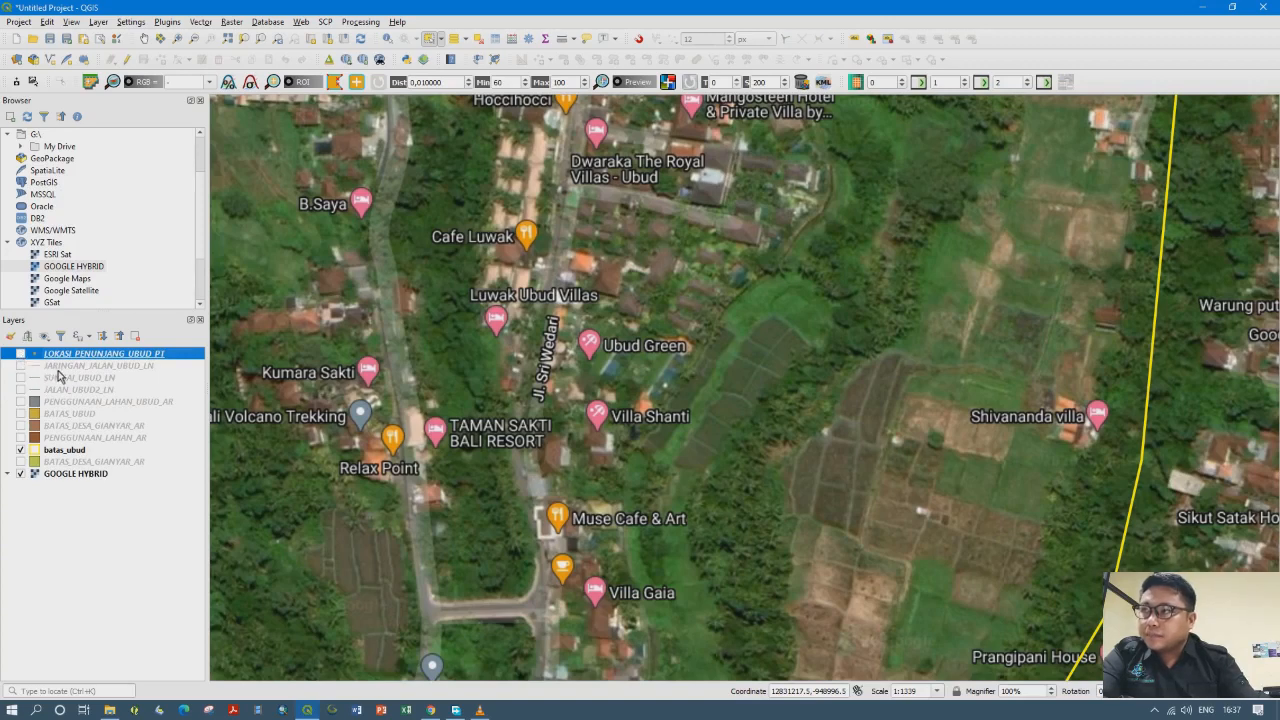
click(68, 367)
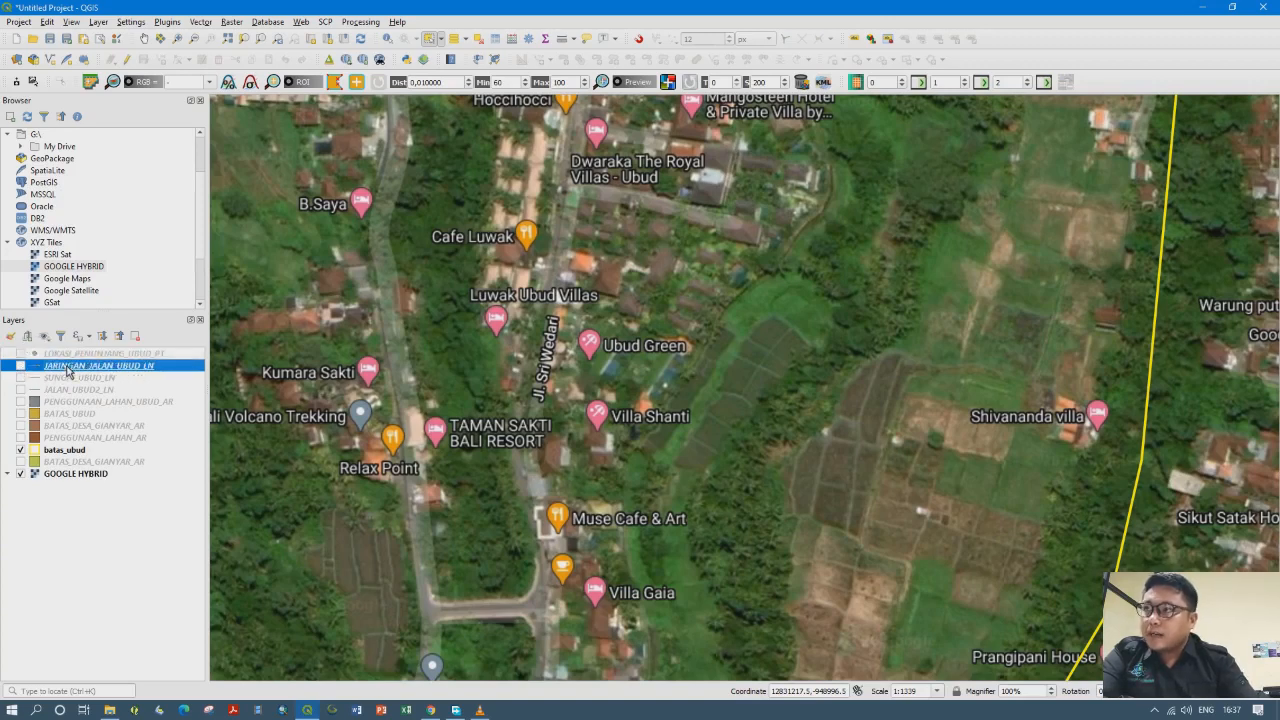
click(21, 366)
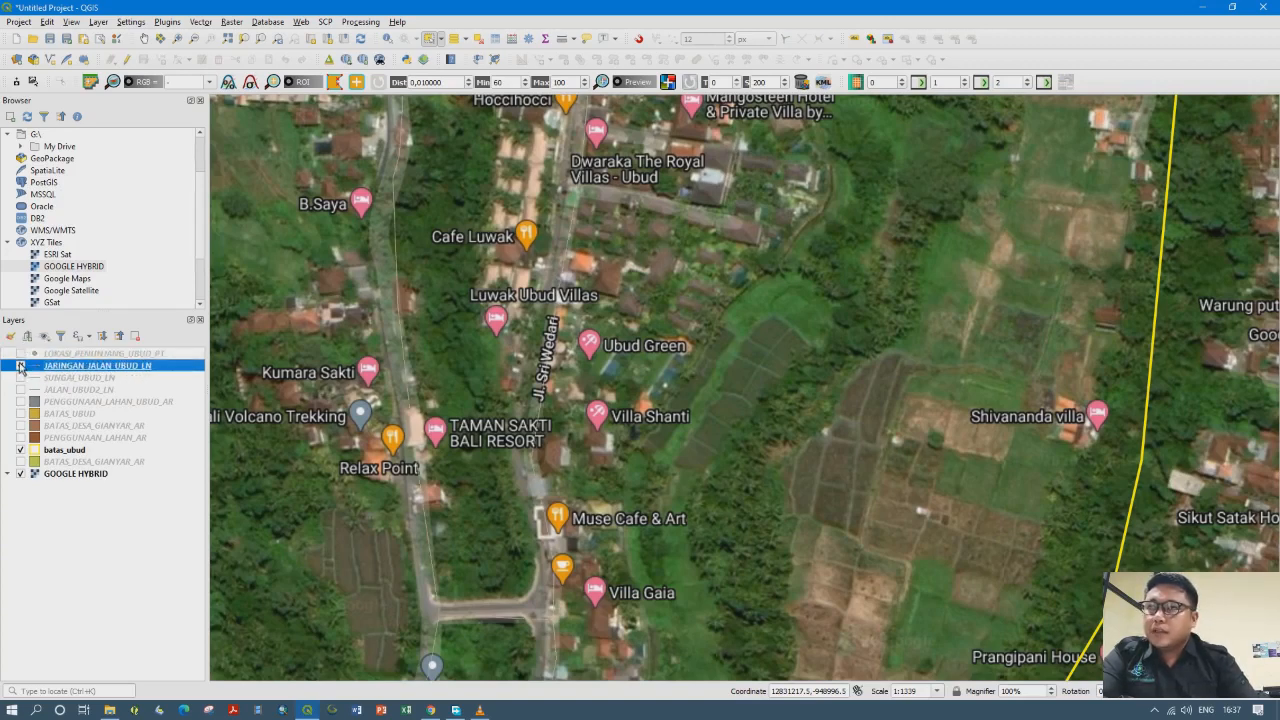
Compare the road lines with the imagery northward to the Jl. Suweta fork to find a road without a line
scroll(549, 320, down, 2)
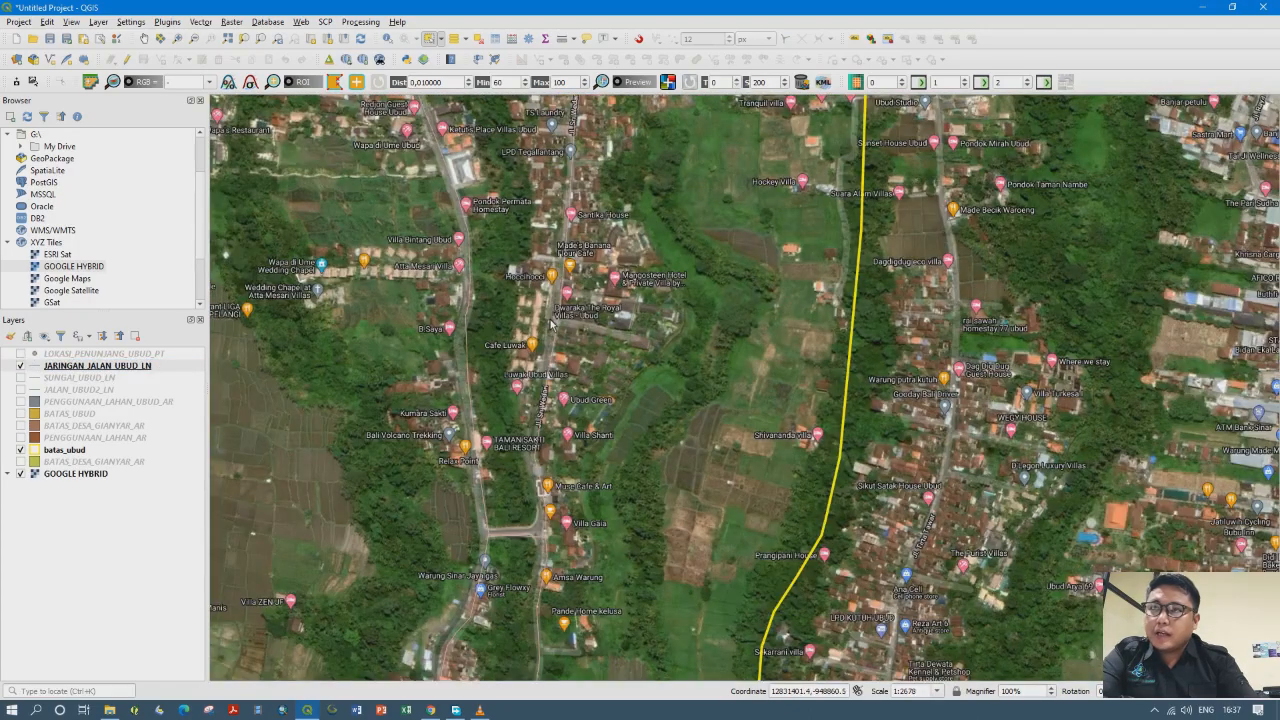
scroll(557, 375, down, 1)
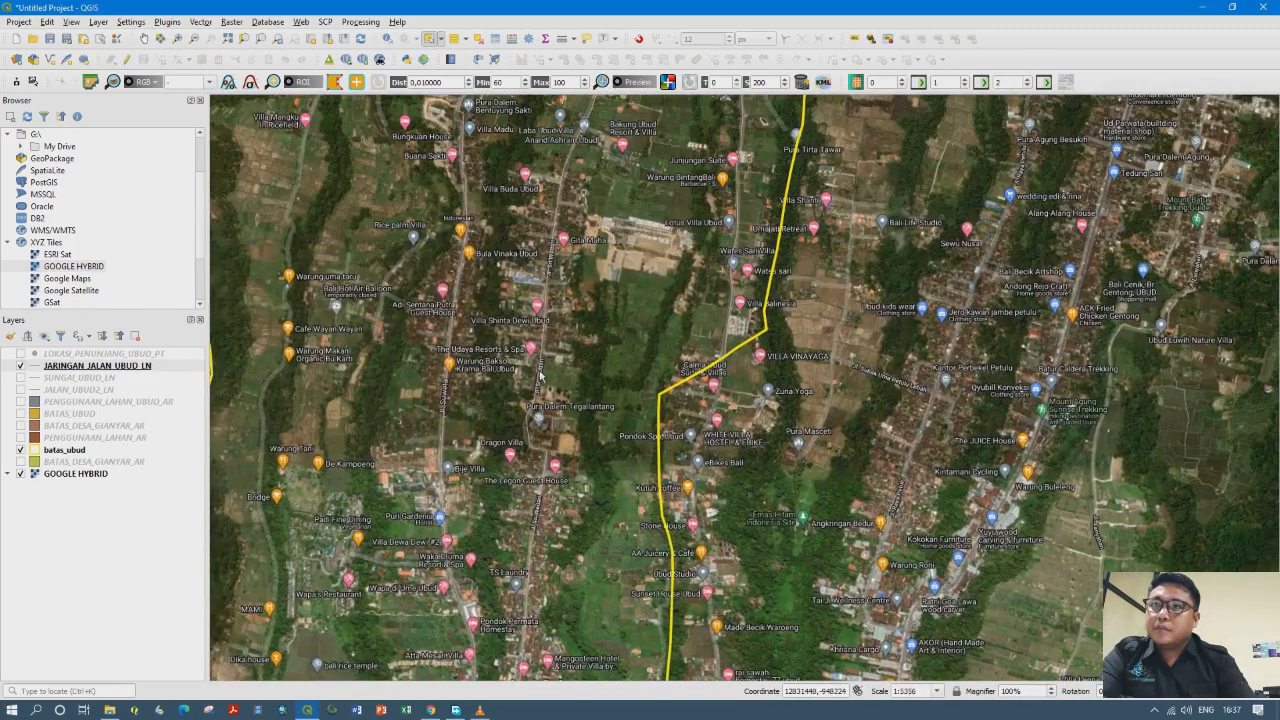
drag(541, 375, 523, 500)
drag(585, 340, 537, 608)
scroll(554, 385, up, 2)
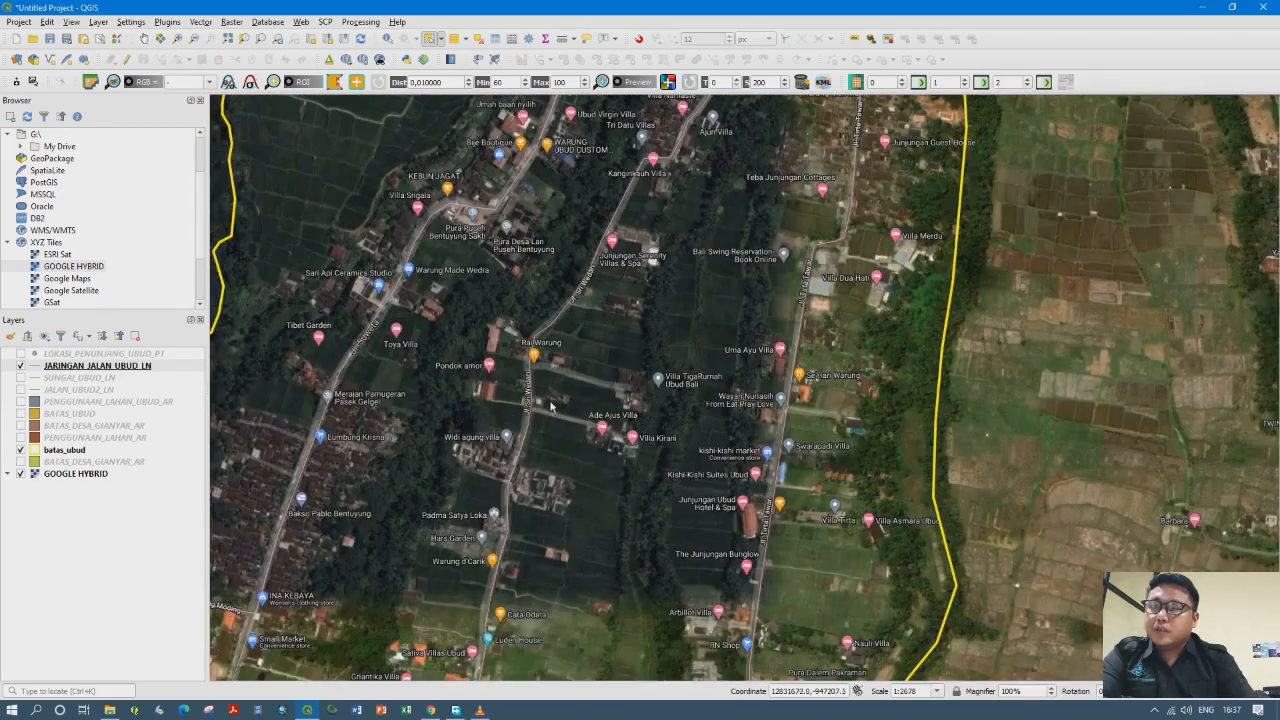
scroll(550, 405, down, 2)
drag(577, 343, 552, 497)
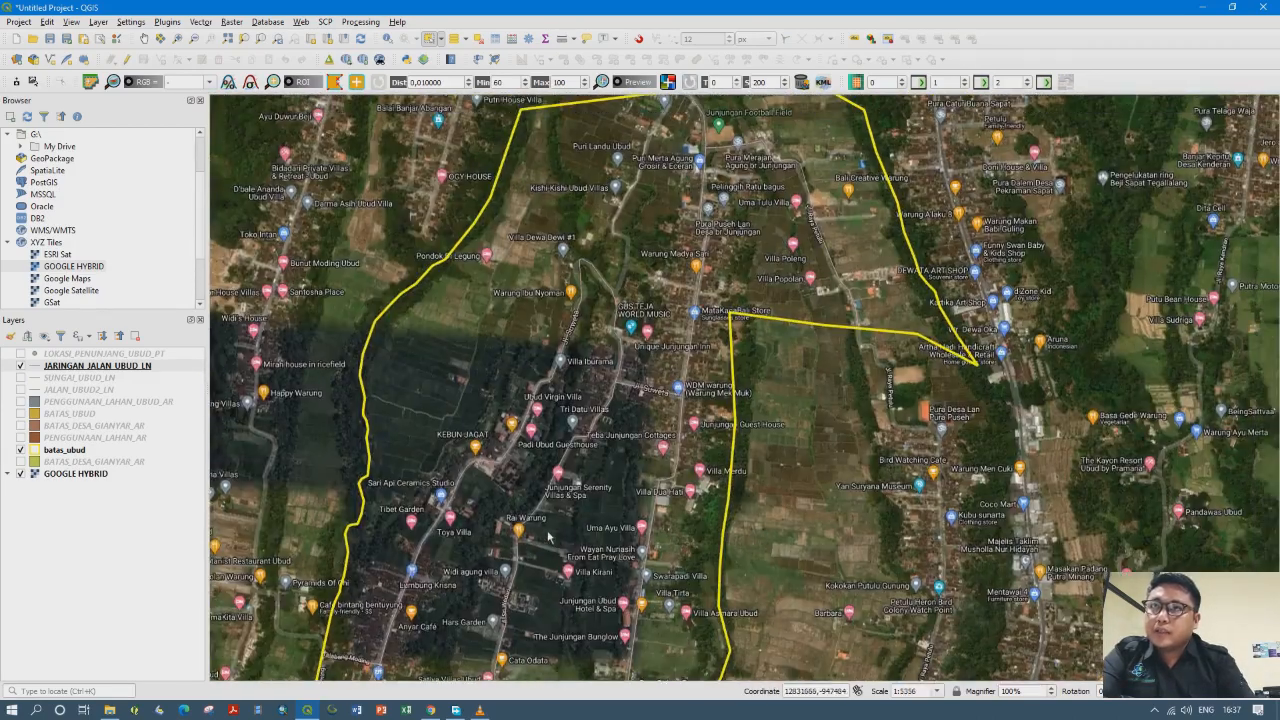
drag(600, 337, 565, 457)
scroll(565, 457, up, 1)
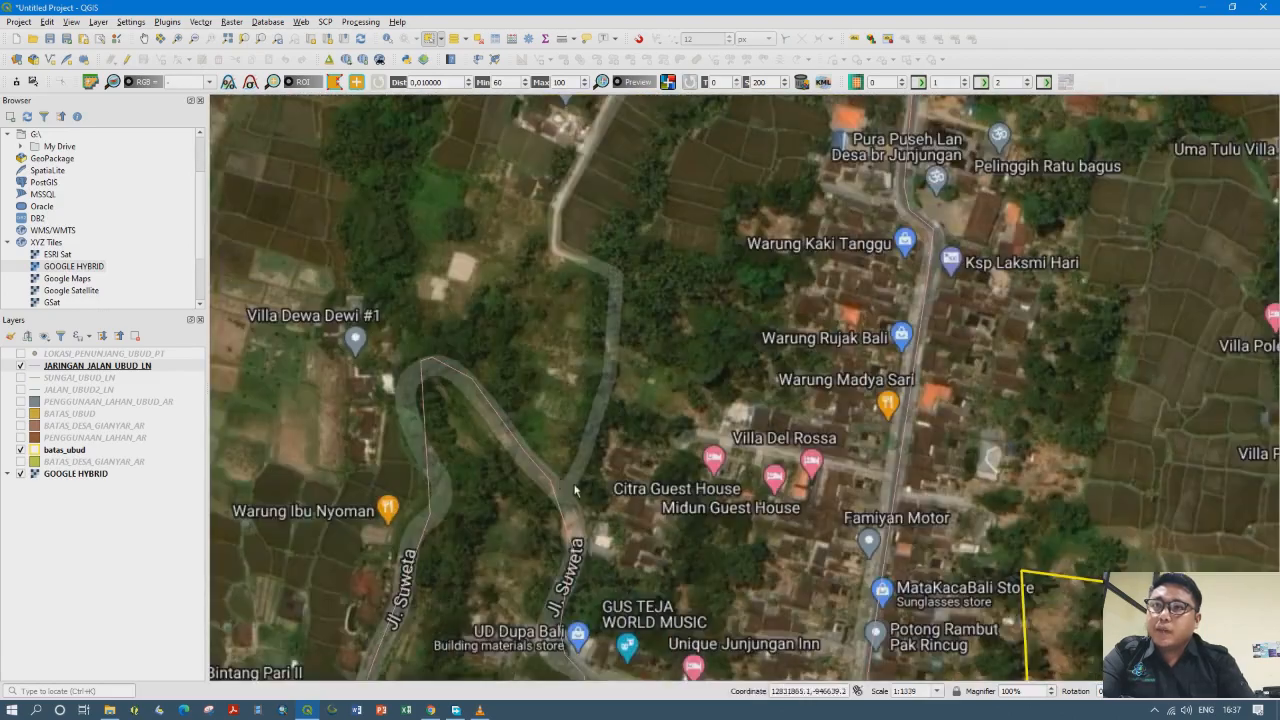
scroll(576, 489, up, 1)
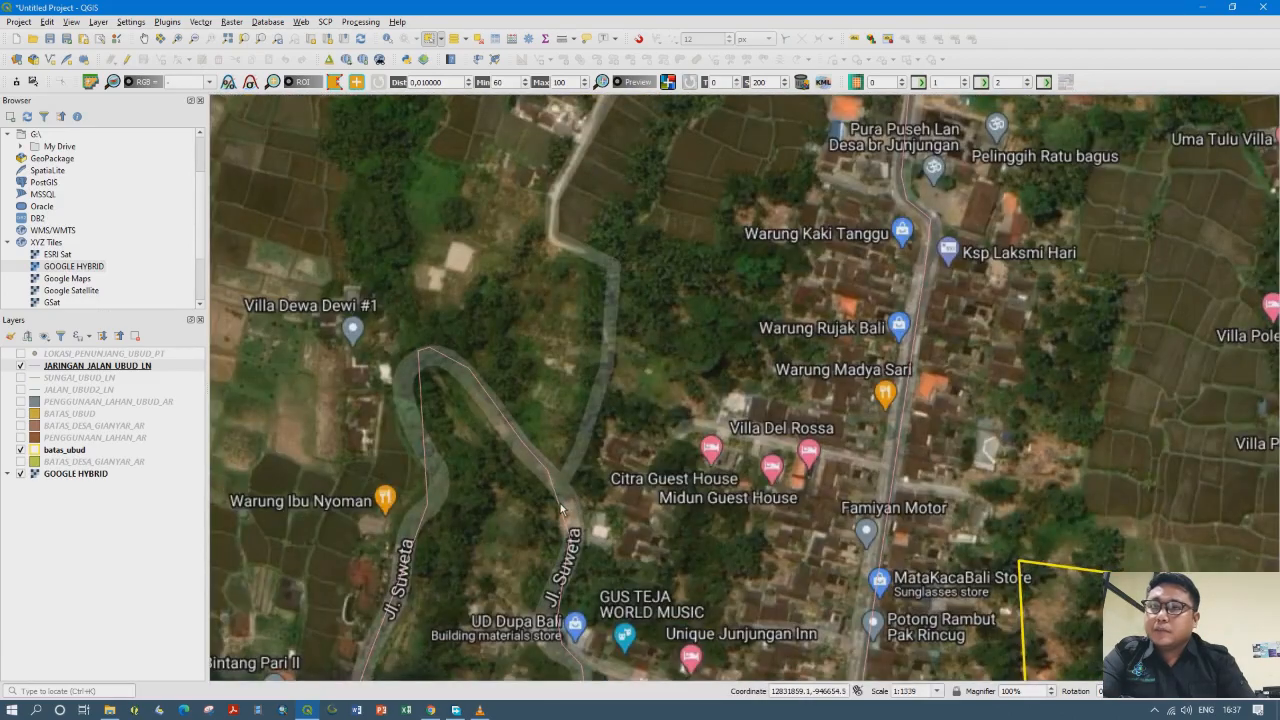
Enable editing on JARINGAN_JALAN_UBUD_LN and trace the road from the Jl. Suweta fork north to the bend below Kishi-Kishi Ubud Villas
click(56, 369)
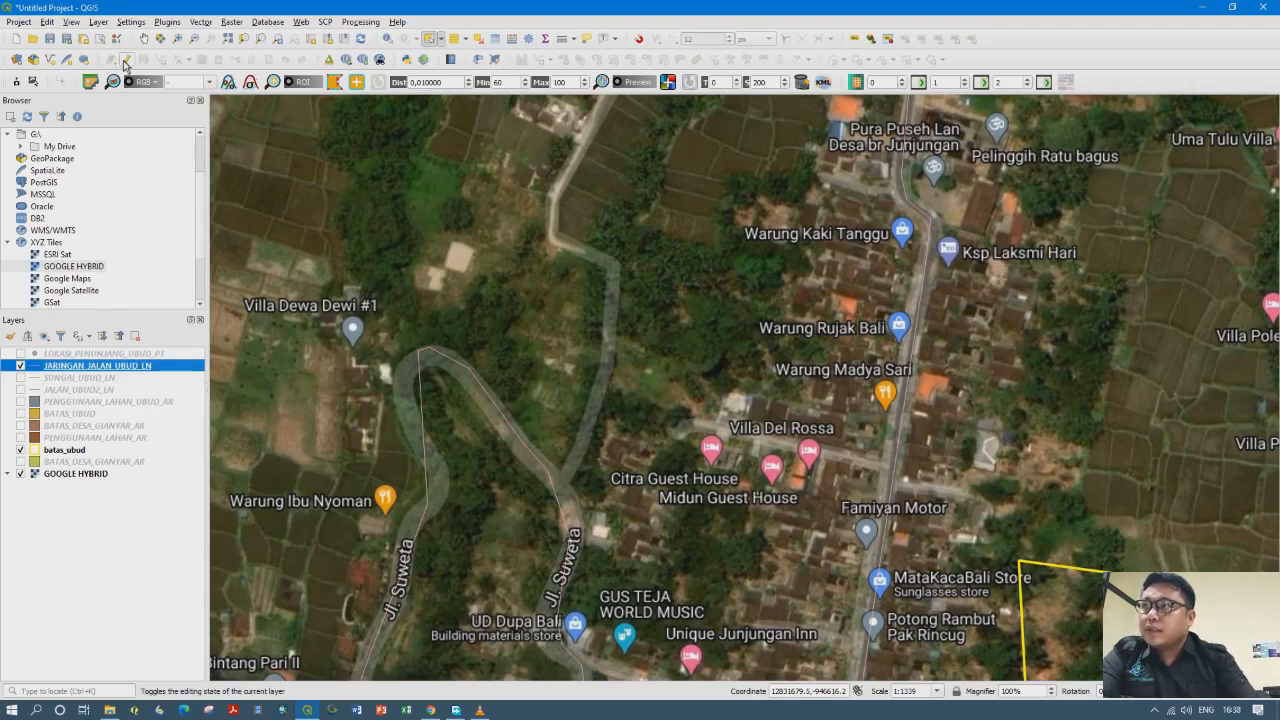
click(126, 61)
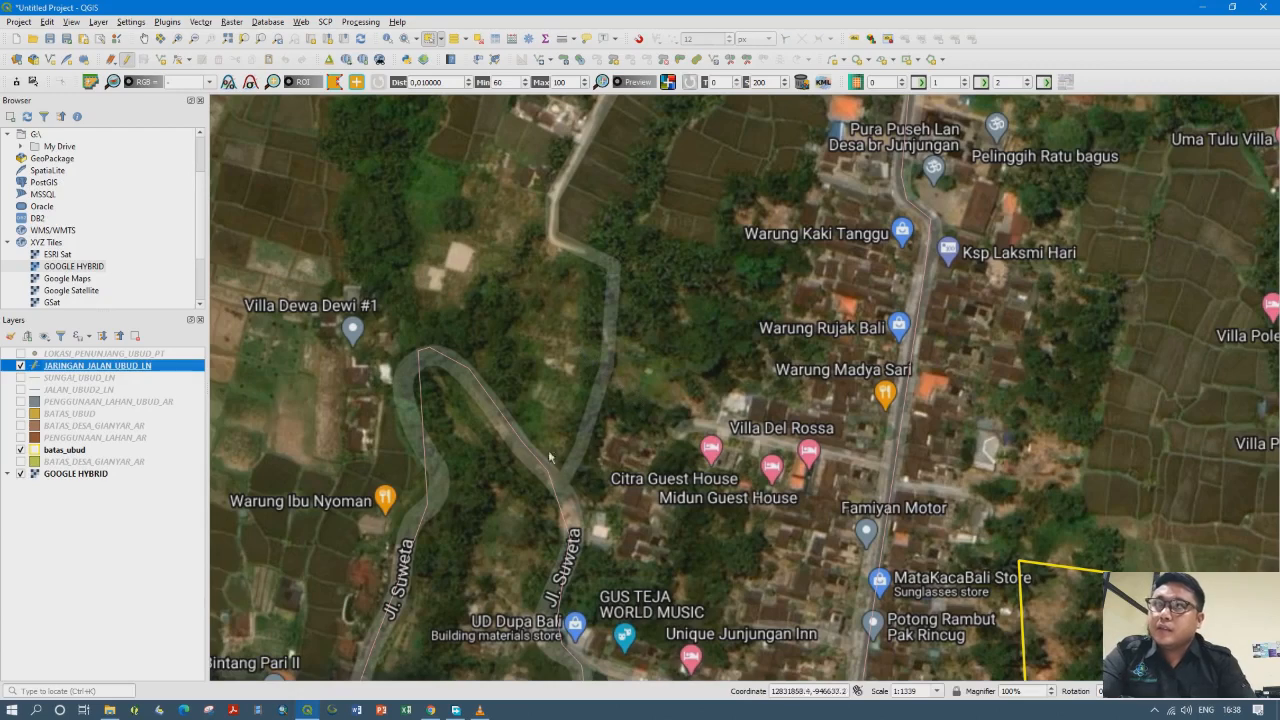
click(161, 62)
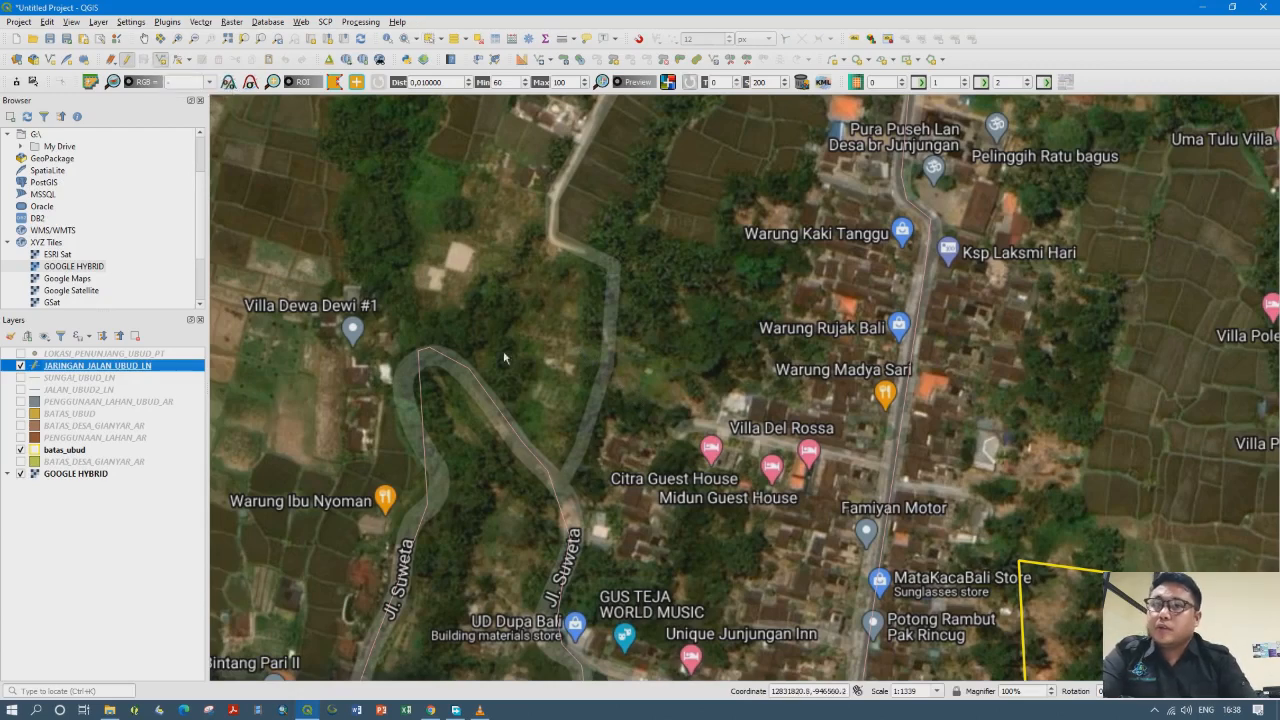
click(561, 493)
click(589, 415)
key(space)
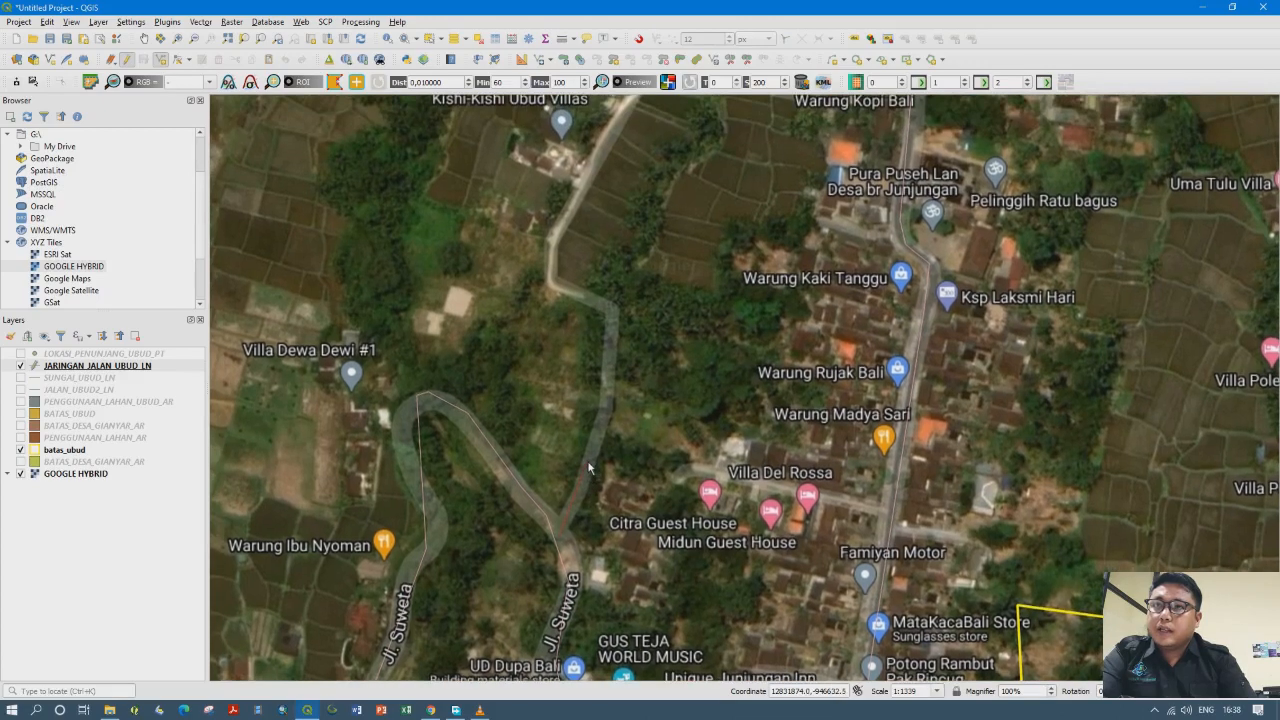
click(611, 364)
key(space)
click(613, 393)
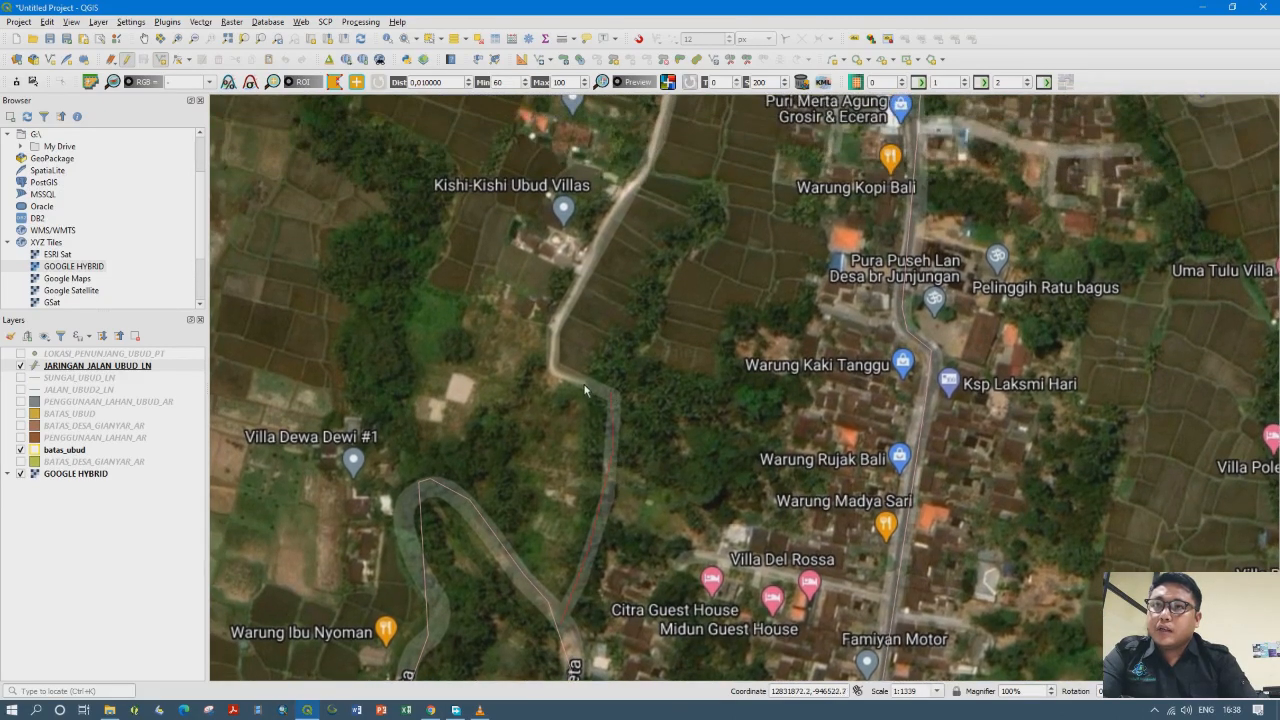
click(558, 374)
Continue the road line past Kishi-Kishi Ubud Villas and Puri Landu Ubud to the northern village boundary, and finish it with blank attributes
key(space)
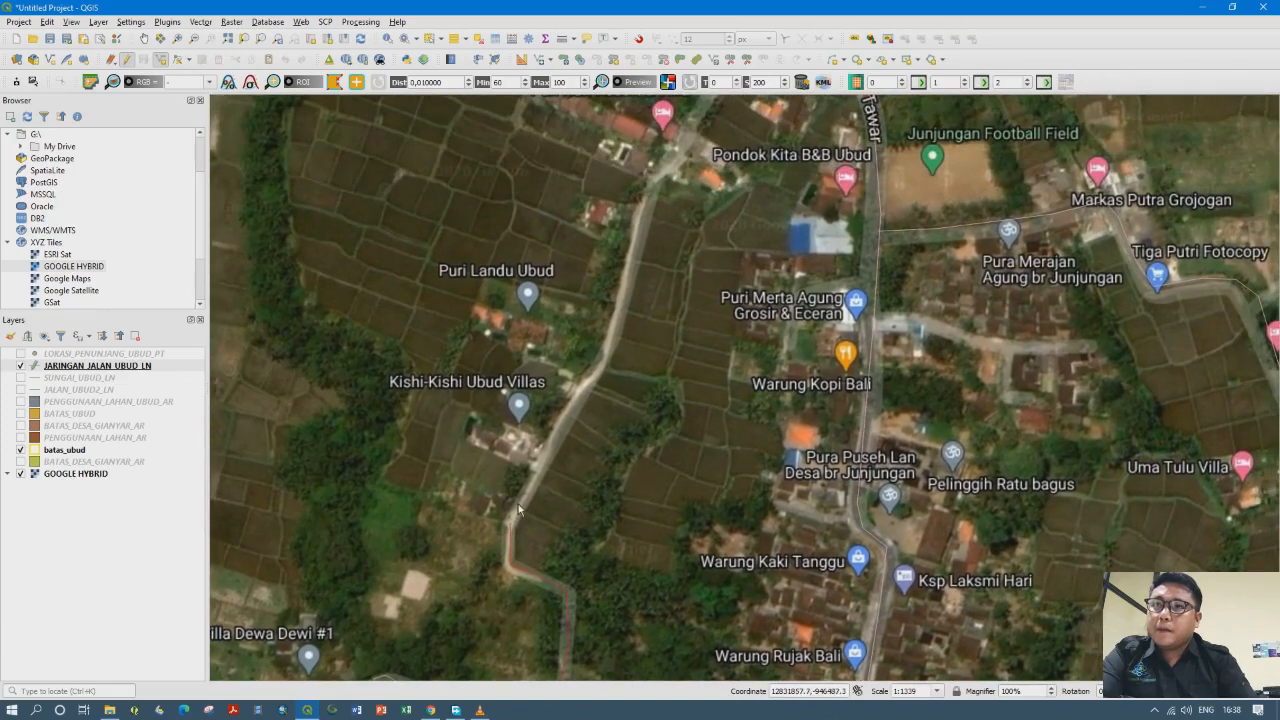
click(518, 506)
click(565, 423)
key(space)
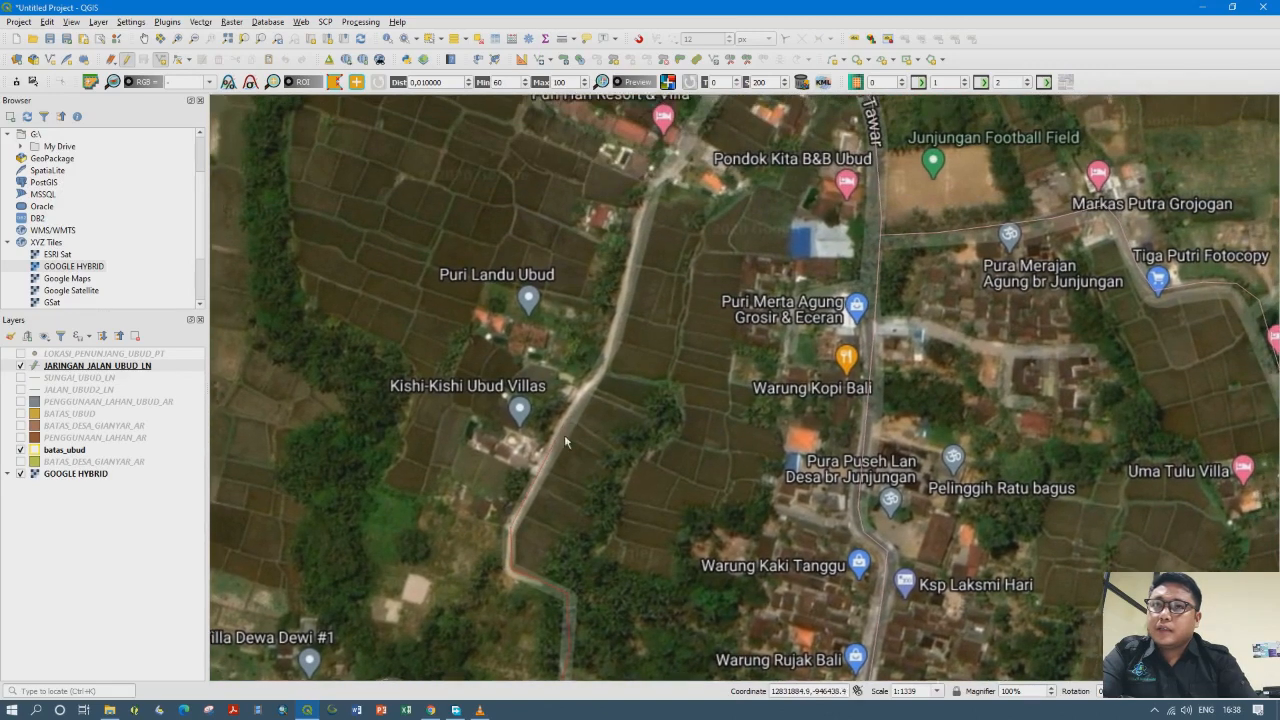
click(588, 447)
key(space)
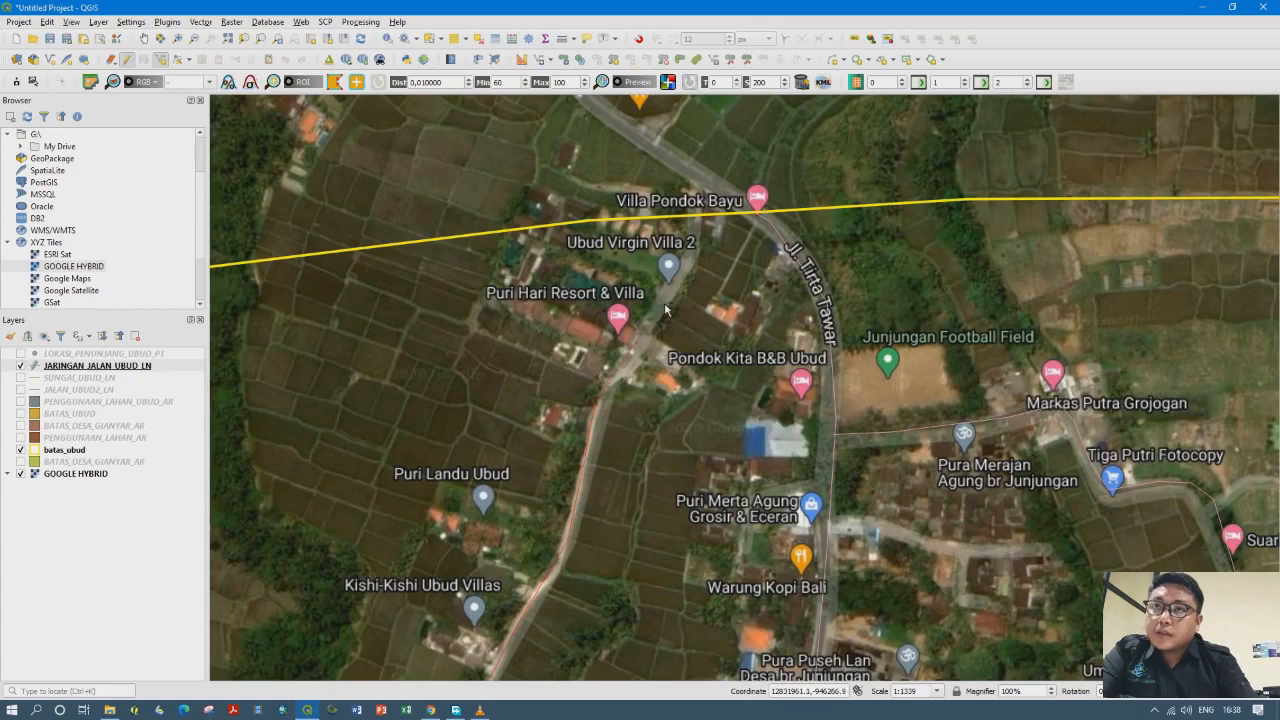
right_click(698, 220)
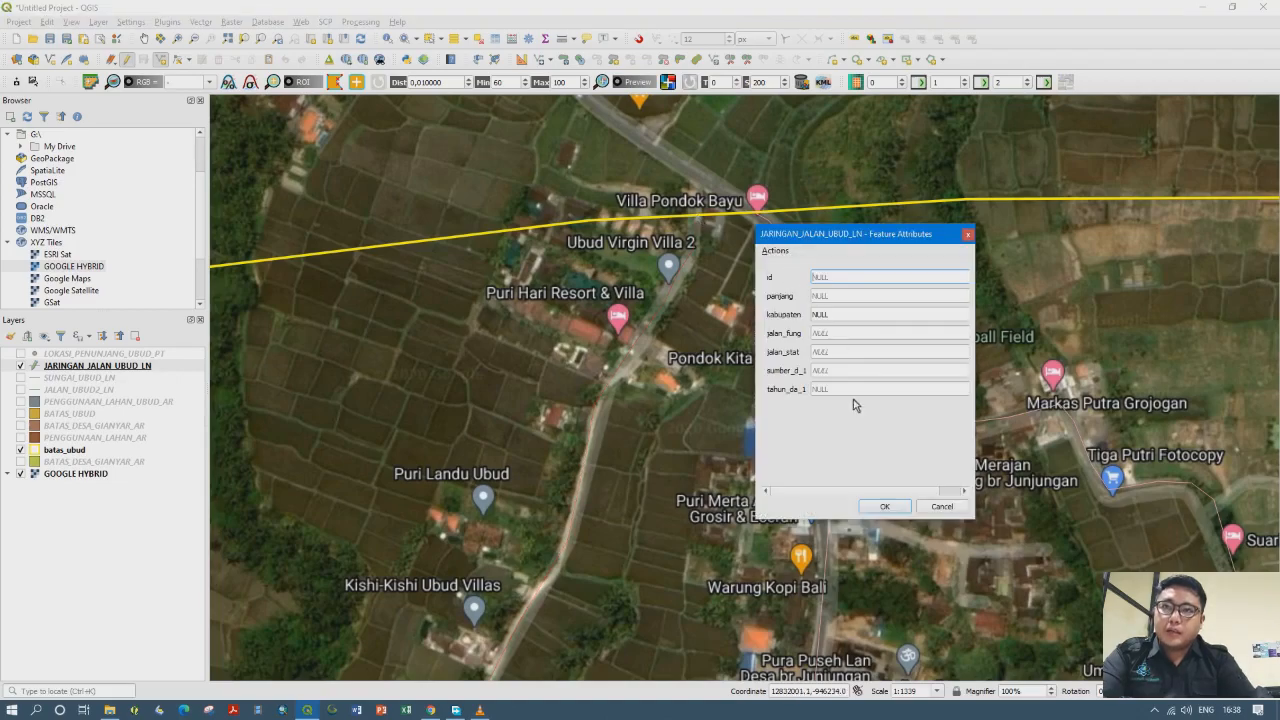
click(884, 505)
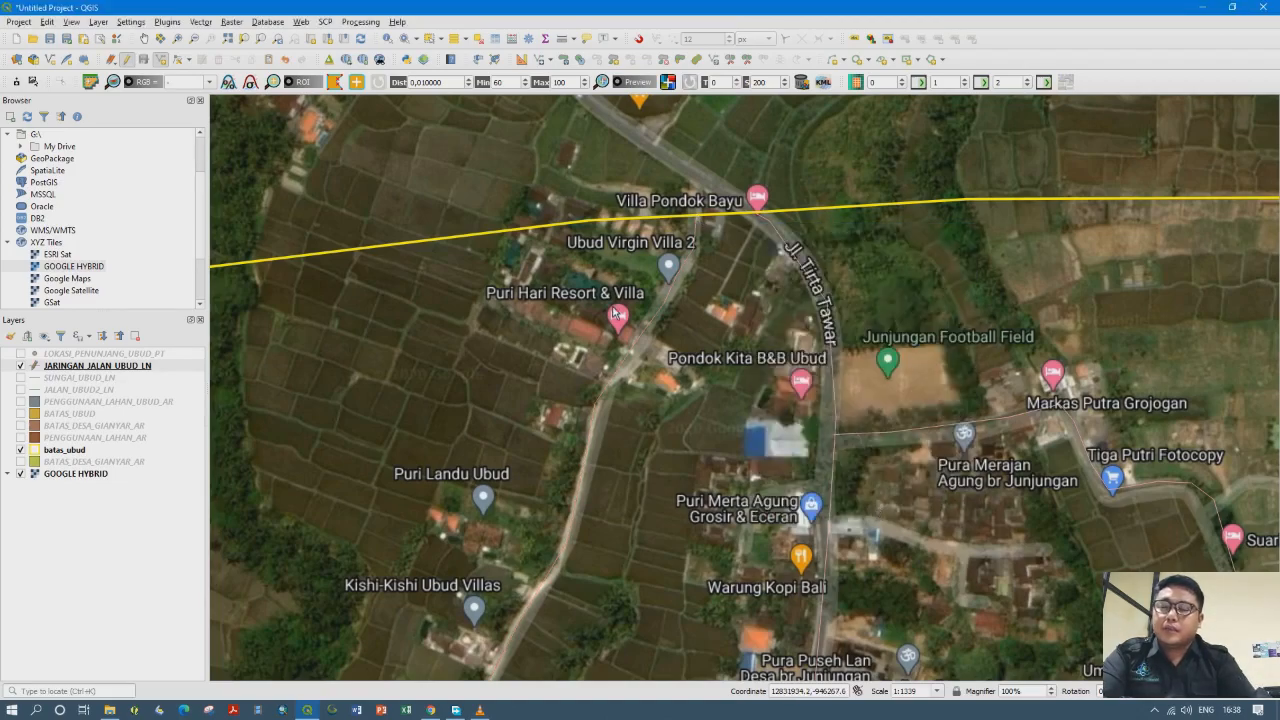
Trace the road from Pura Tirta Tawar past Pura Dalem Pakraman to Jl. Tirta Tawar, and finish the line with blank attributes
scroll(614, 312, down, 1)
drag(597, 525, 648, 249)
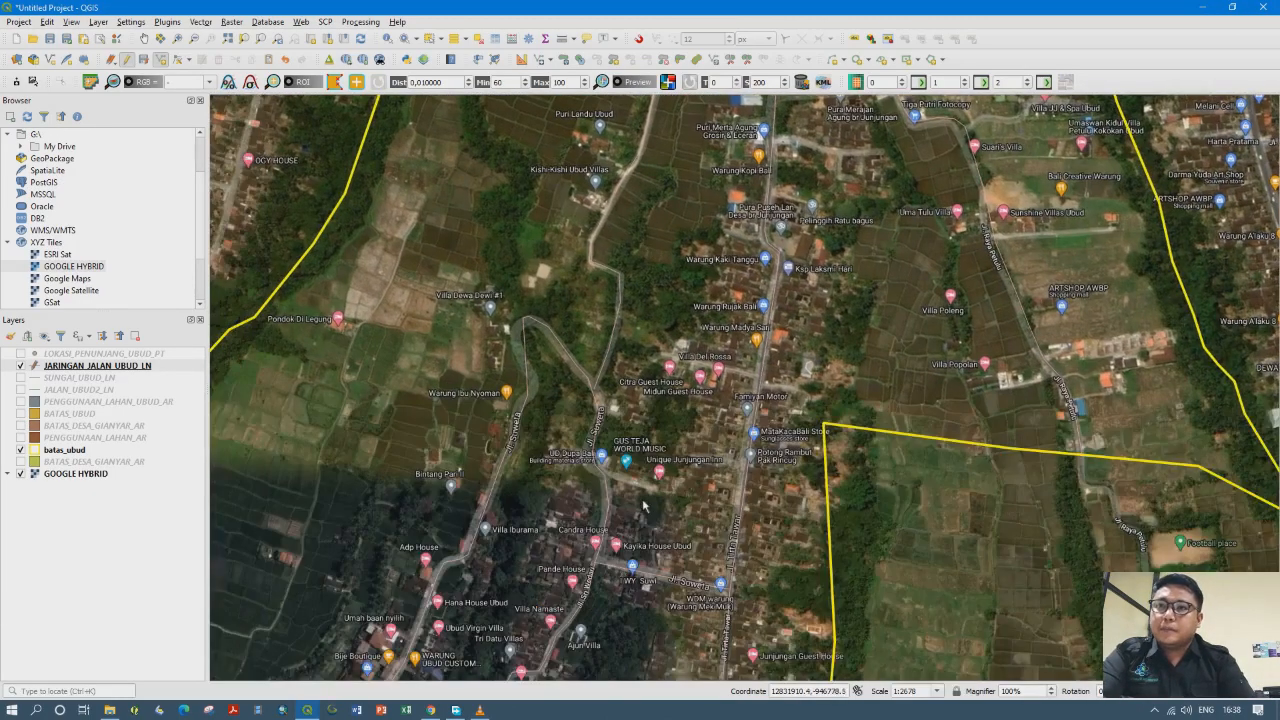
drag(643, 507, 652, 297)
drag(673, 456, 693, 263)
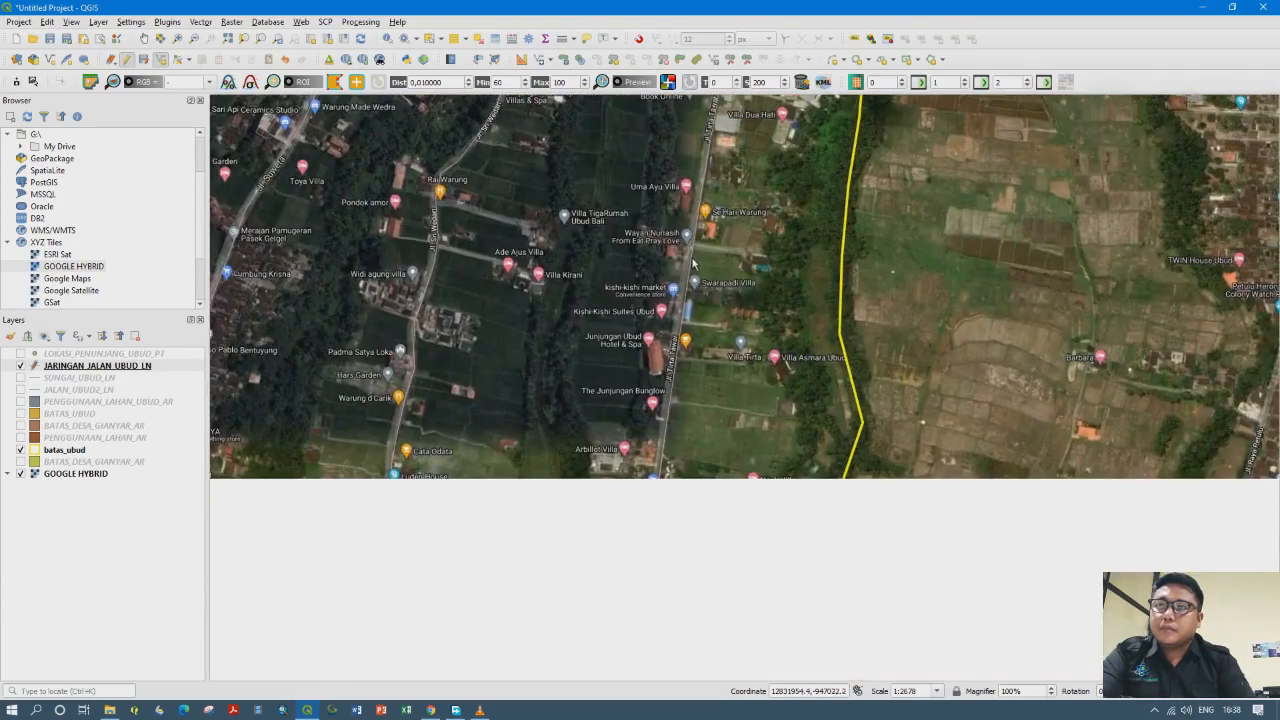
drag(667, 472, 676, 289)
drag(738, 450, 712, 345)
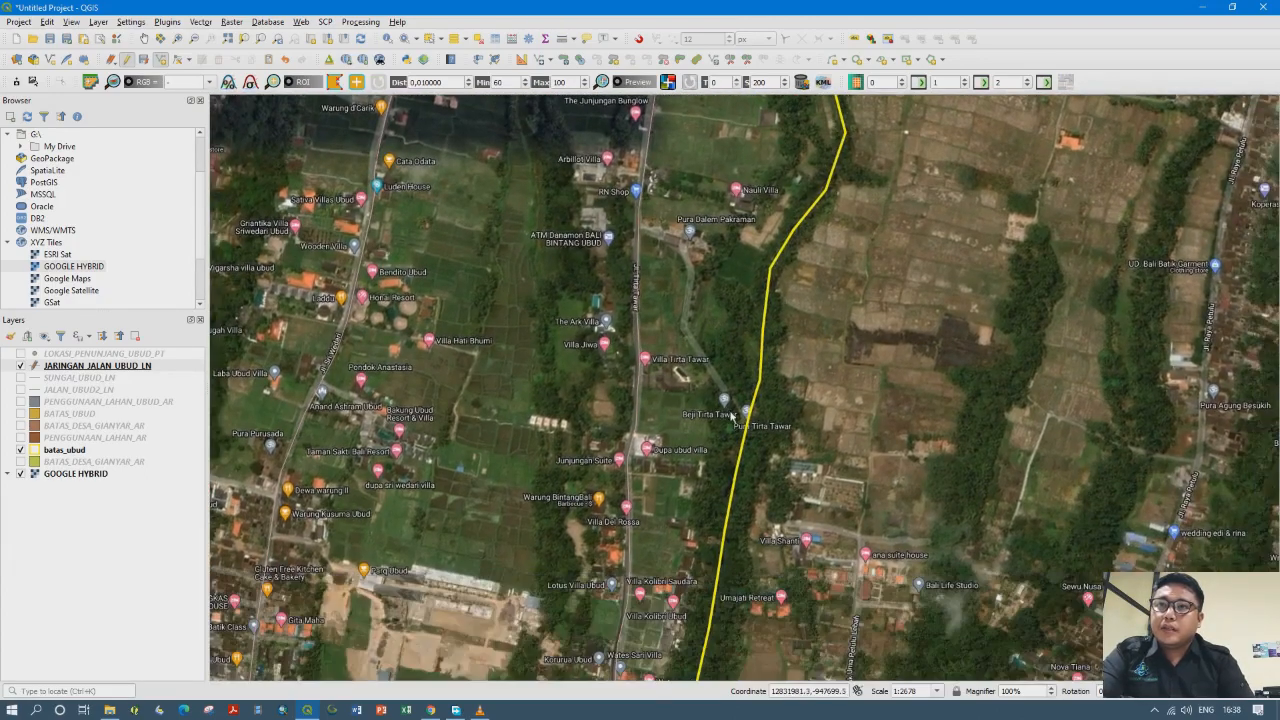
scroll(731, 417, up, 1)
drag(744, 442, 748, 548)
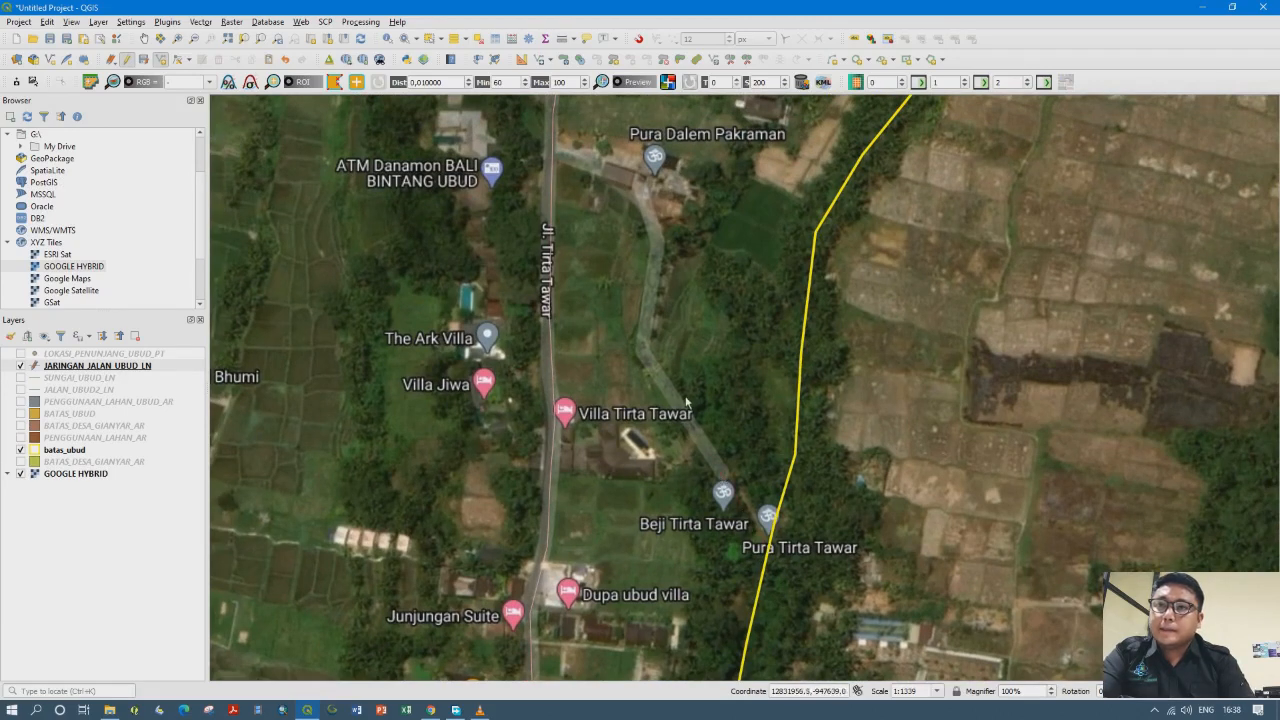
drag(647, 283, 639, 397)
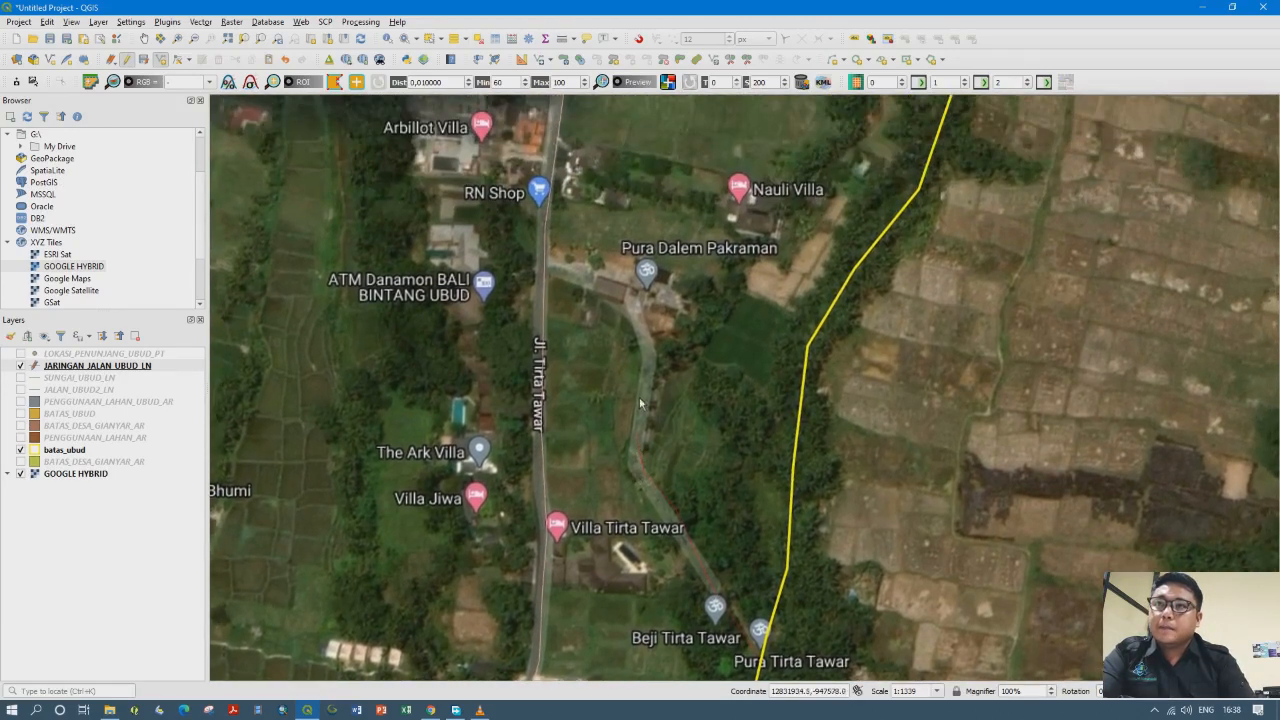
right_click(547, 267)
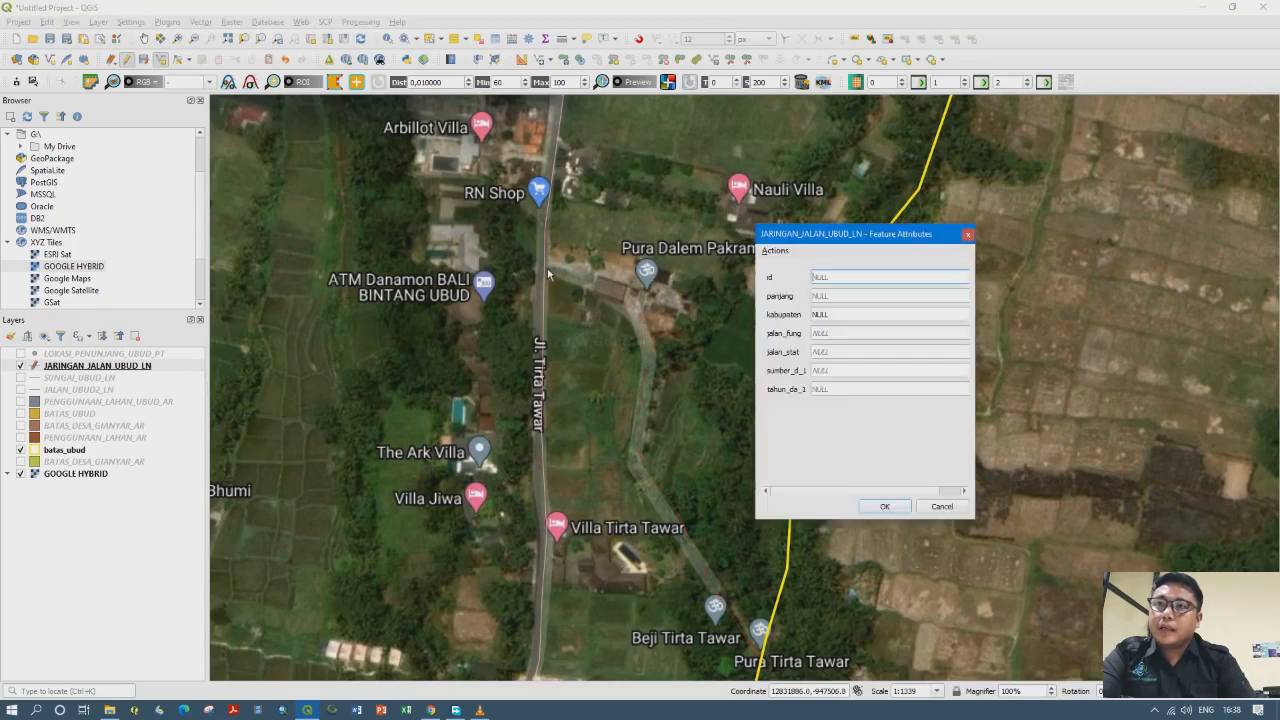
click(873, 502)
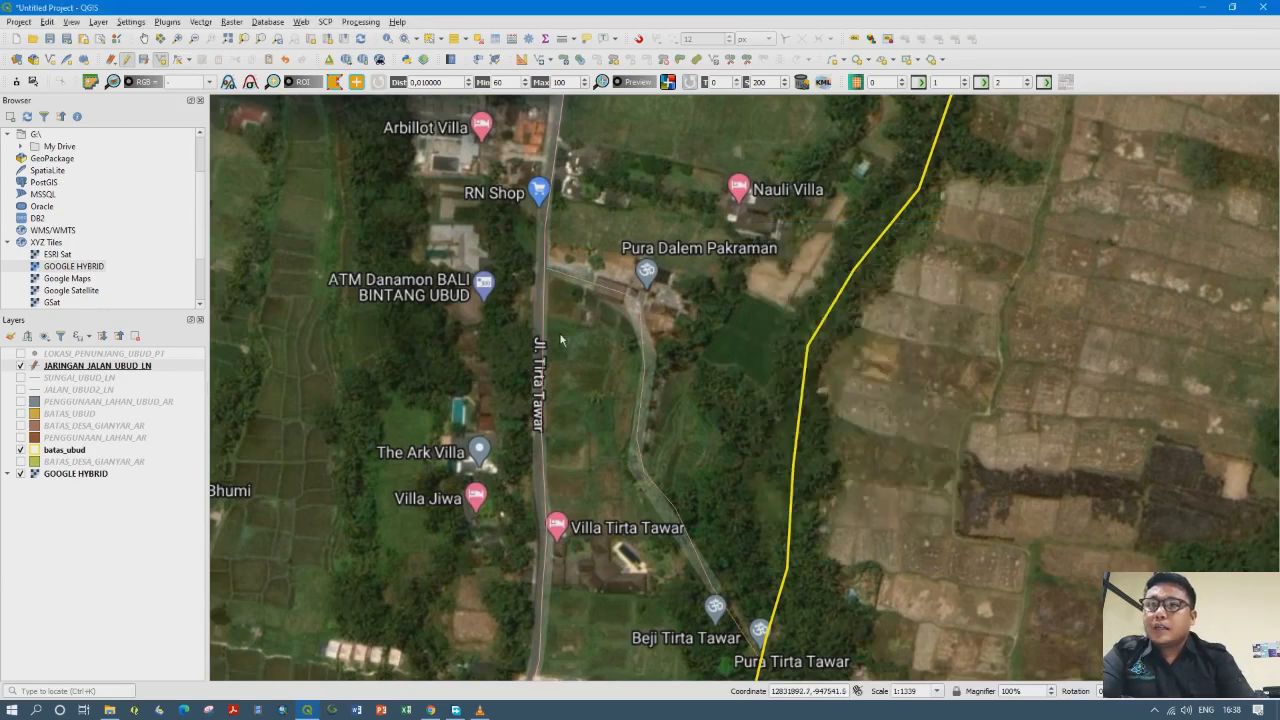
Identify the Jl. Sri Wedari road line near Pura Dalem Tegallantang and inspect its attribute form
scroll(561, 341, down, 3)
scroll(491, 483, up, 1)
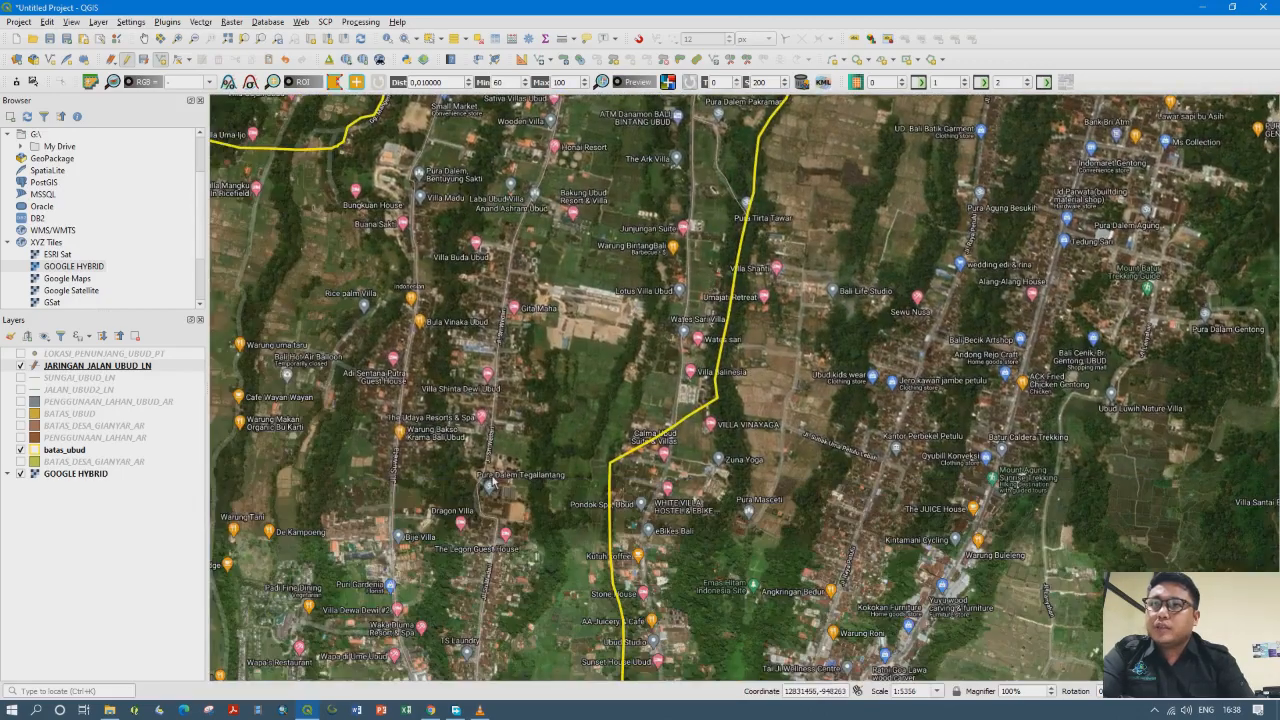
drag(491, 522, 527, 413)
scroll(527, 413, up, 1)
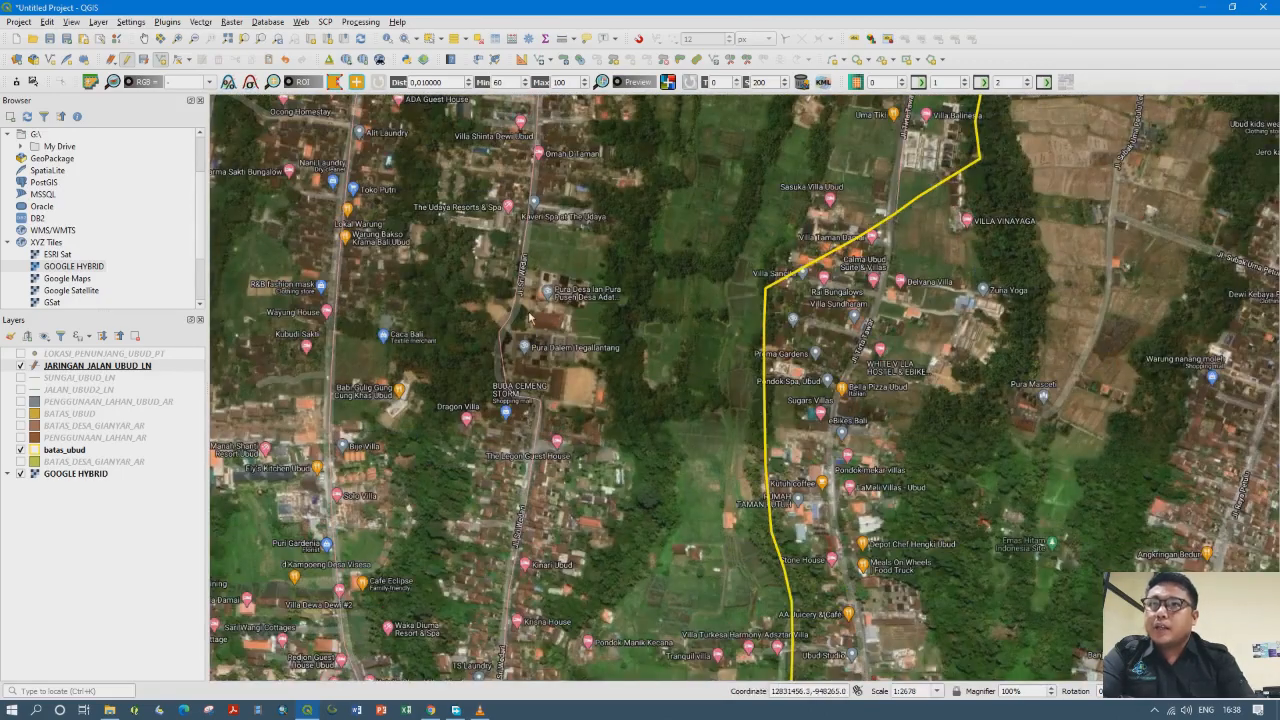
drag(530, 275, 522, 356)
scroll(522, 354, up, 1)
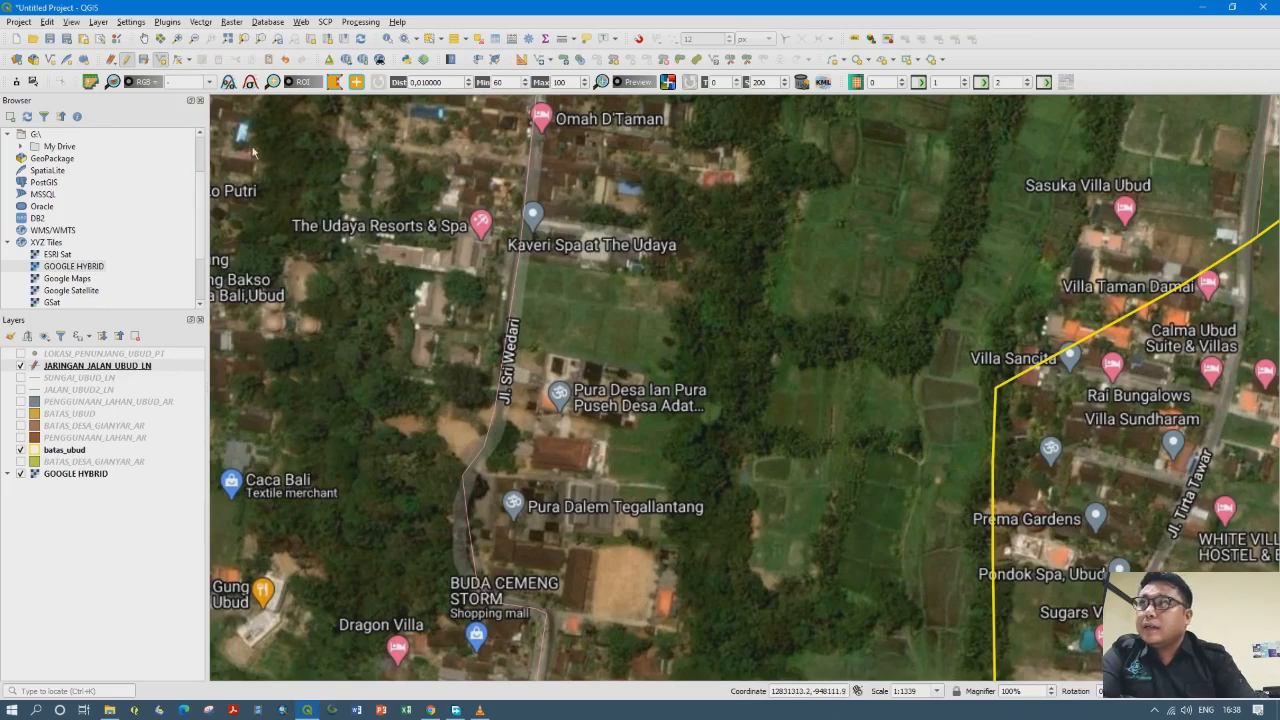
click(387, 39)
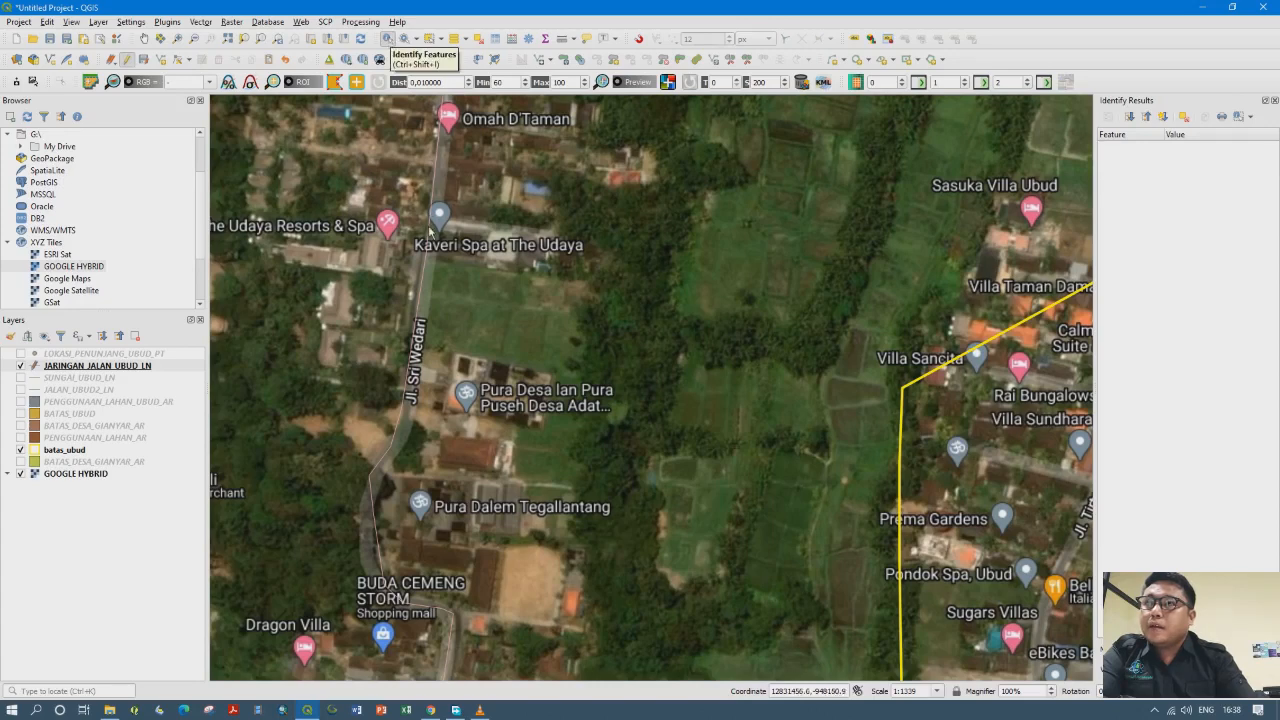
click(425, 285)
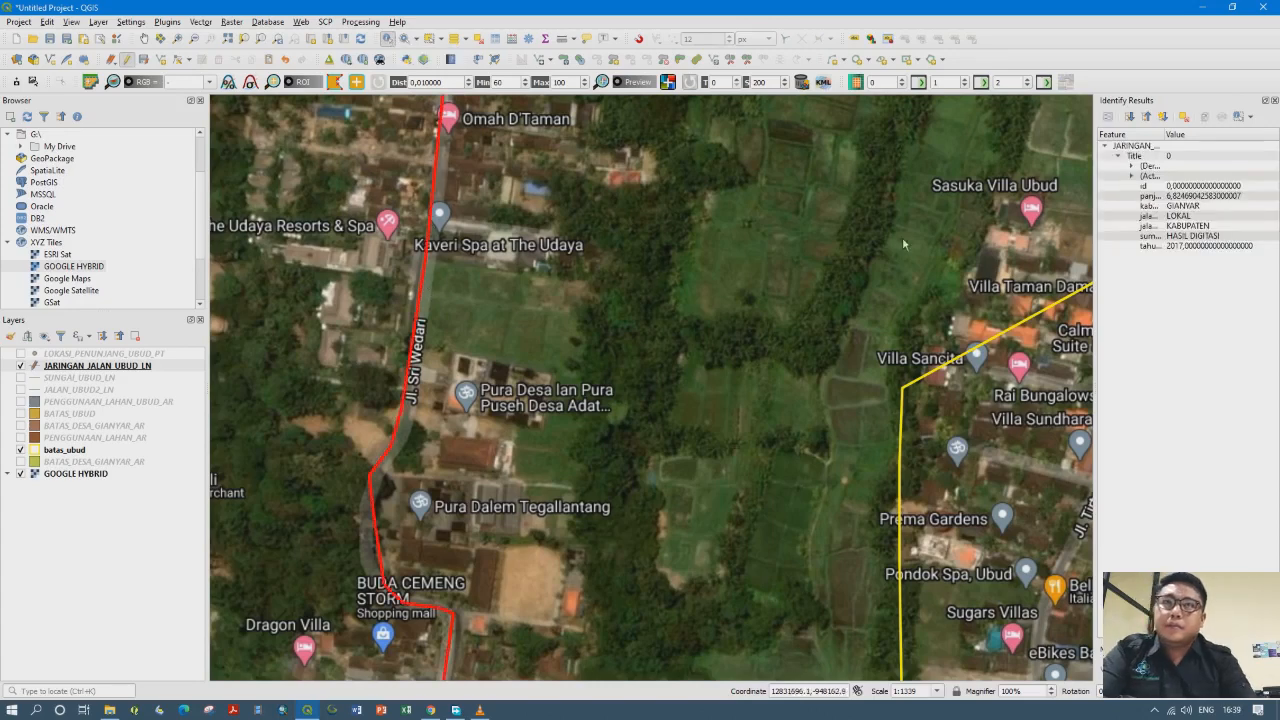
click(1108, 117)
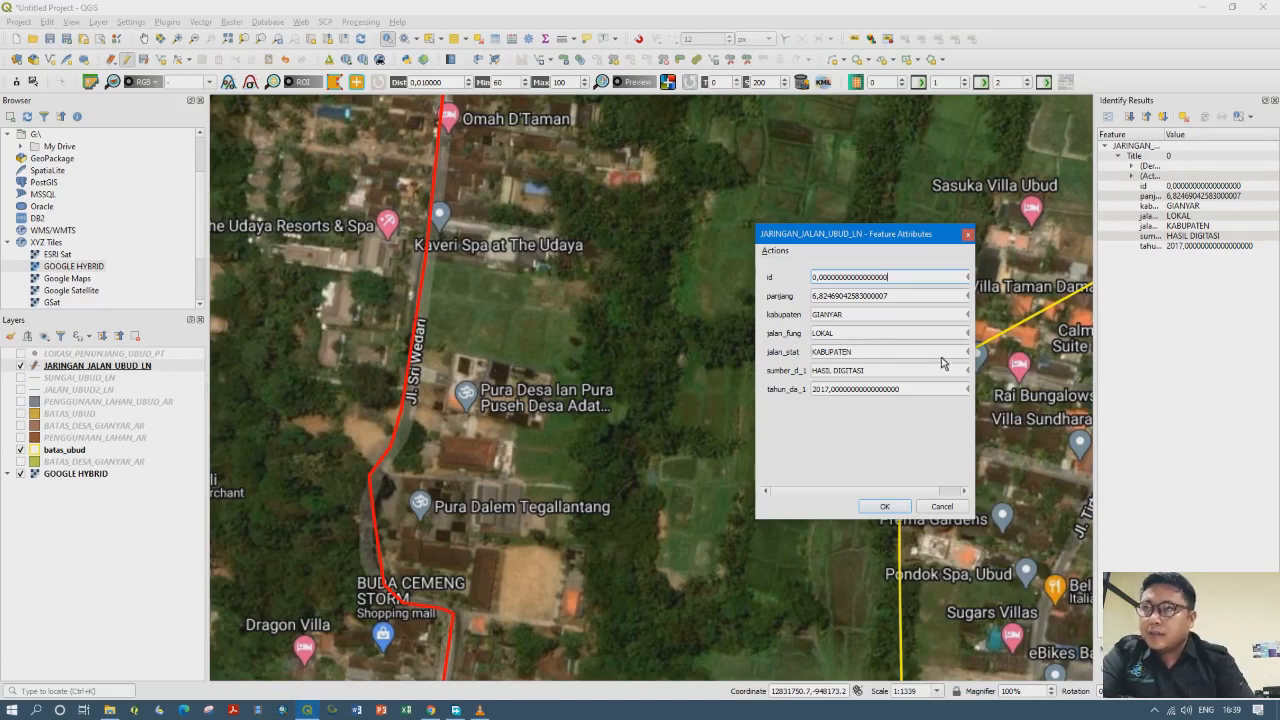
click(967, 234)
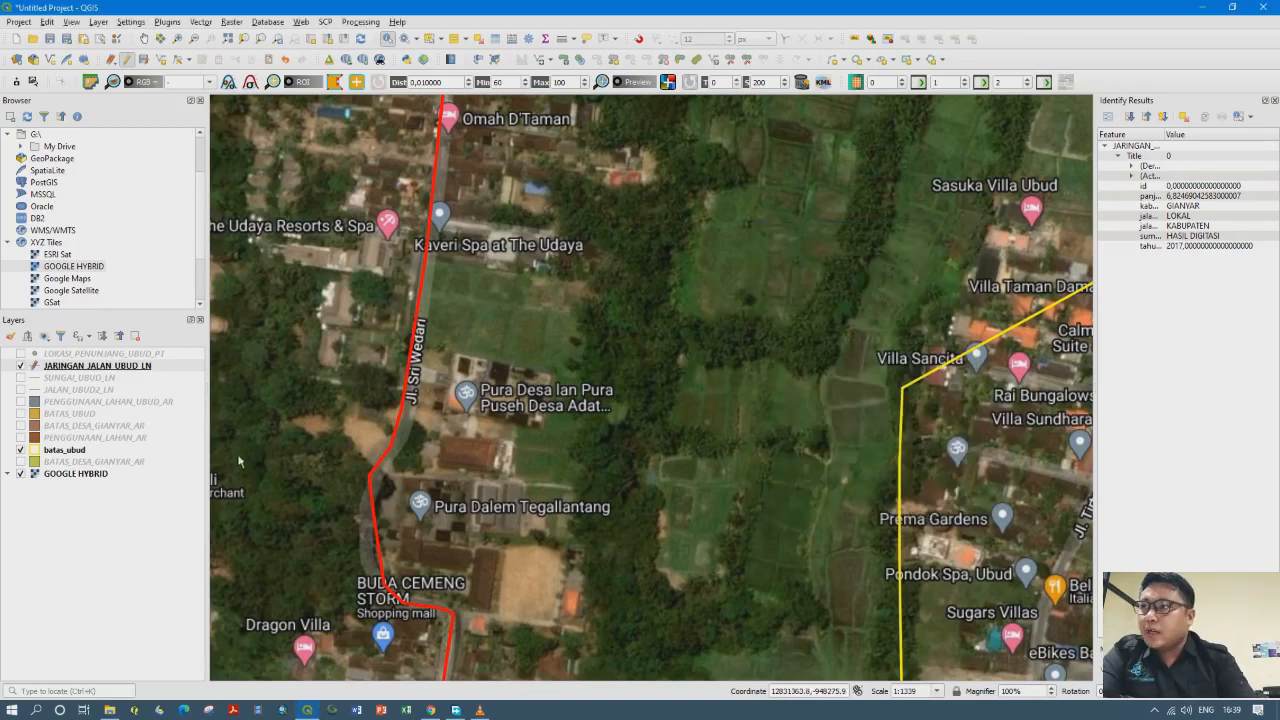
Stop editing JARINGAN_JALAN_UBUD_LN and save its changes
click(84, 368)
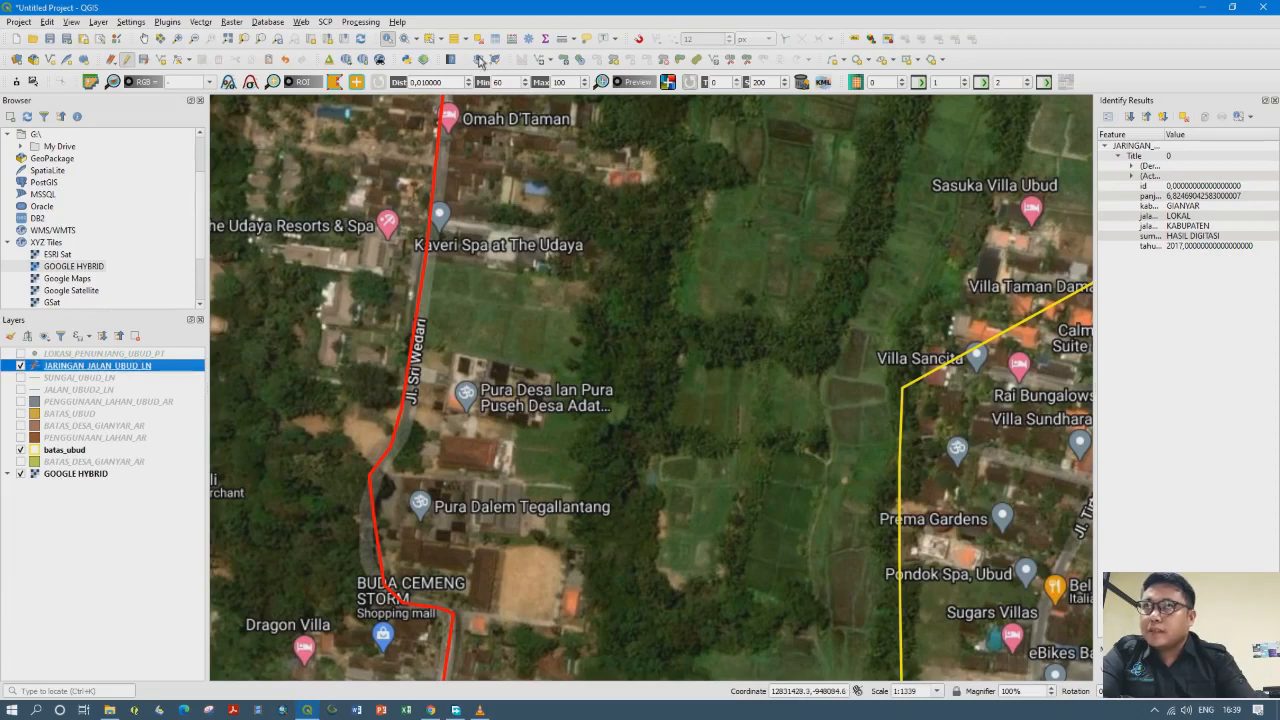
click(126, 59)
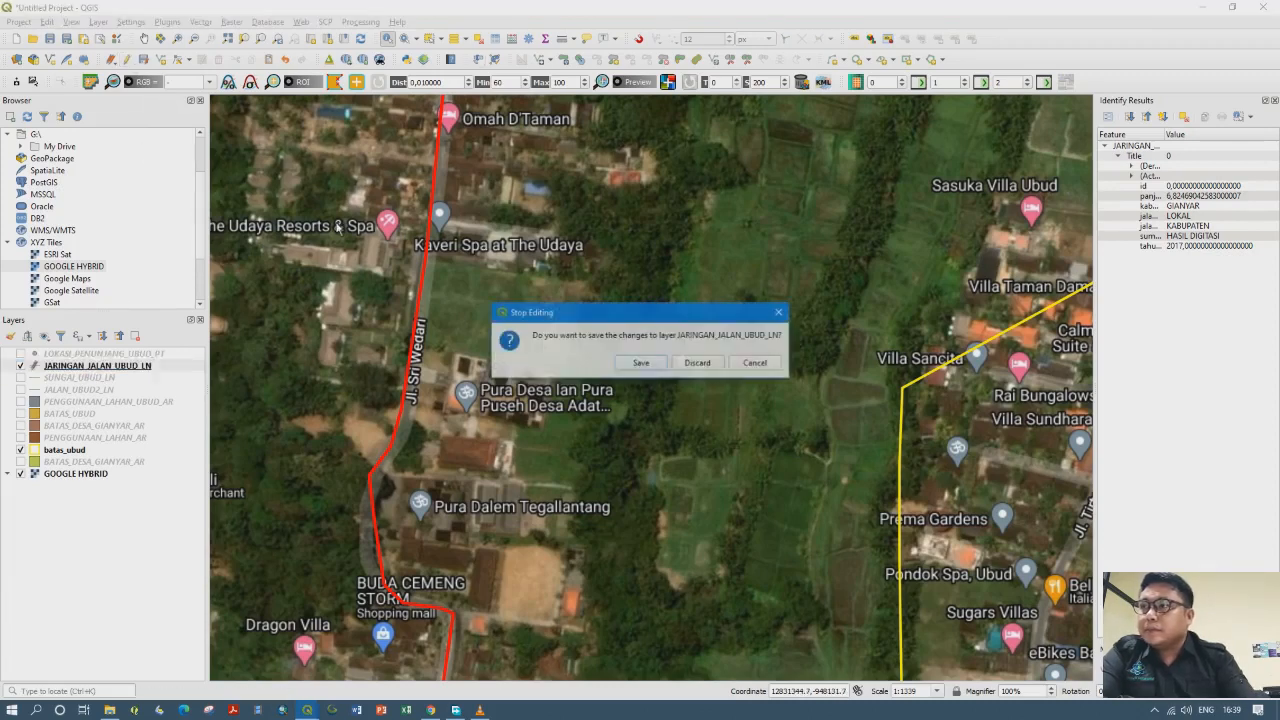
click(641, 363)
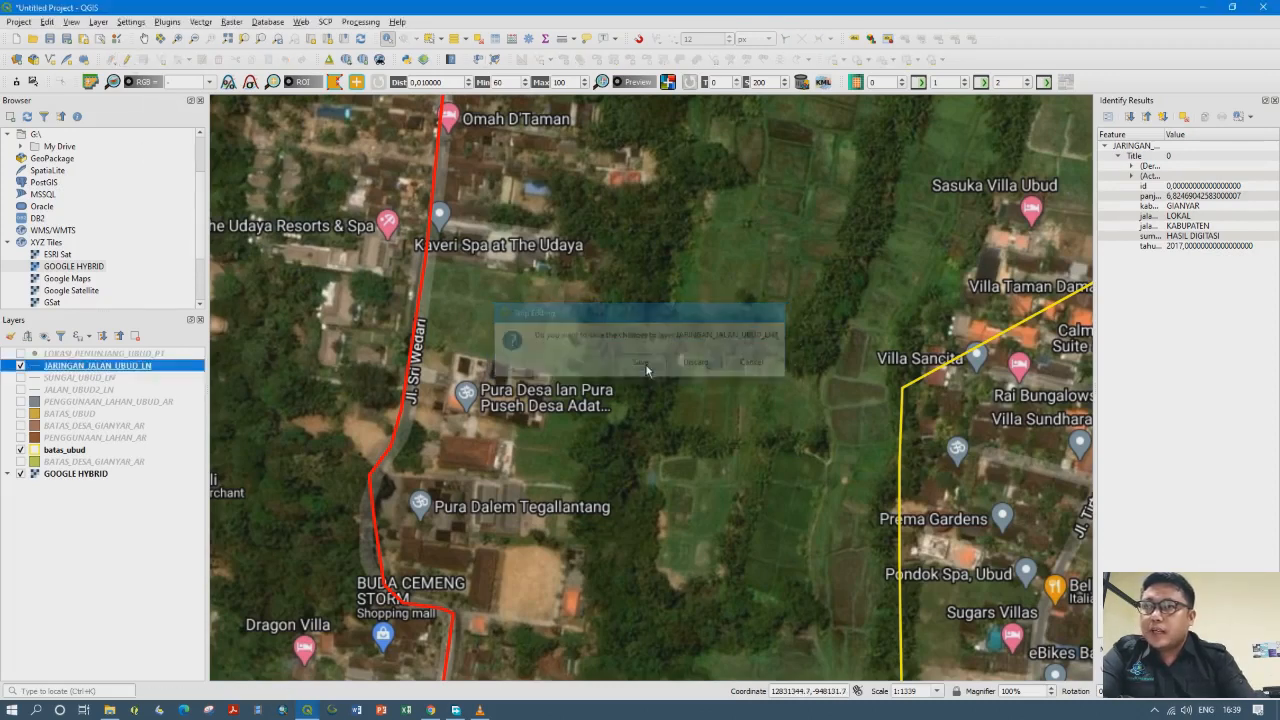
Reopen JARINGAN_JALAN_UBUD_LN for editing in its attribute table and add a text (string) field Nm_jln with length 200
right_click(101, 366)
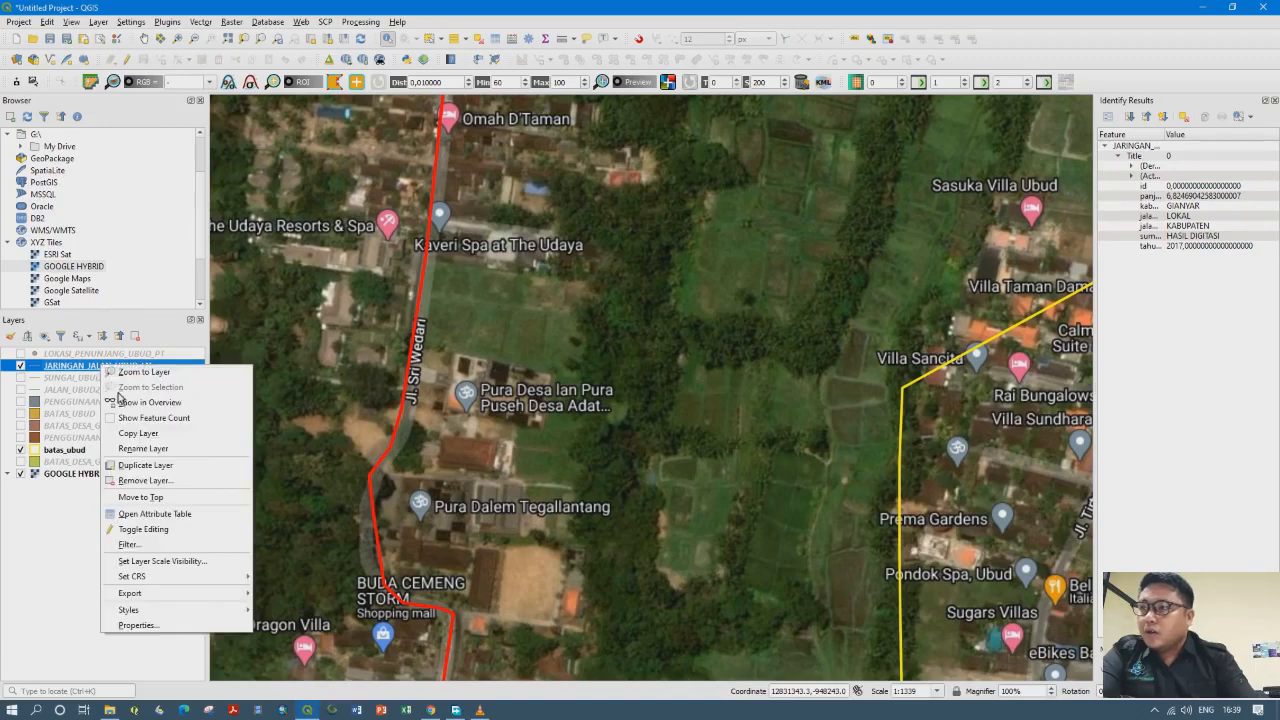
click(158, 514)
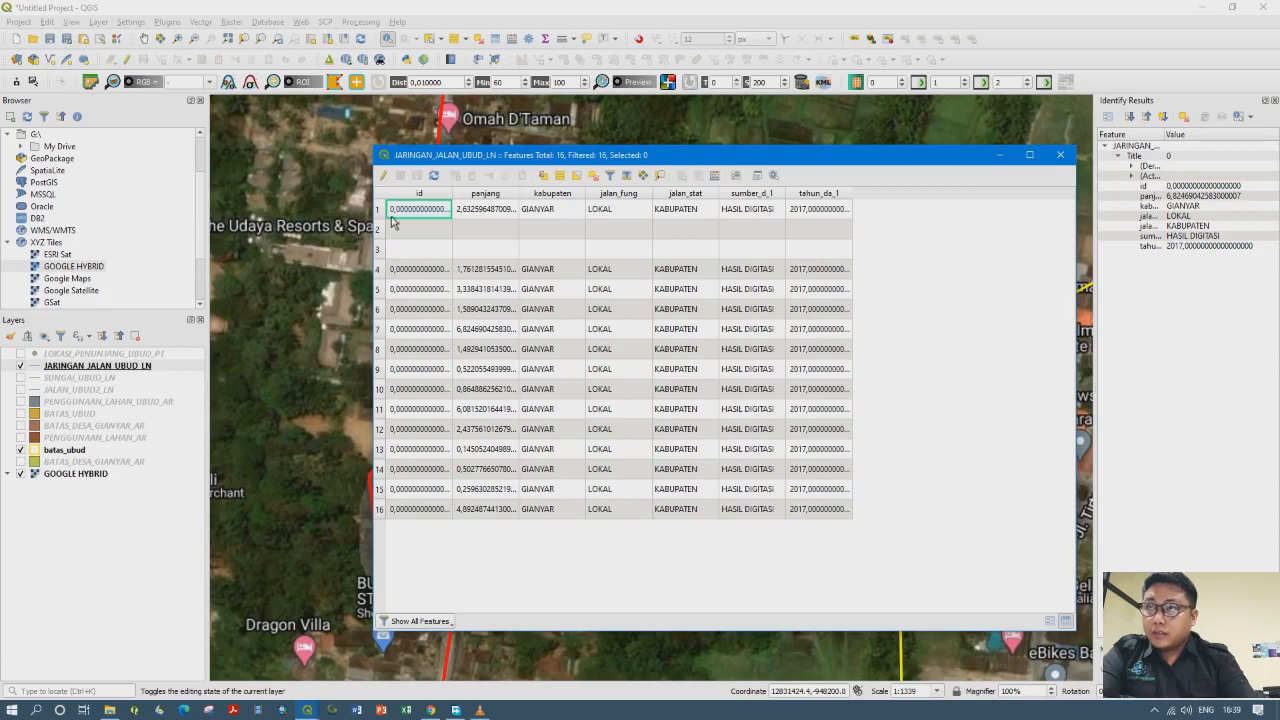
click(384, 176)
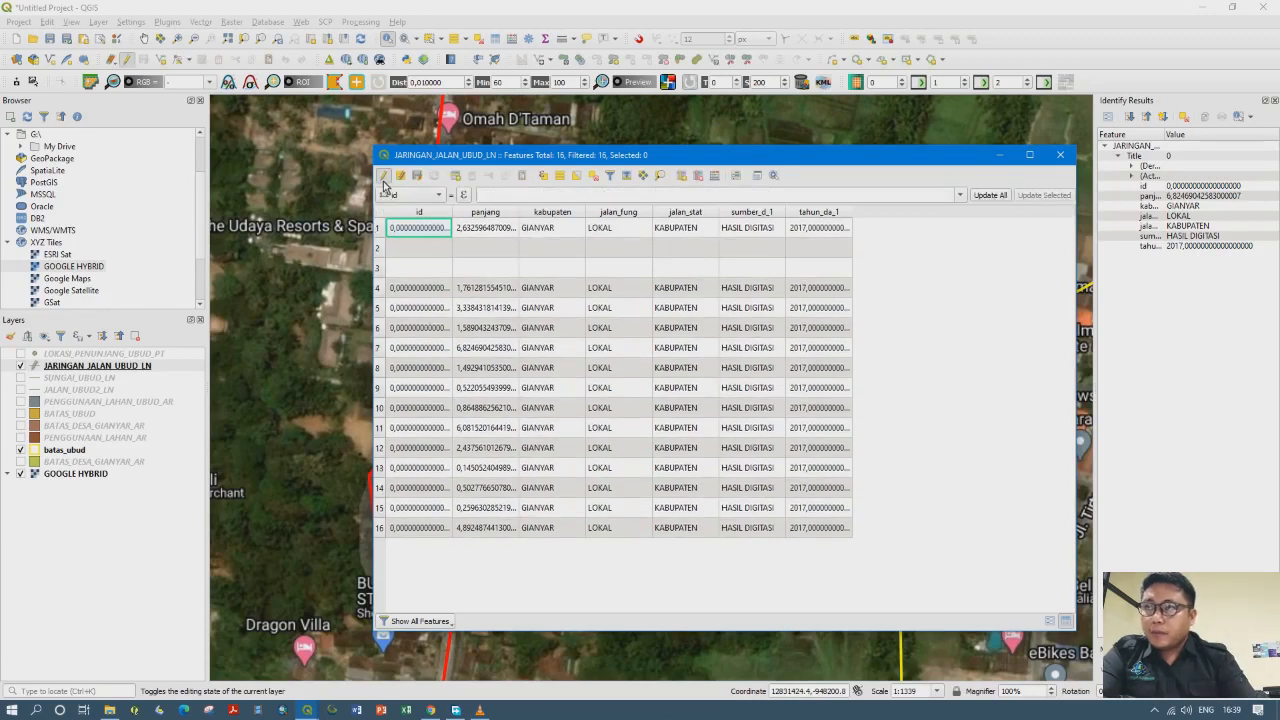
click(688, 180)
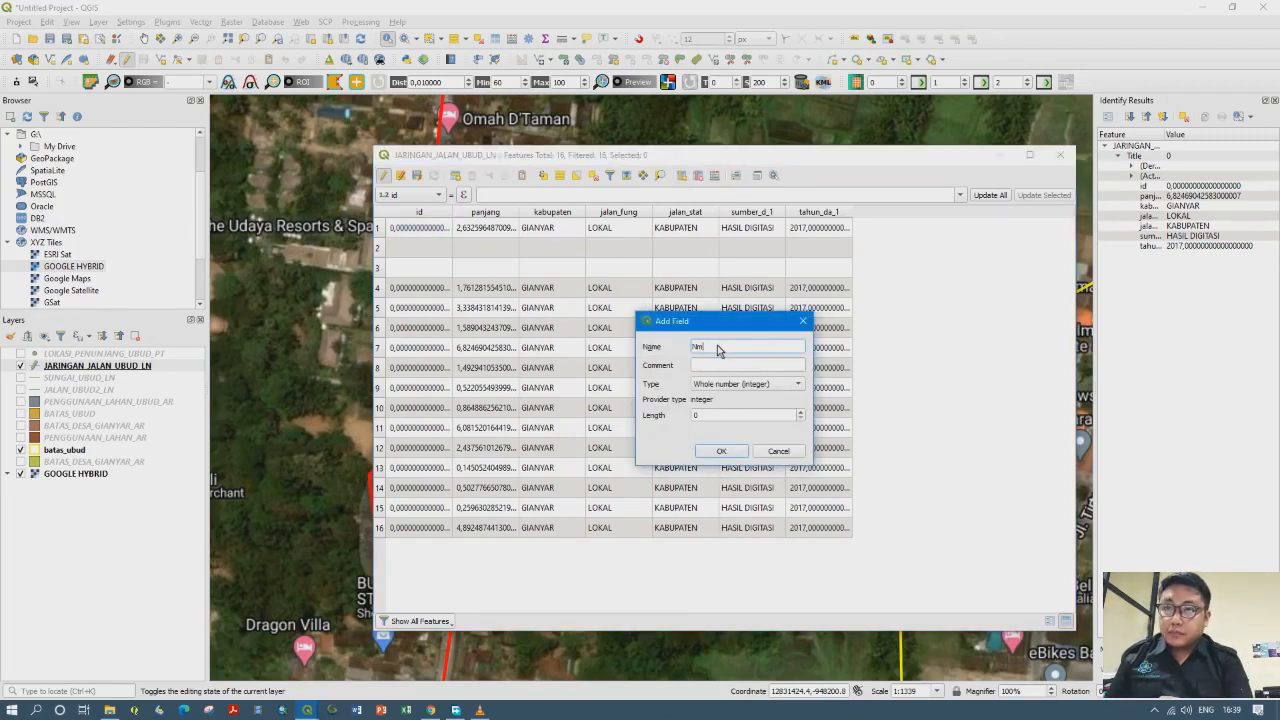
text(ln)
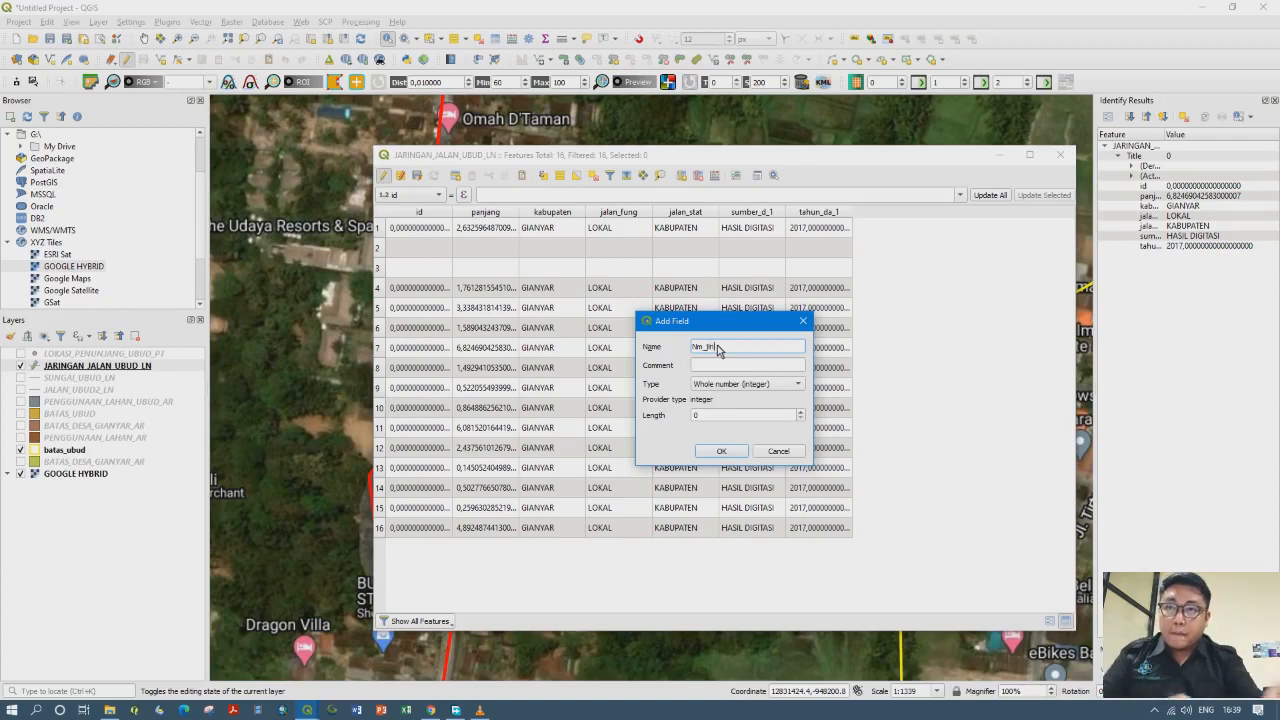
click(712, 385)
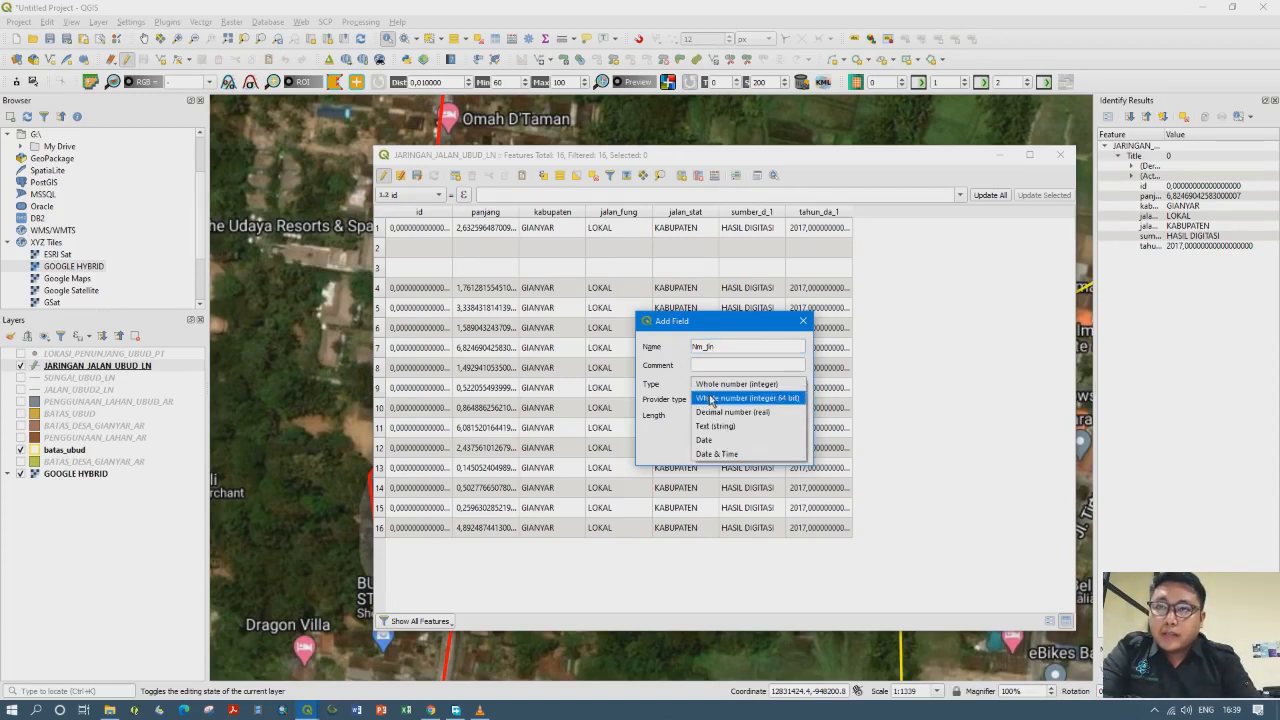
click(714, 427)
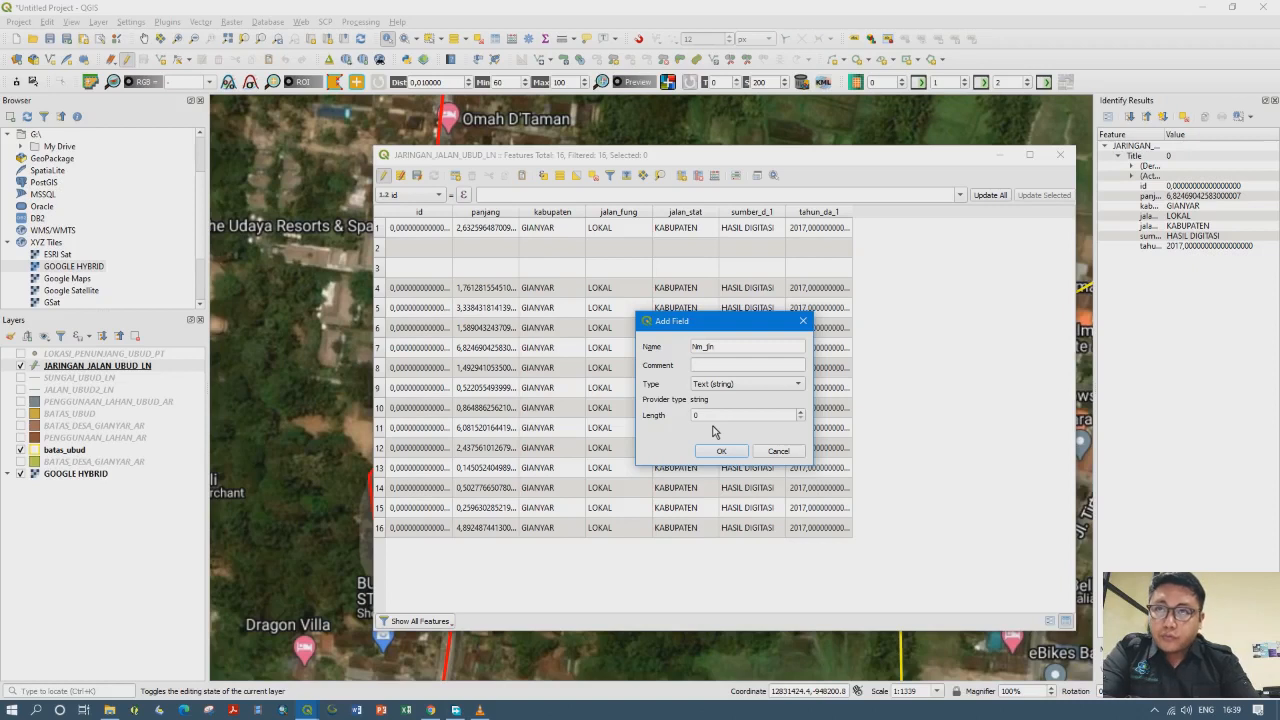
key(Tab)
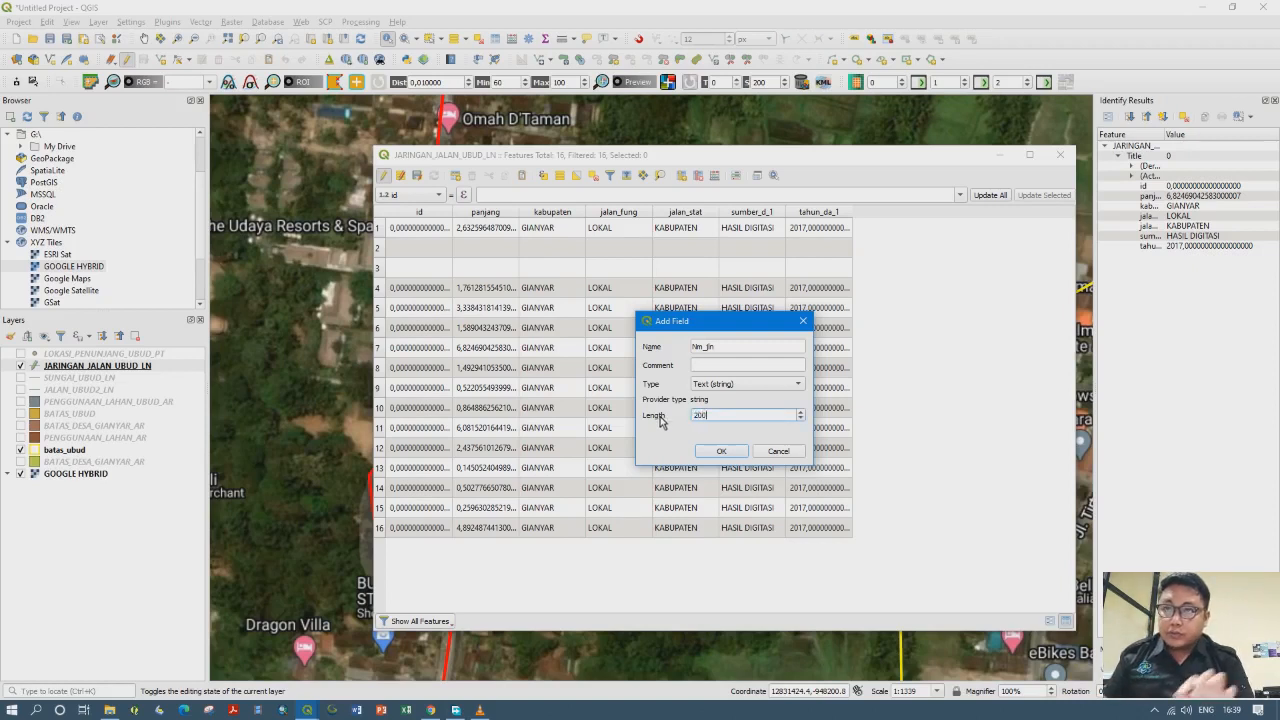
click(720, 451)
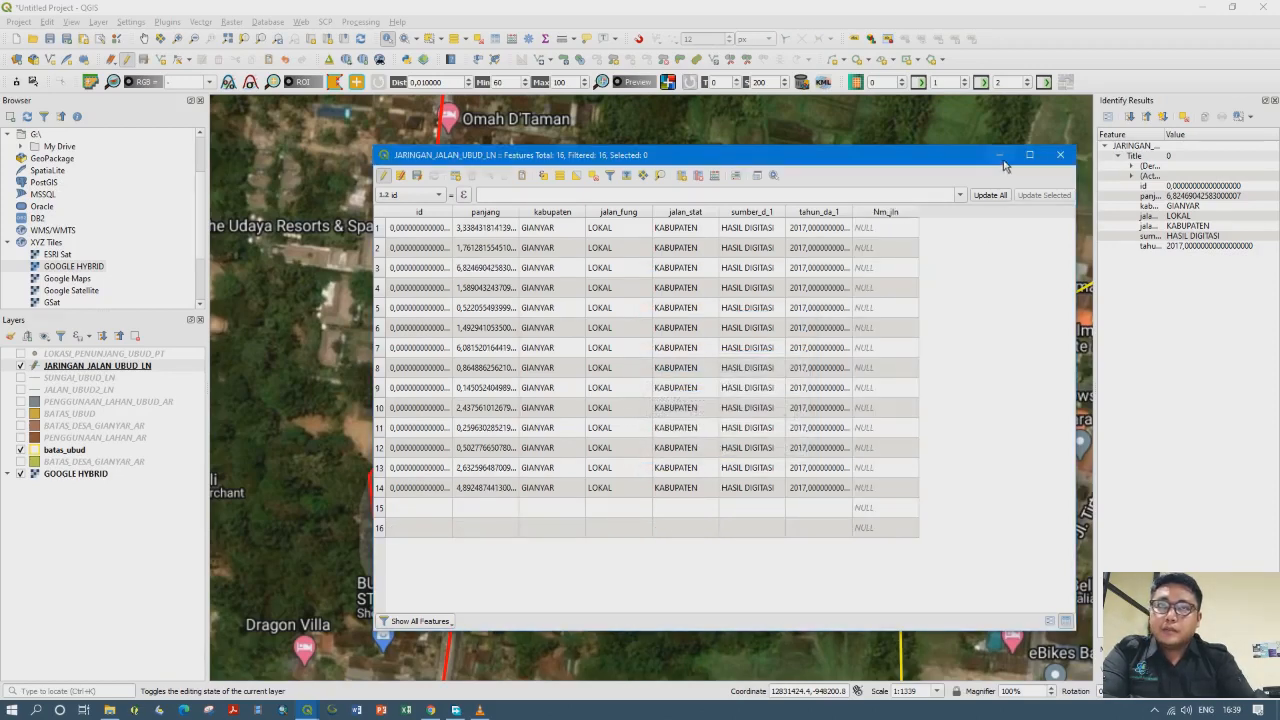
Uncover the map from behind the attribute table and select the Jl. Sri Wedari road line
drag(959, 163, 924, 437)
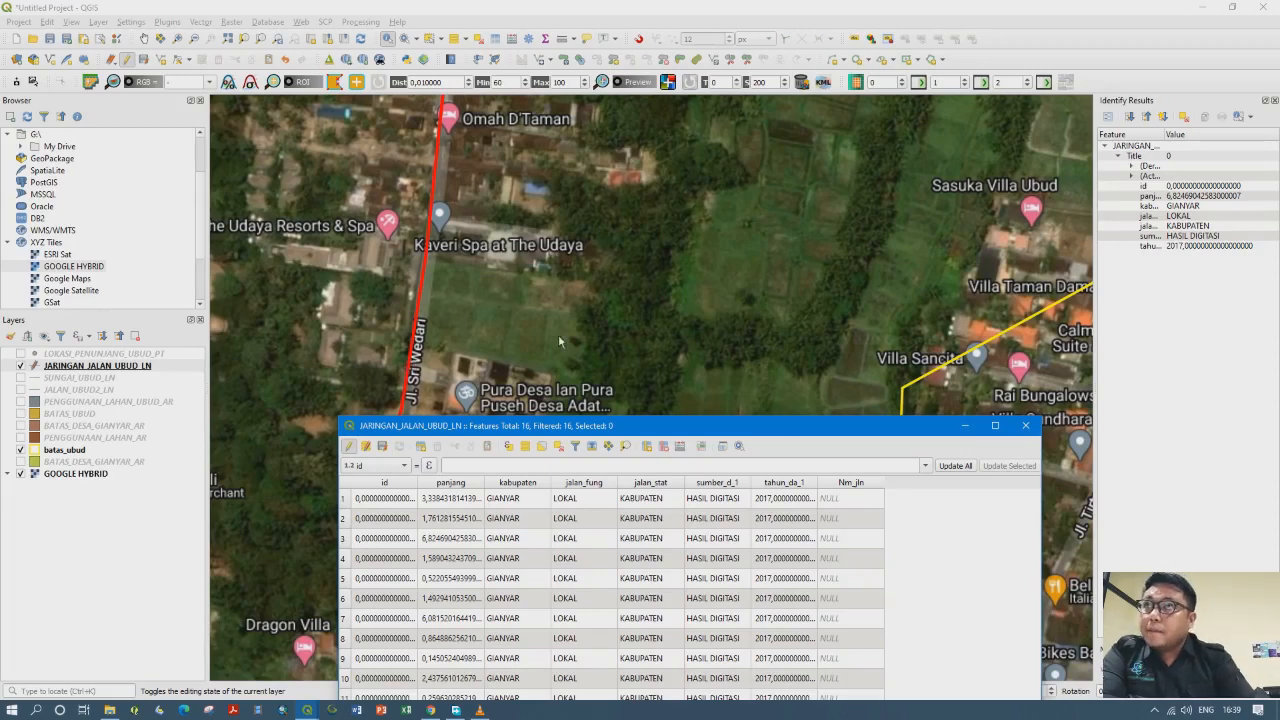
click(430, 38)
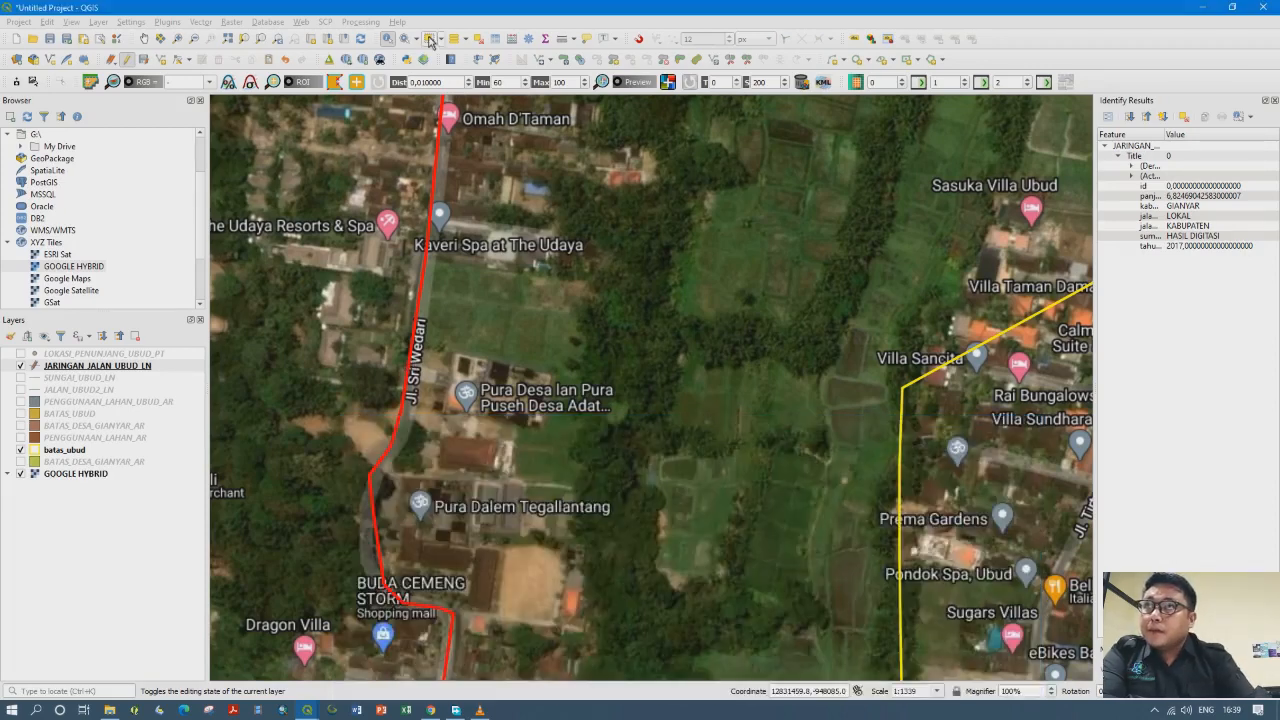
click(422, 318)
Follow the selected road line north to the Jl. Suweta fork and examine which named streets it covers
scroll(447, 396, down, 2)
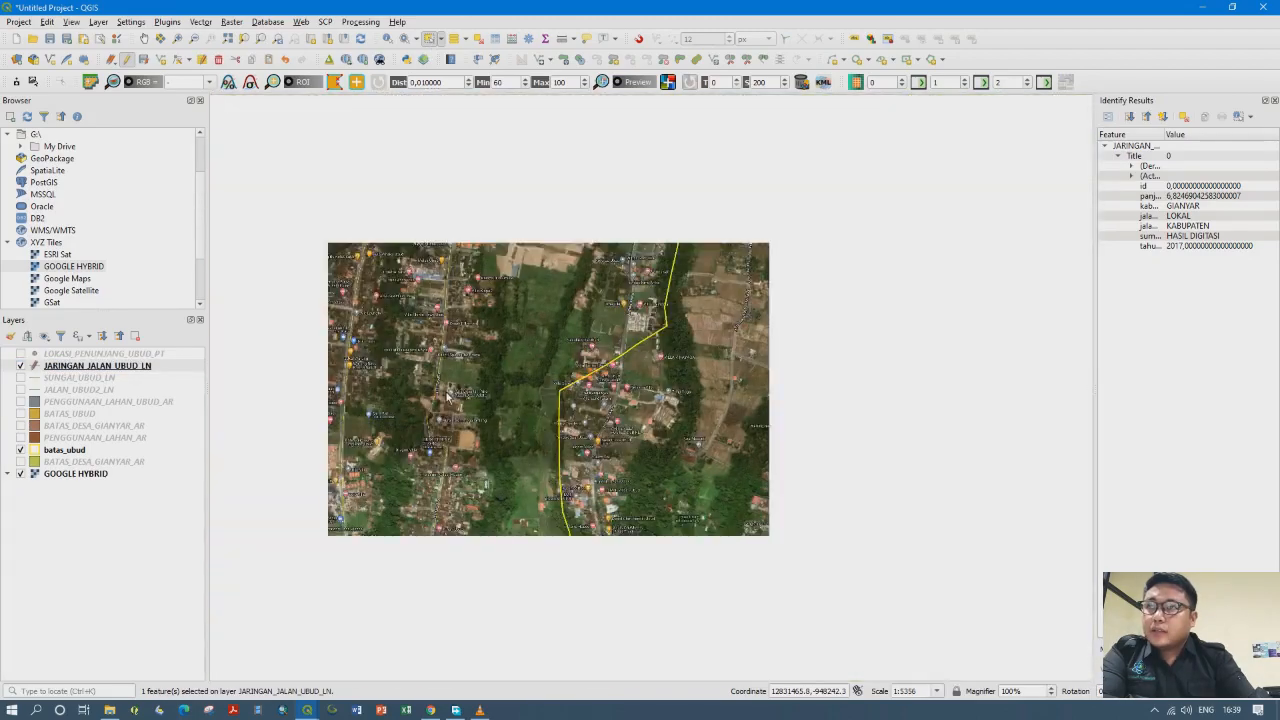
scroll(460, 397, down, 1)
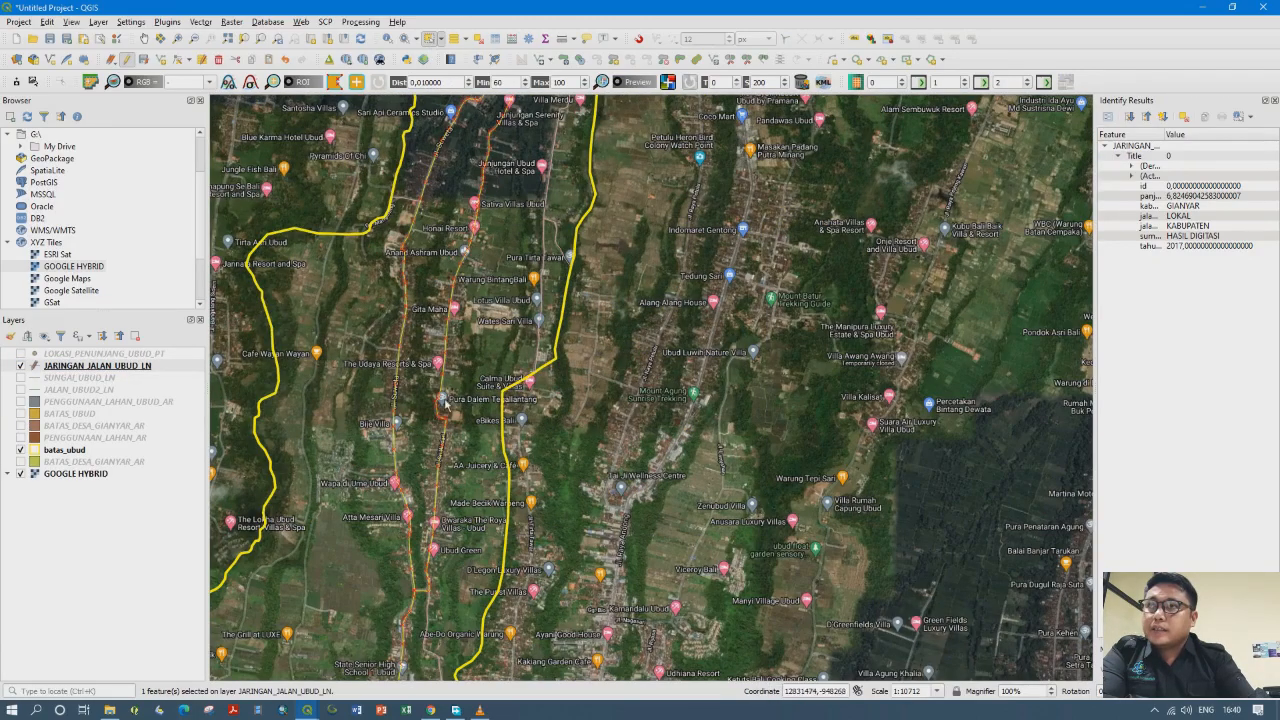
scroll(440, 440, down, 2)
scroll(452, 420, up, 4)
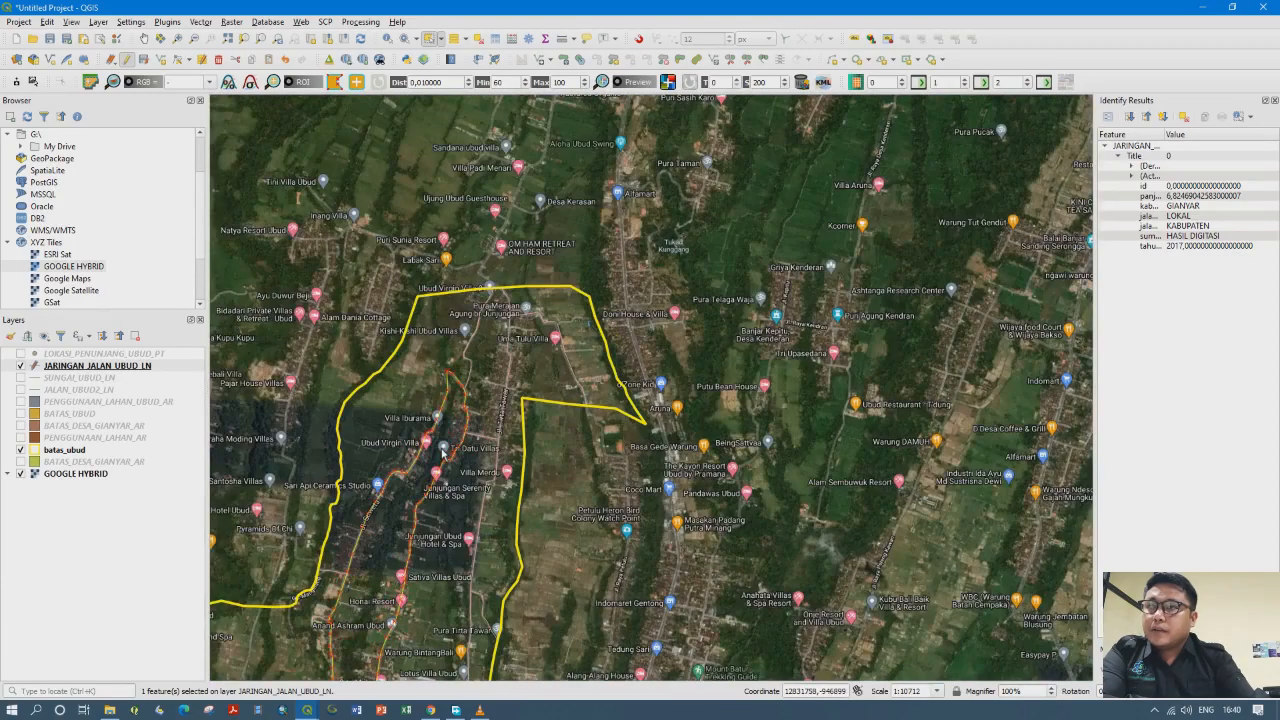
scroll(462, 302, up, 1)
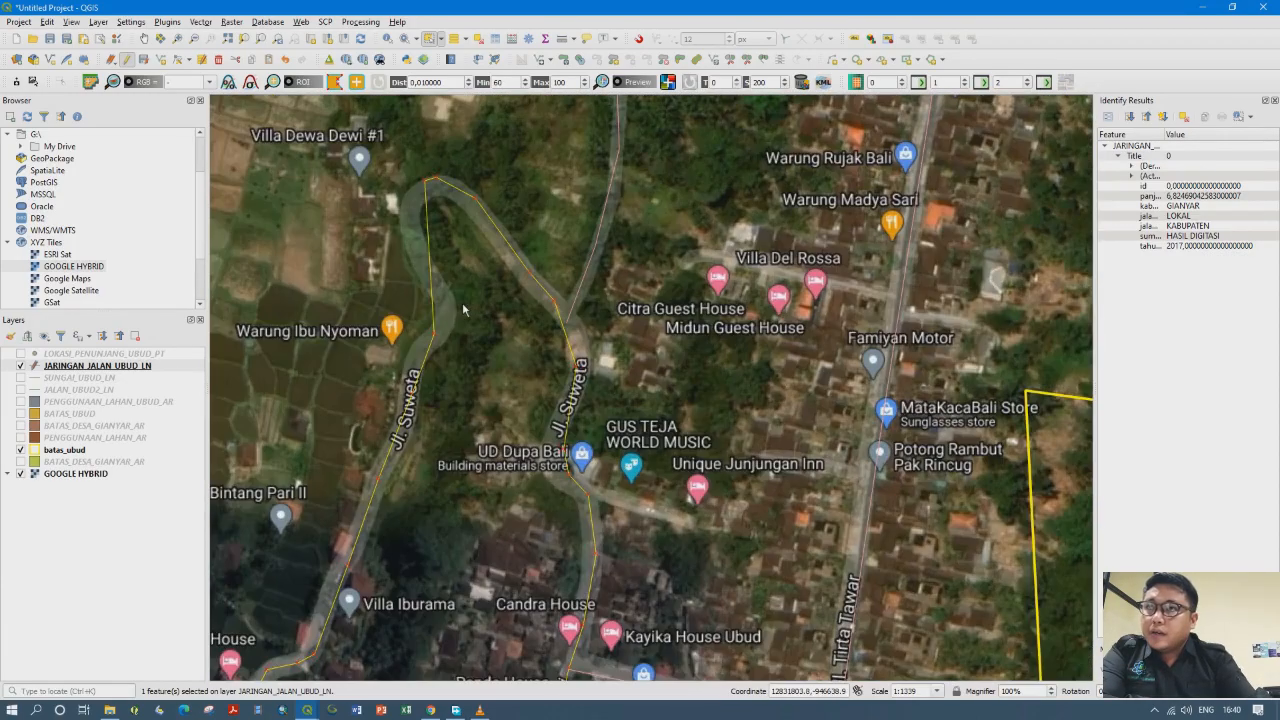
drag(505, 493, 559, 240)
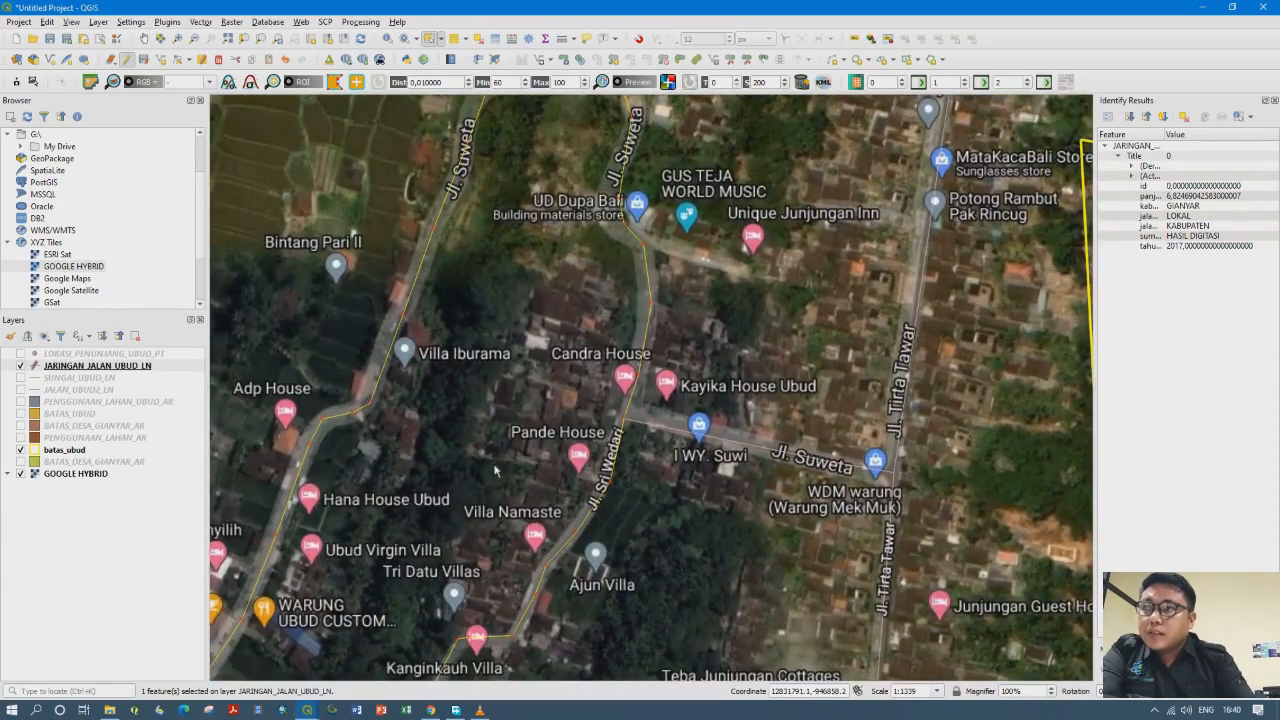
drag(494, 470, 571, 406)
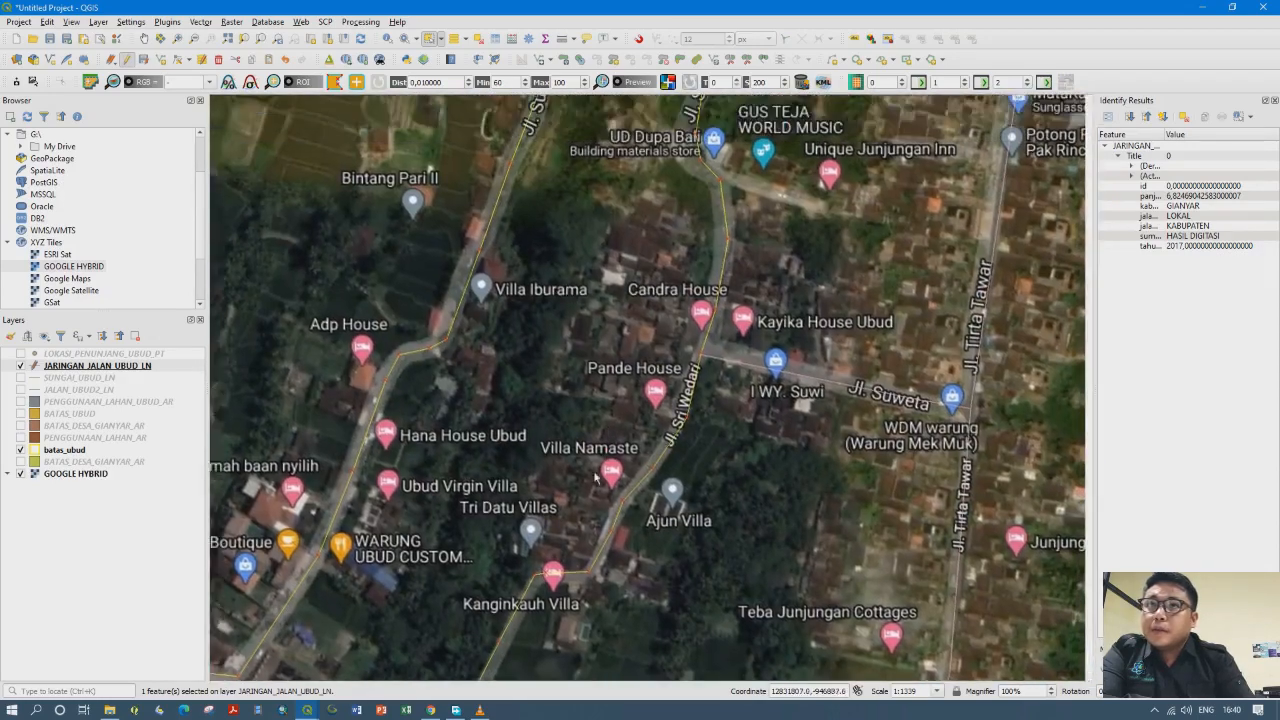
drag(595, 478, 515, 655)
scroll(642, 342, up, 1)
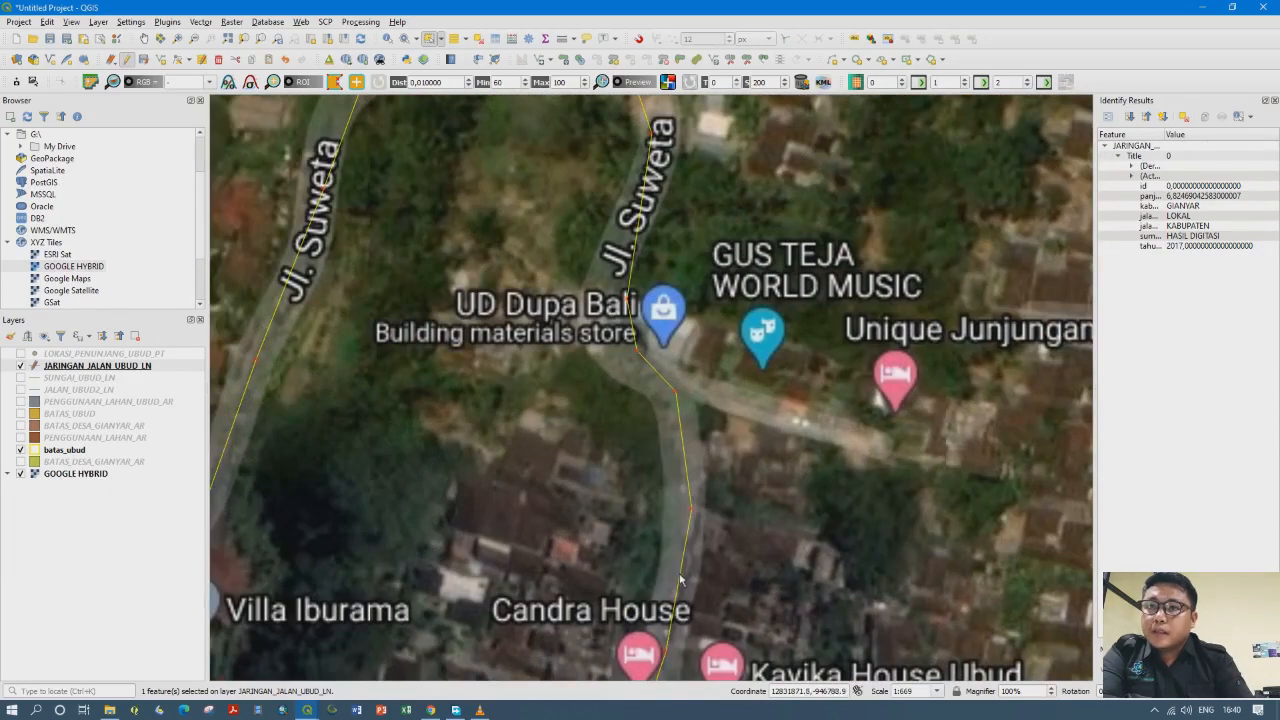
Split the selected road line at the junction near Candra House where Jl. Sri Wedari meets Jl. Suweta
drag(680, 582, 671, 419)
scroll(673, 540, up, 1)
drag(653, 558, 663, 383)
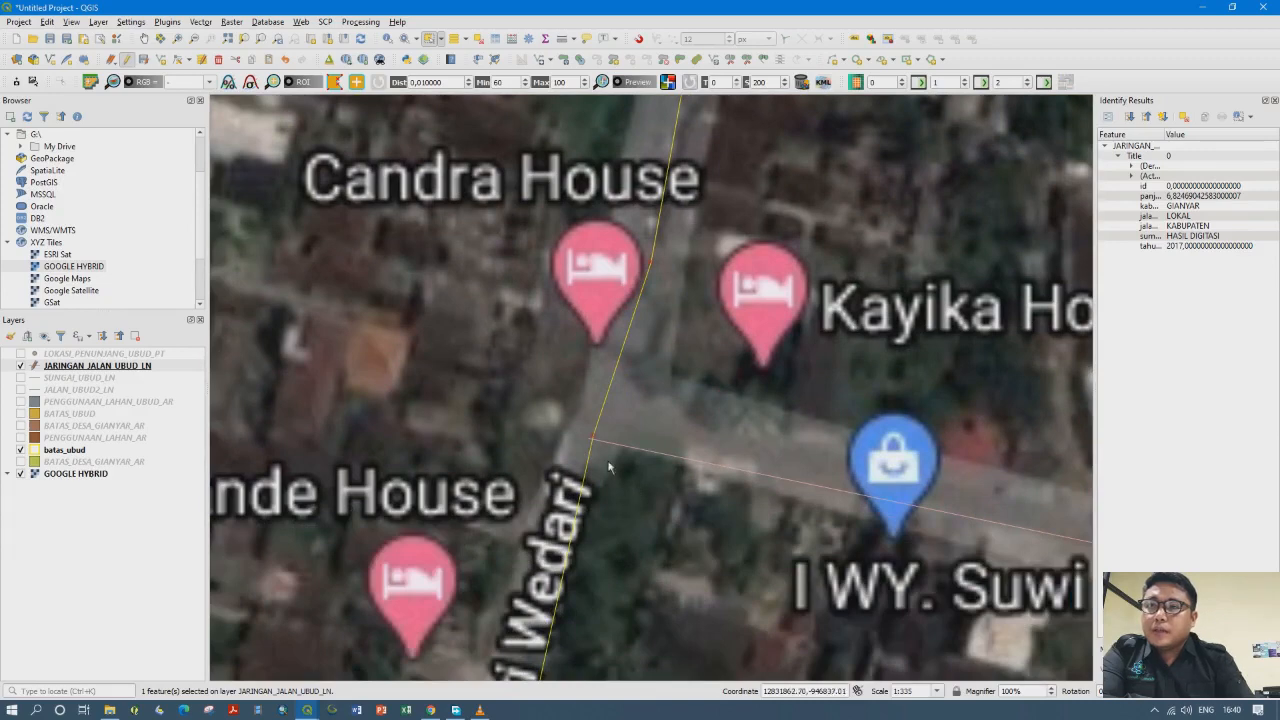
scroll(608, 467, up, 1)
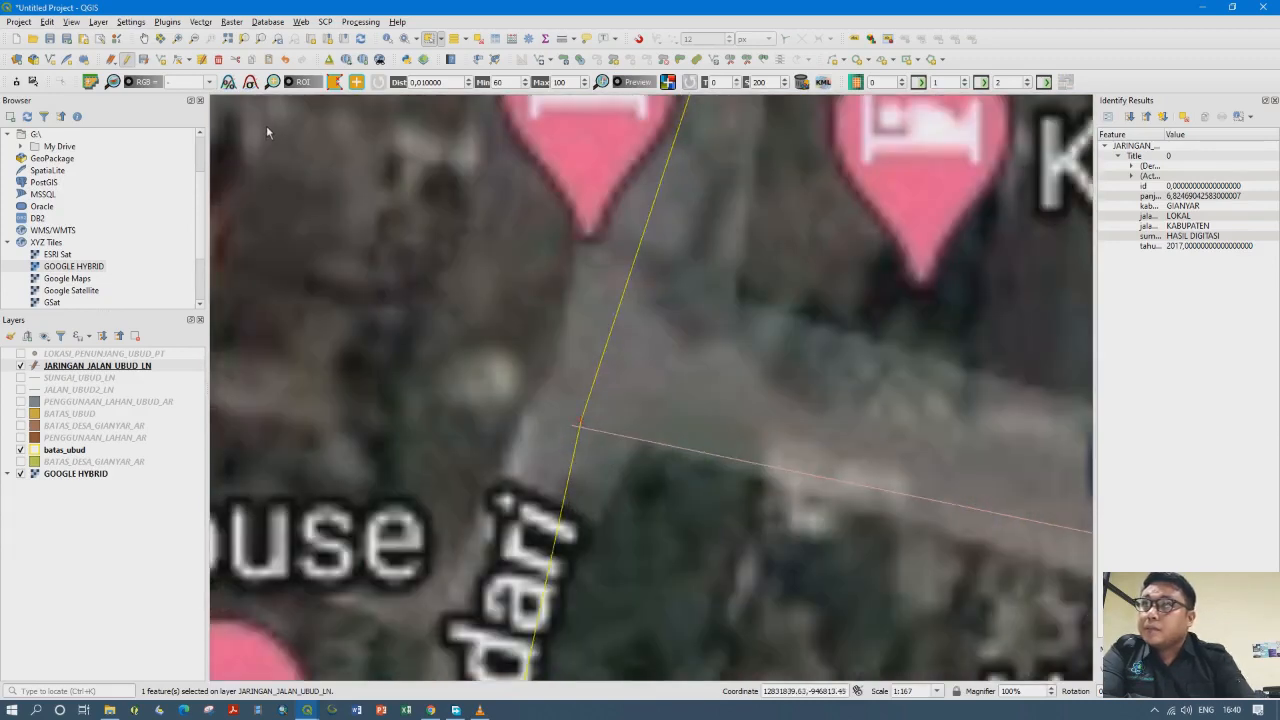
click(609, 408)
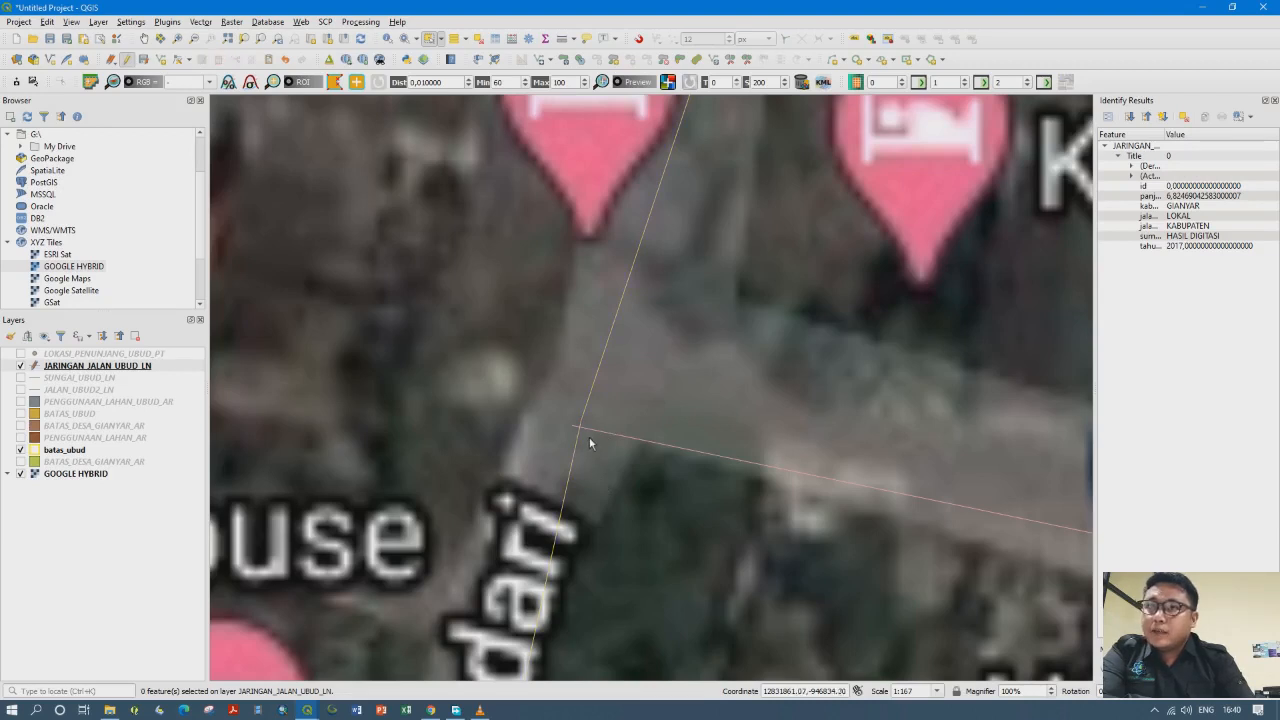
click(590, 402)
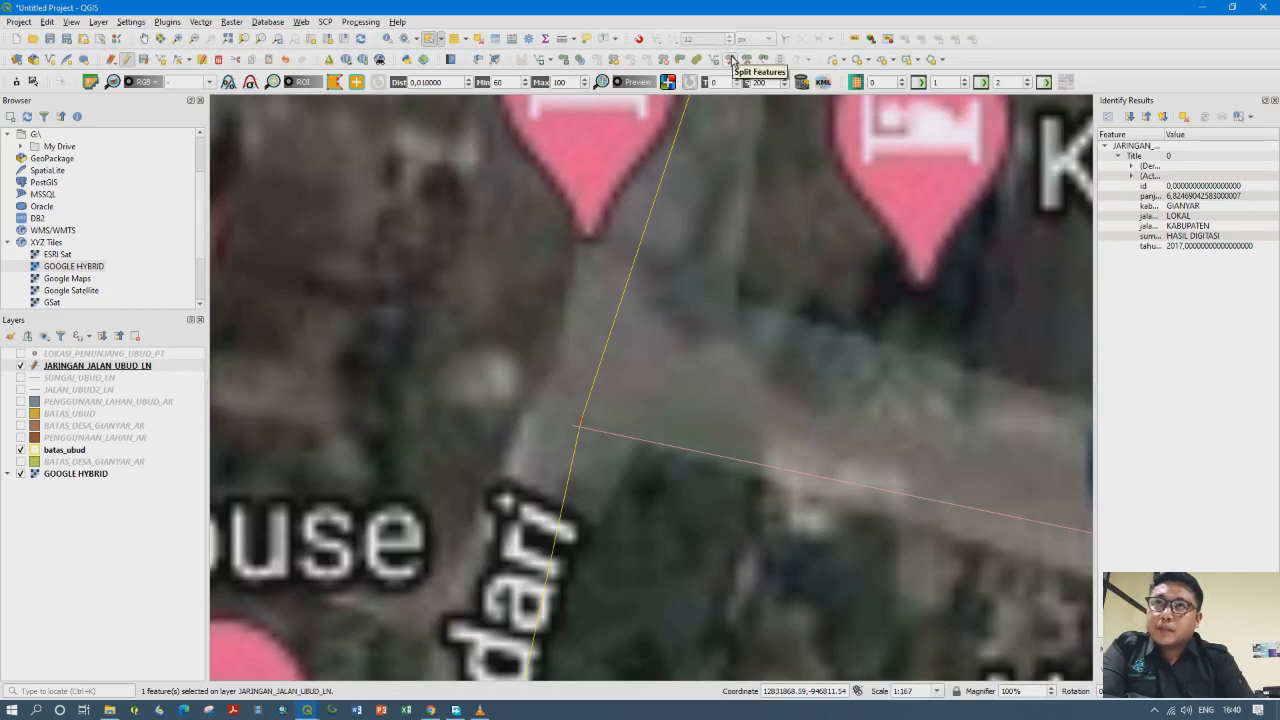
click(732, 60)
scroll(567, 468, up, 1)
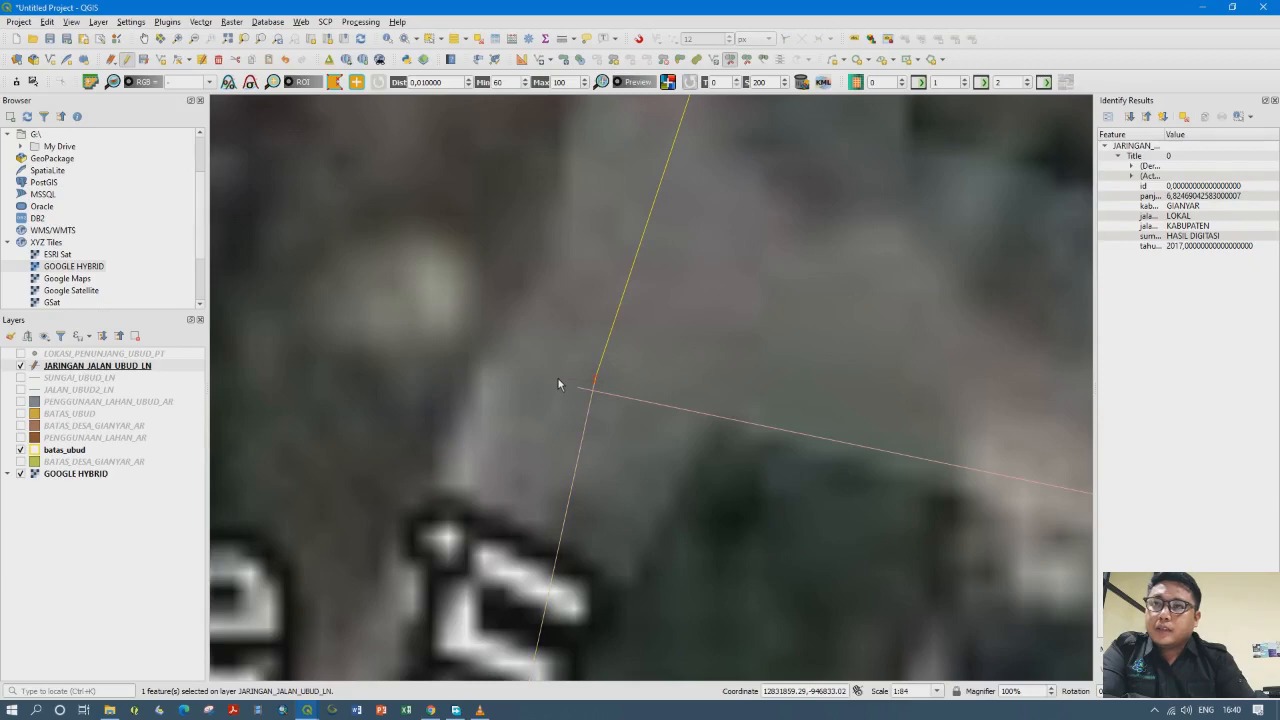
scroll(557, 380, down, 2)
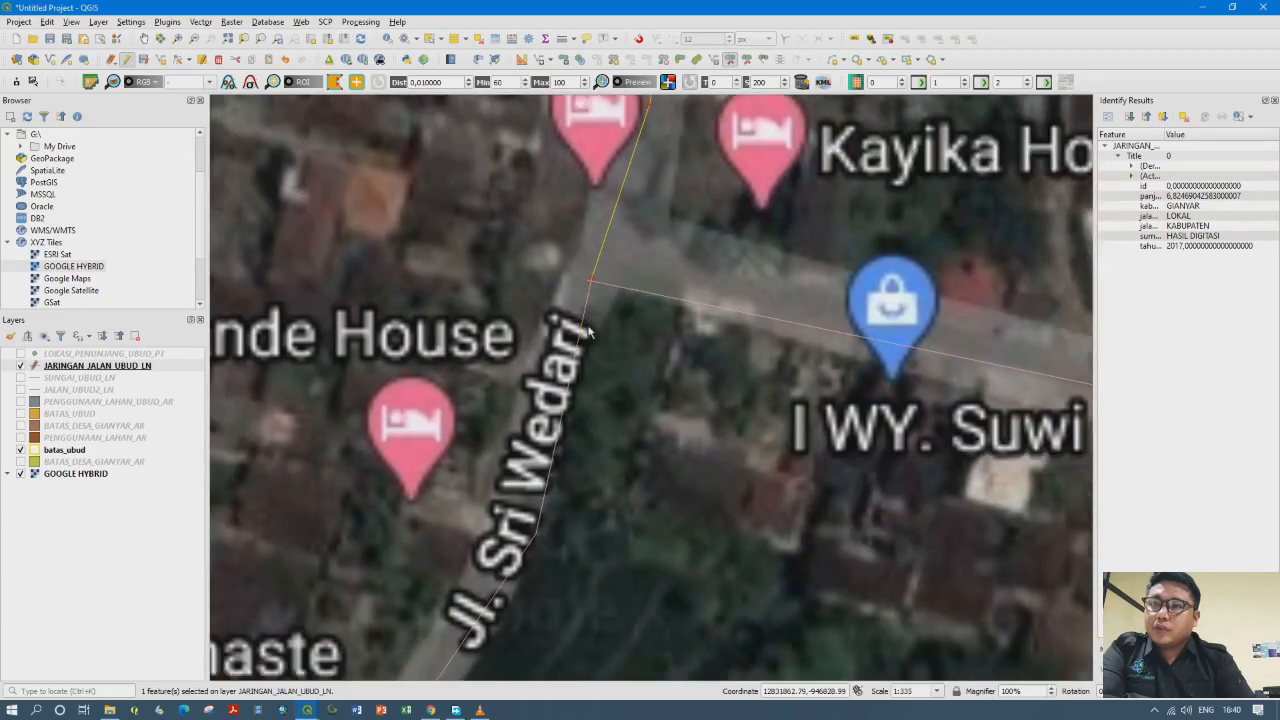
Select the Jl. Sri Wedari road line south of the split and make JARINGAN_JALAN_UBUD_LN the current layer
drag(588, 332, 596, 284)
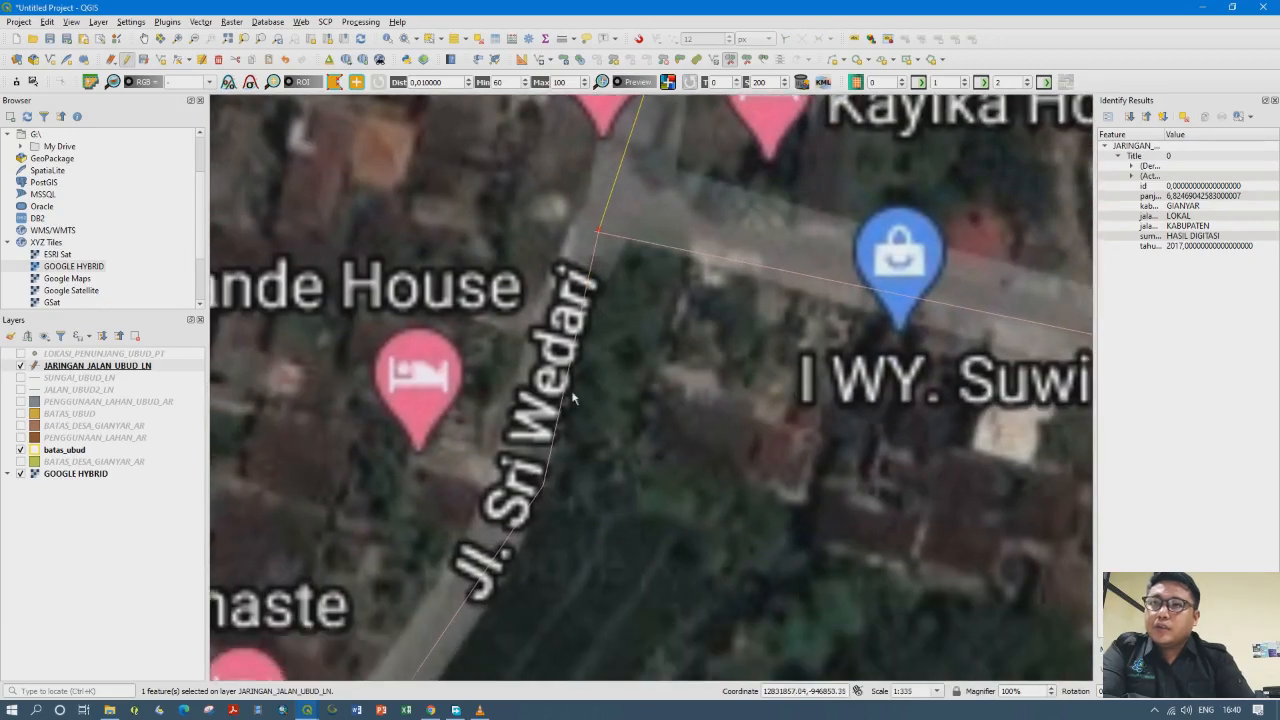
scroll(531, 480, down, 2)
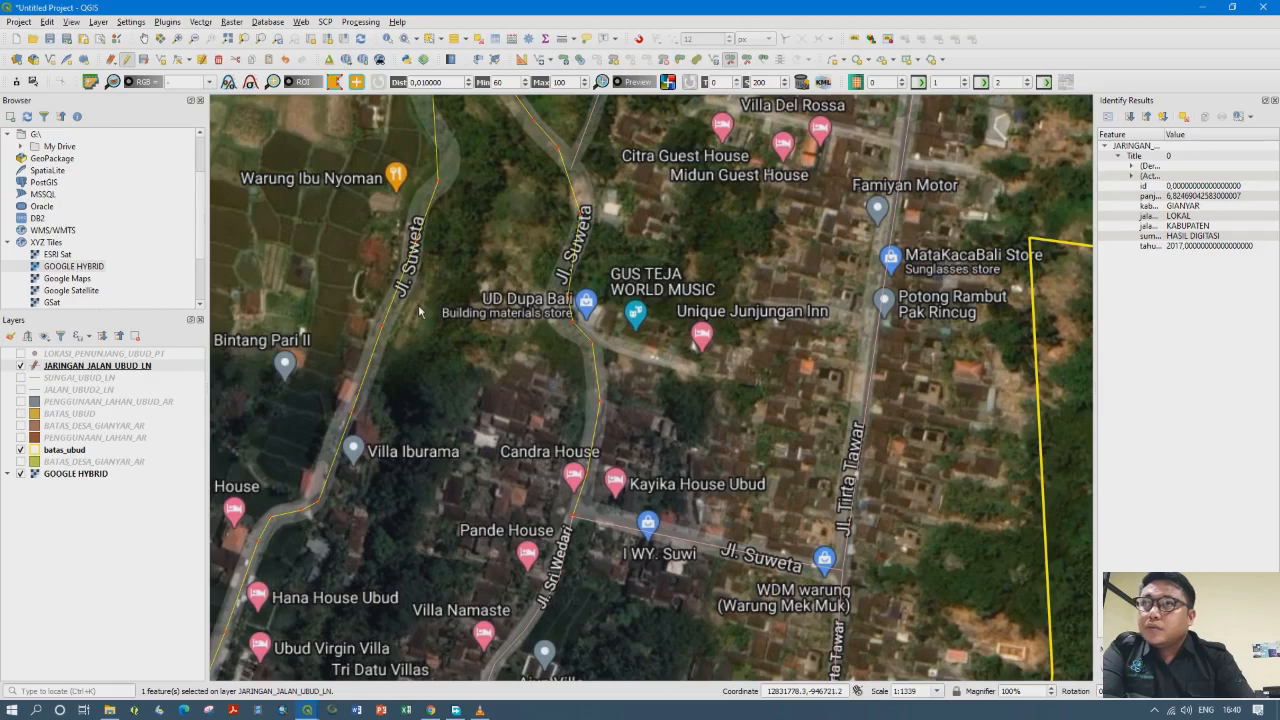
scroll(494, 378, down, 1)
drag(495, 486, 577, 303)
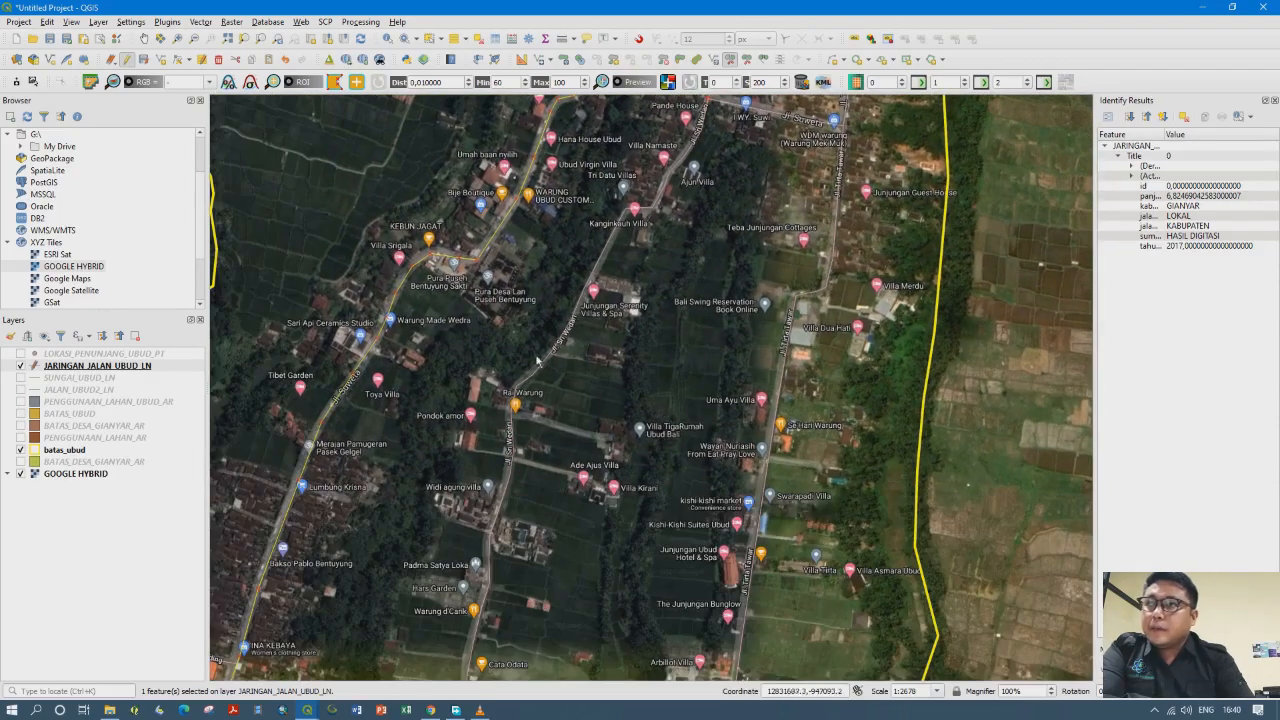
drag(441, 460, 528, 250)
drag(385, 458, 462, 225)
scroll(573, 517, up, 1)
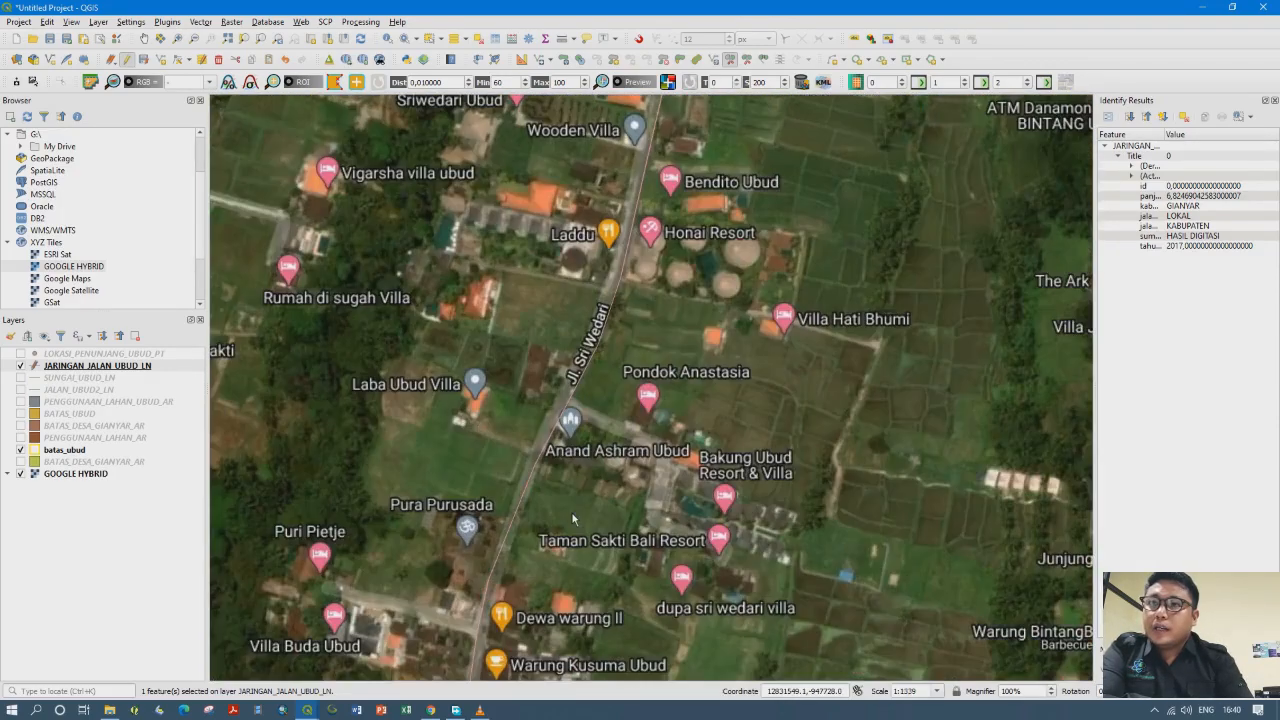
scroll(541, 434, down, 1)
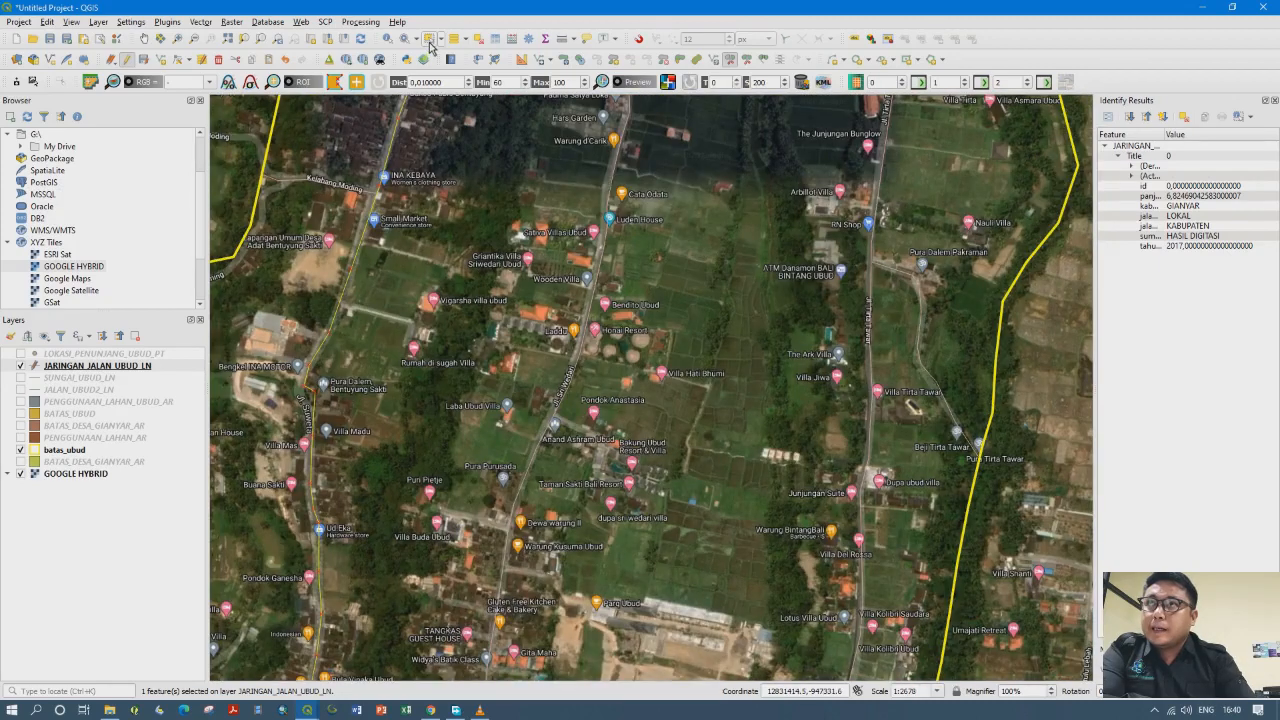
click(429, 40)
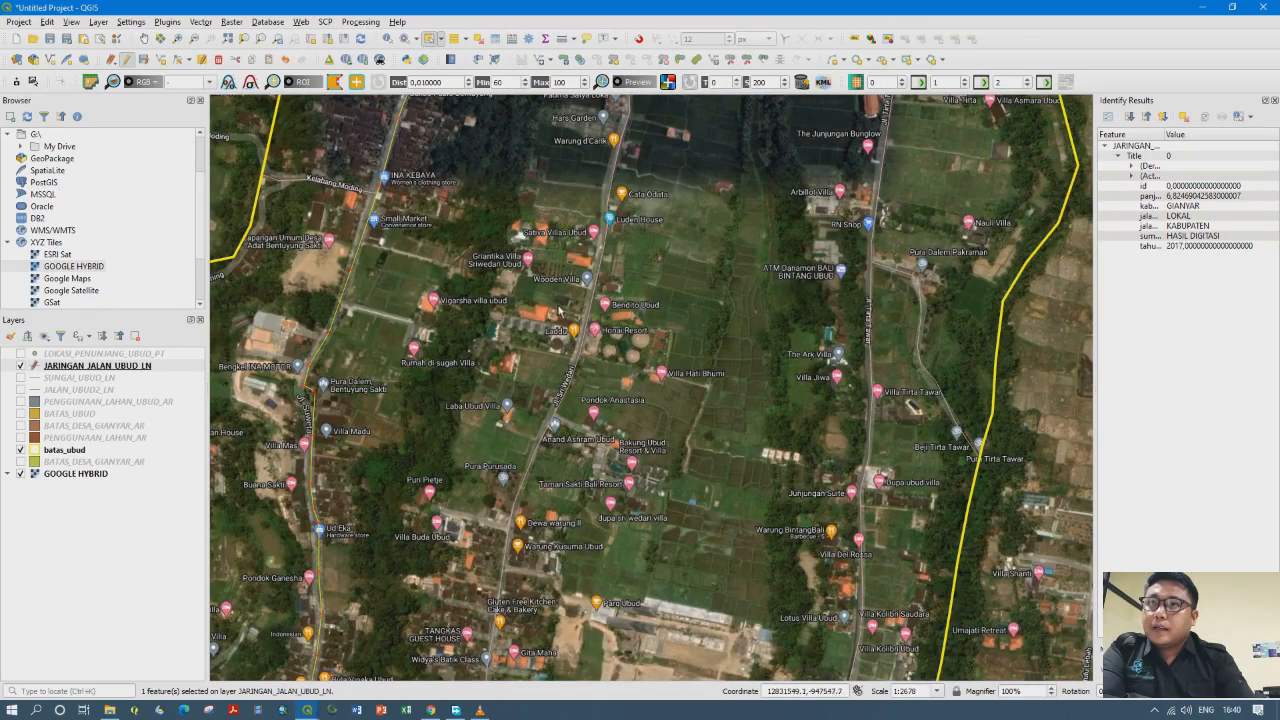
click(580, 376)
click(576, 384)
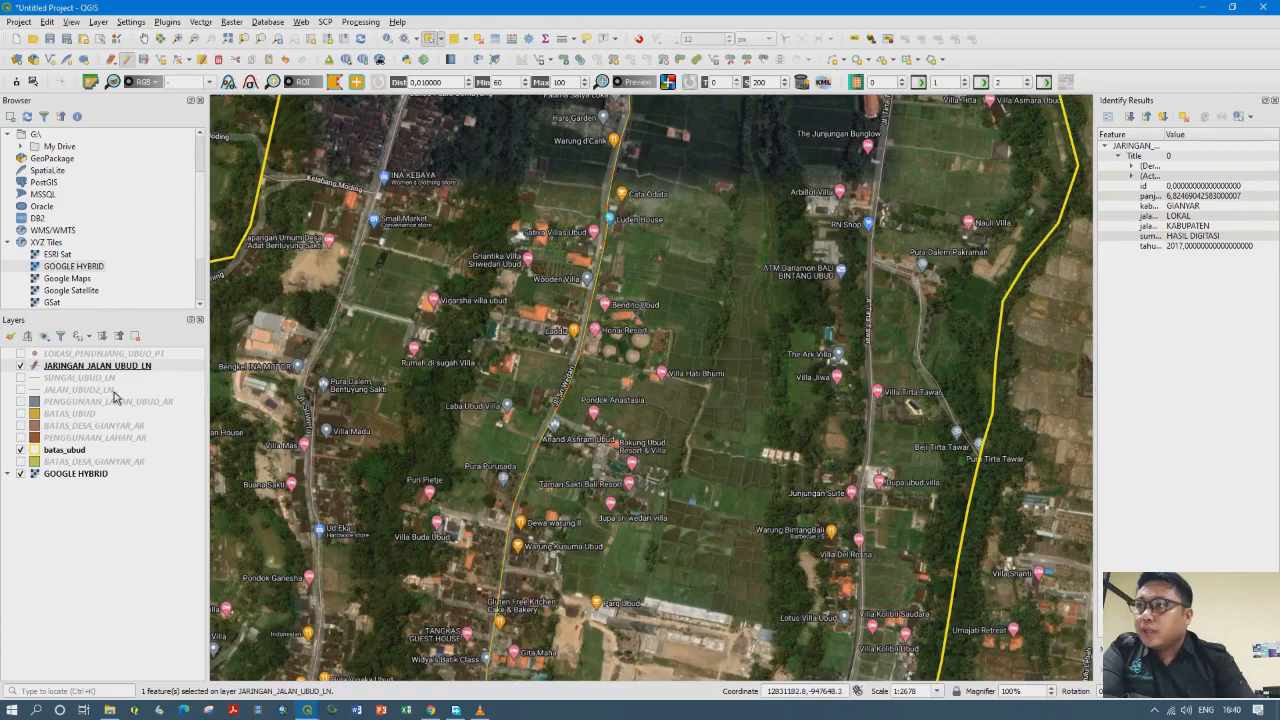
click(64, 368)
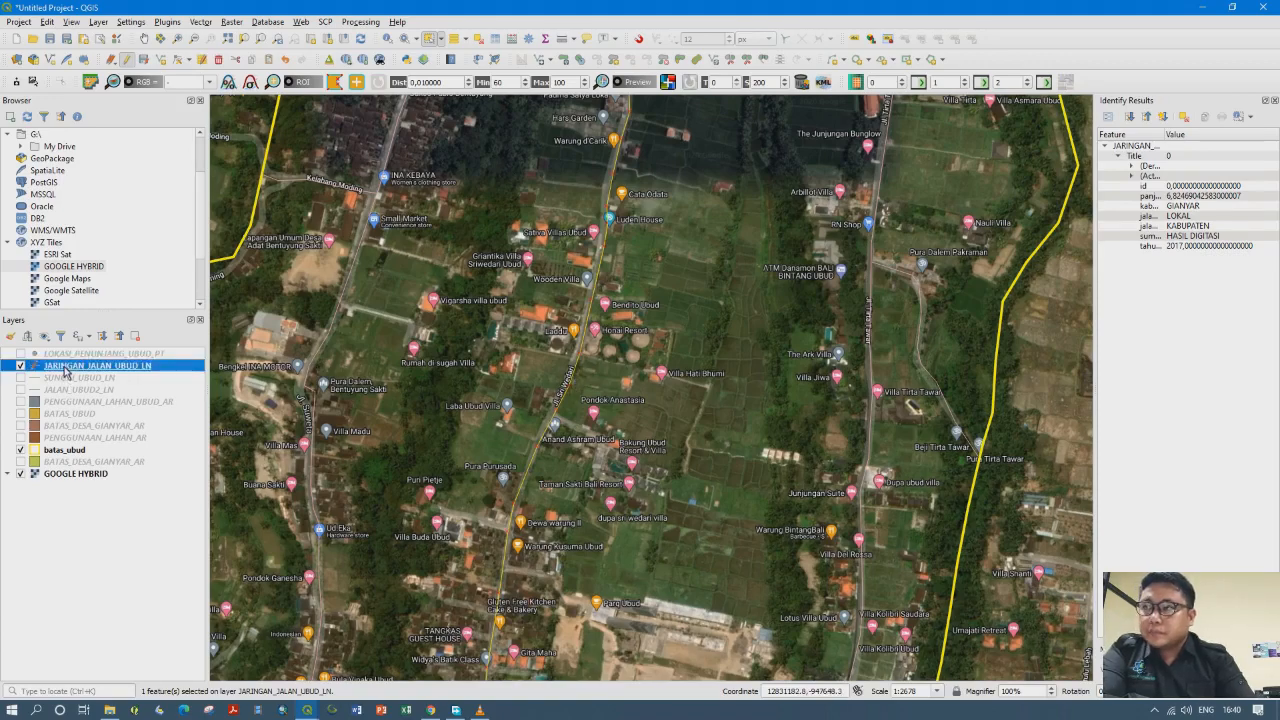
Set the line width of the JARINGAN_JALAN_UBUD_LN layer's symbol to 2 millimetres
double_click(64, 368)
drag(520, 236, 436, 243)
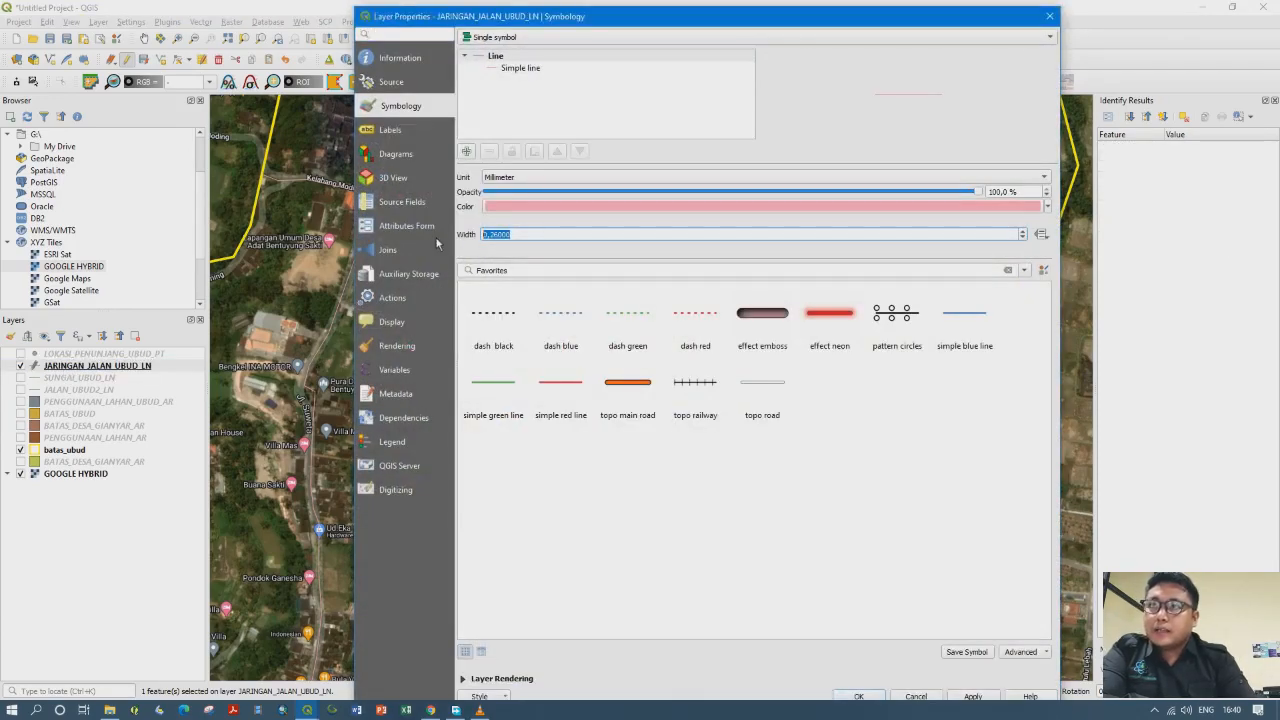
text(2)
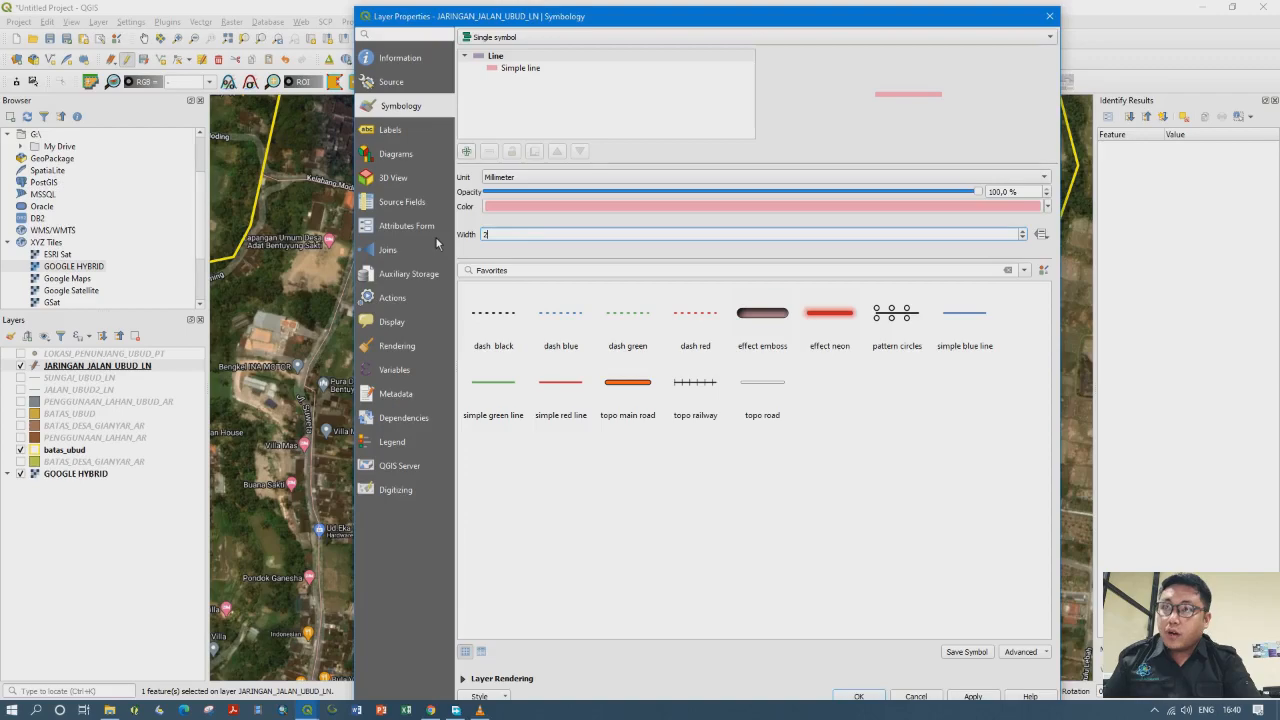
click(857, 696)
Select the middle north-south road line past Bendito Ubud and Honai Resort and trace it south to its end near Villa Gaia
click(638, 498)
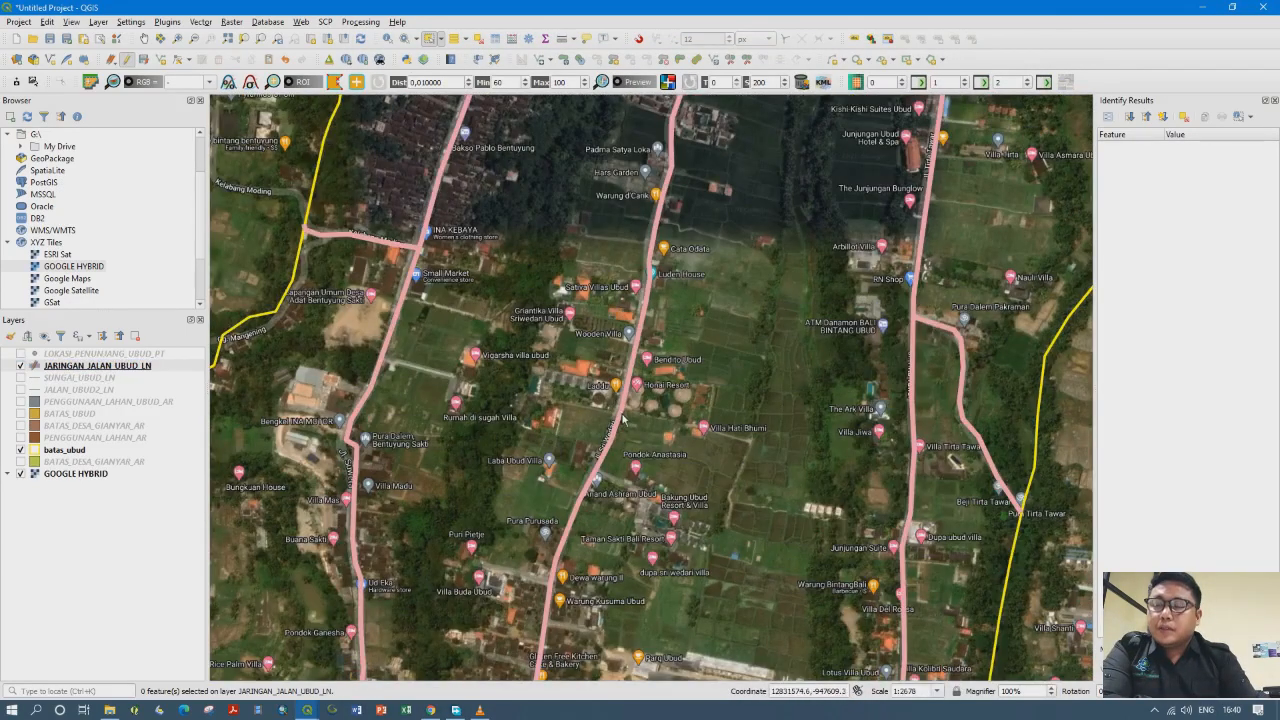
click(622, 421)
scroll(617, 447, down, 2)
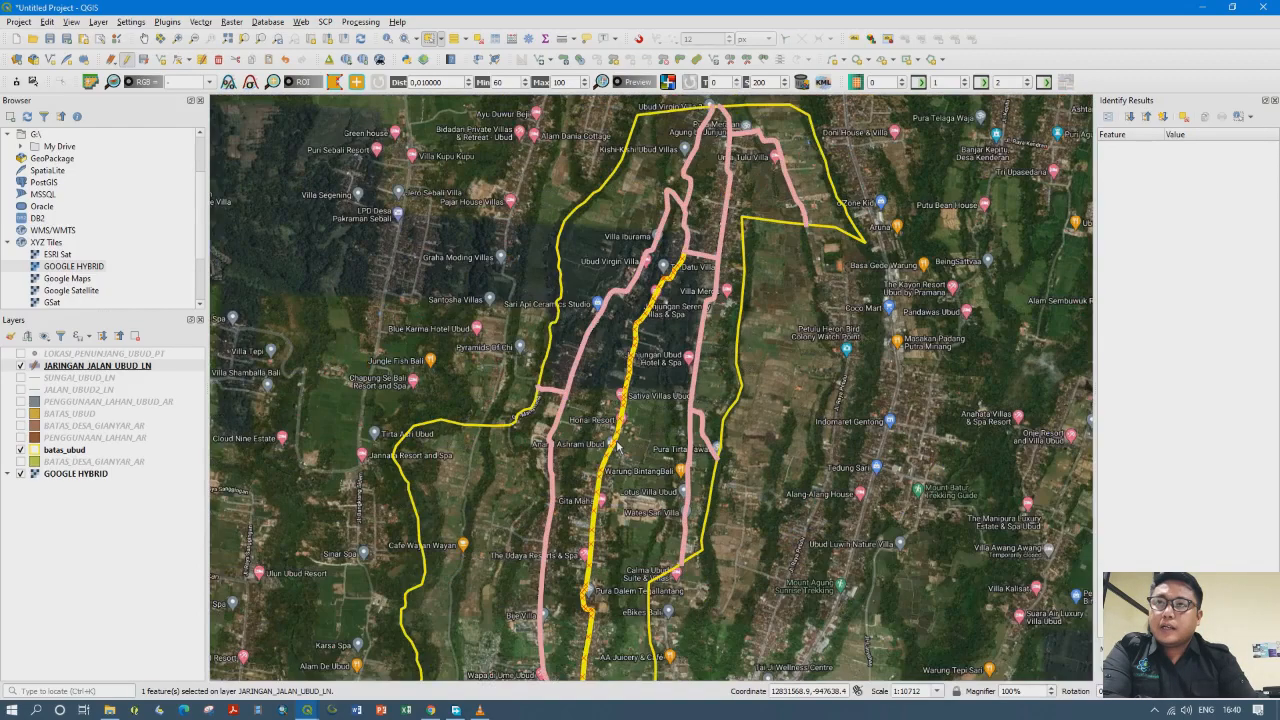
drag(614, 481, 622, 272)
scroll(598, 445, up, 2)
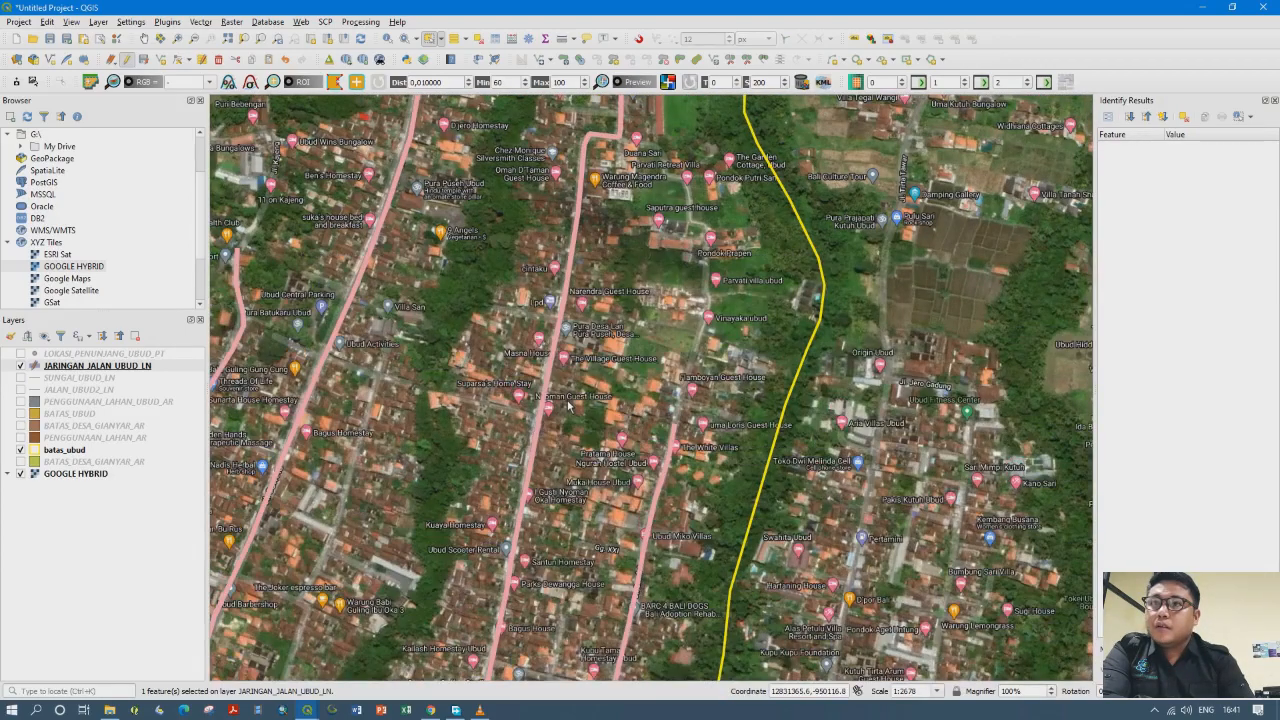
scroll(570, 397, down, 1)
drag(594, 240, 580, 368)
drag(592, 174, 574, 357)
drag(572, 279, 560, 469)
scroll(546, 393, up, 1)
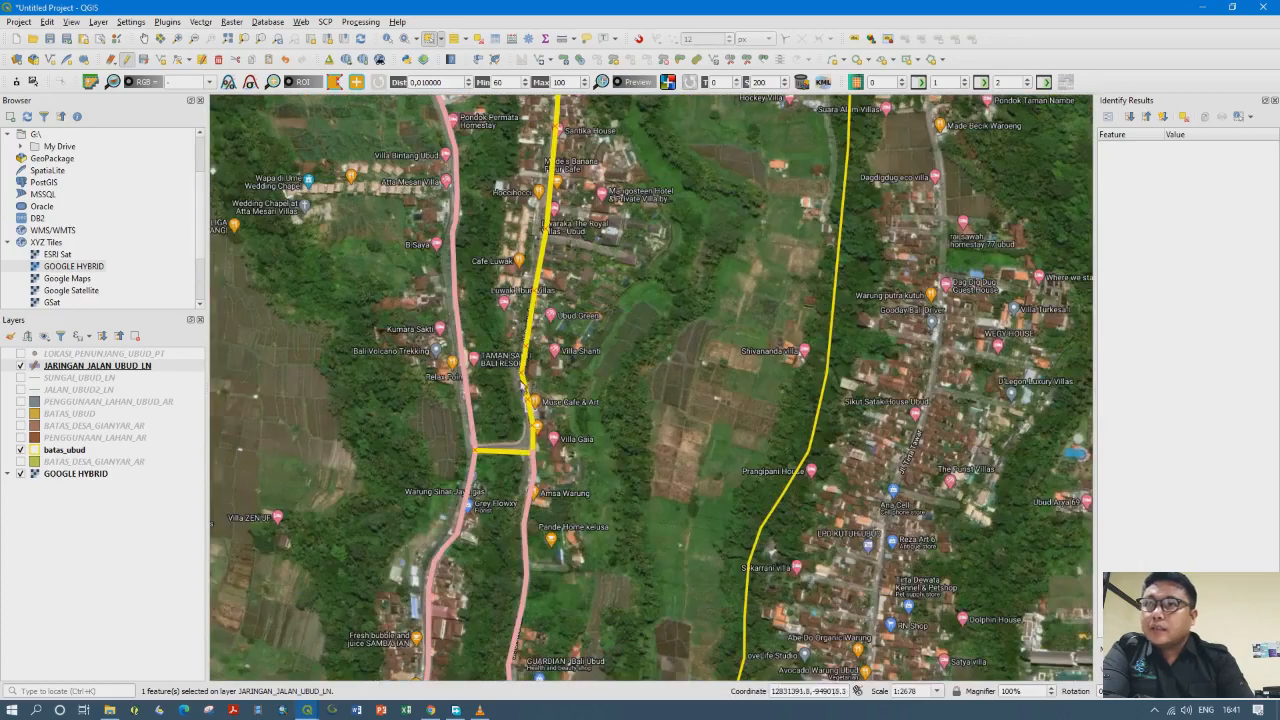
Check the street name beneath the road layer and add the adjoining southern segment past Gusti Rai House to the selection
click(21, 366)
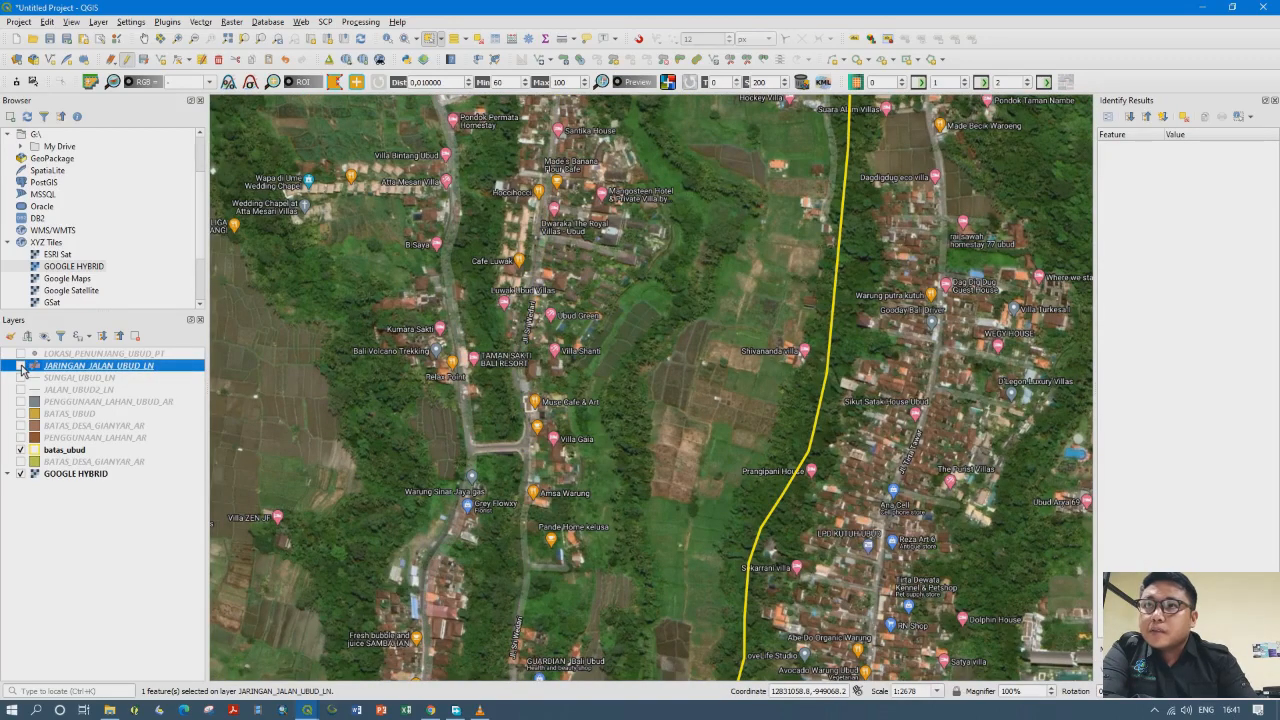
click(21, 366)
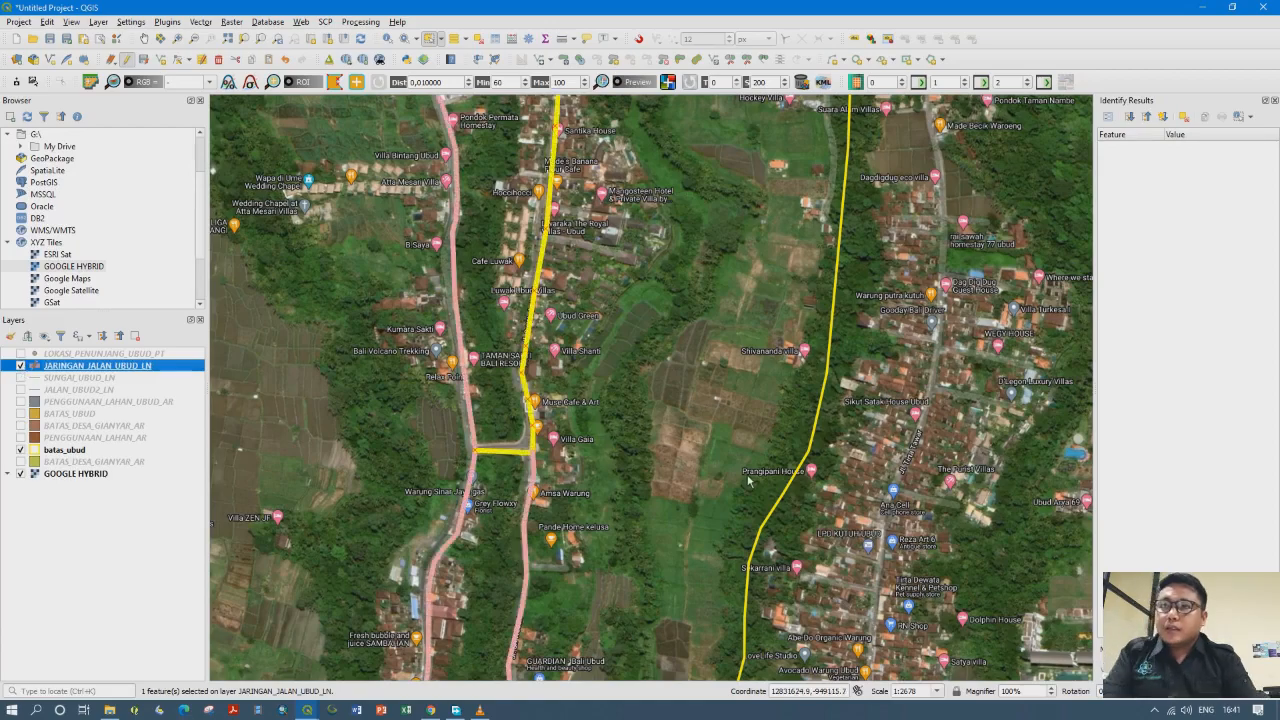
drag(566, 630, 541, 308)
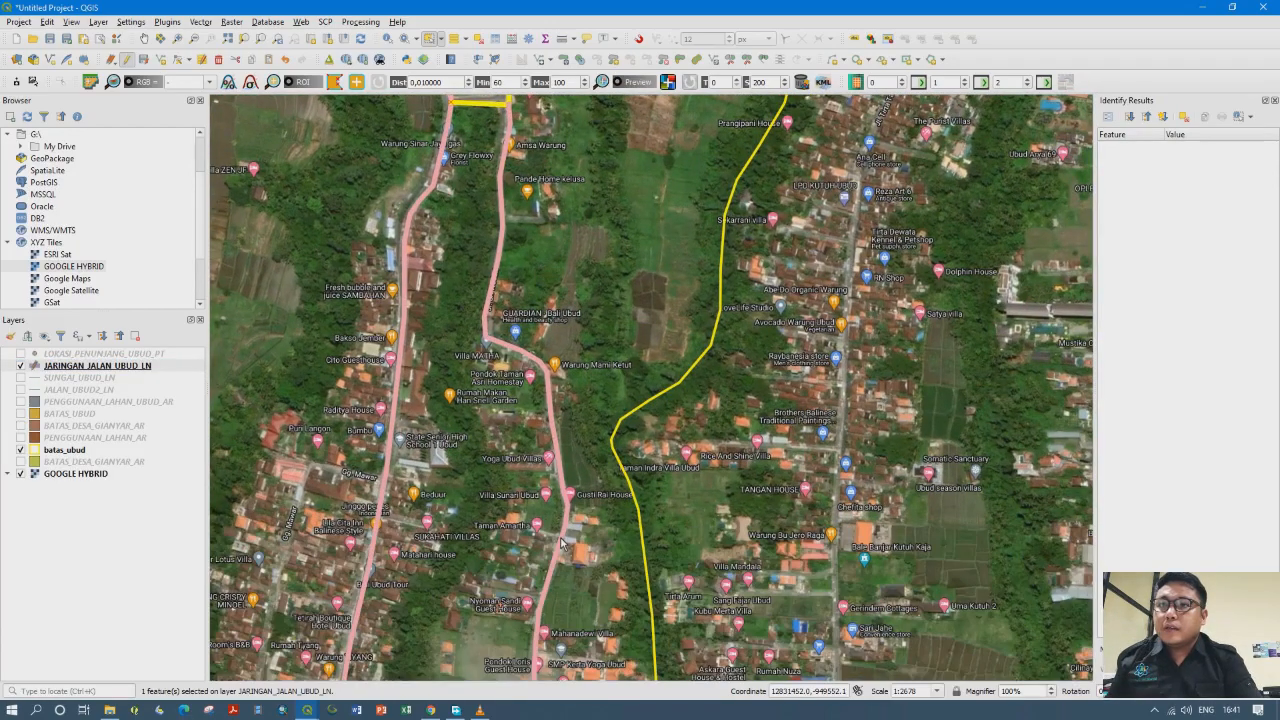
shift+click(561, 538)
scroll(560, 386, down, 1)
drag(566, 572, 578, 336)
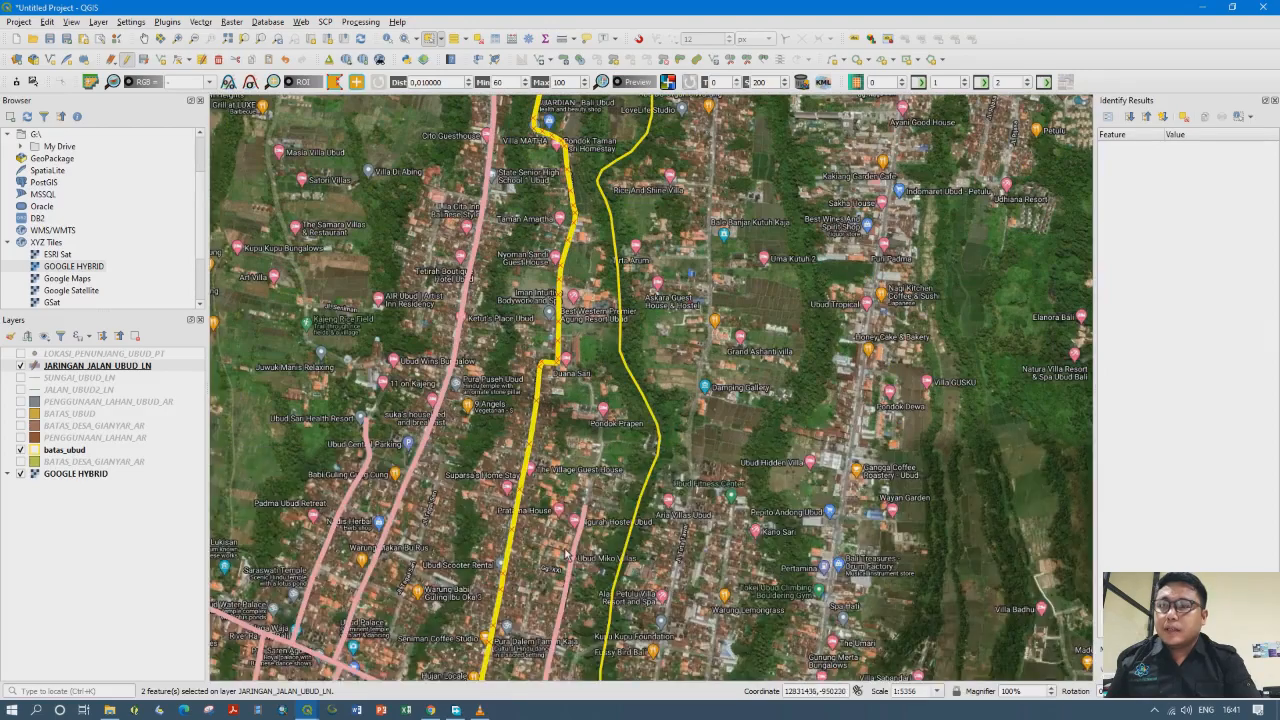
drag(568, 557, 575, 308)
scroll(514, 428, down, 1)
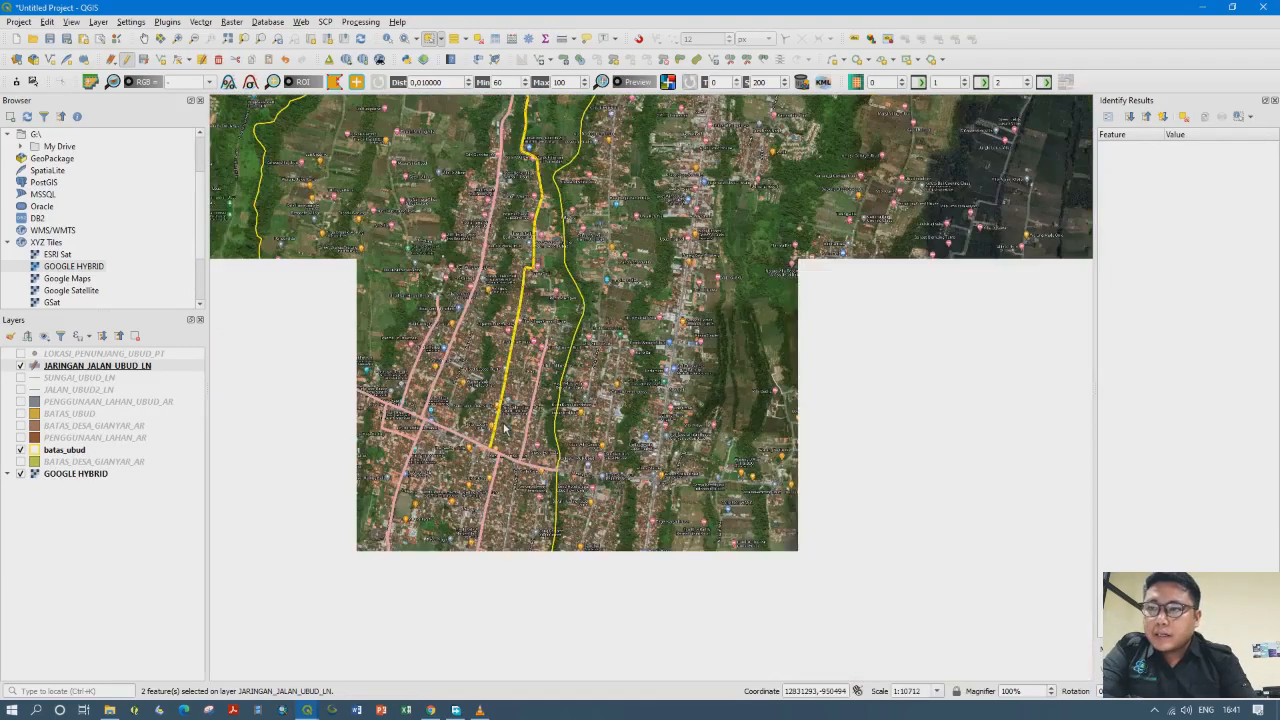
drag(502, 440, 500, 611)
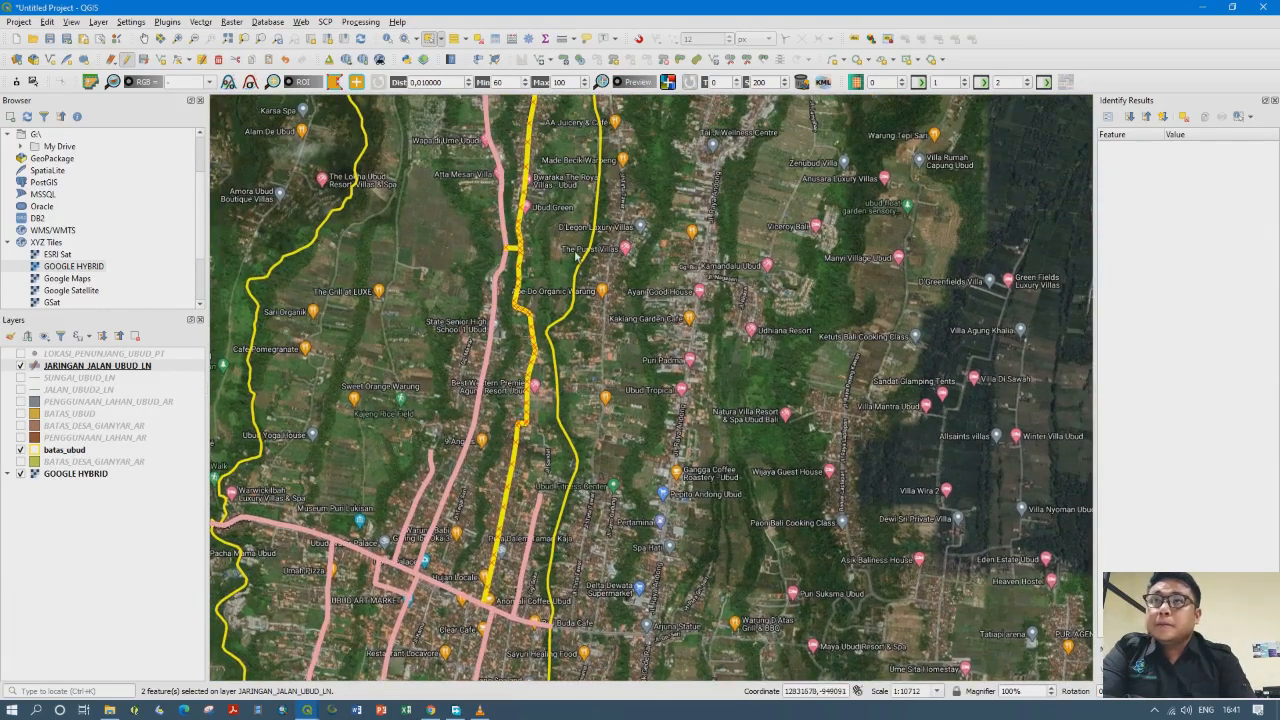
Open the JARINGAN_JALAN_UBUD_LN attribute table and enter "Jl Sri Wedari" as Nm_jln for the selected road in row 6
right_click(97, 367)
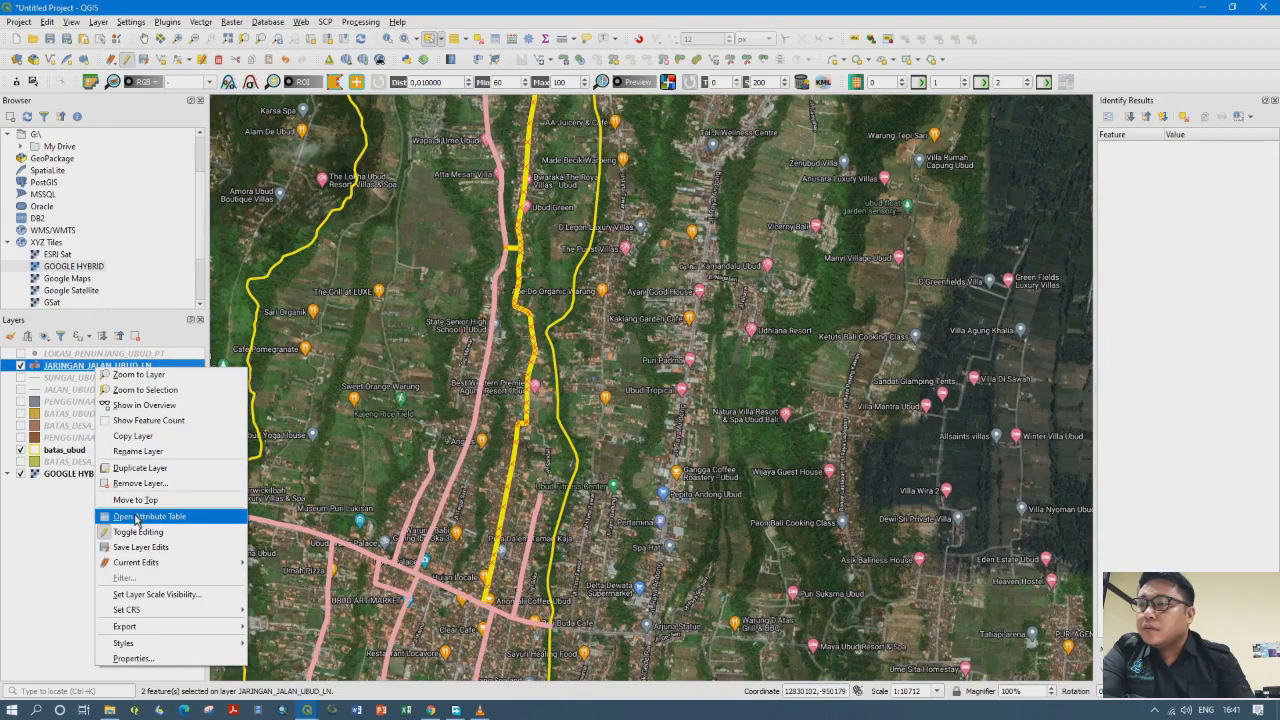
click(138, 516)
click(893, 335)
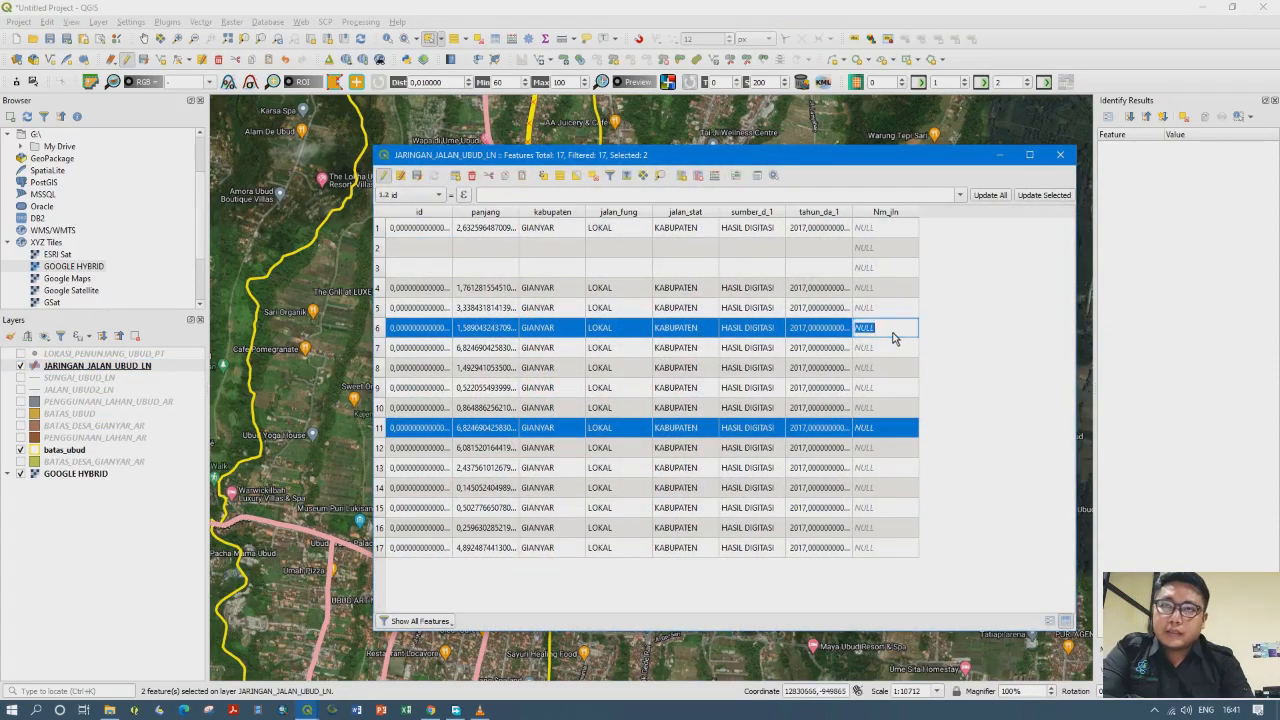
text(J)
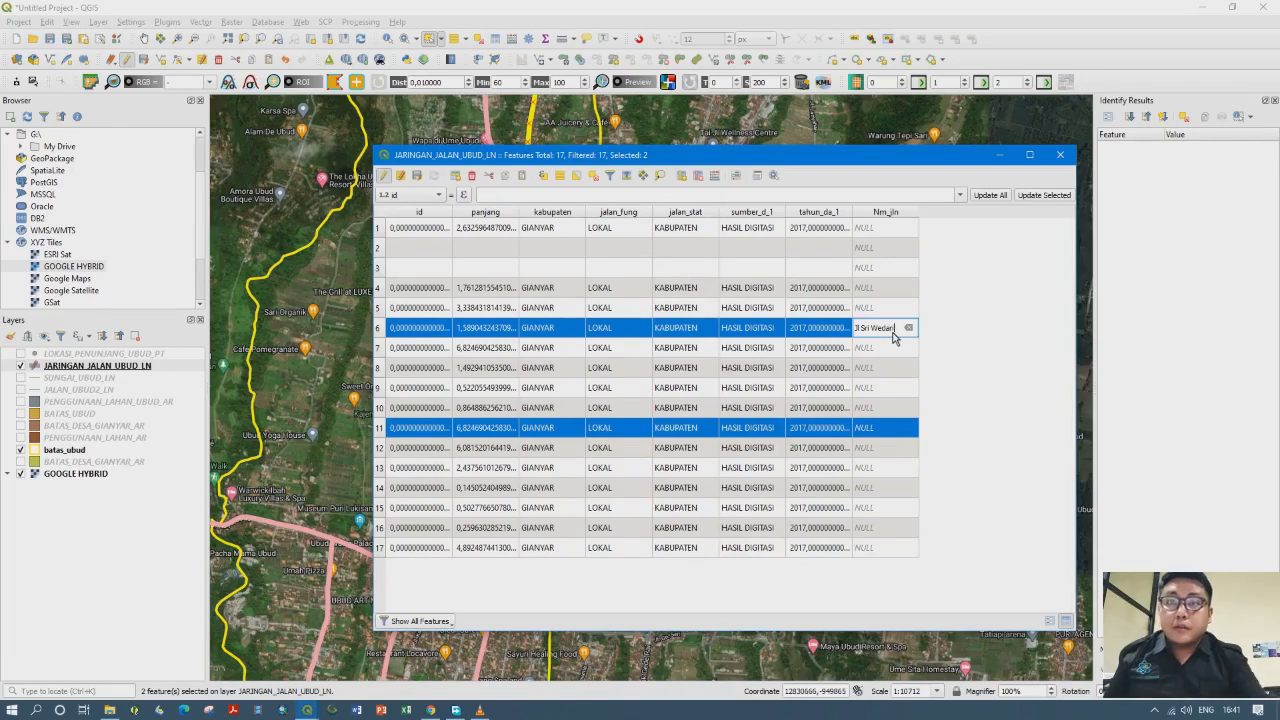
text(l Sri Wedari)
Copy the "Jl Sri Wedari" name into the Nm_jln field of the other selected road in row 11
drag(894, 330, 843, 333)
key(ctrl+c)
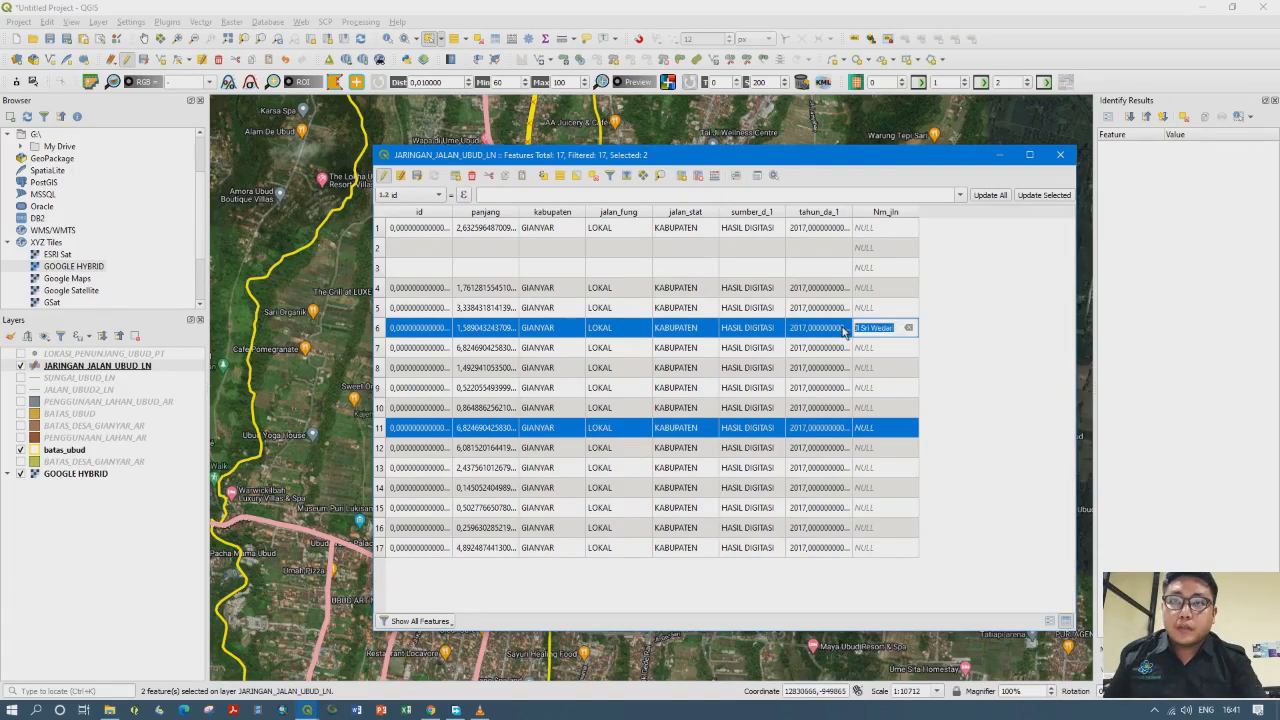
click(870, 428)
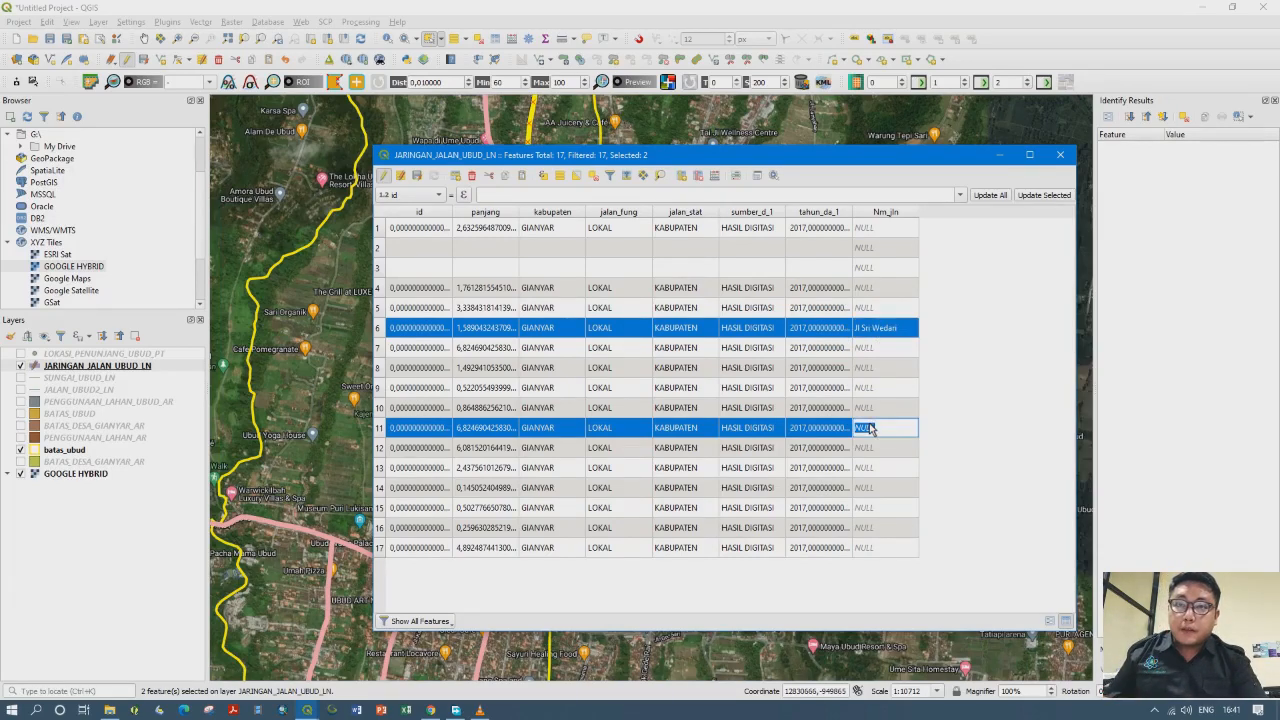
key(ctrl+v)
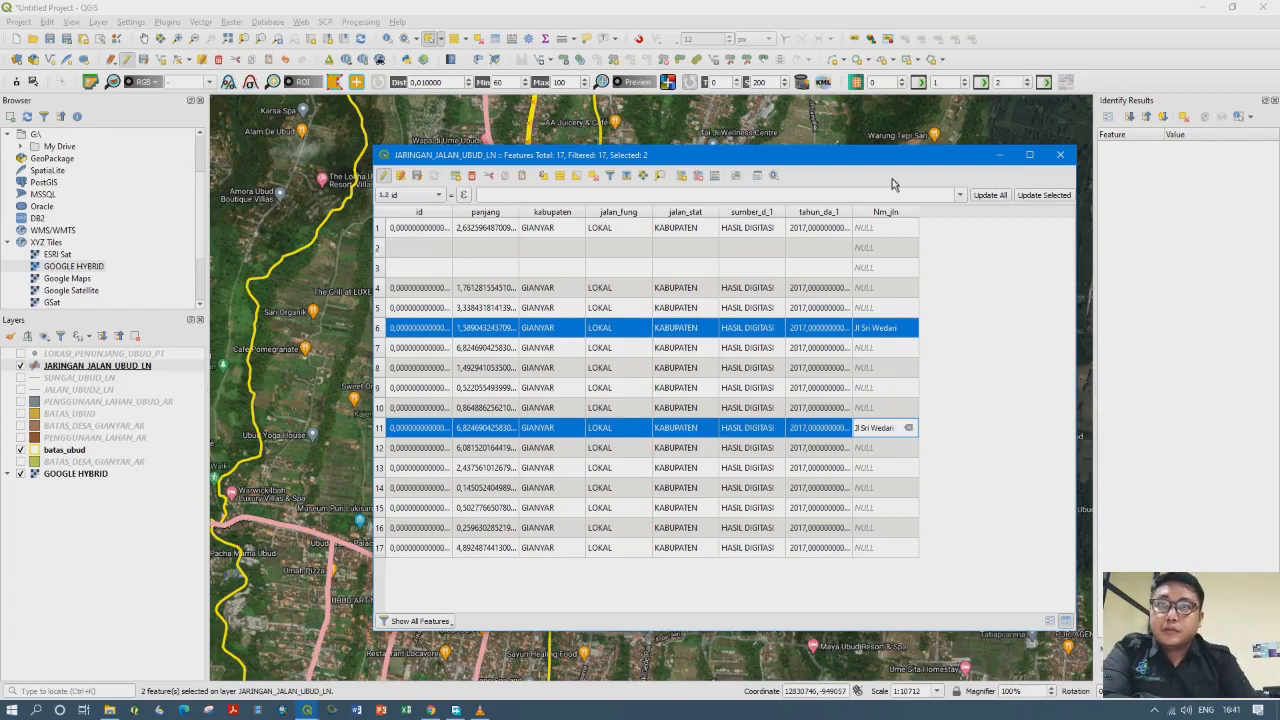
Move the attribute table clear of the map, select the parallel road west of Jl Sri Wedari and trace its full extent
drag(897, 168, 933, 475)
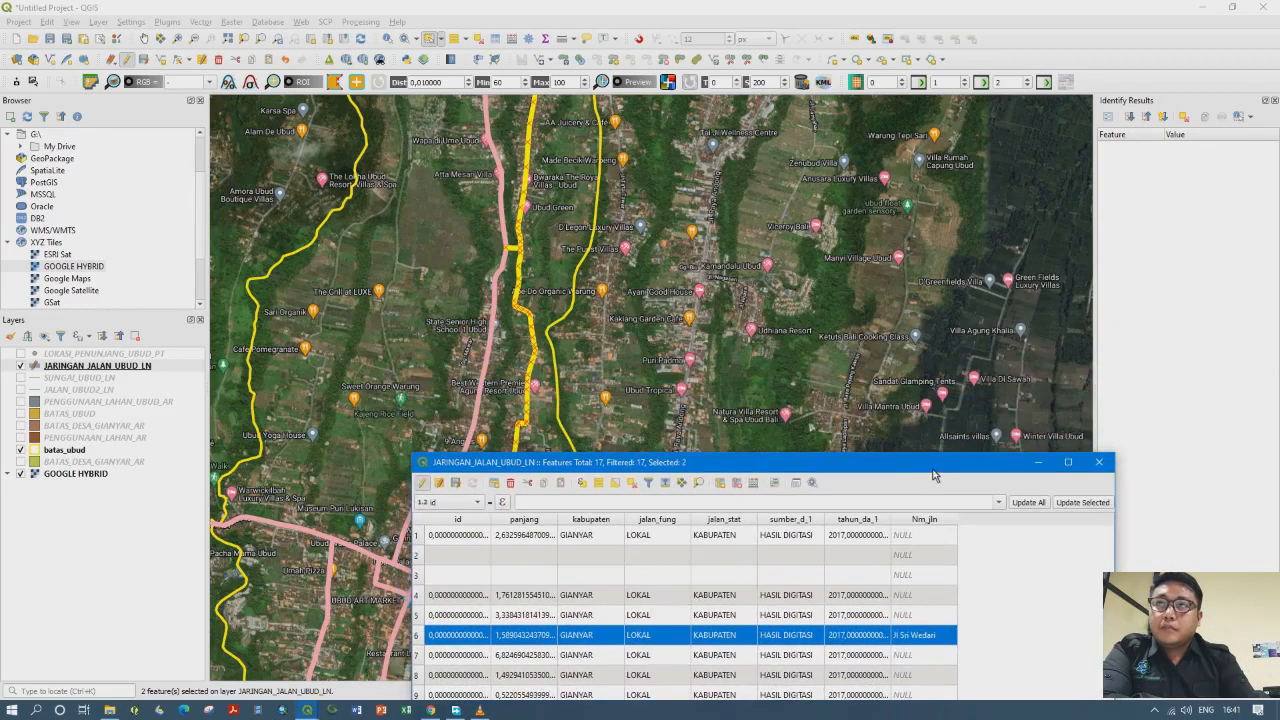
click(492, 326)
scroll(487, 404, up, 4)
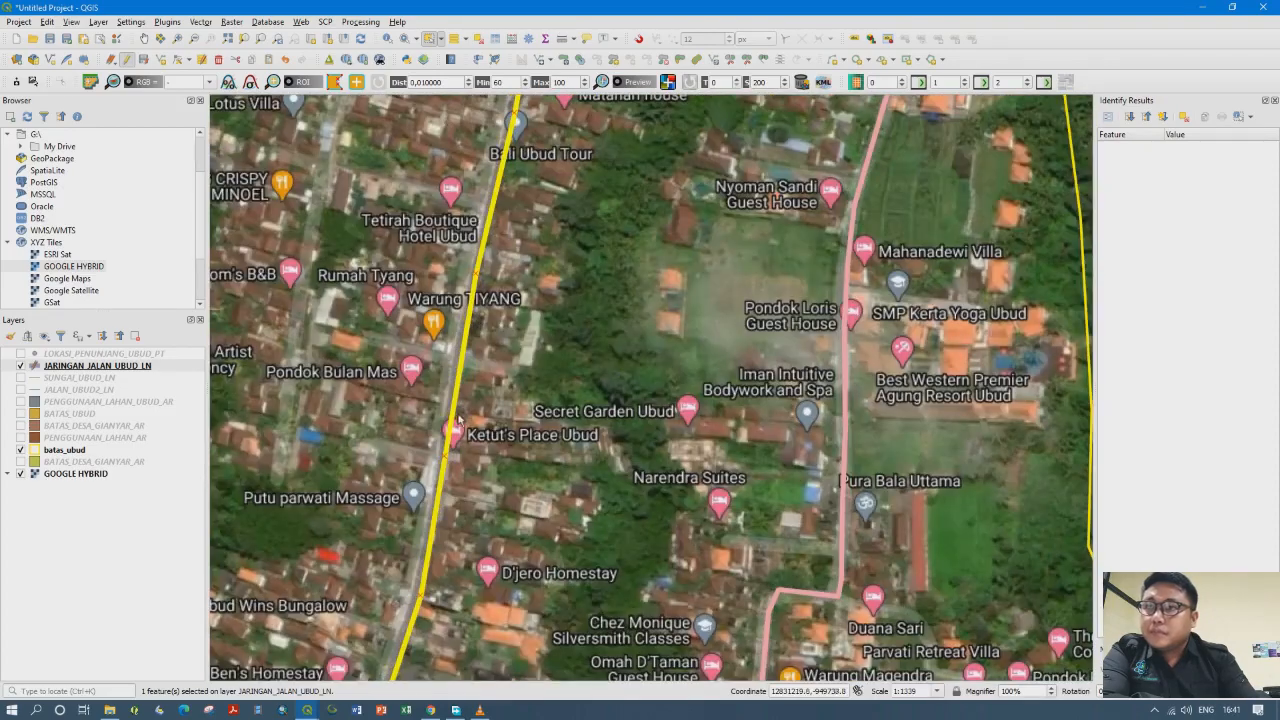
scroll(456, 424, up, 3)
scroll(453, 426, down, 3)
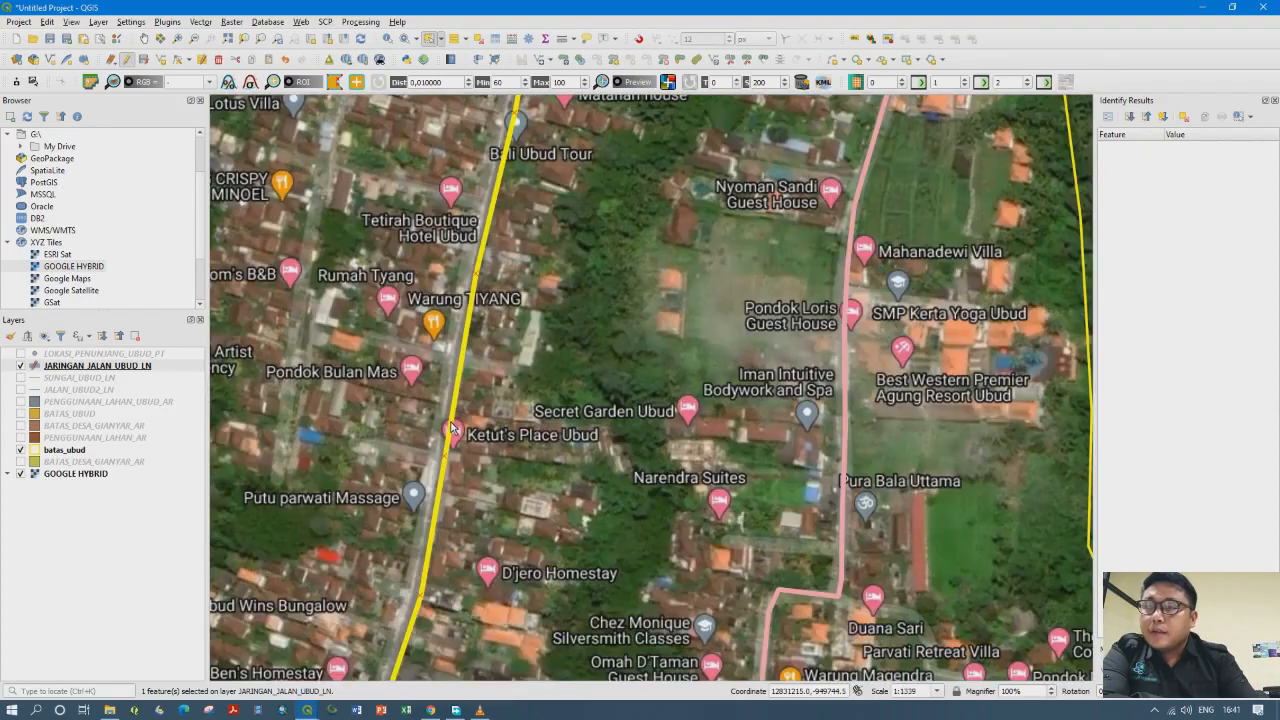
scroll(451, 426, down, 1)
drag(472, 290, 453, 600)
drag(508, 378, 515, 676)
scroll(524, 398, up, 1)
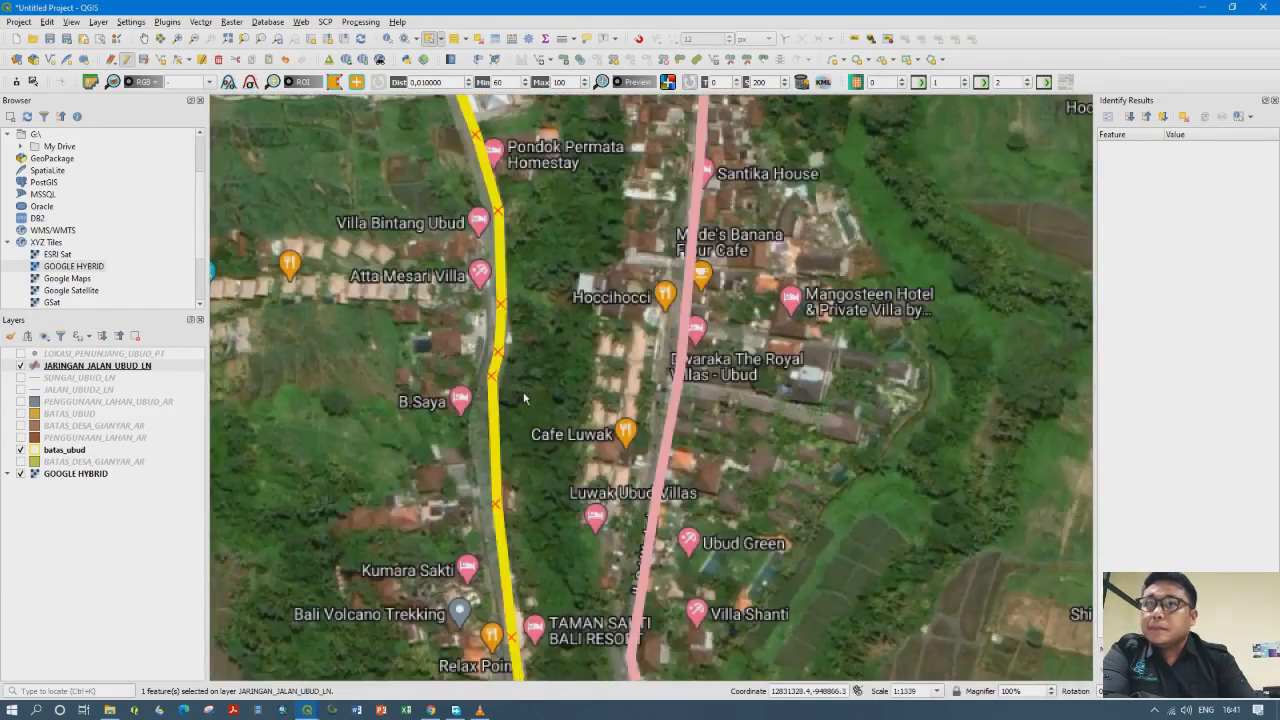
scroll(495, 420, down, 3)
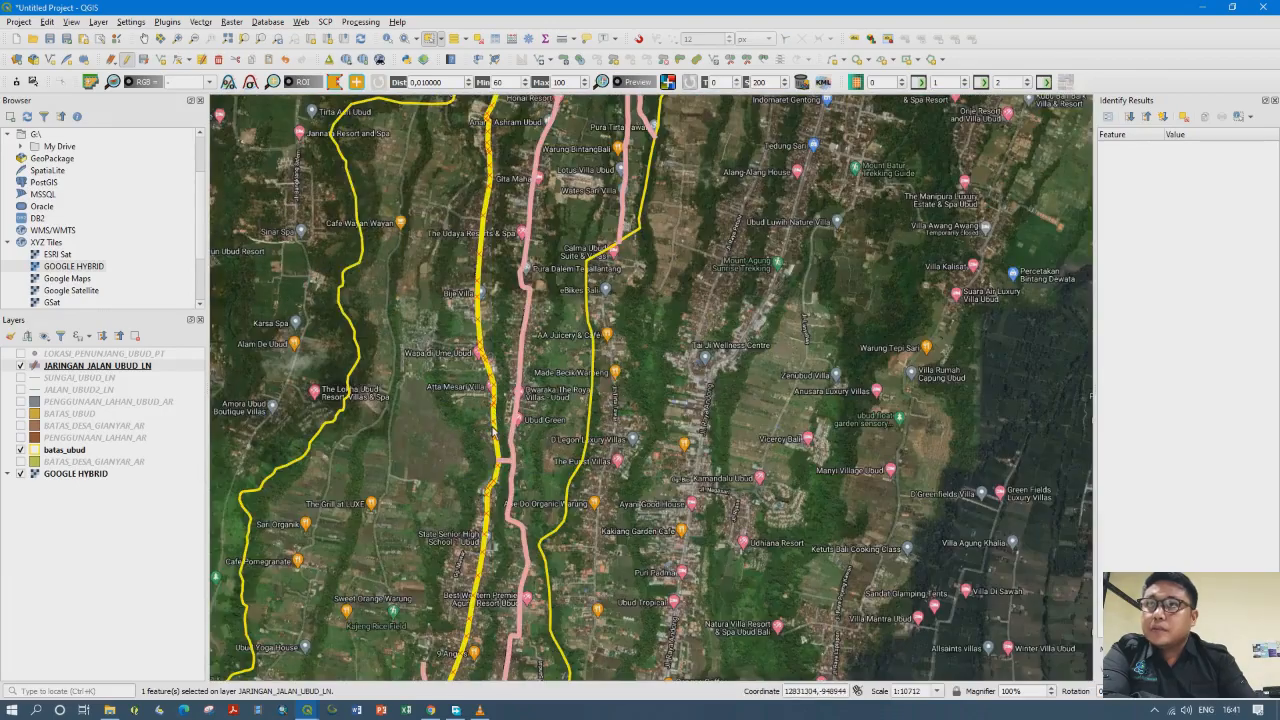
scroll(493, 432, down, 1)
drag(494, 448, 497, 322)
drag(504, 556, 505, 445)
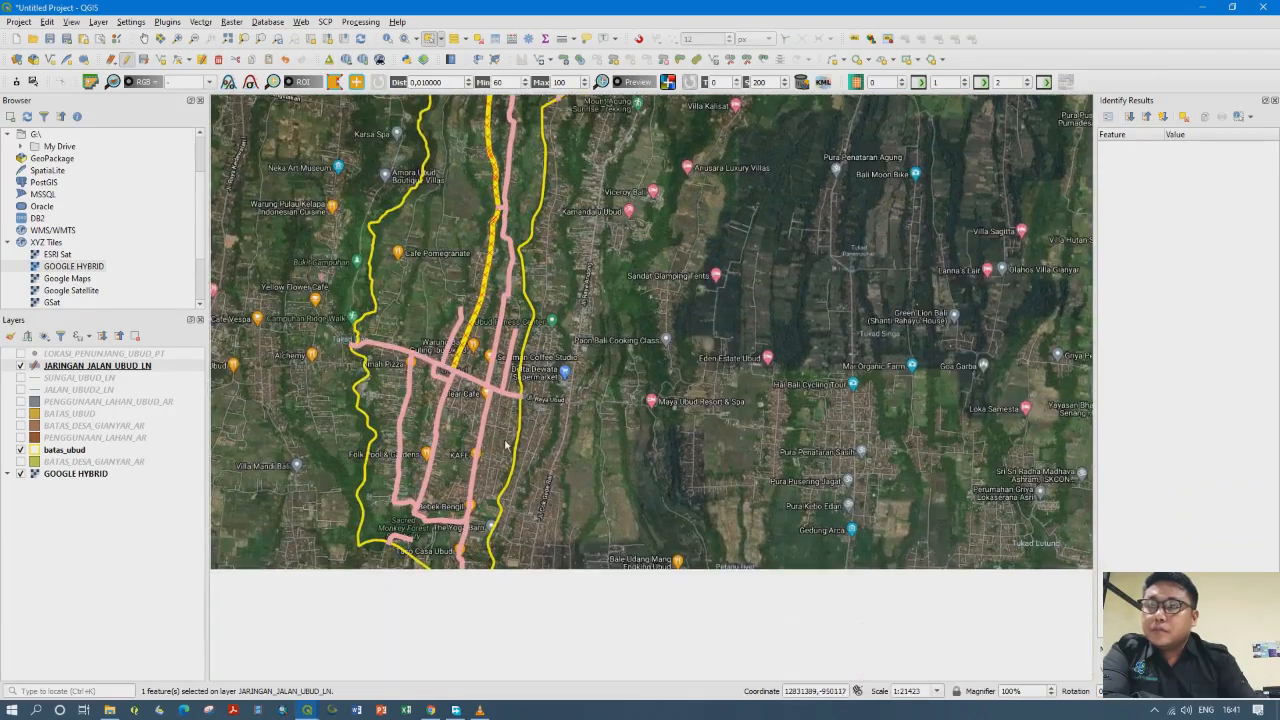
Hide the road network layer and examine the basemap labels along the selected western road for its street name
click(21, 366)
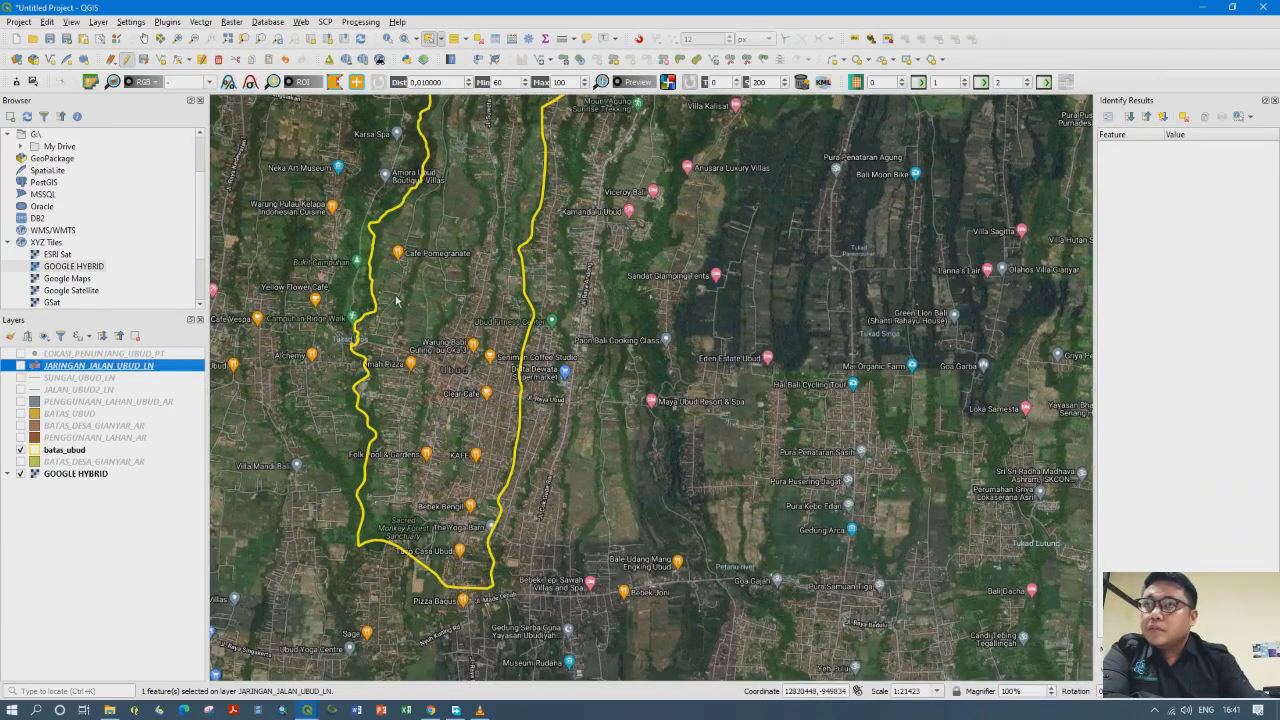
scroll(440, 297, up, 5)
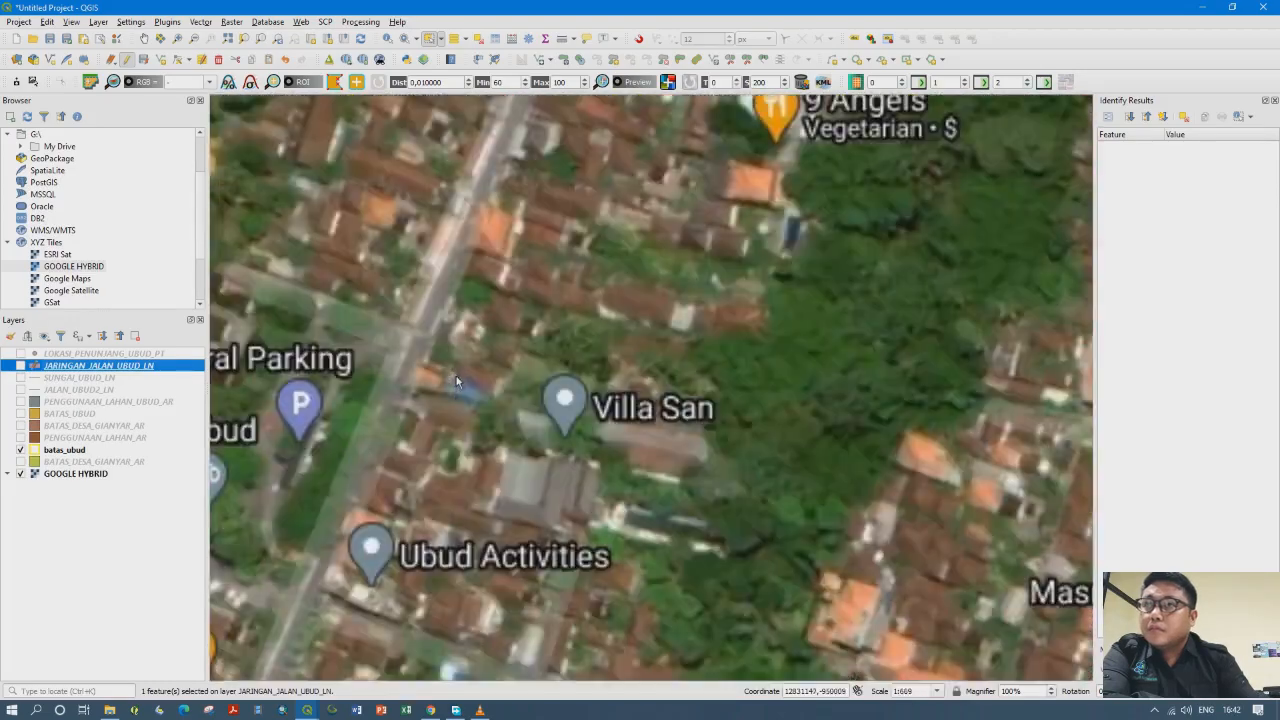
scroll(392, 385, up, 2)
scroll(366, 385, down, 4)
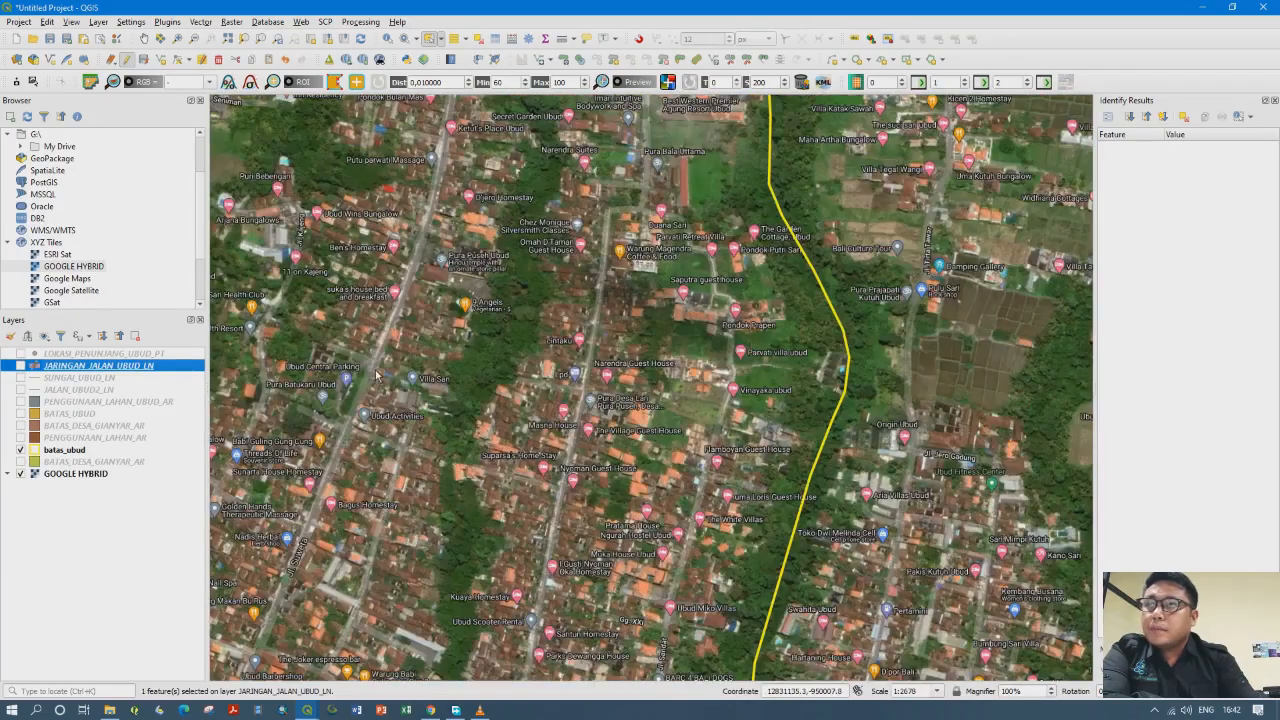
scroll(378, 375, up, 1)
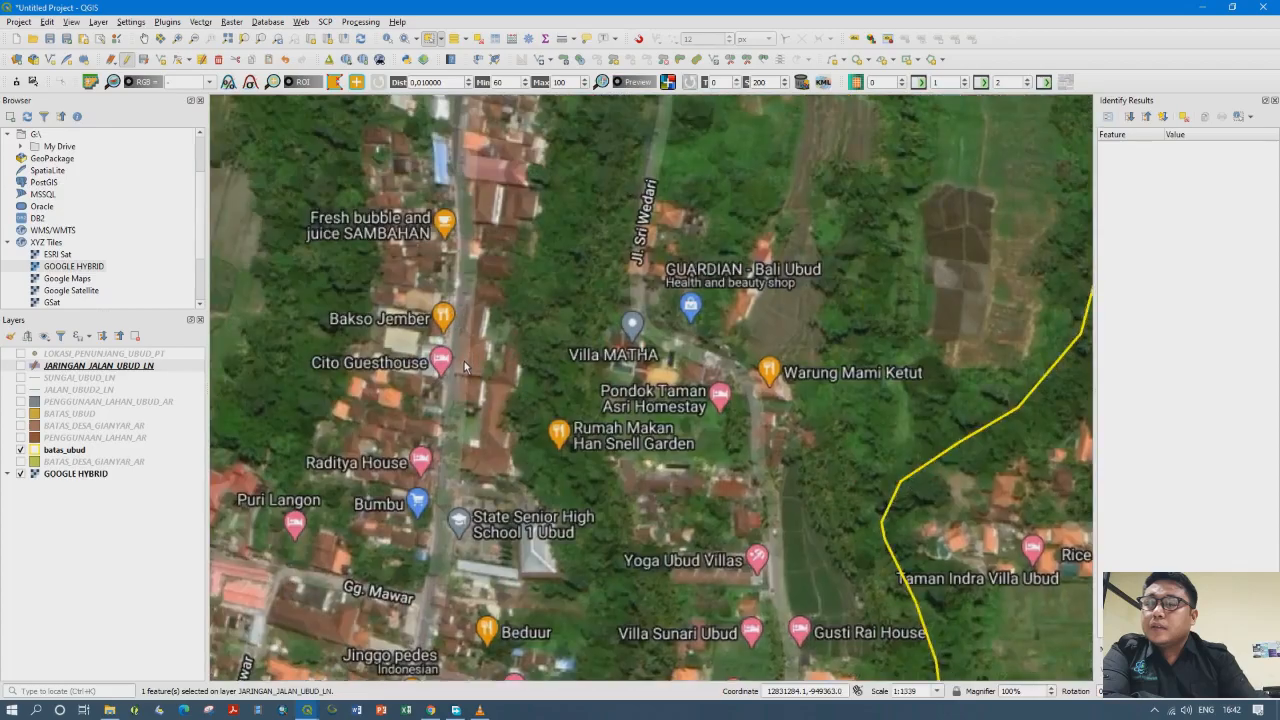
scroll(464, 361, down, 1)
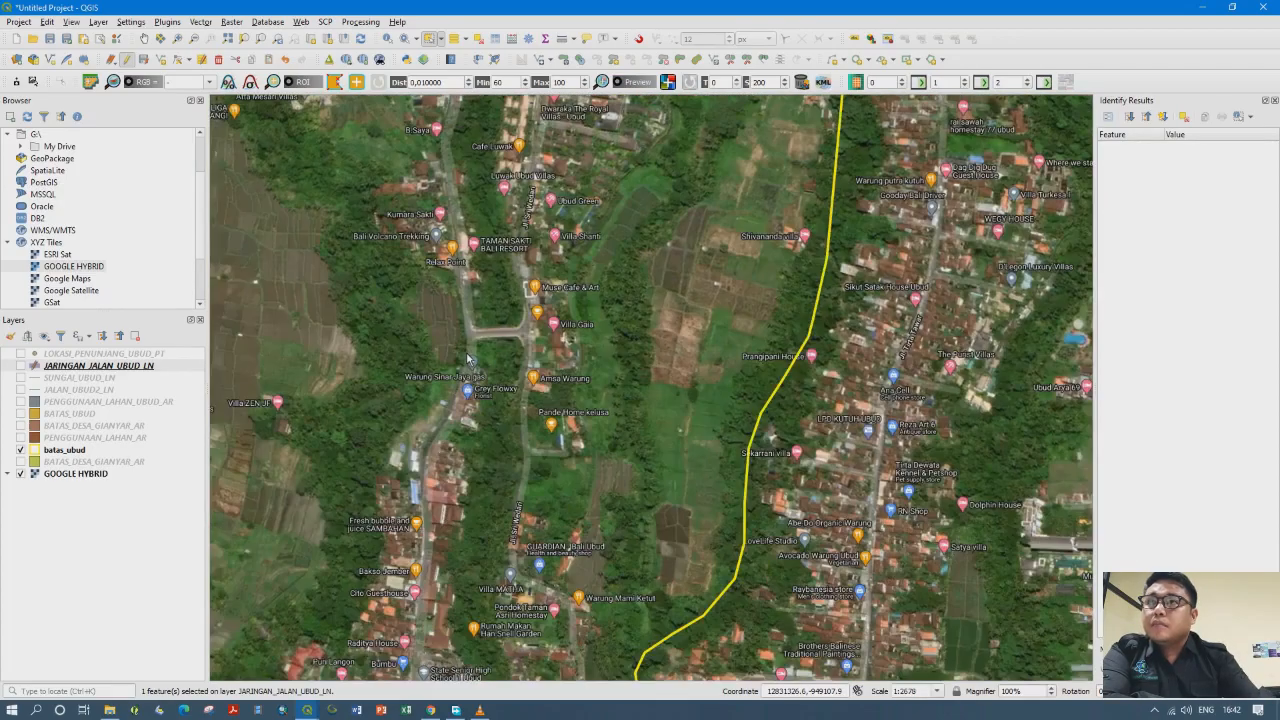
drag(466, 354, 460, 615)
scroll(455, 331, up, 1)
scroll(455, 335, down, 2)
drag(456, 397, 503, 701)
drag(484, 343, 480, 602)
scroll(461, 434, up, 1)
drag(491, 401, 455, 657)
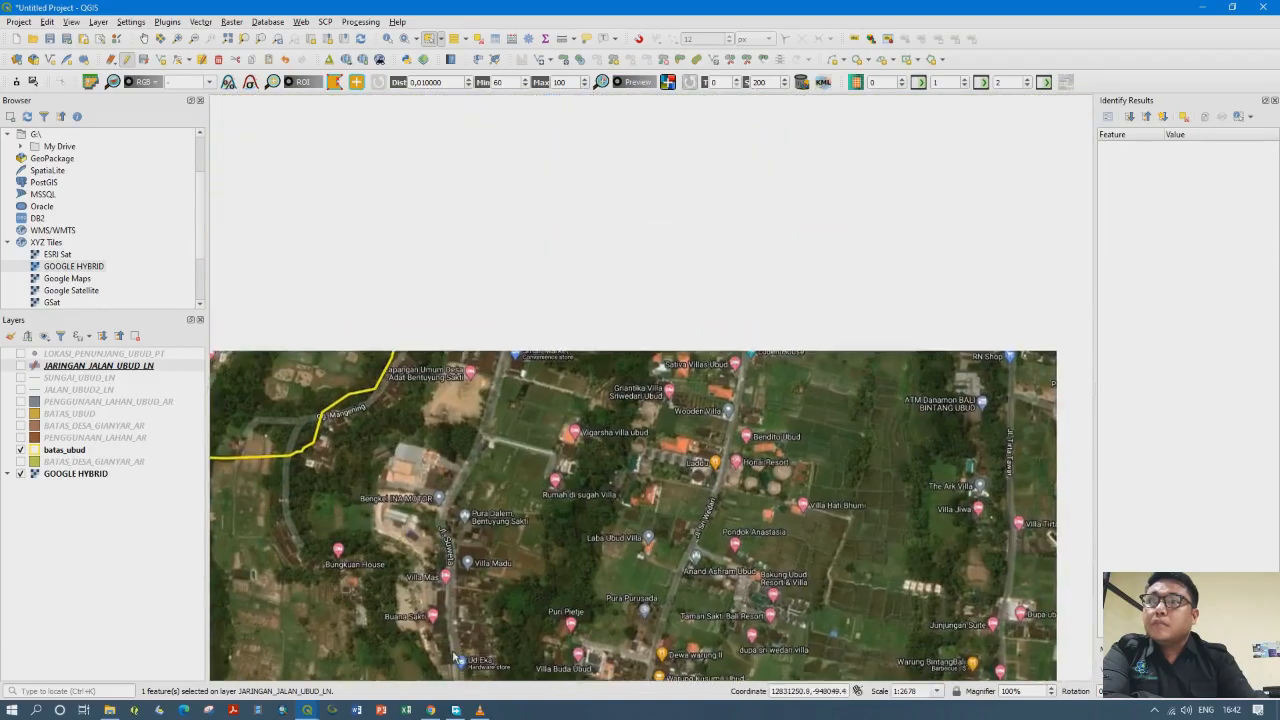
scroll(514, 338, up, 2)
scroll(514, 338, up, 2)
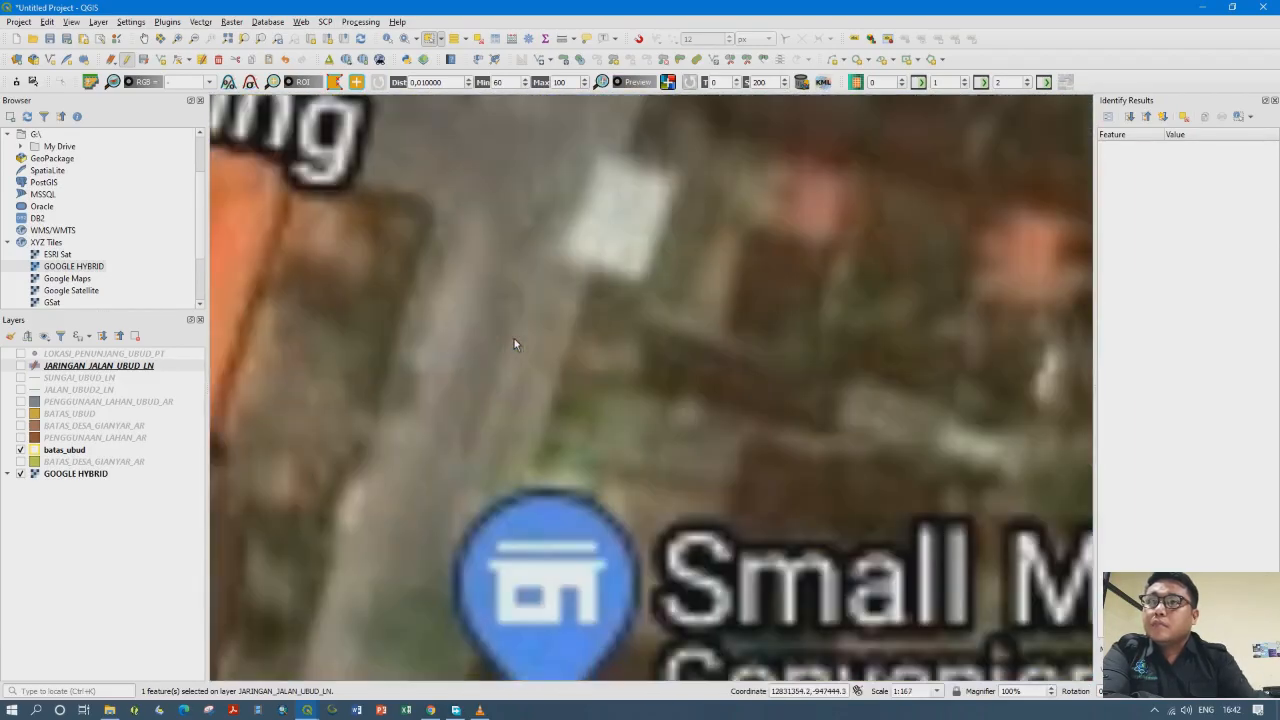
scroll(514, 345, down, 5)
drag(514, 350, 488, 698)
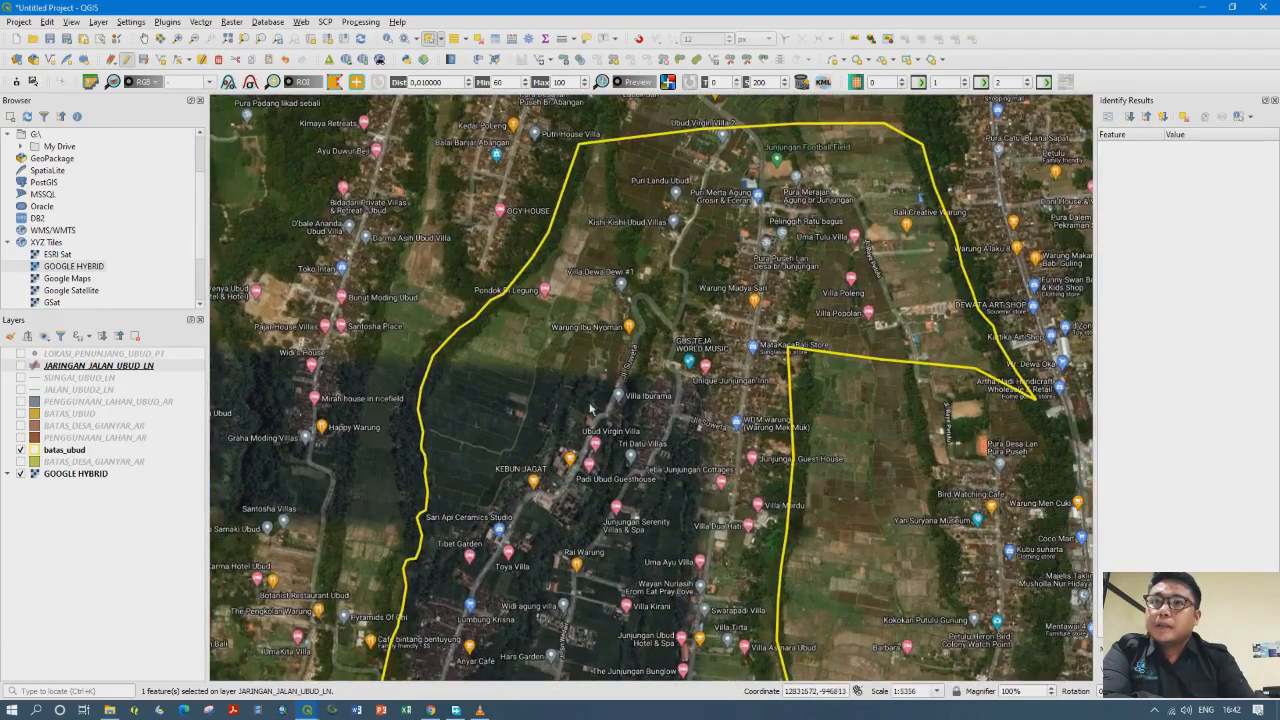
scroll(626, 373, up, 2)
scroll(626, 373, down, 1)
scroll(626, 373, up, 1)
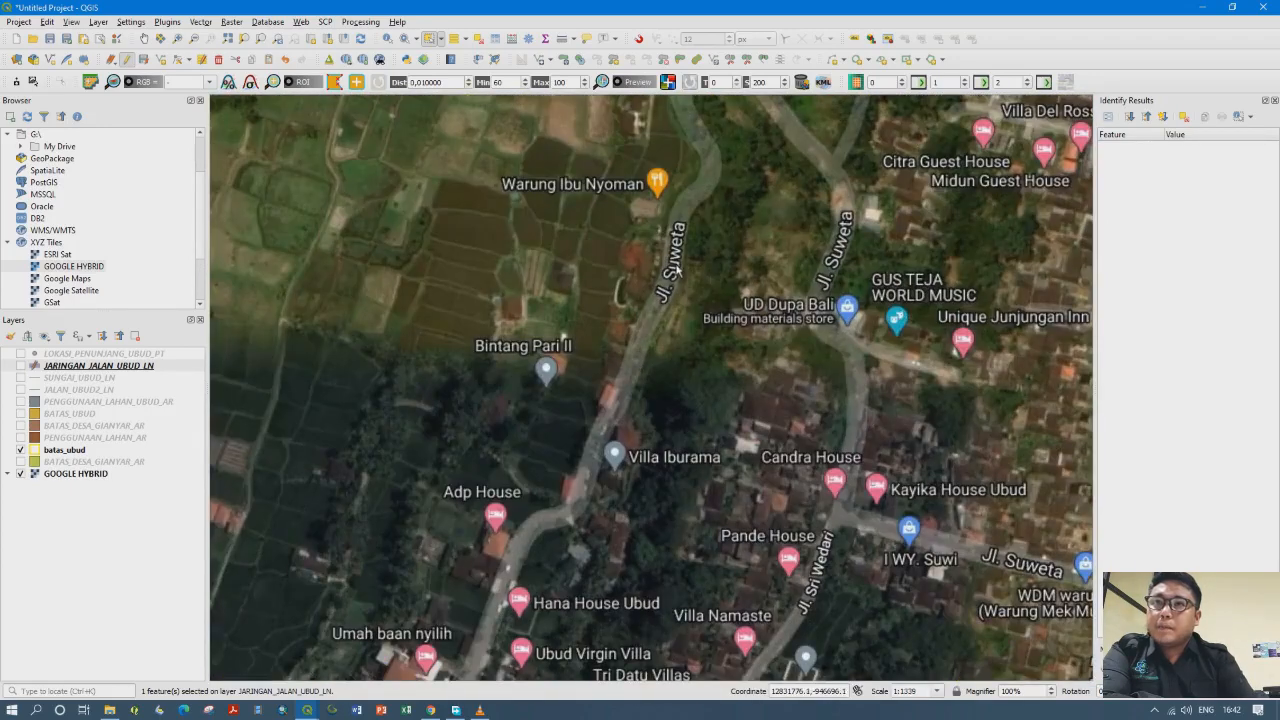
Show the road network layer again and enter "Jl. Suweta" as Nm_jln for the selected road in row 7 of its attribute table
click(21, 365)
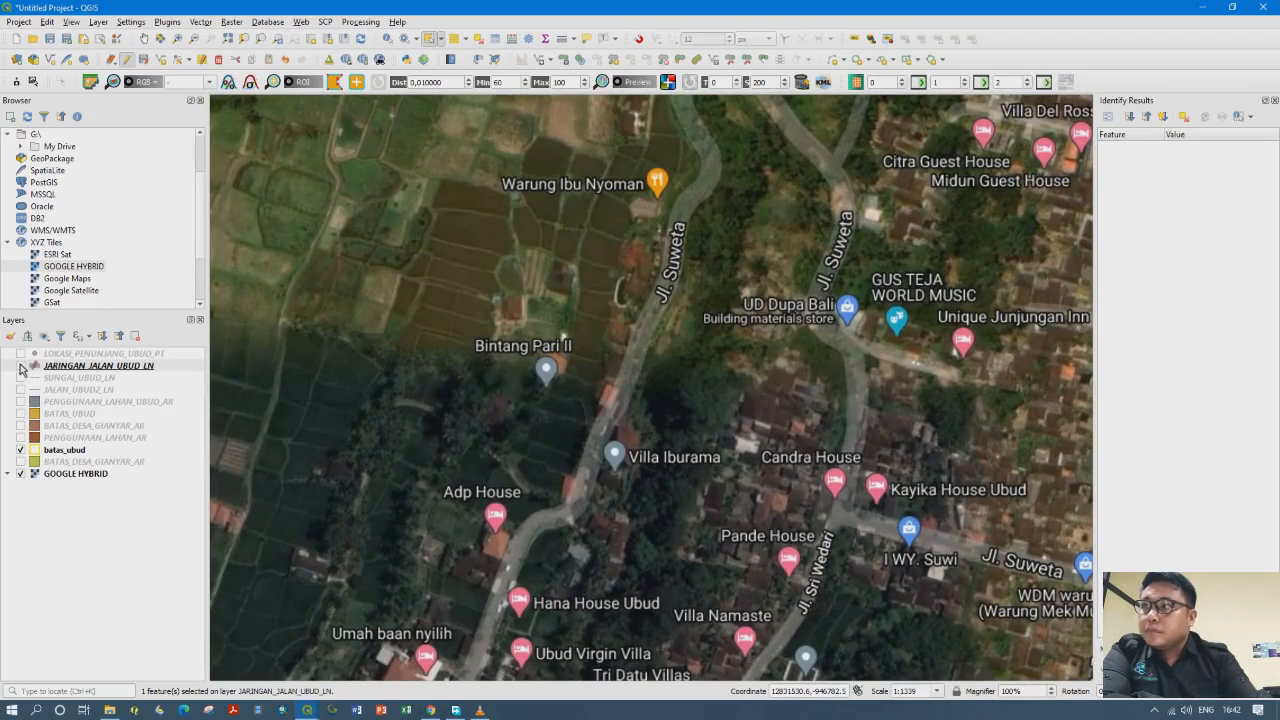
click(307, 710)
click(441, 655)
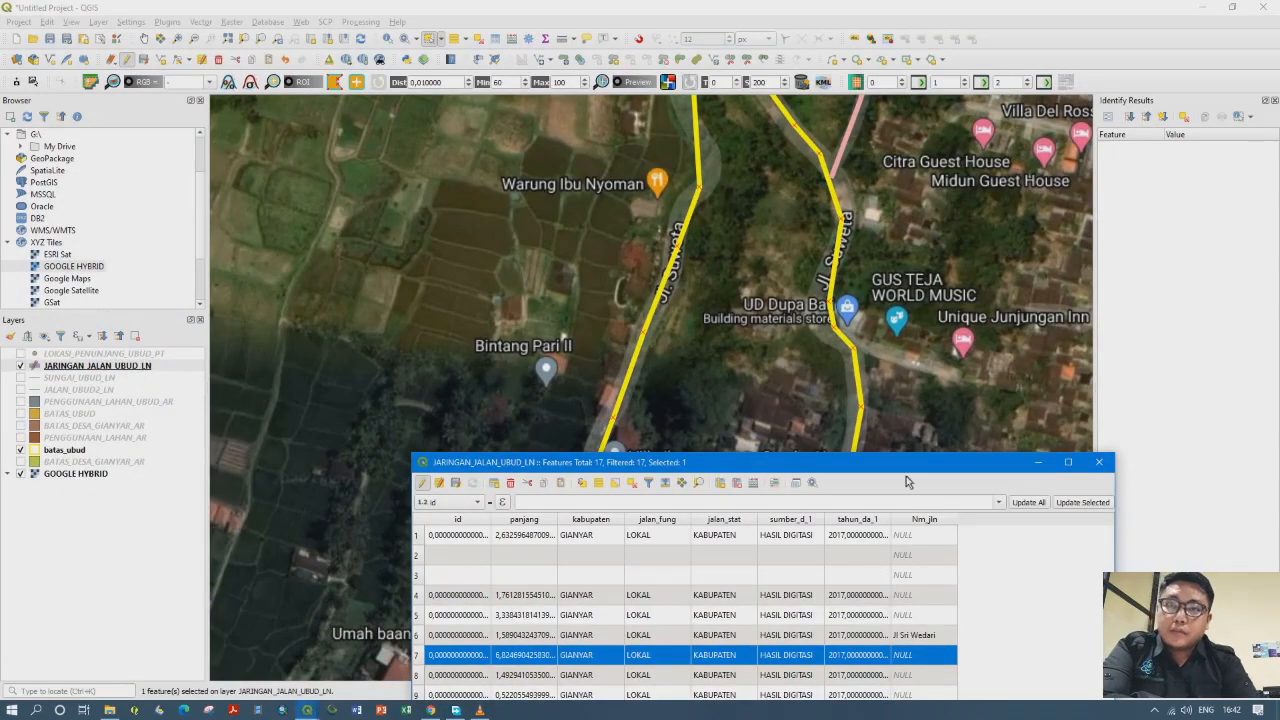
drag(906, 476, 877, 213)
double_click(893, 400)
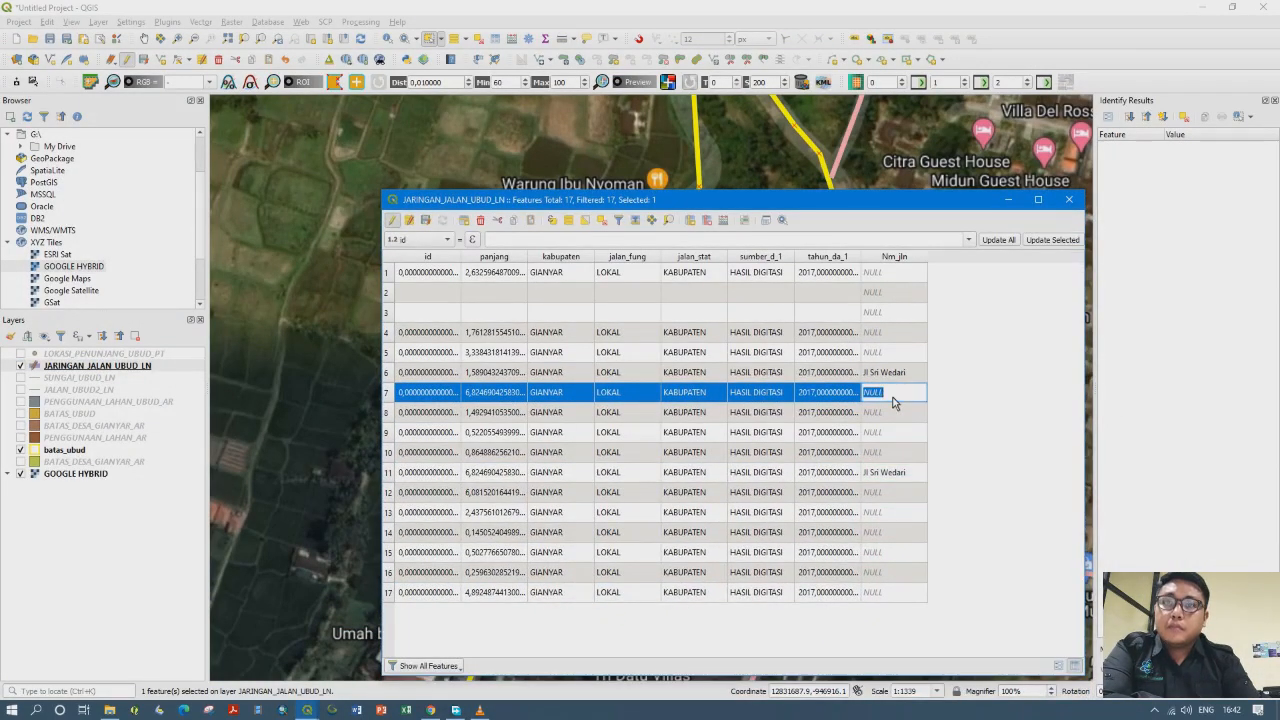
text(Jl. Suweta)
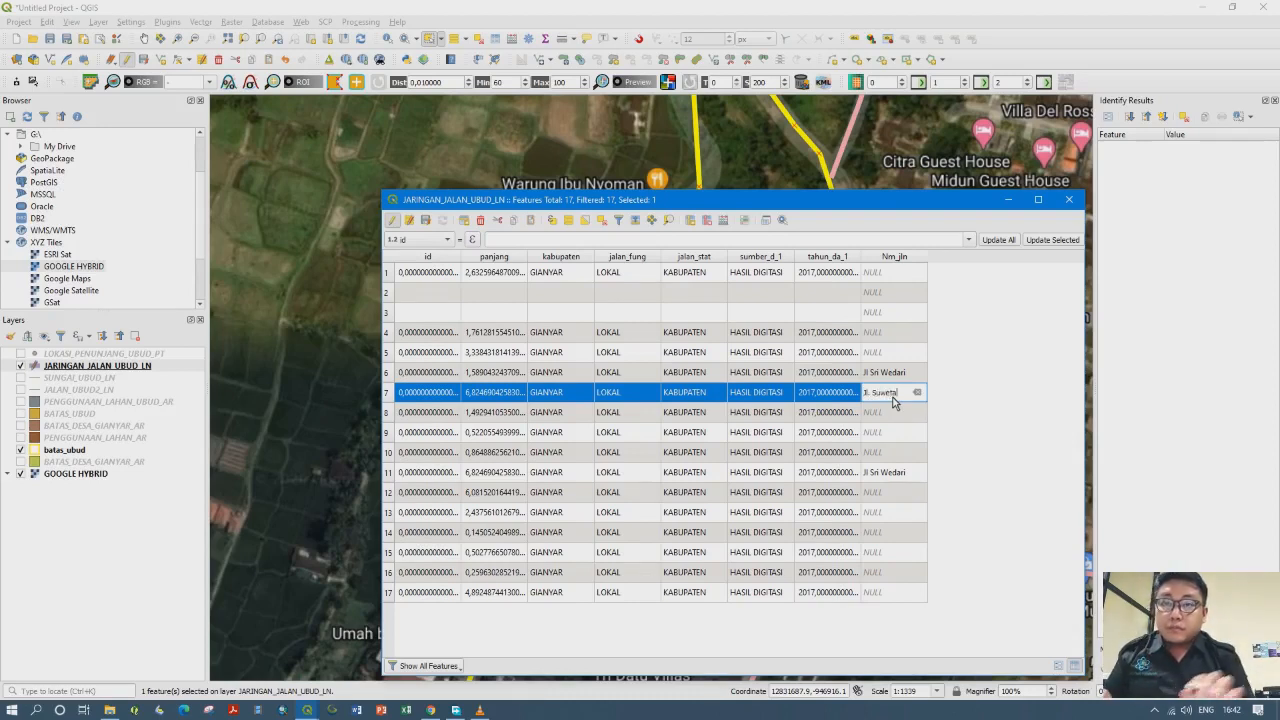
click(1007, 199)
Follow the road network southward and select the road running past Black Pearl and Bisma Eight, checking its basemap street label
scroll(561, 495, down, 3)
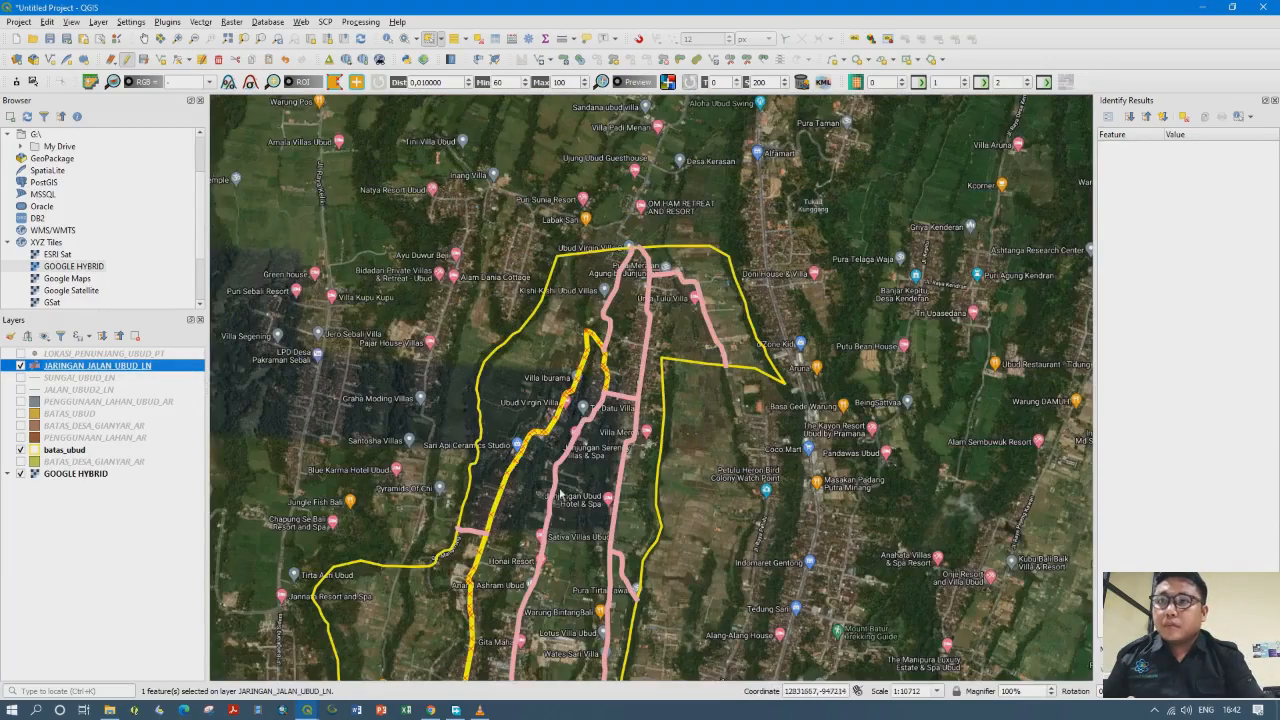
drag(561, 495, 535, 320)
drag(518, 630, 530, 366)
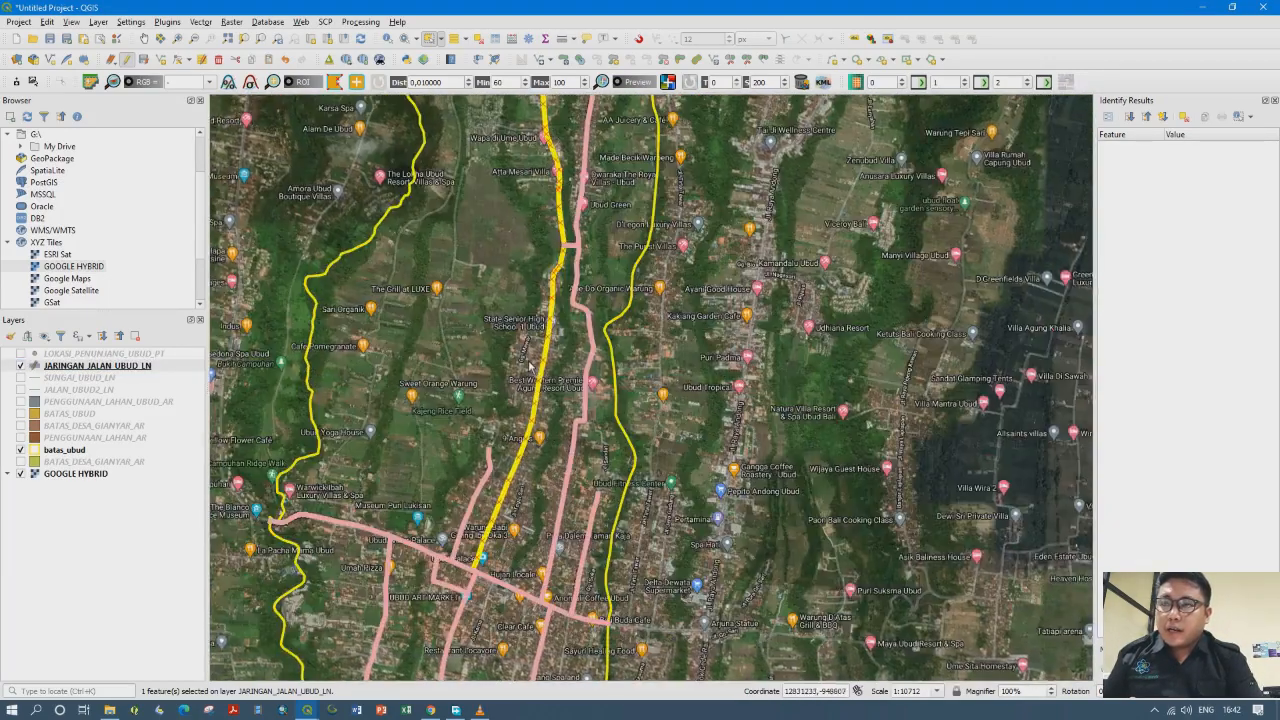
drag(526, 560, 526, 414)
scroll(523, 573, up, 1)
drag(523, 573, 535, 349)
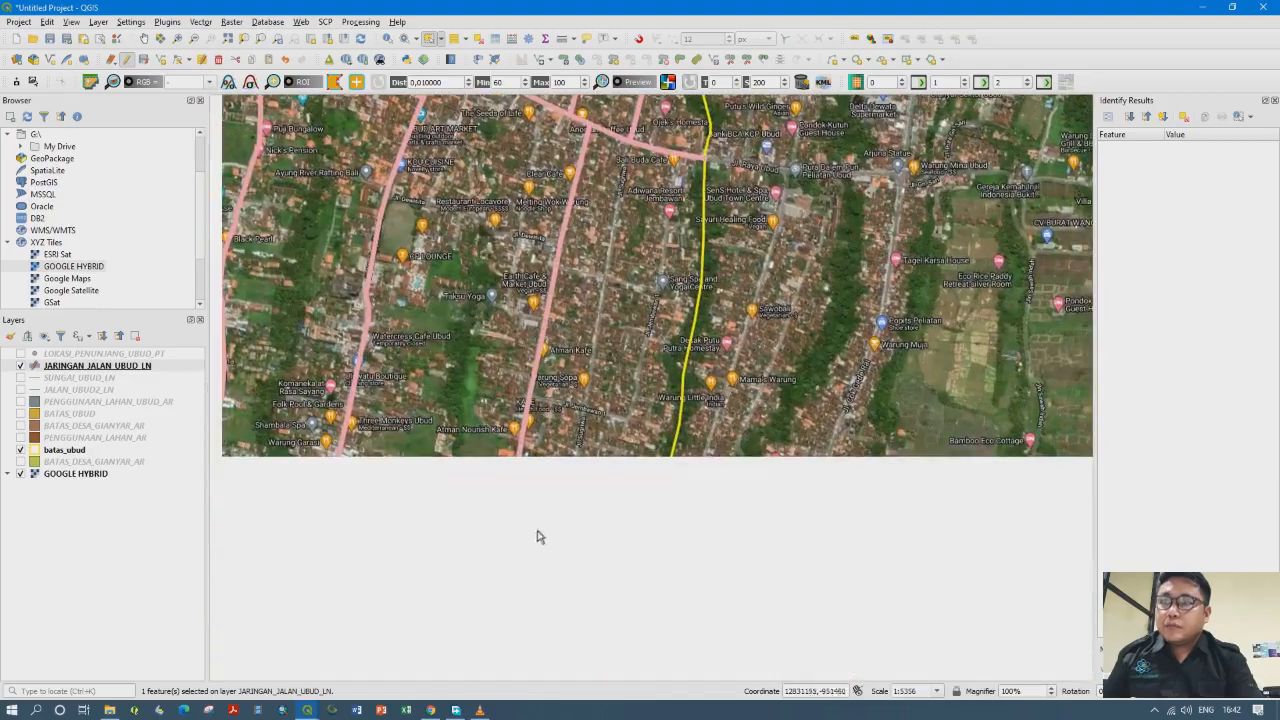
scroll(536, 537, up, 3)
scroll(493, 482, down, 2)
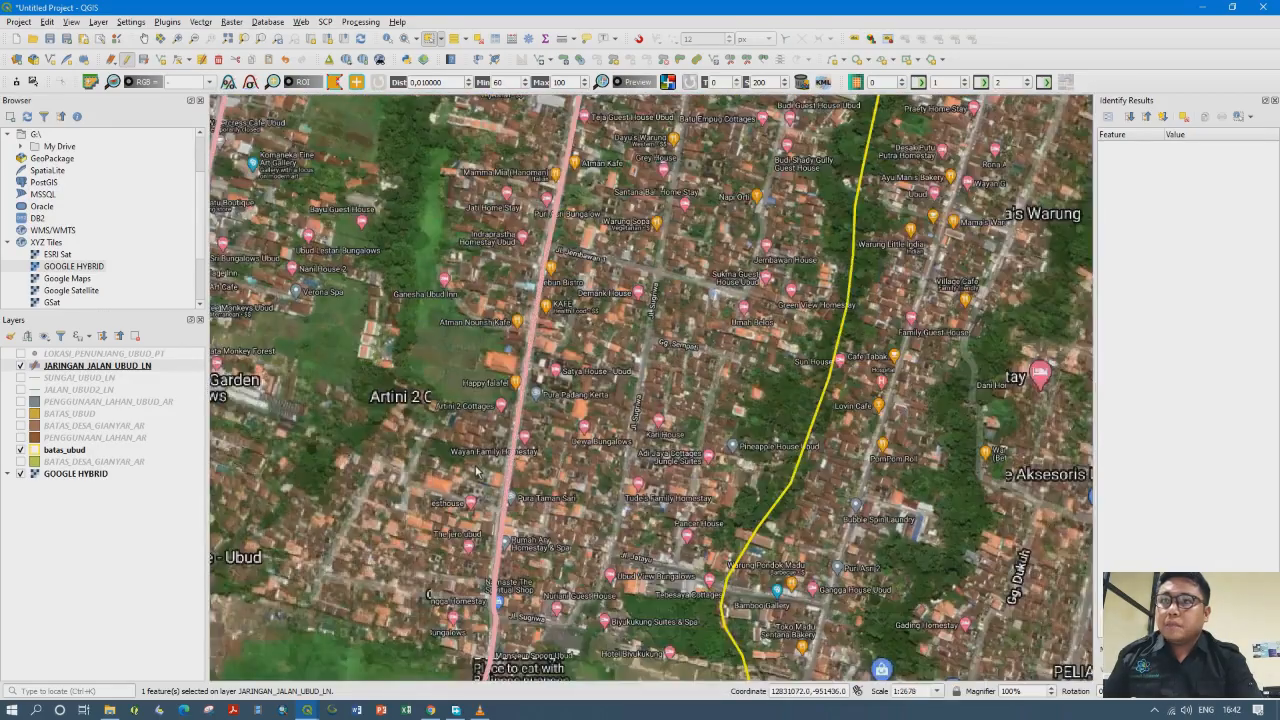
scroll(478, 472, down, 3)
scroll(520, 427, up, 2)
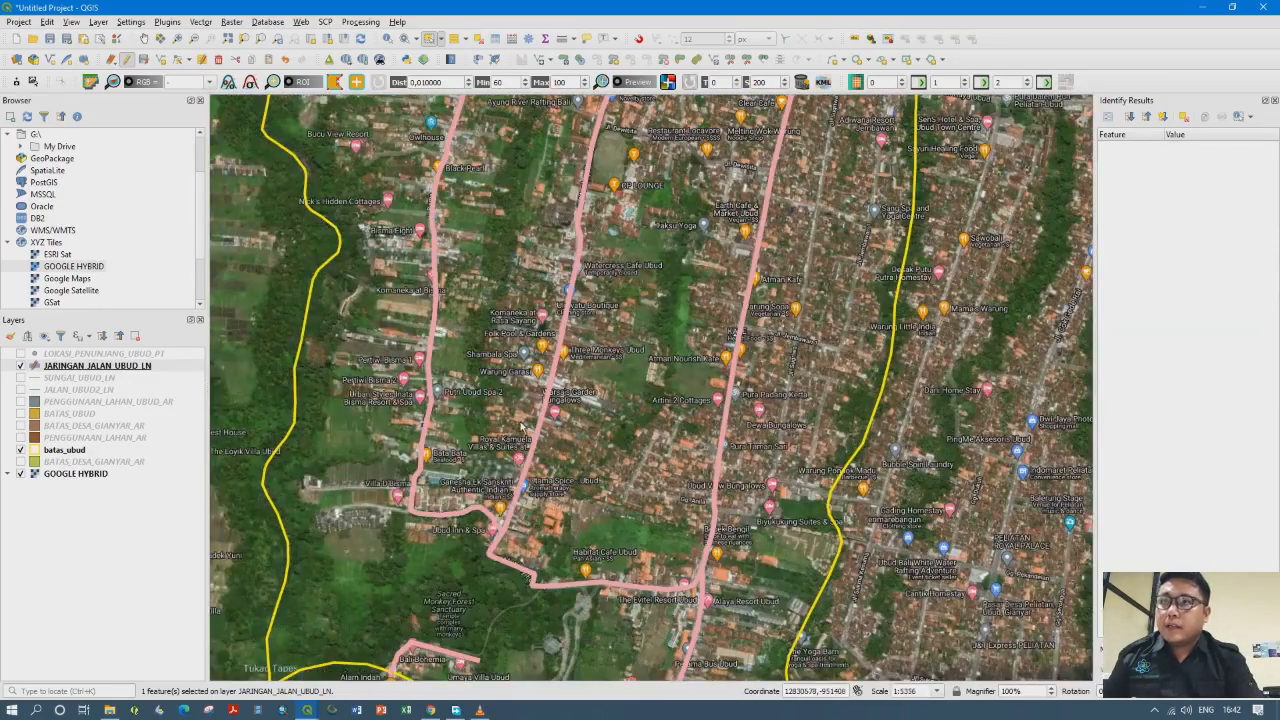
scroll(445, 205, up, 2)
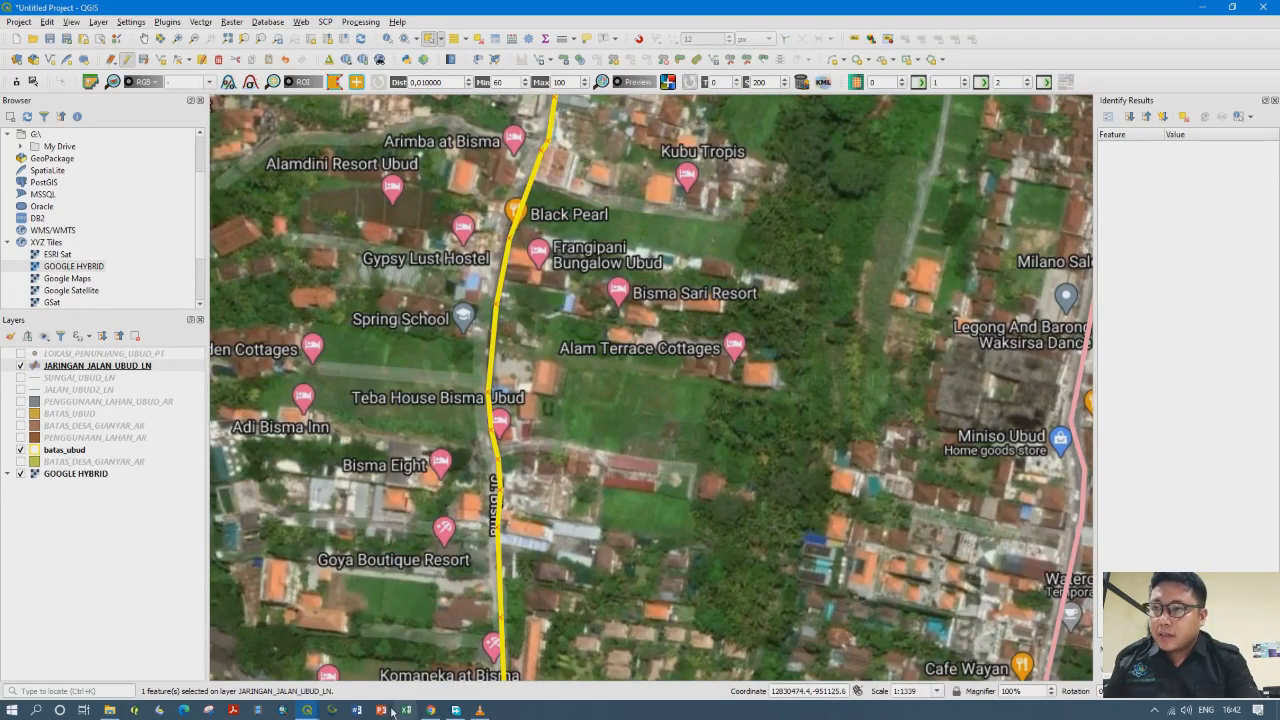
Enter "Jl. Bisma" as Nm_jln for the selected road in row 8 and save the layer edits
click(440, 650)
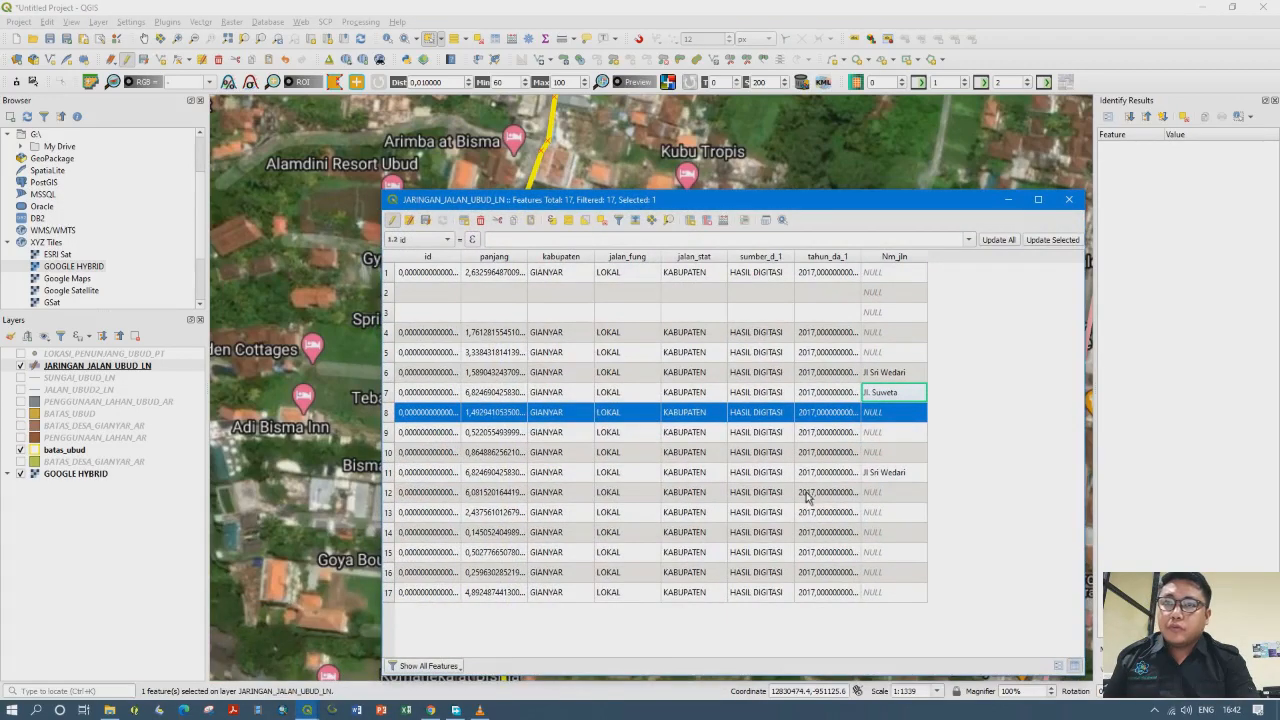
text(Jl.)
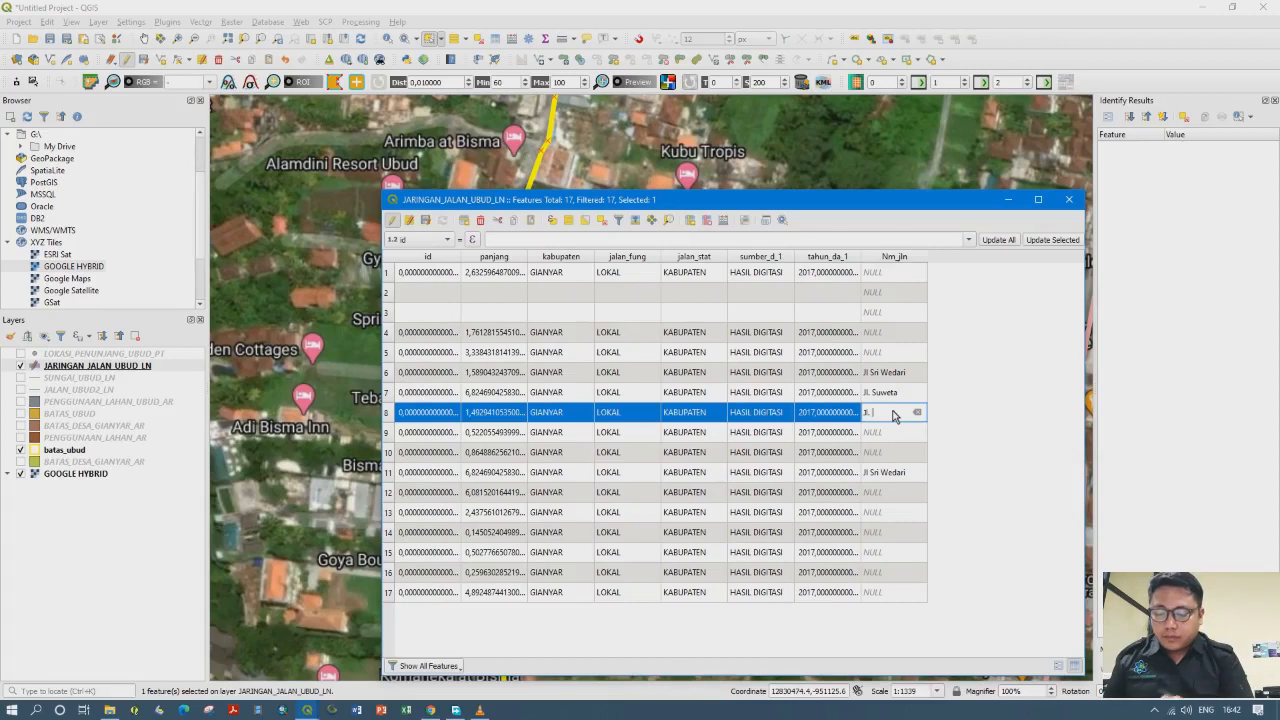
text(,a)
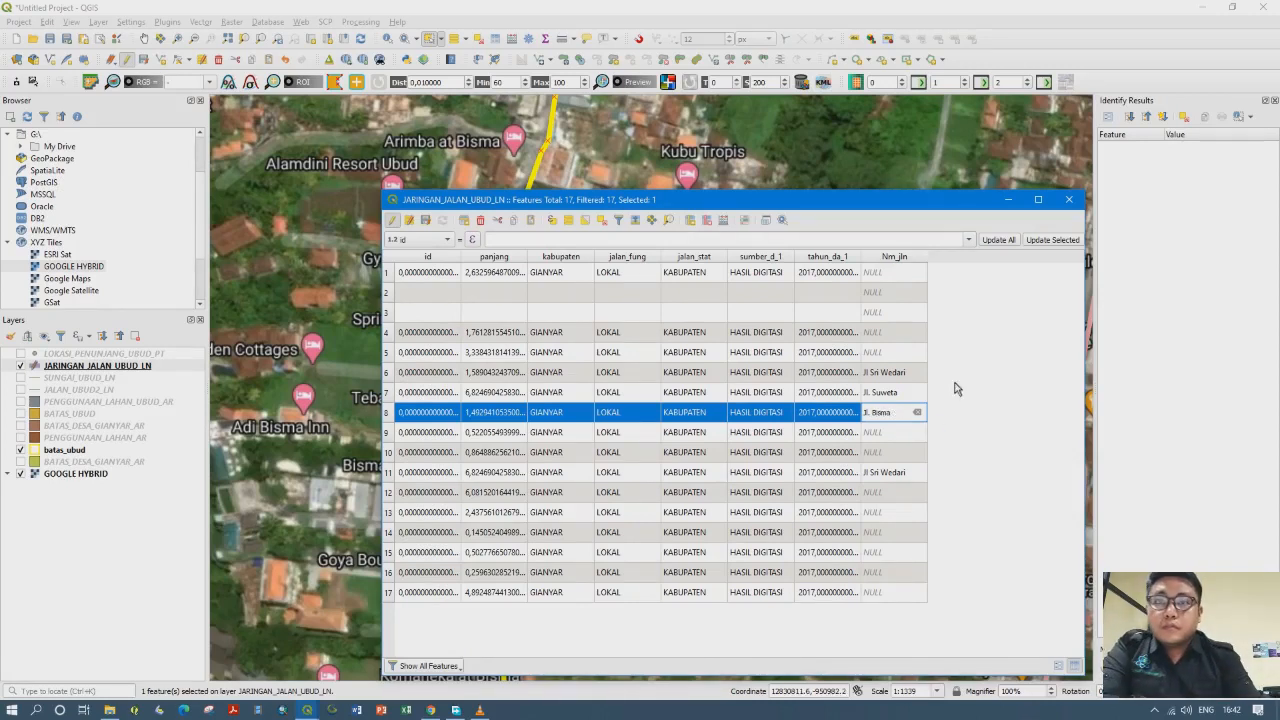
click(392, 220)
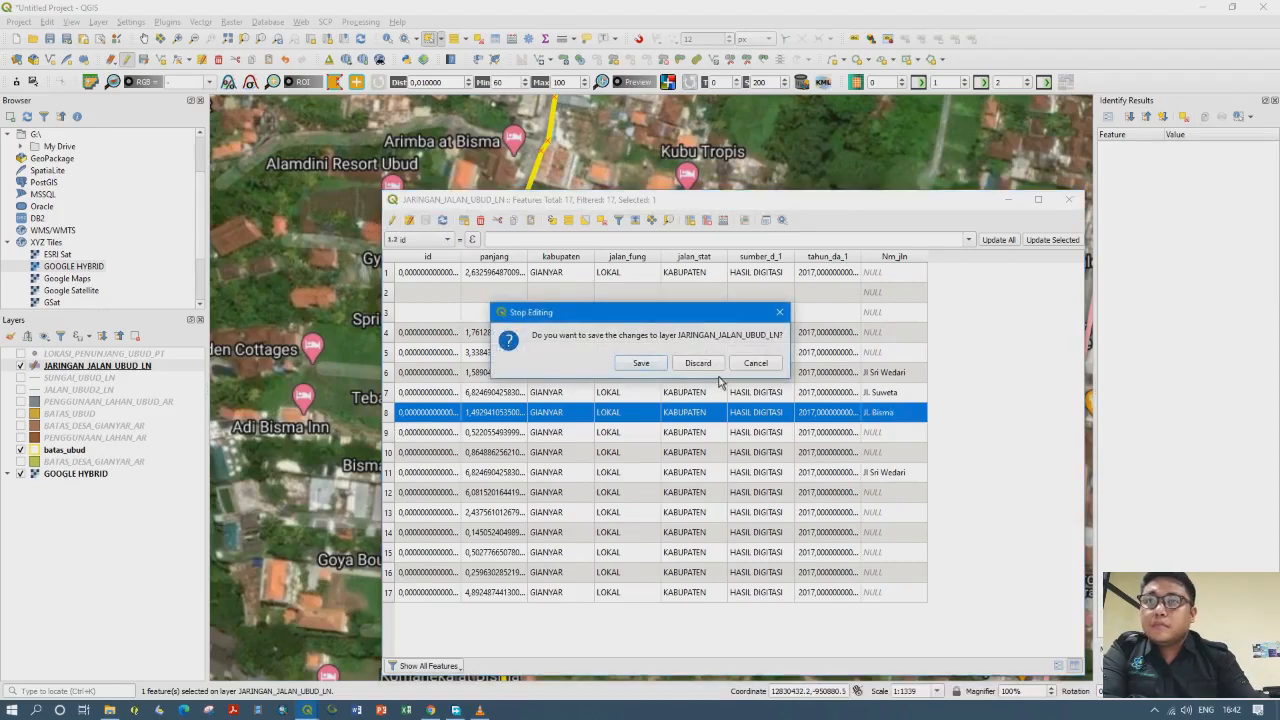
click(641, 366)
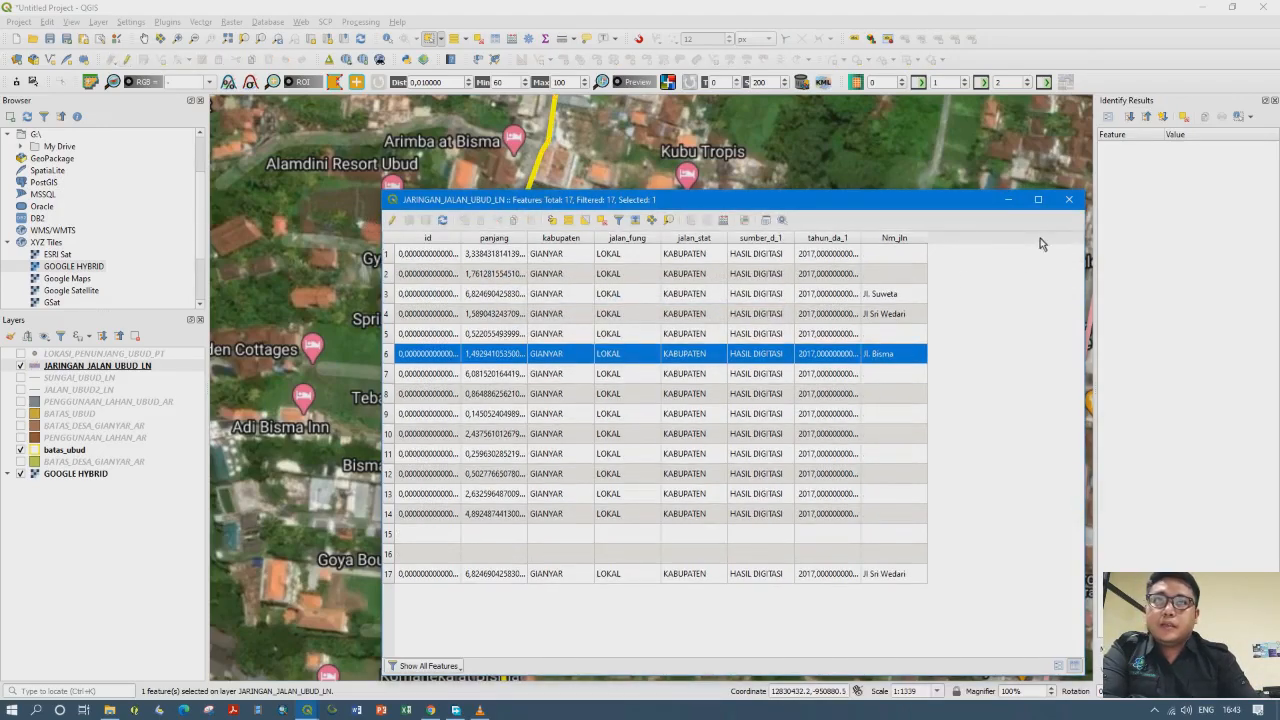
click(1069, 200)
Locate the undigitized side road west of Jl. Bisma near Rena House and enable editing on the JARINGAN_JALAN_UBUD_LN layer
scroll(530, 515, down, 3)
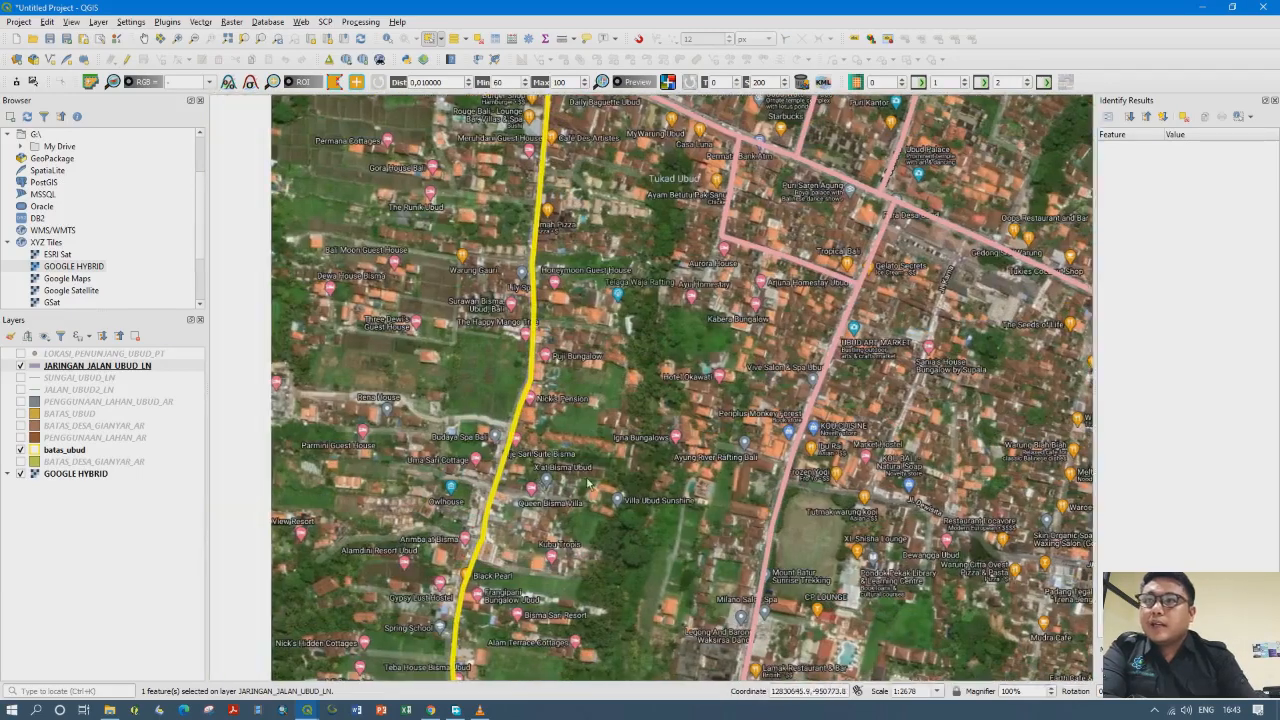
scroll(500, 435, up, 2)
scroll(545, 424, down, 1)
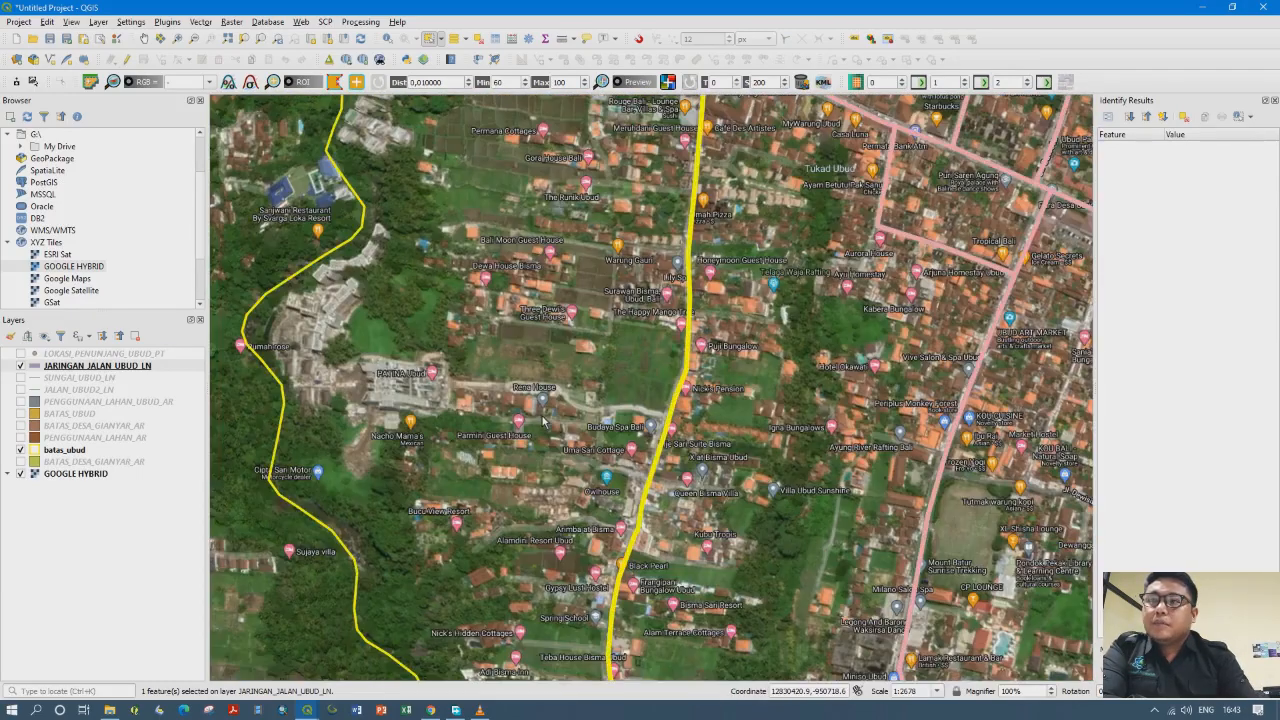
scroll(542, 422, up, 1)
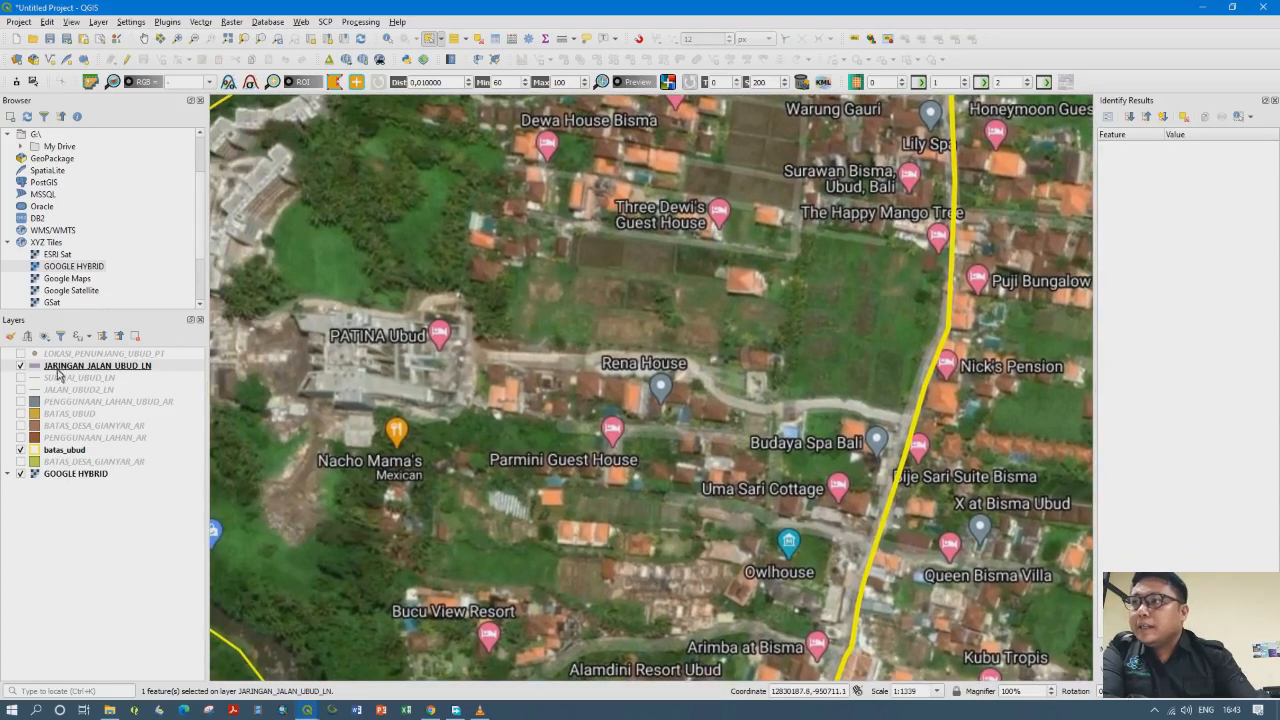
click(62, 370)
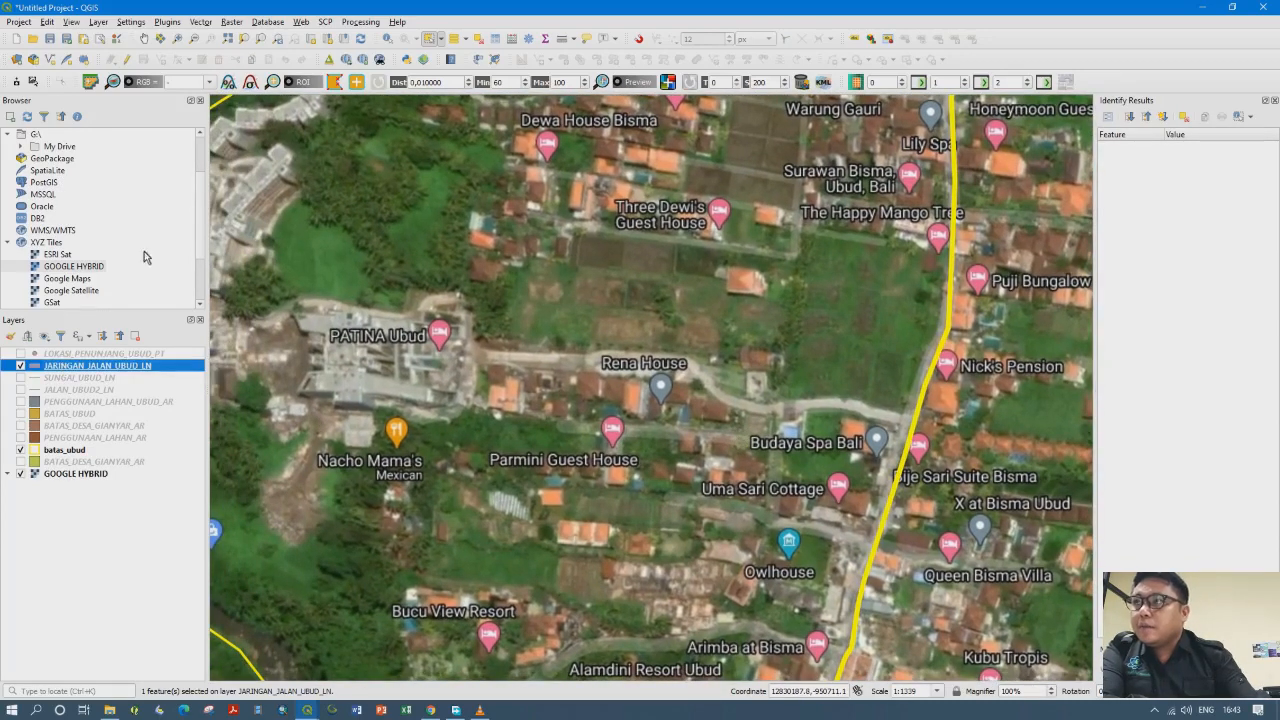
click(127, 60)
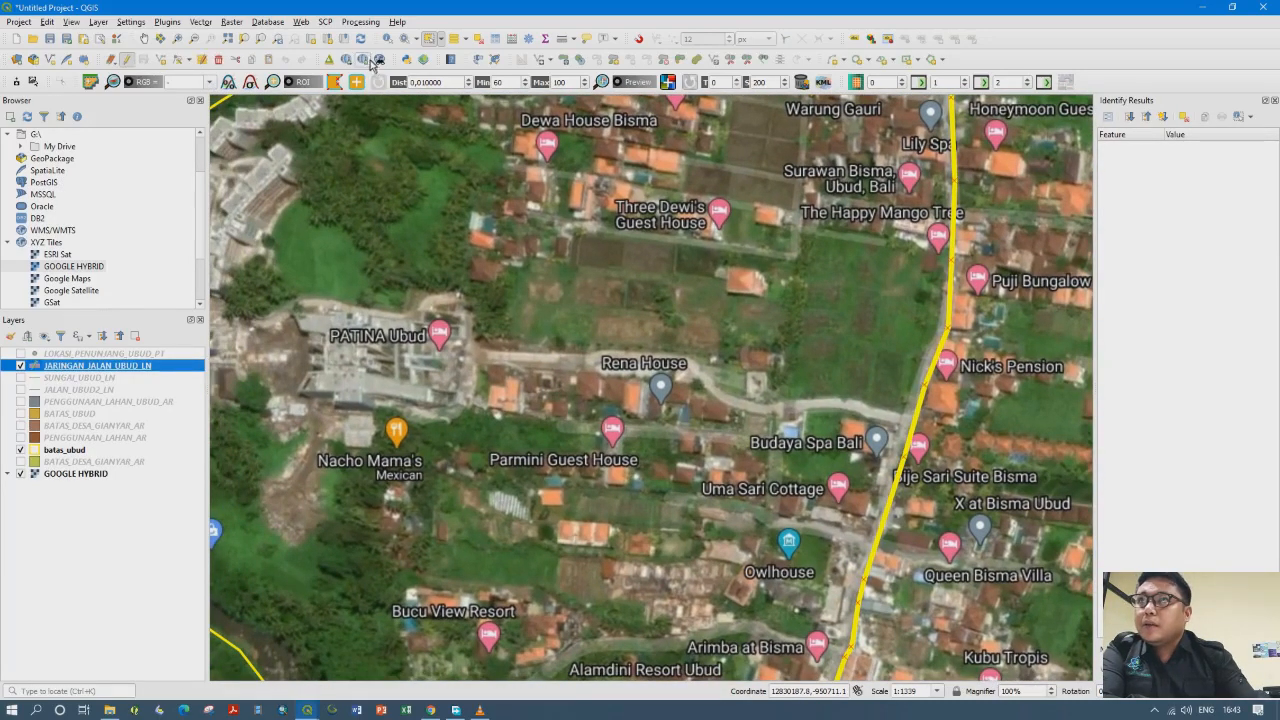
Digitize a new road line from Jl. Bisma westward past Rena House and around the north side of PATINA Ubud
click(161, 60)
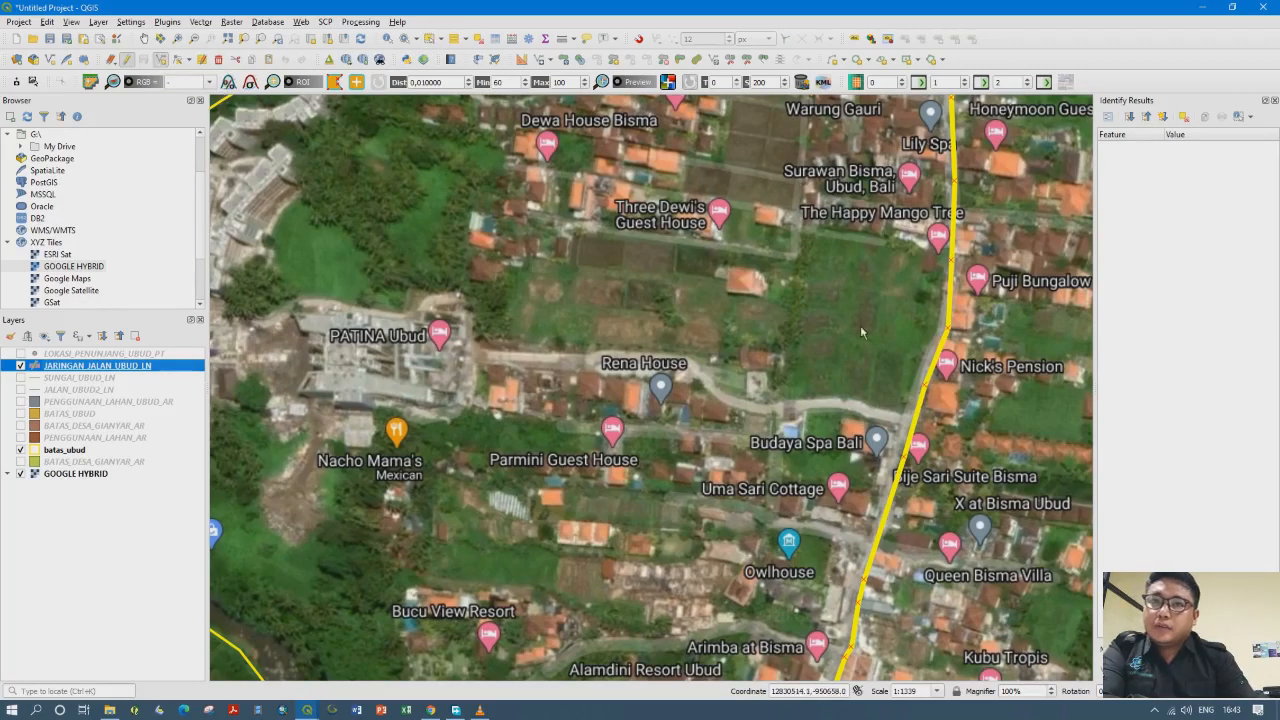
click(883, 427)
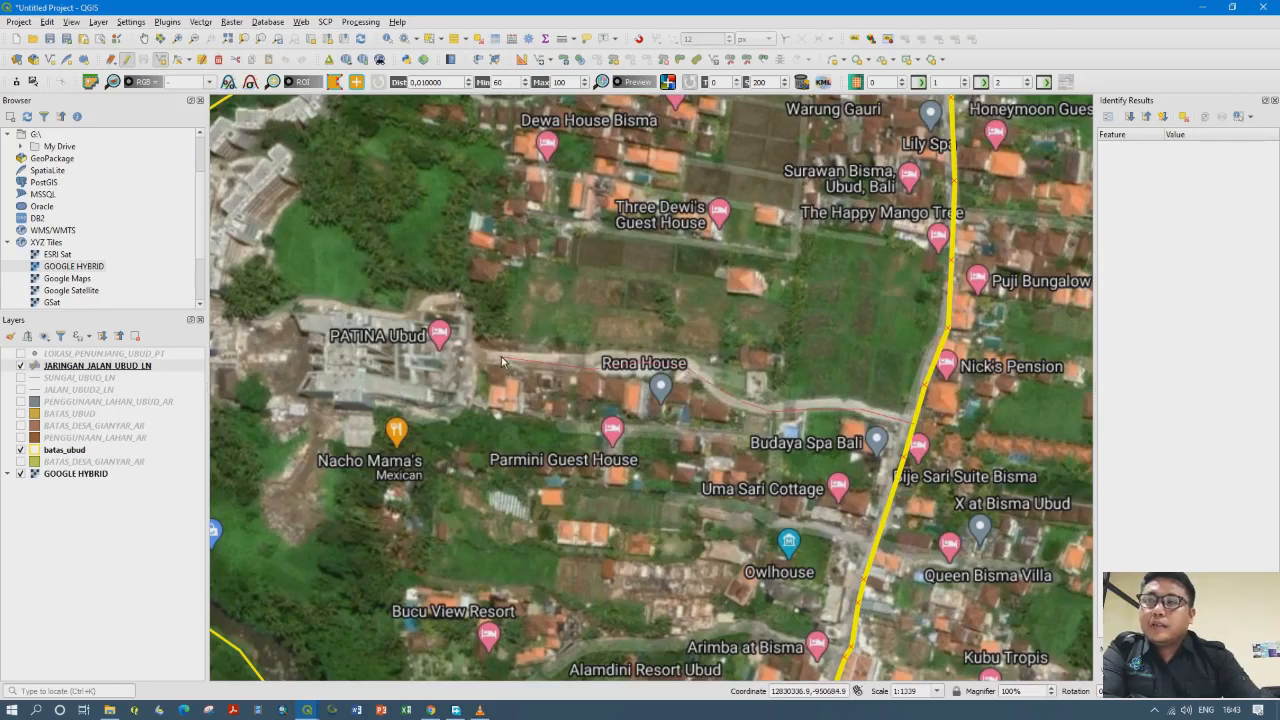
drag(486, 359, 641, 368)
click(626, 356)
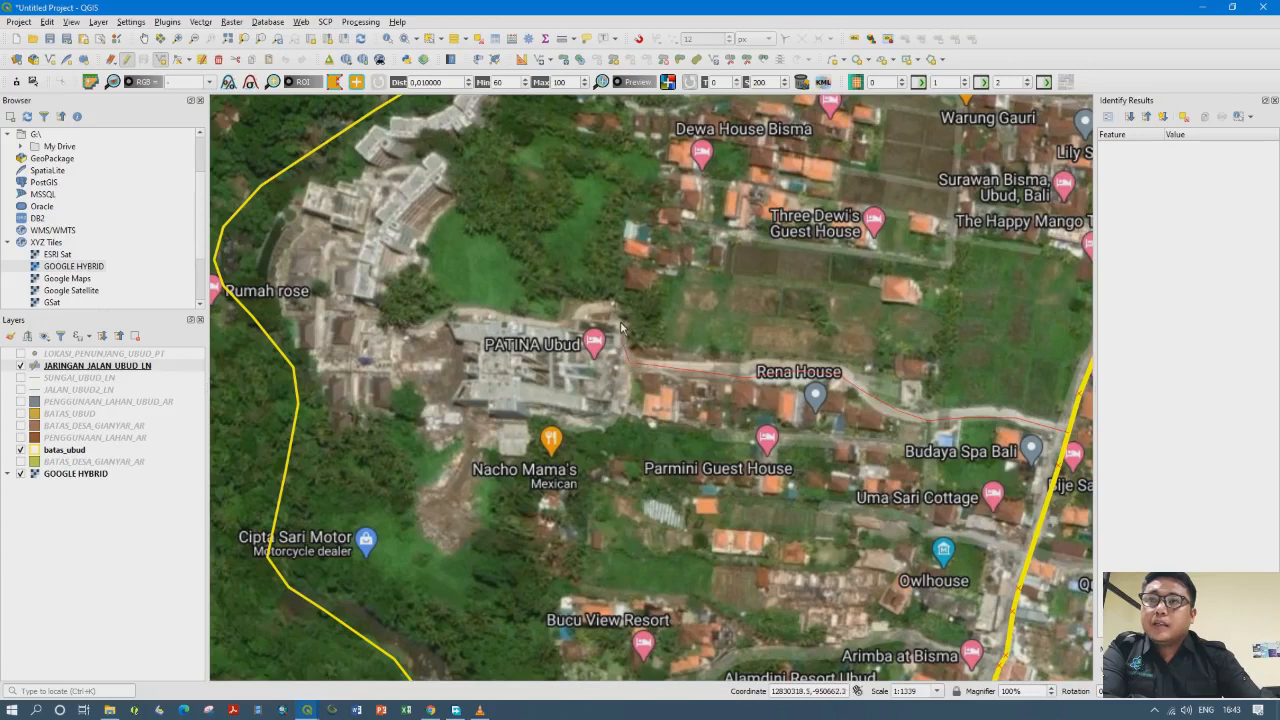
click(620, 320)
click(602, 304)
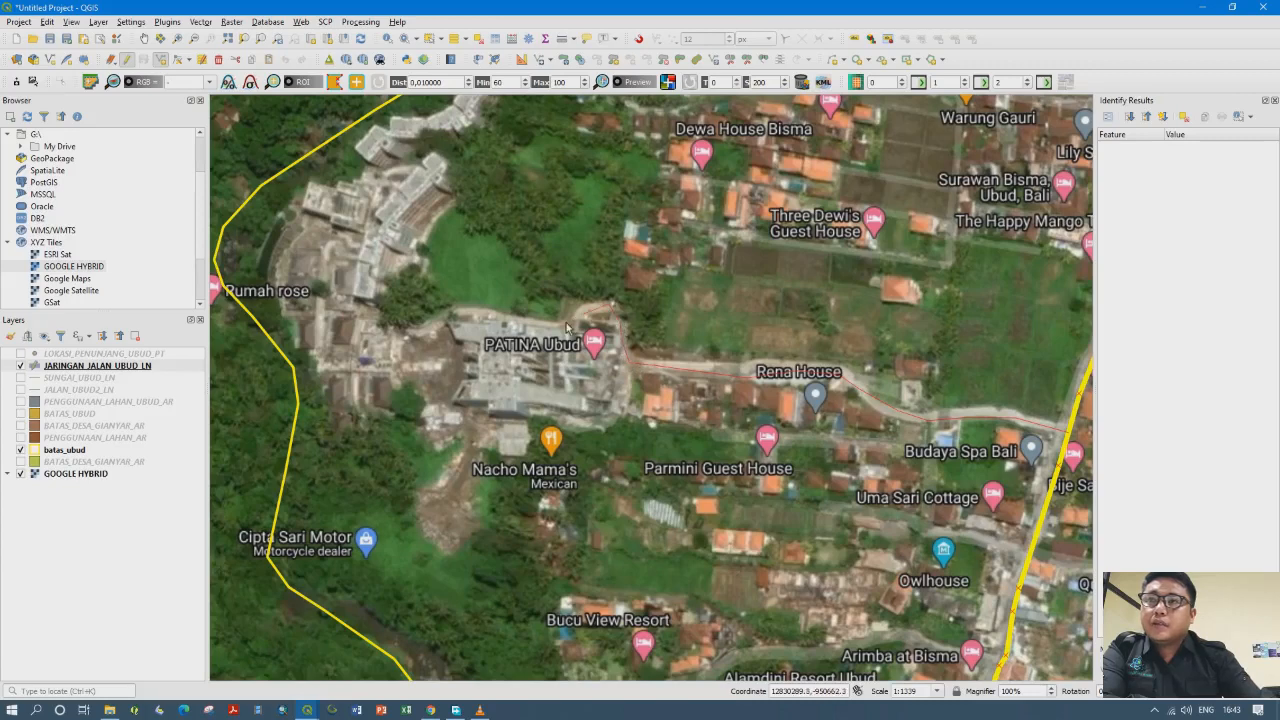
click(456, 318)
click(437, 328)
click(399, 330)
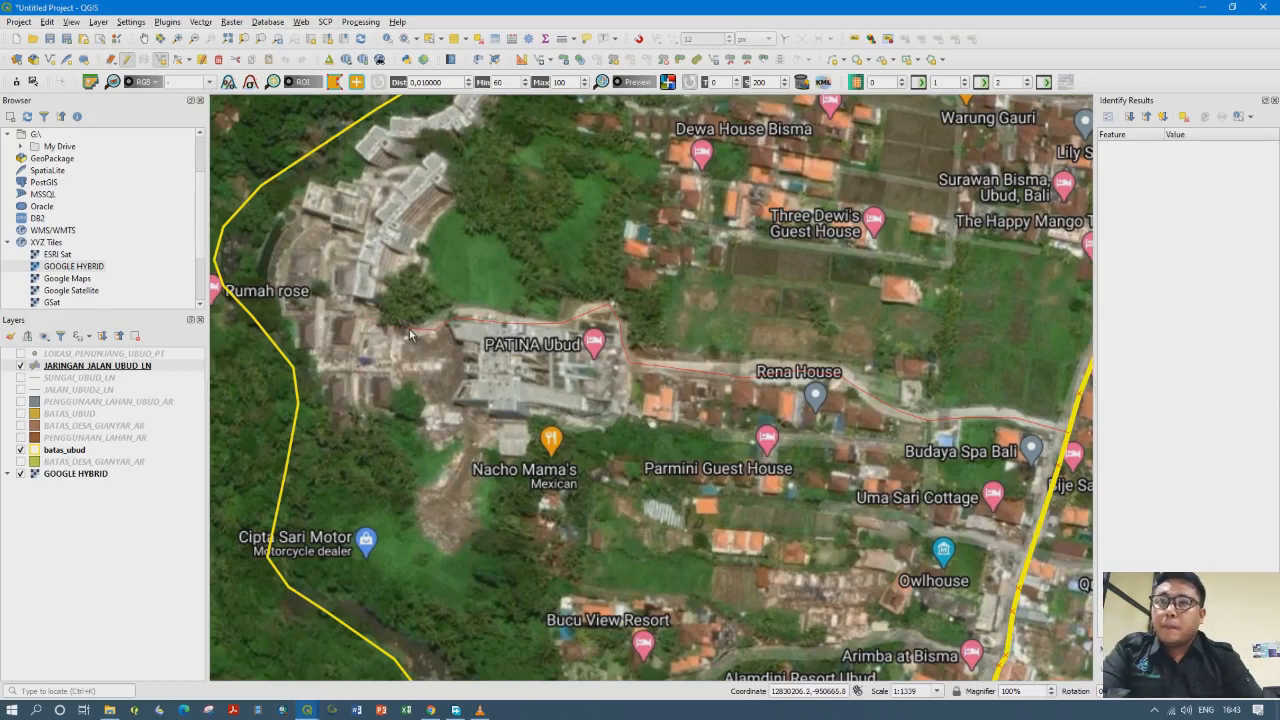
right_click(409, 329)
Enter "Jl. Ratna Ubud" as Nm_jln in the new road's attributes and accept the feature
drag(811, 252, 485, 300)
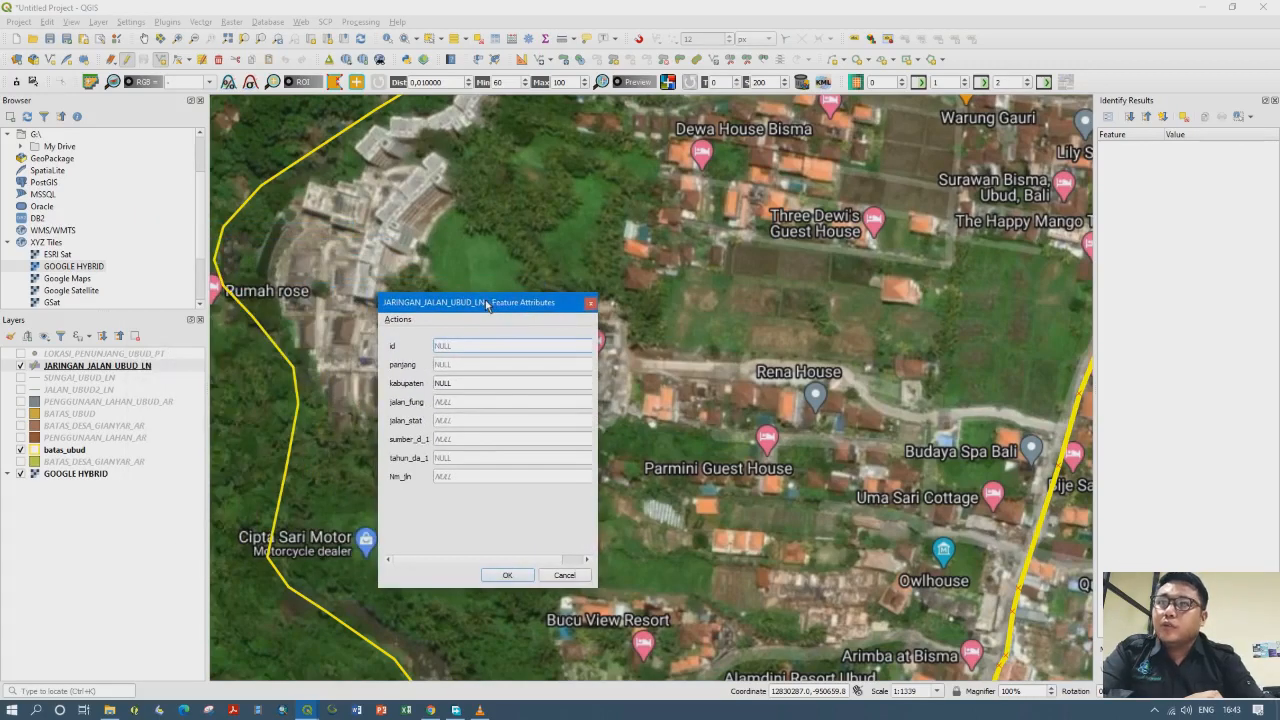
click(463, 421)
click(465, 477)
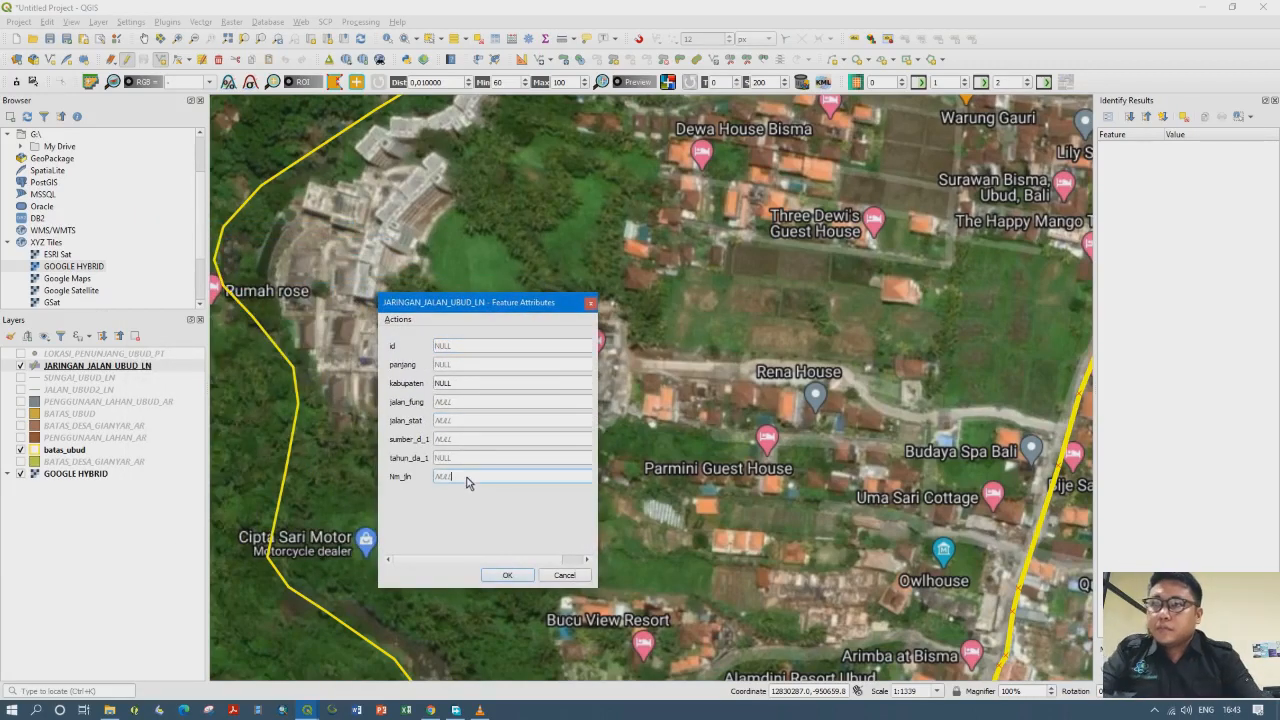
text(Jl. Ratna Ubud)
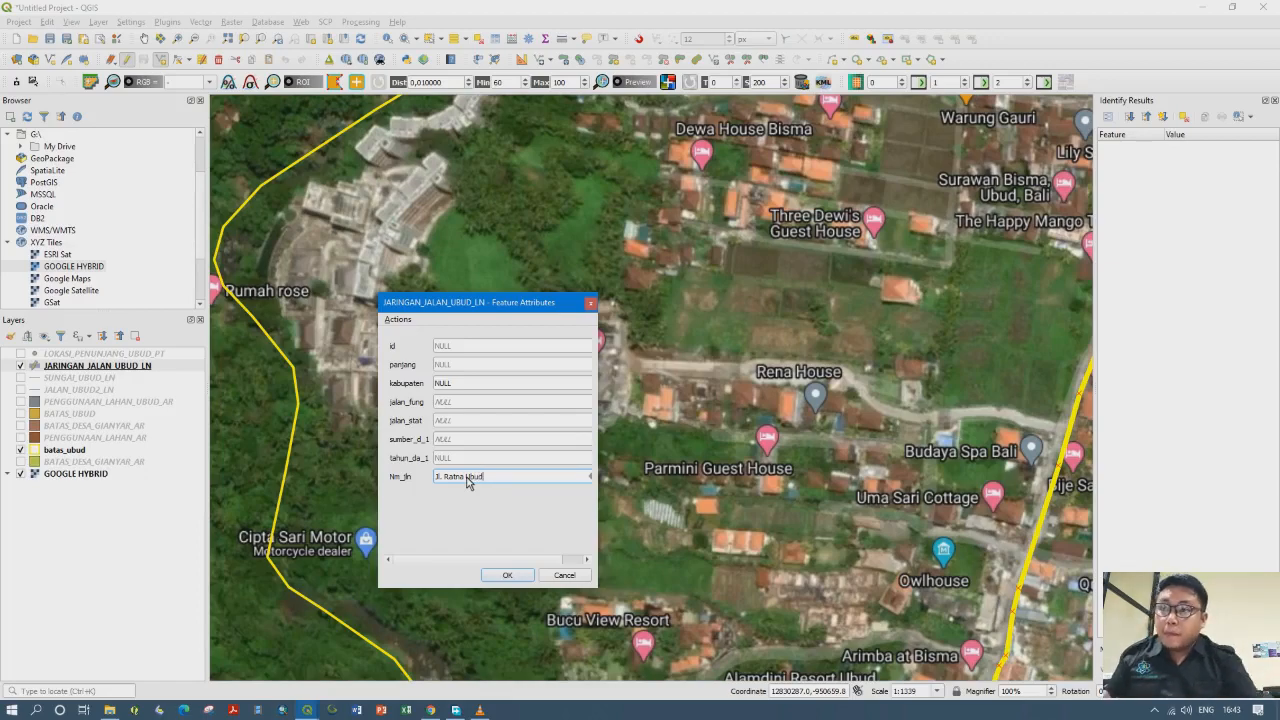
click(507, 575)
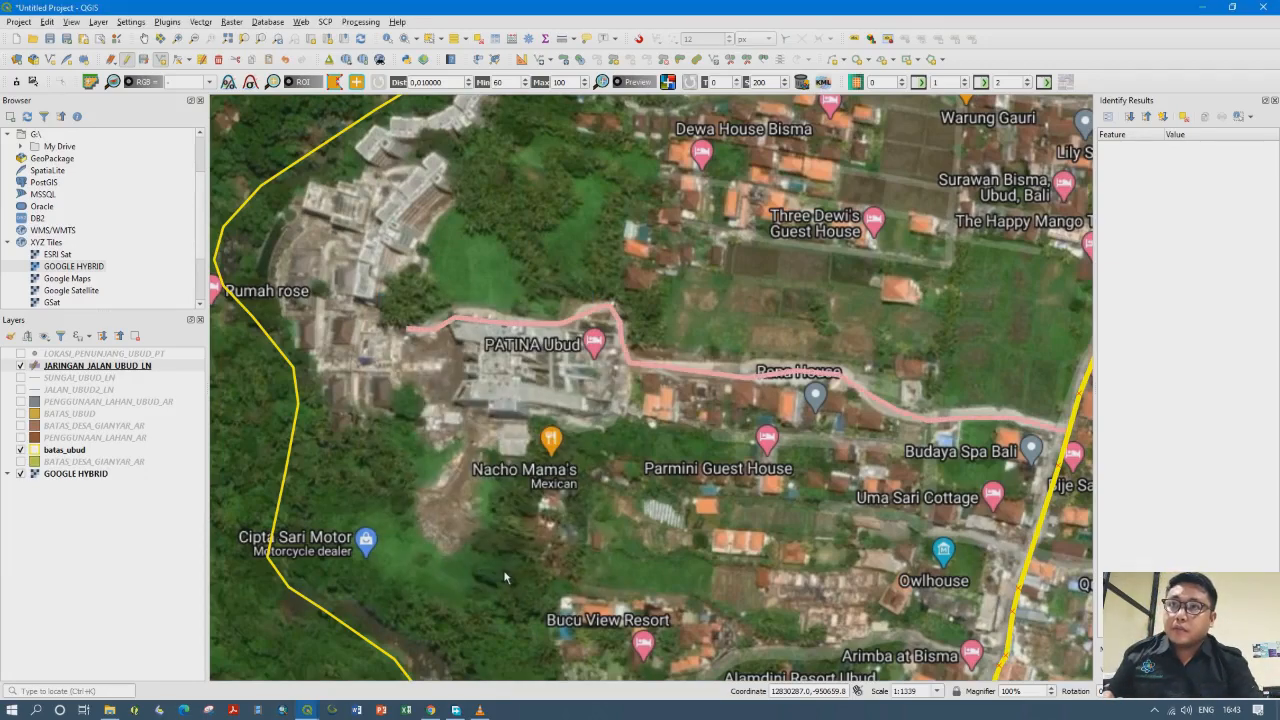
Clear the road selection, then stop editing JARINGAN_JALAN_UBUD_LN and save its changes
scroll(505, 577, down, 2)
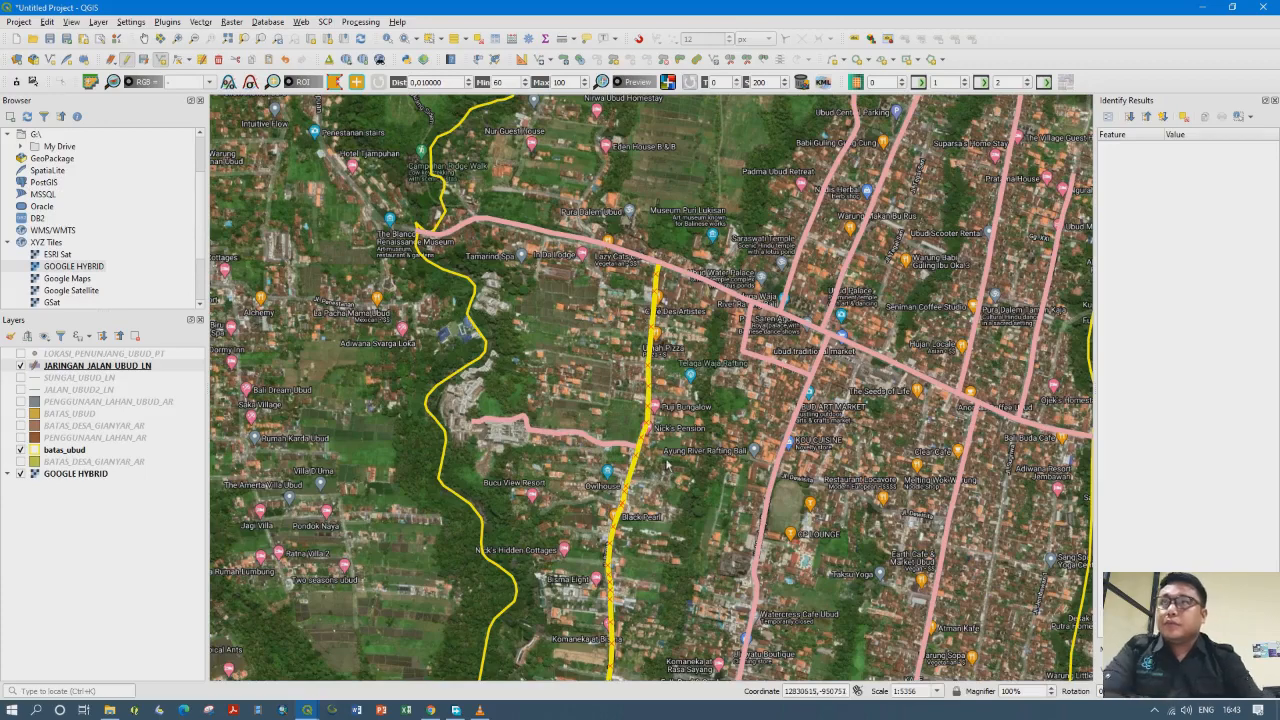
click(478, 40)
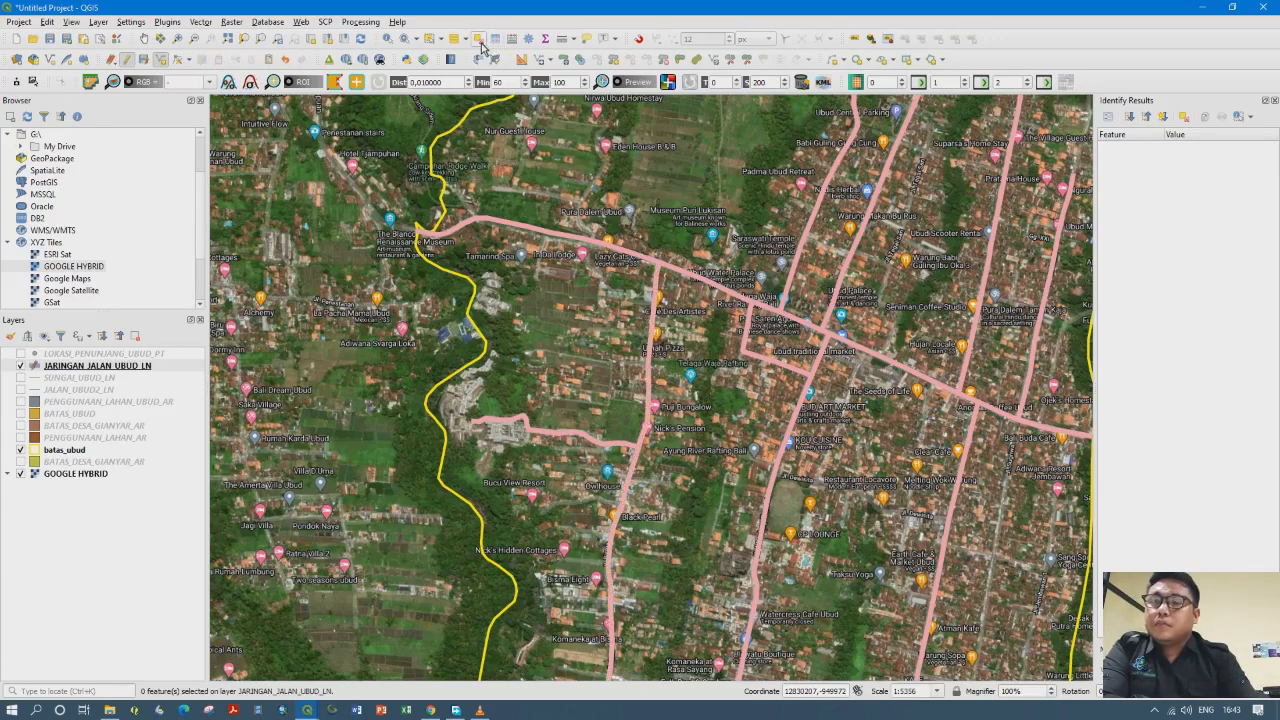
click(74, 372)
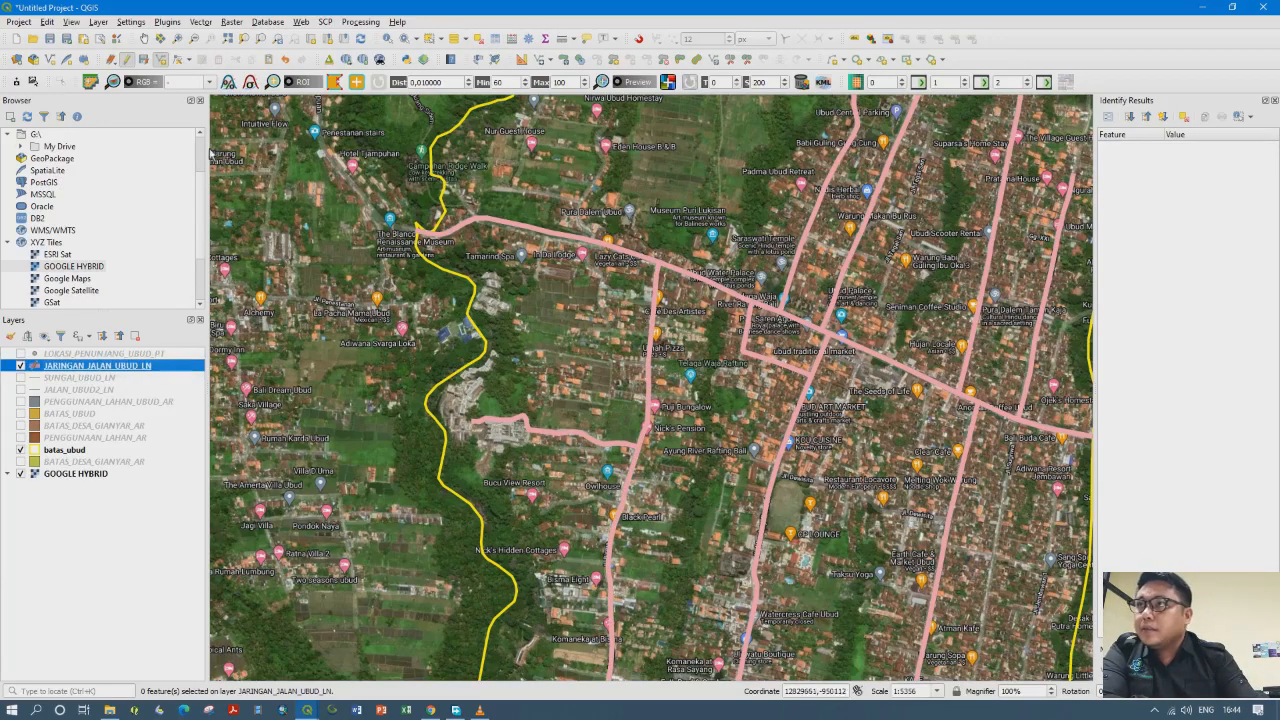
click(125, 61)
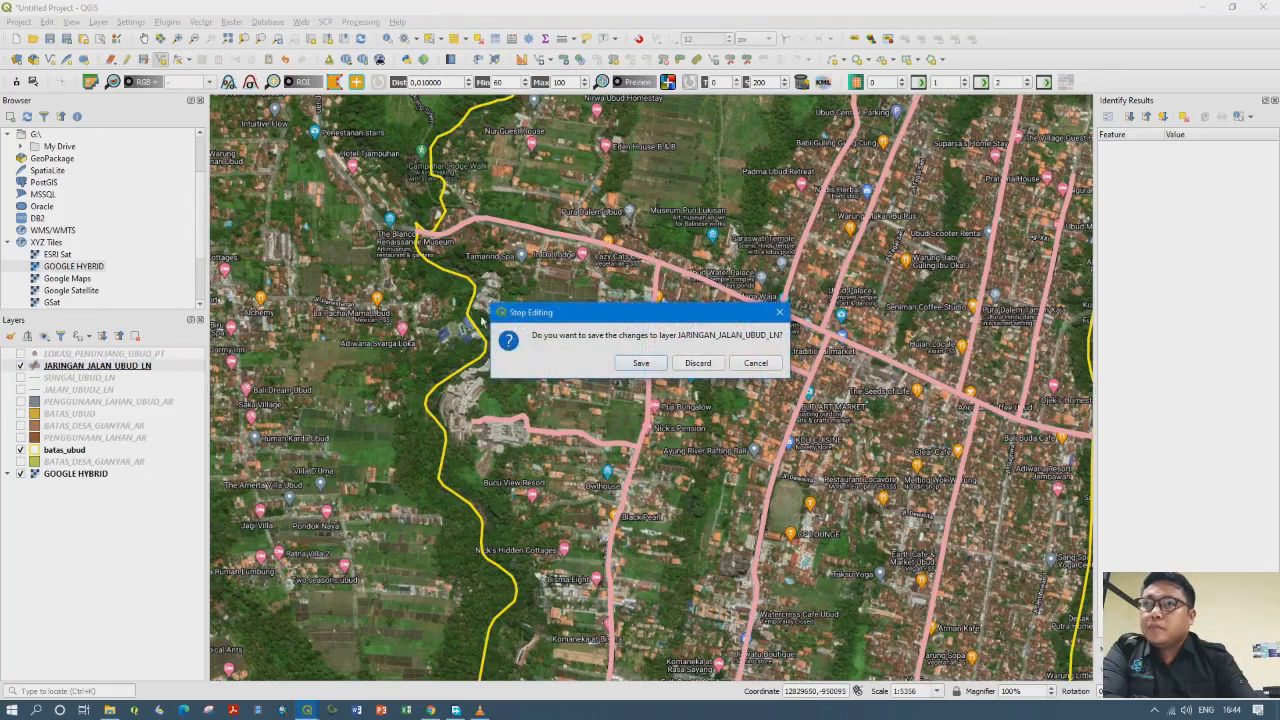
click(641, 364)
click(62, 356)
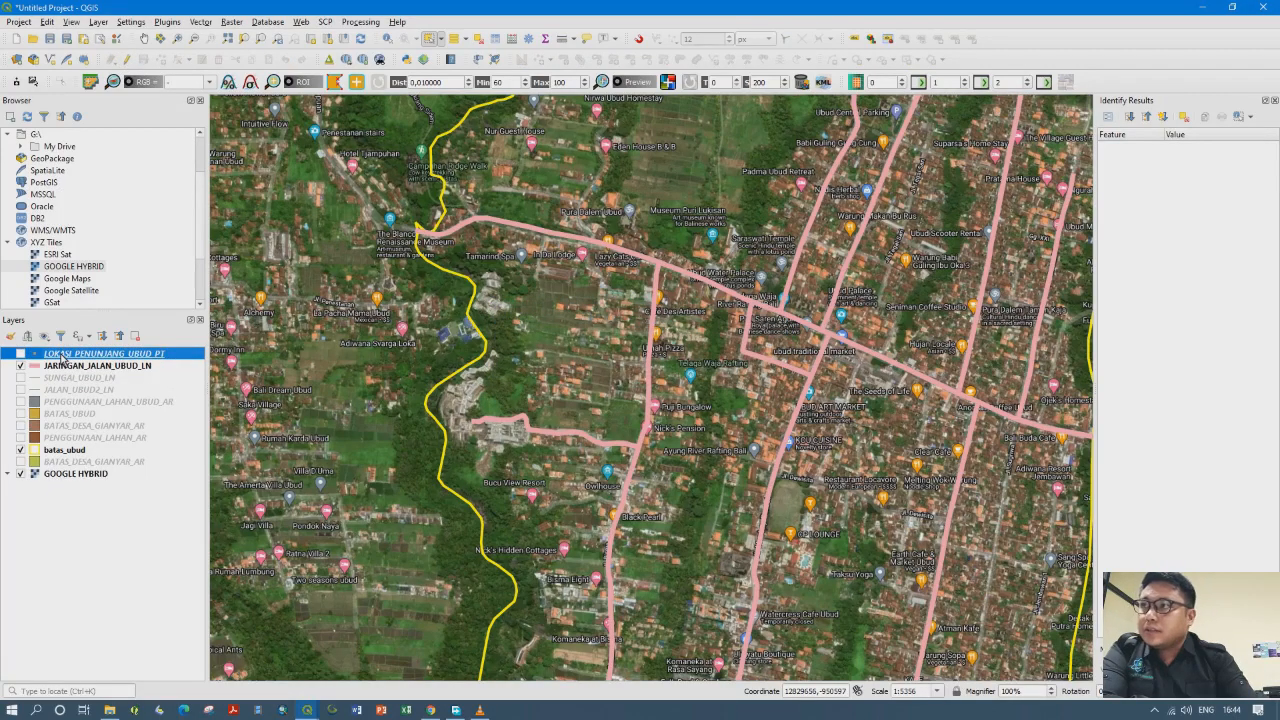
click(67, 370)
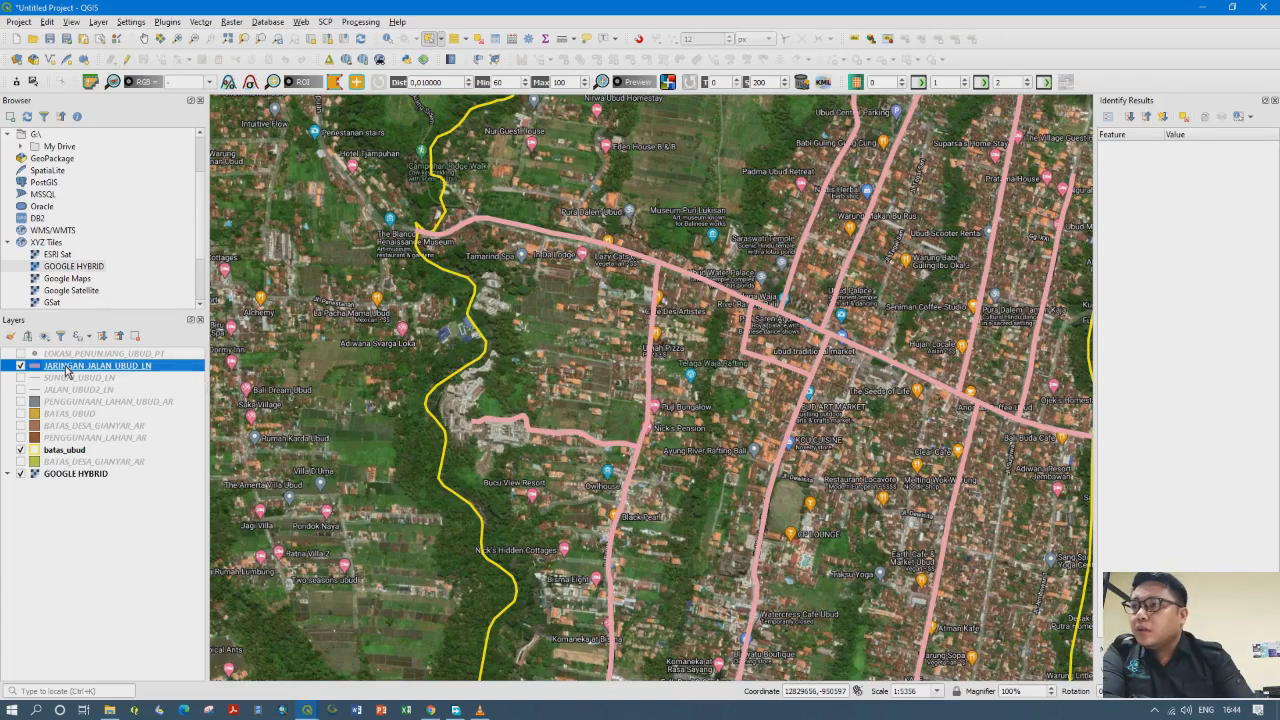
Review the digitized roads northward from Jl. Bisma within the Ubud boundary on the Google Hybrid basemap
drag(554, 442, 516, 549)
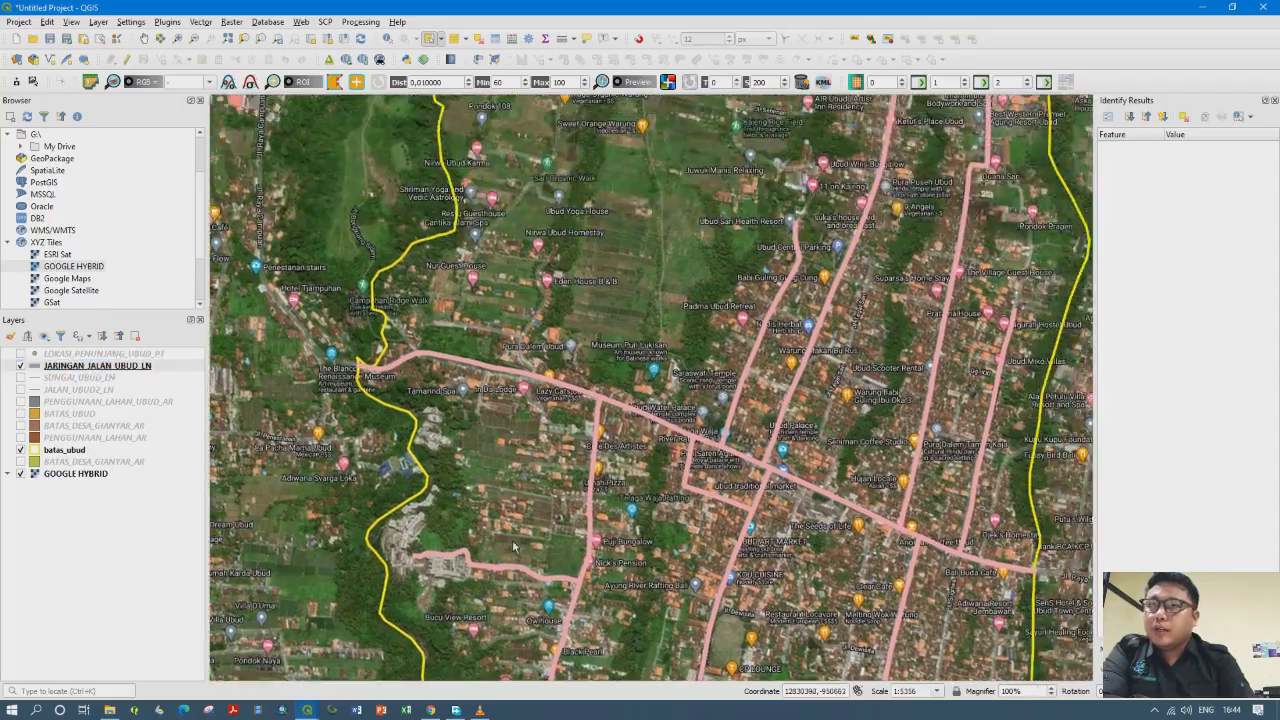
drag(647, 348, 624, 495)
scroll(630, 377, down, 1)
drag(638, 290, 552, 548)
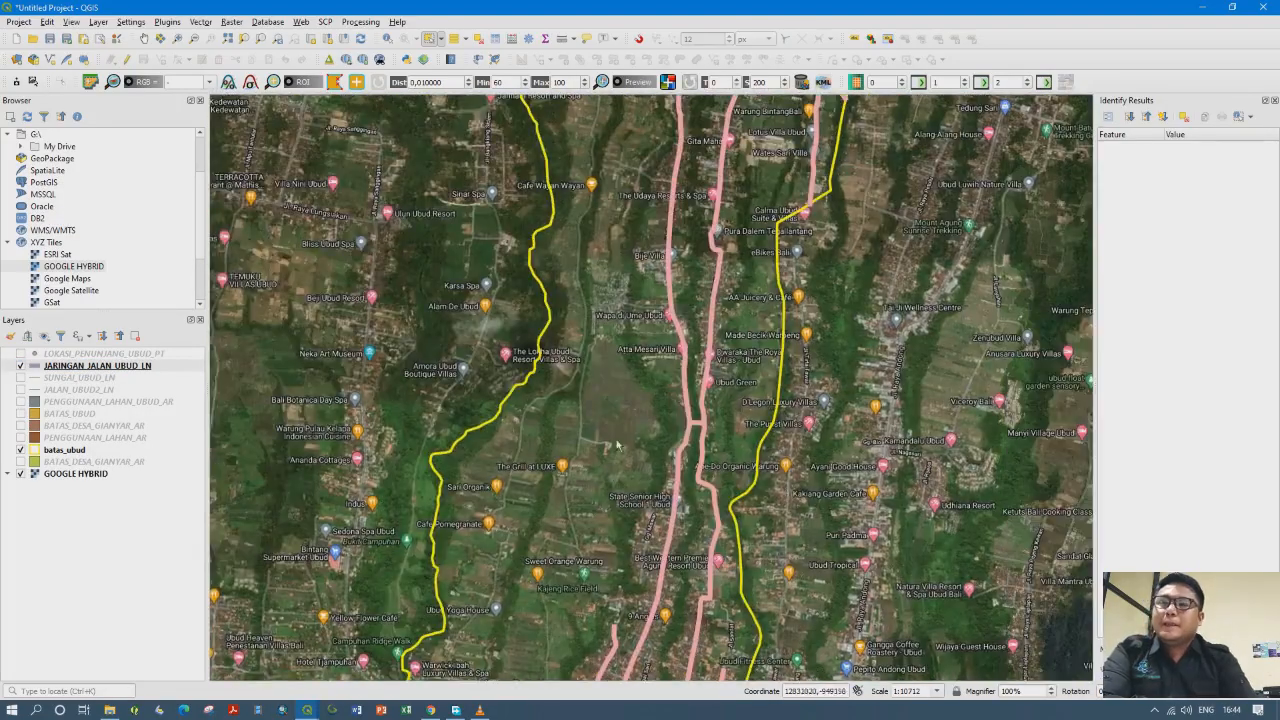
drag(640, 258, 589, 467)
drag(696, 243, 627, 533)
drag(617, 606, 733, 132)
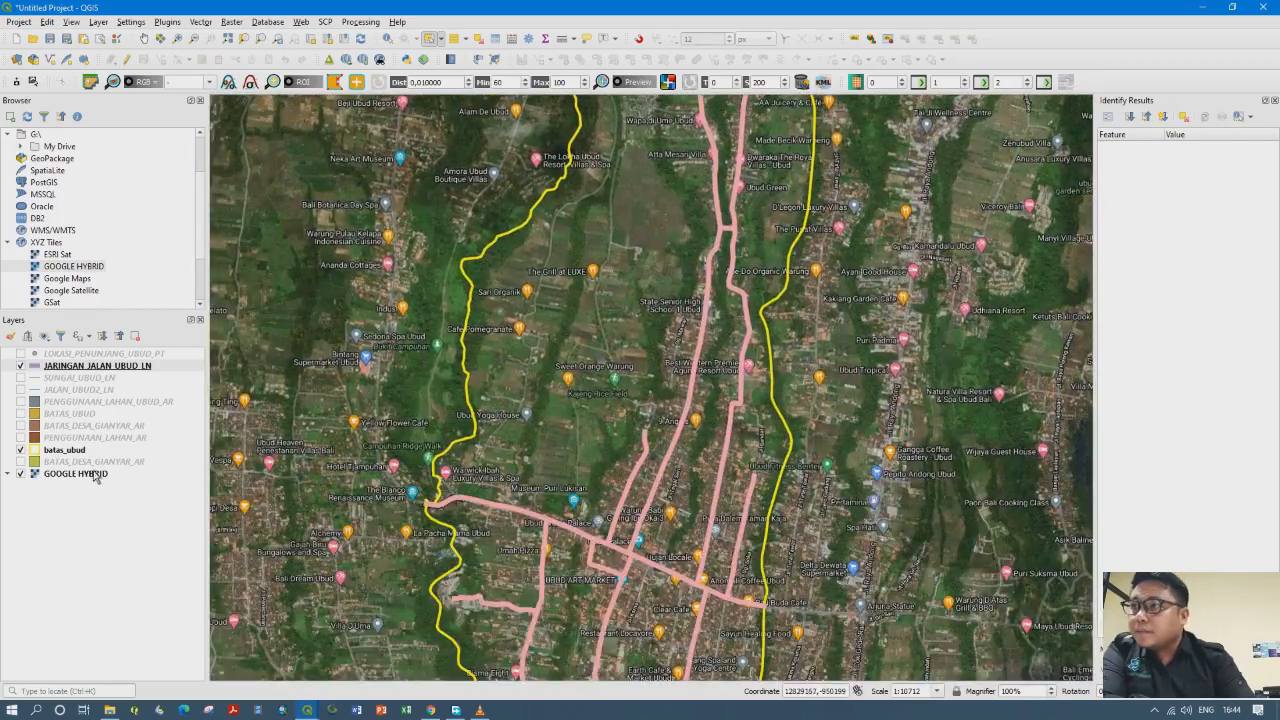
Export the batas_ubud polygon layer as an ESRI Shapefile named contoh_pl.shp in the coba folder and add it to the map
click(66, 452)
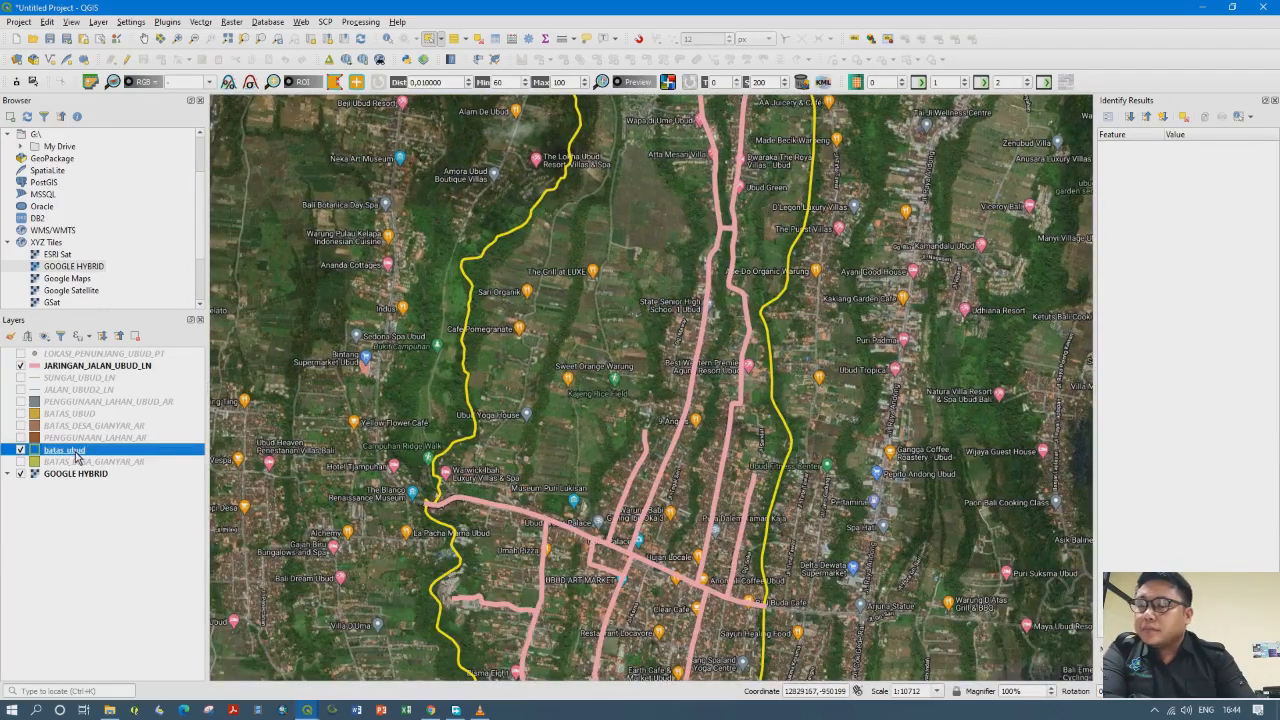
click(530, 437)
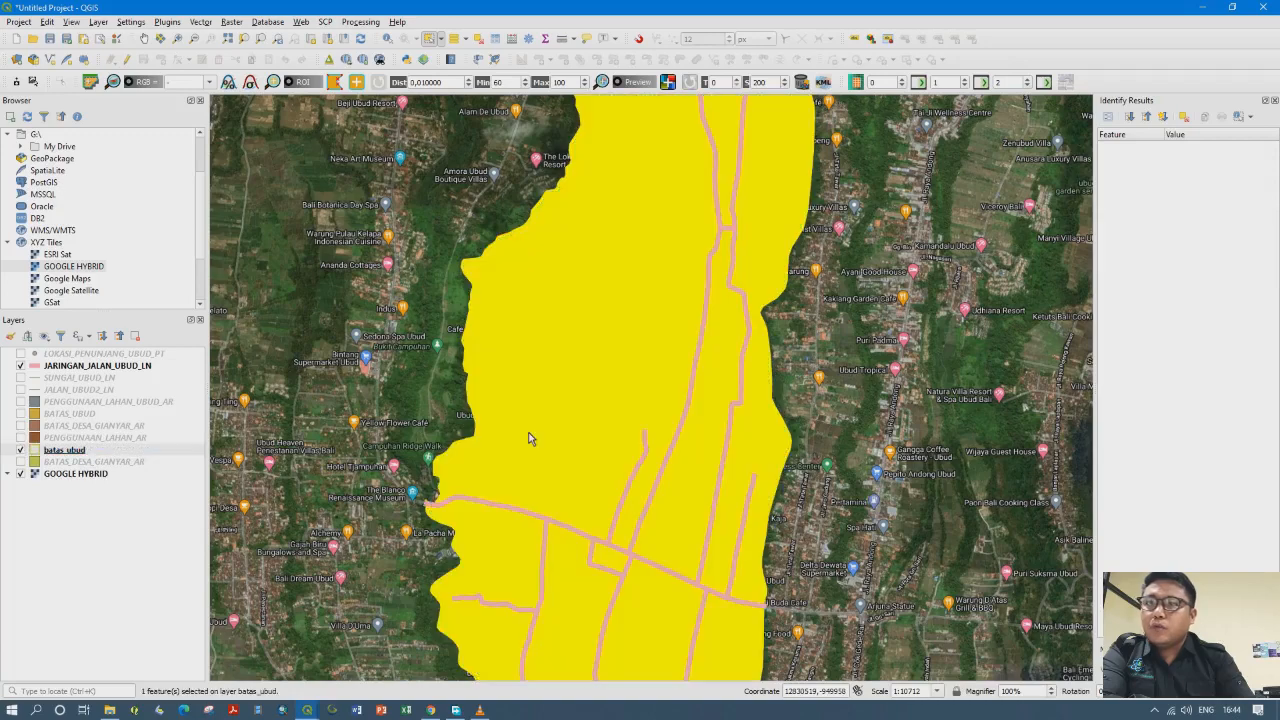
right_click(86, 452)
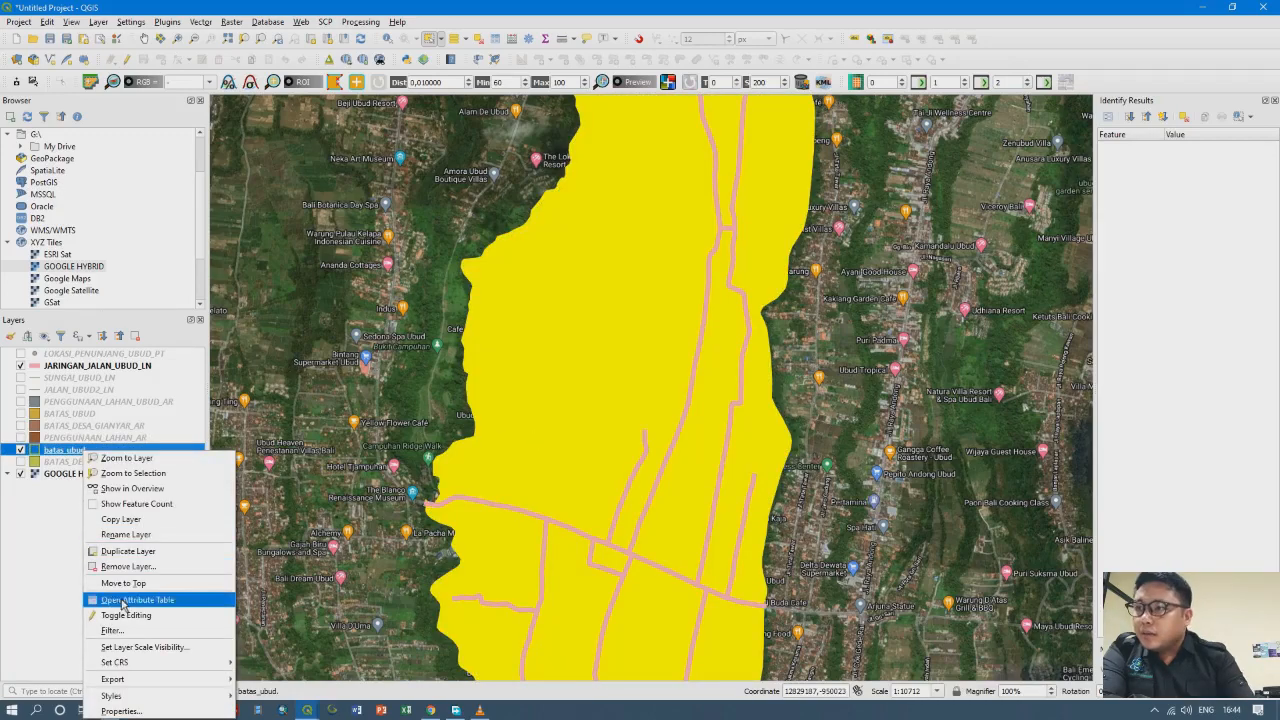
mouse_move(112, 679)
click(252, 681)
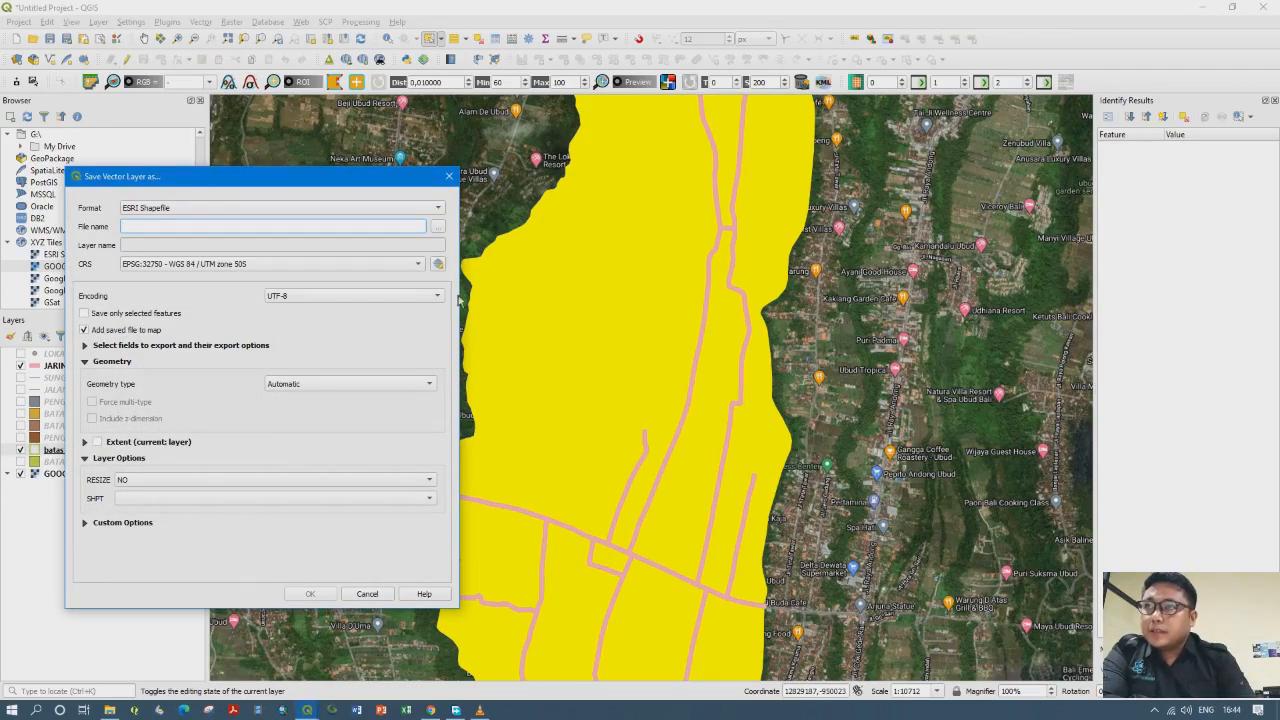
click(437, 227)
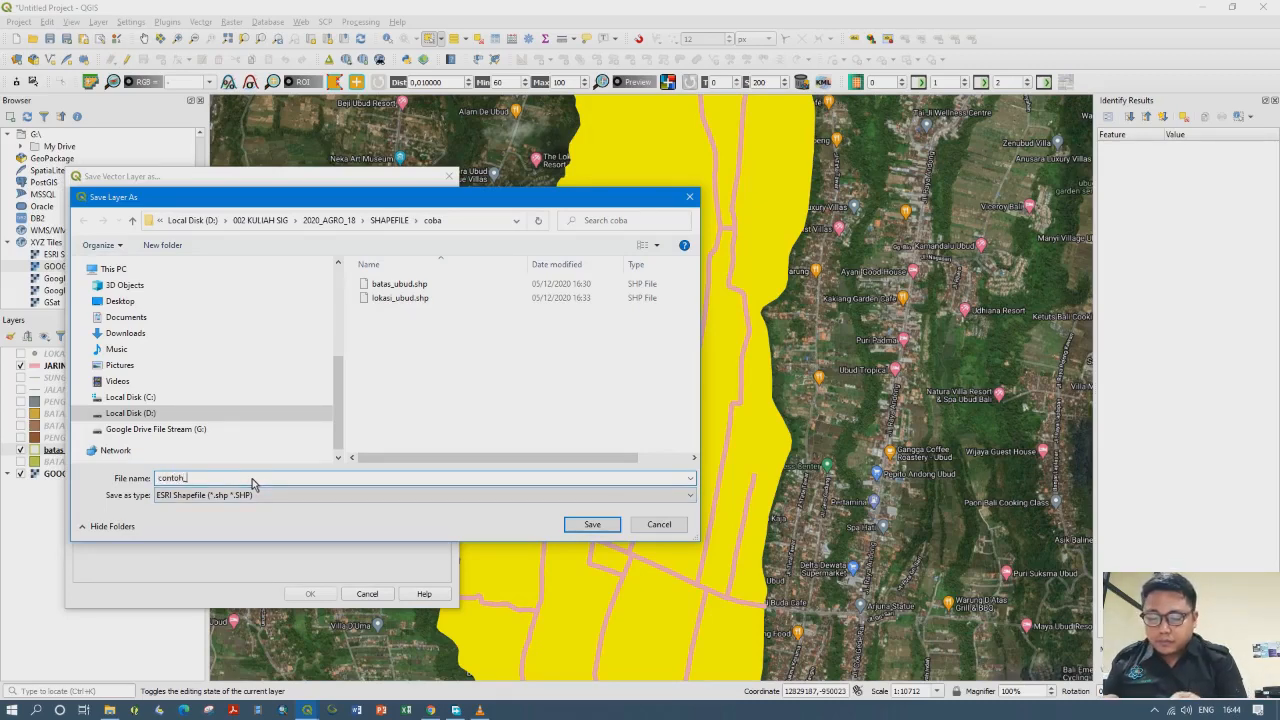
click(595, 525)
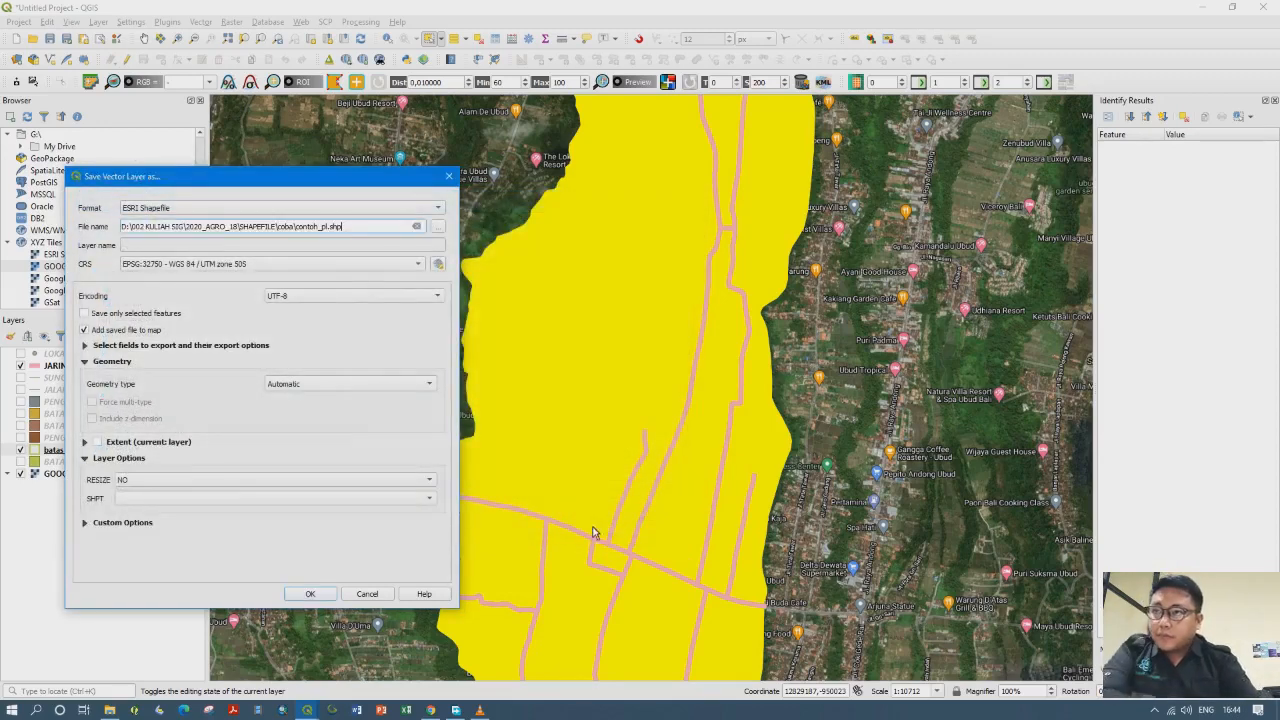
click(306, 596)
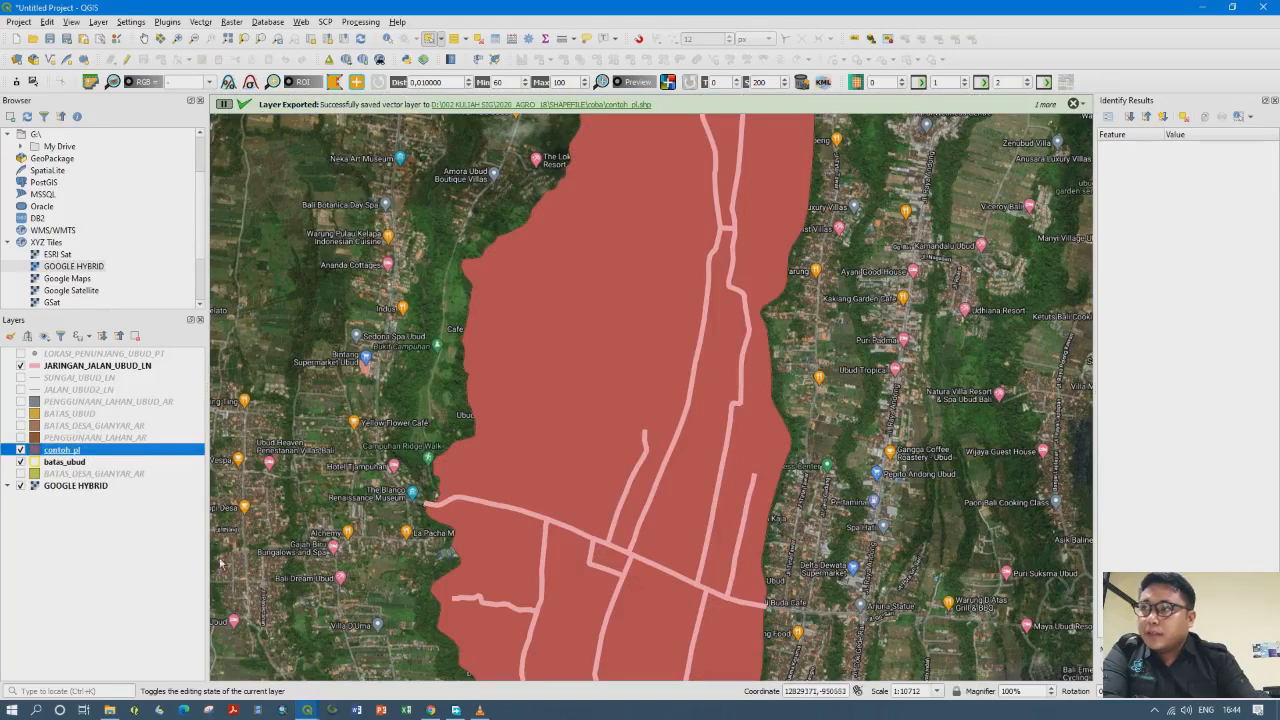
Make contoh_pl semi-transparent with a fill opacity of 56.9 % and a layer rendering opacity of 48.8 %
double_click(34, 454)
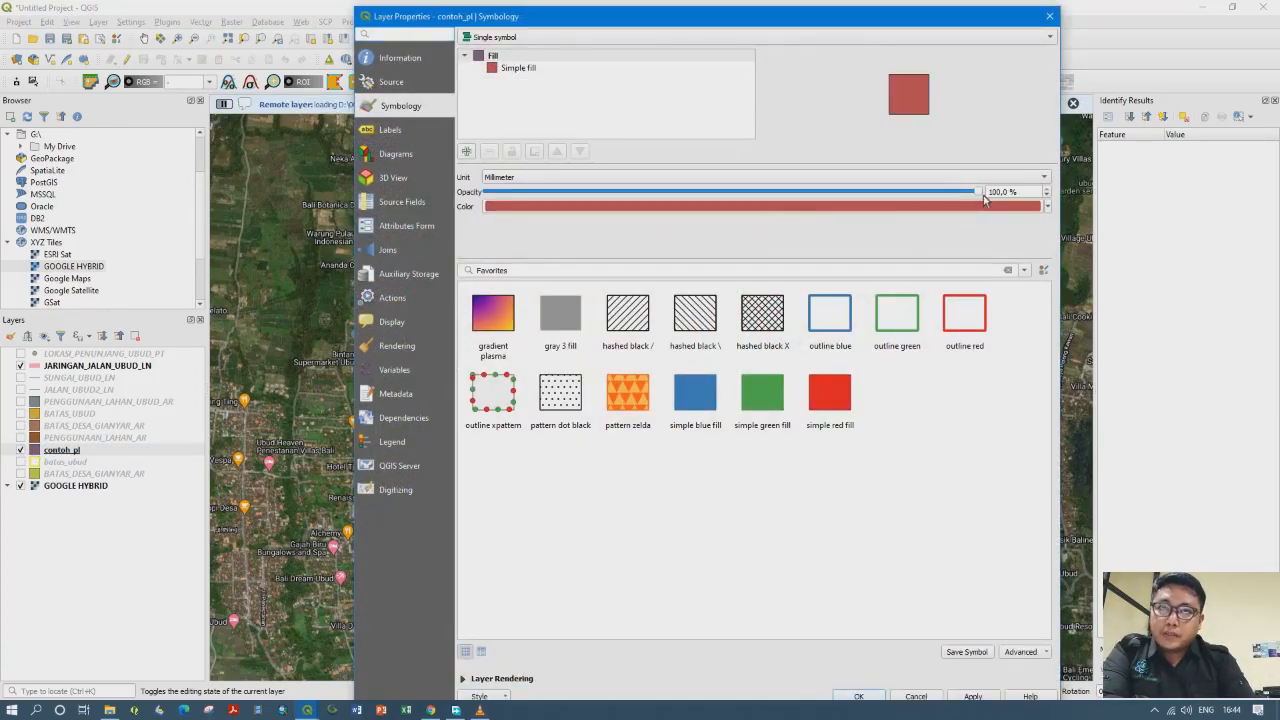
drag(983, 200, 771, 207)
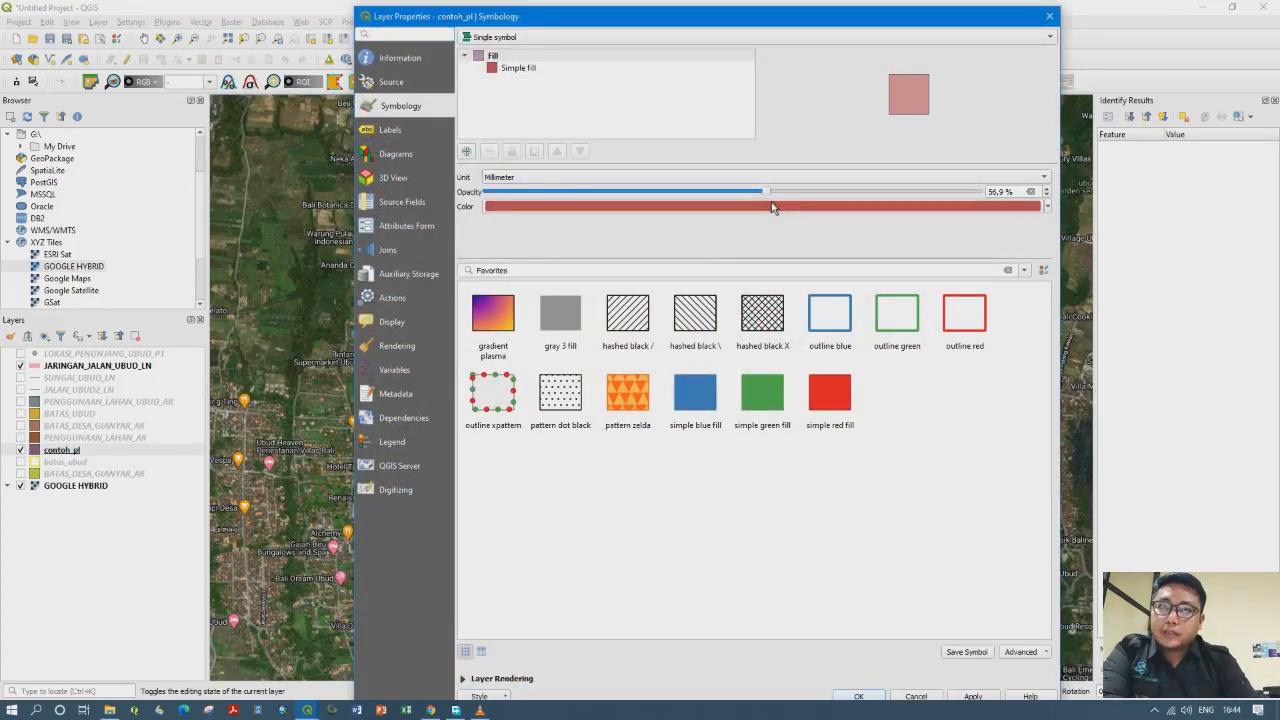
click(463, 680)
drag(979, 603, 820, 612)
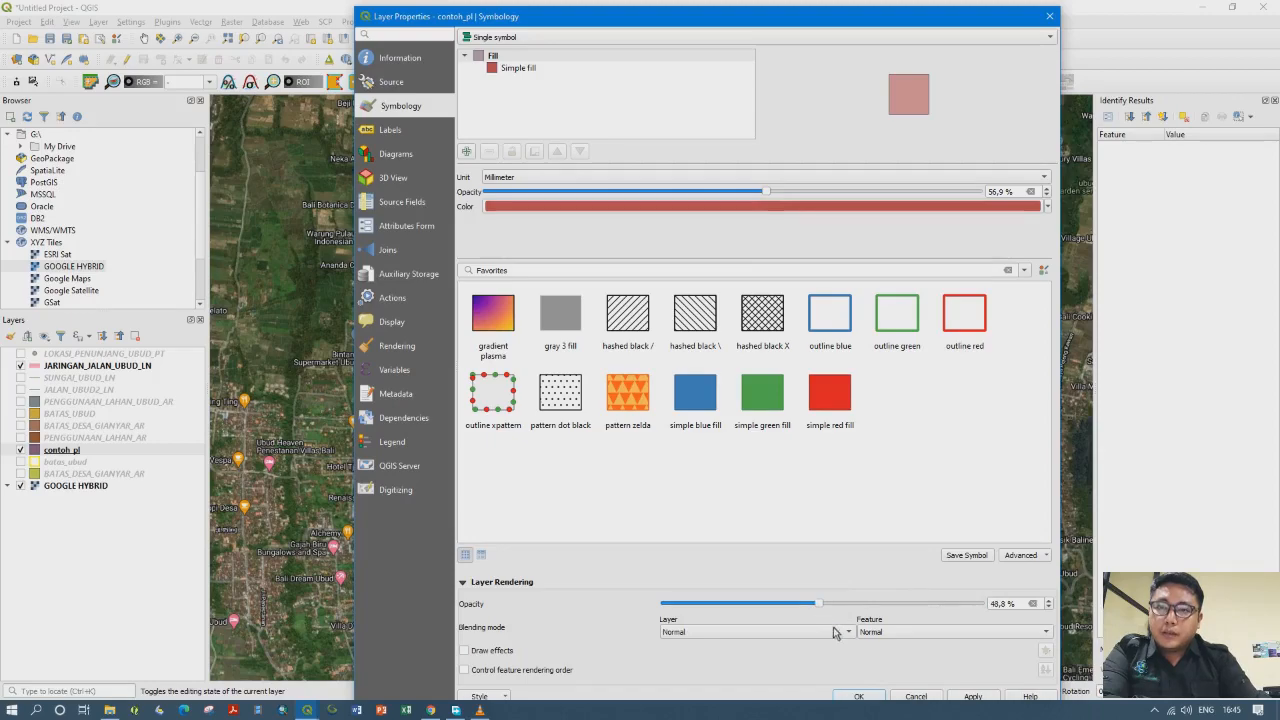
click(858, 696)
Select the contoh_pl polygon and follow it north to its northwest corner near Vrindavan House
scroll(597, 475, down, 1)
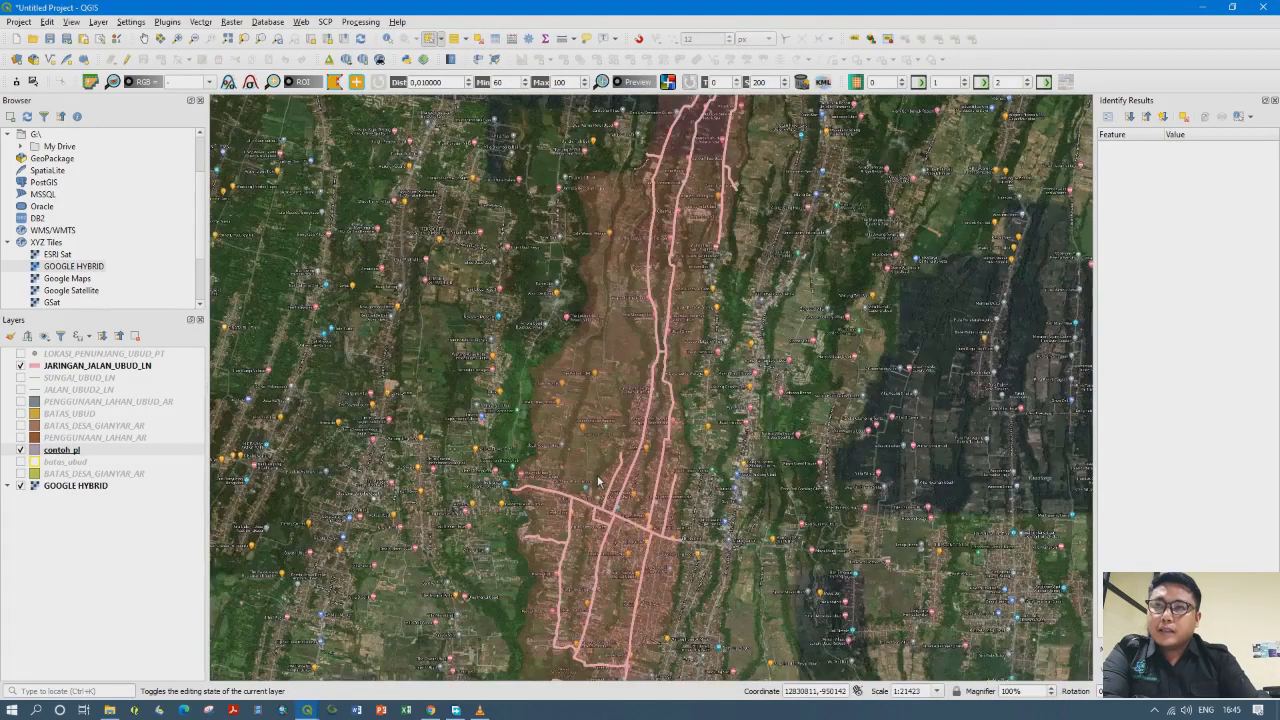
scroll(600, 437, up, 1)
click(580, 438)
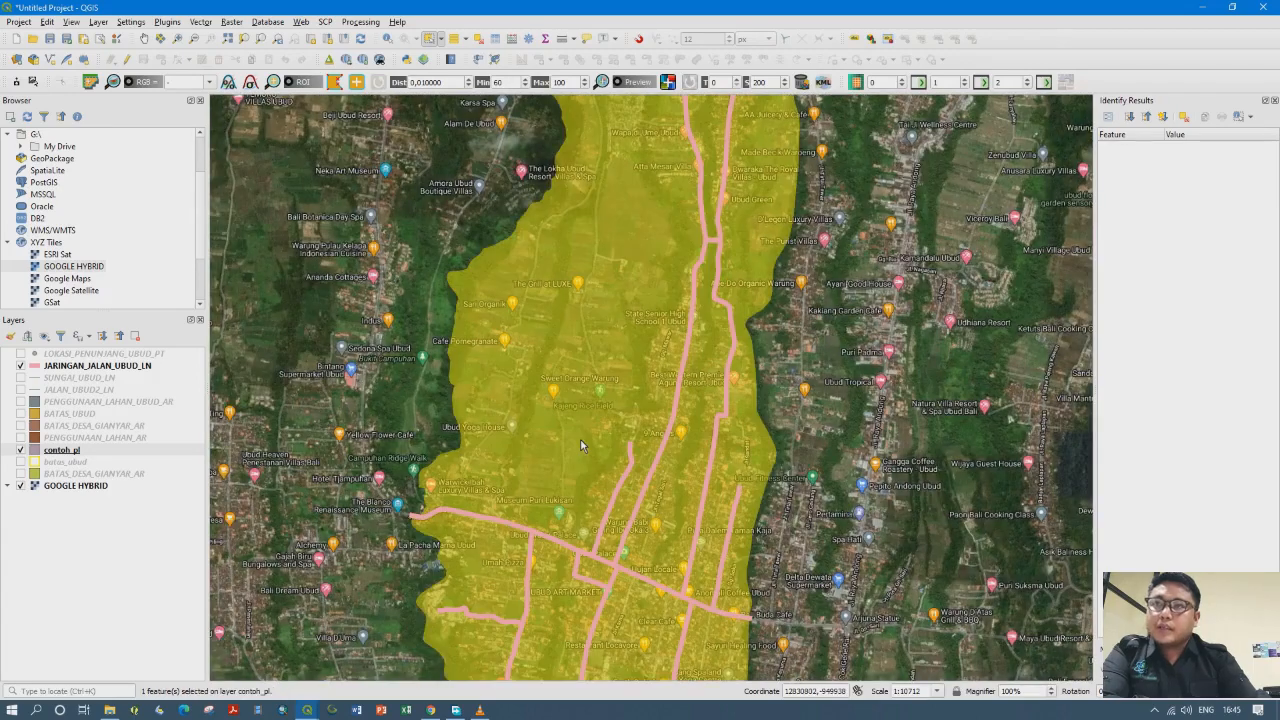
scroll(580, 438, up, 1)
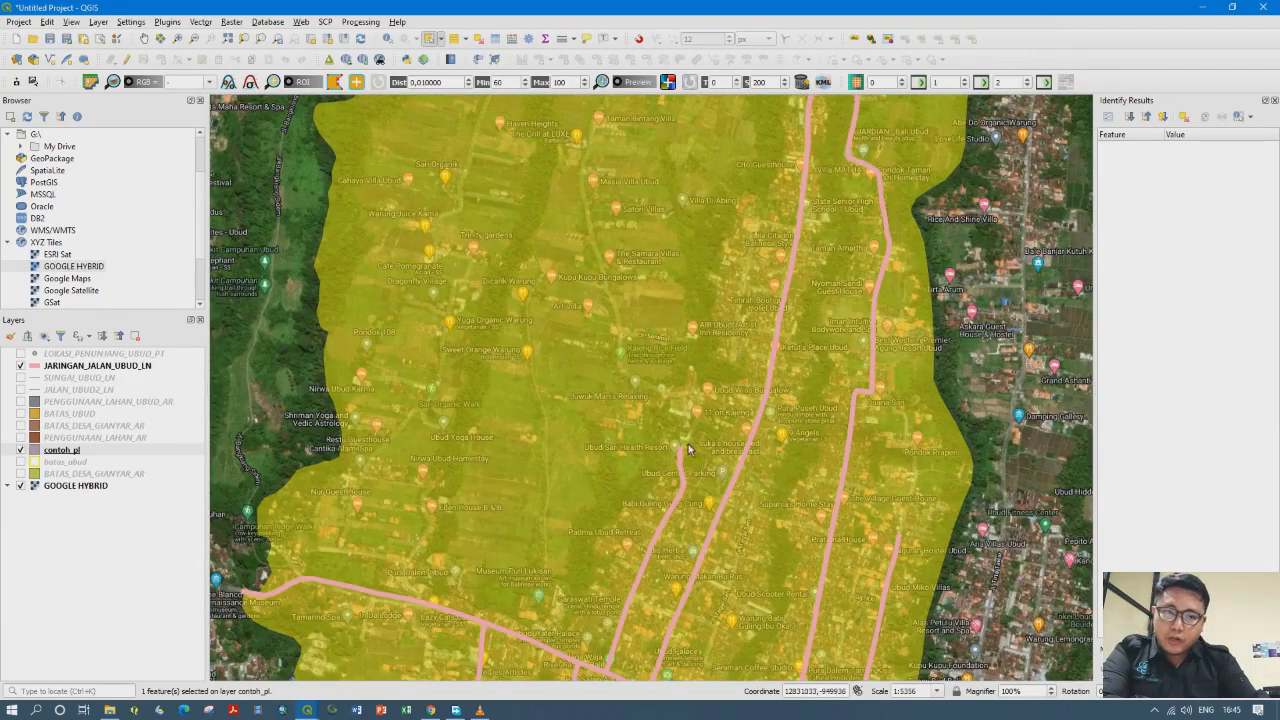
drag(656, 163, 676, 404)
drag(715, 282, 654, 502)
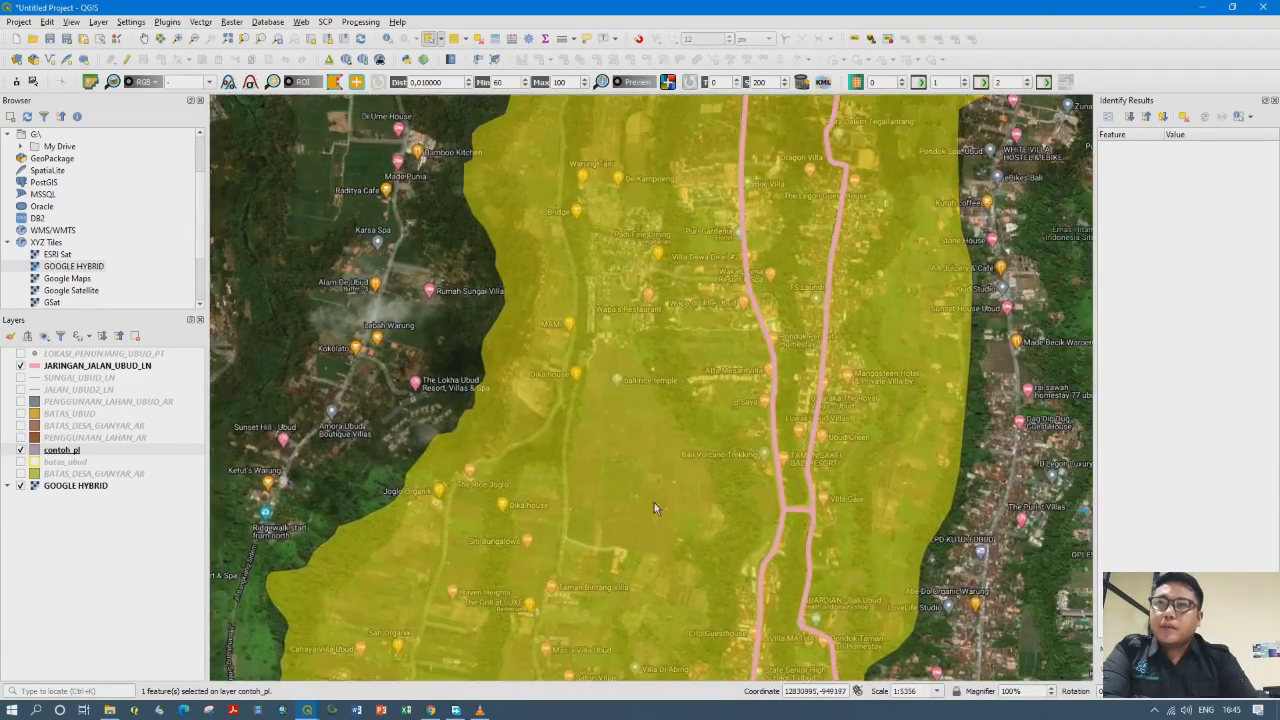
drag(772, 328, 698, 556)
drag(698, 312, 698, 575)
drag(702, 362, 669, 562)
drag(738, 443, 610, 583)
drag(722, 412, 605, 610)
drag(756, 371, 666, 528)
scroll(563, 378, up, 1)
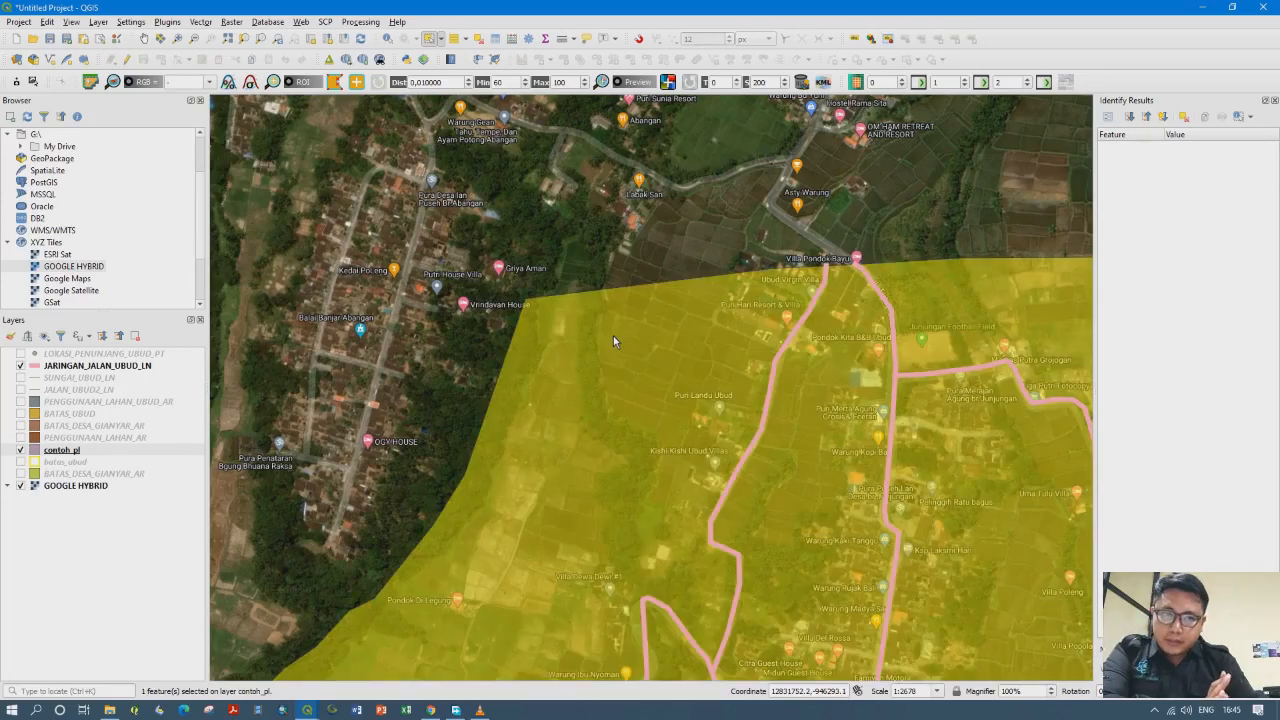
Clear the contoh_pl polygon's selection and select the polygon again
click(608, 265)
click(666, 358)
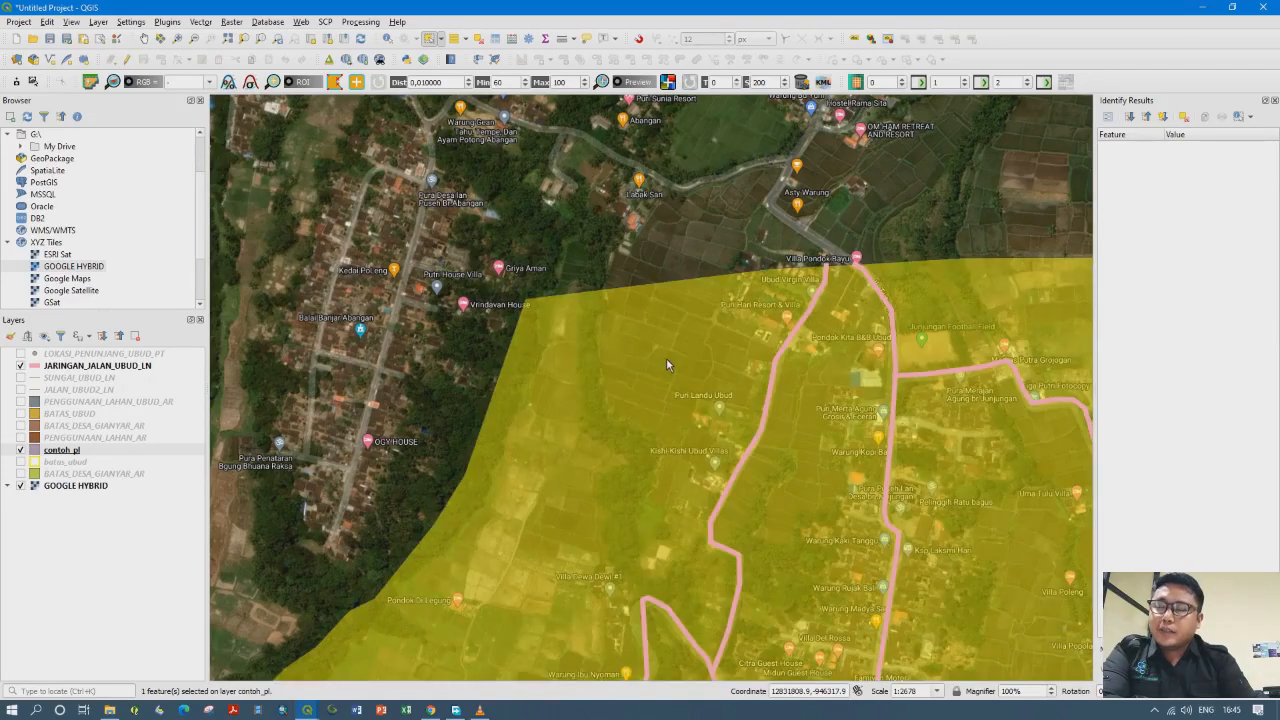
drag(625, 390, 660, 307)
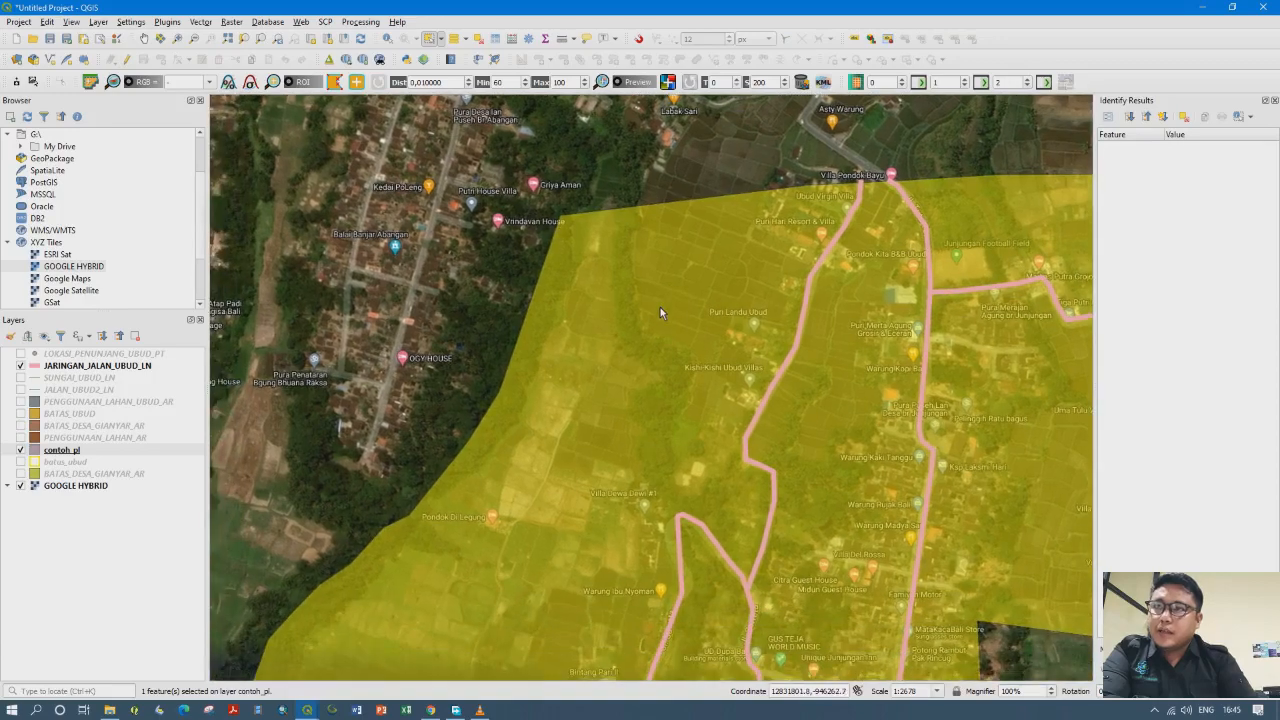
click(411, 258)
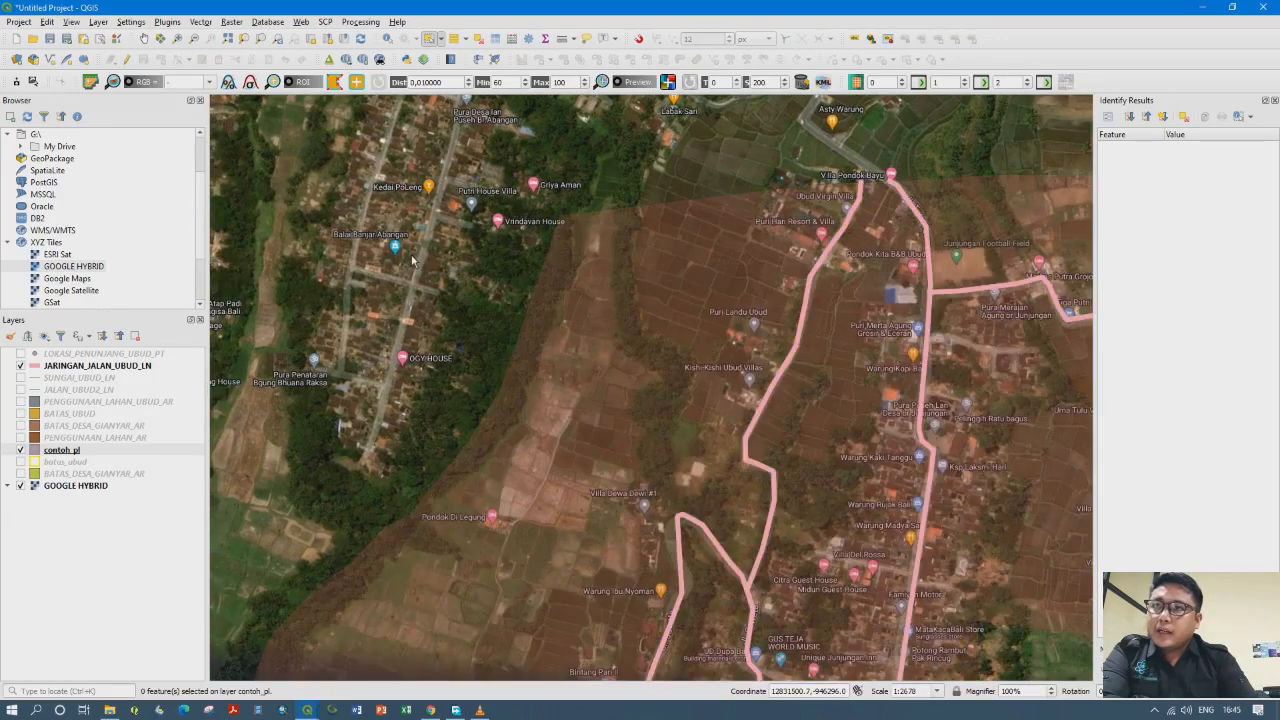
click(653, 362)
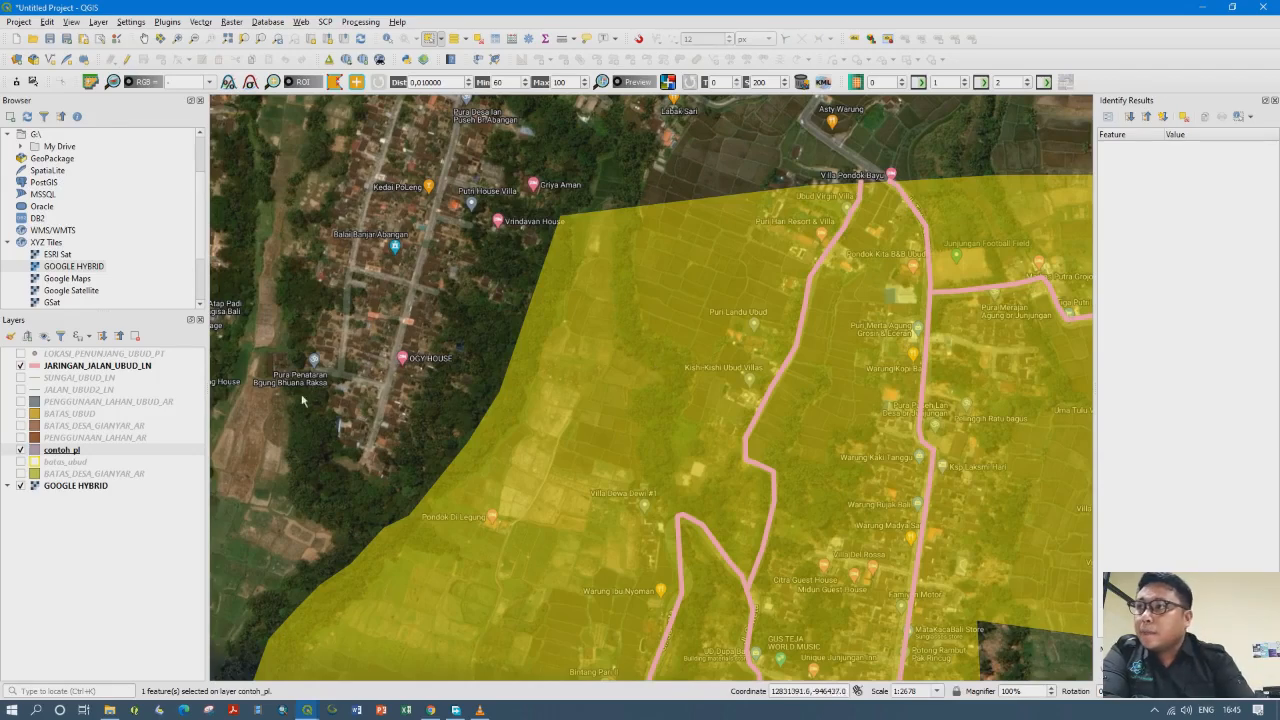
Enable editing on the contoh_pl layer and check that the Advanced Digitizing Toolbar is enabled
click(103, 455)
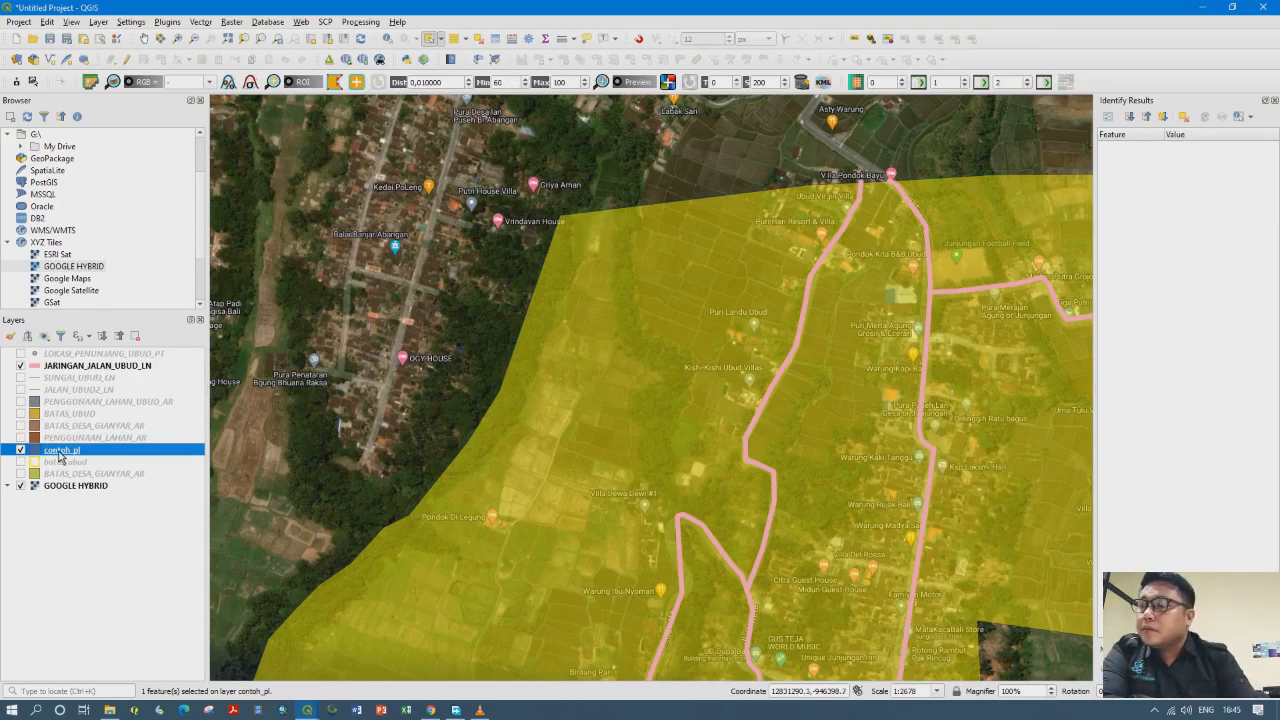
click(125, 61)
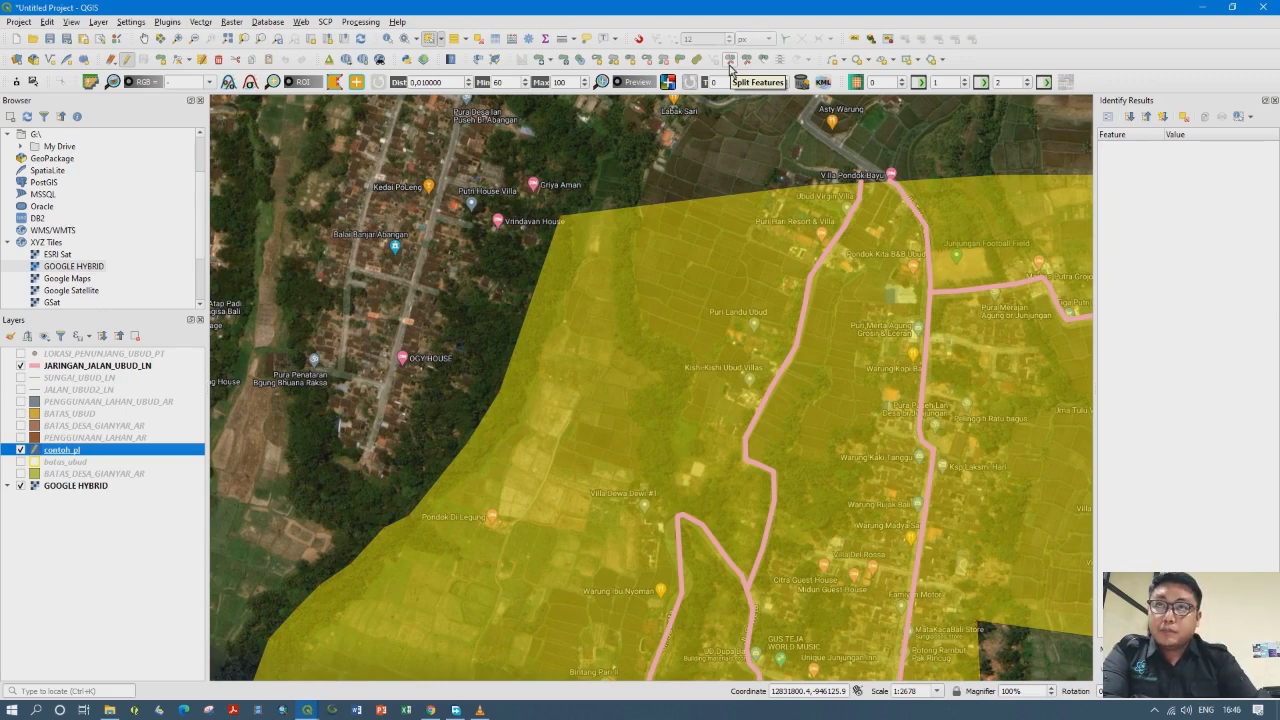
right_click(967, 66)
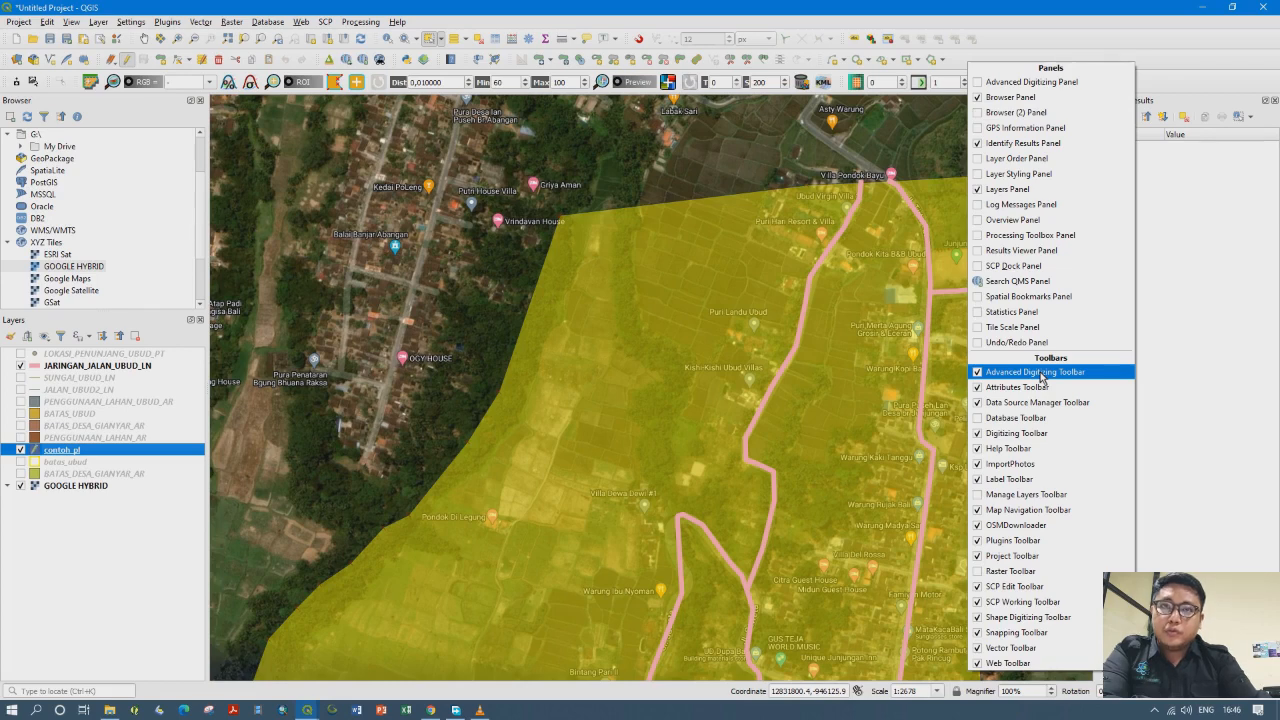
Split the contoh_pl polygon with Split Features along the edge of the fields, separating the wooded strip on its northwest boundary past Pondok Di Legung
click(732, 62)
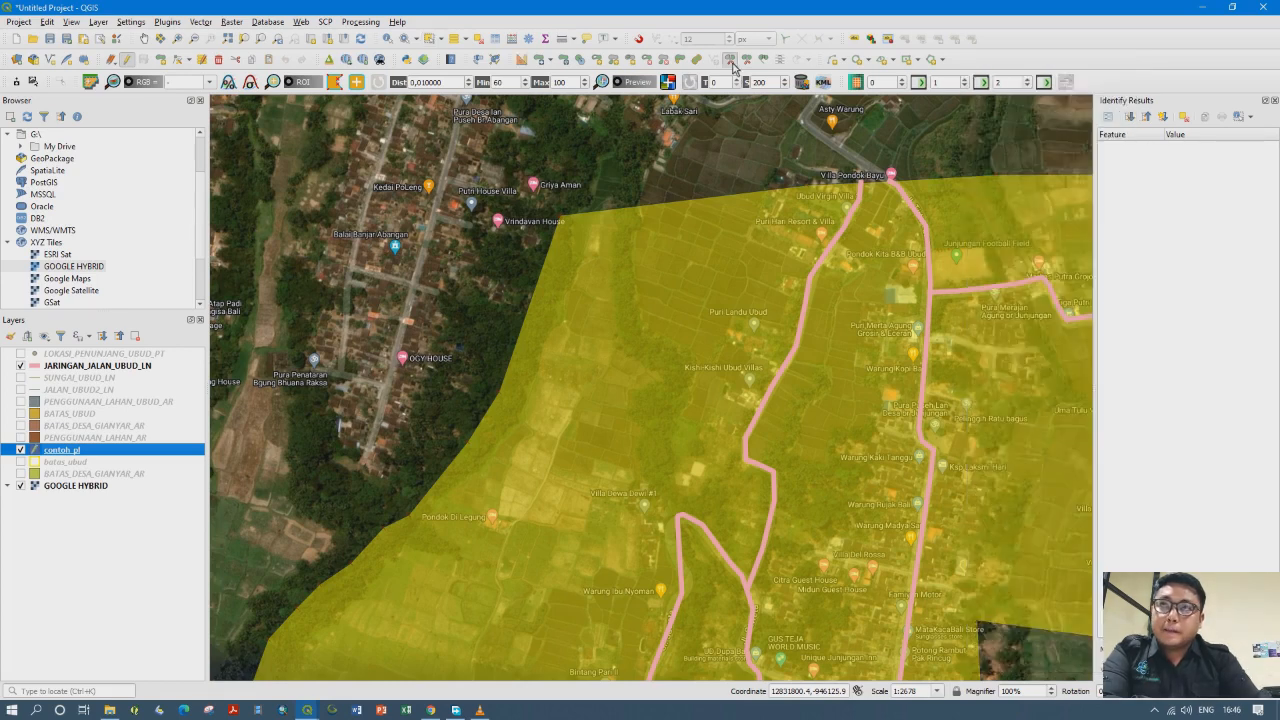
click(596, 202)
click(572, 279)
drag(572, 279, 683, 195)
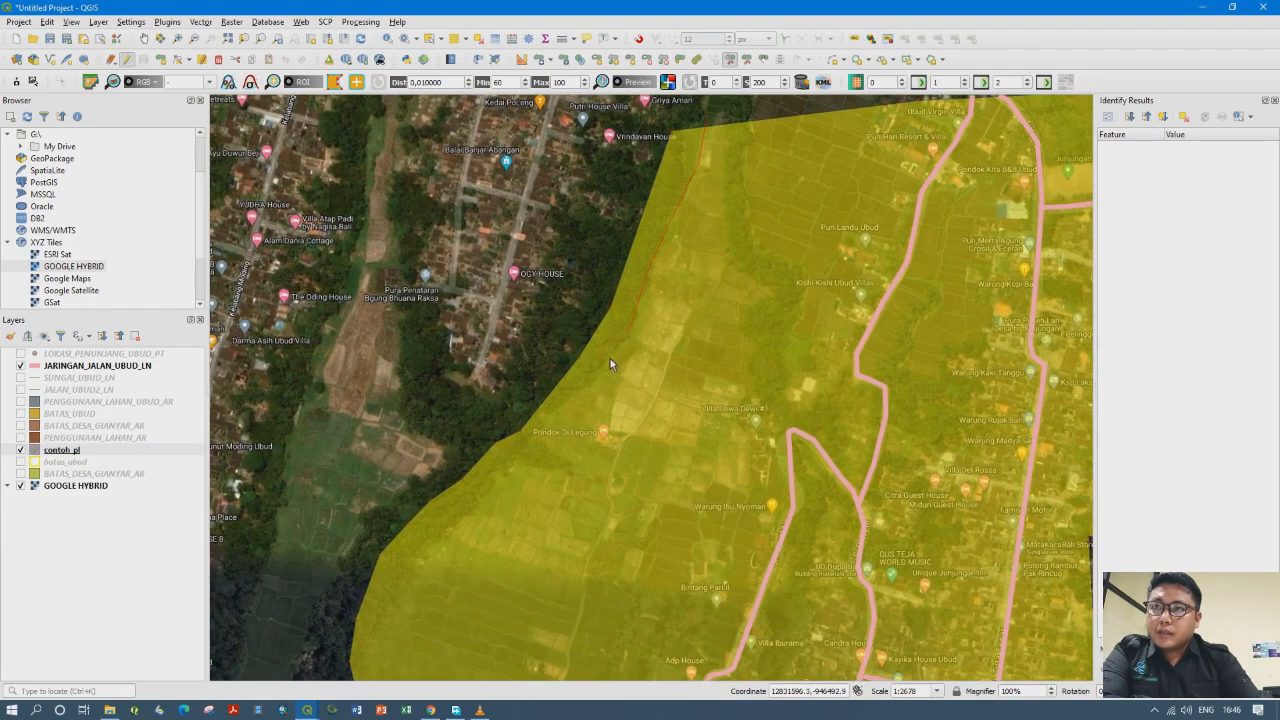
drag(606, 362, 677, 241)
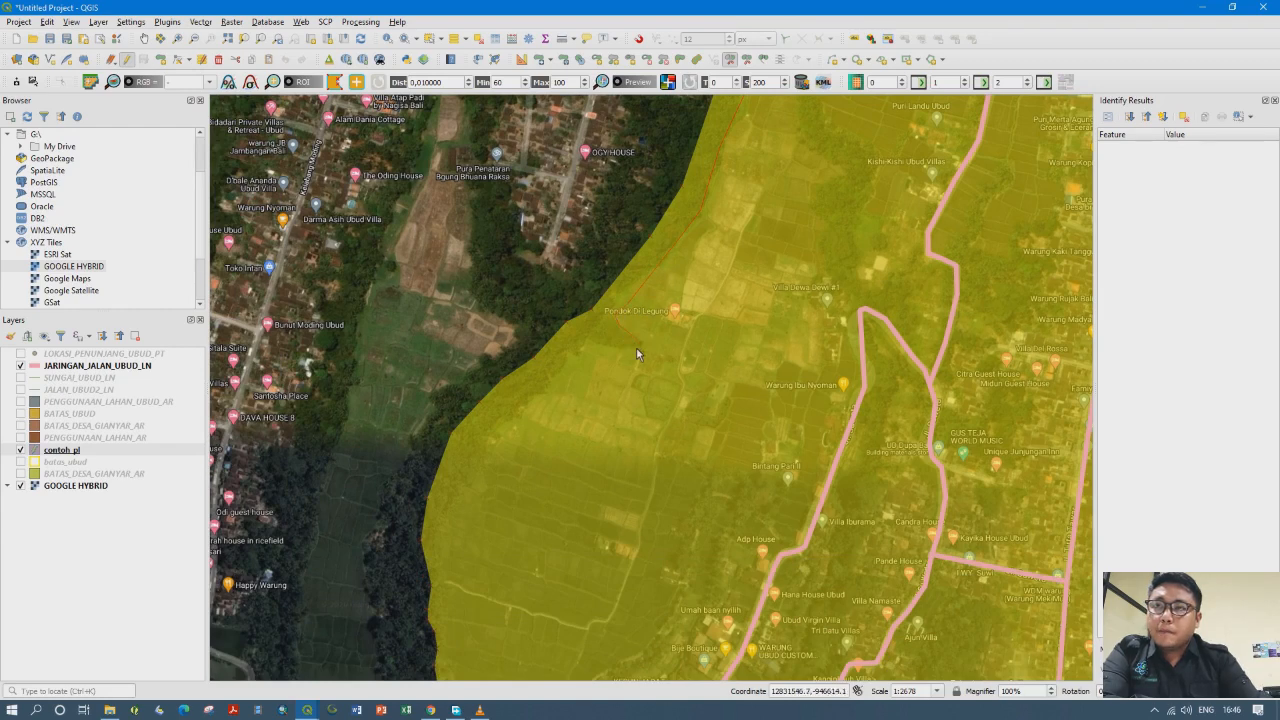
drag(596, 344, 630, 276)
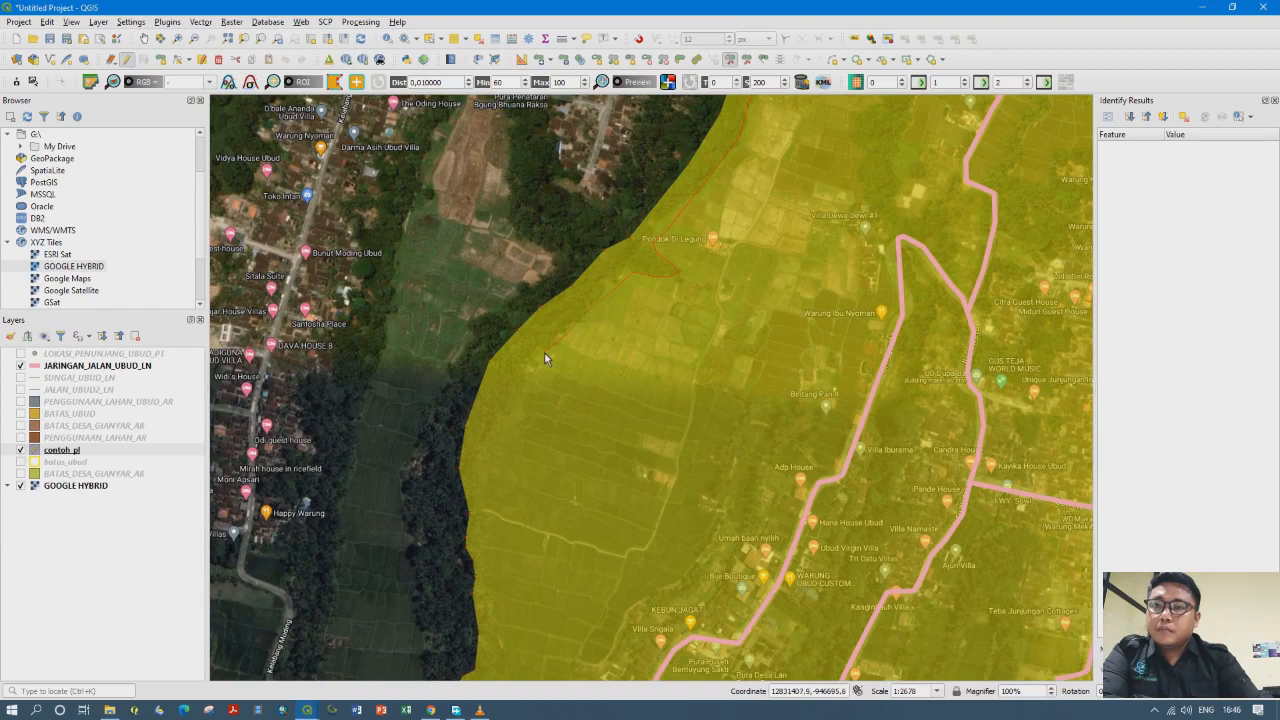
drag(545, 358, 568, 292)
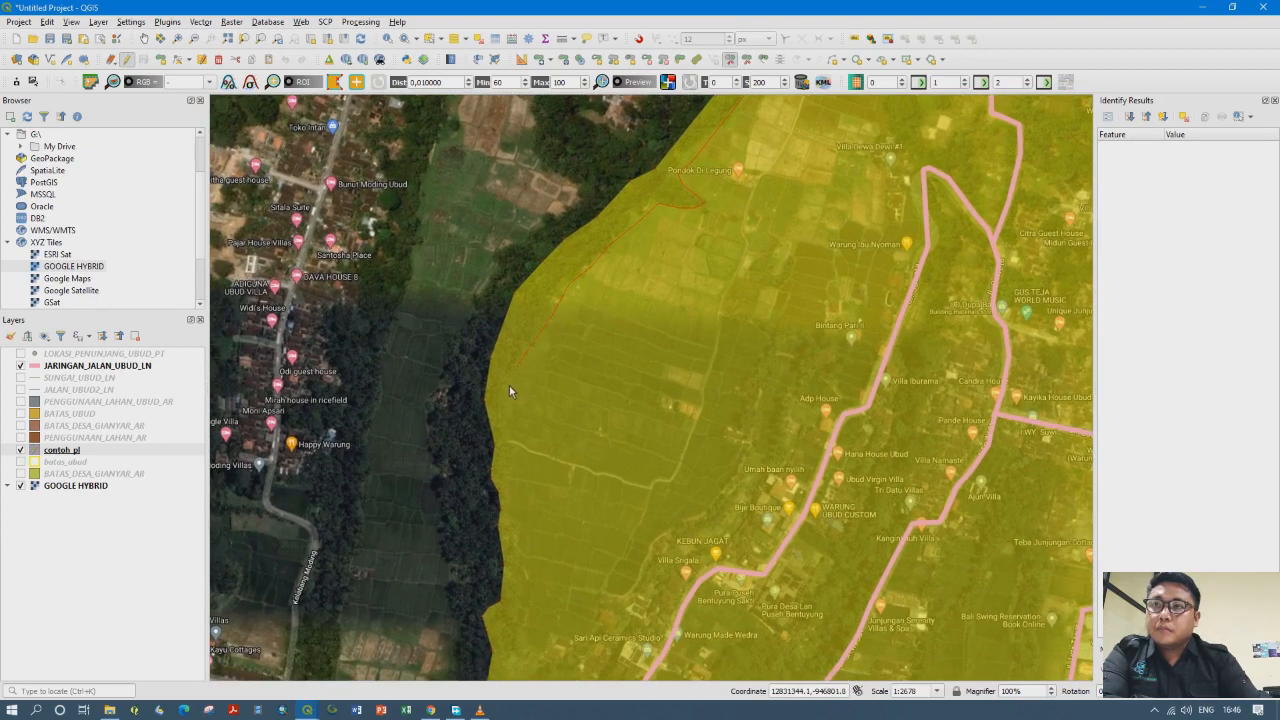
right_click(474, 446)
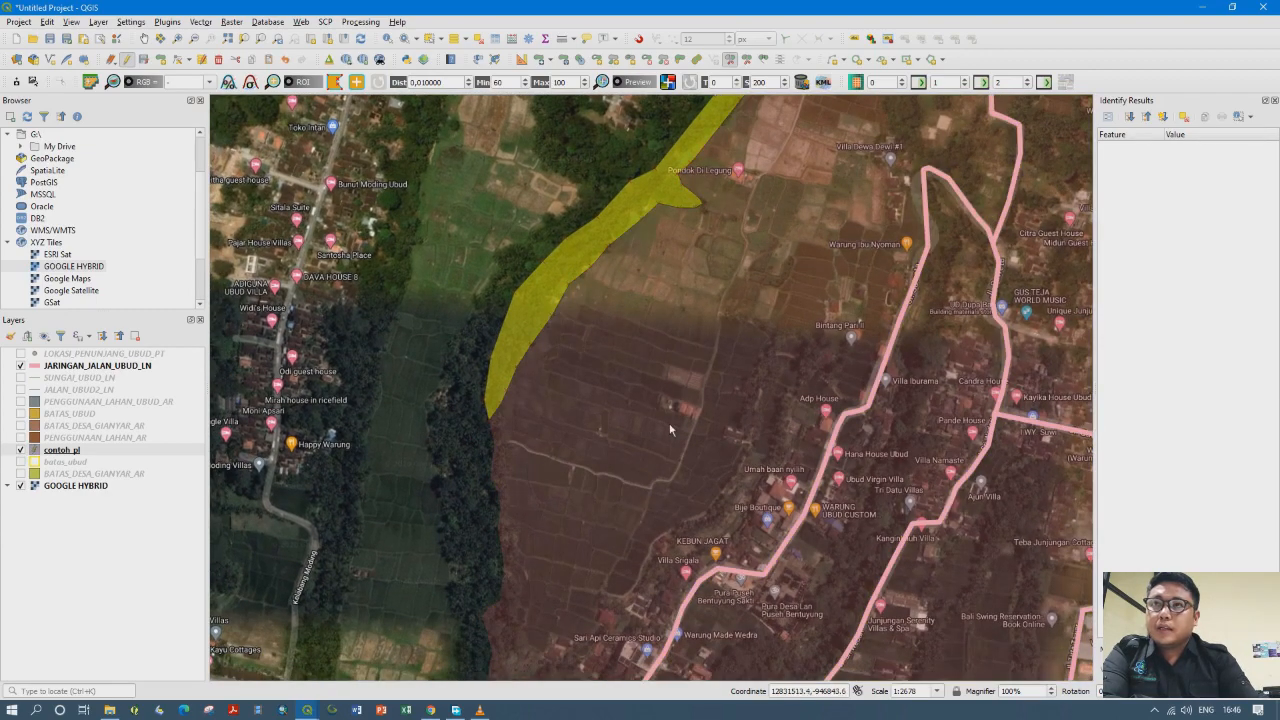
Select the large contoh_pl polygon east of the wooded strip near Vrindavan House and Pondok Di Legung
drag(670, 430, 574, 533)
drag(516, 406, 480, 540)
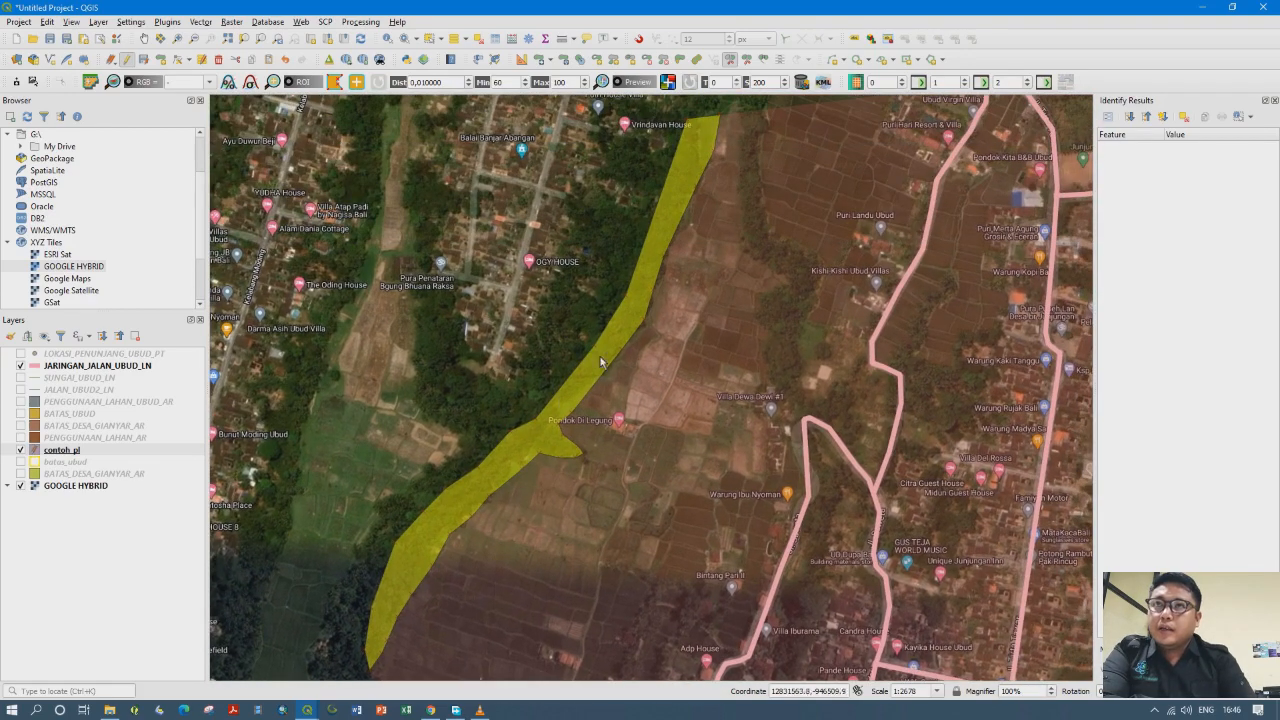
drag(600, 356, 532, 424)
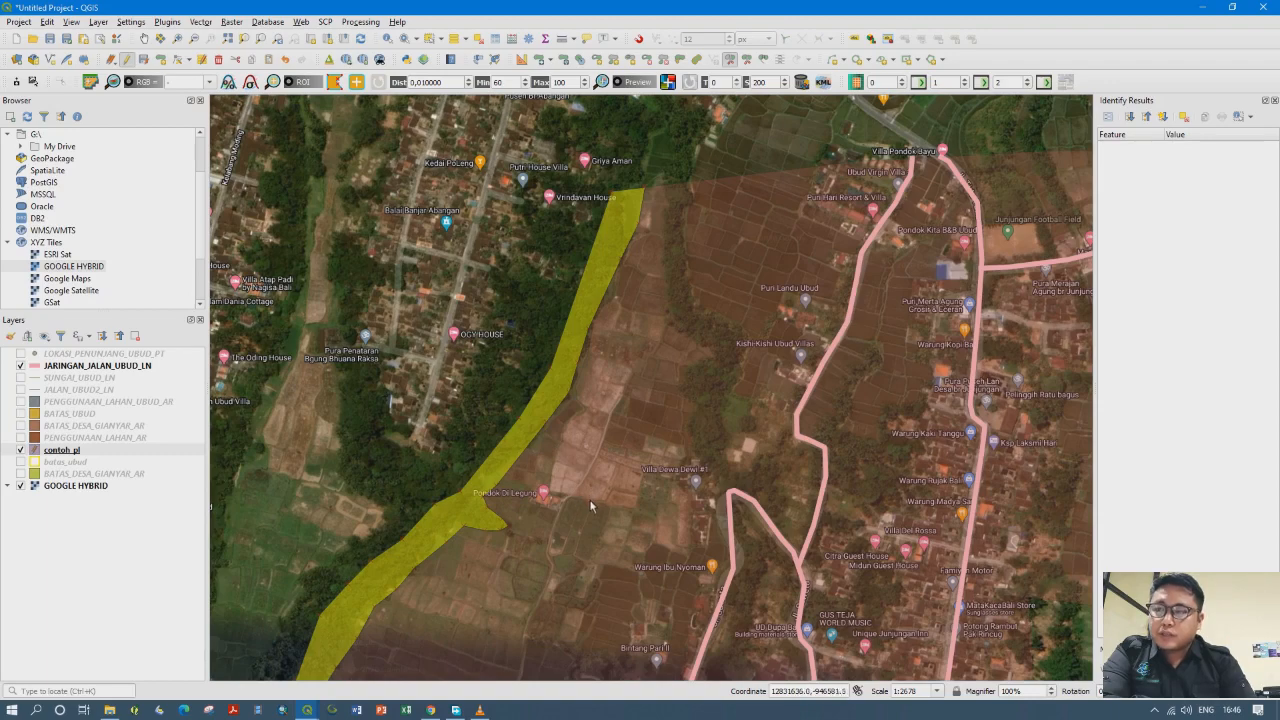
click(429, 38)
click(662, 357)
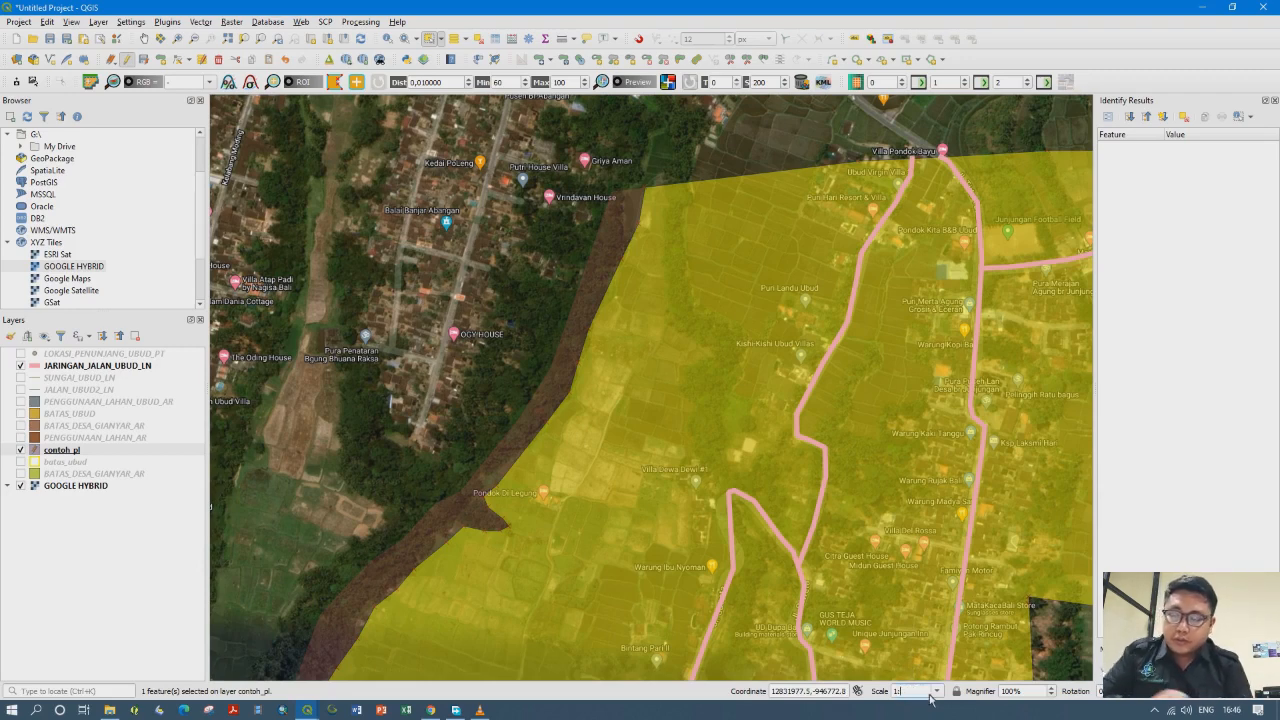
Set the map scale to 1:5000 and examine the polygon's northeastern fields around Markas Putra Grojogan and Jl. Raya Petulu for a dividing boundary
text(000)
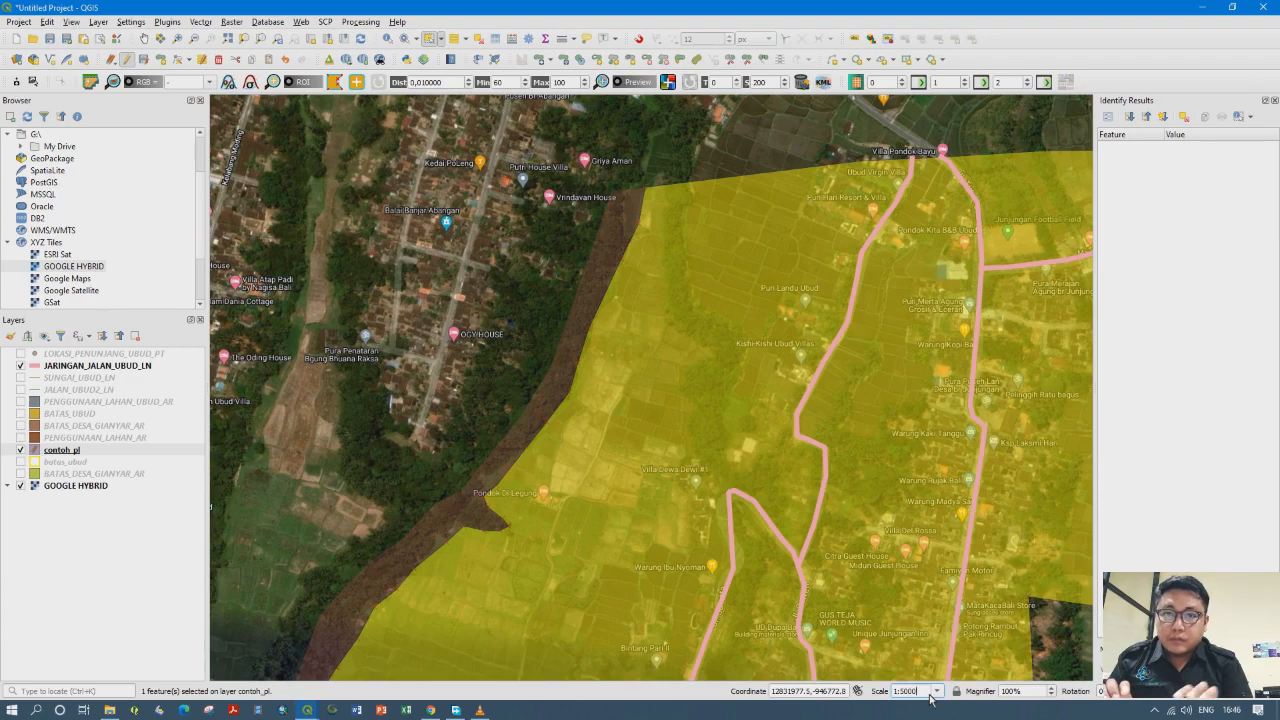
key(Return)
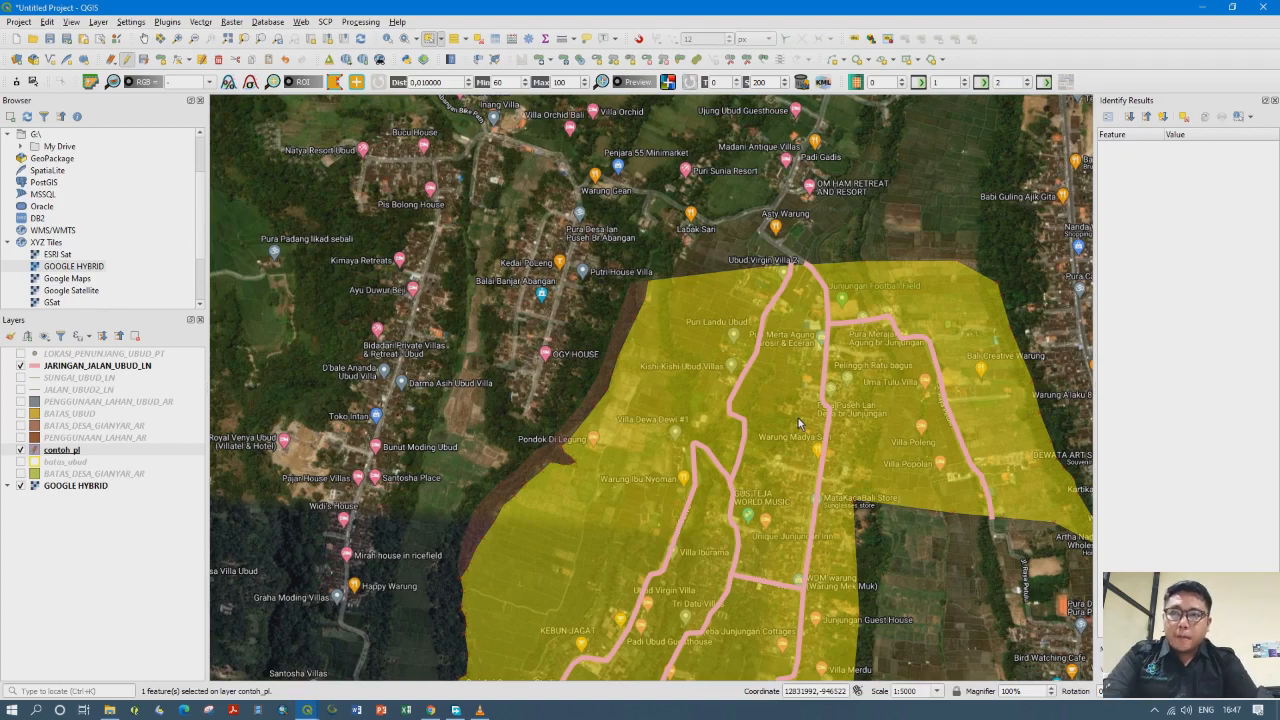
drag(868, 478, 767, 615)
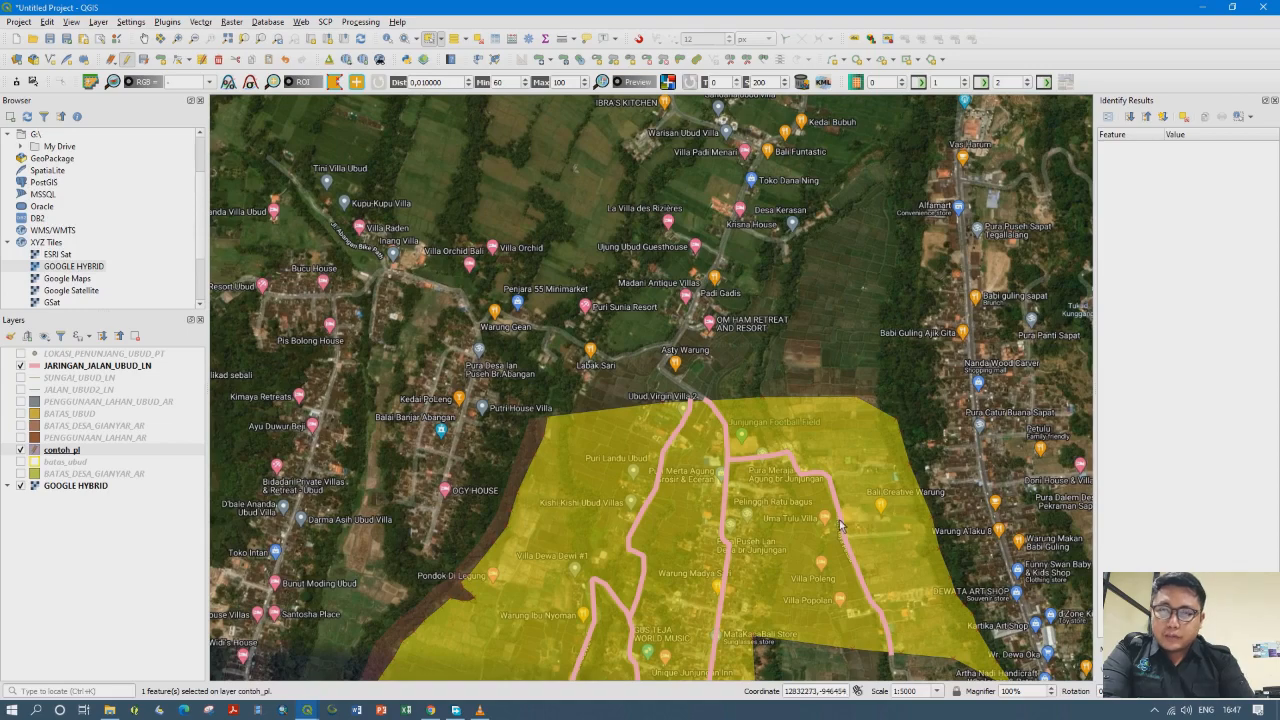
scroll(838, 533, up, 2)
scroll(838, 533, down, 2)
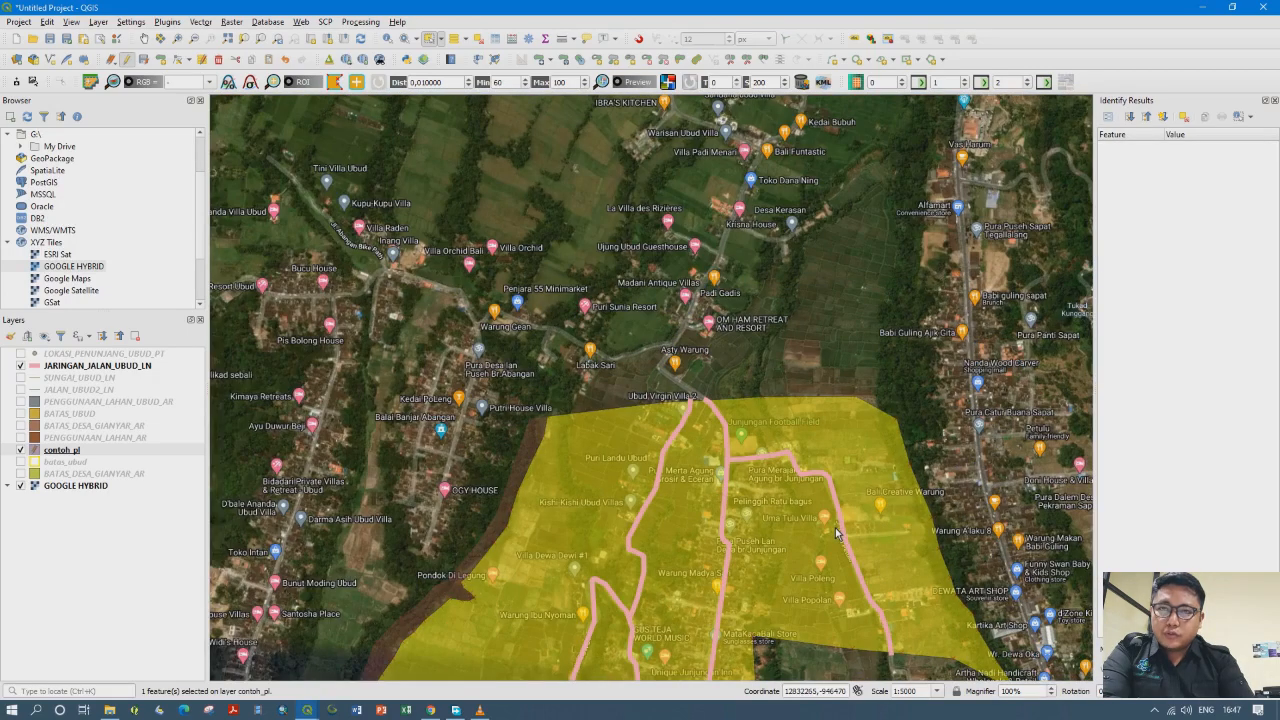
scroll(838, 533, up, 1)
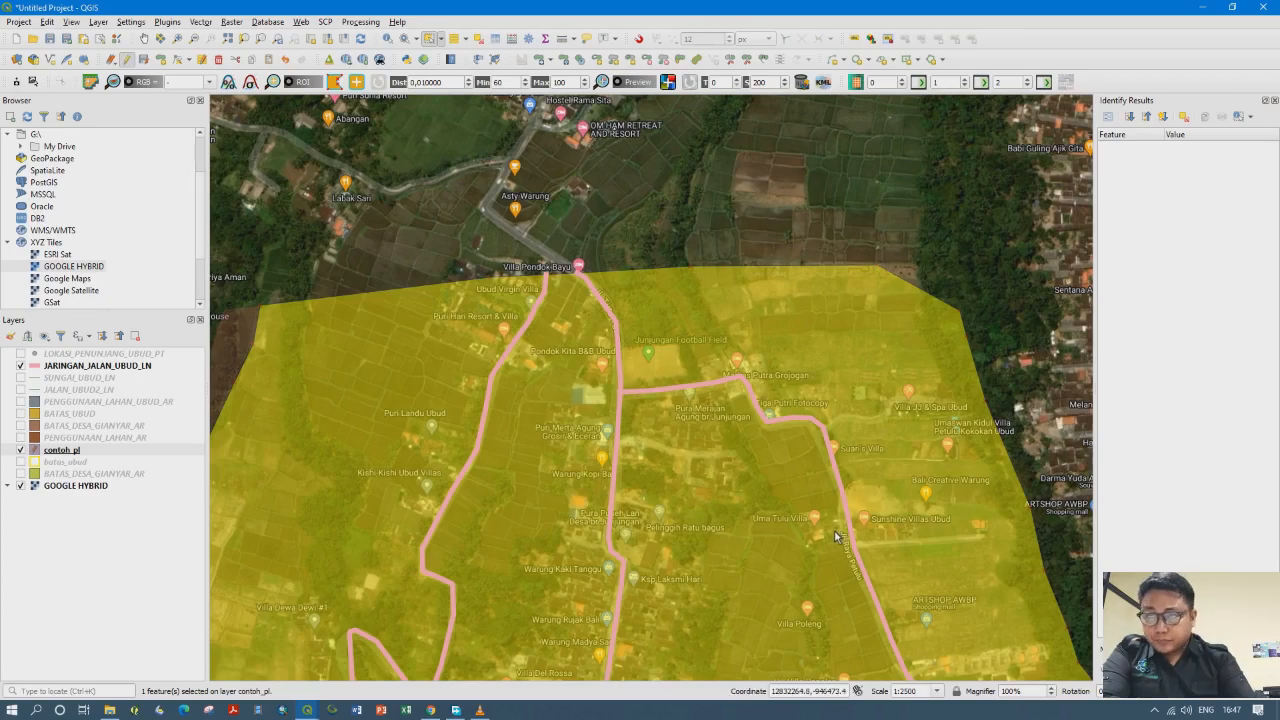
drag(837, 567, 821, 514)
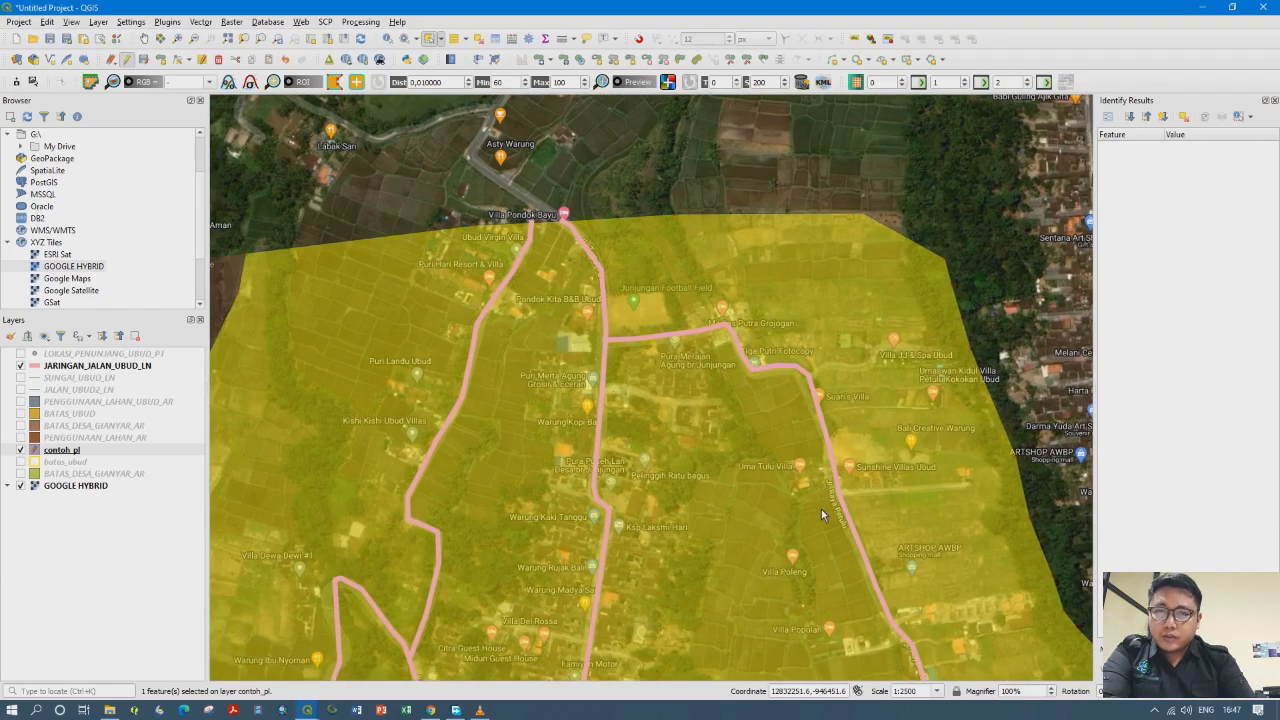
drag(870, 560, 743, 423)
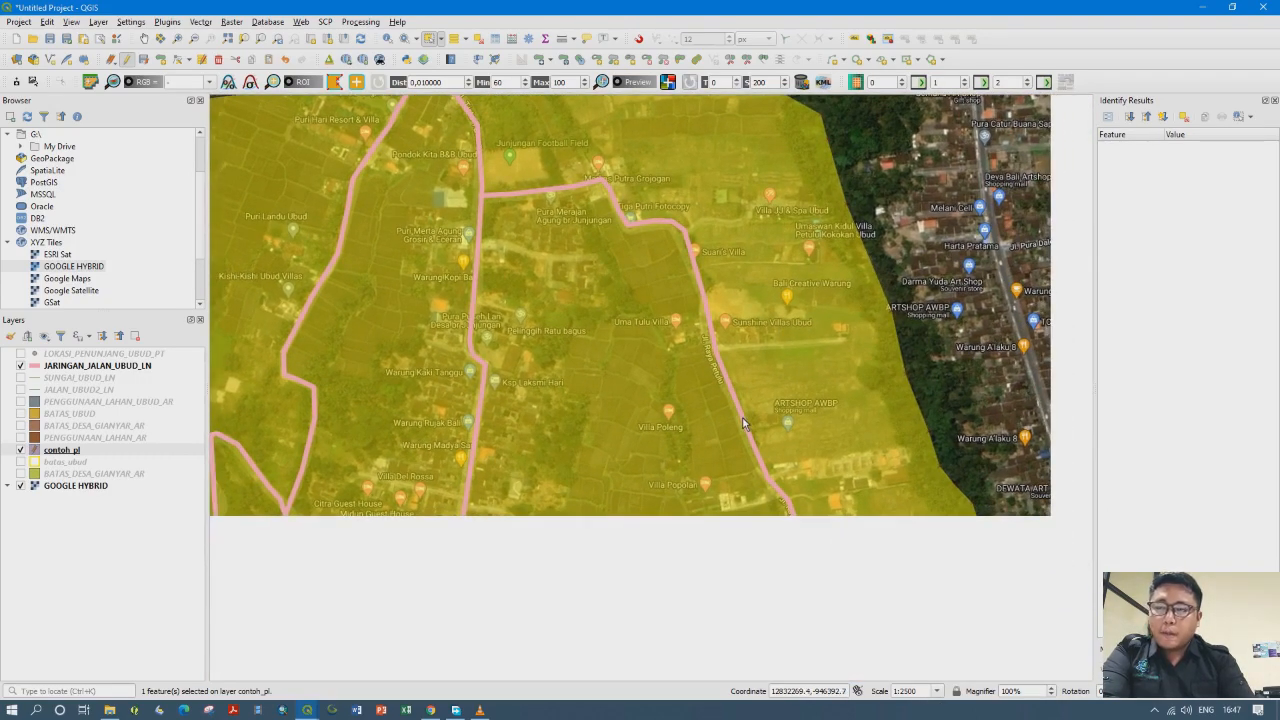
drag(781, 542, 779, 391)
drag(783, 466, 768, 615)
drag(771, 328, 762, 532)
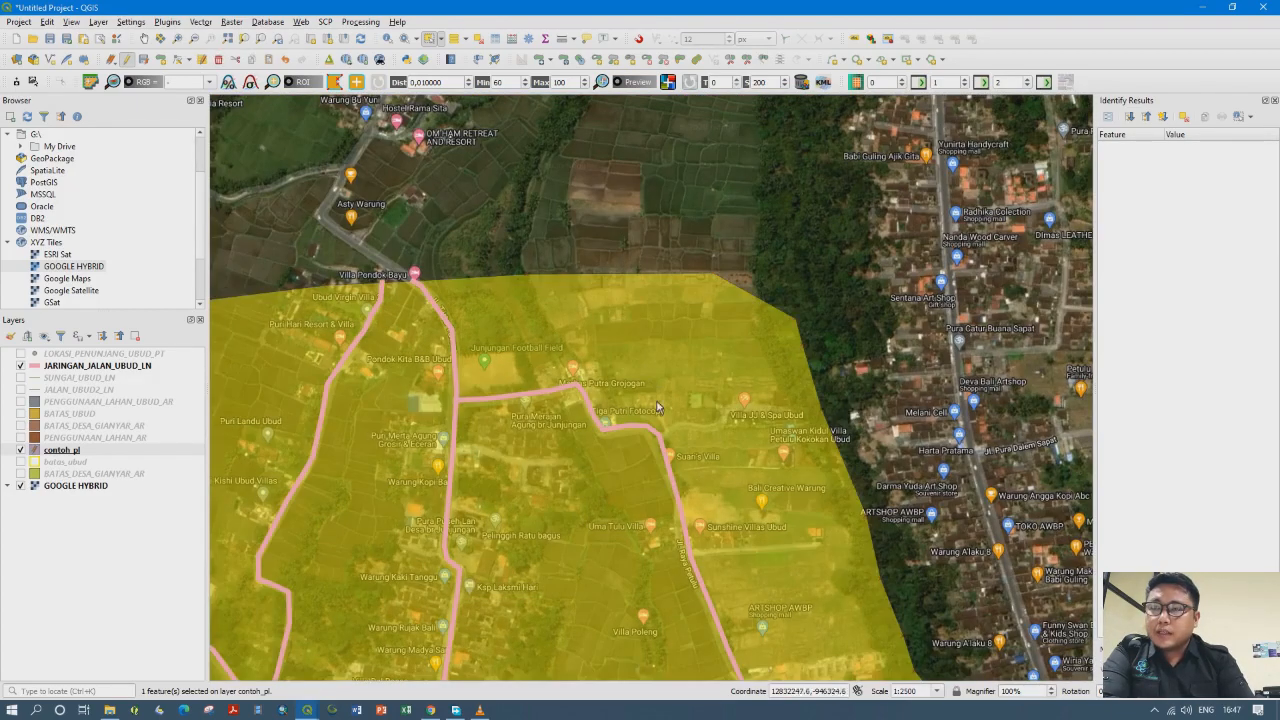
drag(681, 474, 685, 353)
drag(768, 490, 763, 420)
Split the selected polygon from its northern edge past Markas Putra Grojogan and west of Villa Poleng to its southern edge, along the settlement and field boundary
drag(668, 308, 655, 539)
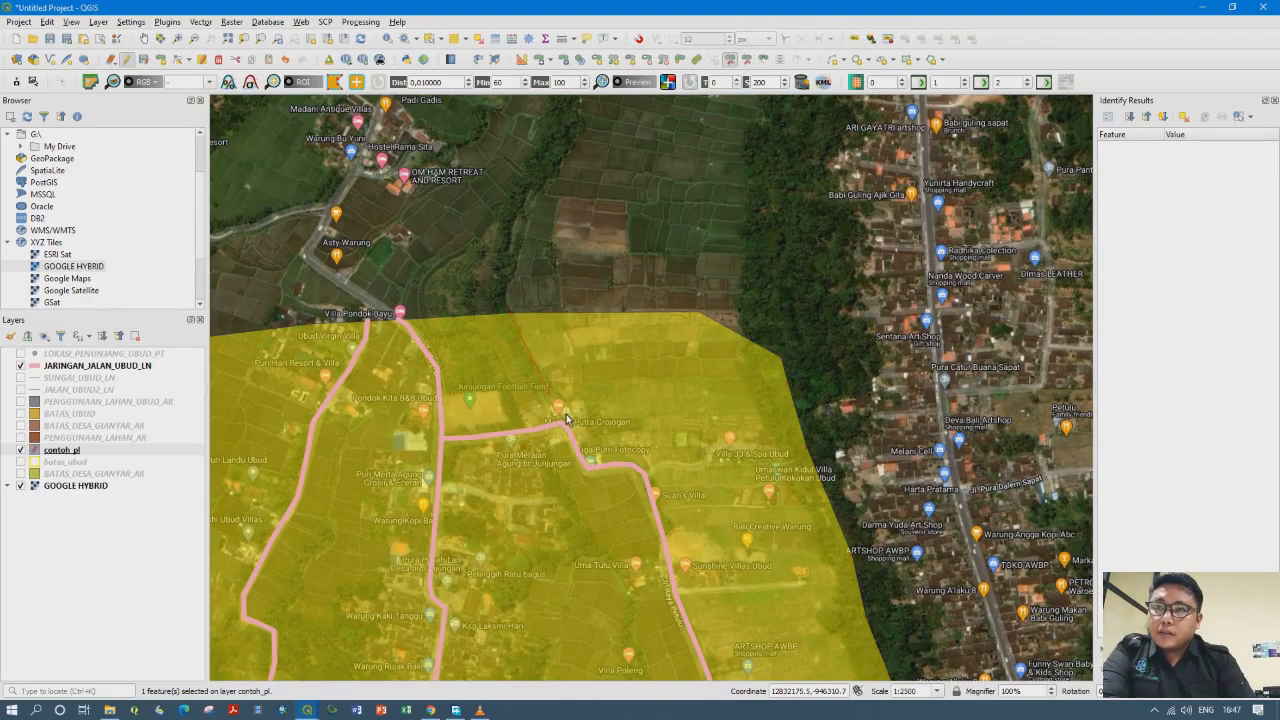
drag(565, 419, 566, 361)
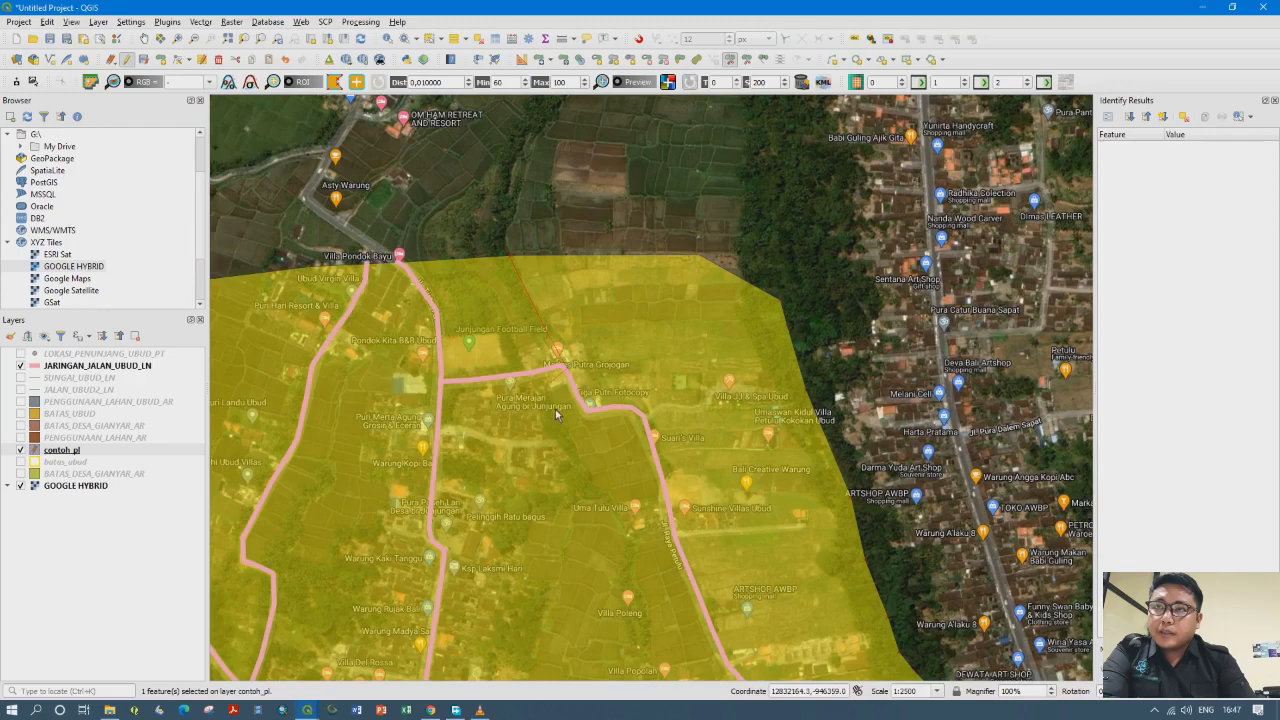
drag(563, 432, 564, 392)
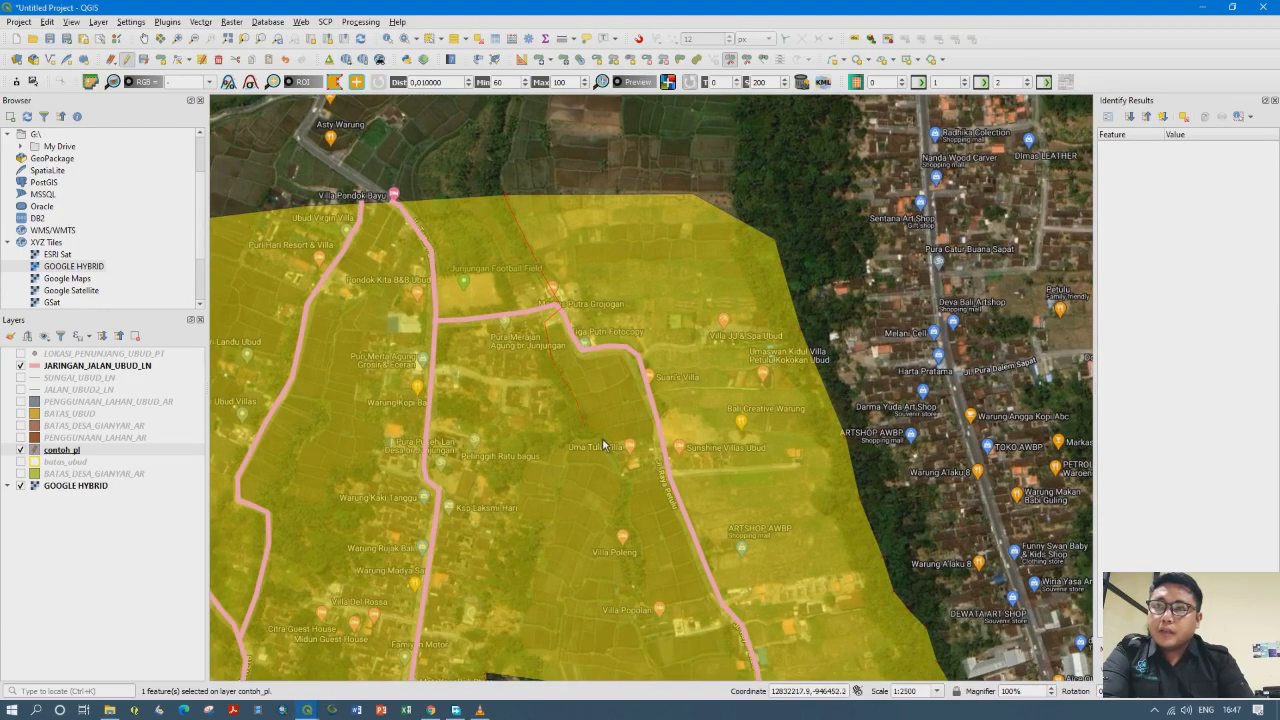
drag(603, 444, 604, 346)
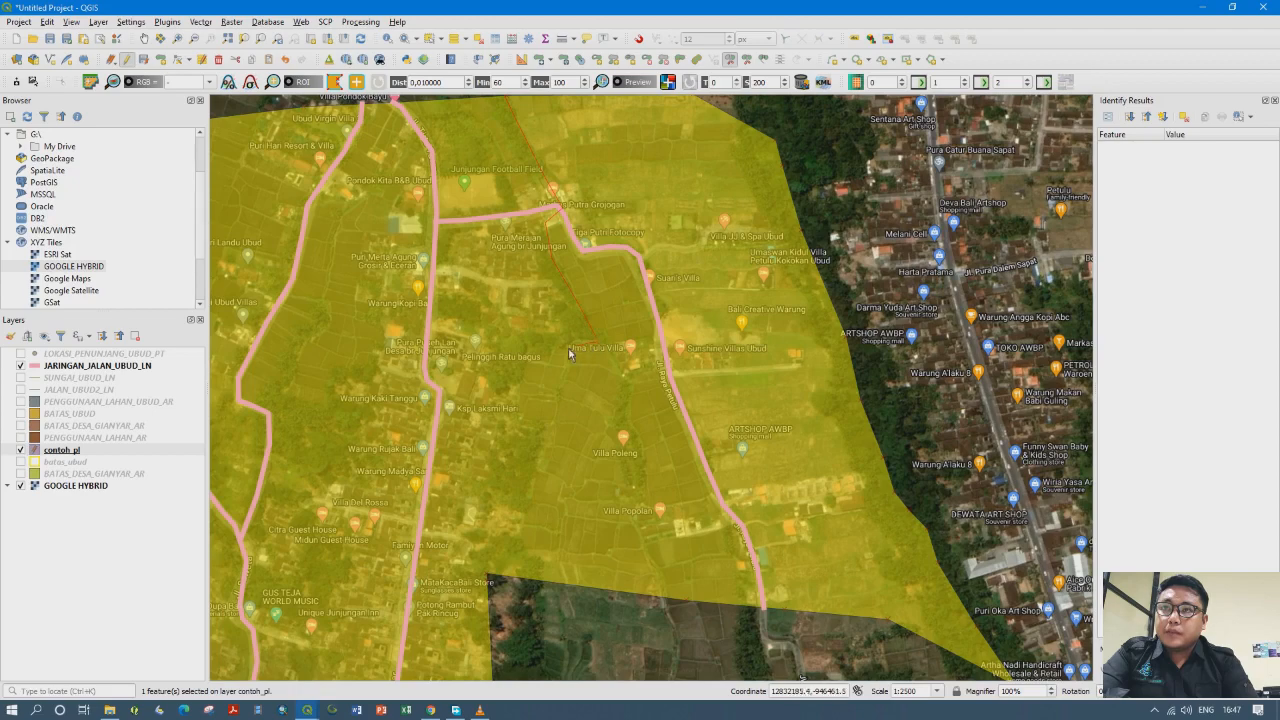
drag(510, 404, 506, 346)
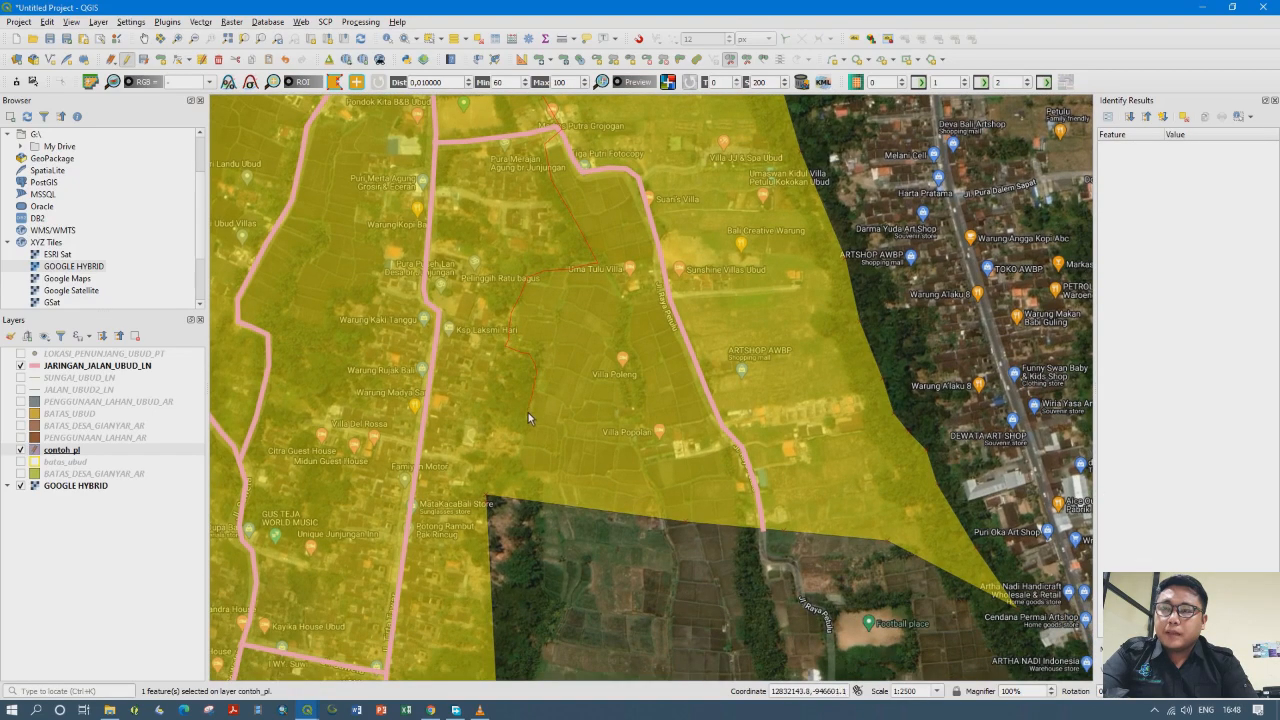
drag(528, 418, 523, 348)
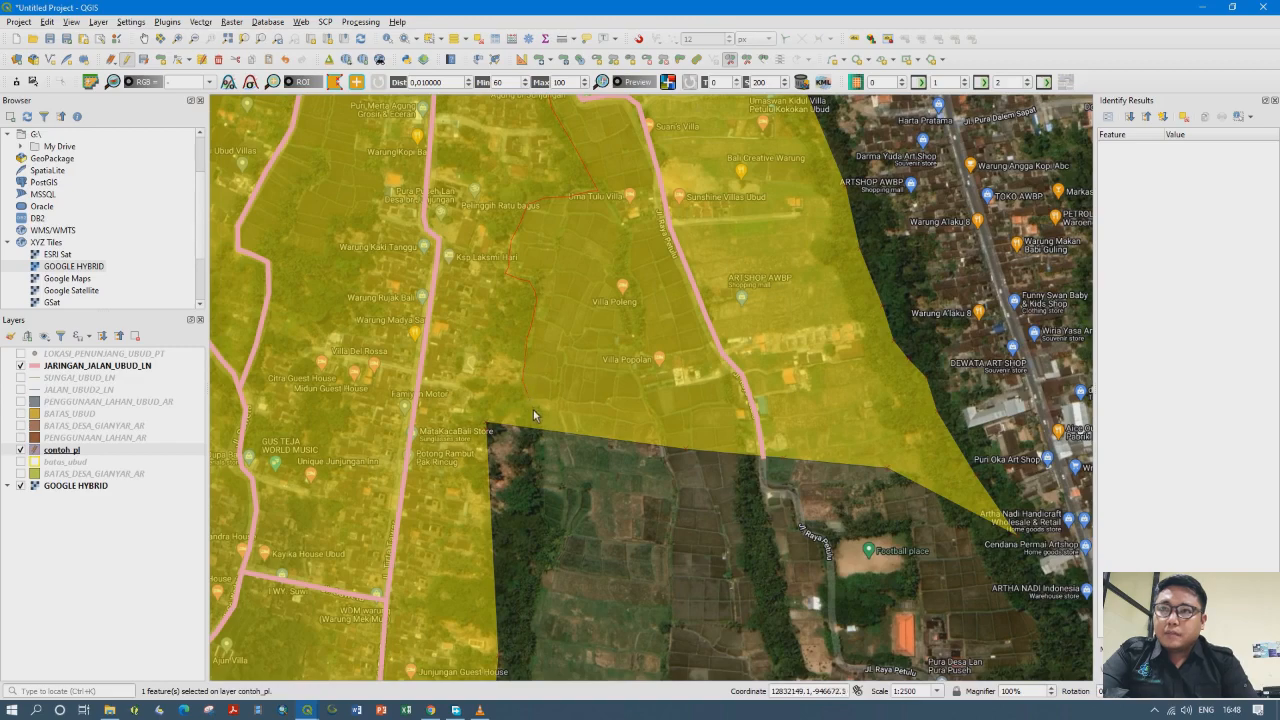
drag(533, 410, 533, 288)
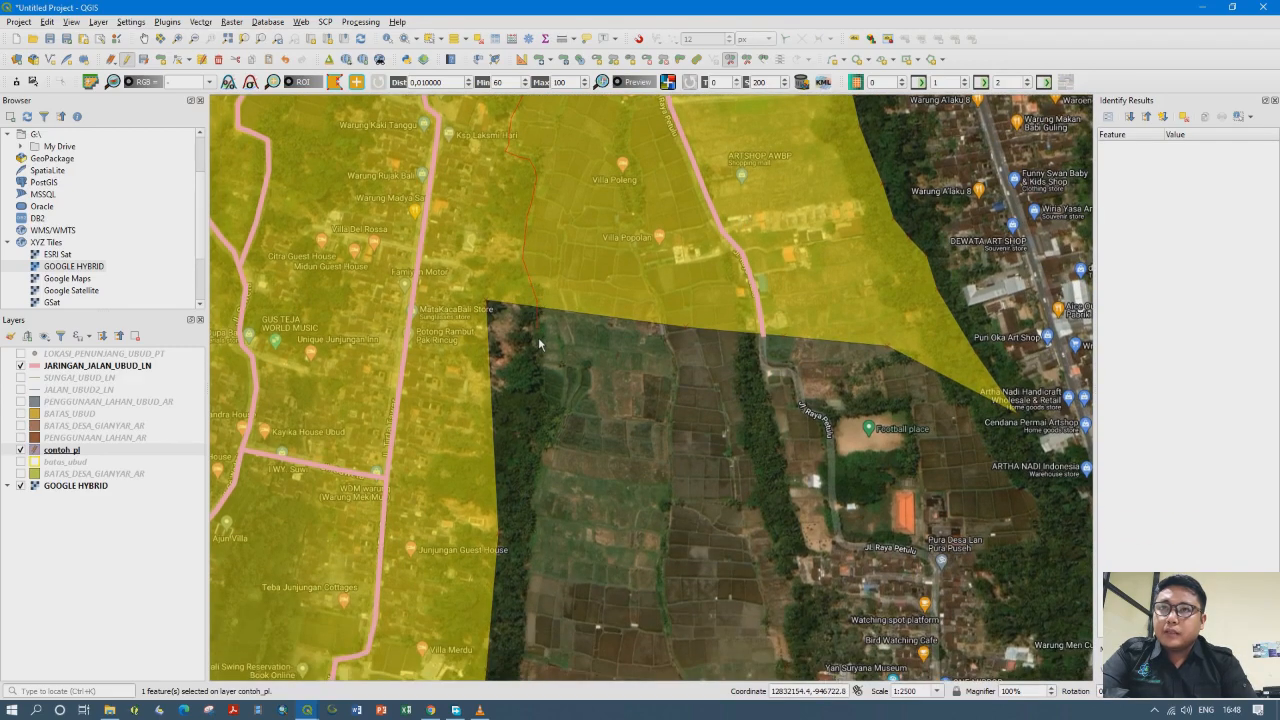
drag(576, 398, 590, 625)
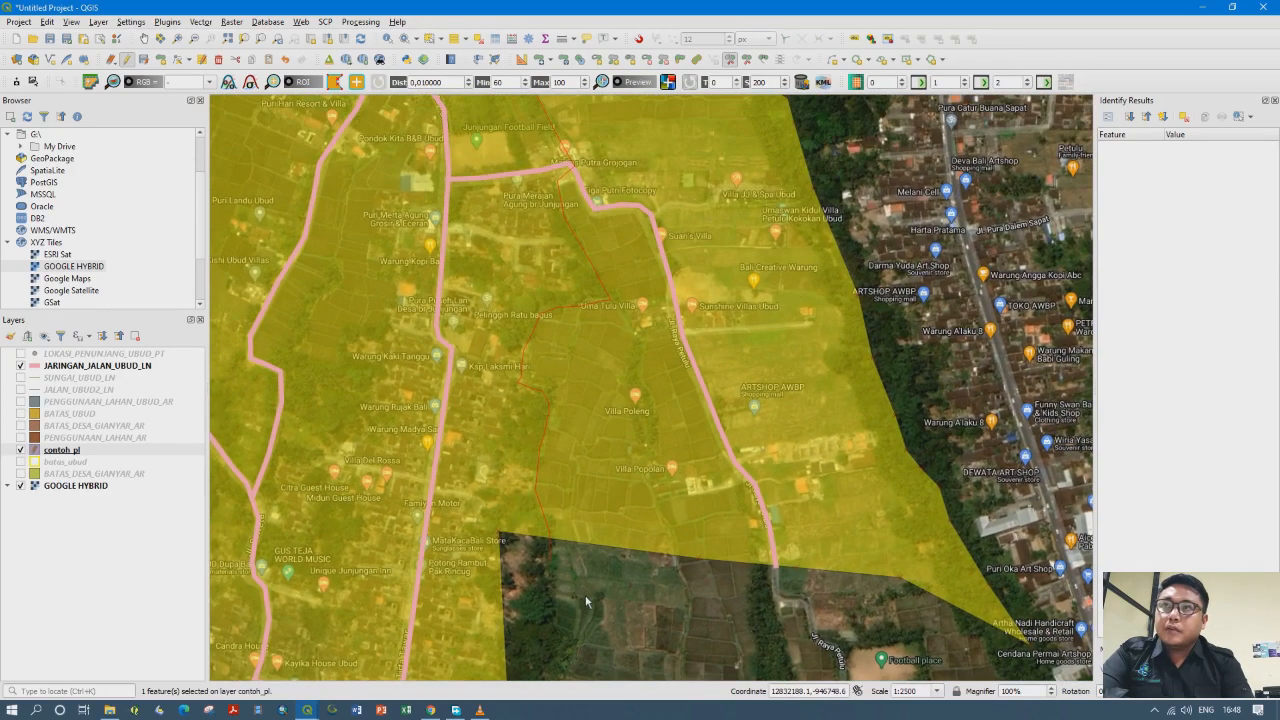
scroll(587, 600, down, 1)
scroll(587, 603, up, 1)
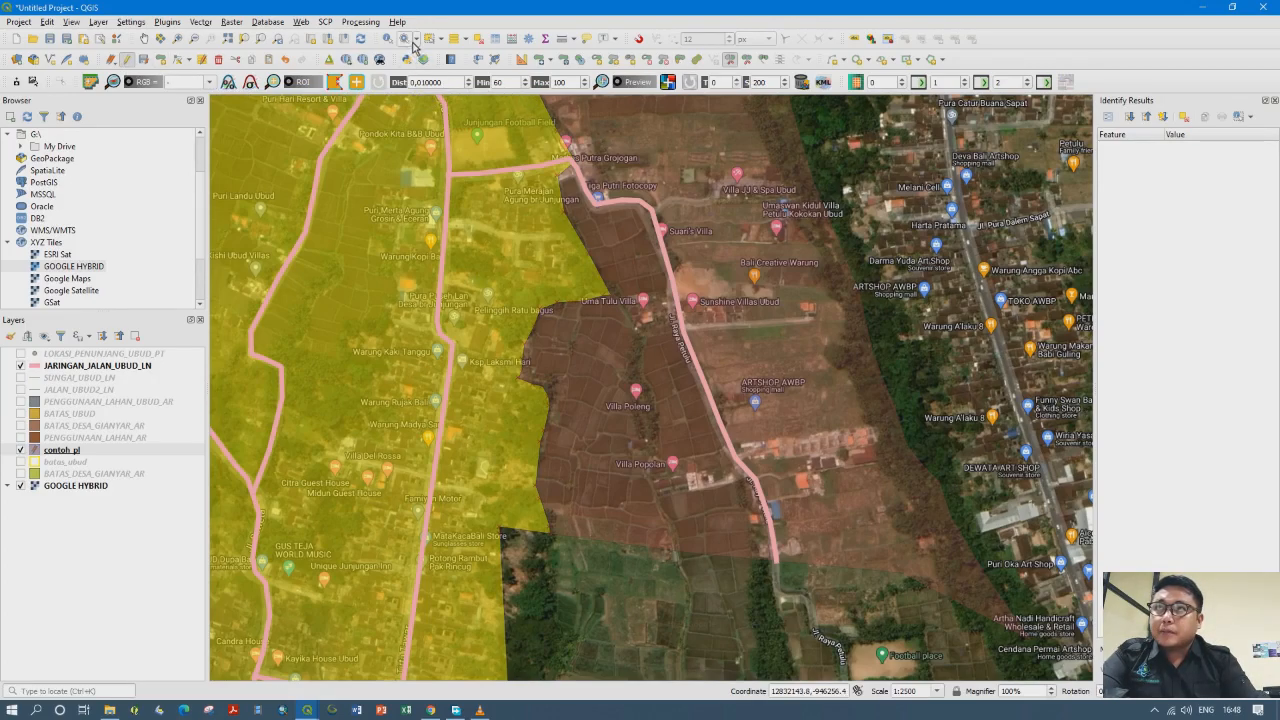
Select the eastern and western contoh_pl pieces in turn to check the new split
click(429, 38)
click(733, 339)
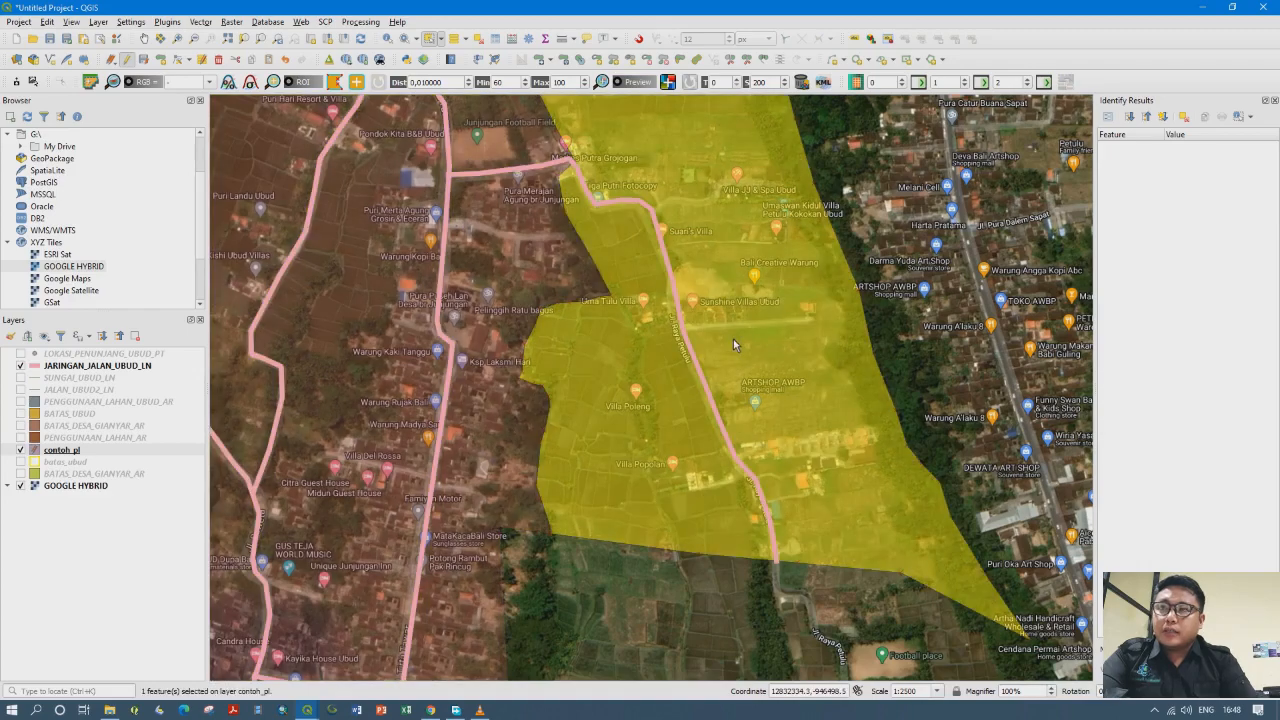
click(508, 398)
click(612, 411)
click(487, 451)
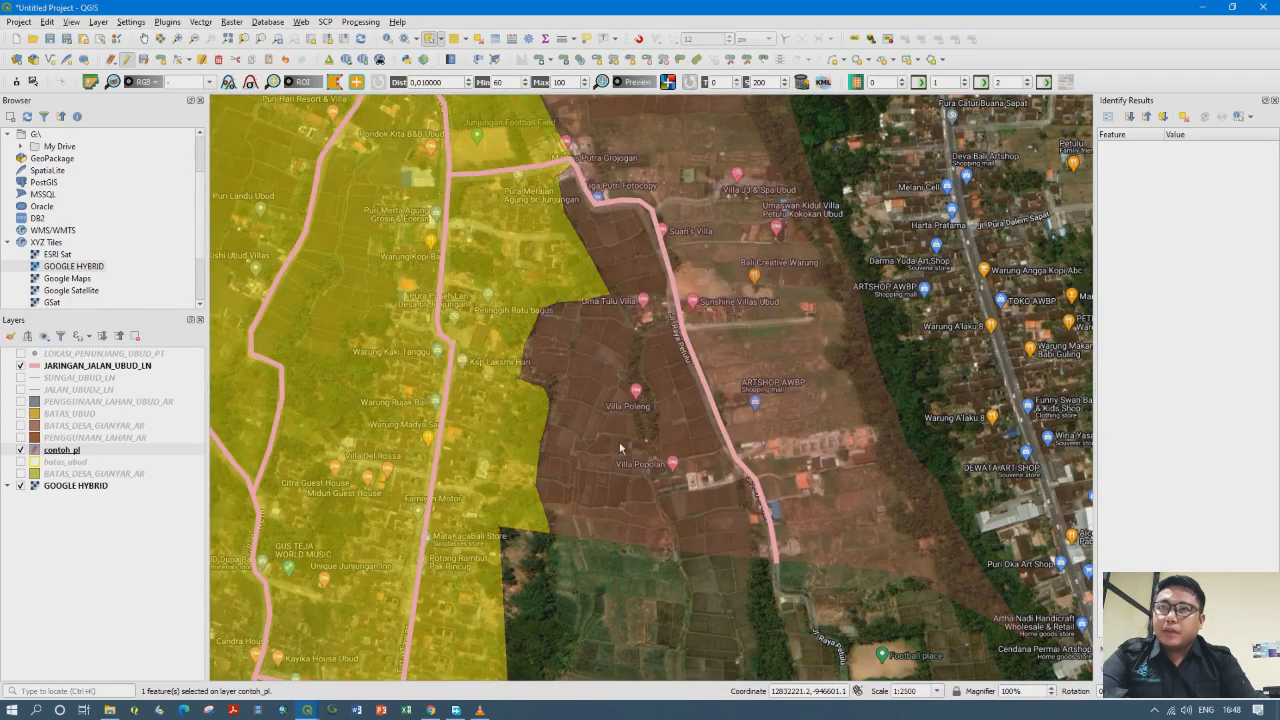
click(620, 450)
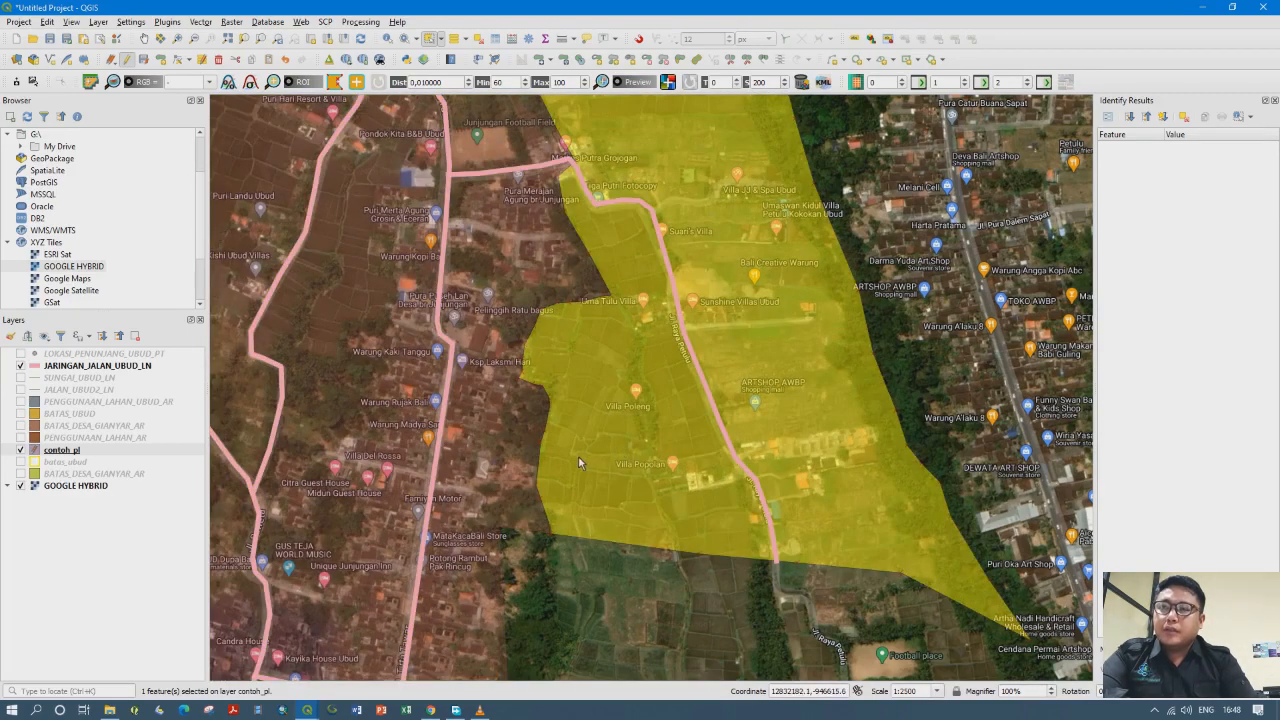
Clear the eastern piece's selection and select the western polygon containing the Junjungan settlement
drag(605, 482, 644, 565)
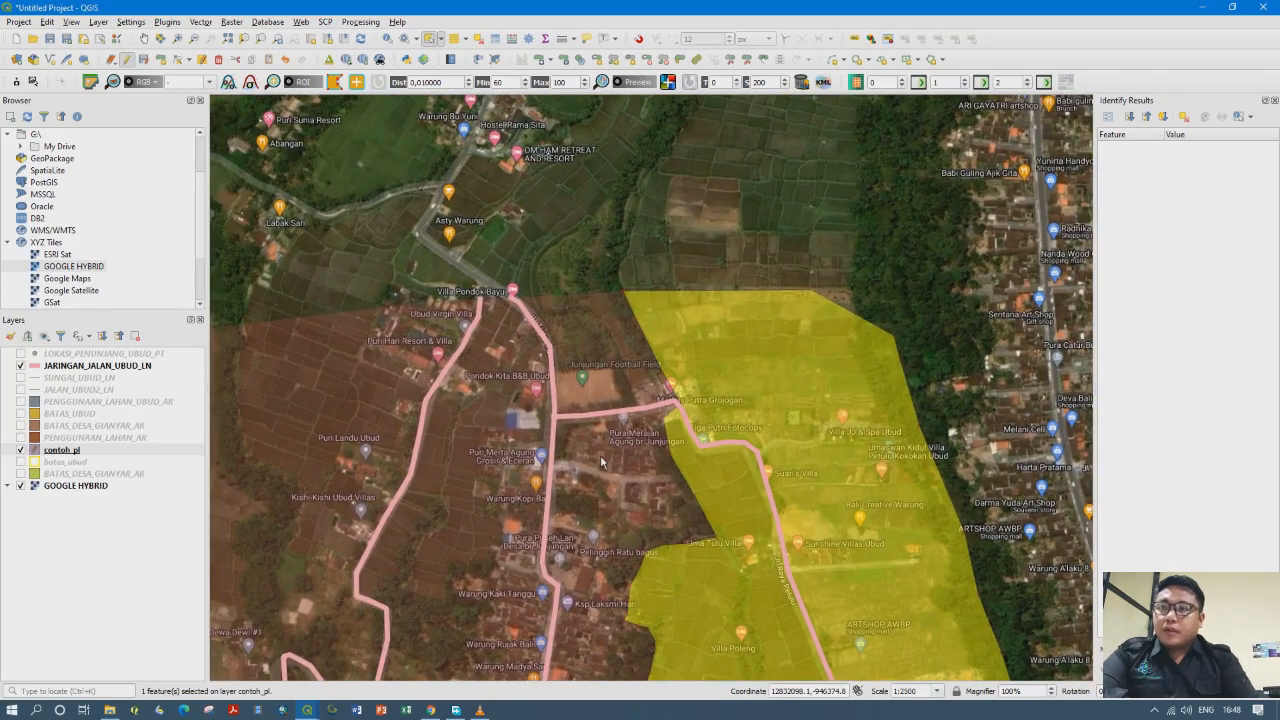
drag(602, 457, 611, 531)
scroll(634, 497, up, 1)
scroll(595, 433, down, 1)
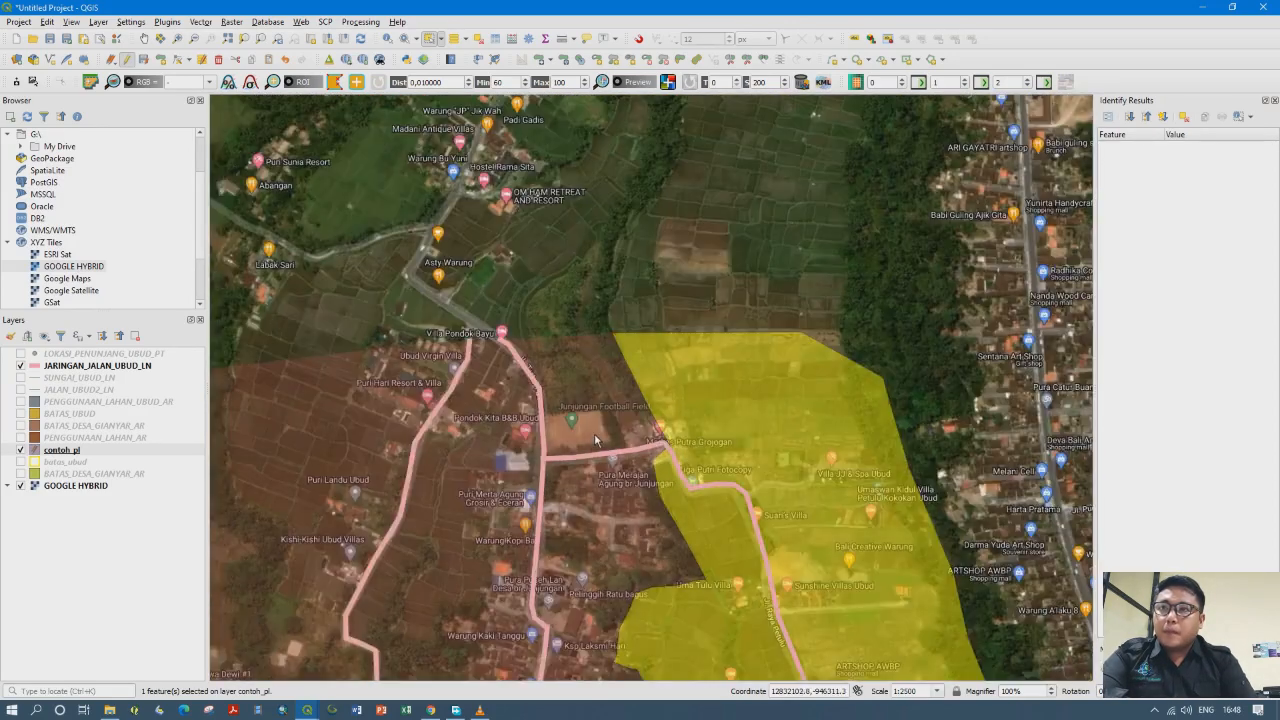
scroll(583, 450, up, 1)
click(584, 203)
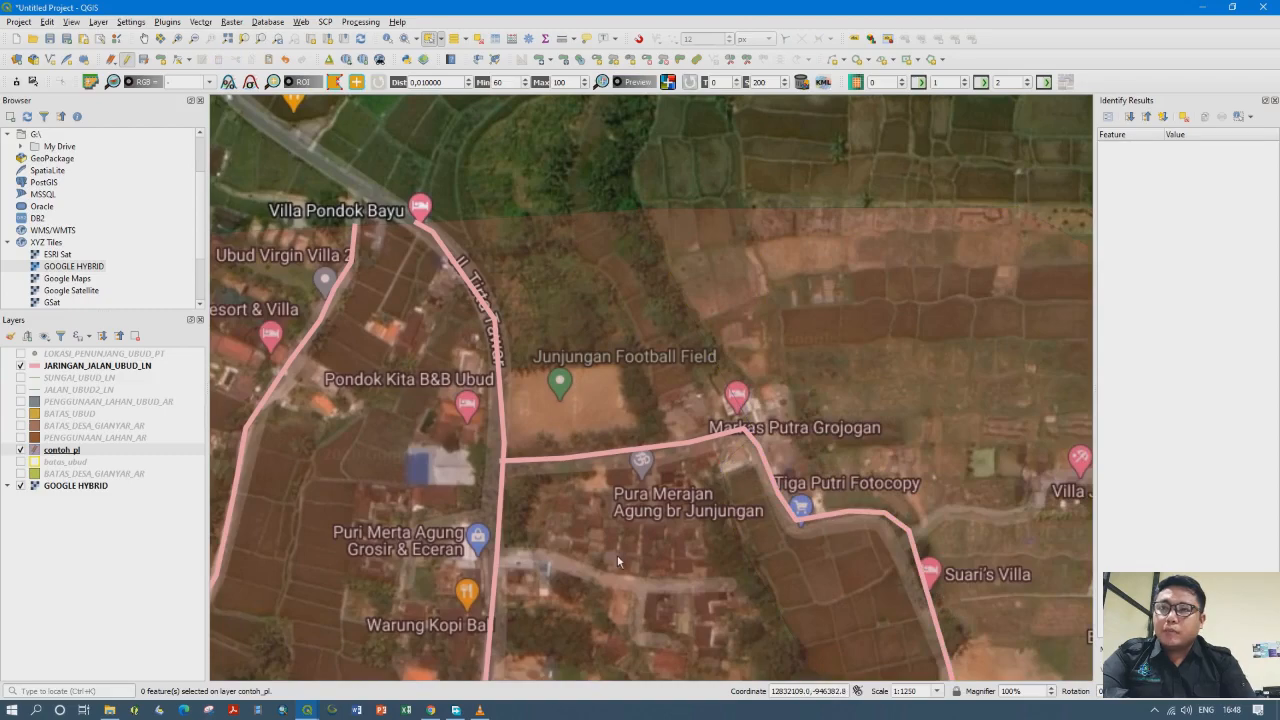
drag(617, 555, 618, 453)
click(620, 455)
scroll(642, 469, down, 1)
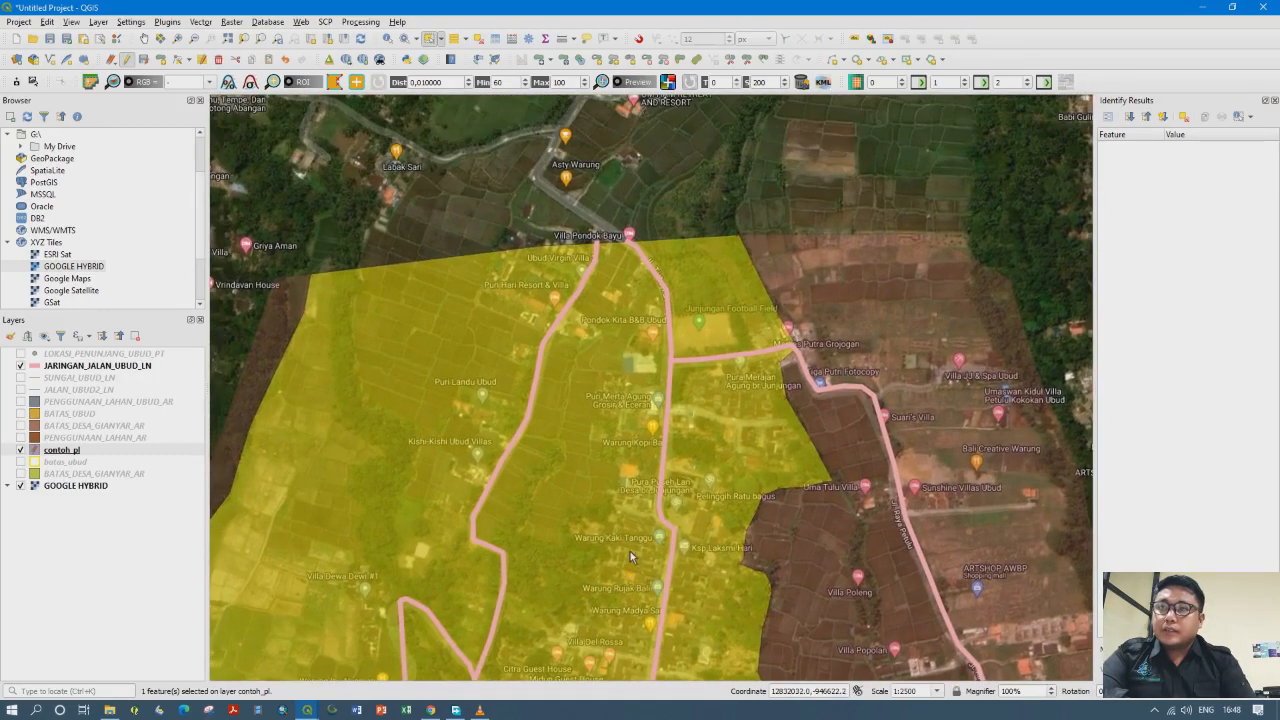
Examine the settlements and fields inside the selected polygon, from Puri Landu Ubud south past Junjungan Guest House
scroll(450, 445, up, 1)
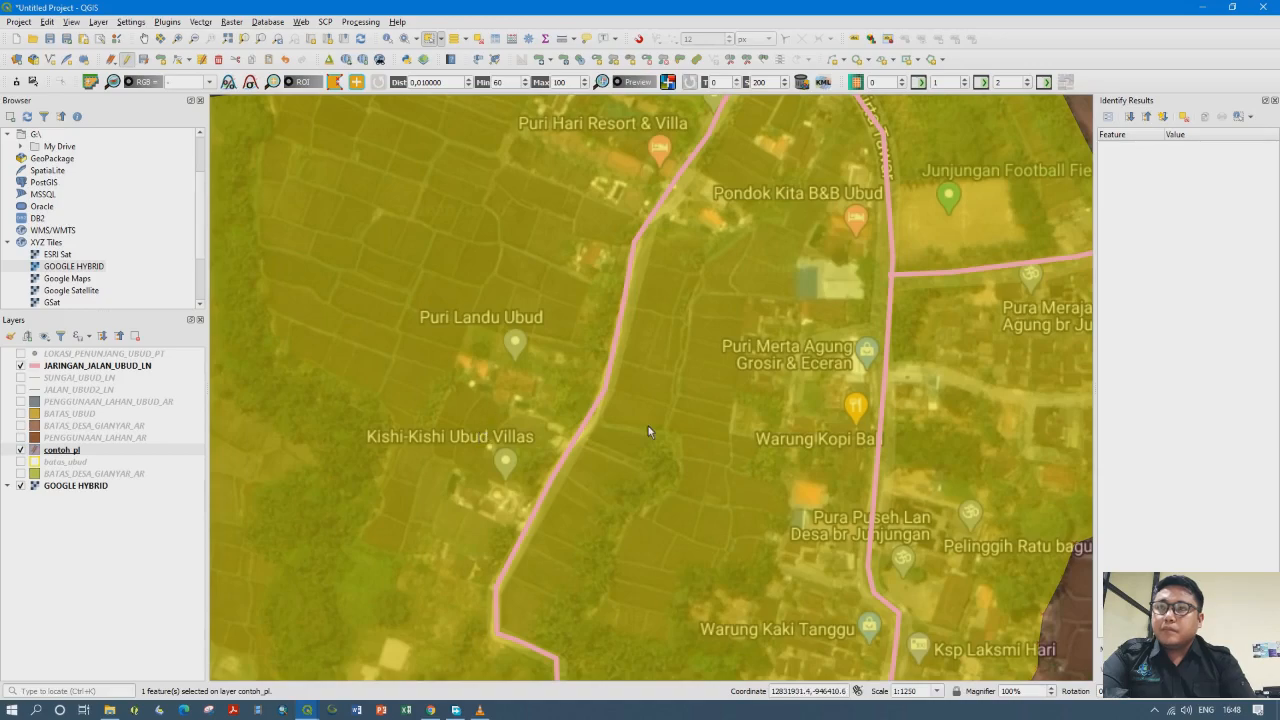
drag(650, 520, 615, 364)
drag(737, 503, 564, 275)
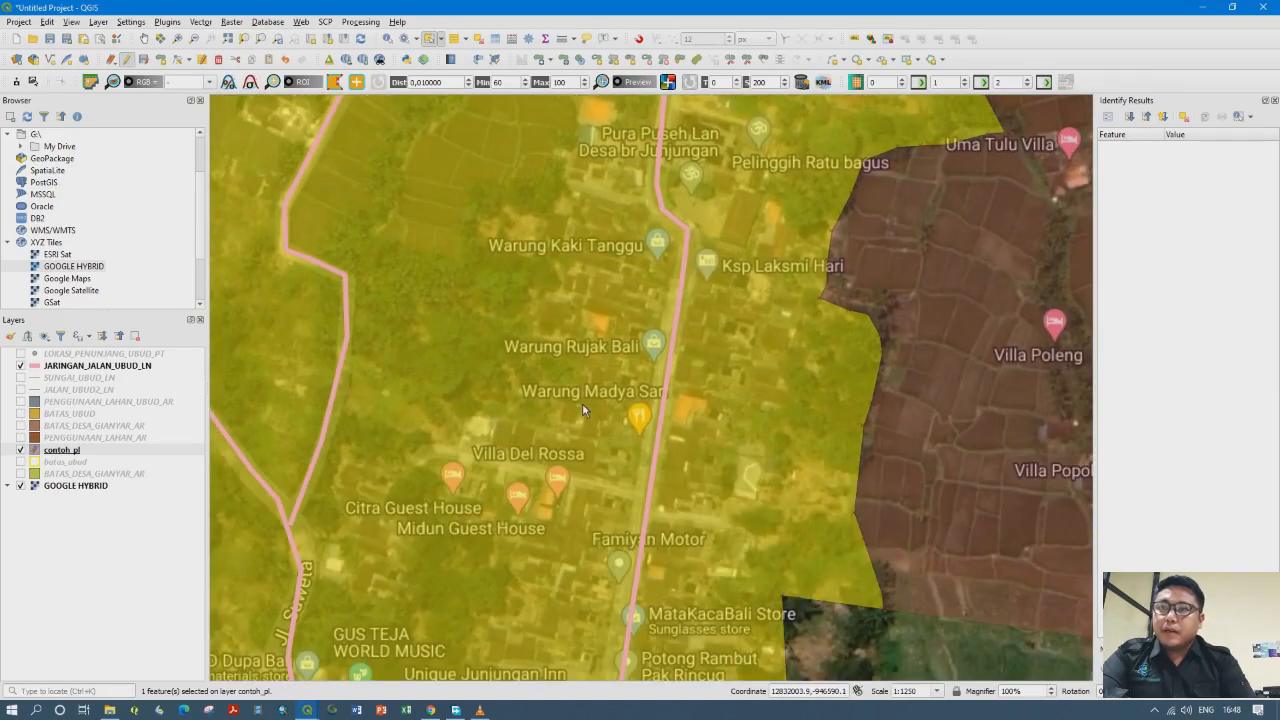
scroll(582, 403, down, 1)
scroll(560, 506, up, 1)
scroll(579, 366, down, 1)
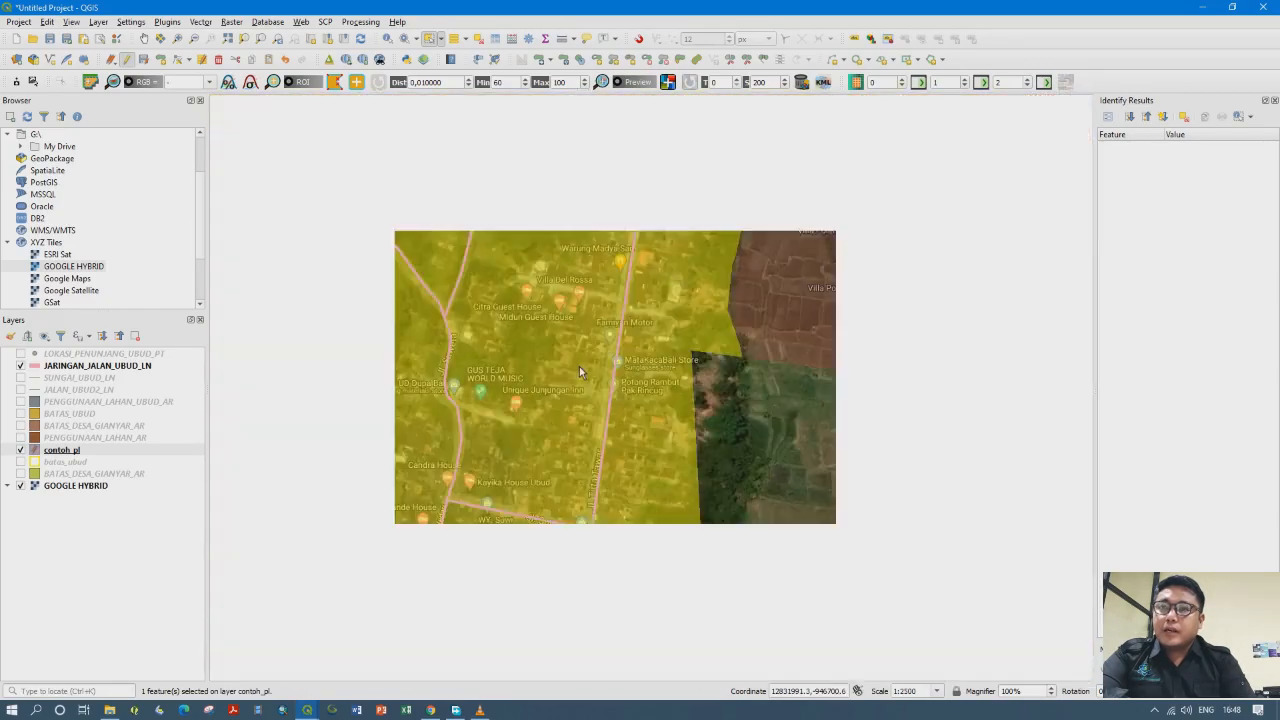
drag(540, 402, 624, 330)
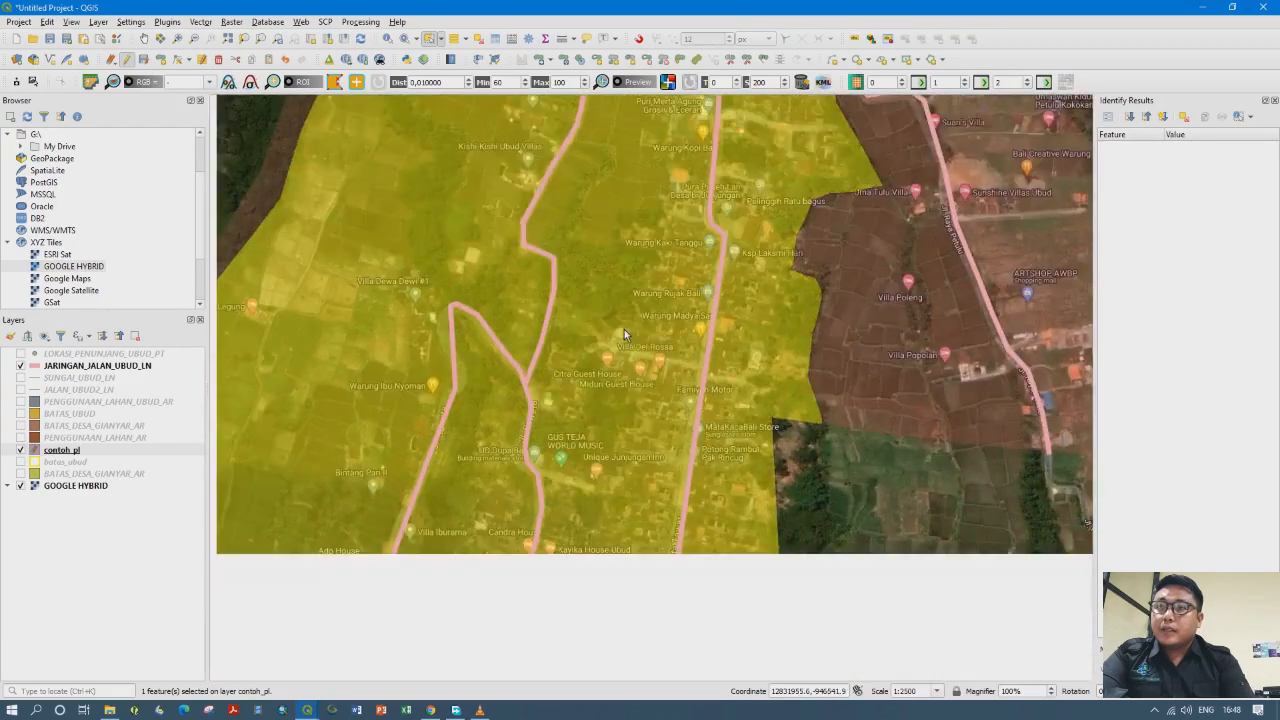
drag(632, 530, 622, 408)
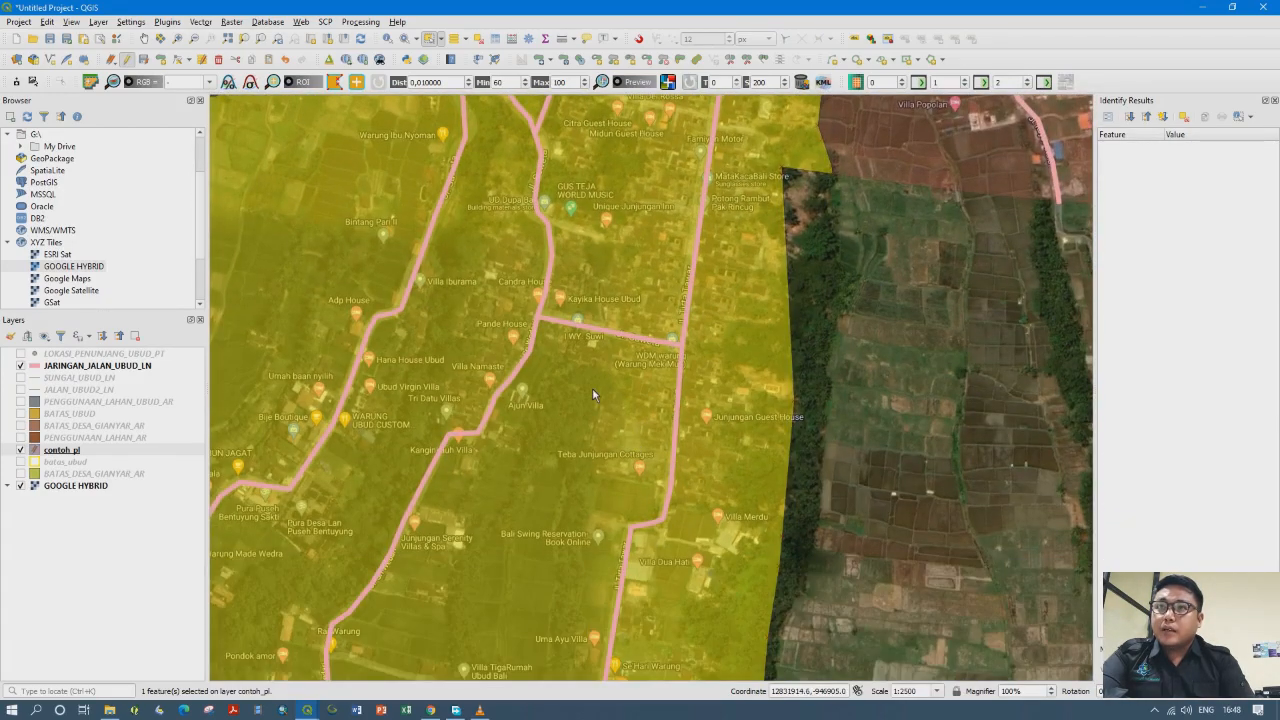
drag(514, 441, 517, 487)
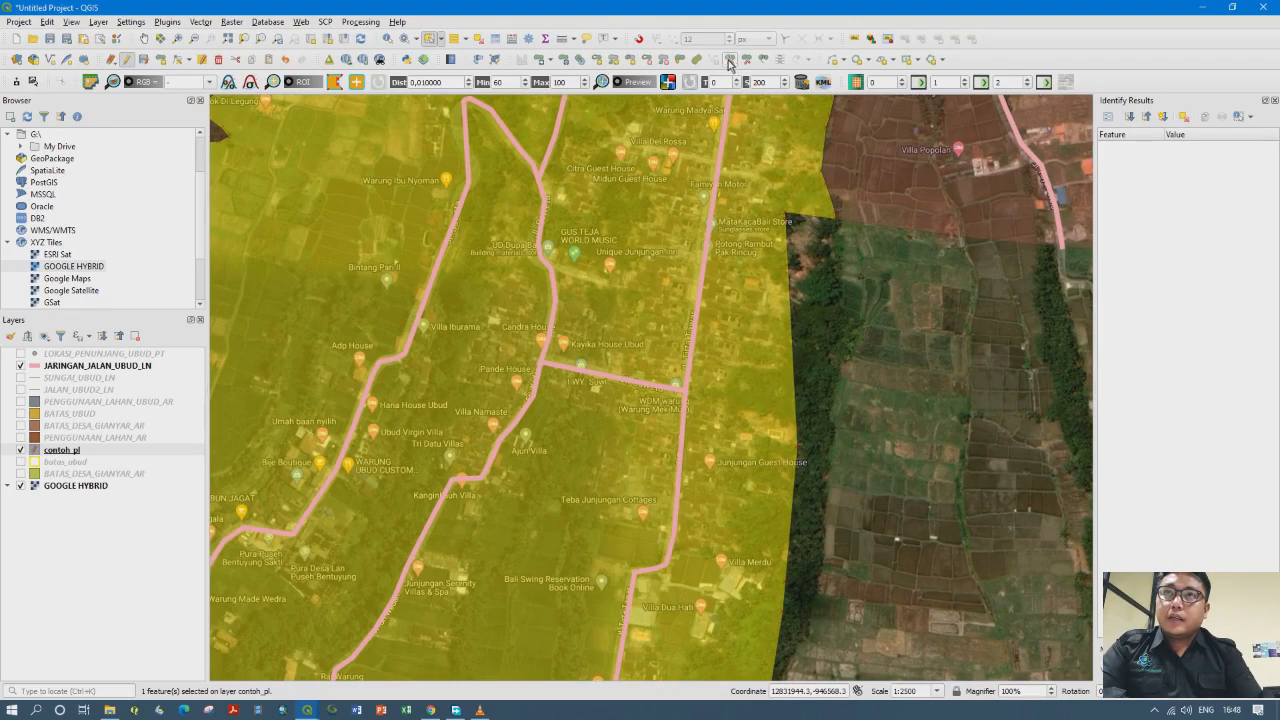
Cut out the settlement around Tri Datu Villas, Villa Namaste and Pande House as its own contoh_pl polygon with Fill Ring, keeping the prefilled attributes
click(630, 62)
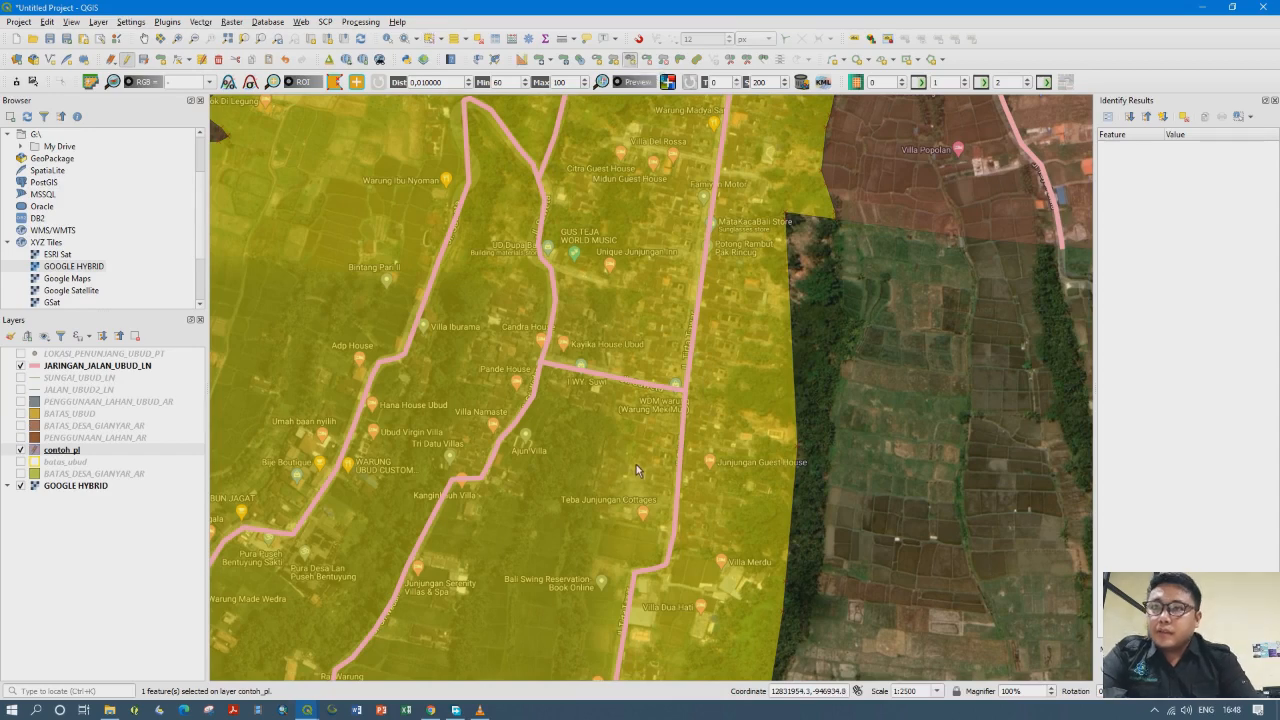
mouse_move(636, 464)
mouse_down()
mouse_move(653, 397)
mouse_move(608, 476)
mouse_move(602, 523)
mouse_move(636, 439)
mouse_up()
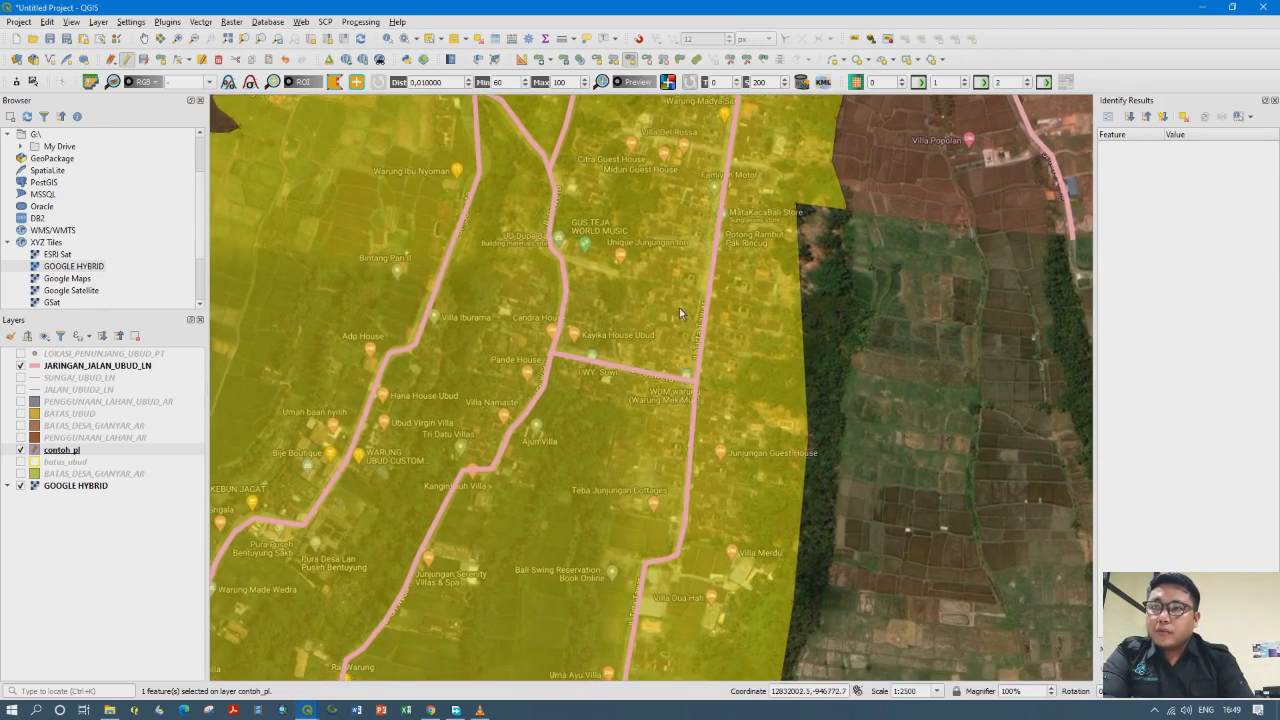
click(491, 512)
click(474, 508)
click(476, 486)
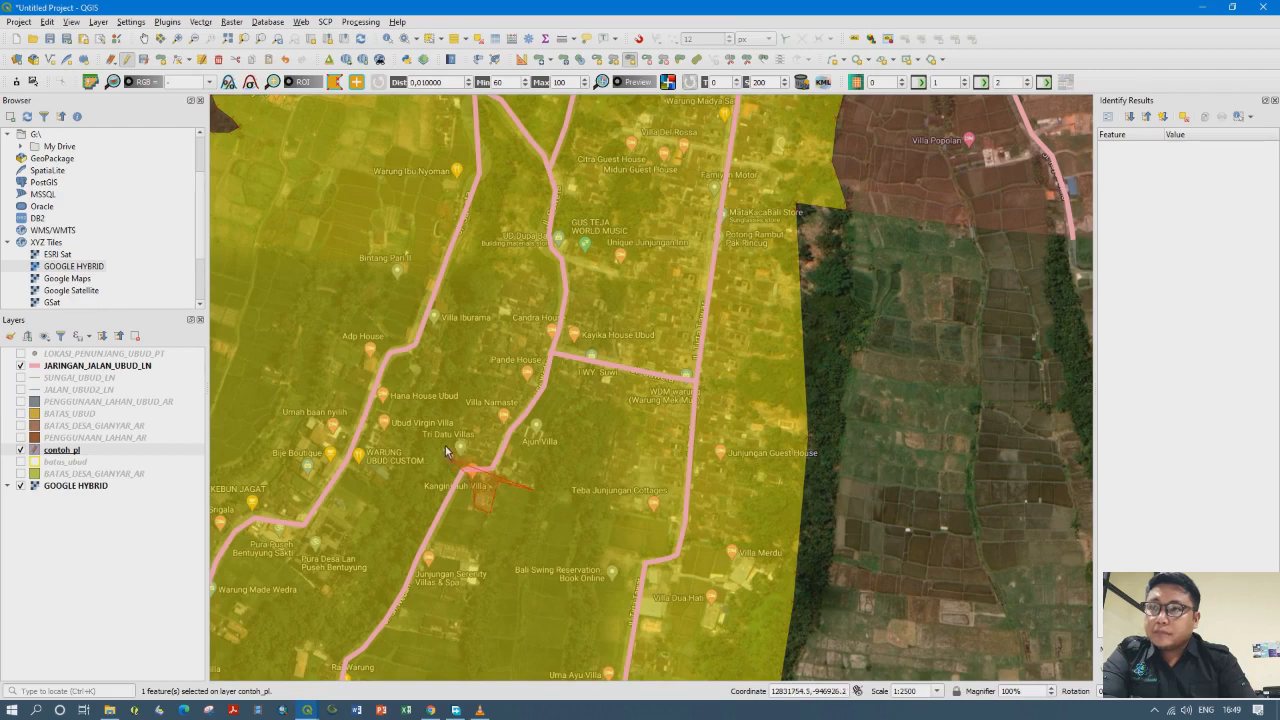
click(445, 447)
drag(448, 435, 444, 477)
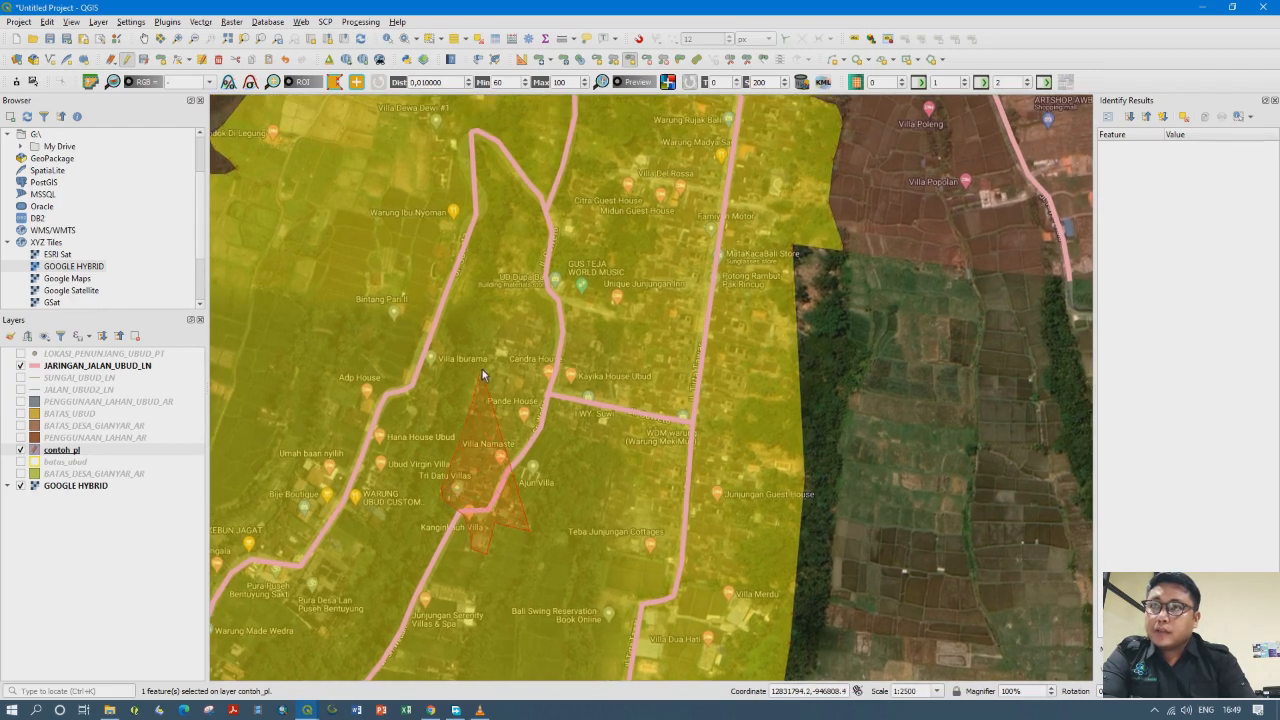
drag(482, 369, 474, 447)
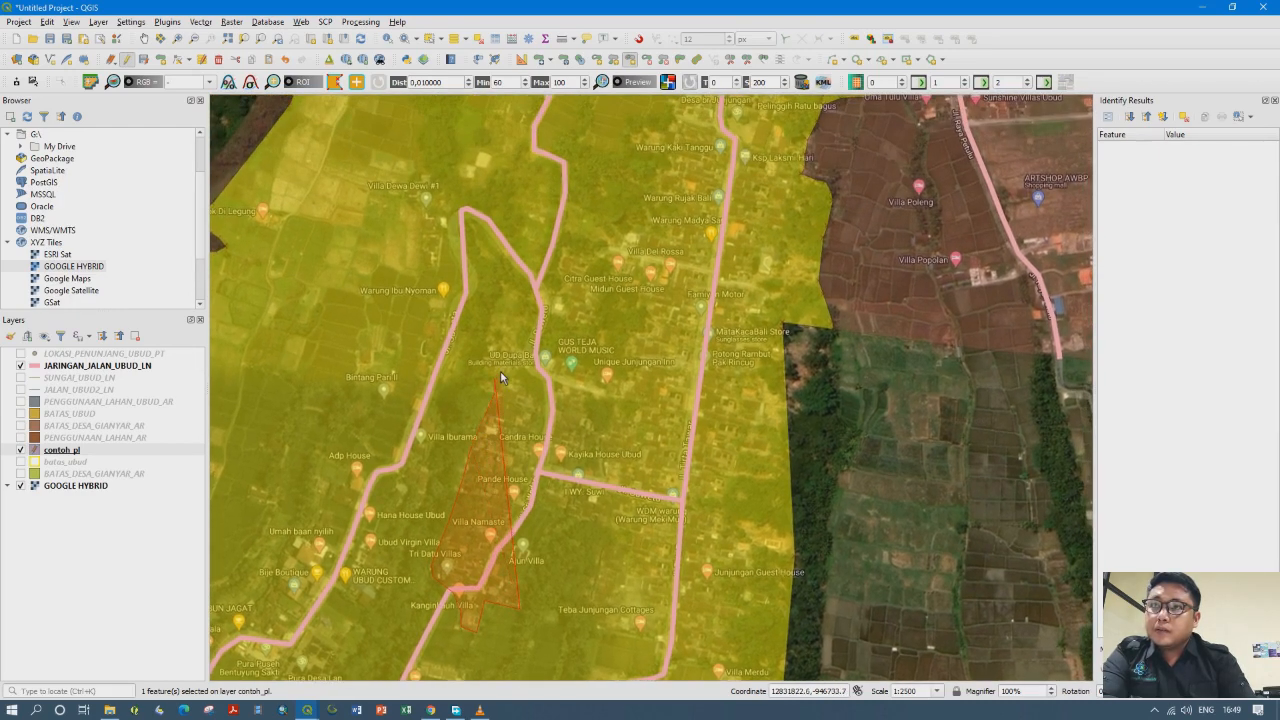
click(502, 371)
click(512, 372)
click(519, 378)
click(523, 391)
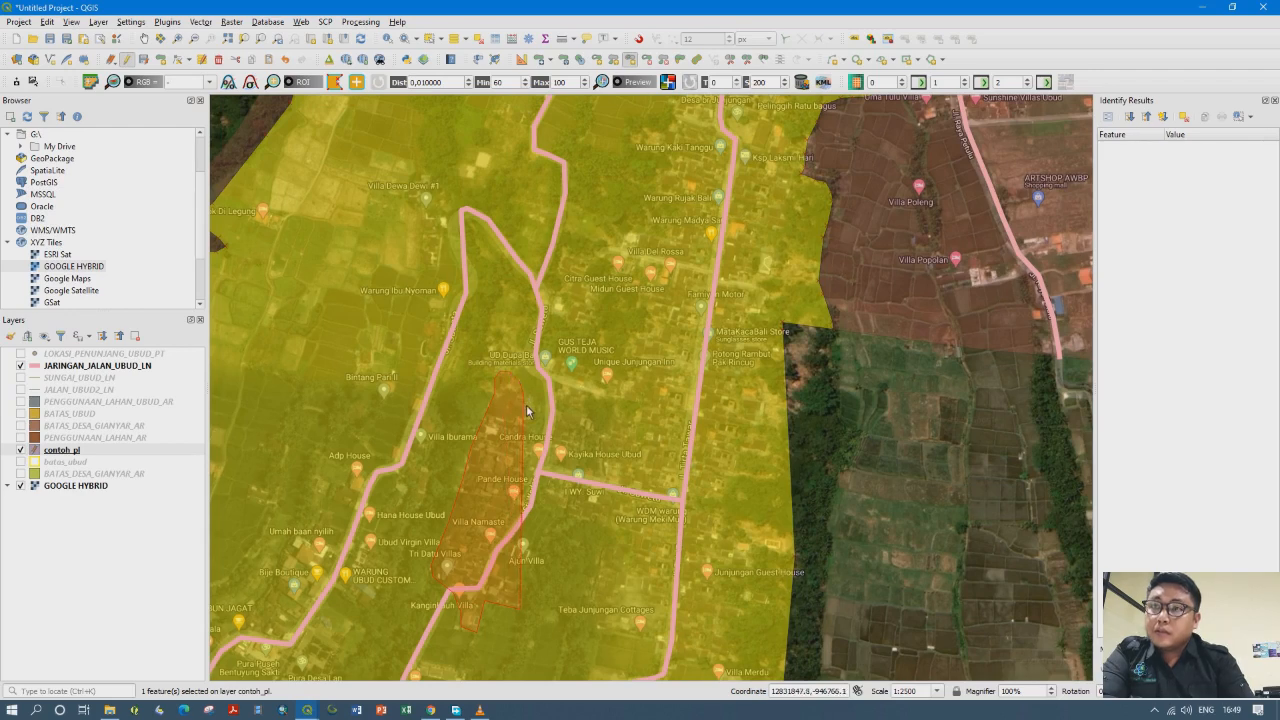
click(531, 443)
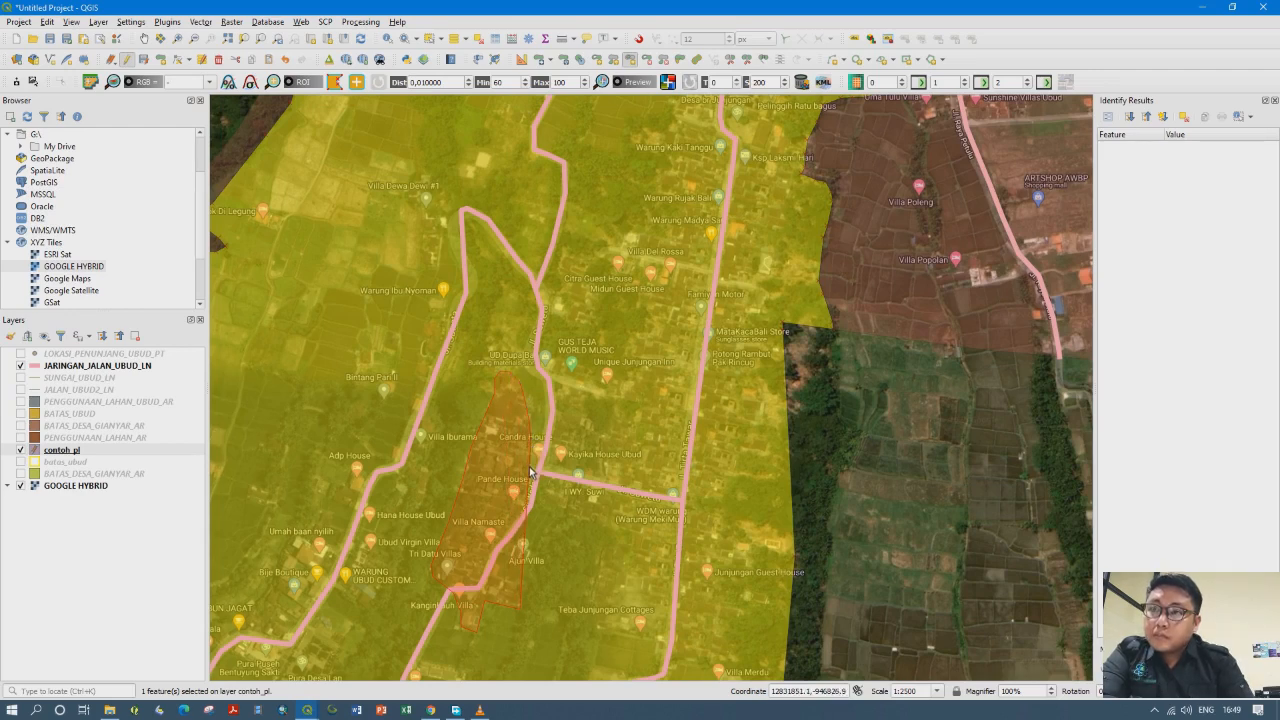
click(529, 467)
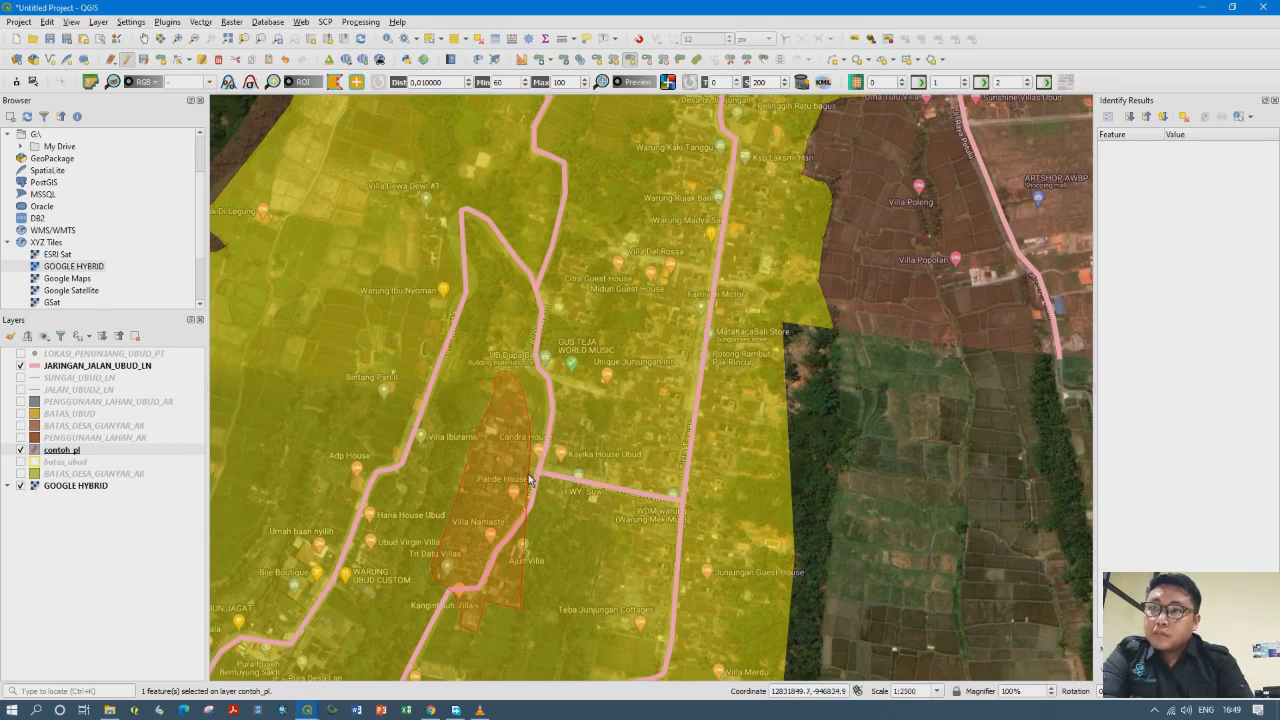
right_click(531, 558)
click(506, 576)
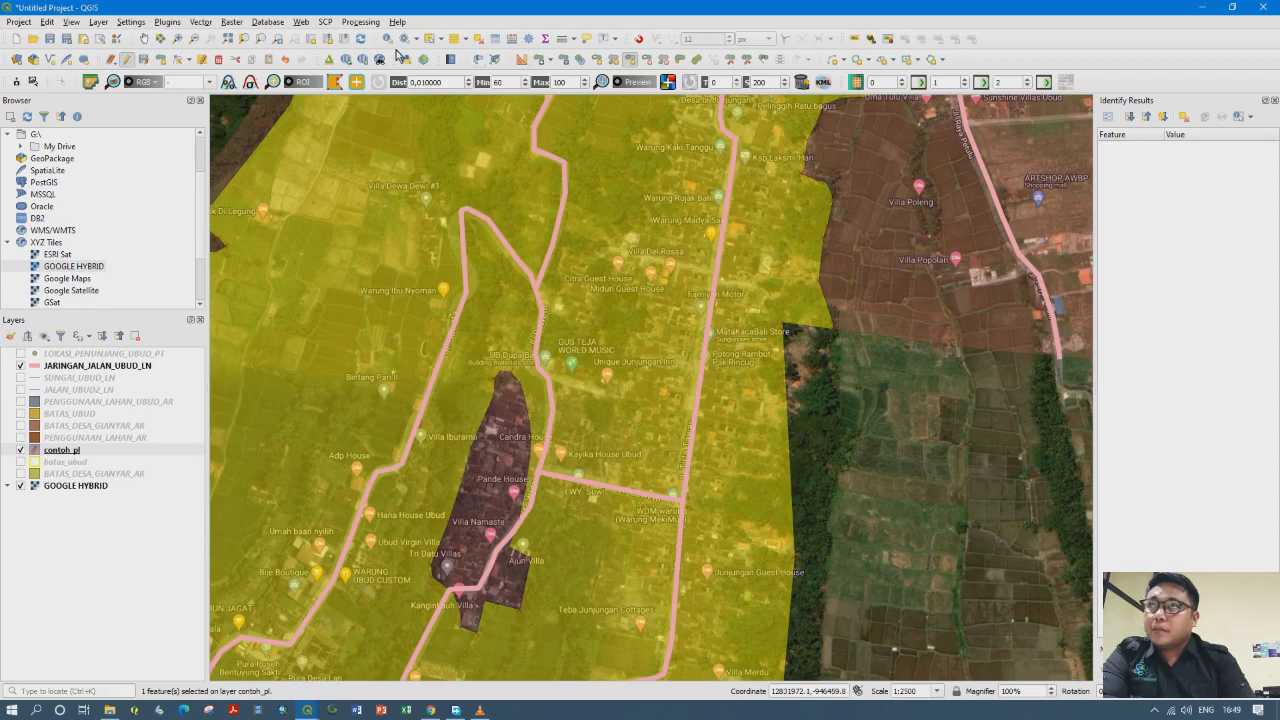
Select the new settlement polygon and the surrounding contoh_pl polygon in turn to check the cut-out, ending with the surrounding polygon selected
click(429, 38)
click(503, 467)
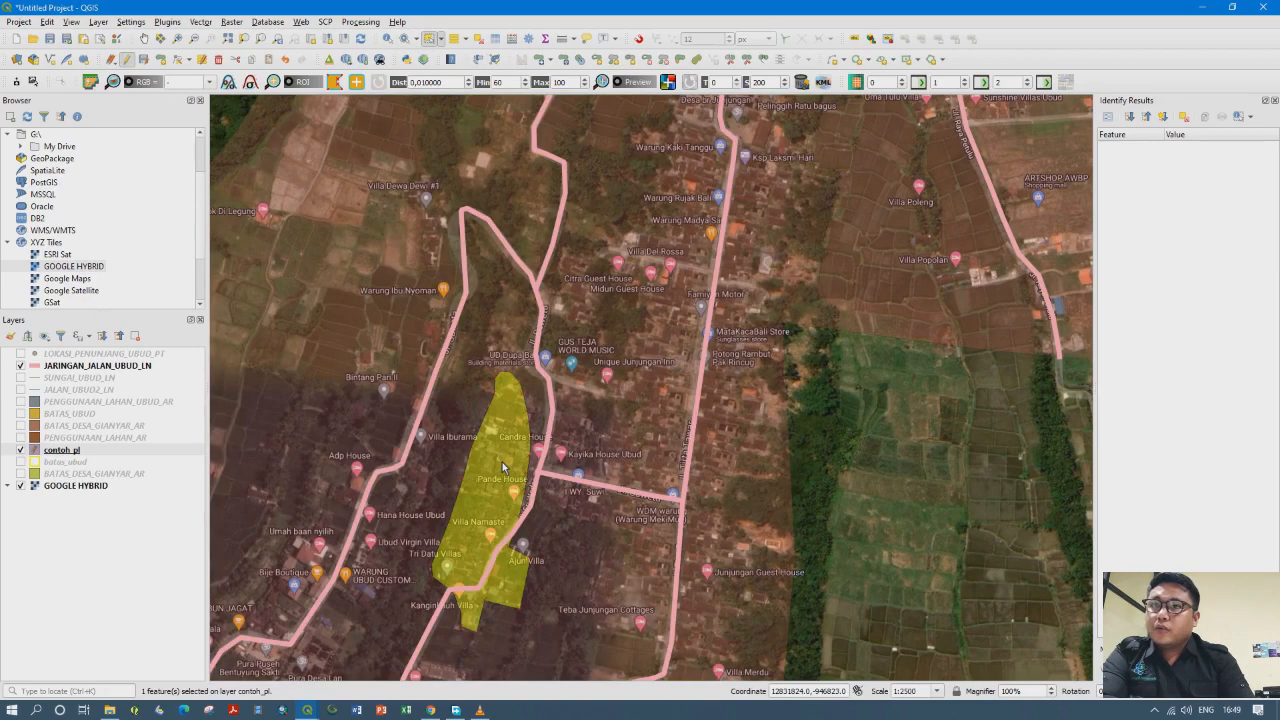
click(574, 449)
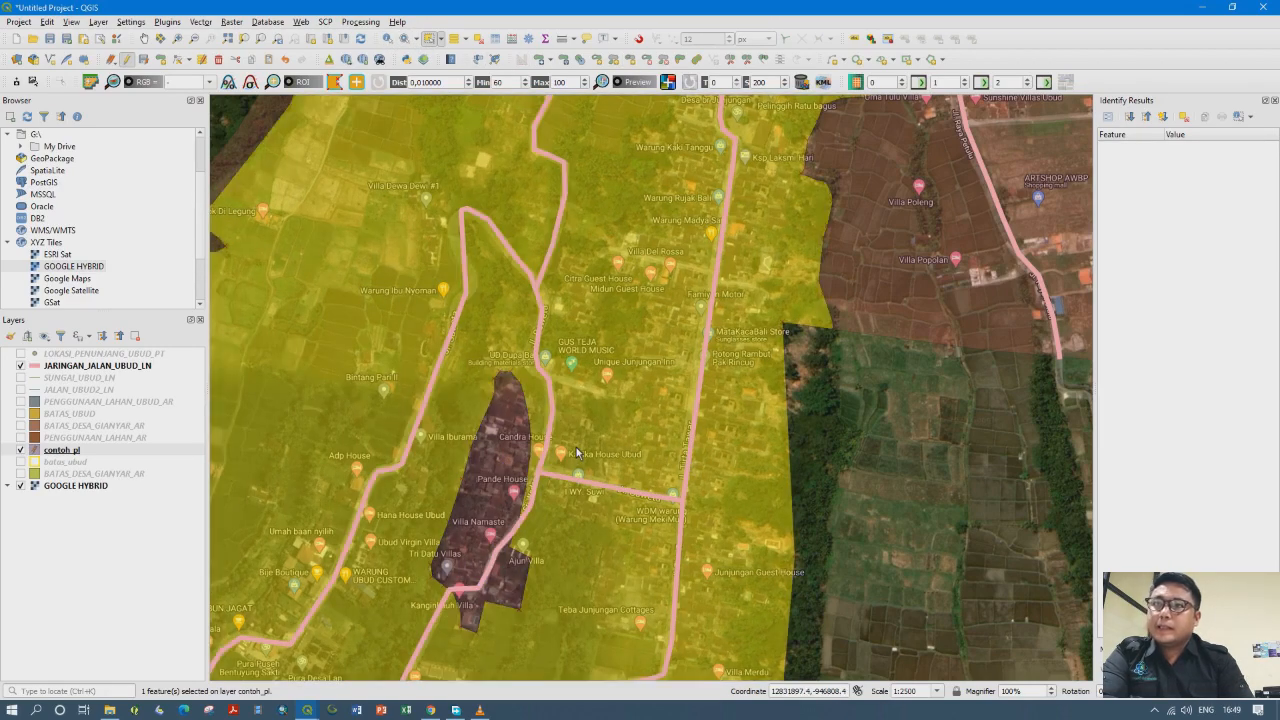
click(503, 486)
click(640, 449)
Start a filled ring at Teba Junjungan Cottages, tracing the settlement's southern end near Villa Merdu and its eastern edge past Junjungan Guest House
drag(668, 436, 554, 365)
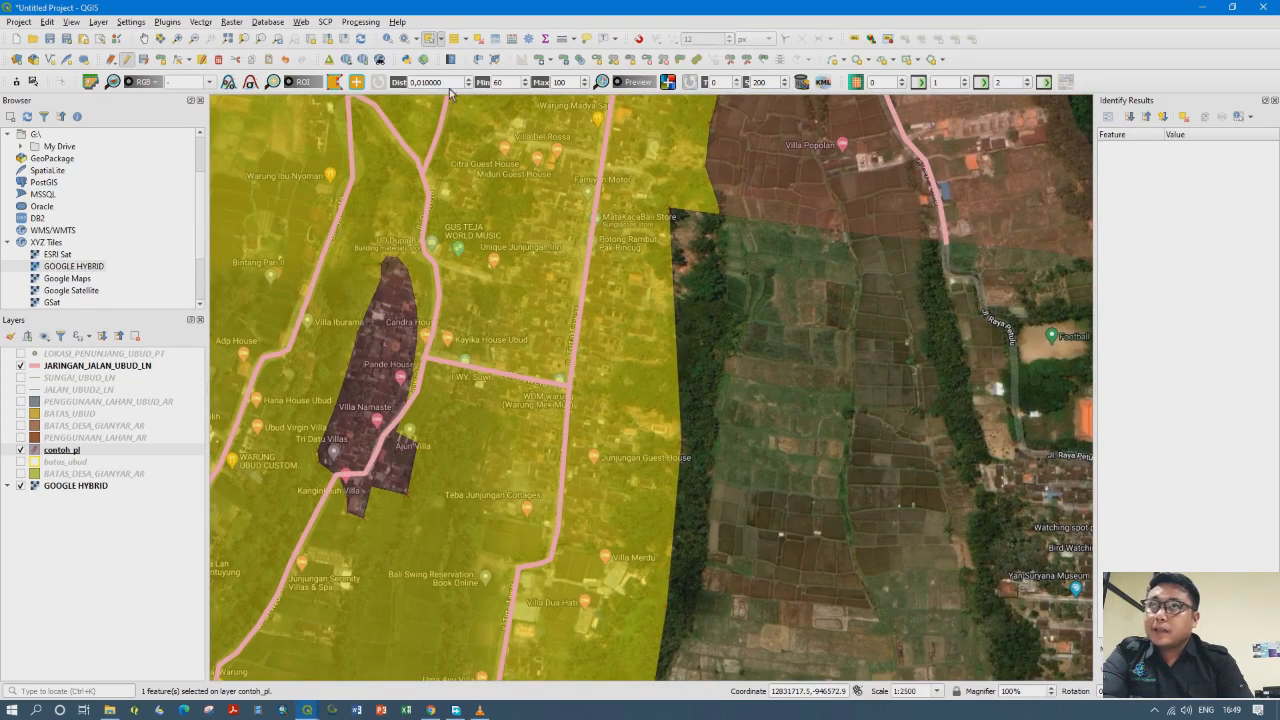
click(629, 61)
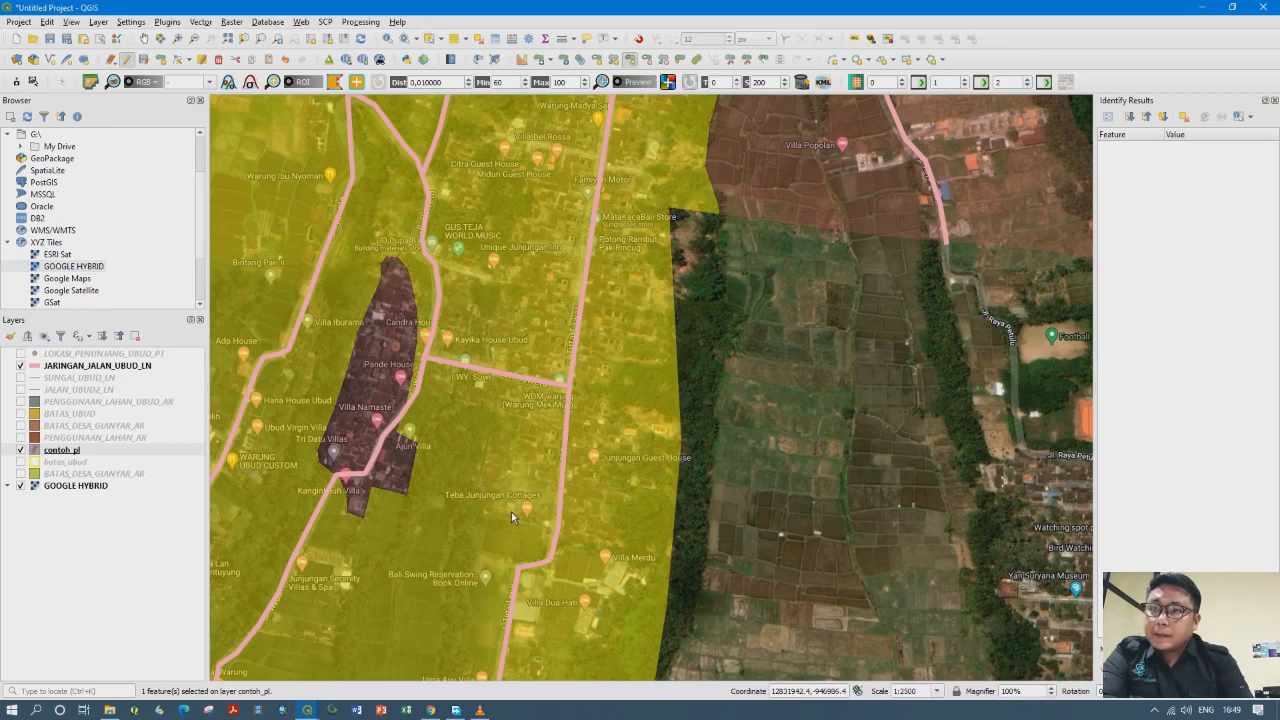
click(612, 546)
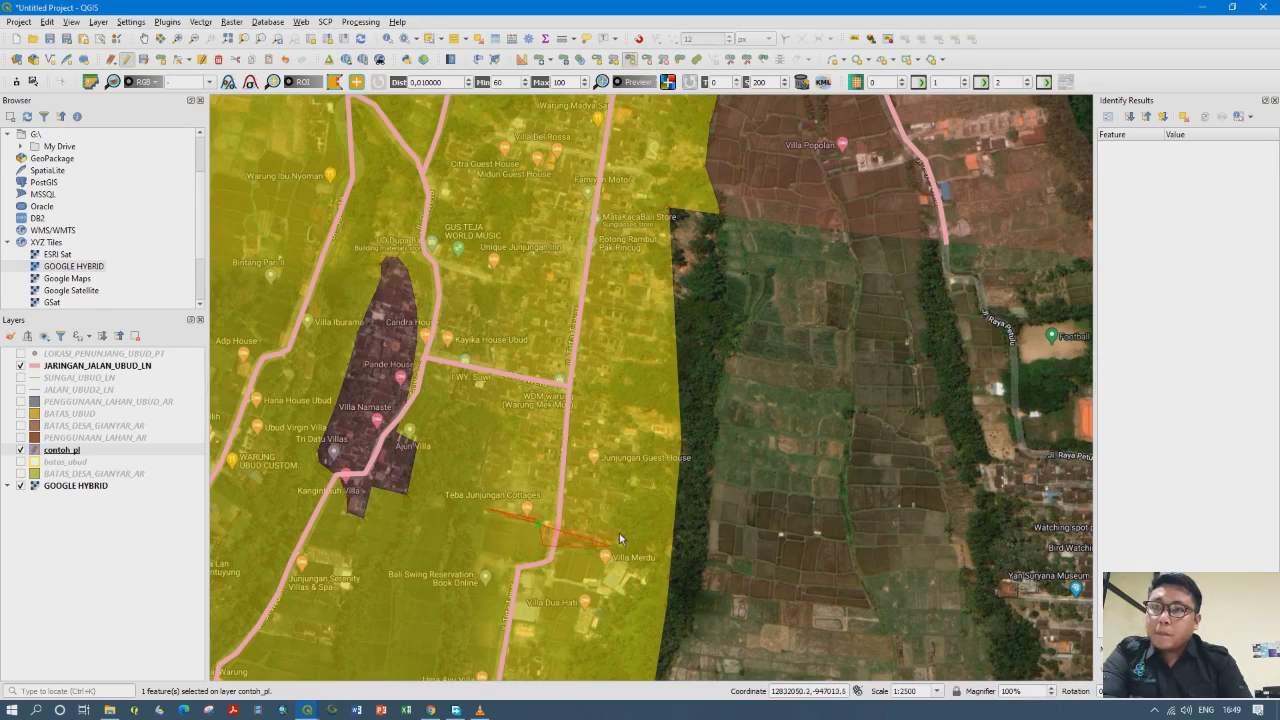
click(624, 515)
click(647, 487)
click(617, 410)
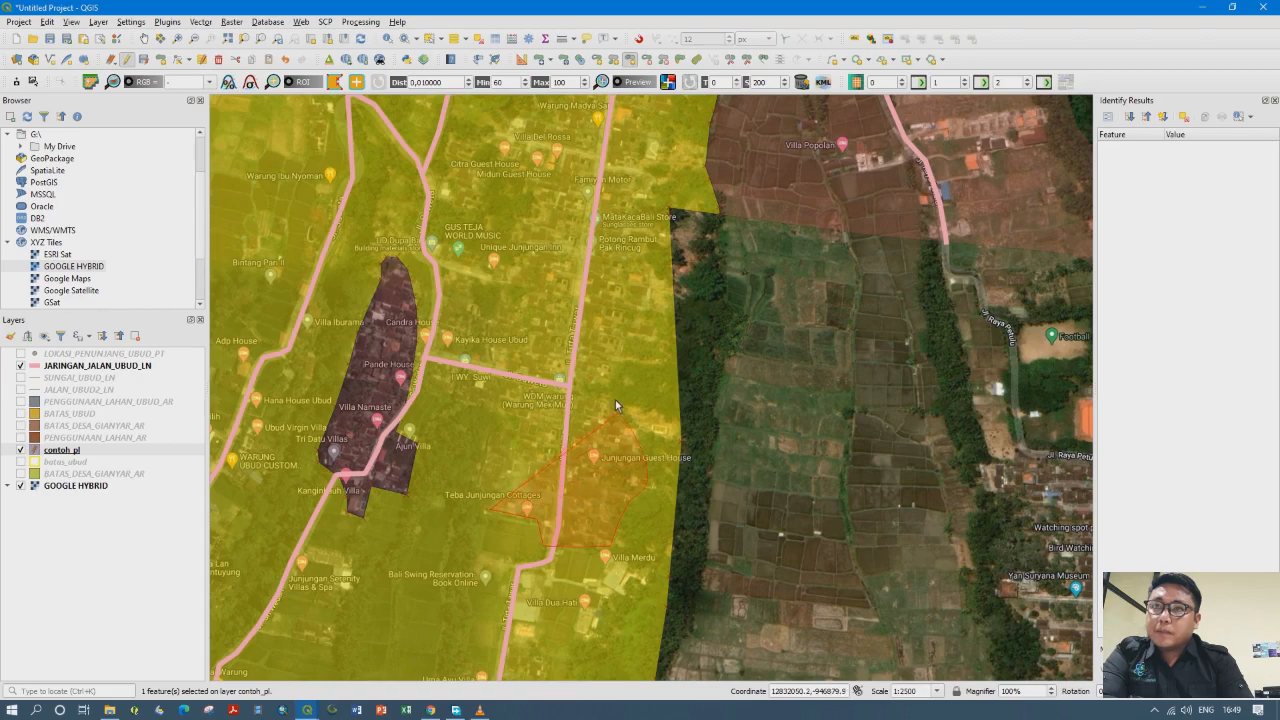
click(615, 388)
drag(624, 359, 619, 410)
click(648, 401)
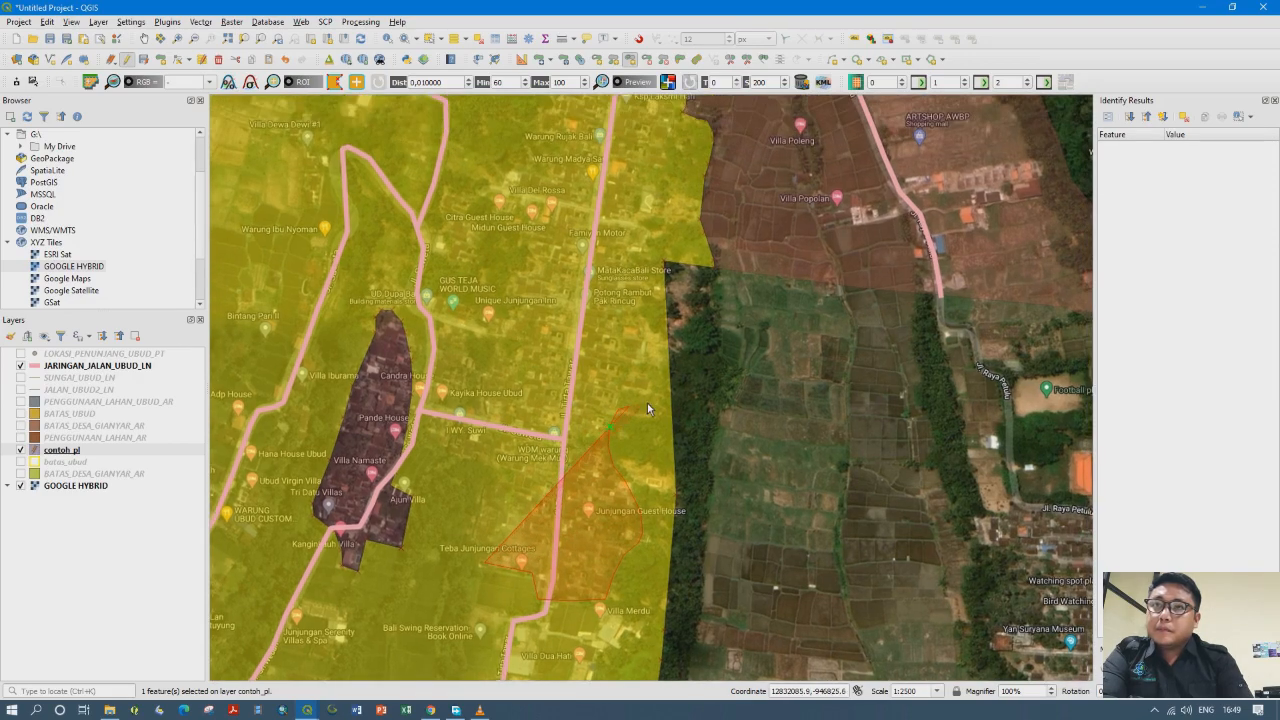
click(651, 373)
Trace the ring's eastern edge north past MataKacaBali Store and around Pura Merajan Agung to the road junction south of Junjungan Football Field
drag(635, 320, 598, 459)
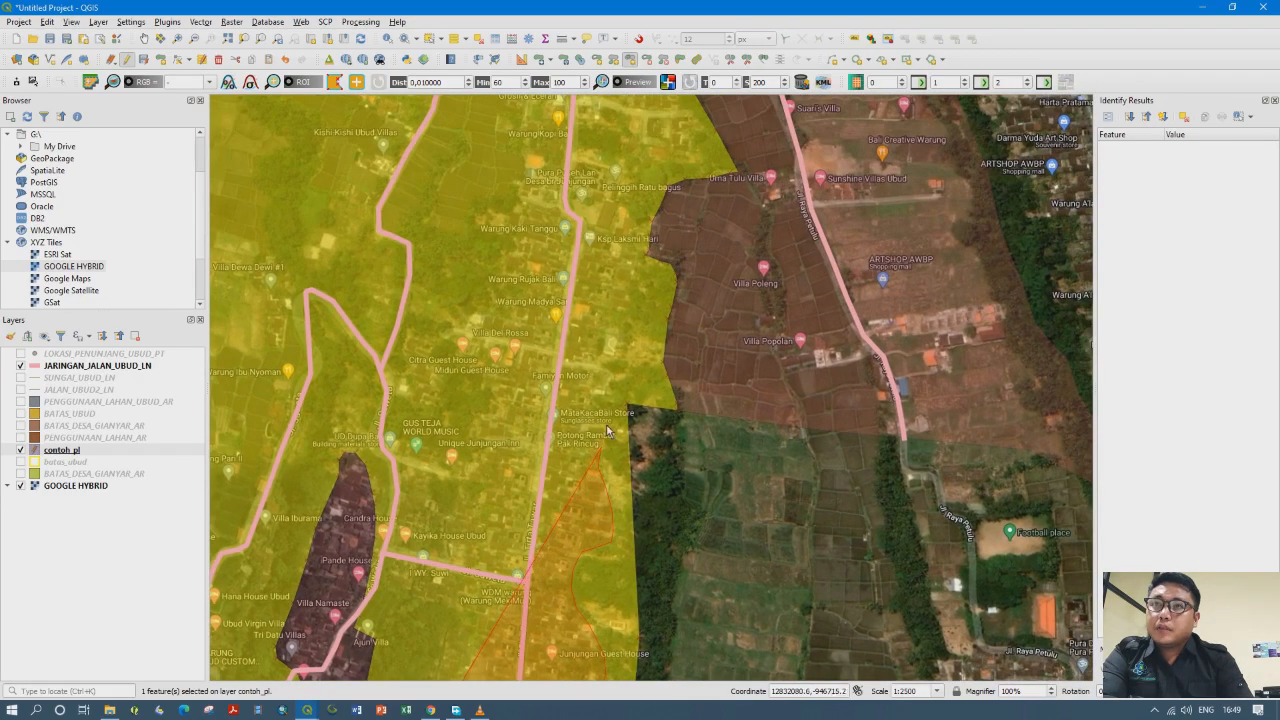
drag(626, 351, 611, 403)
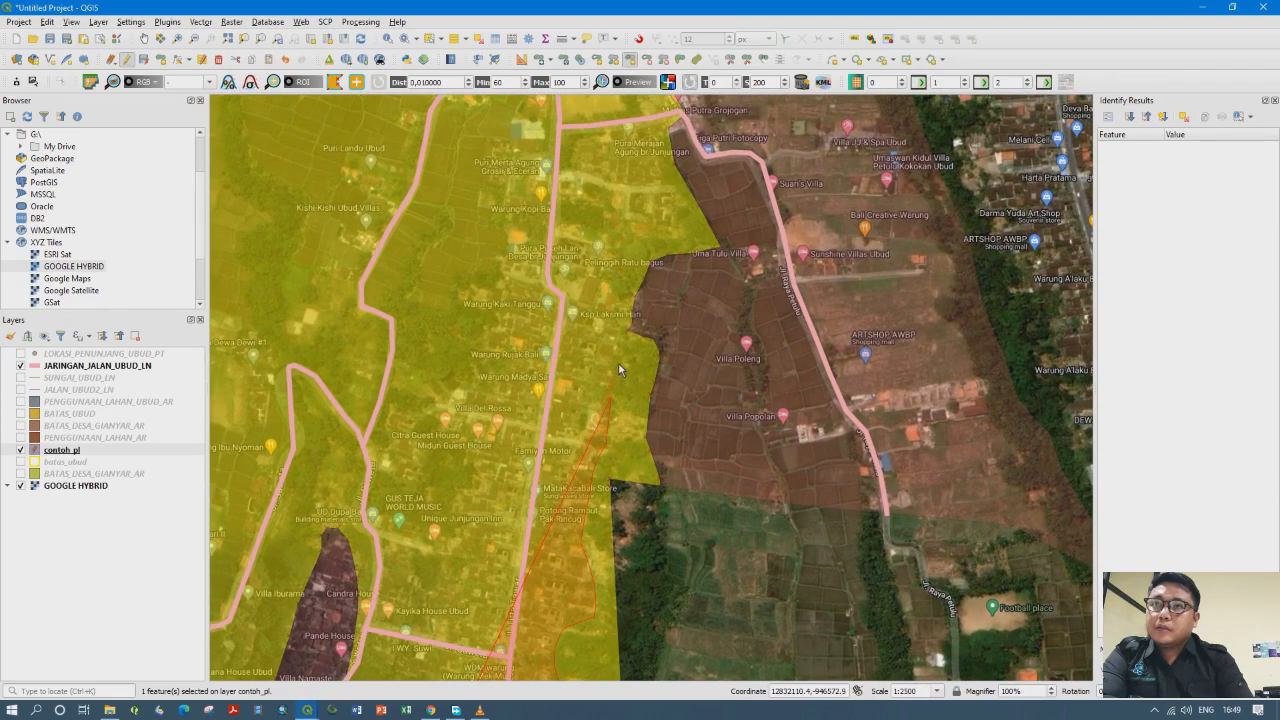
click(620, 341)
drag(618, 306, 594, 388)
click(596, 357)
click(655, 282)
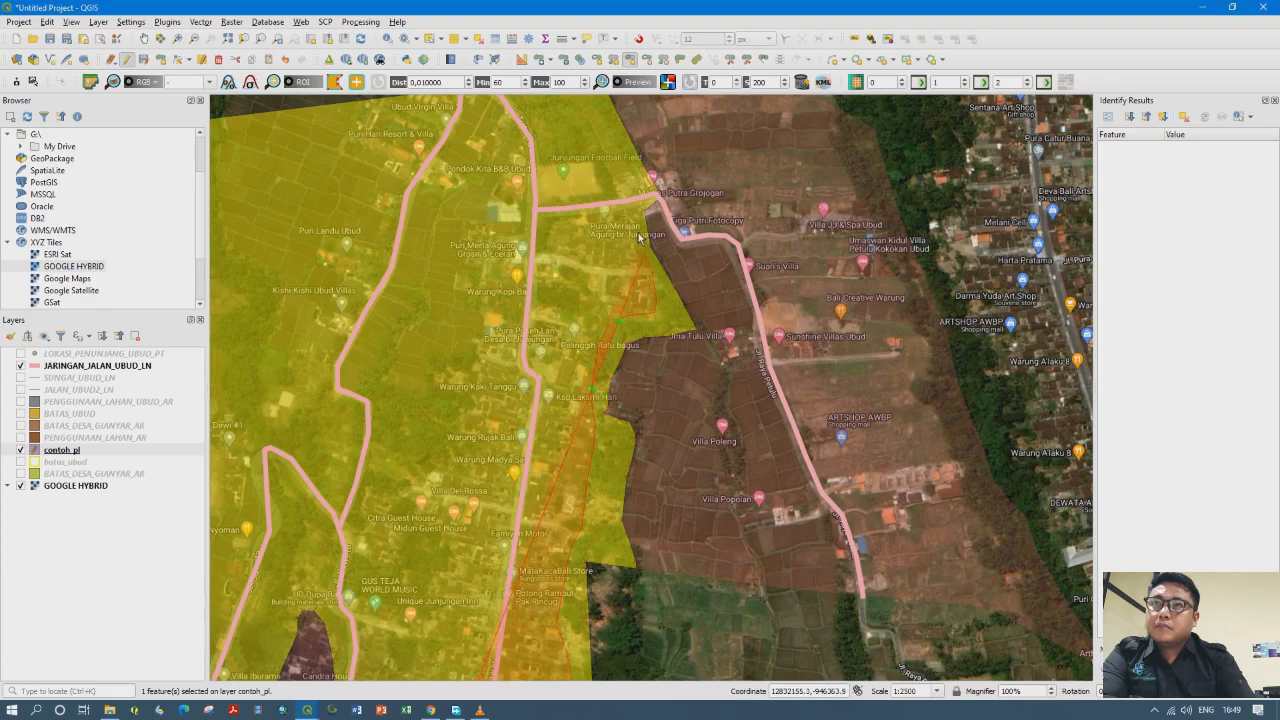
click(537, 211)
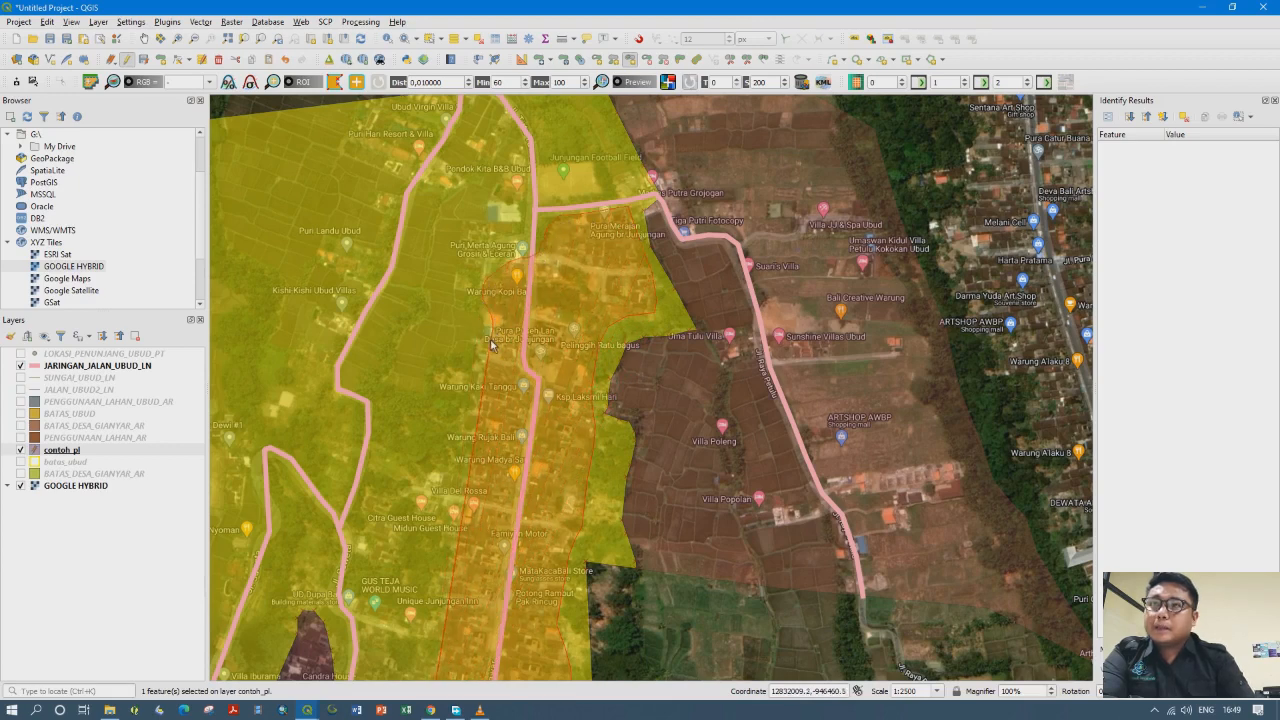
Trace the ring's western edge south past Villa Del Rossa and Unique Junjungan Inn to WDM Warung, and finish the polygon with its prefilled attributes
drag(488, 358, 505, 207)
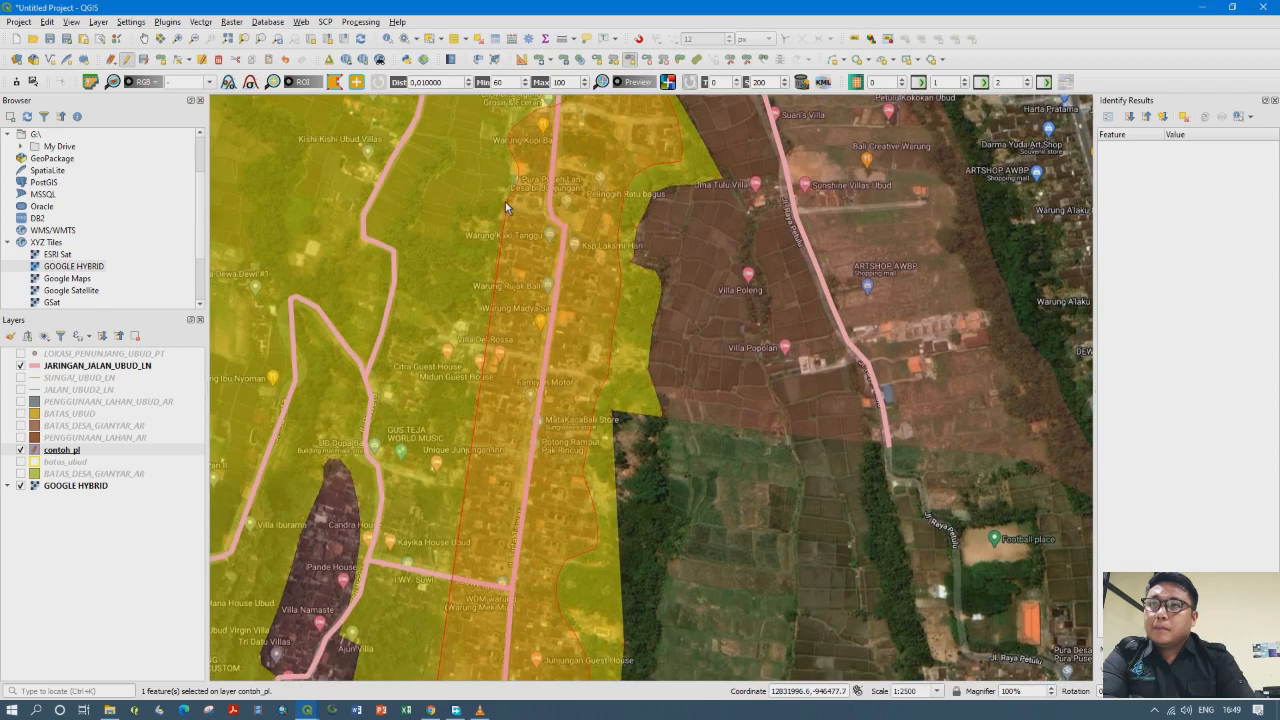
drag(491, 273, 509, 213)
click(509, 262)
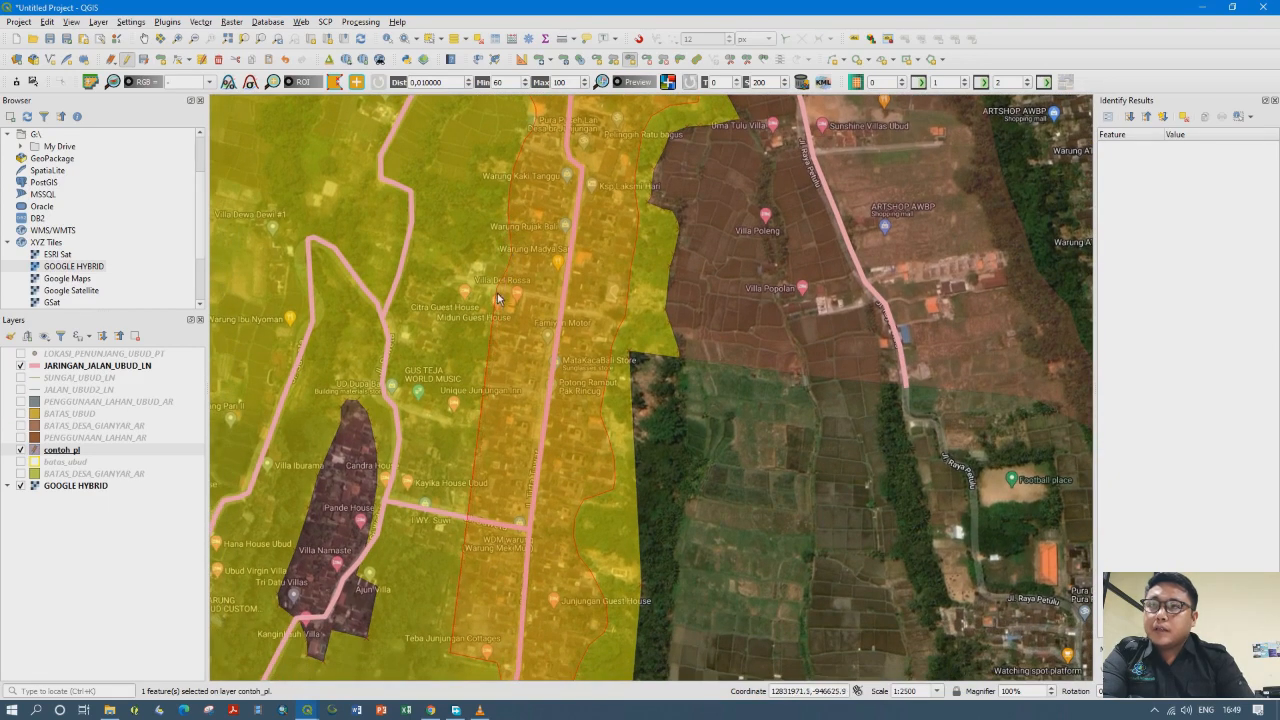
click(496, 304)
drag(492, 330, 503, 230)
click(502, 286)
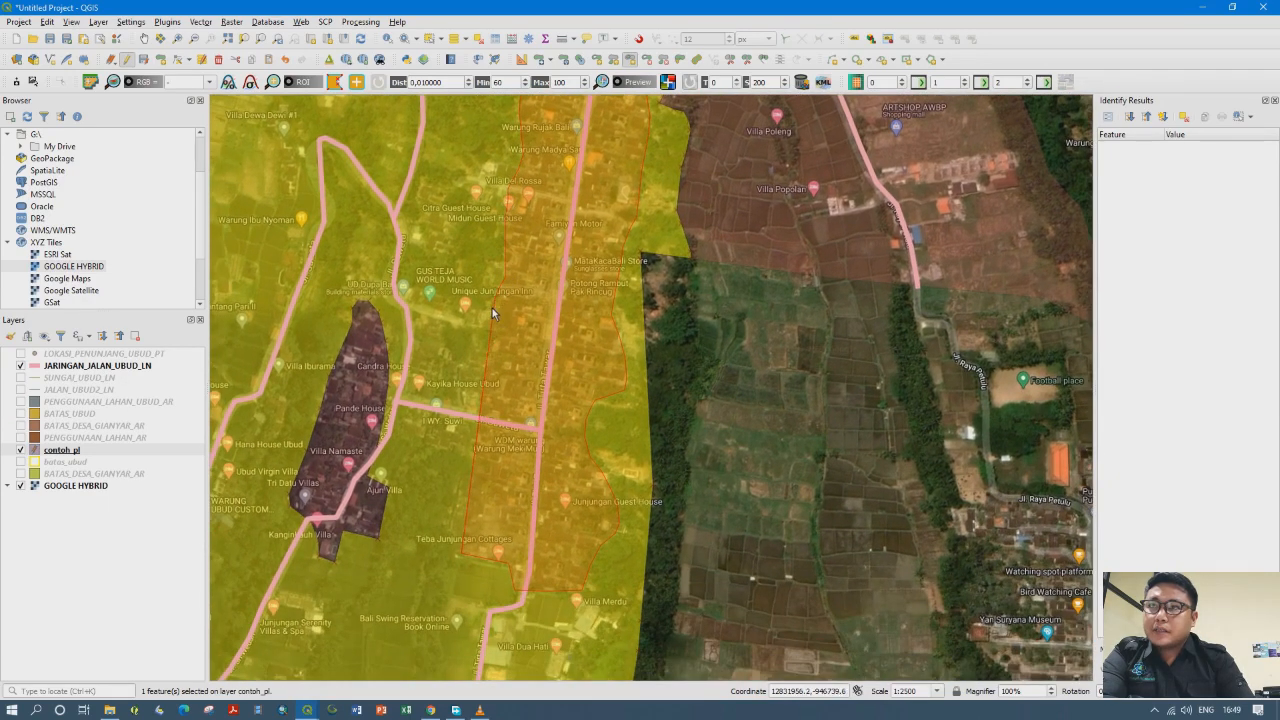
drag(464, 356, 484, 266)
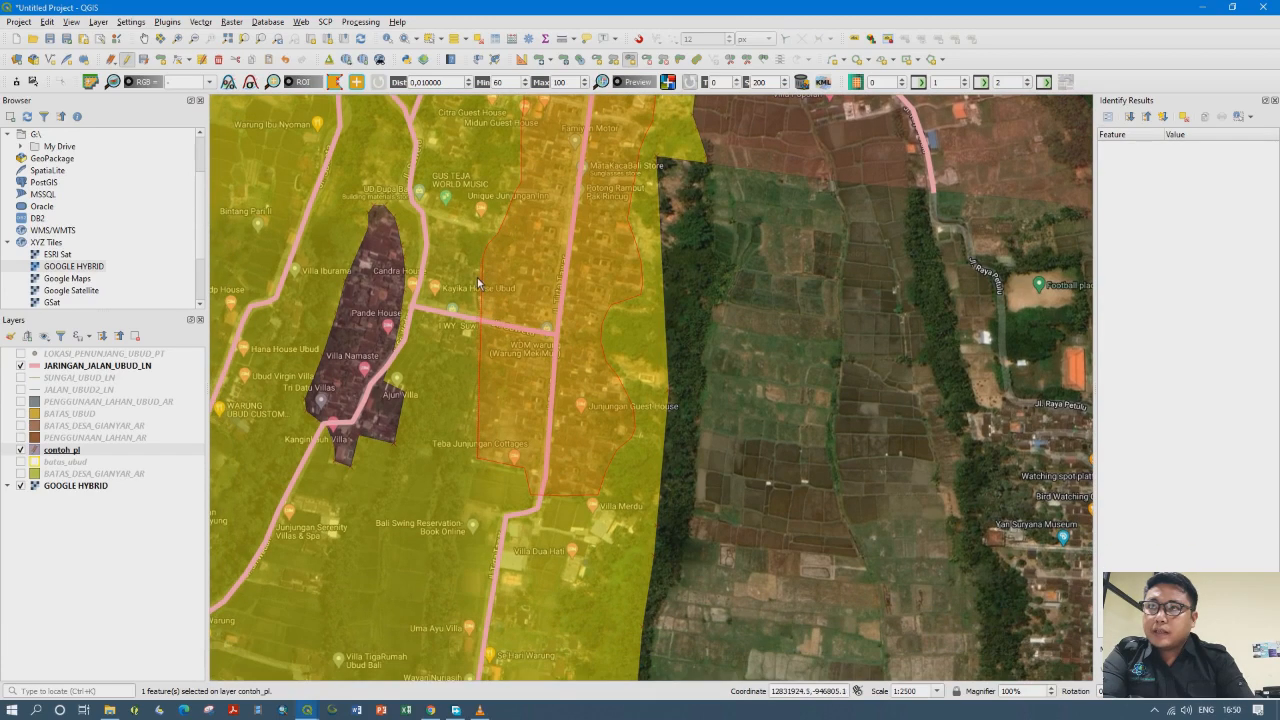
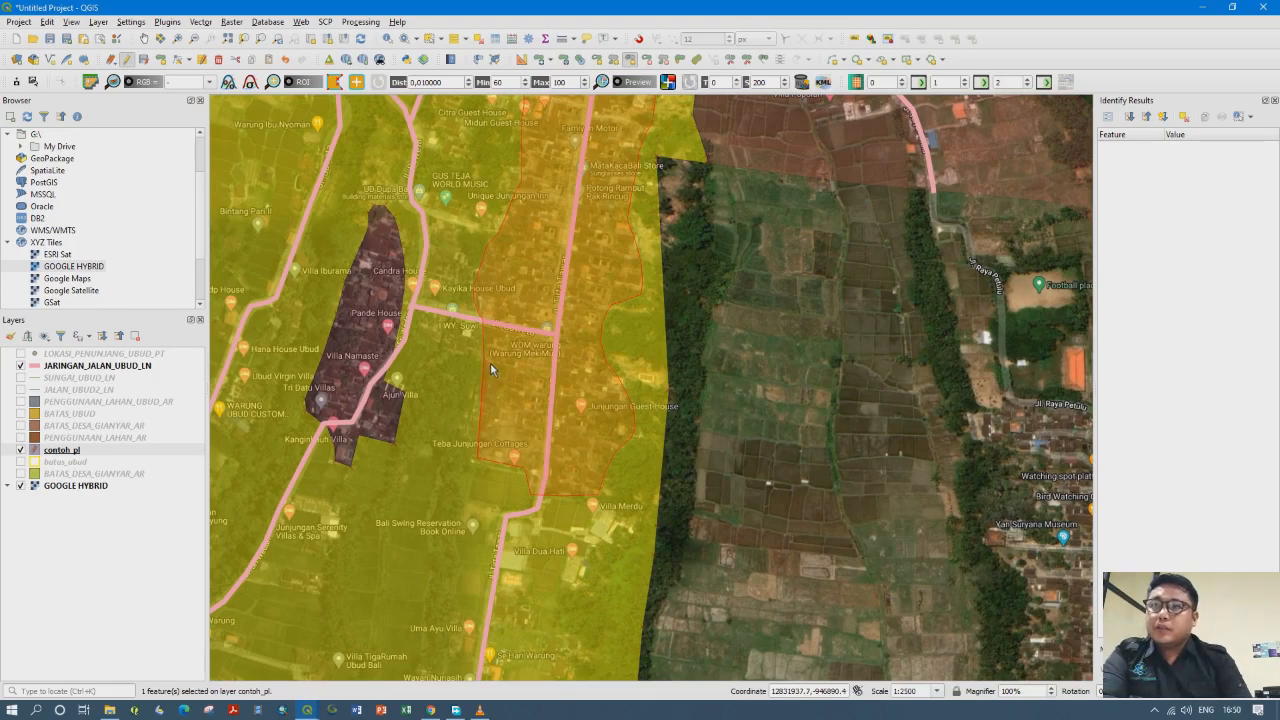
drag(490, 367, 490, 391)
right_click(490, 391)
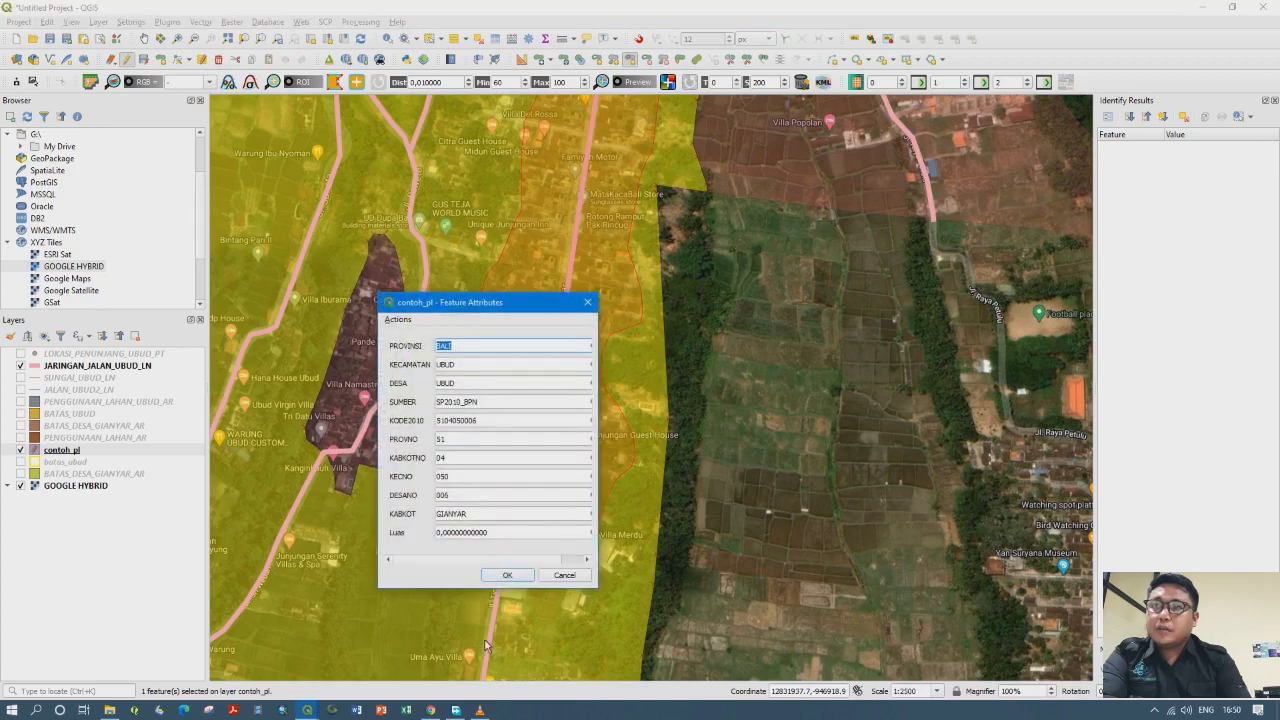
click(507, 575)
Select the contoh_pl polygons in turn to check the cut-outs, ending with the Junjungan settlement polygon selected
scroll(538, 478, down, 1)
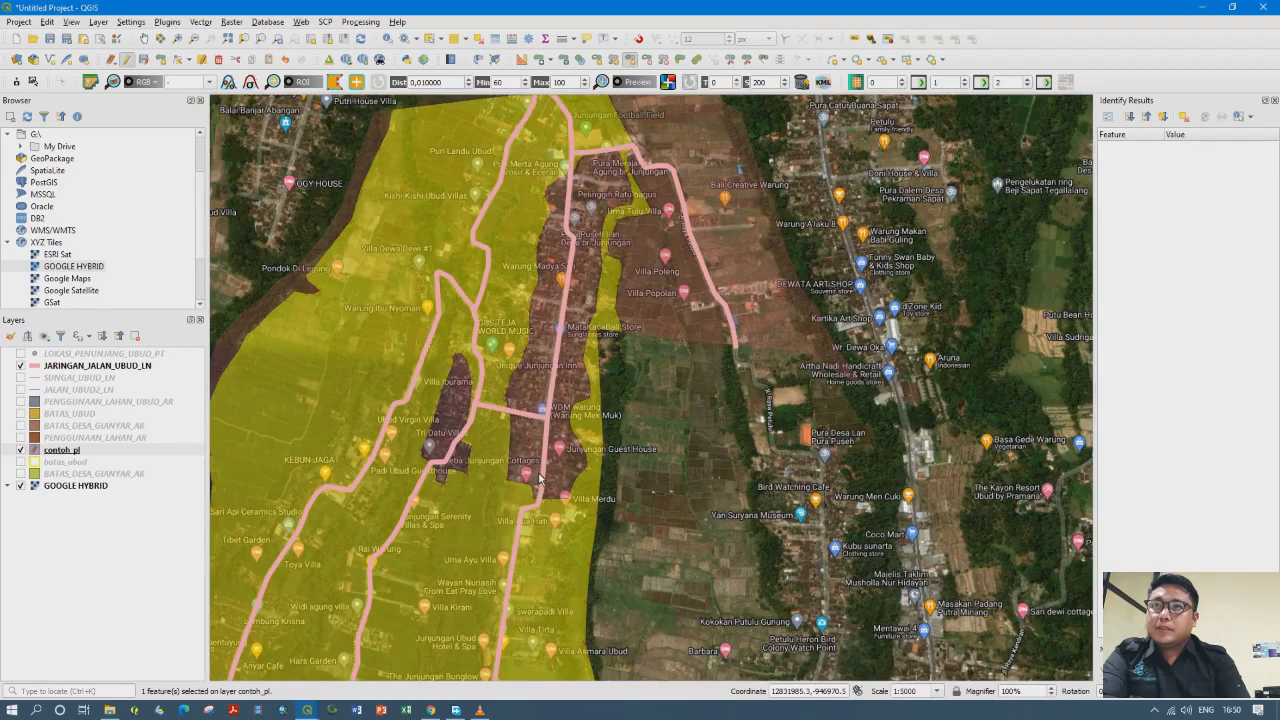
drag(567, 424, 568, 505)
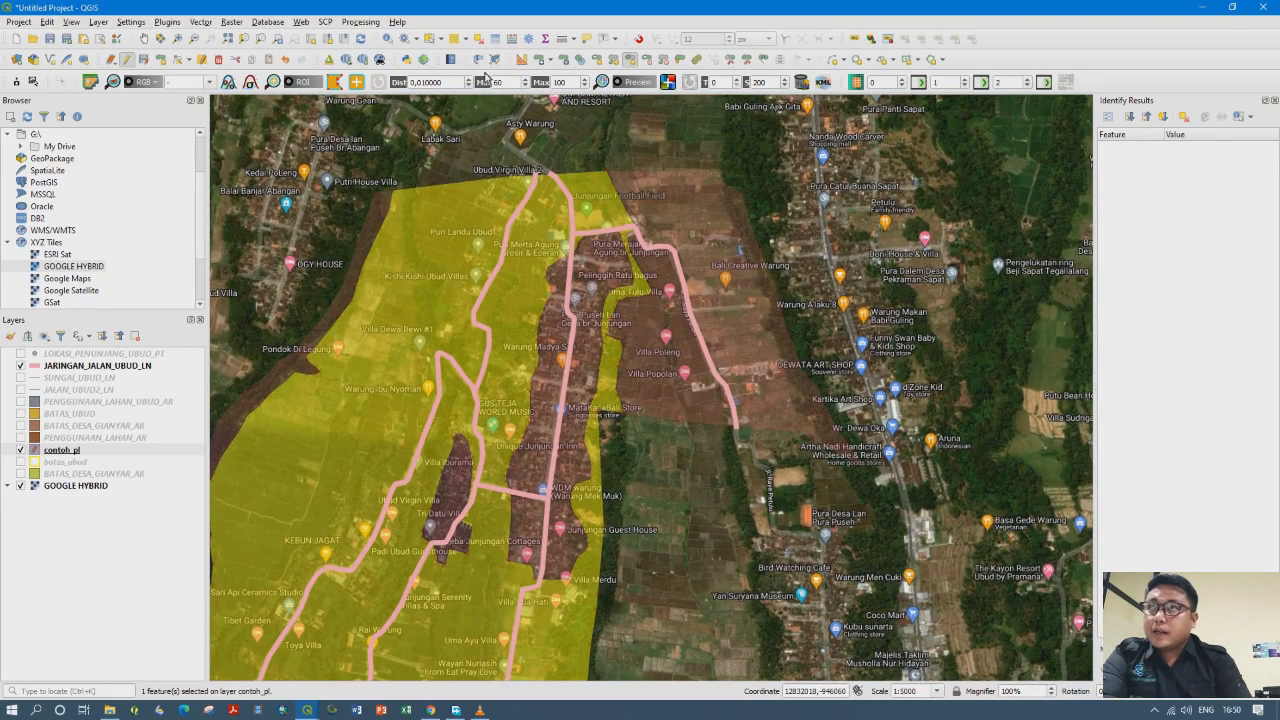
click(430, 38)
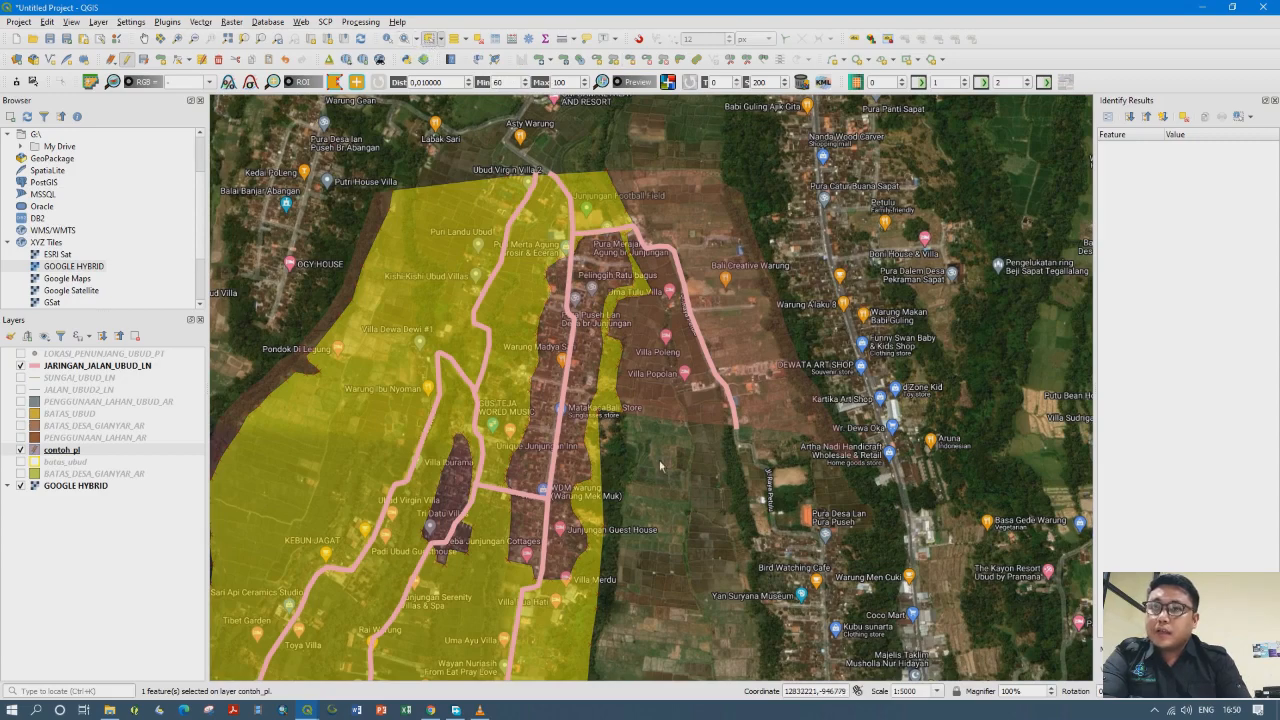
click(660, 466)
click(642, 386)
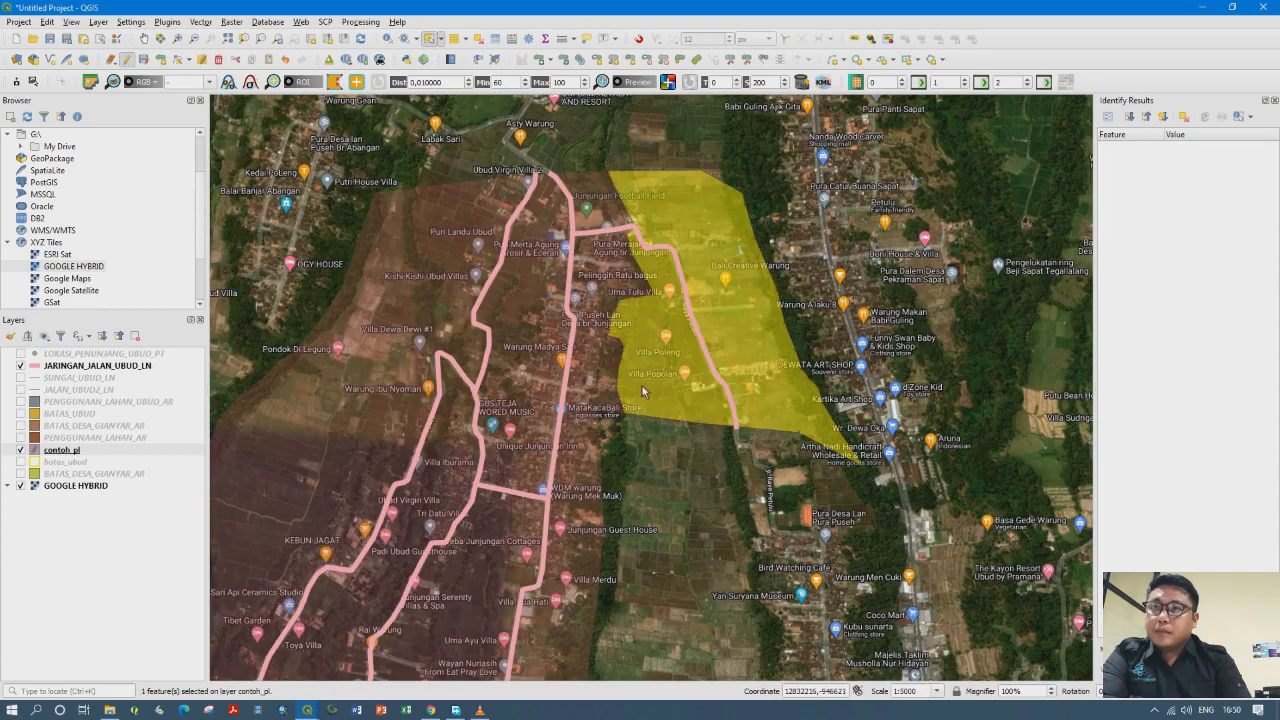
click(602, 432)
click(520, 476)
click(531, 450)
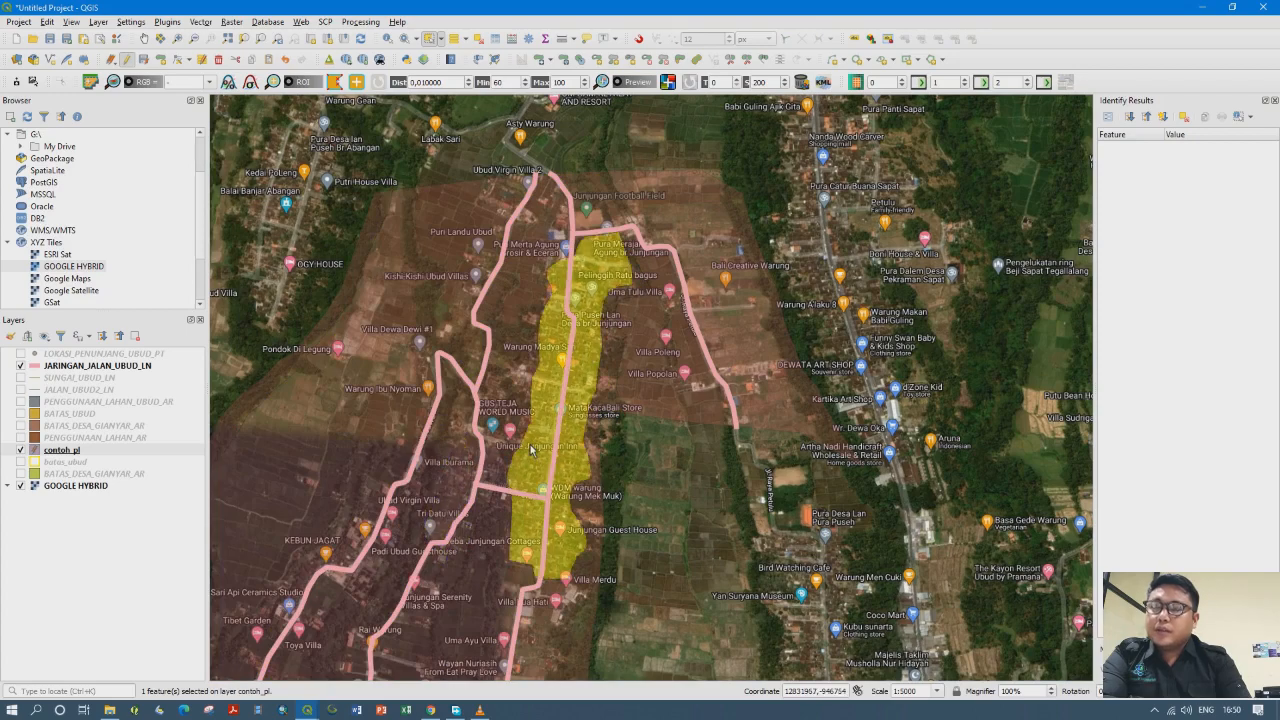
click(431, 376)
click(591, 495)
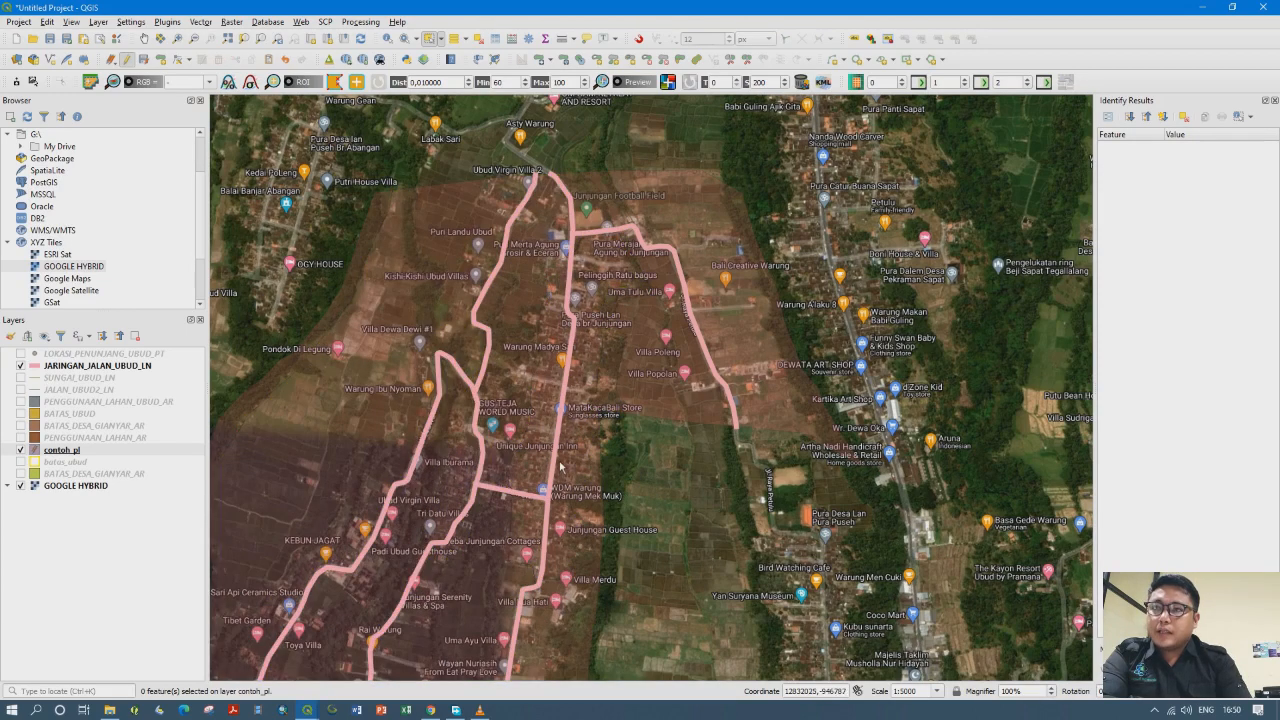
click(560, 466)
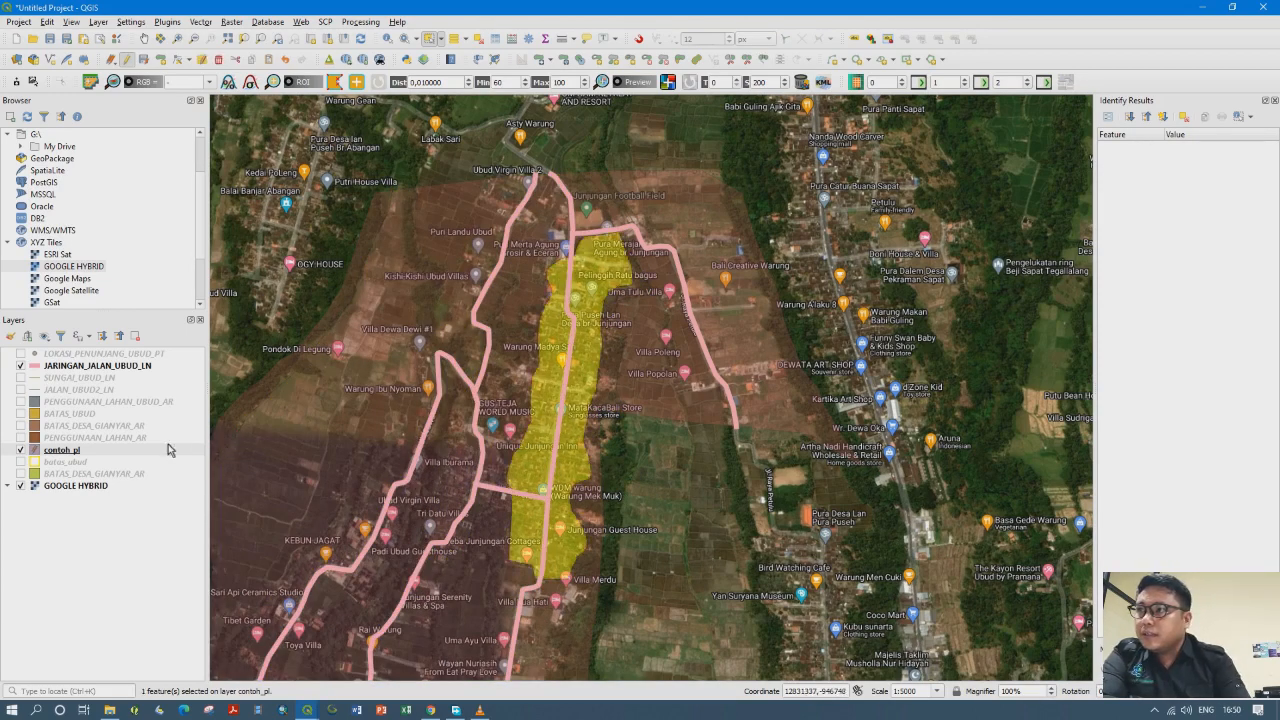
Open the attribute table of the contoh_pl layer
click(111, 456)
right_click(111, 456)
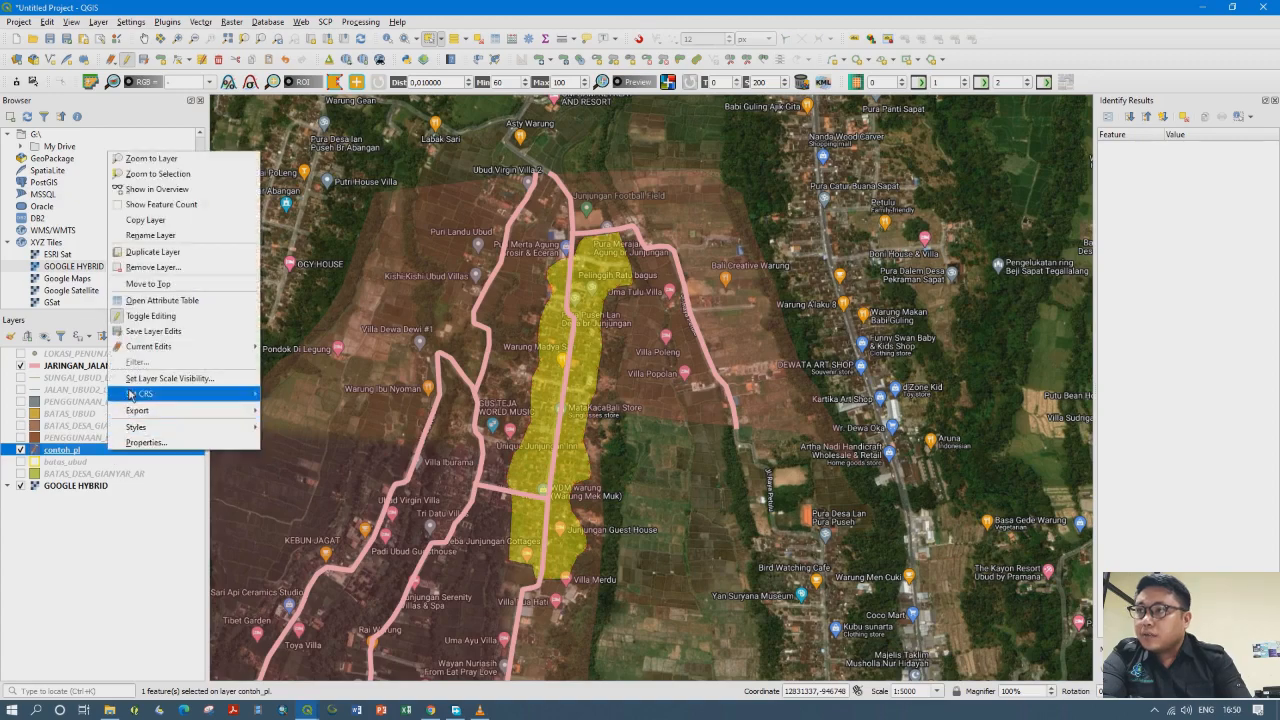
click(154, 301)
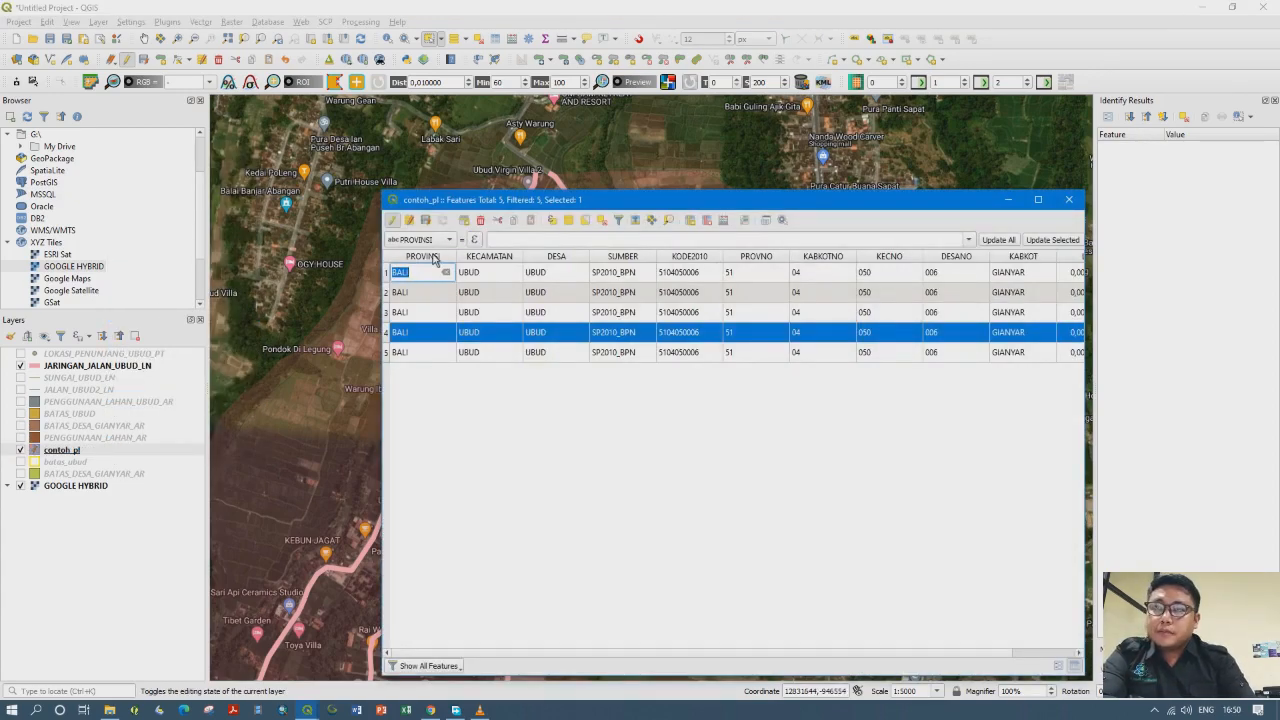
Delete every attribute field of the contoh_pl layer except DESA
click(705, 222)
click(755, 374)
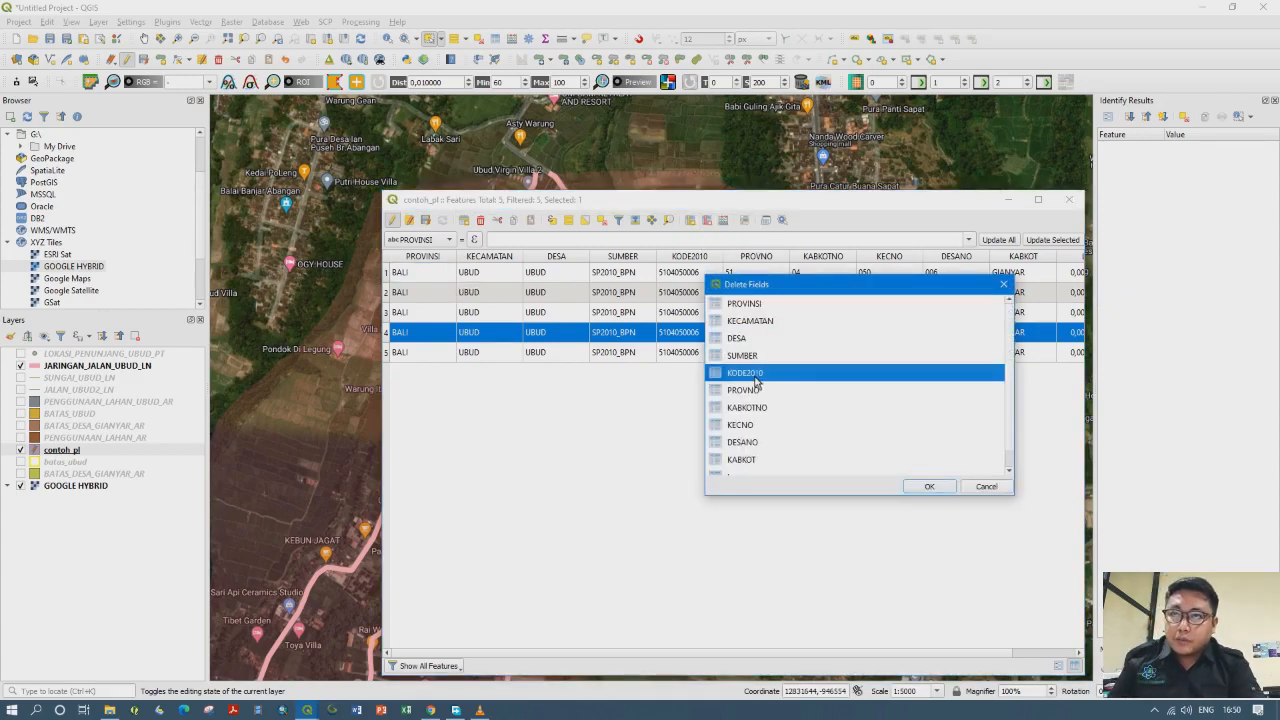
key(ctrl+a)
ctrl+click(748, 342)
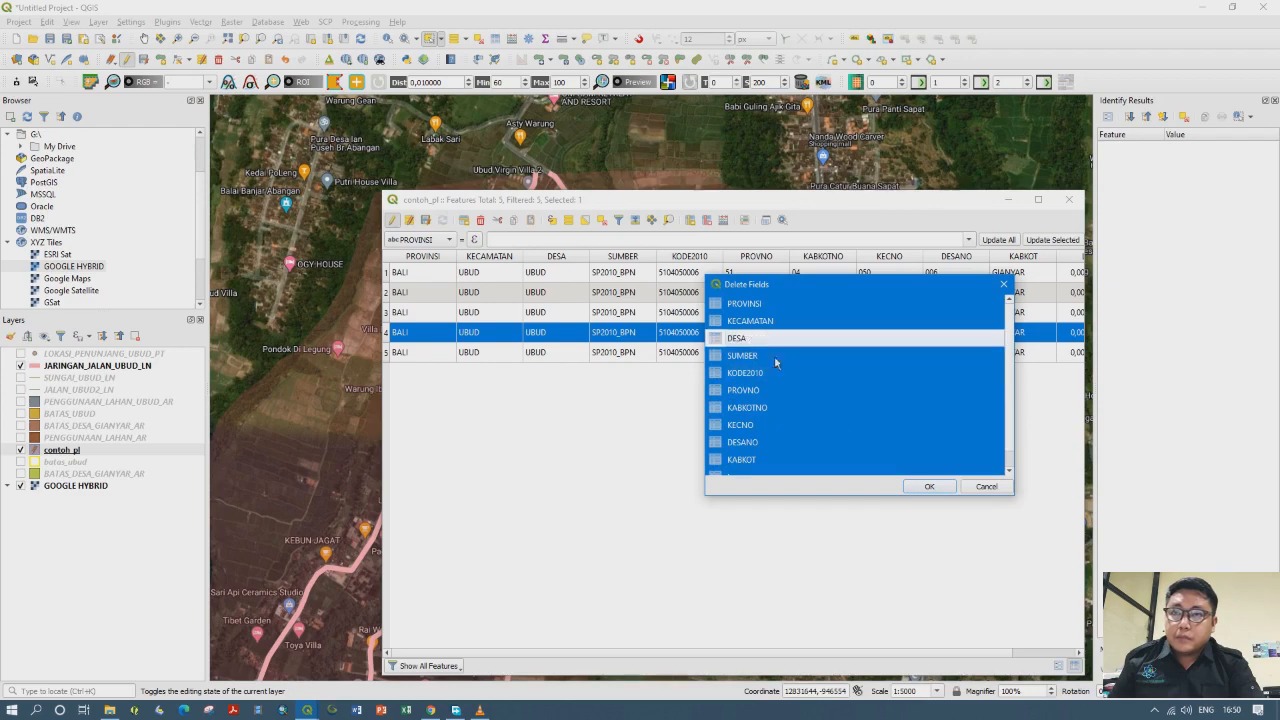
click(922, 488)
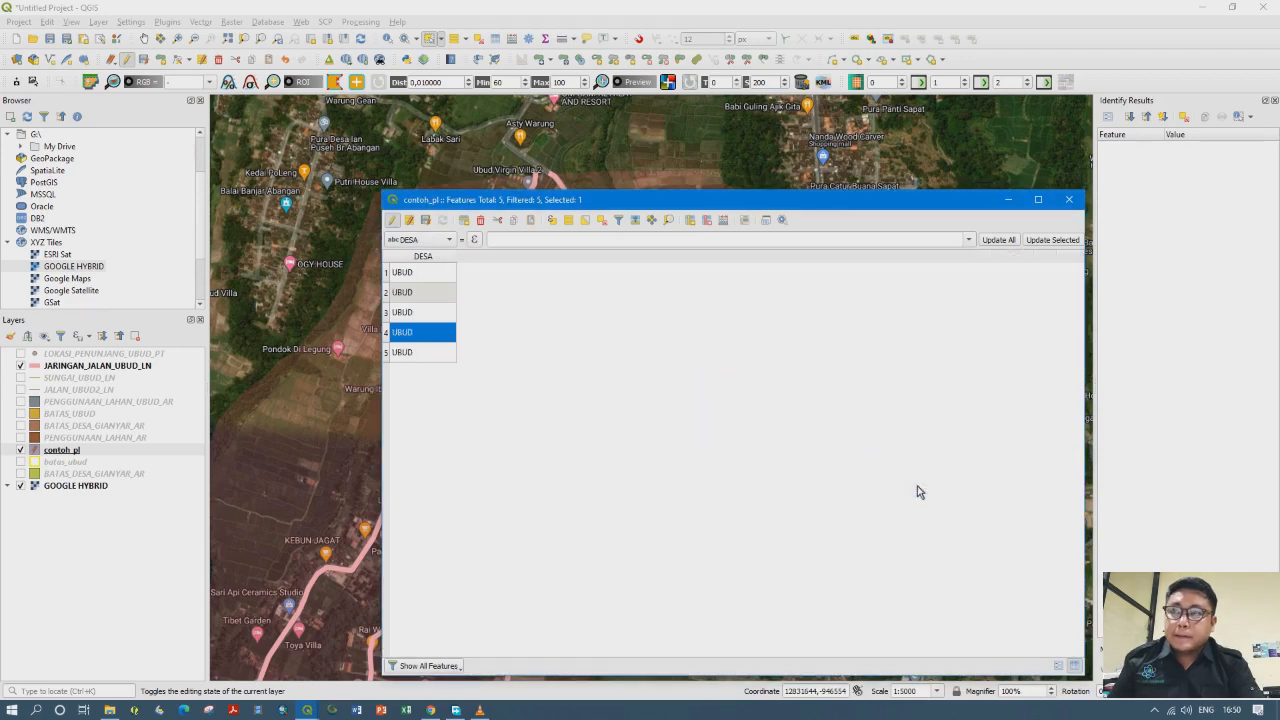
Add a Text (string) field named NAMA_PL with a length of 200 to the contoh_pl layer
click(690, 220)
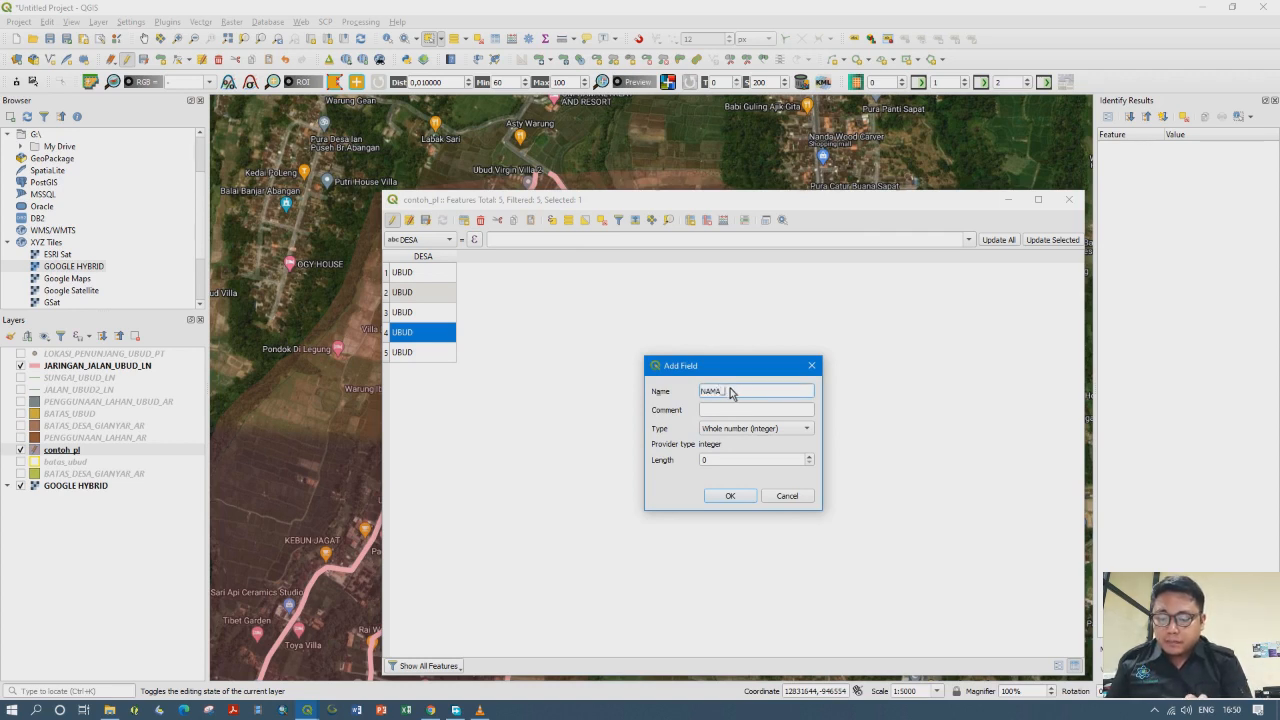
text(NAMA_PL)
click(736, 428)
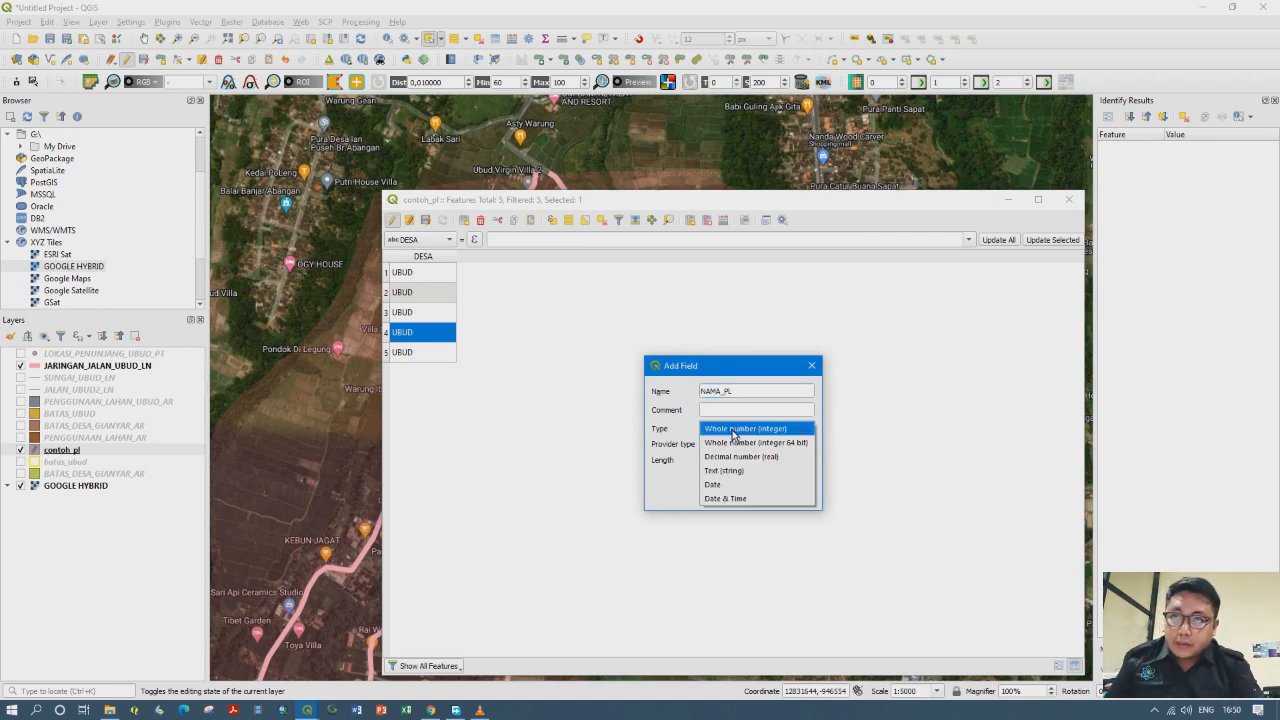
click(725, 475)
key(Tab)
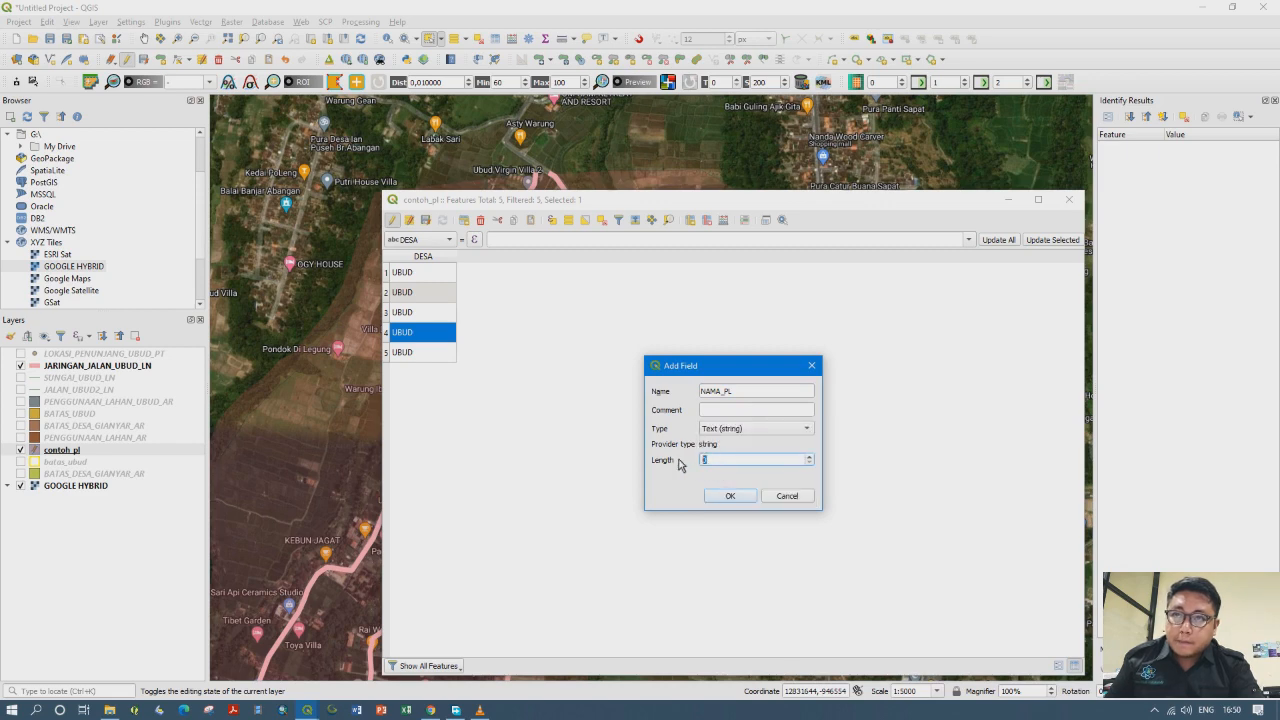
text(2)
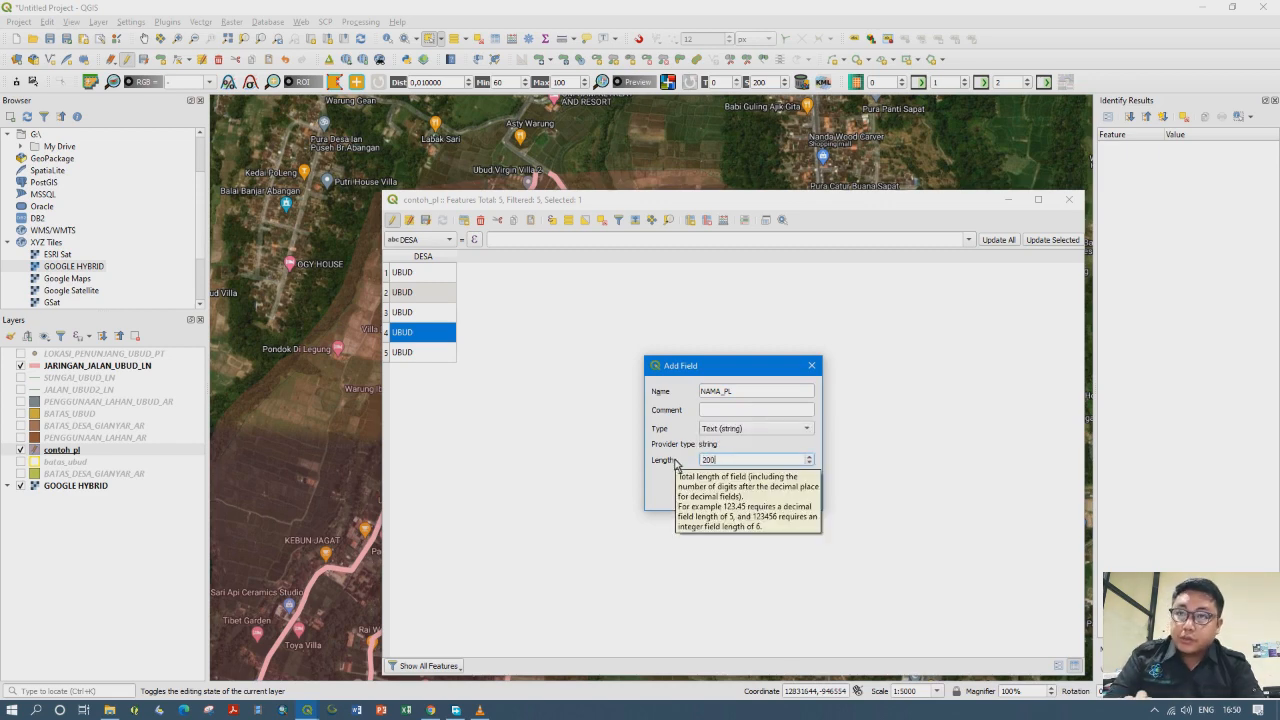
text(00)
click(740, 500)
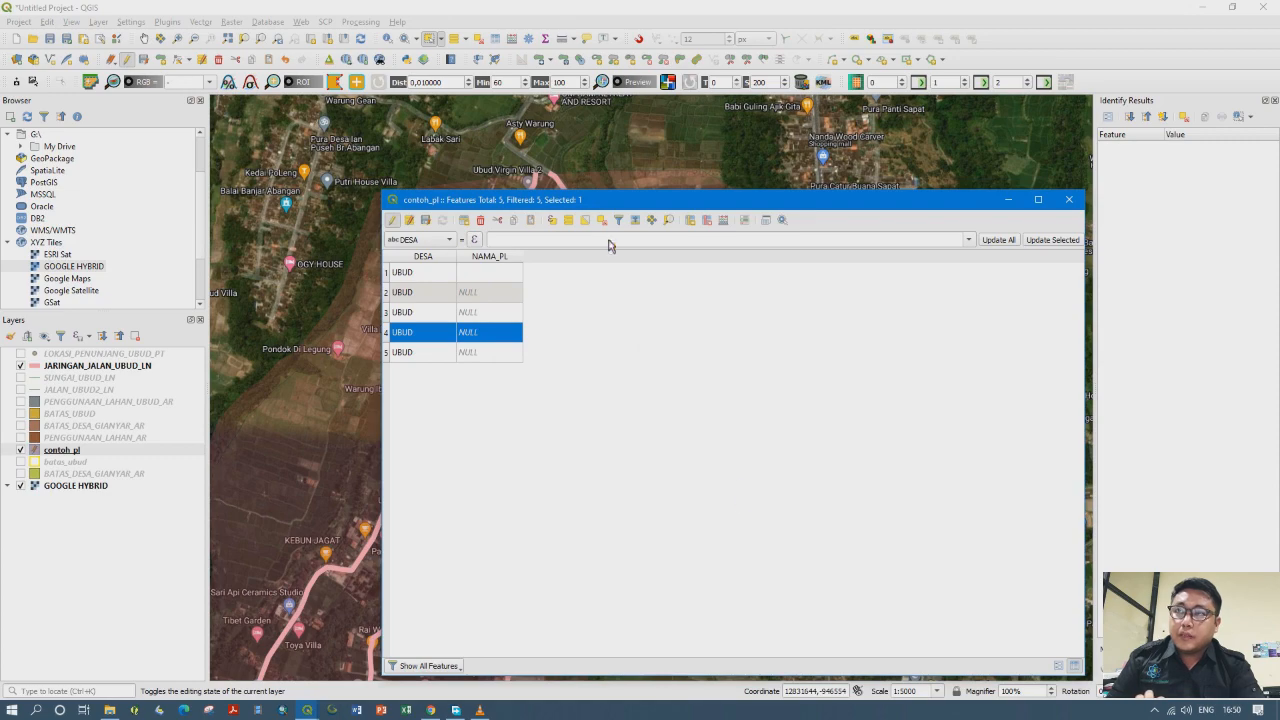
Select the Junjungan settlement polygon on the map and set its NAMA_PL value to Pemukiman
drag(592, 205, 639, 424)
double_click(436, 495)
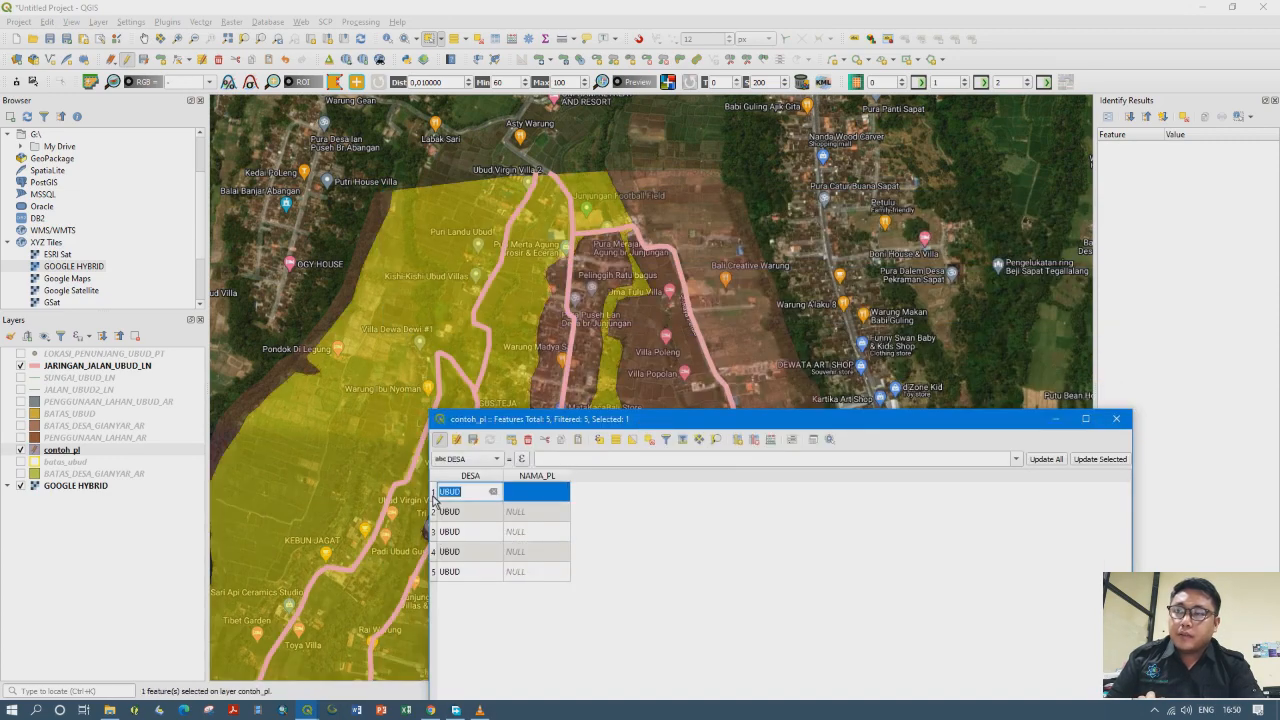
scroll(445, 325, down, 1)
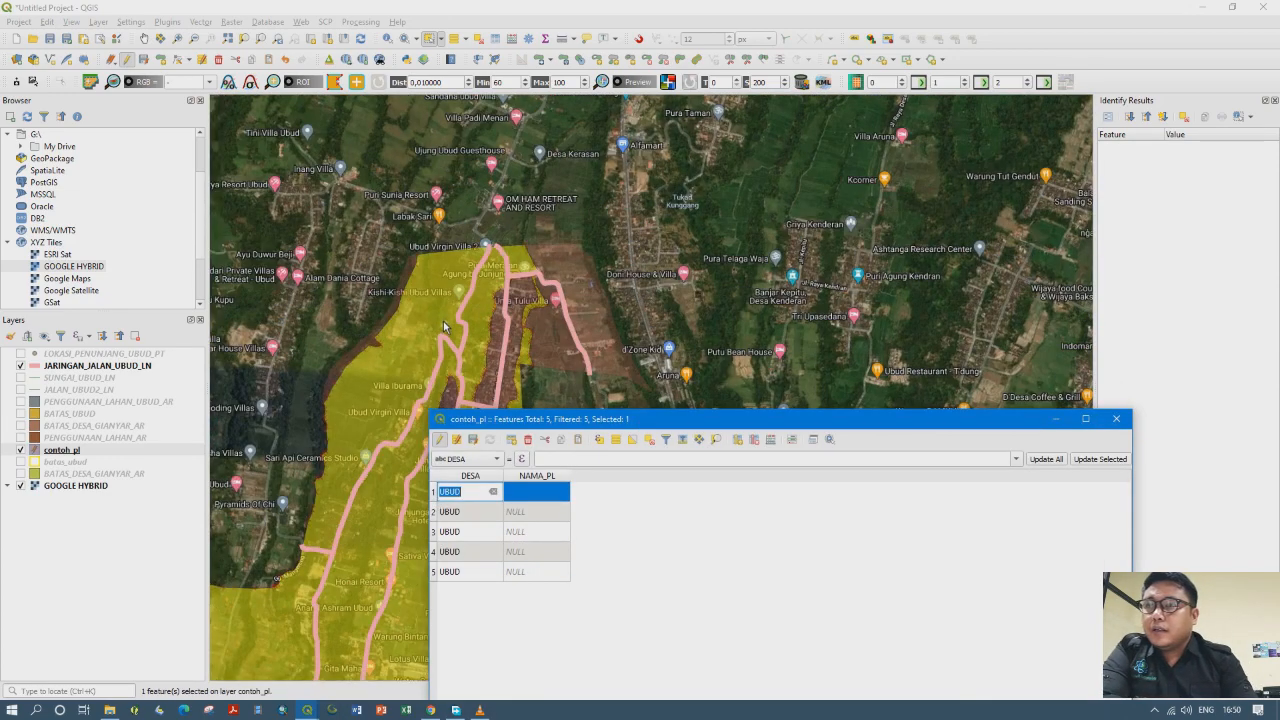
click(445, 325)
scroll(504, 305, up, 2)
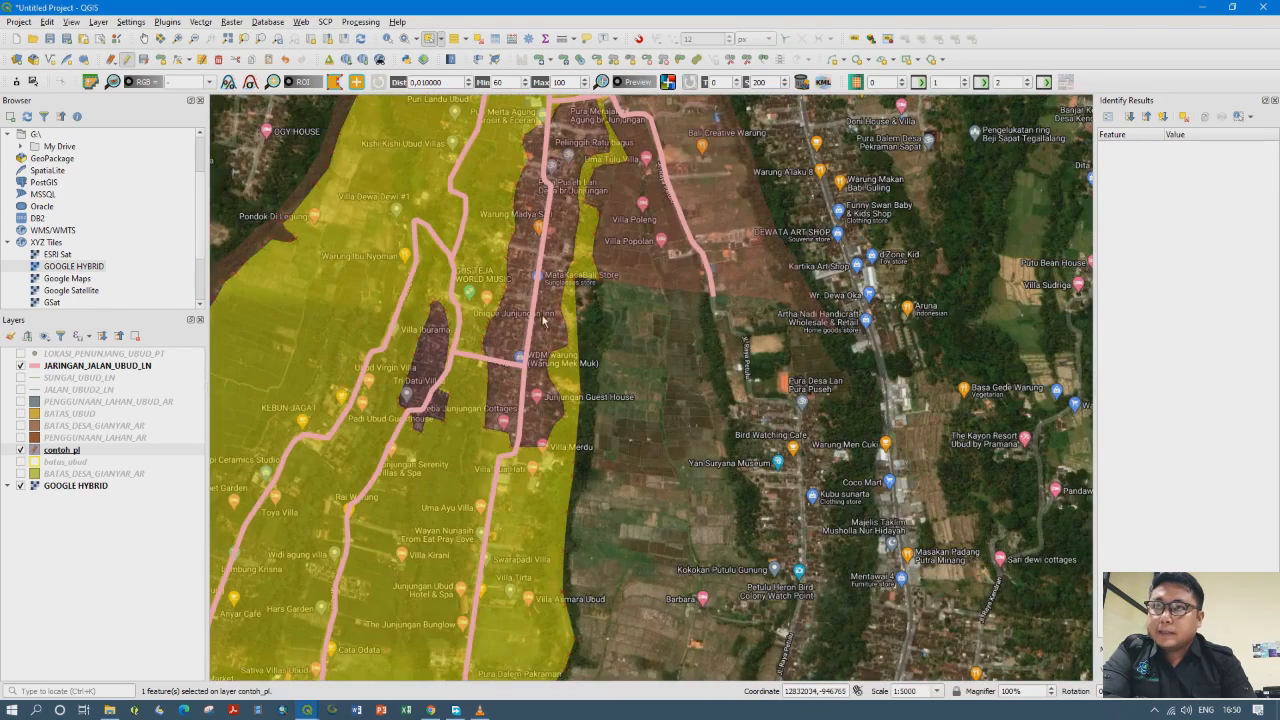
click(544, 320)
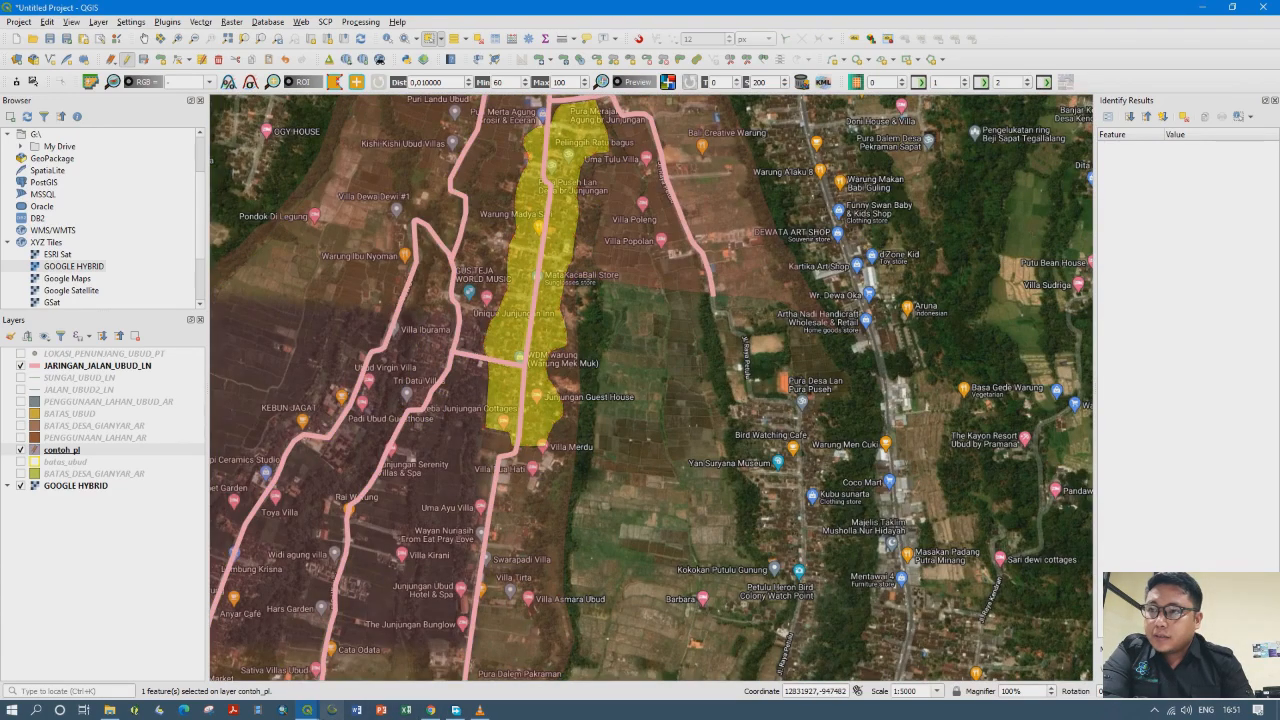
mouse_move(308, 707)
click(442, 655)
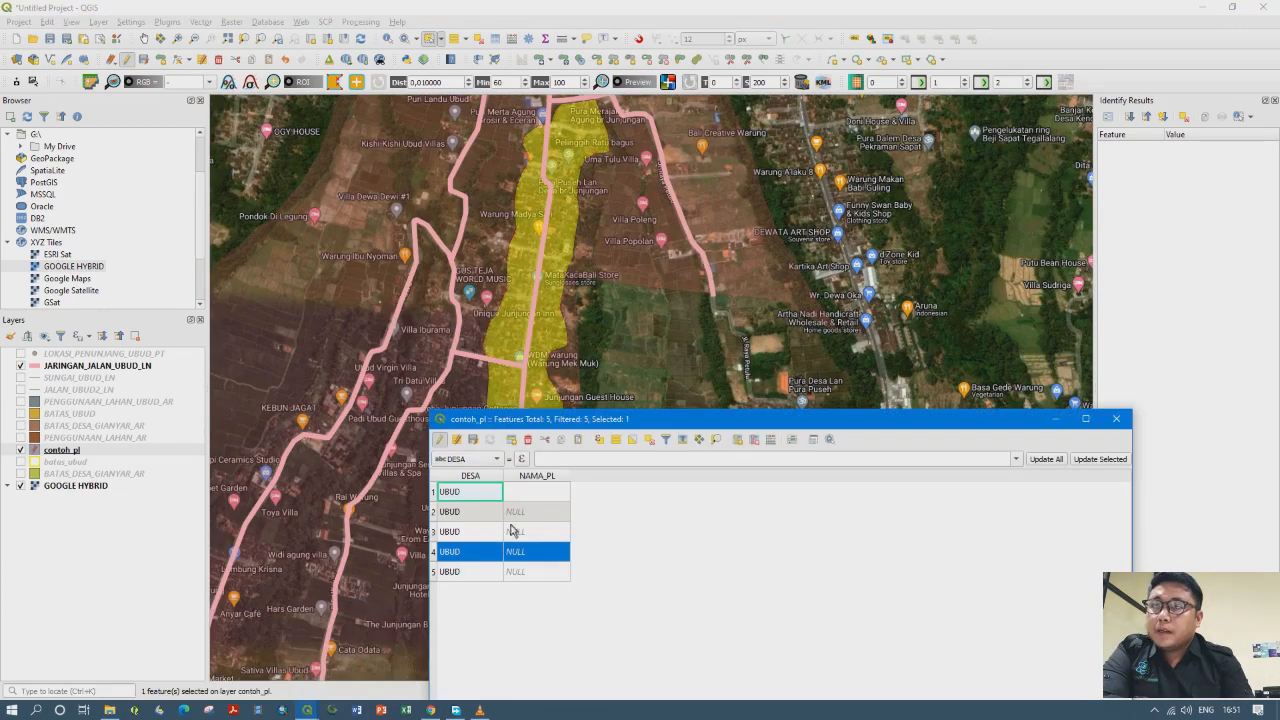
double_click(518, 551)
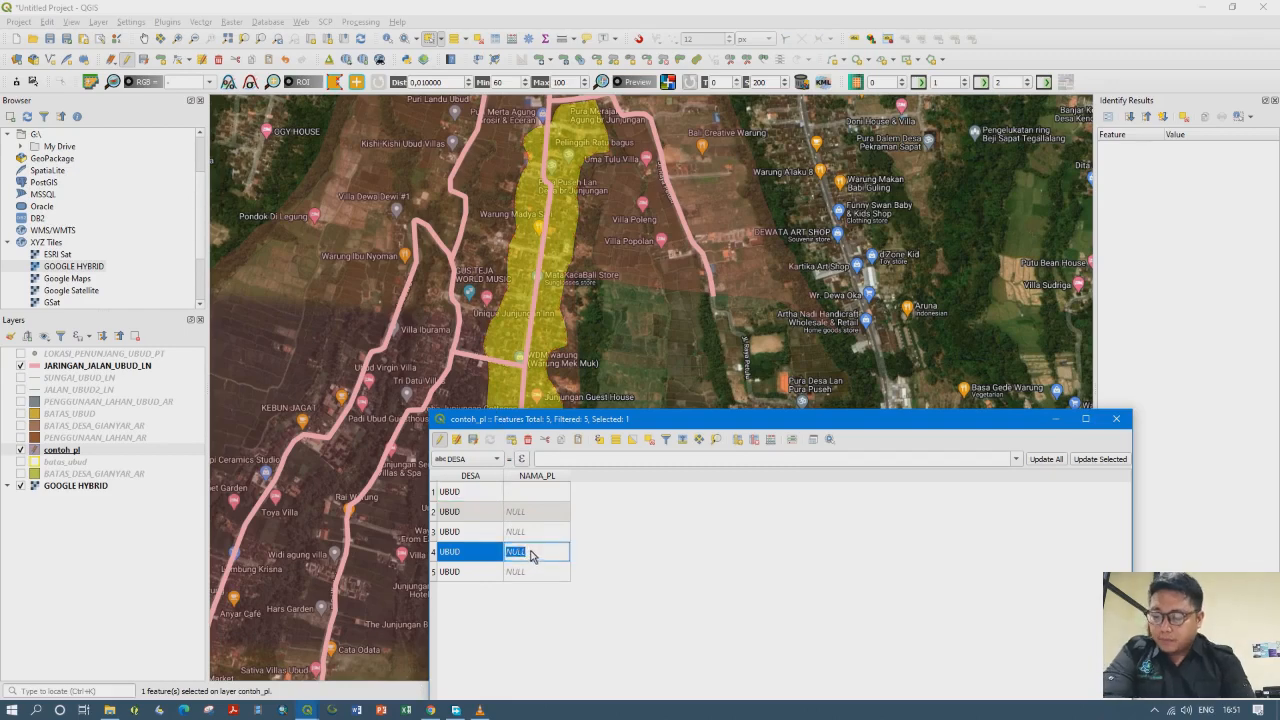
text(Pemukiman)
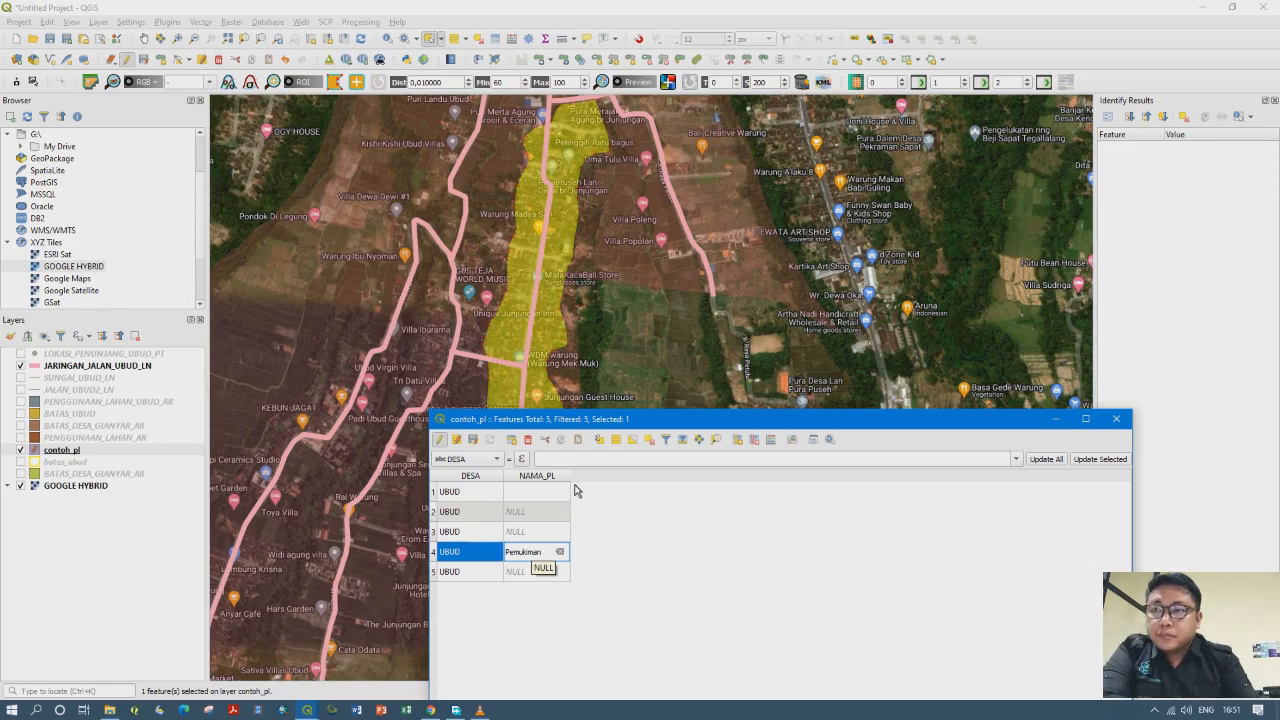
Set NAMA_PL to Pemukiman for the small settlement polygon around Tri Datu Villa and Villa Iburama
drag(612, 418, 568, 322)
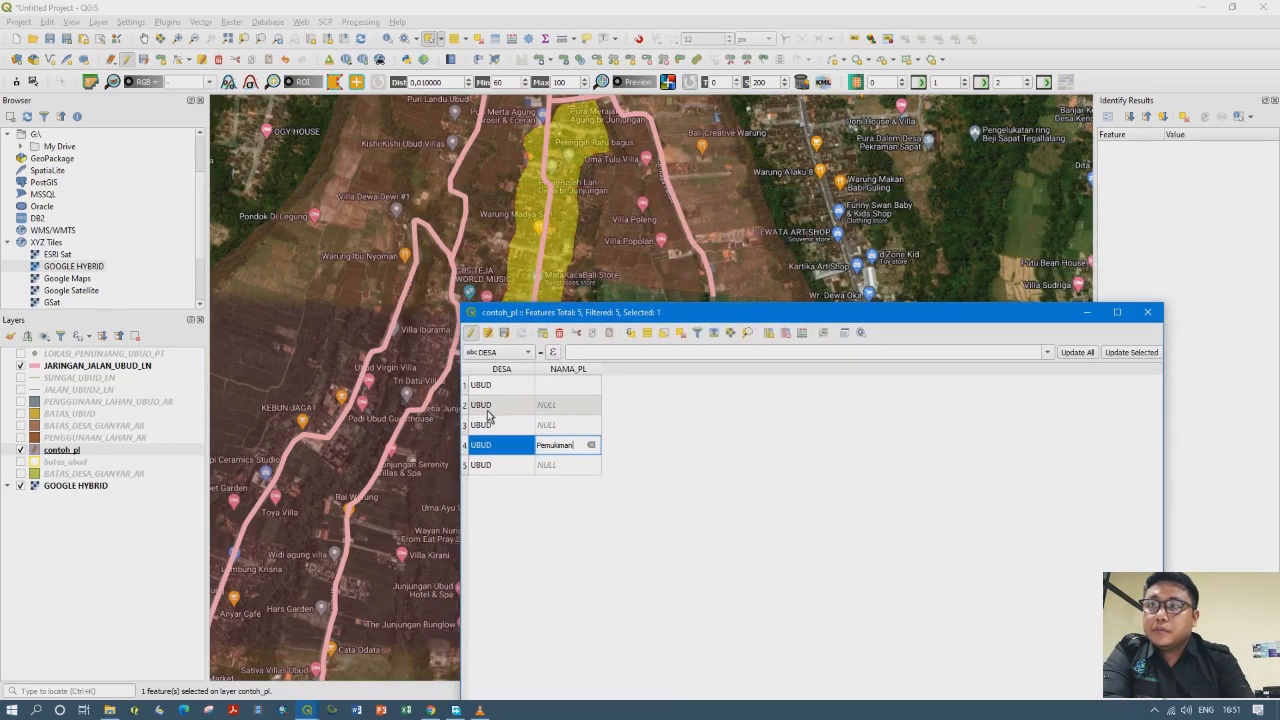
click(466, 426)
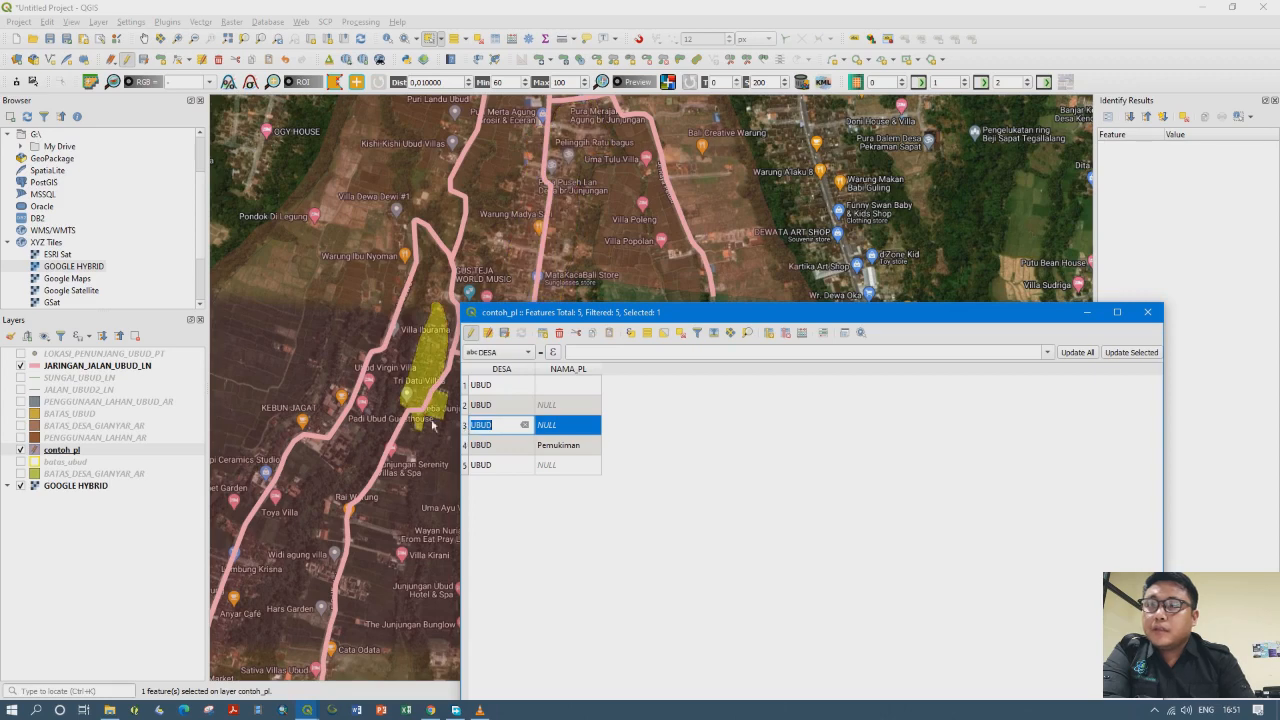
click(562, 429)
text(Pemukiman)
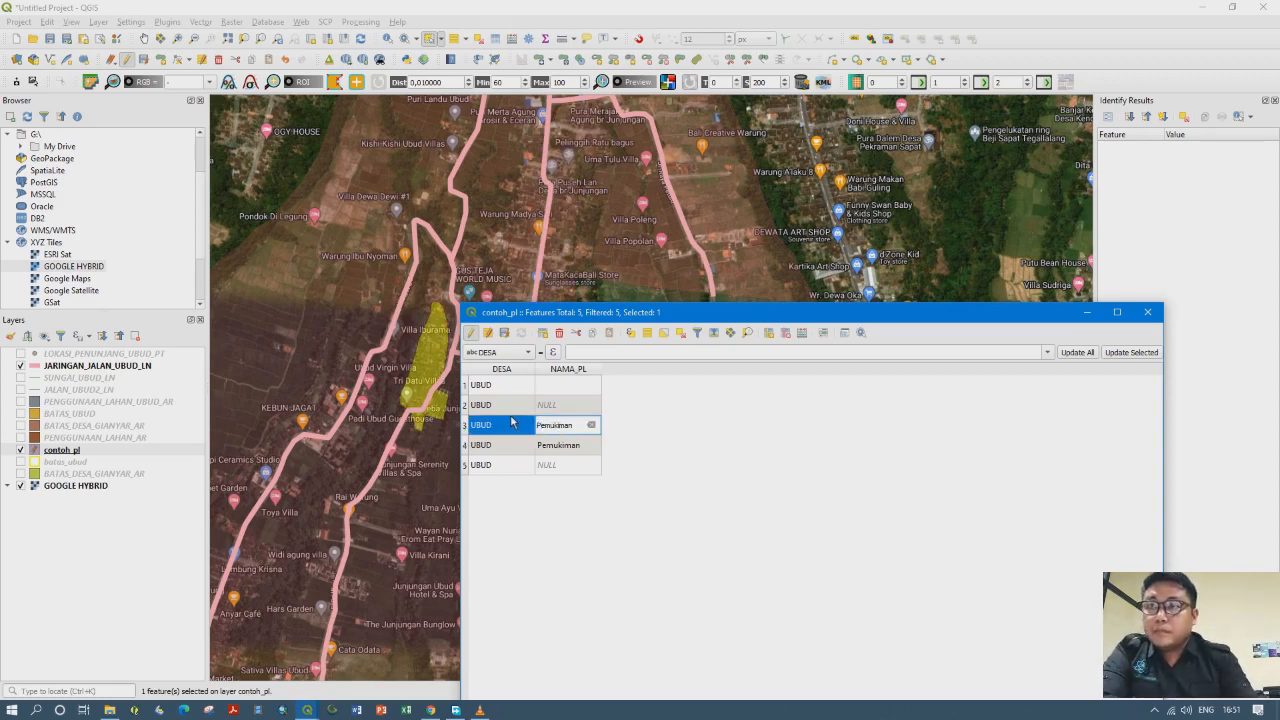
Set NAMA_PL to Sawah for the eastern polygon around Villa Popolan and to Lainnya for the large remaining Ubud polygon
click(466, 405)
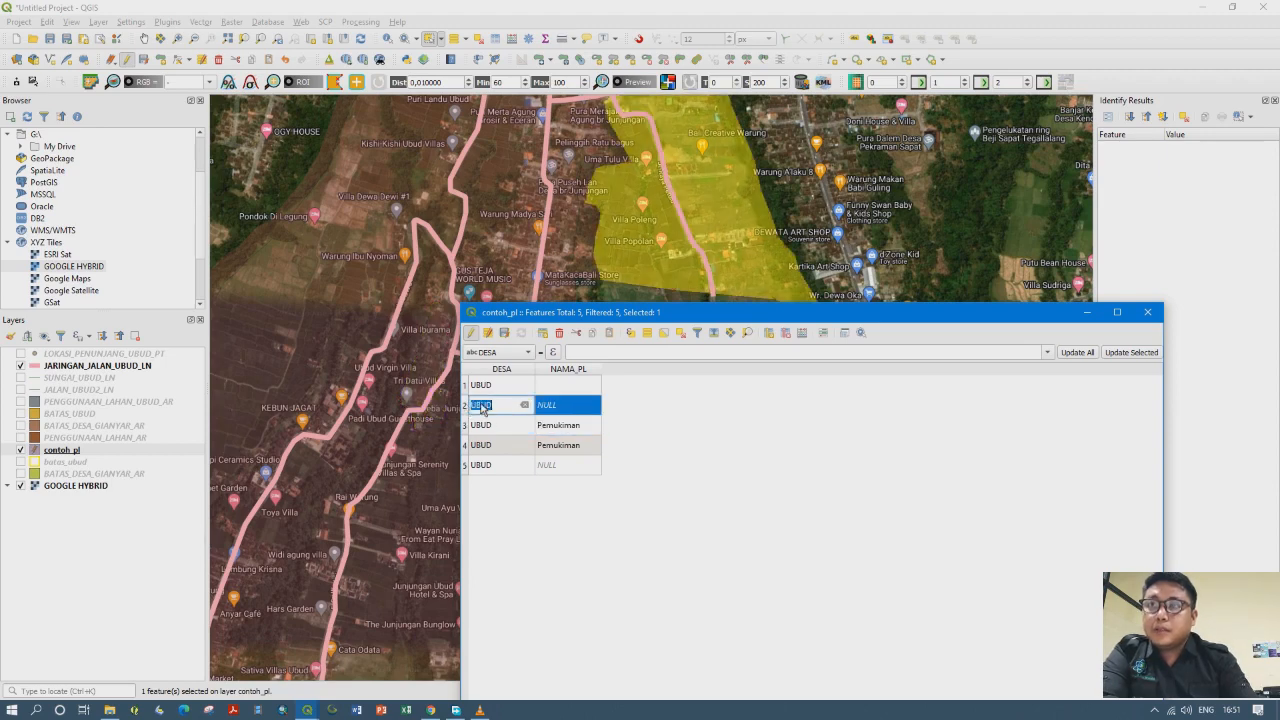
click(549, 409)
text(Saw)
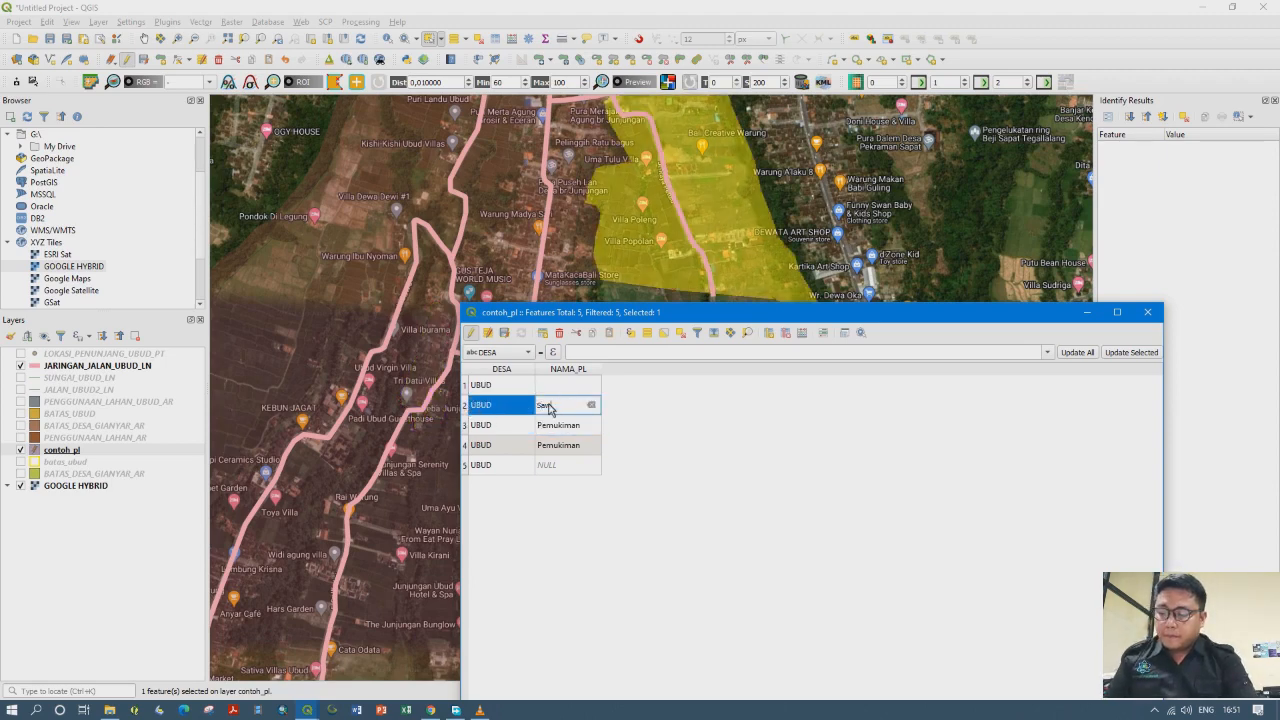
text(ah)
click(465, 388)
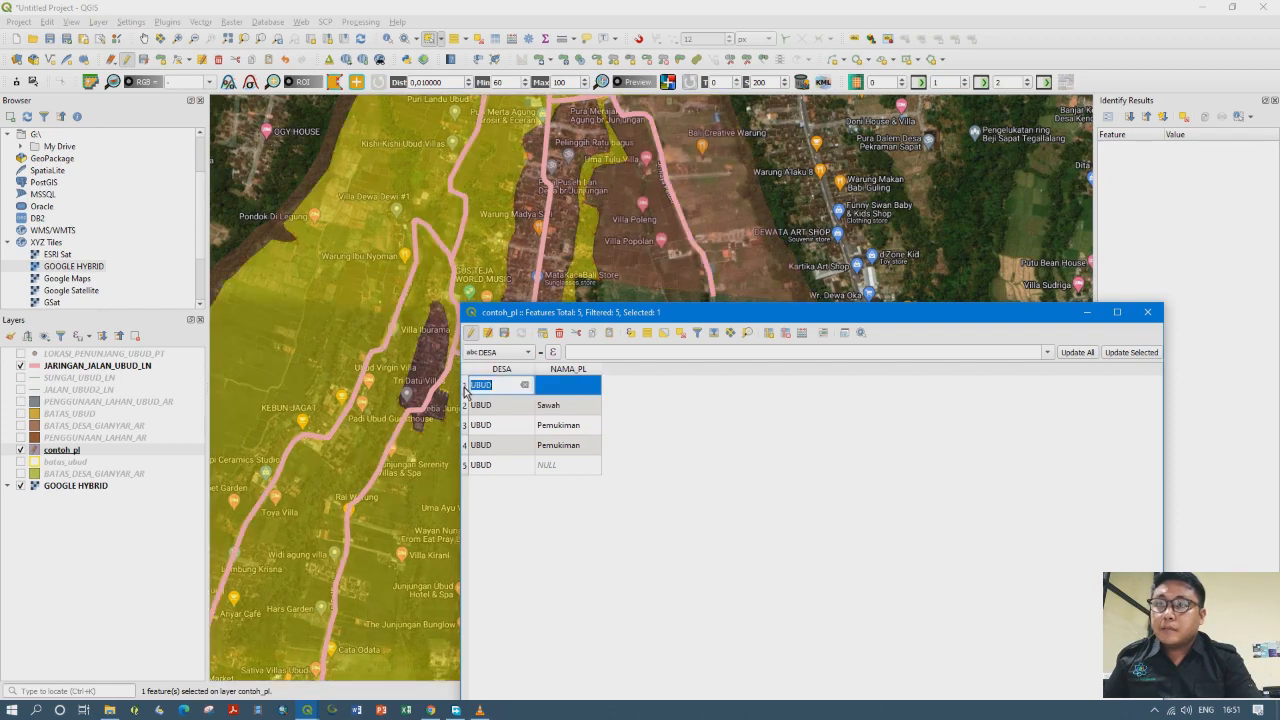
click(566, 390)
text(Lainnya)
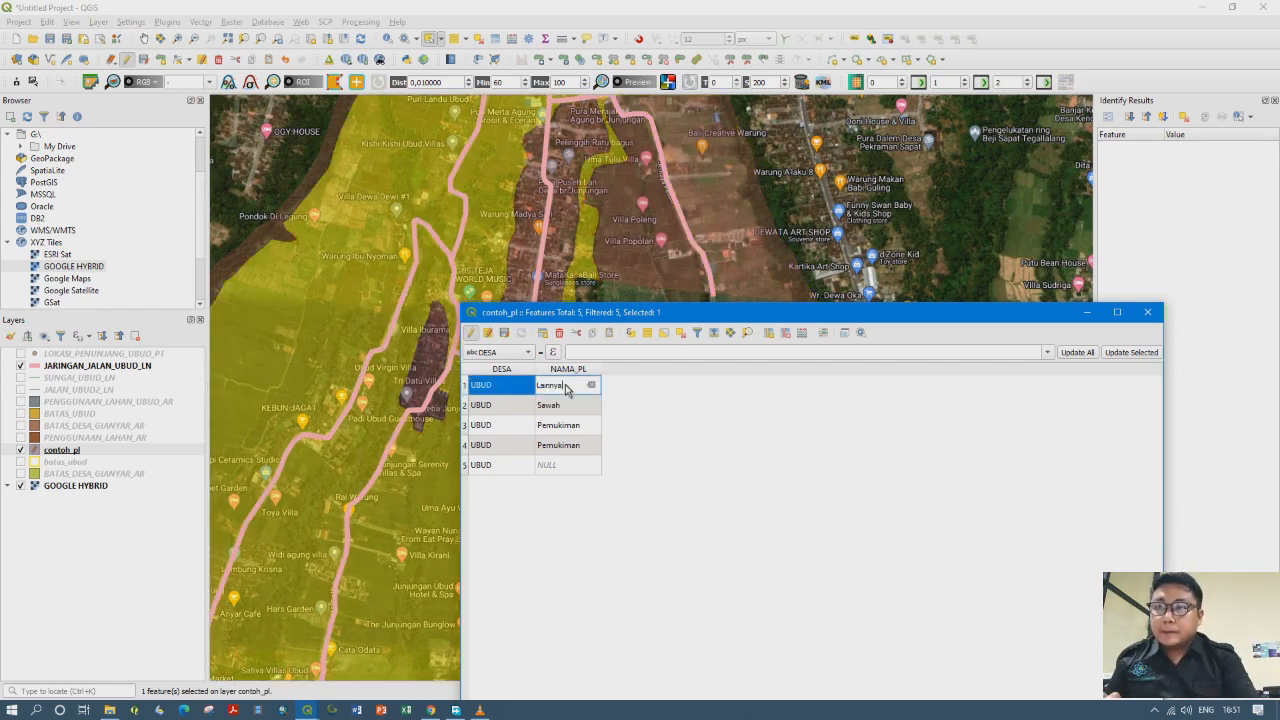
Inspect the narrow western strip polygon beside Pondok Di Legung and set its NAMA_PL value to Kebun Campuran
click(470, 470)
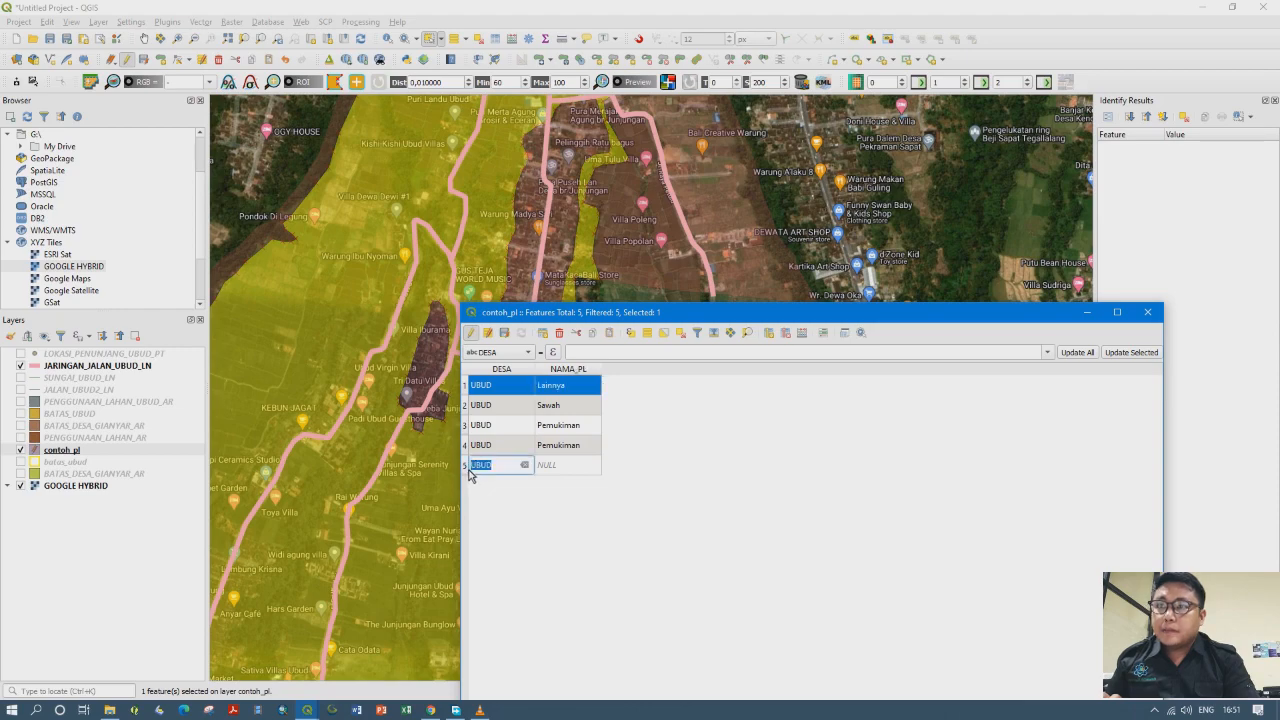
click(465, 468)
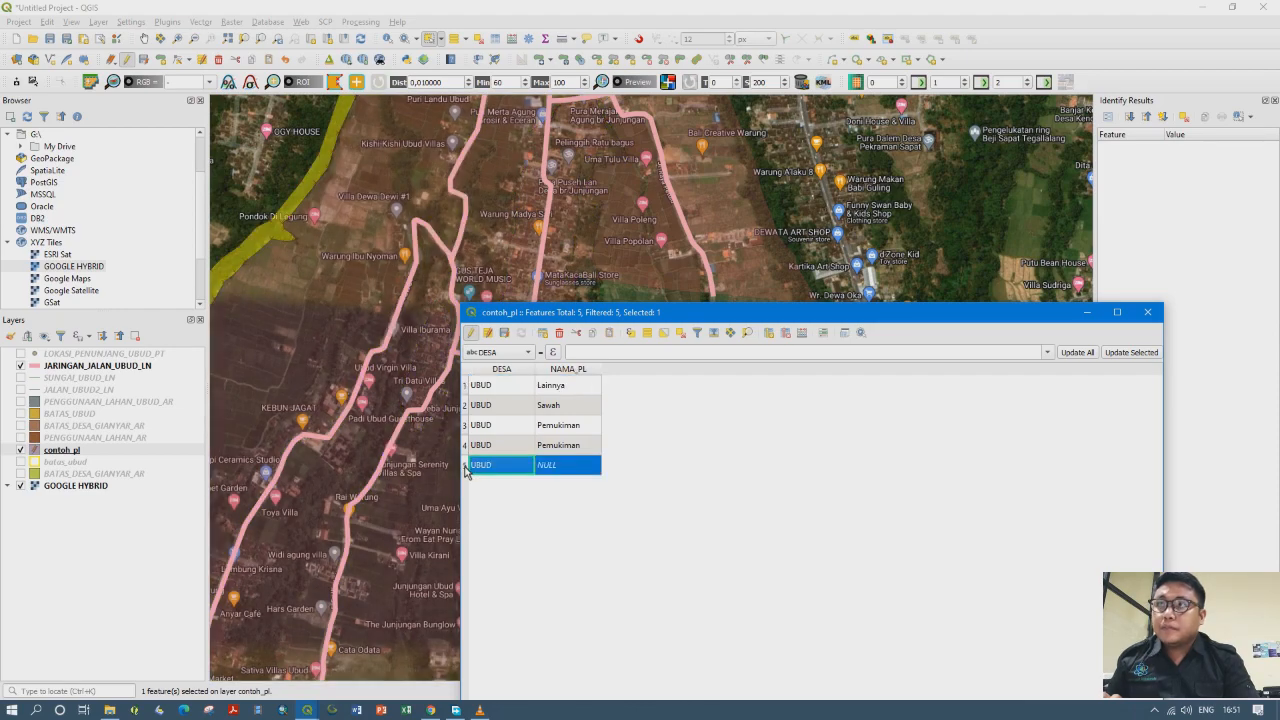
drag(377, 247, 481, 279)
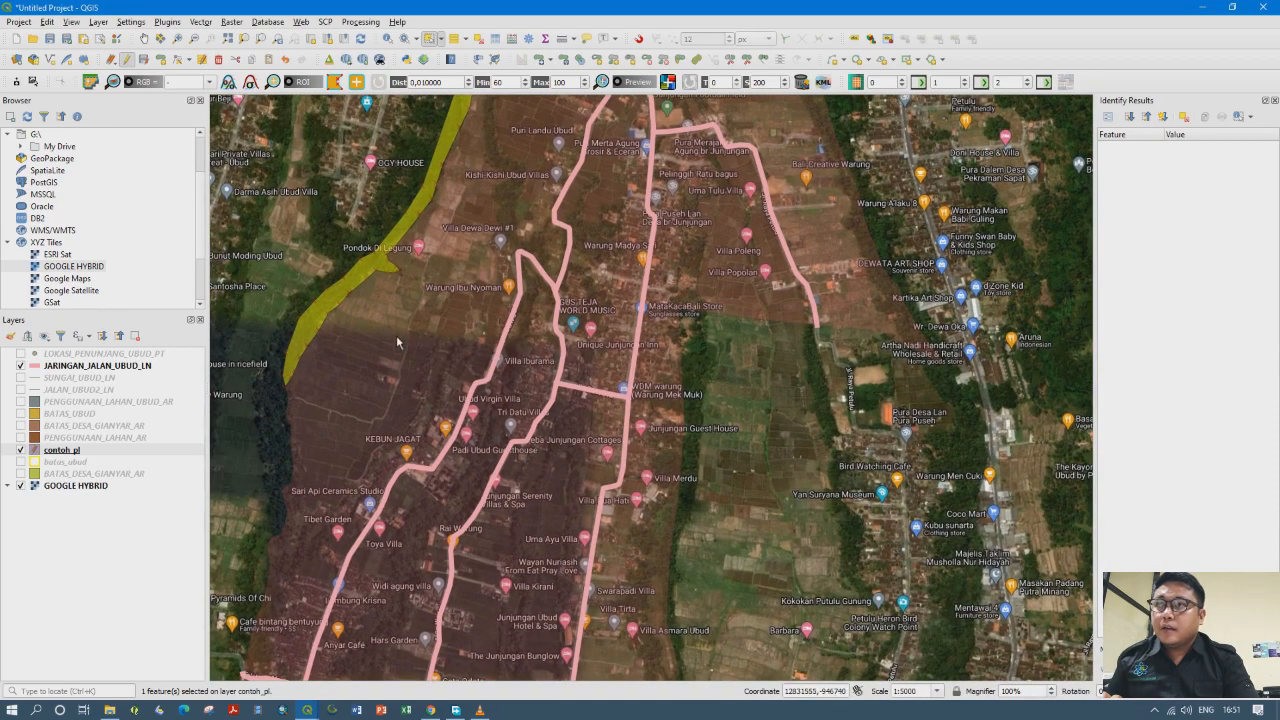
scroll(396, 342, up, 3)
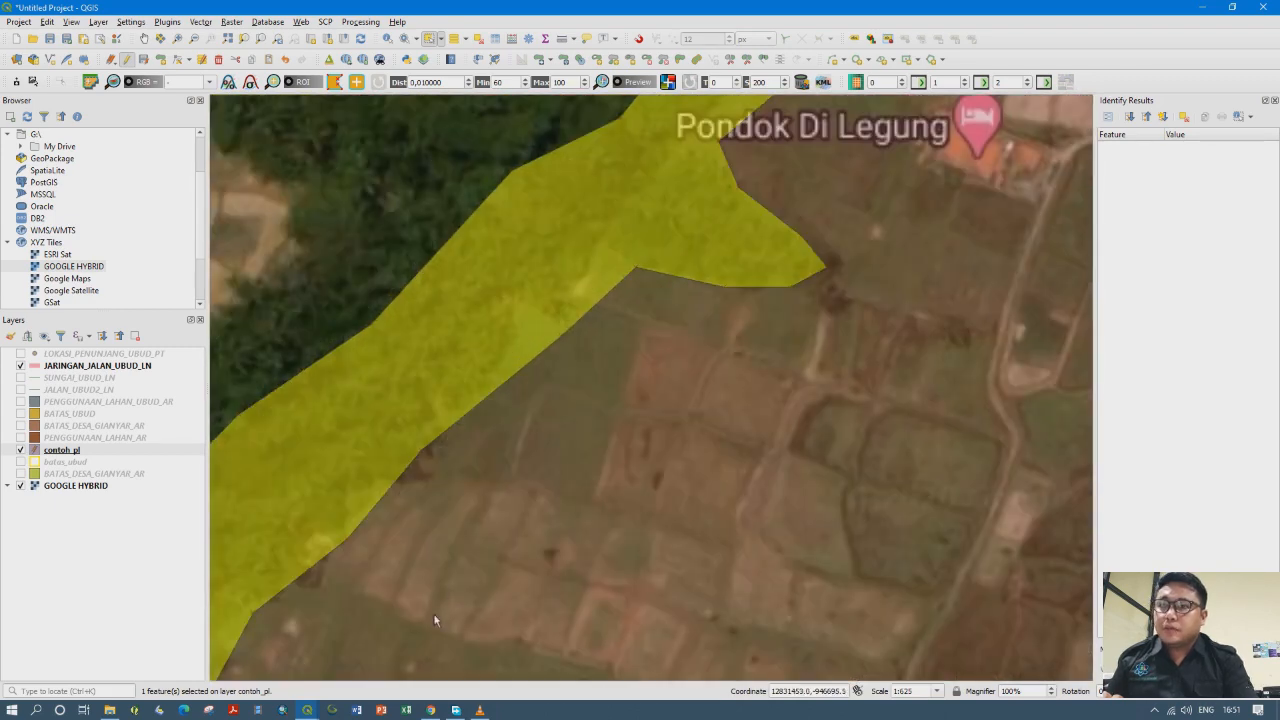
mouse_move(308, 710)
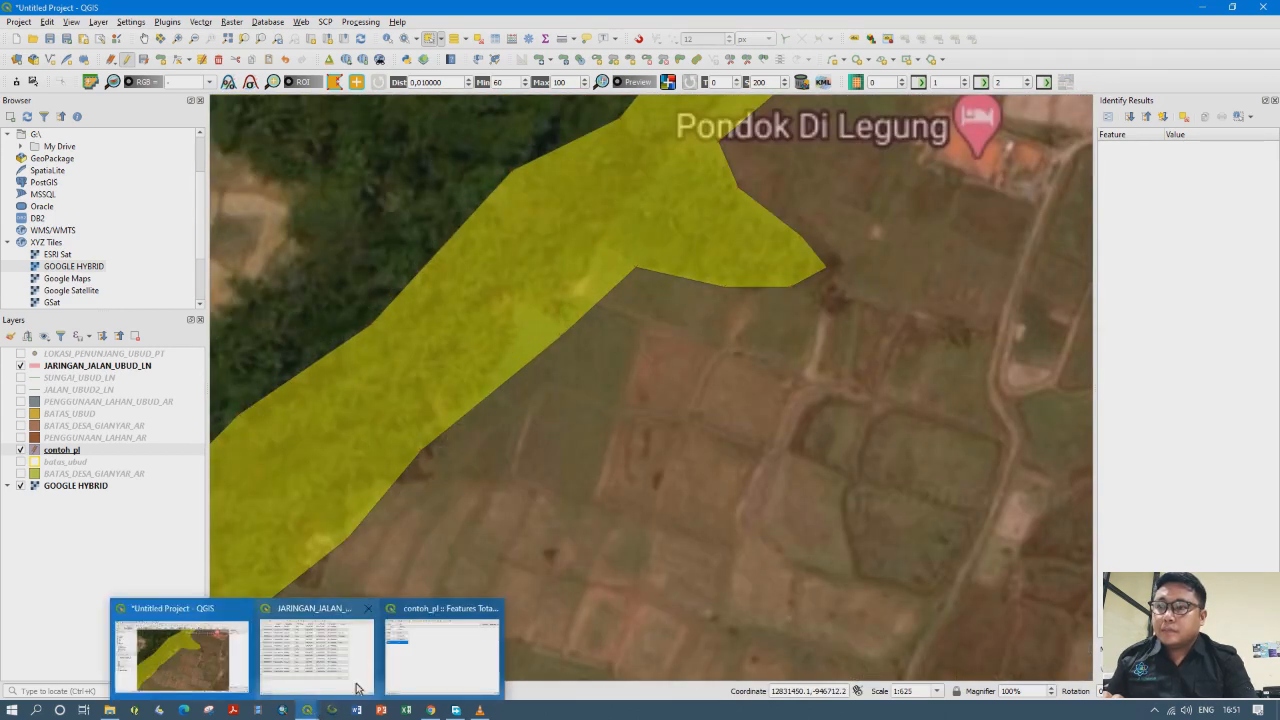
click(410, 655)
double_click(562, 468)
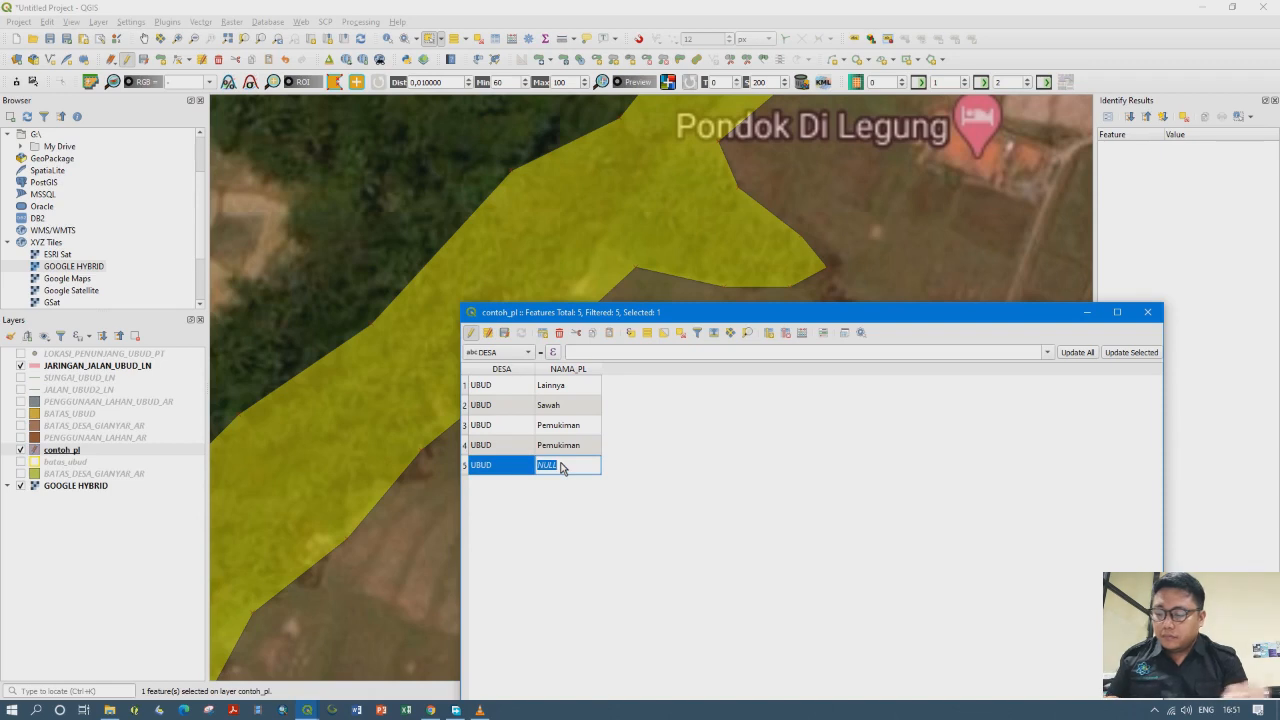
text(K)
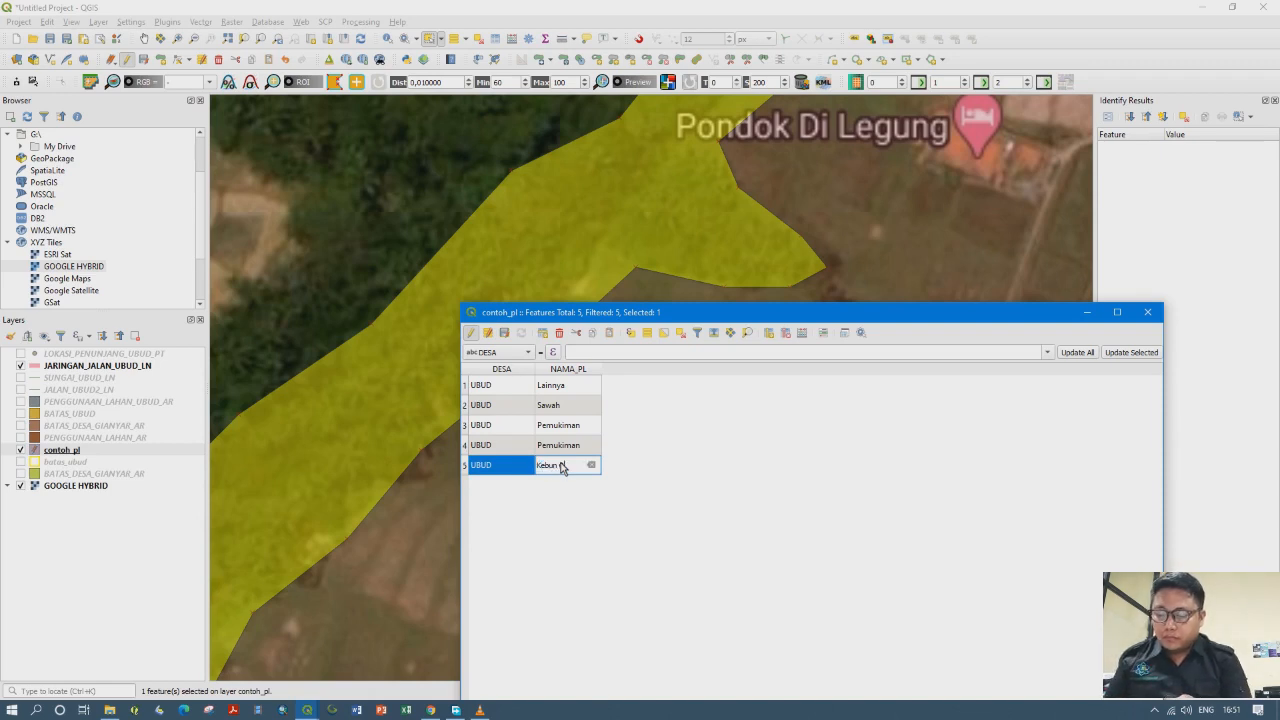
text(ebun Campuran)
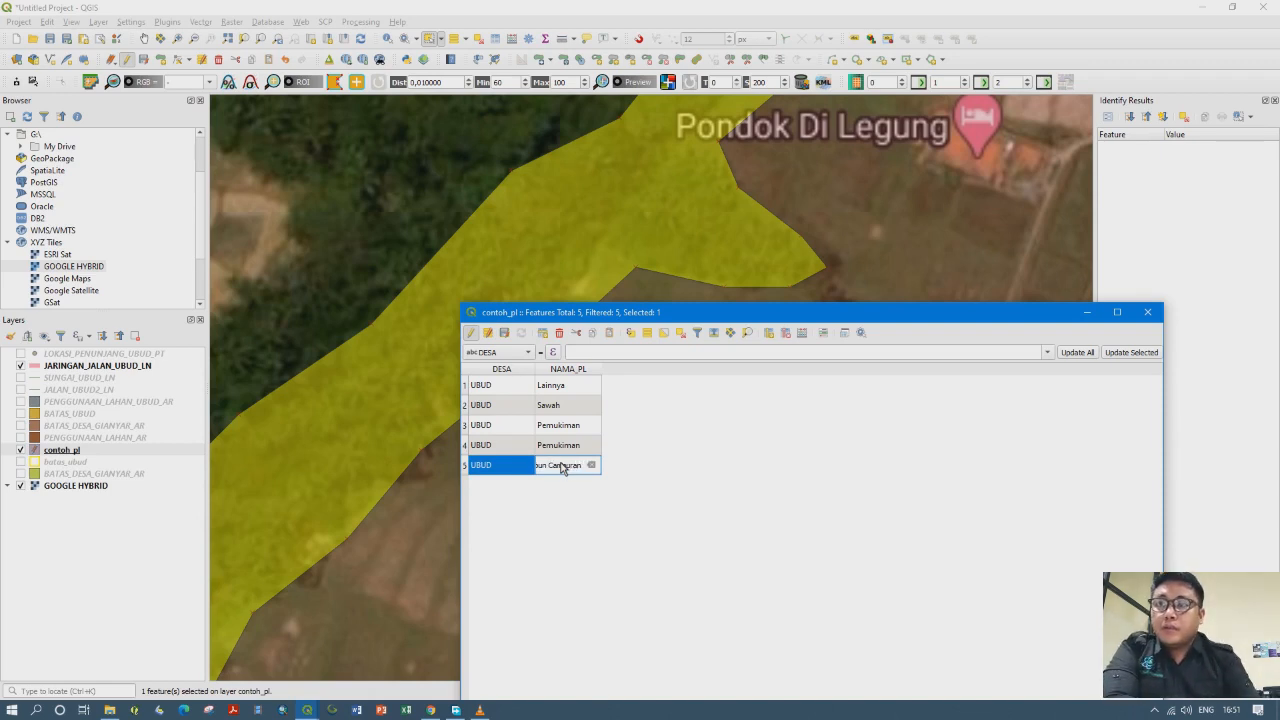
Minimize the attribute table and examine the strip polygon and the neighbouring fields south of Pondok Di Legung on the imagery
drag(679, 313, 542, 274)
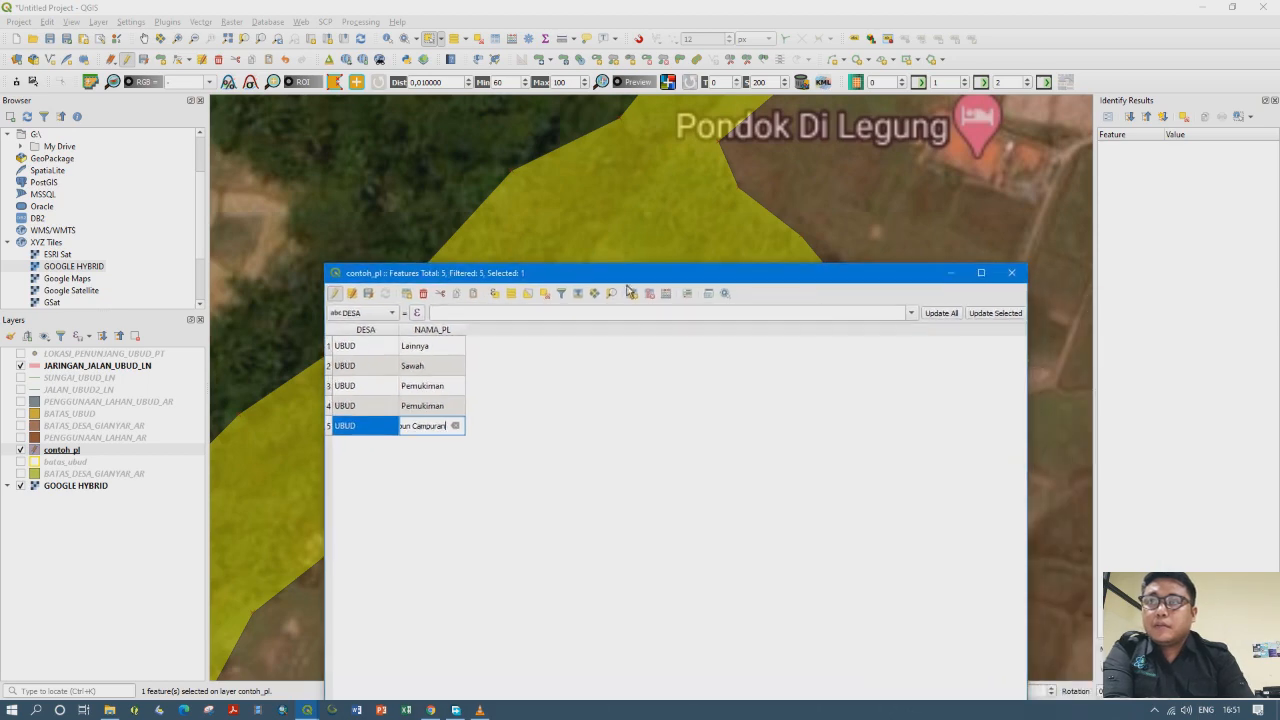
click(950, 273)
scroll(585, 412, down, 4)
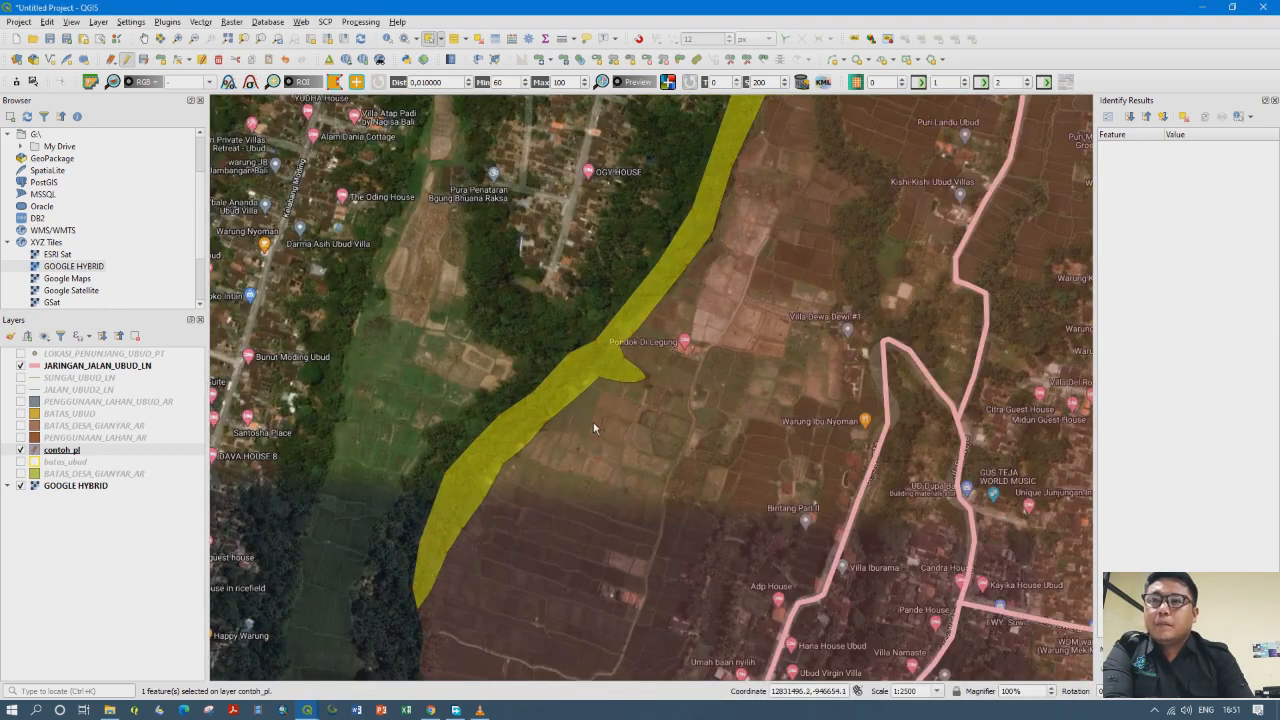
scroll(593, 428, up, 3)
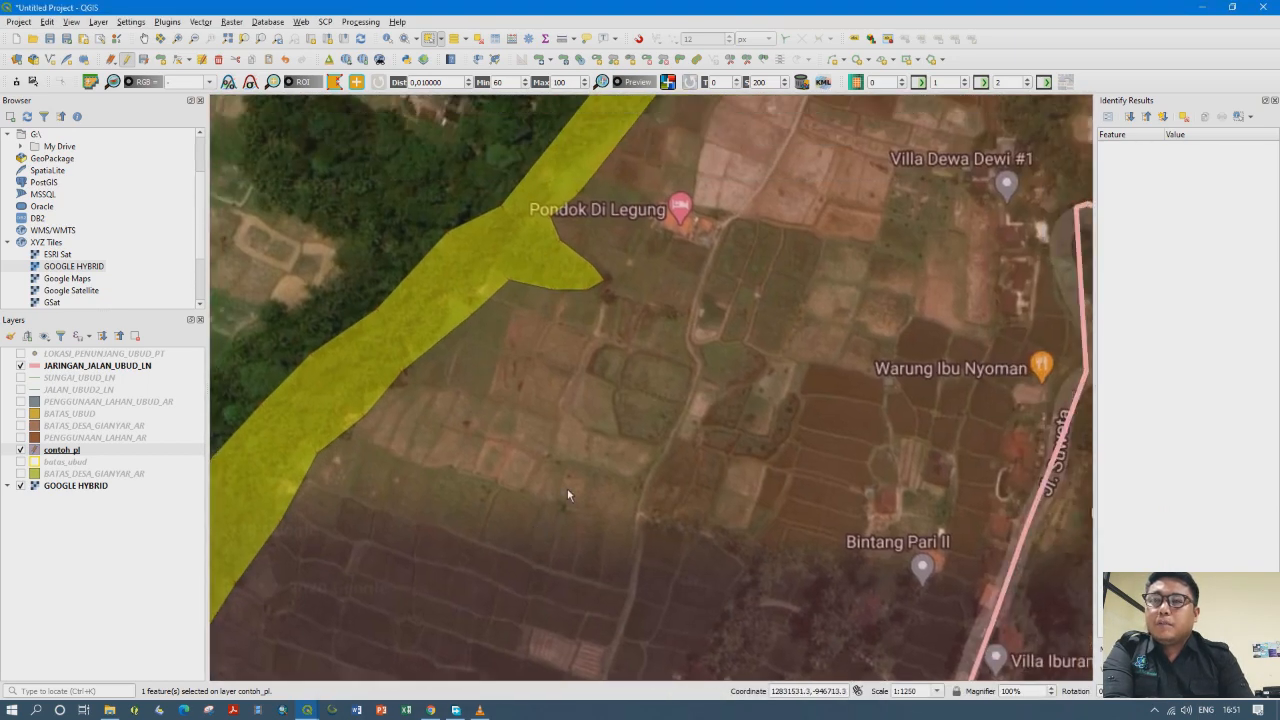
scroll(567, 495, up, 1)
scroll(567, 495, down, 2)
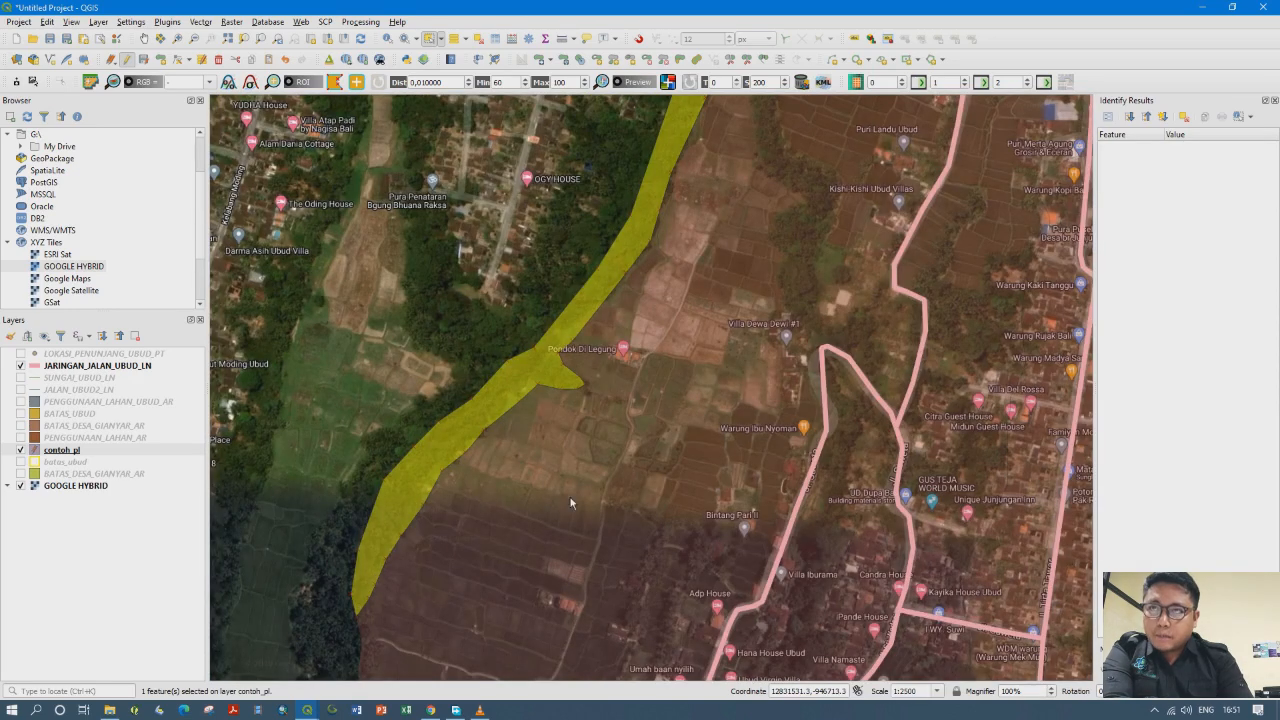
scroll(570, 503, up, 2)
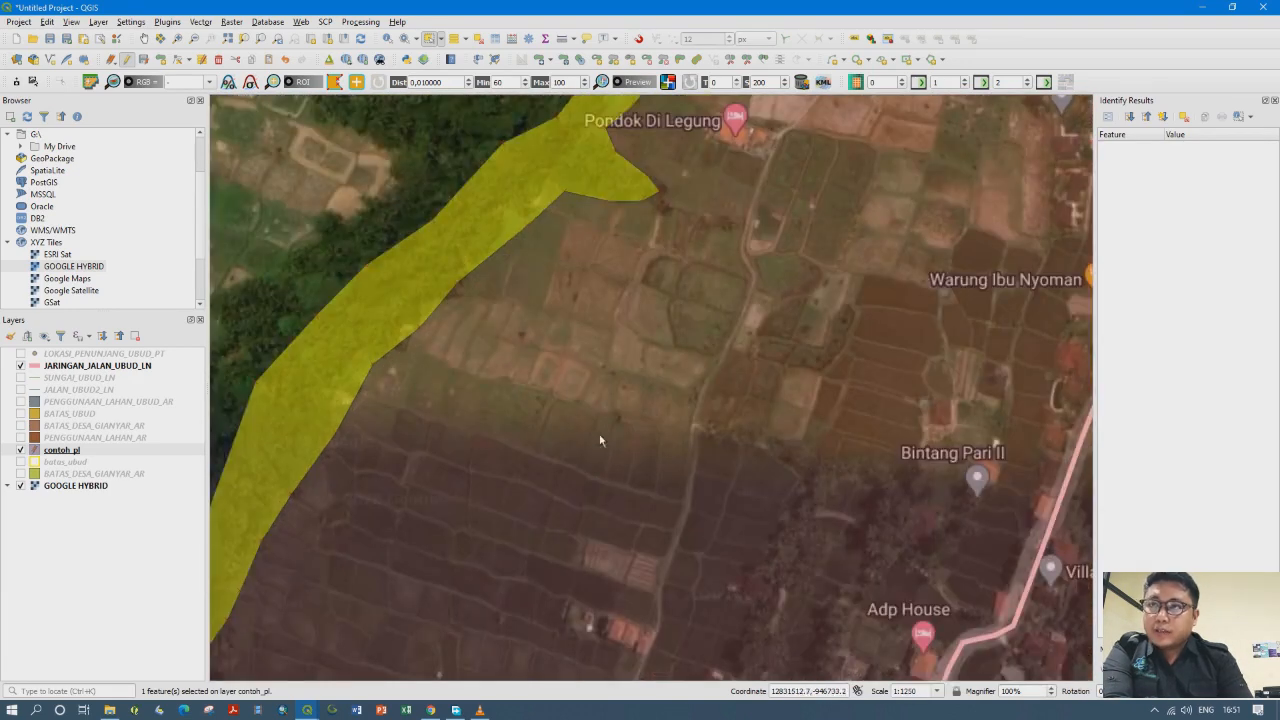
Examine the fields and tree belt south of Pondok Di Legung and the selected polygon's land cover around Parq Ubud and Uma Tiki
drag(503, 470, 564, 397)
scroll(545, 405, down, 1)
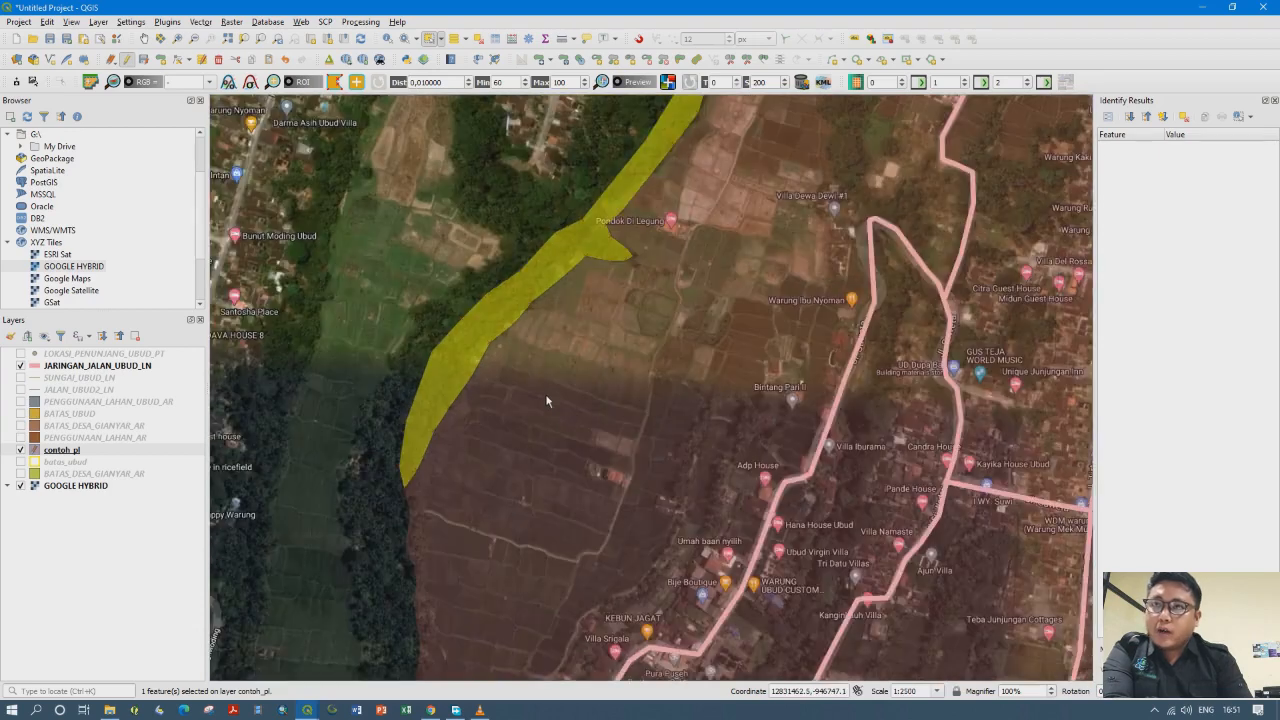
drag(525, 667, 540, 457)
drag(464, 489, 519, 553)
scroll(514, 337, up, 1)
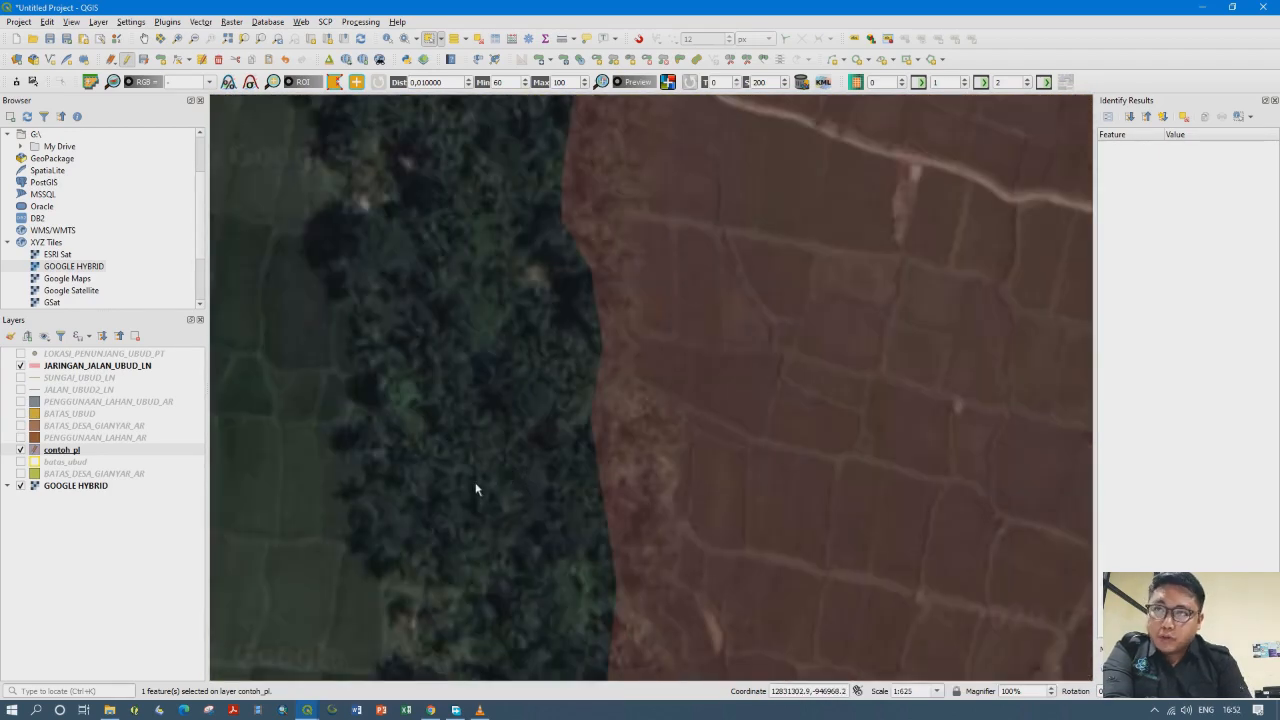
scroll(446, 384, down, 1)
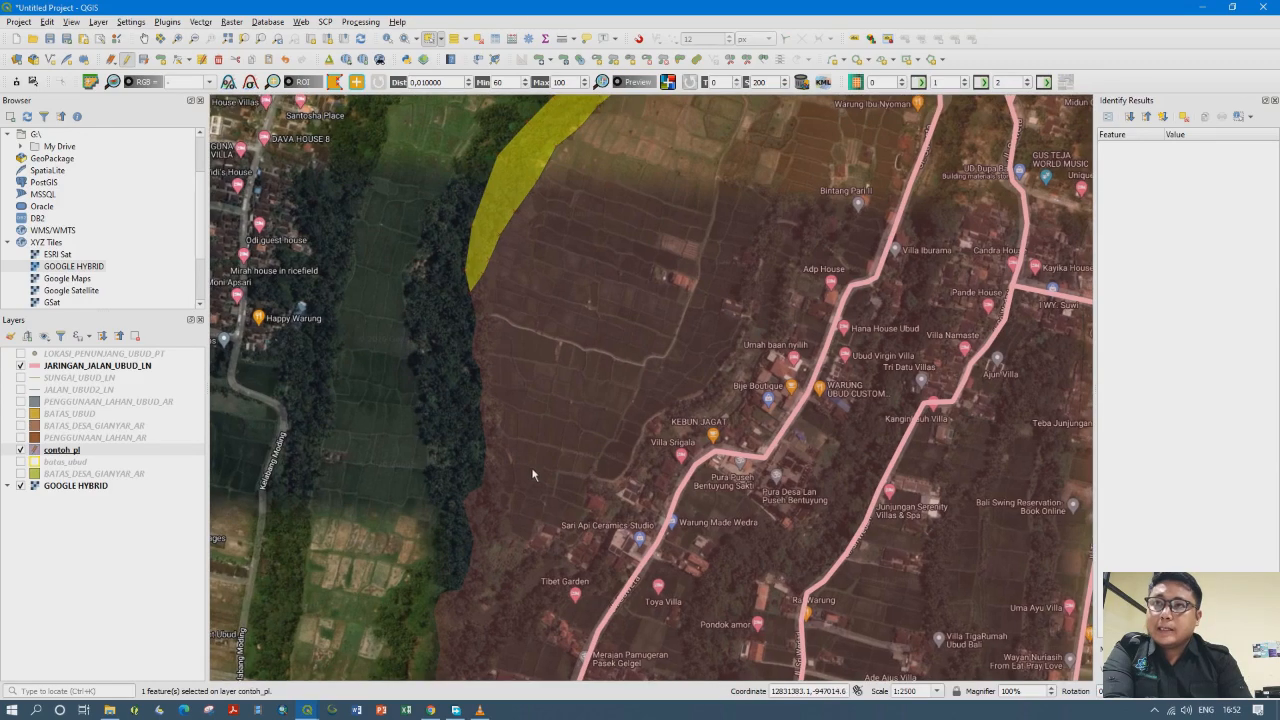
scroll(532, 468, down, 1)
scroll(545, 480, up, 3)
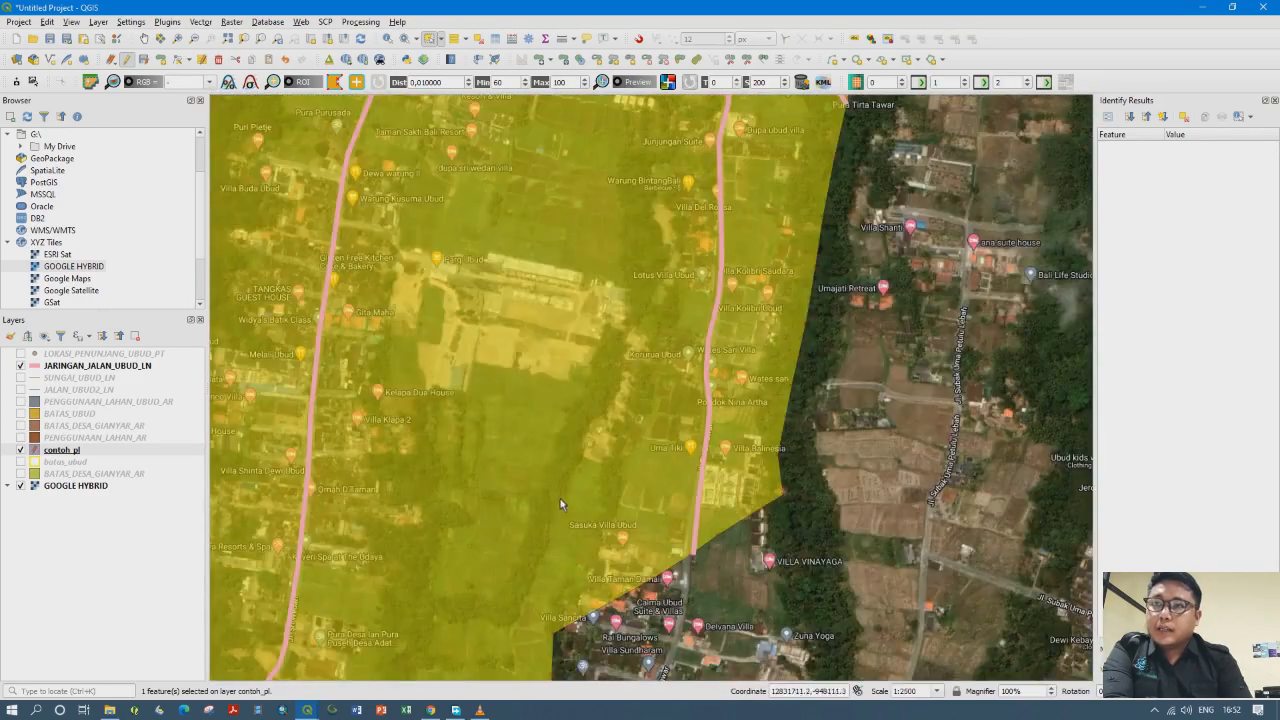
scroll(518, 478, down, 2)
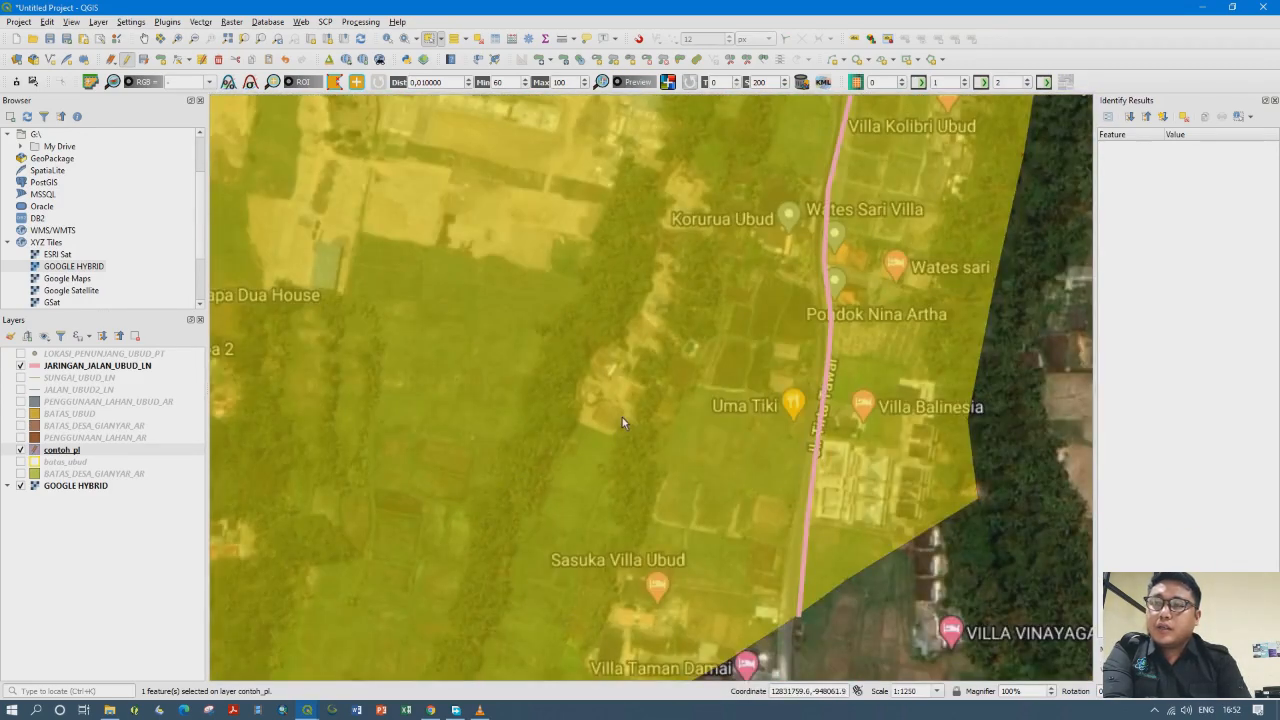
scroll(607, 536, up, 1)
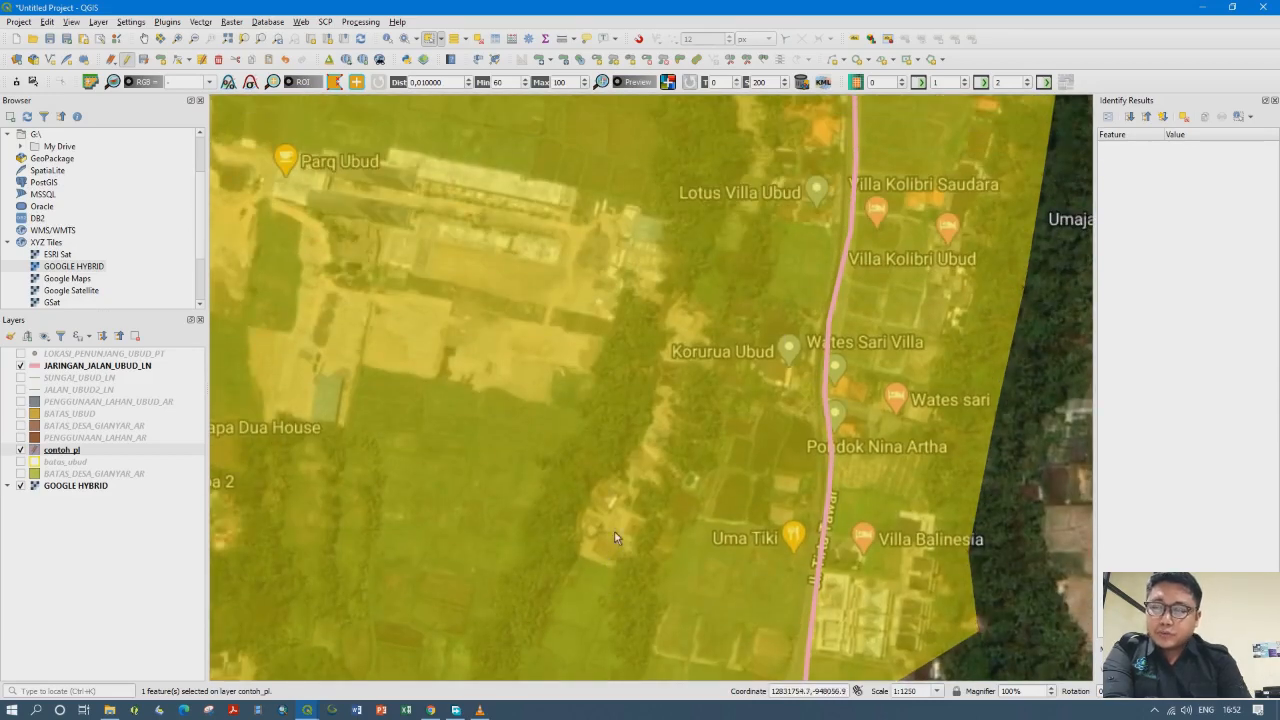
drag(642, 415, 590, 607)
scroll(649, 472, down, 1)
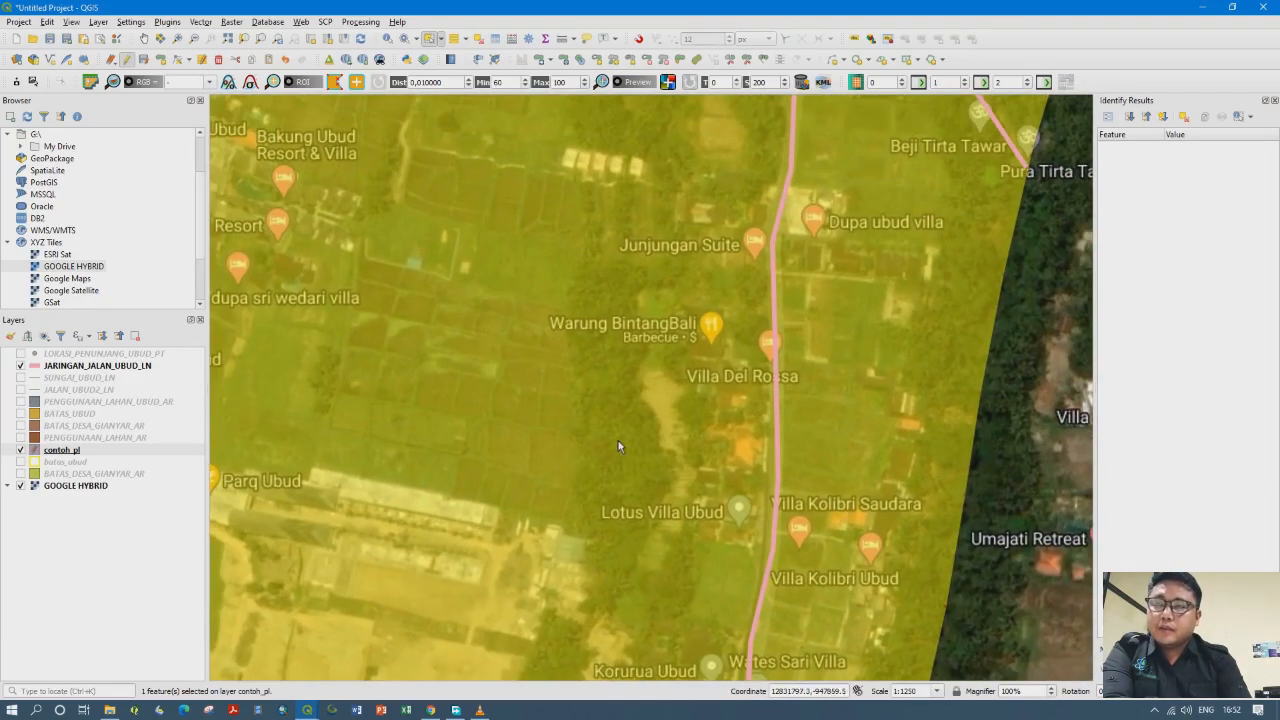
Clear the polygon selection and examine the land cover along Jl. Tirta Tawar from Pura Tirta Tawar up to the WDM warung settlement
click(867, 466)
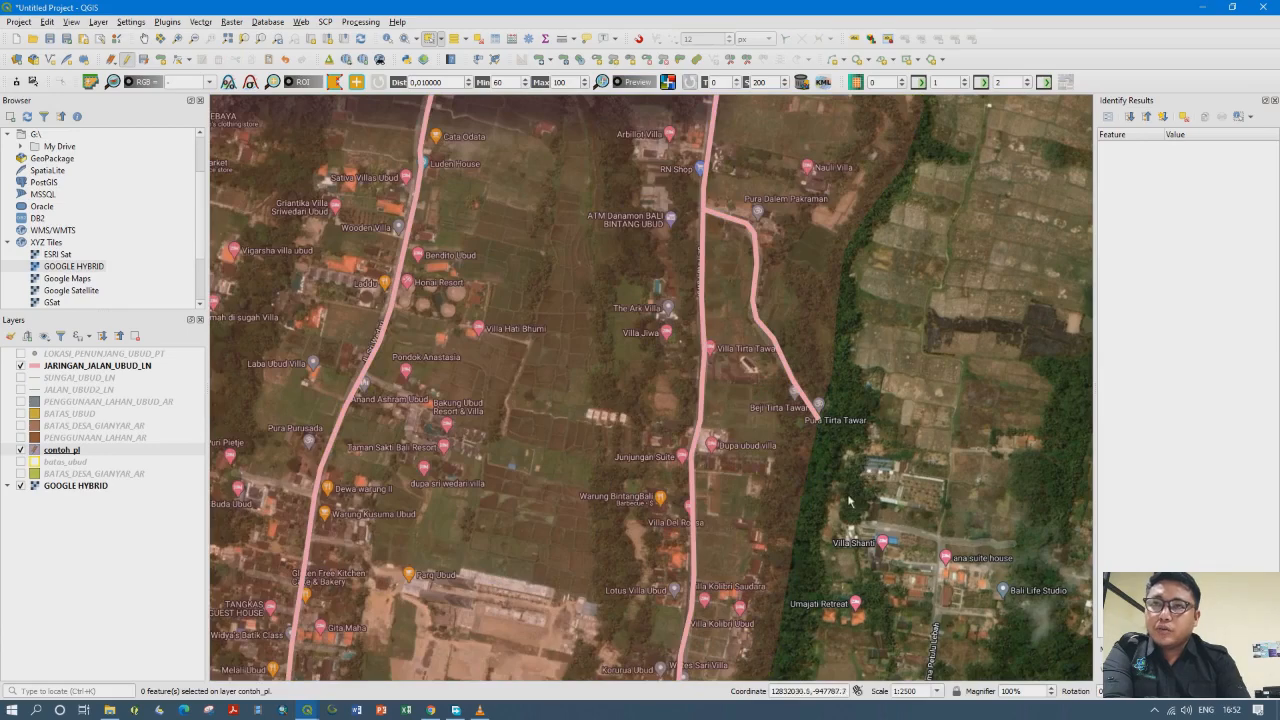
drag(816, 477, 760, 581)
drag(717, 502, 699, 609)
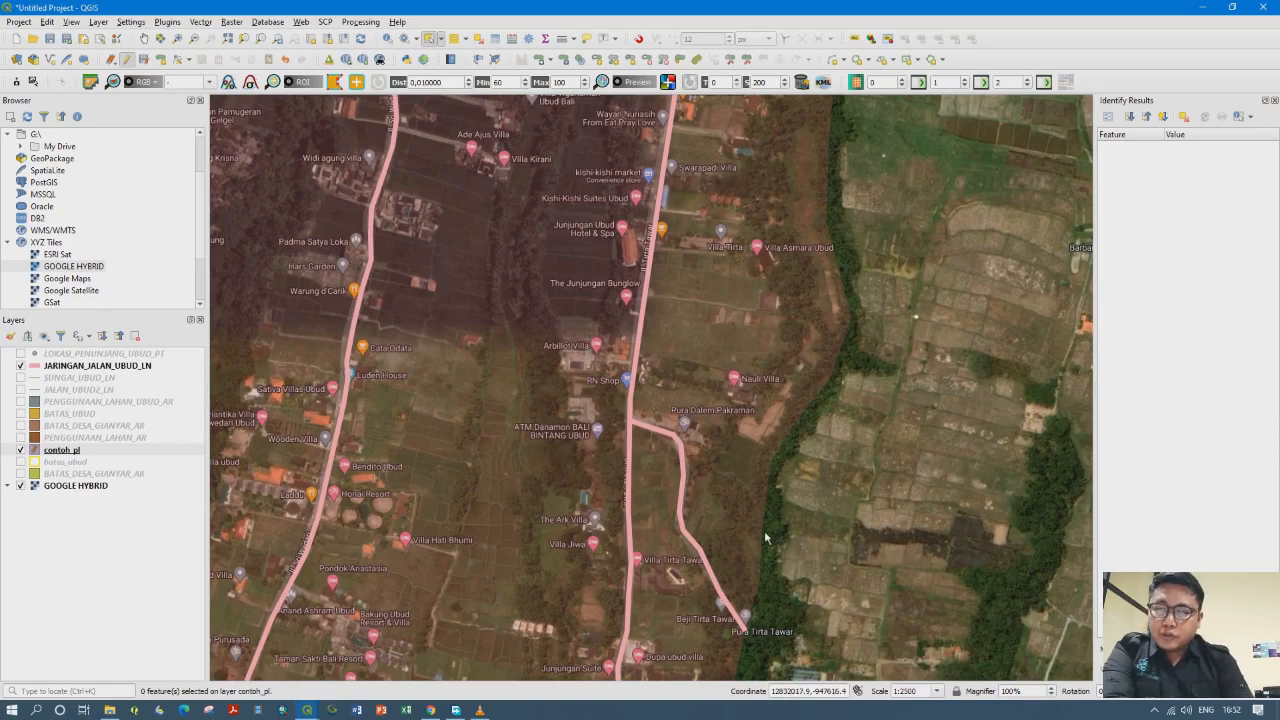
drag(729, 505, 710, 563)
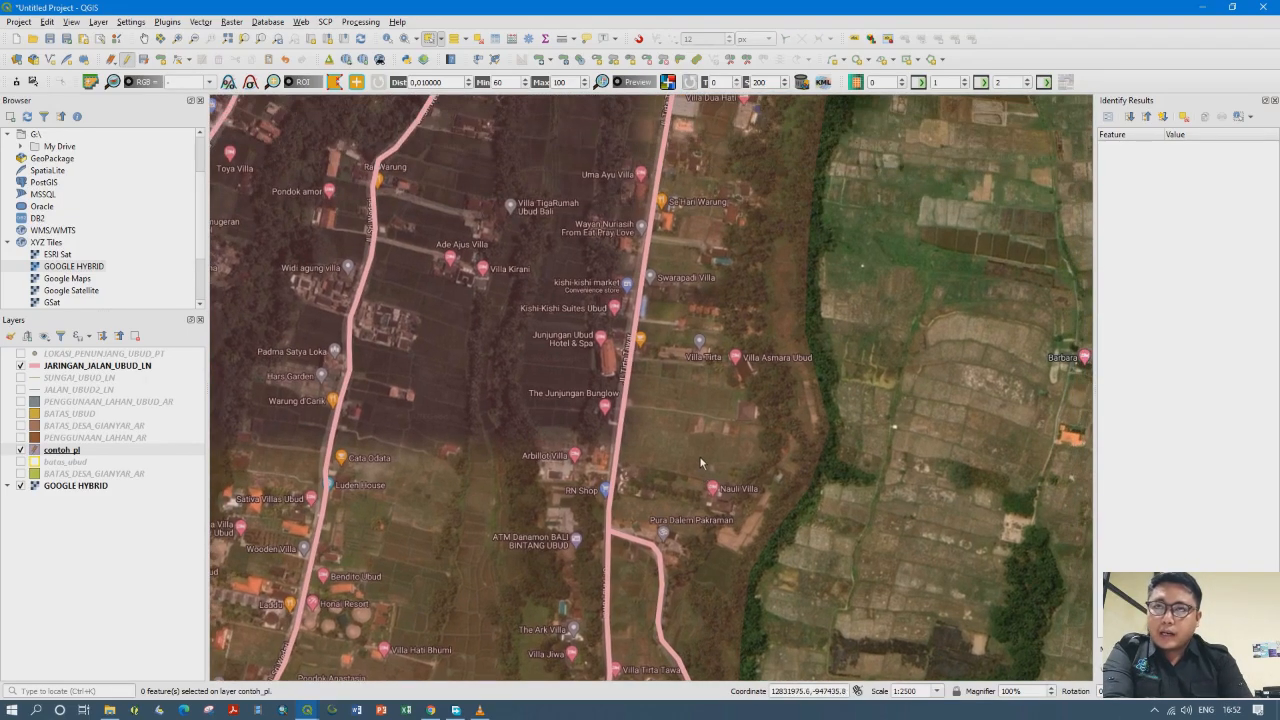
drag(700, 463, 674, 563)
scroll(681, 504, up, 1)
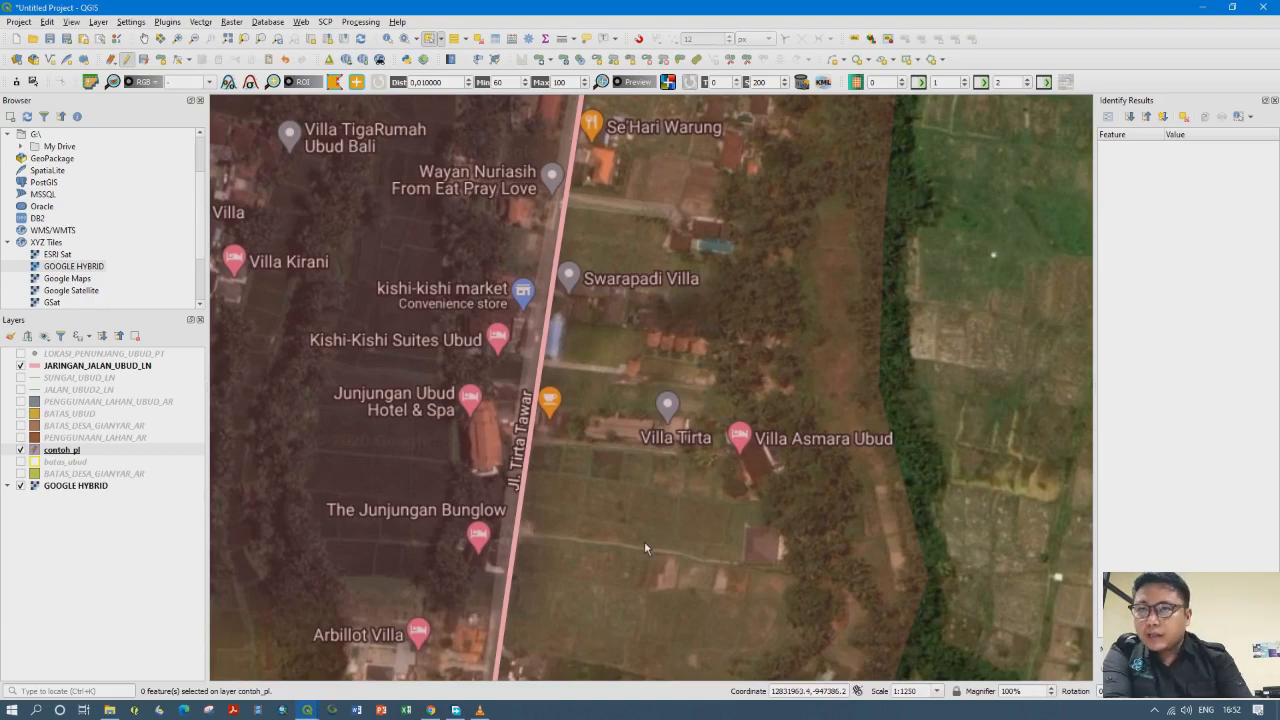
drag(644, 548, 684, 574)
drag(658, 470, 660, 559)
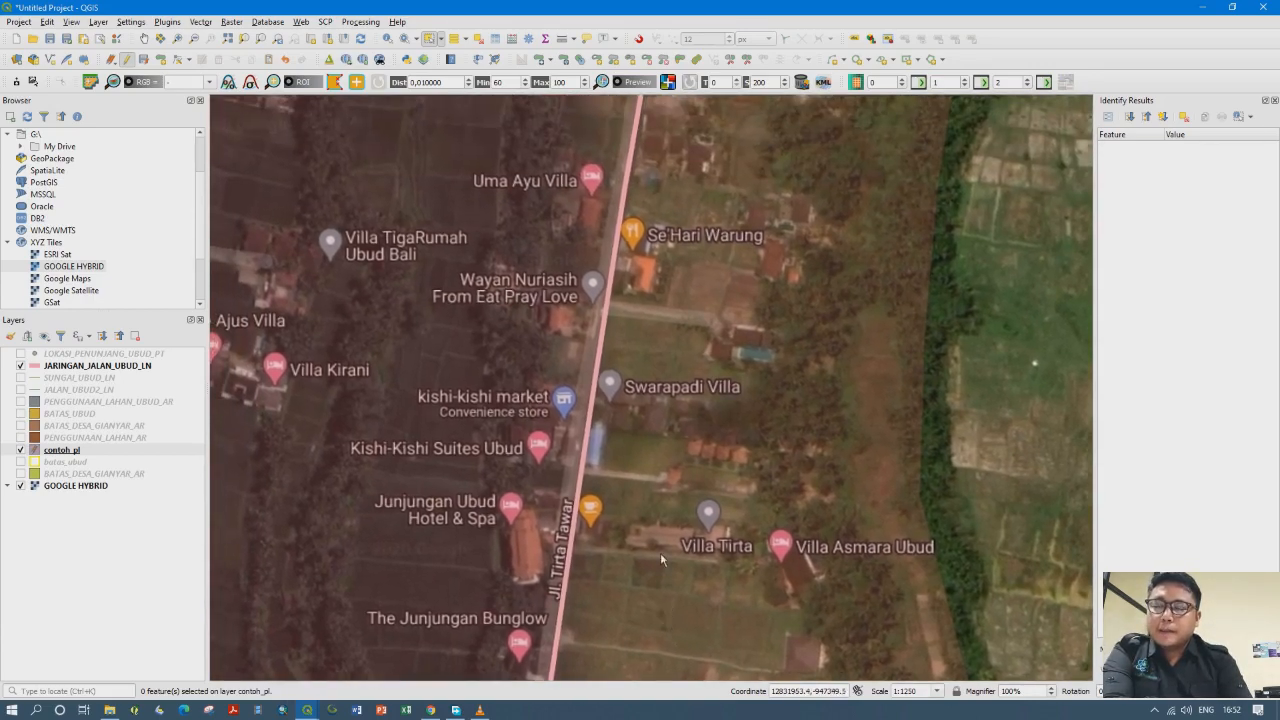
scroll(641, 493, down, 2)
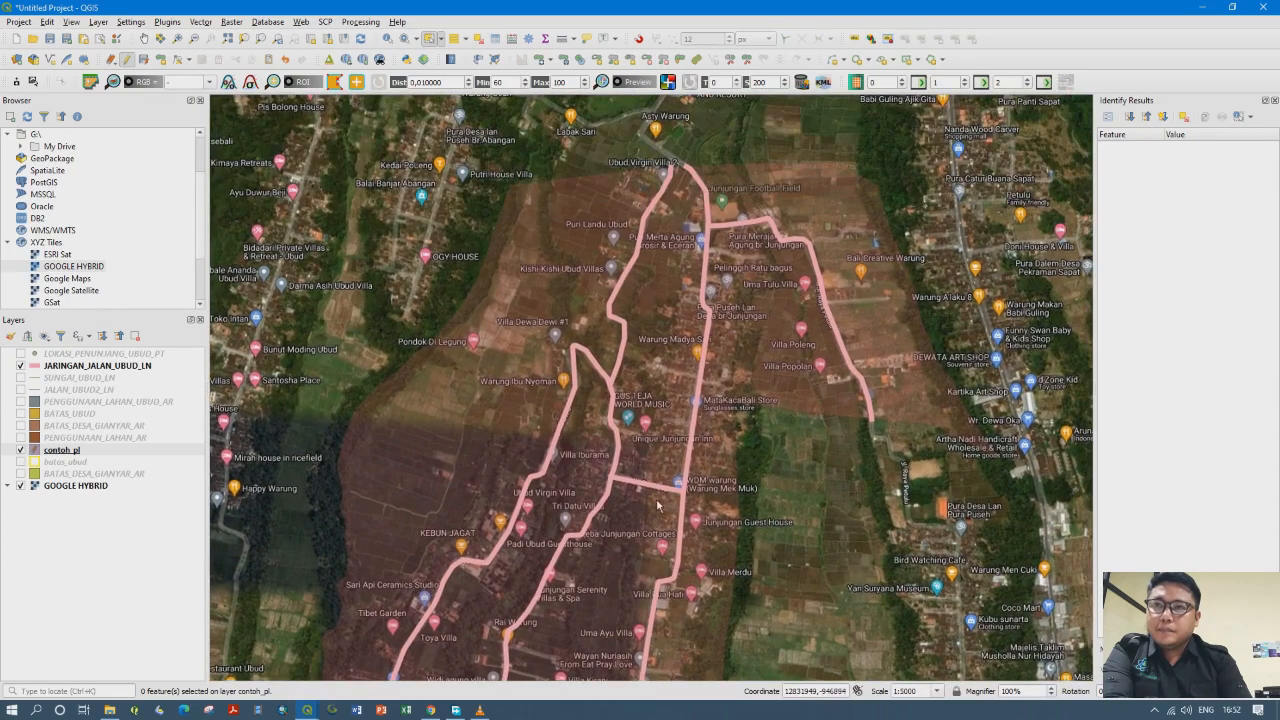
scroll(662, 490, up, 1)
scroll(693, 508, up, 1)
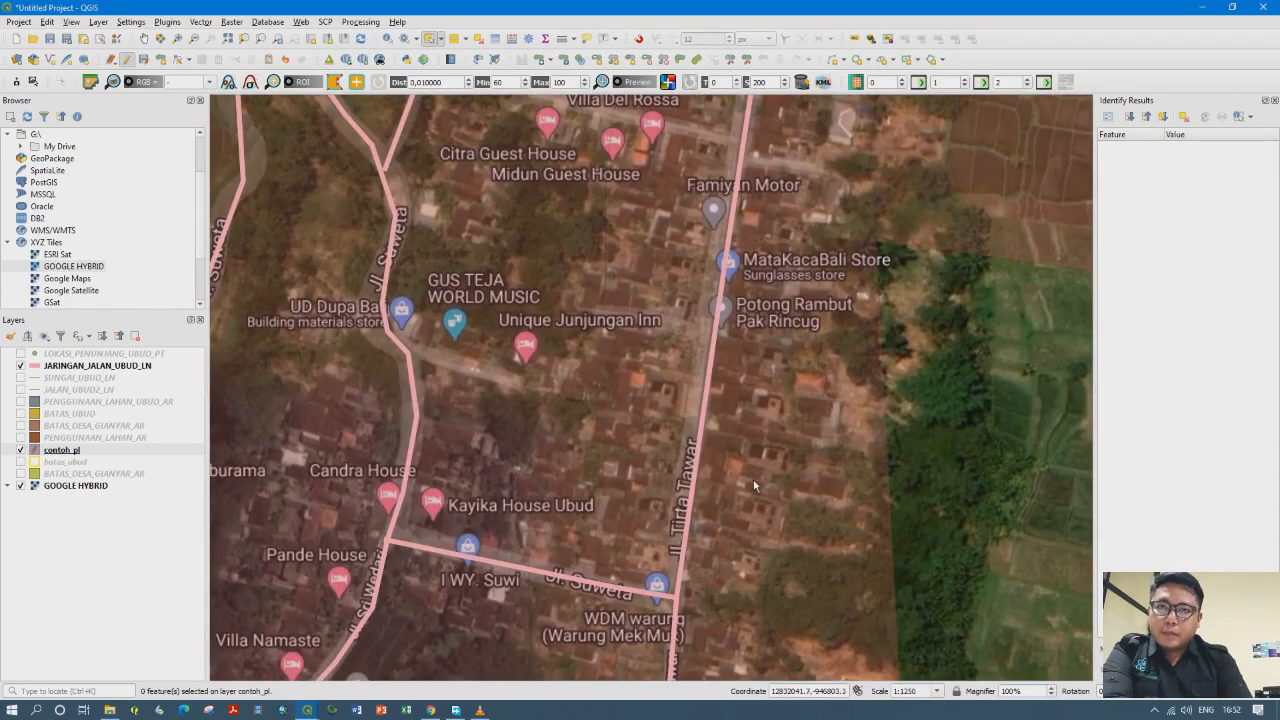
Check the extents of the settlement polygon along Jl. Tirta Tawar and the surrounding polygon by selecting them, leaving nothing selected
click(754, 481)
click(943, 443)
click(819, 580)
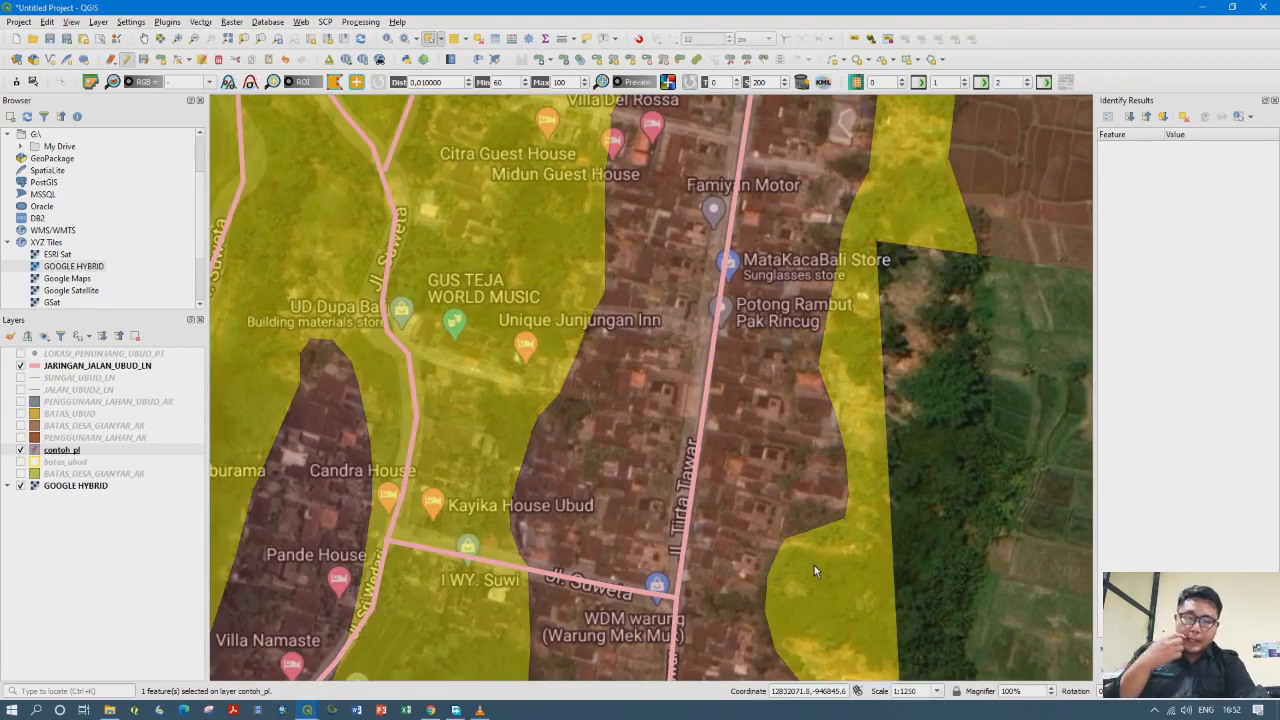
click(755, 460)
click(881, 463)
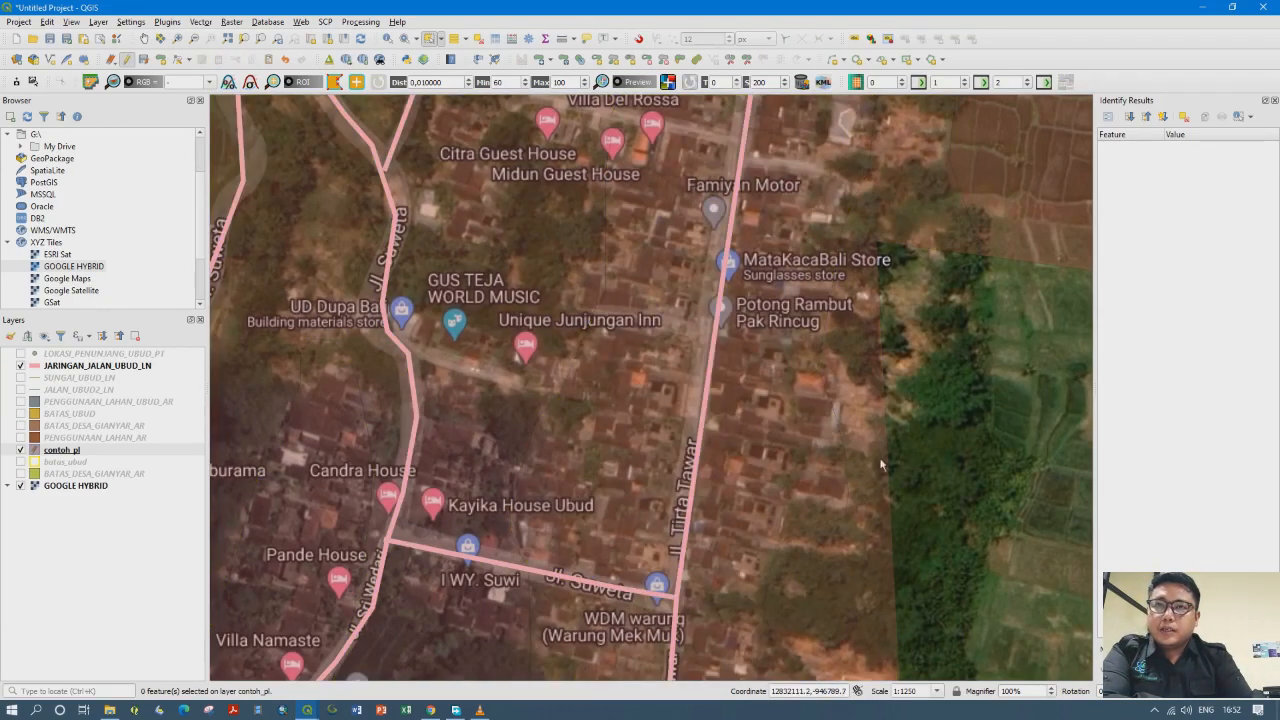
click(746, 475)
click(806, 548)
click(914, 487)
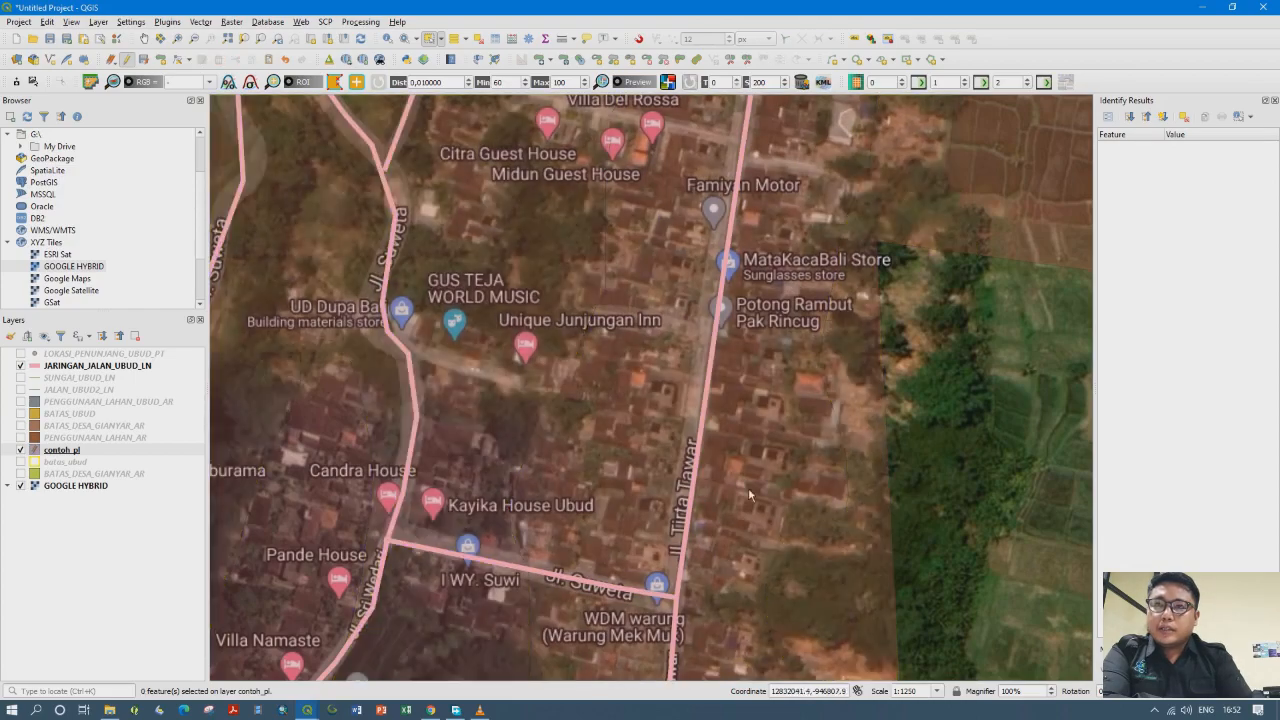
Examine the rice fields and tree belts between Junjungan Guest House and Yan Suryana Museum on the imagery, outside the digitized polygons
scroll(736, 485, down, 2)
drag(731, 582, 714, 336)
drag(848, 360, 703, 515)
scroll(719, 434, up, 2)
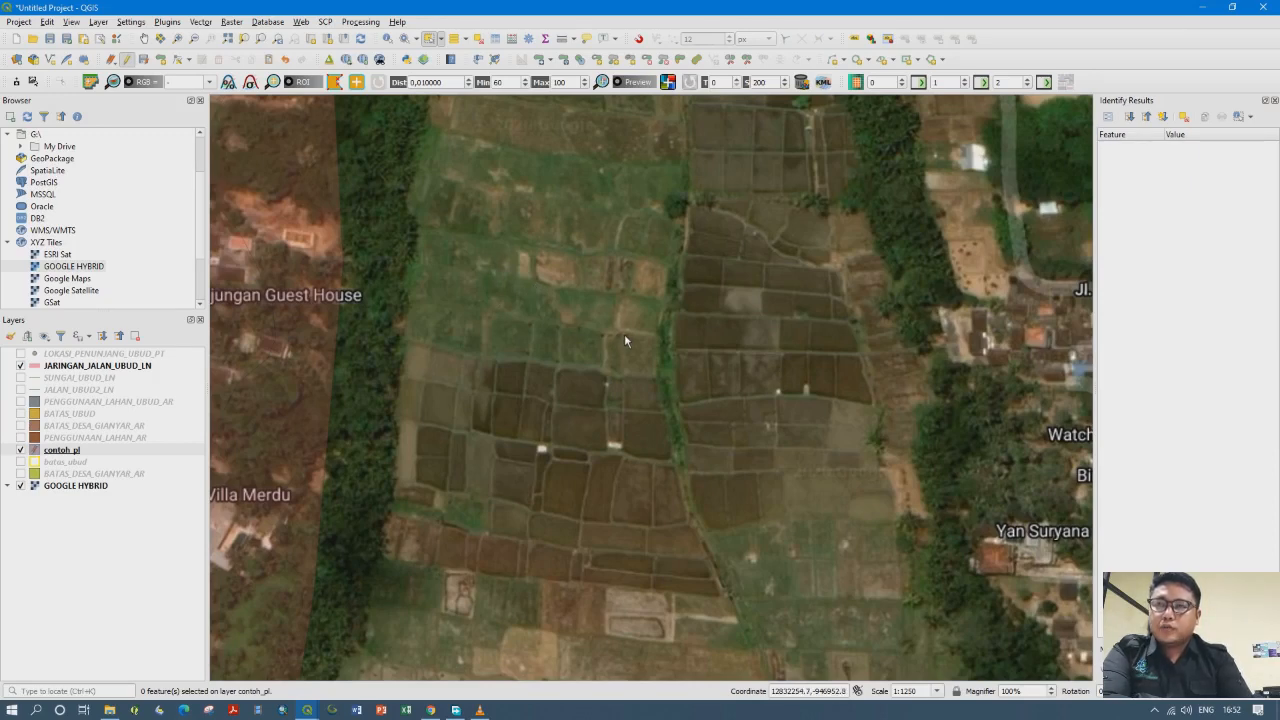
scroll(731, 356, up, 1)
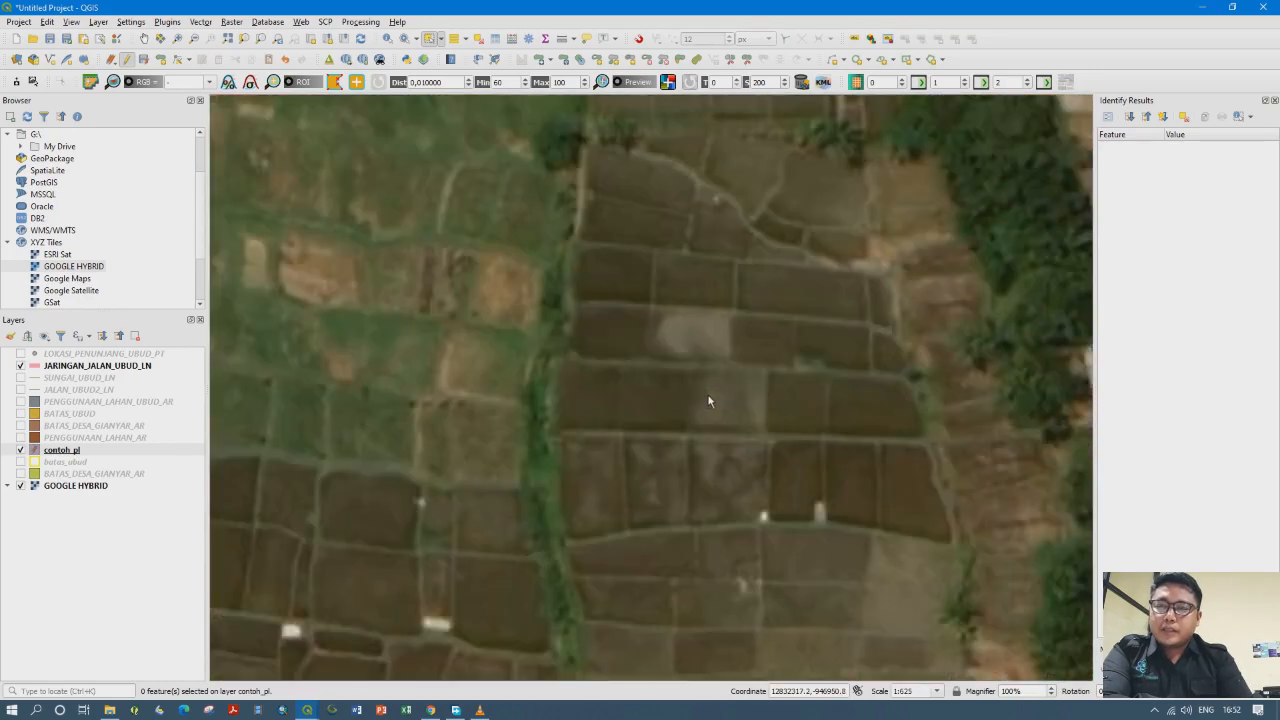
scroll(694, 416, down, 1)
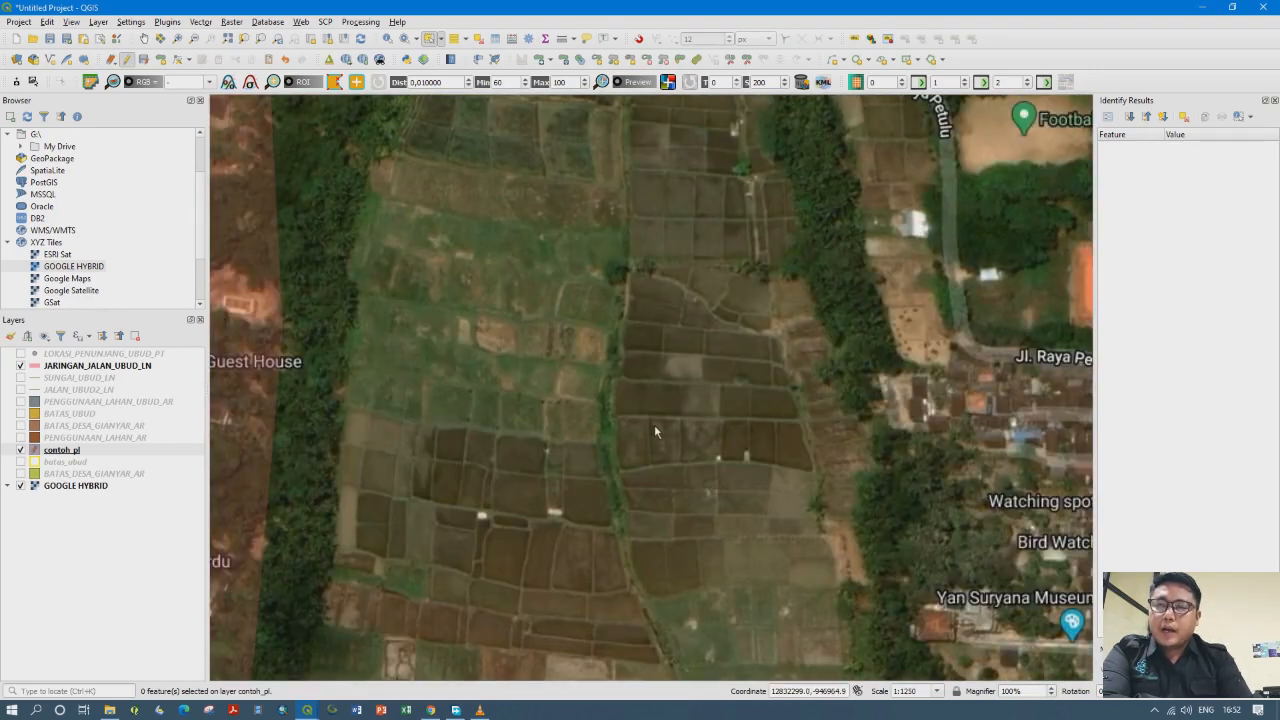
drag(671, 424, 685, 376)
scroll(688, 365, down, 1)
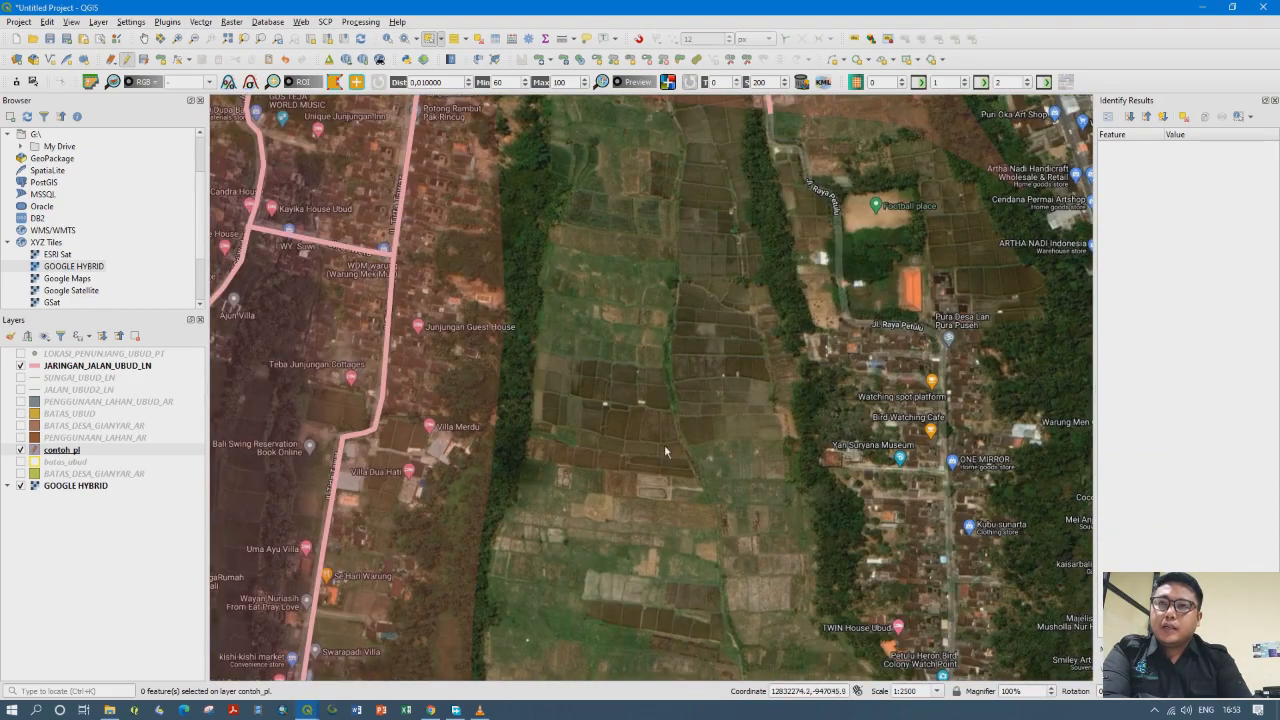
drag(665, 460, 663, 366)
scroll(640, 437, up, 1)
scroll(602, 440, down, 3)
drag(622, 434, 643, 376)
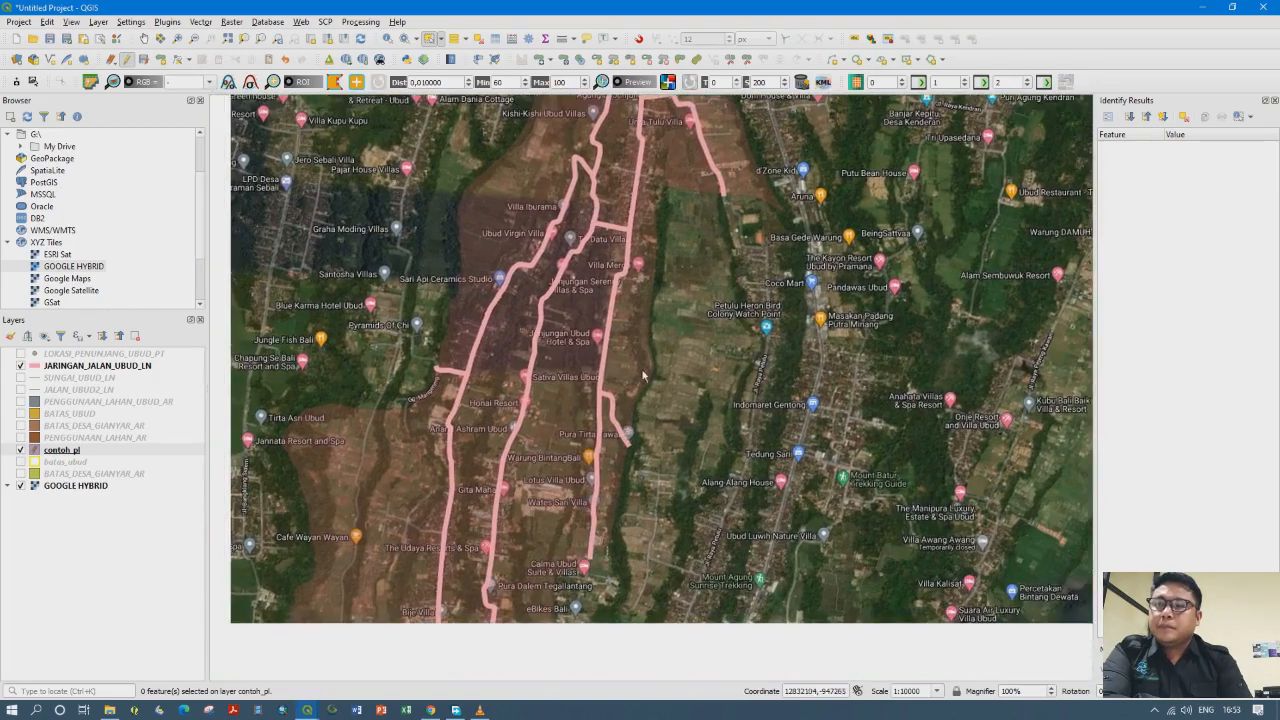
End the editing session on the contoh_pl layer and hide the layer on the map
click(68, 451)
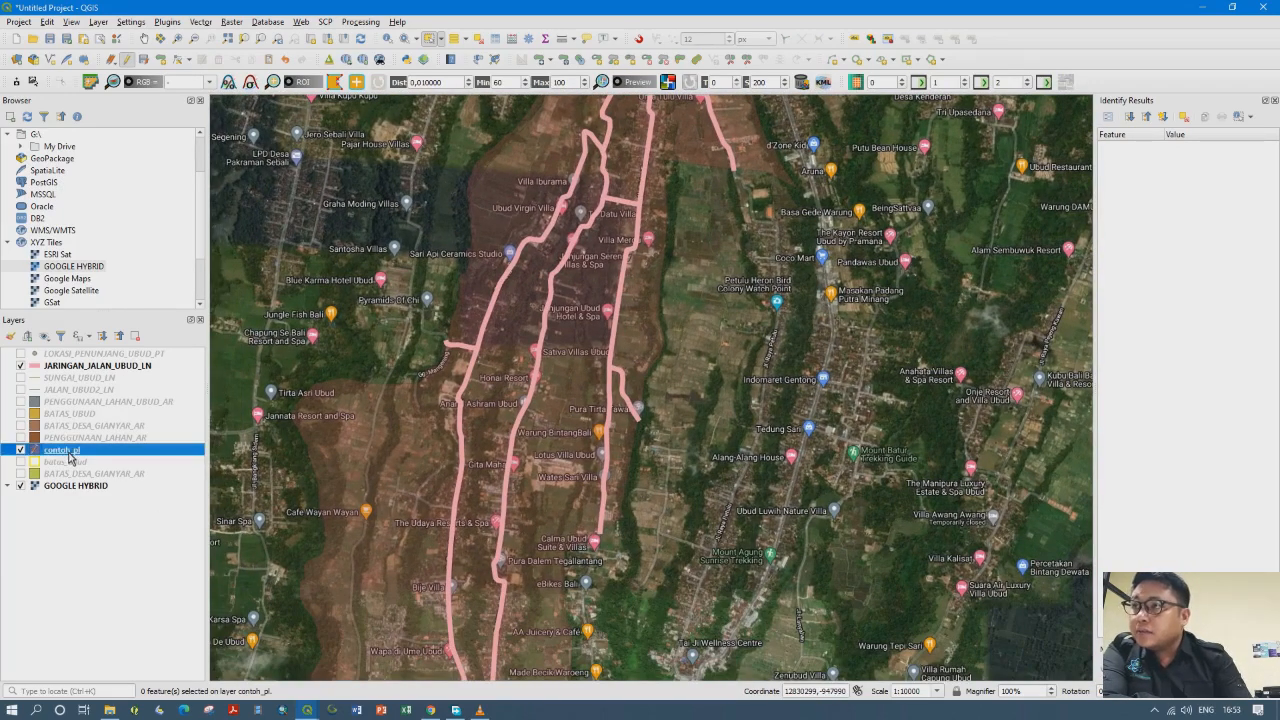
click(127, 61)
click(612, 364)
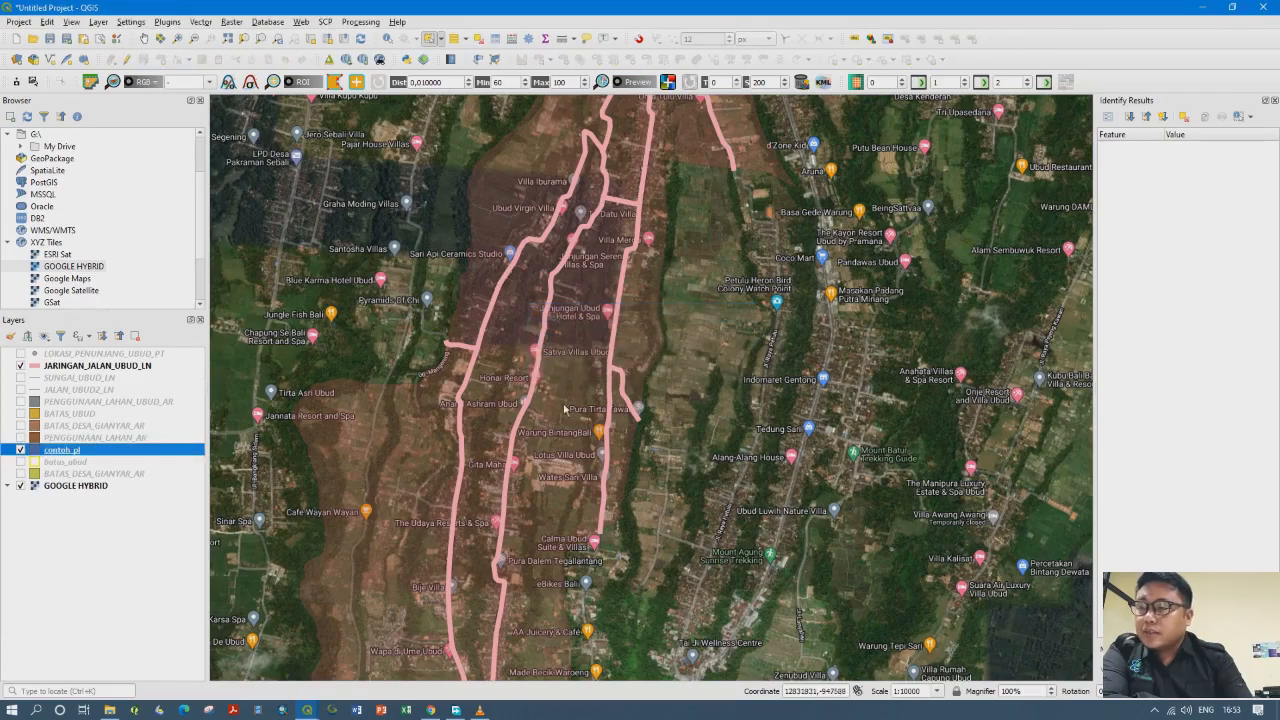
click(21, 450)
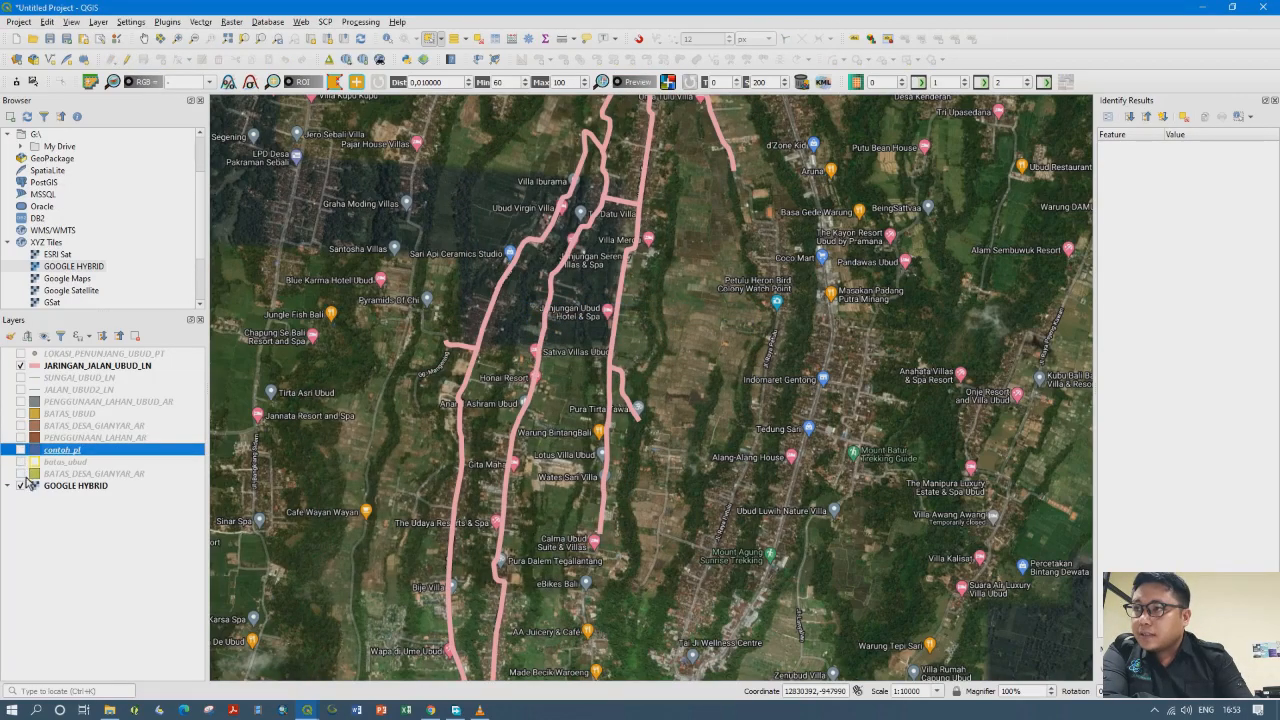
click(22, 475)
click(22, 475)
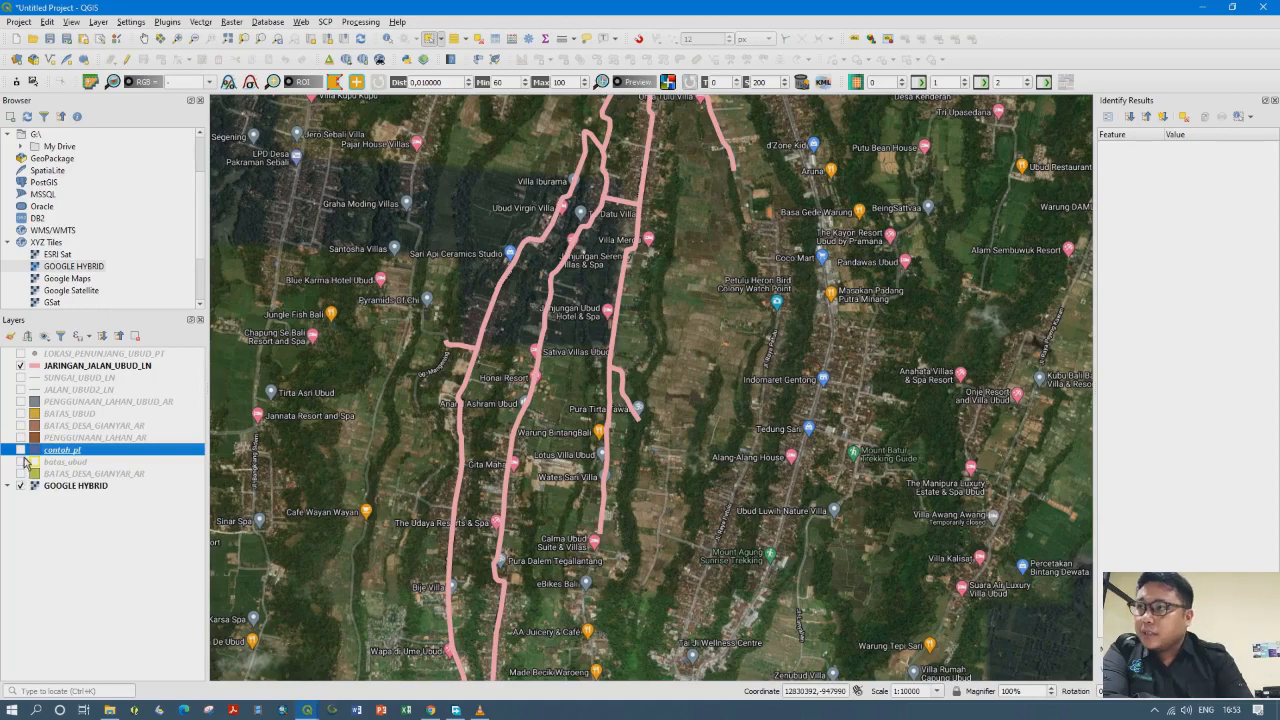
drag(503, 406, 505, 468)
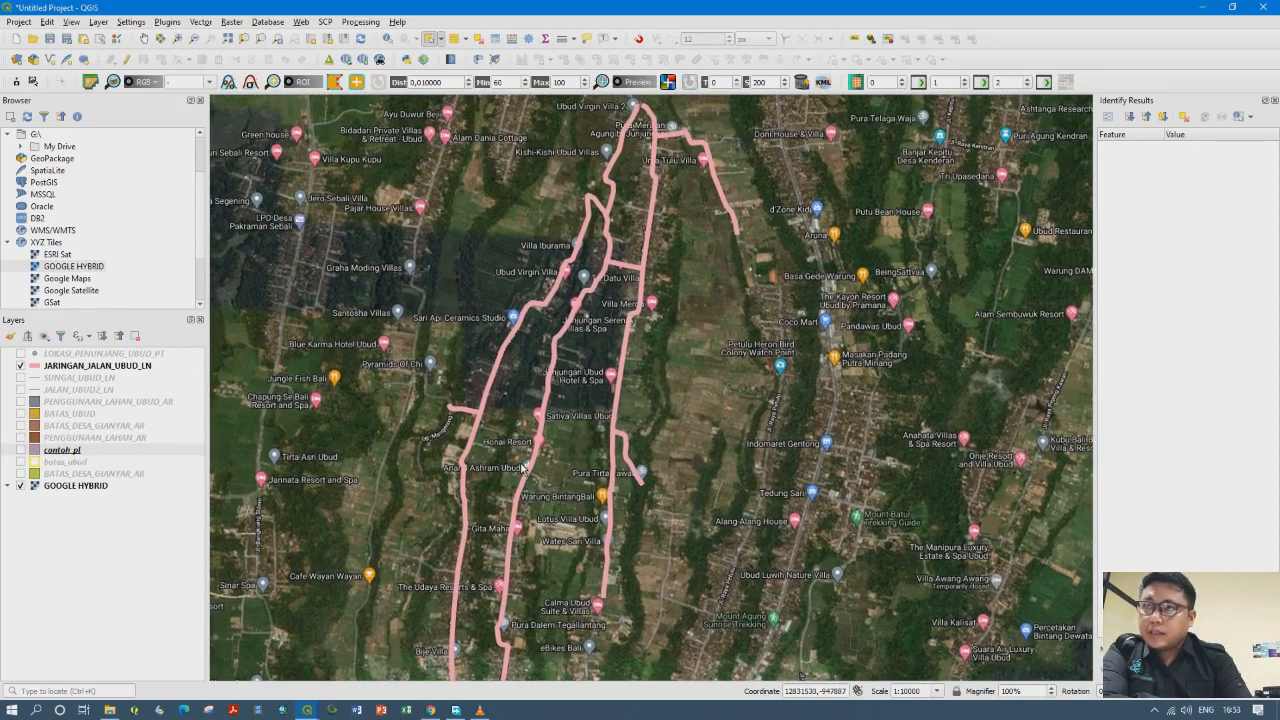
Show the LOKASI_PENUNJANG_UBUD_PT point layer and view the area around the Ubud road network
click(74, 385)
click(71, 370)
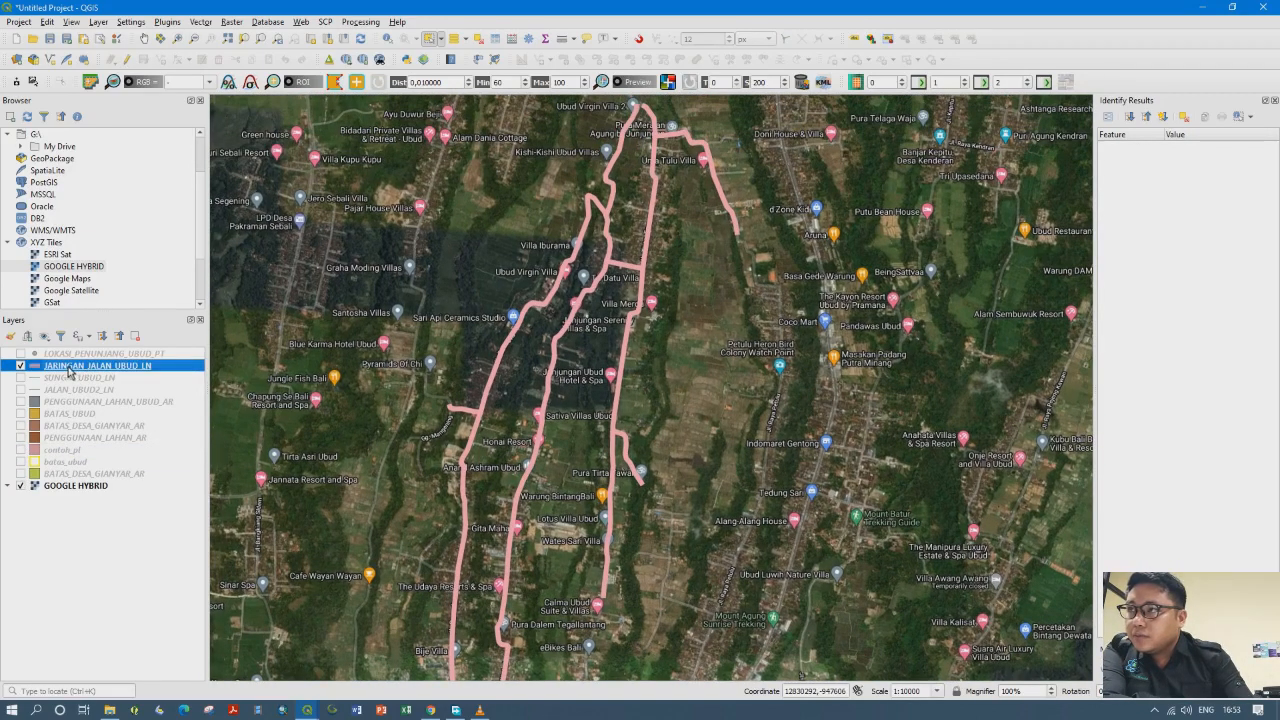
click(34, 357)
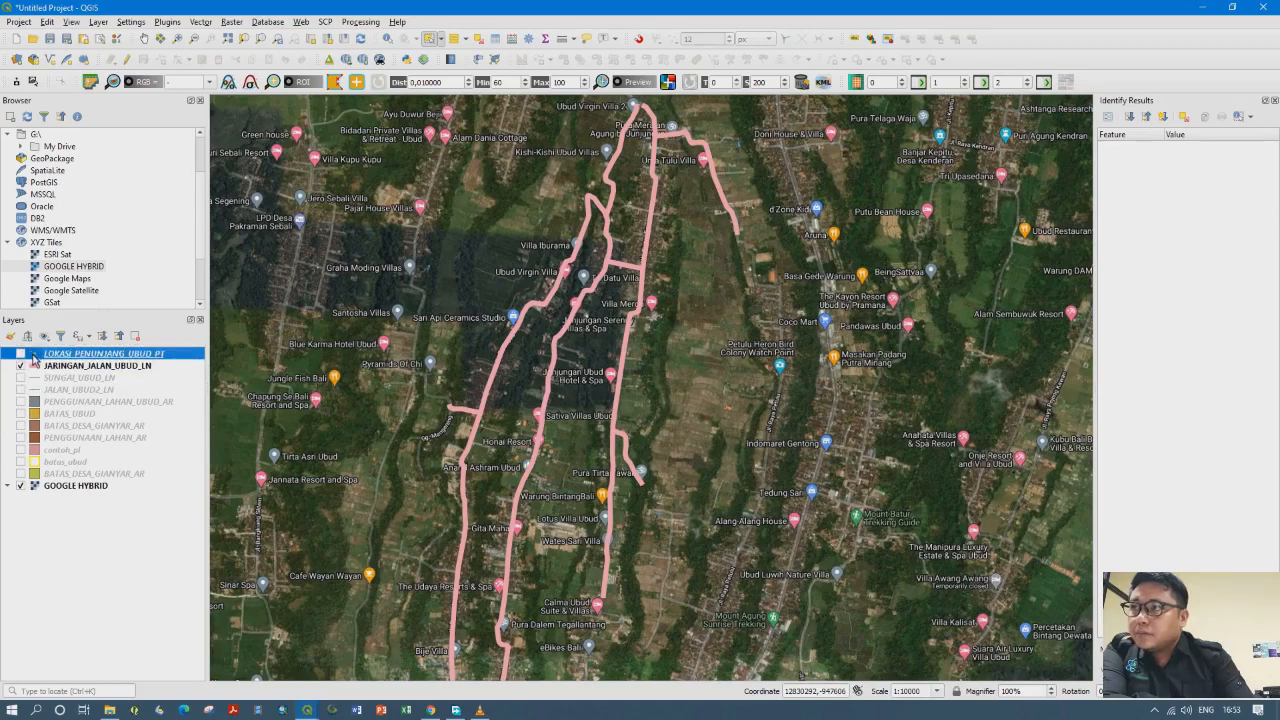
click(21, 354)
drag(619, 395, 612, 478)
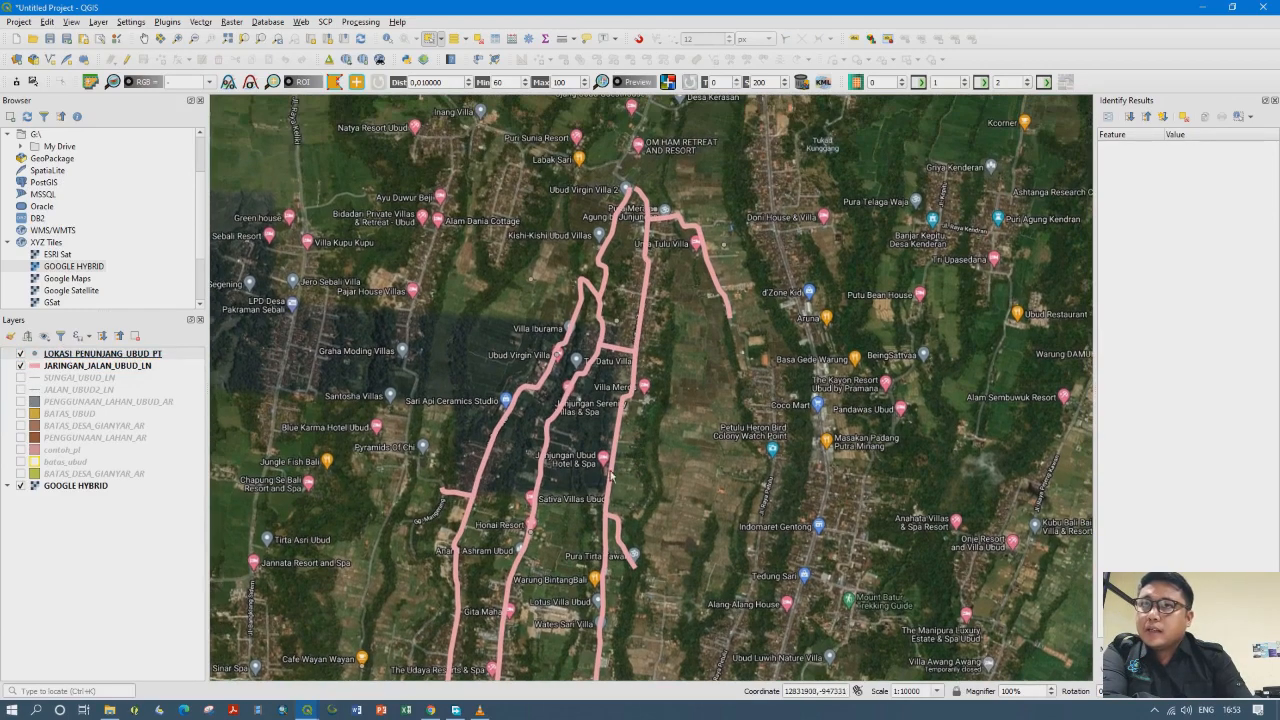
scroll(585, 395, up, 1)
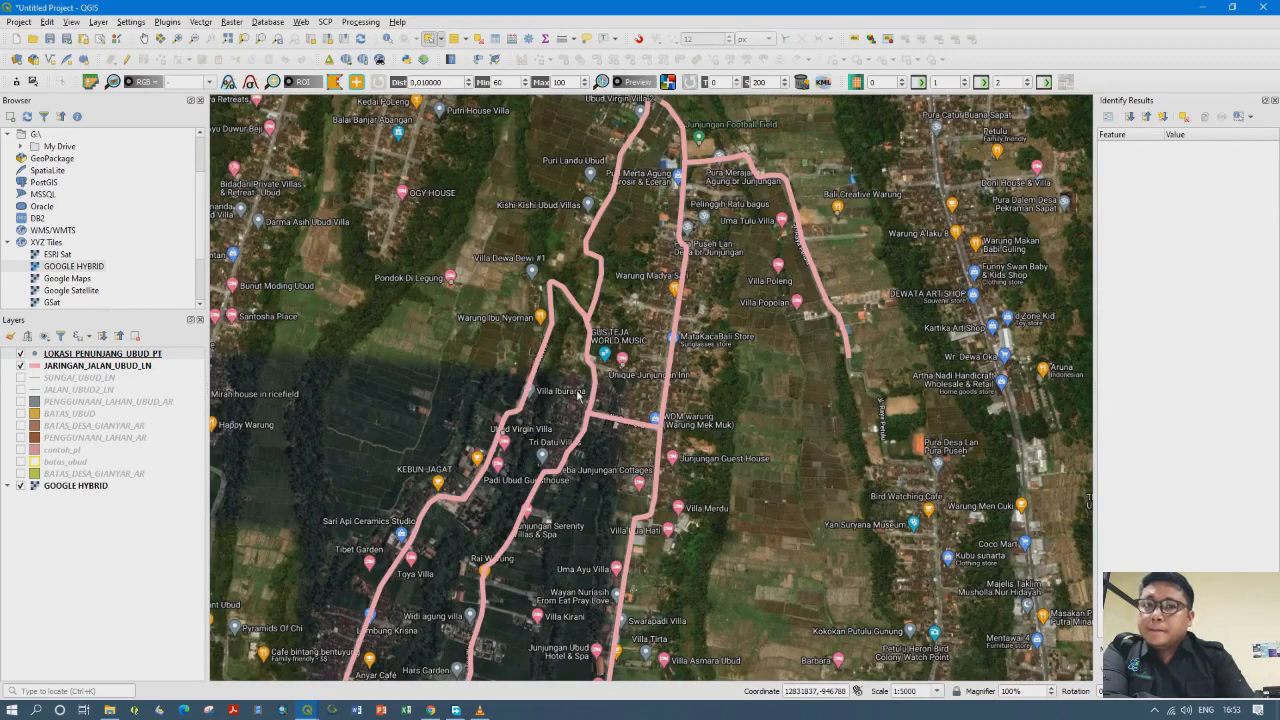
drag(601, 425, 599, 483)
click(82, 357)
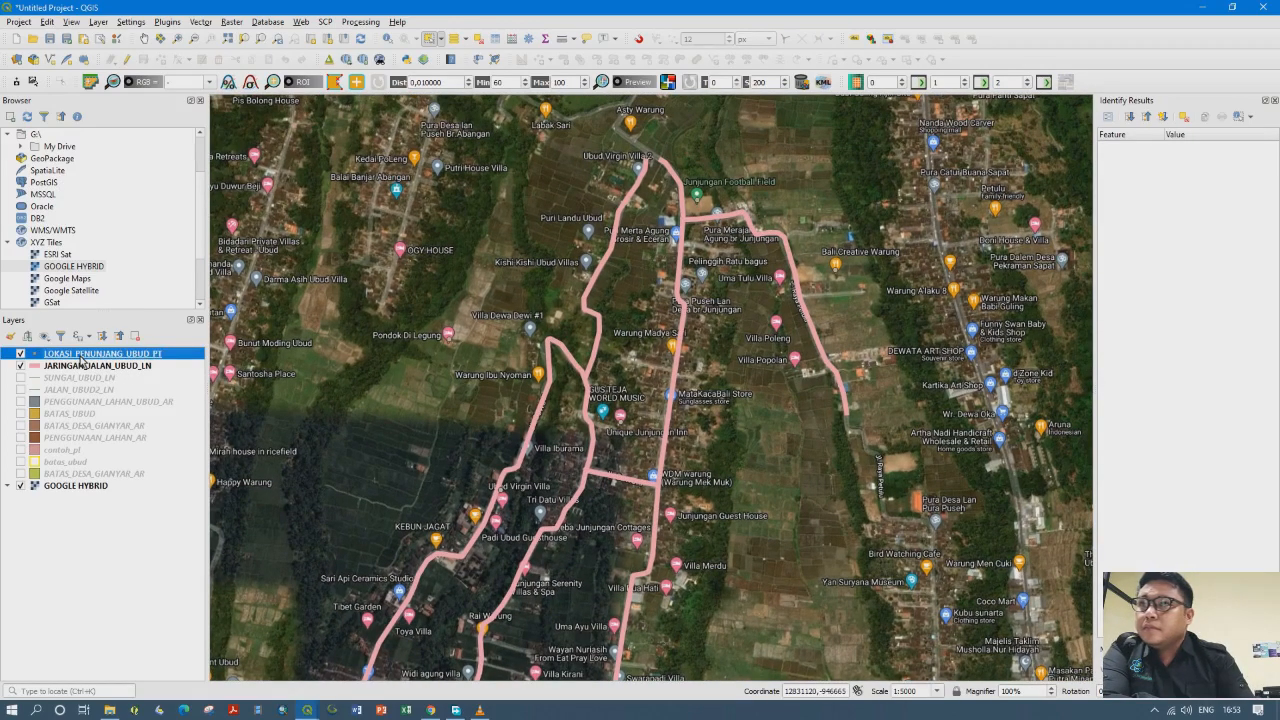
double_click(82, 357)
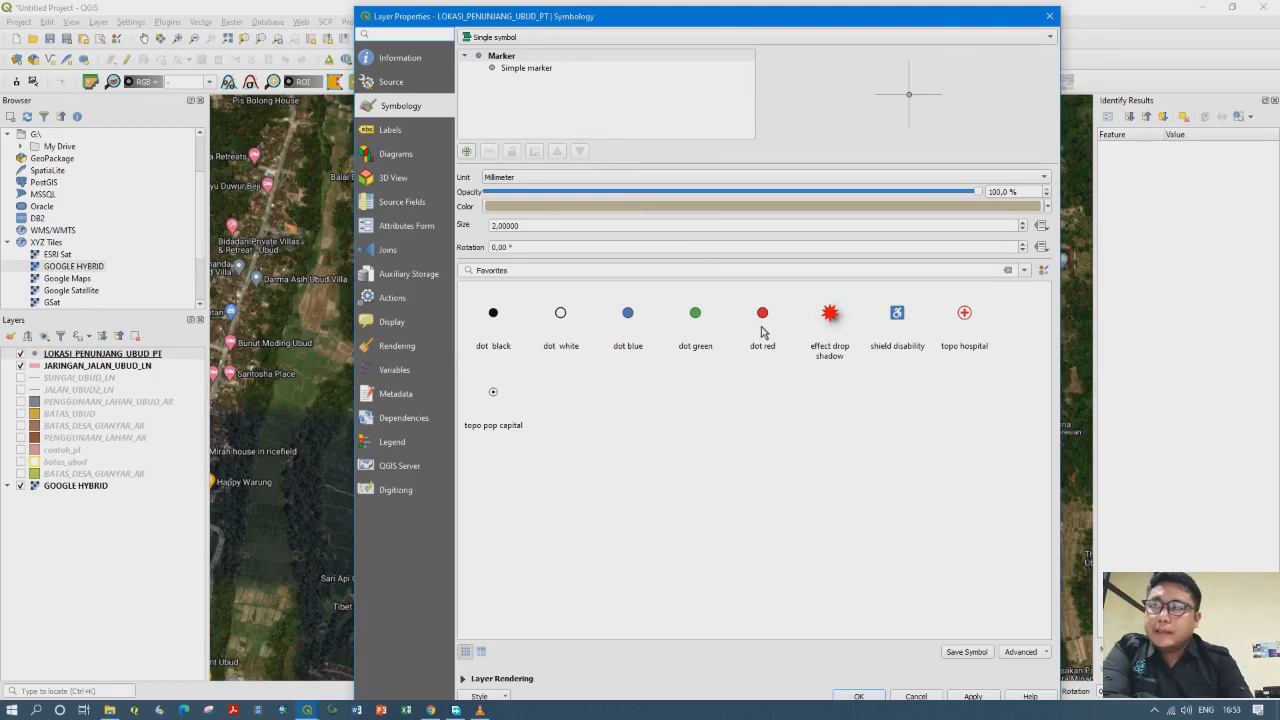
click(1045, 18)
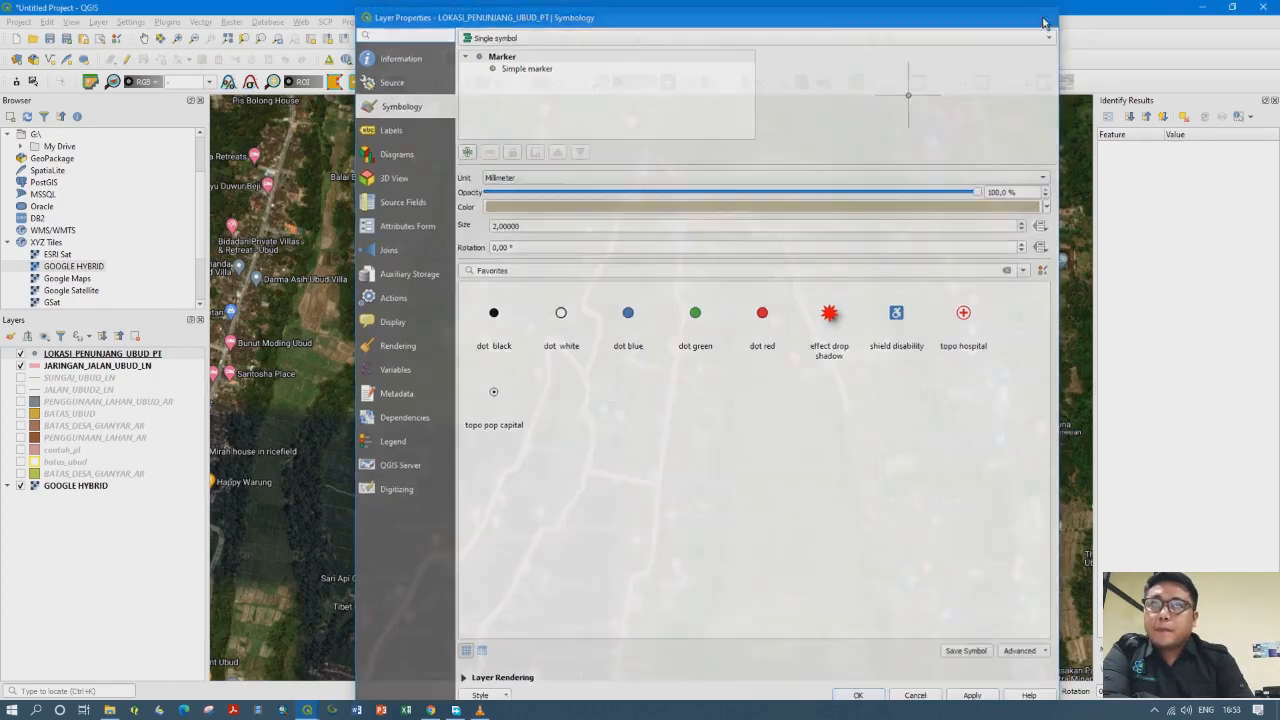
click(100, 378)
Open the attribute table of the LOKASI_PENUNJANG_UBUD_PT layer and enable editing on it
right_click(86, 357)
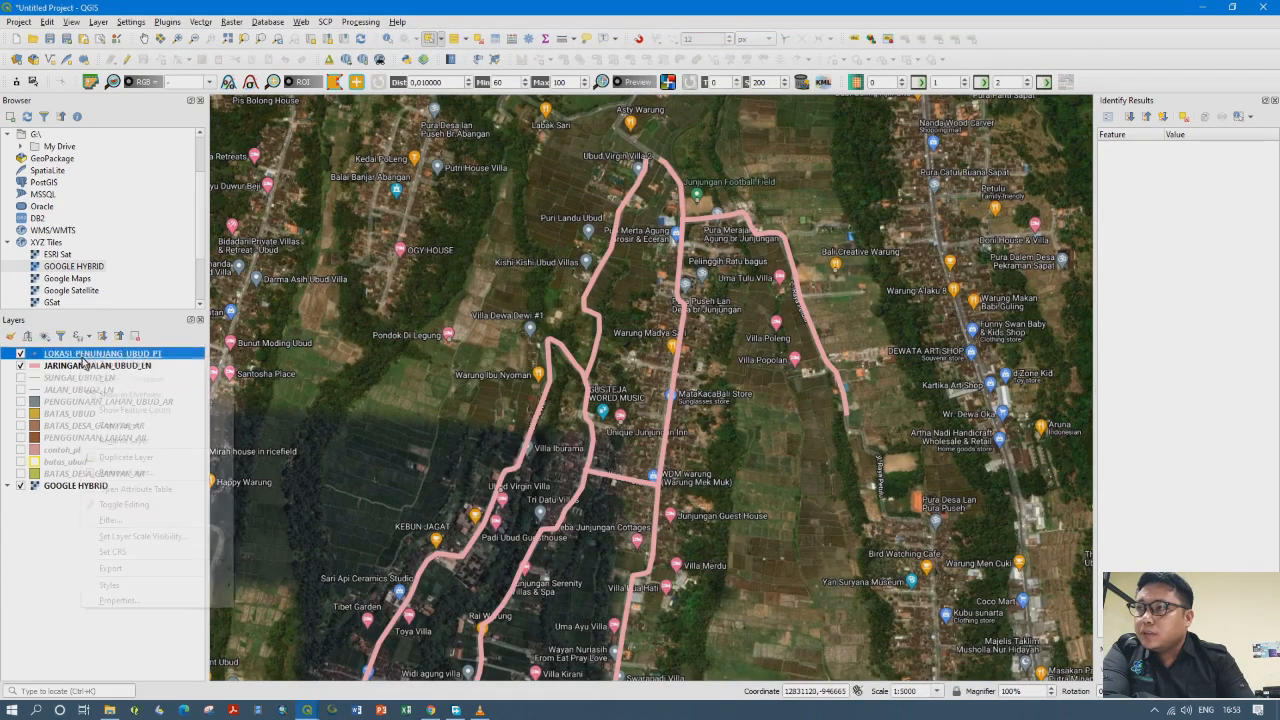
click(136, 490)
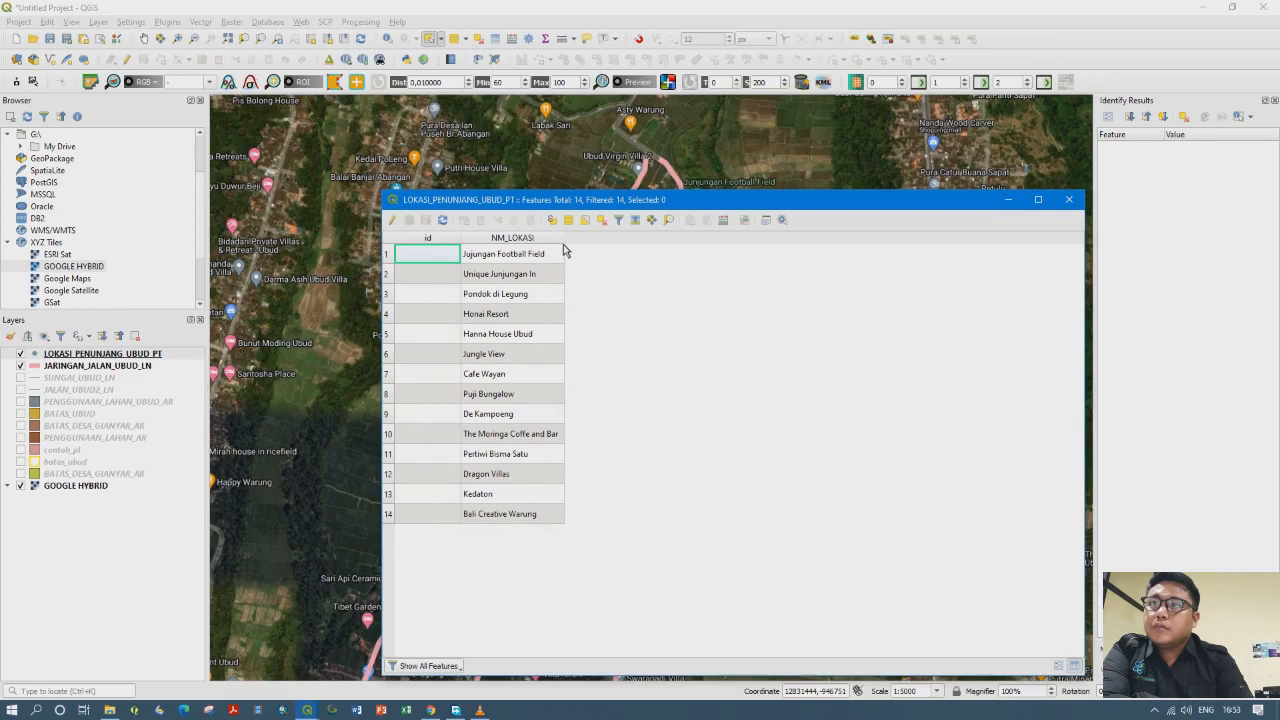
click(560, 253)
click(392, 220)
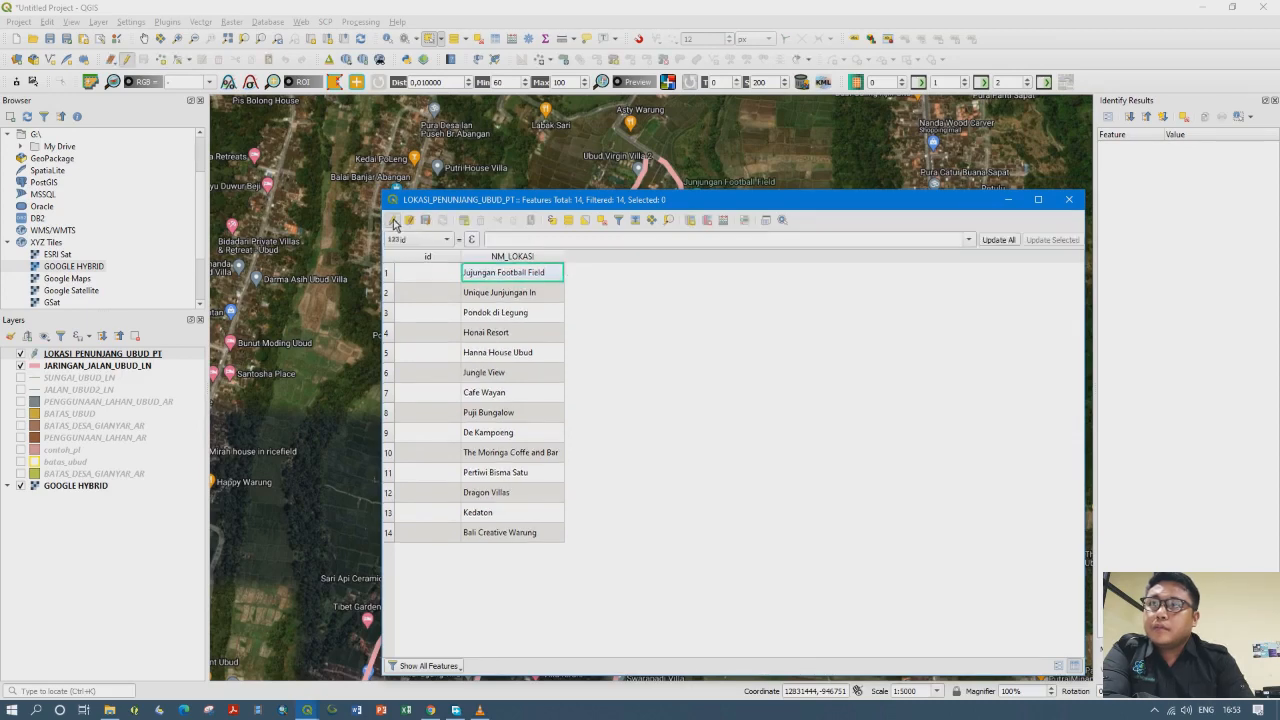
Add a Text (string) field named Jenis with length 30 to the supporting-location table
click(690, 220)
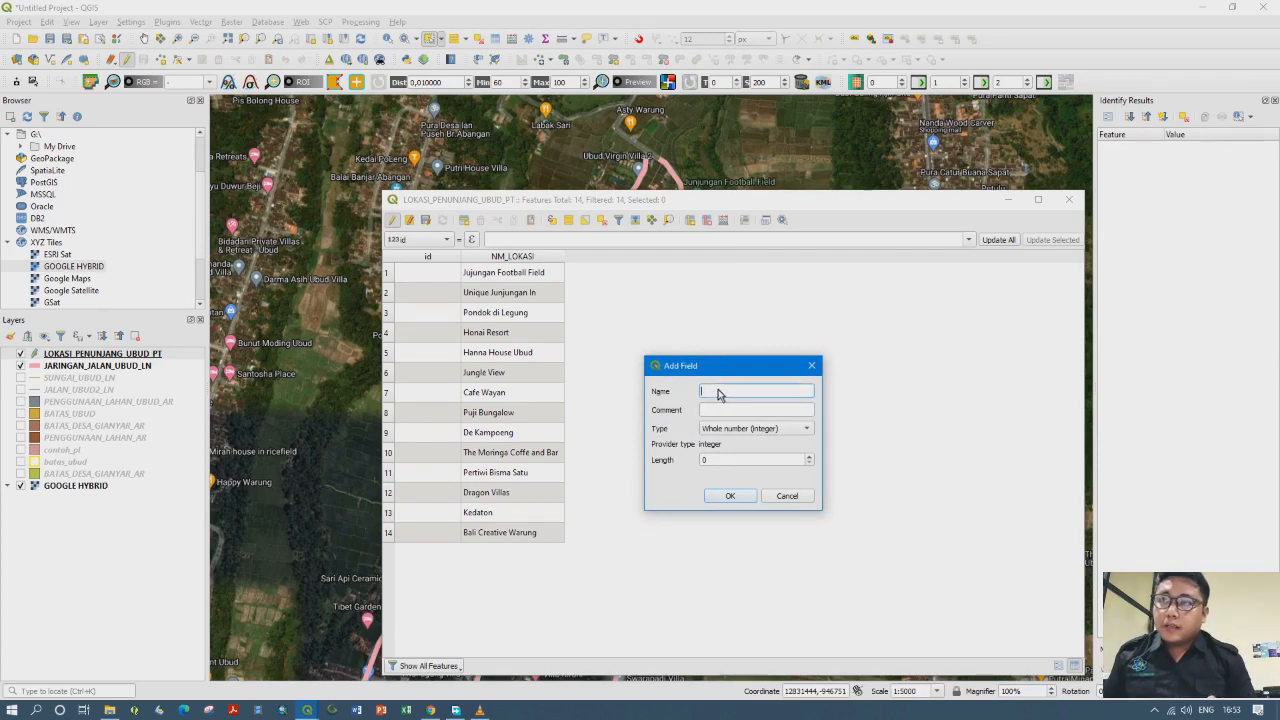
text(k)
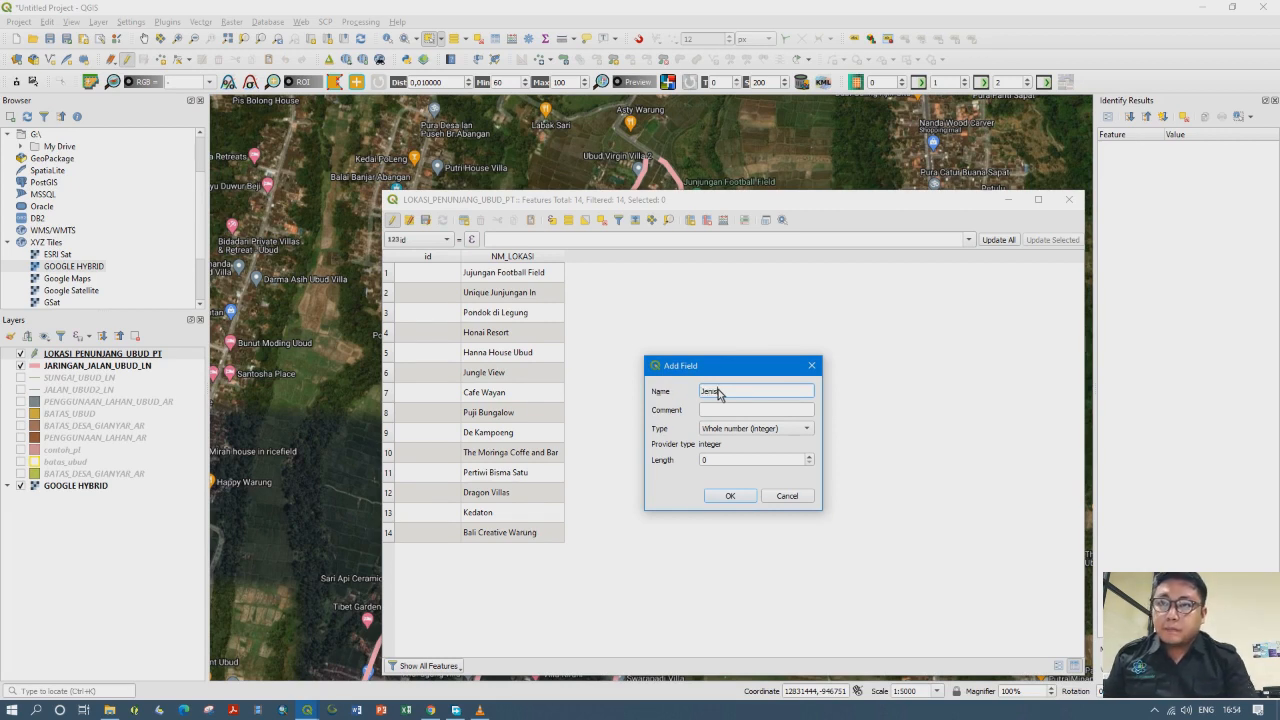
click(735, 430)
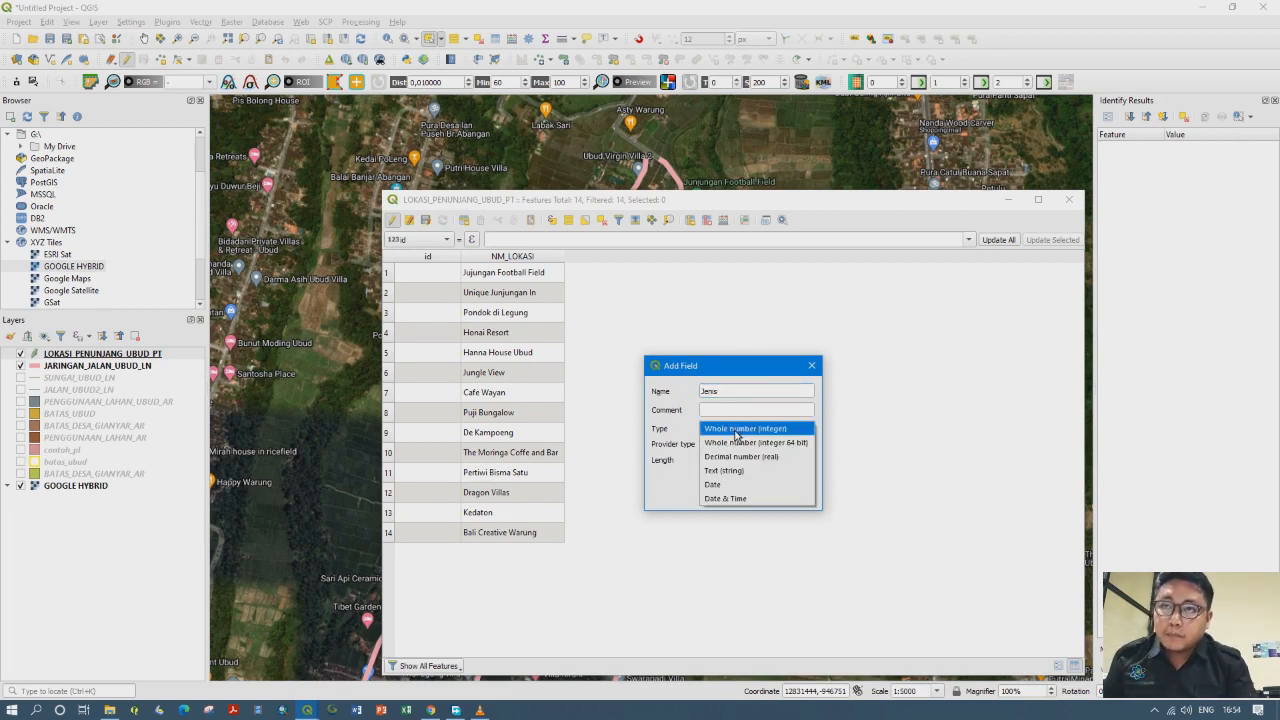
click(727, 467)
double_click(731, 460)
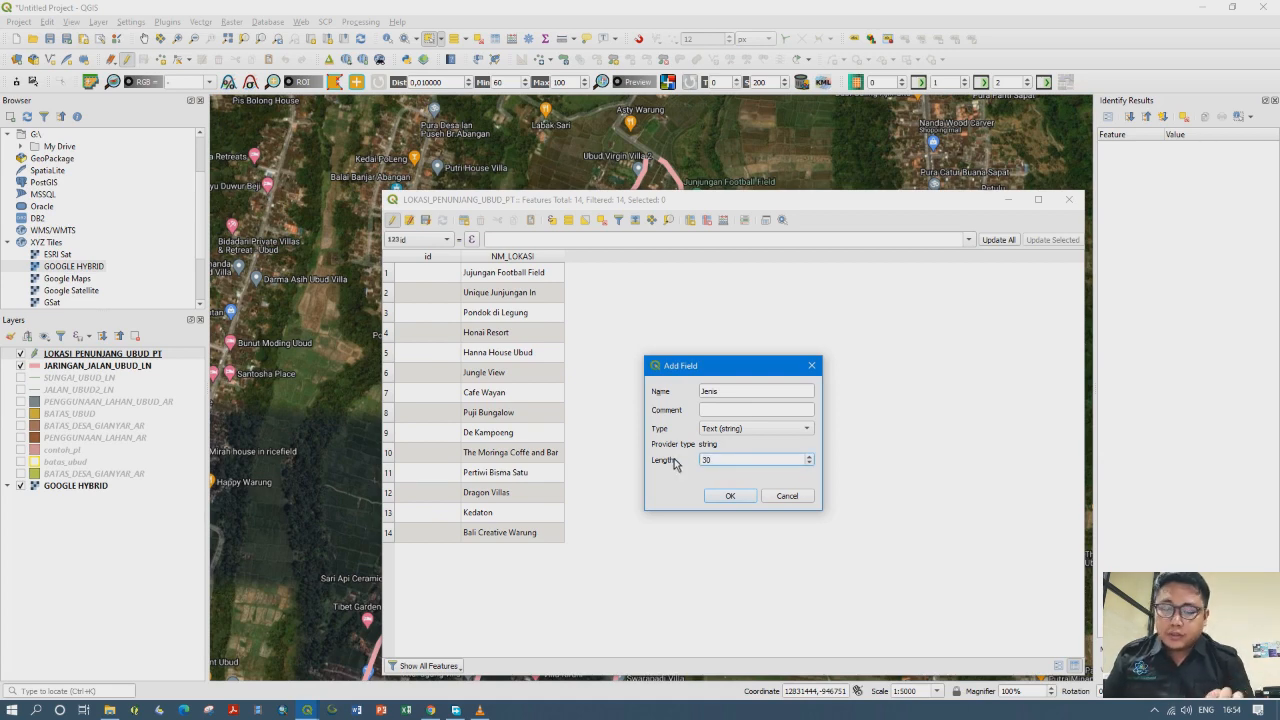
click(717, 497)
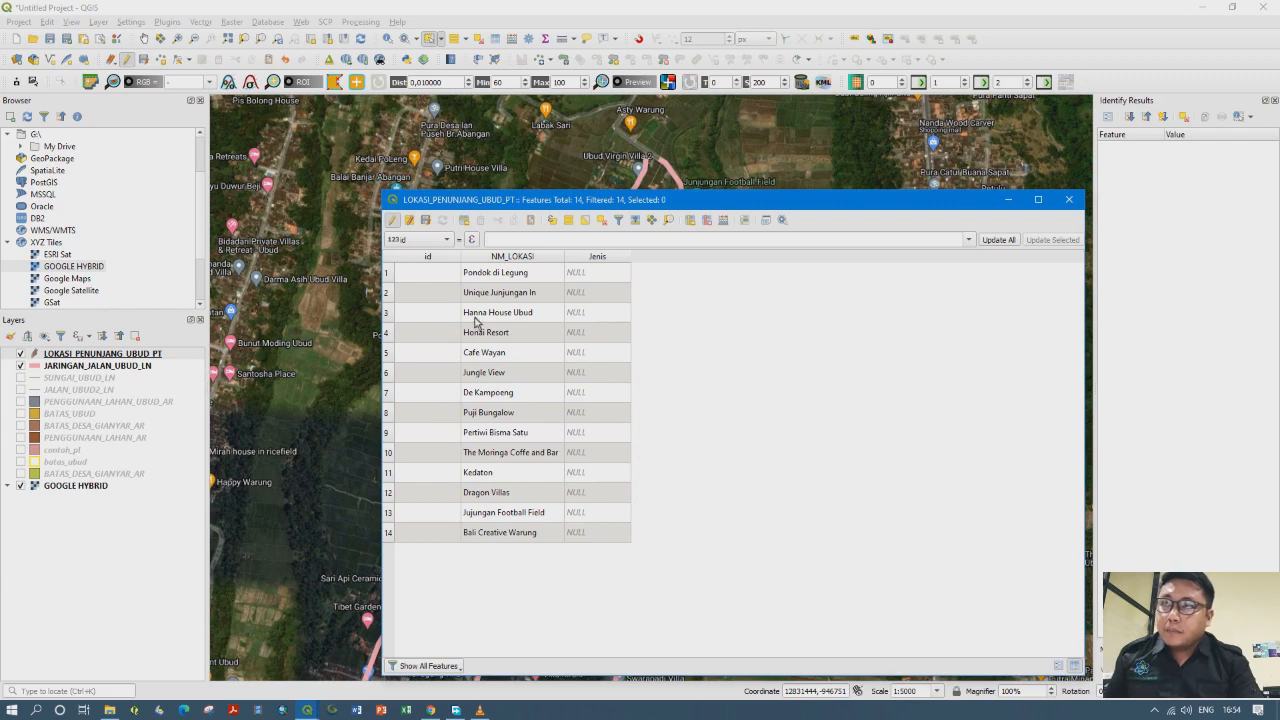
Select the nine lodging rows, skipping Cafe Wayan, The Moringa Coffe and Bar, Kedaton, Jujungan Football Field and Bali Creative Warung
click(390, 277)
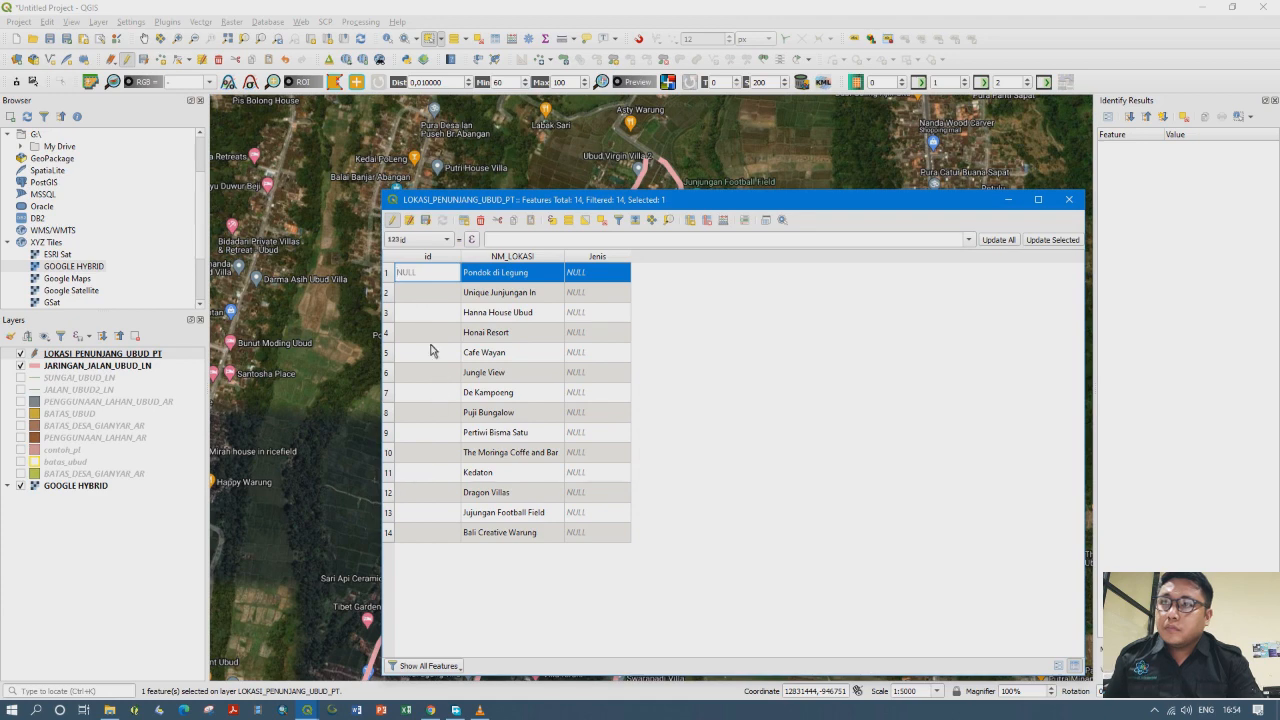
ctrl+click(388, 293)
ctrl+click(388, 313)
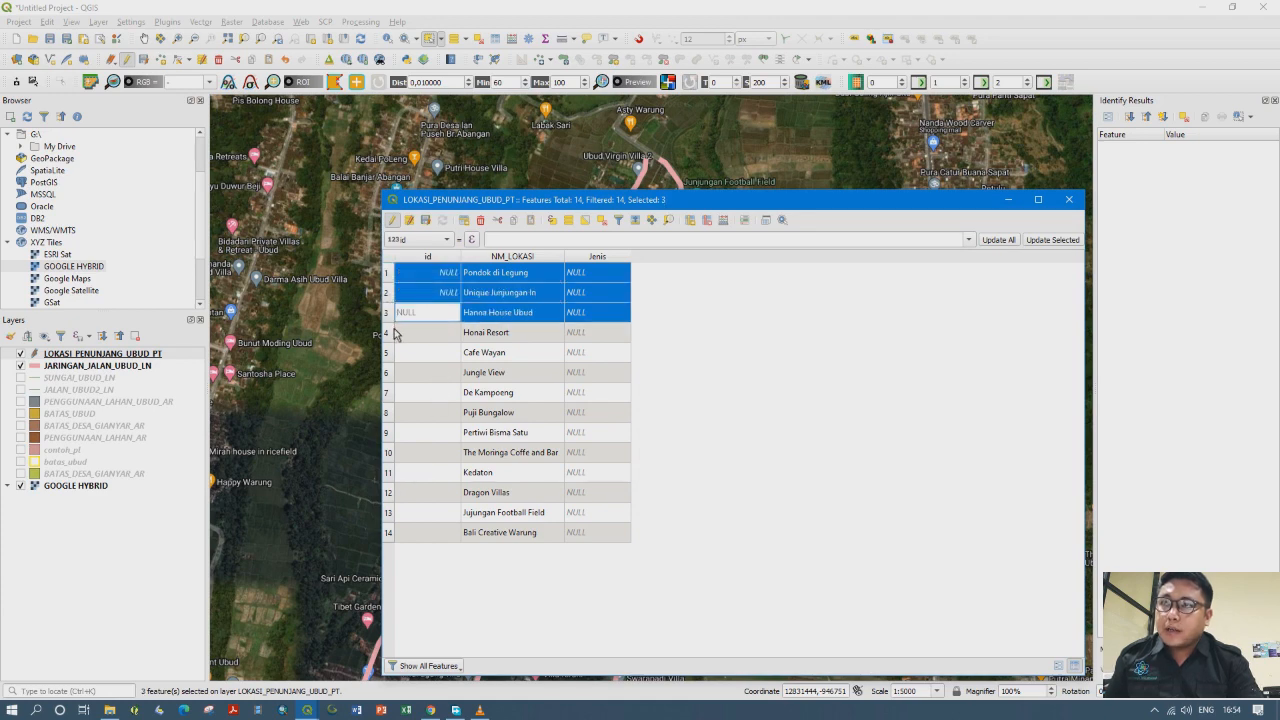
ctrl+click(388, 333)
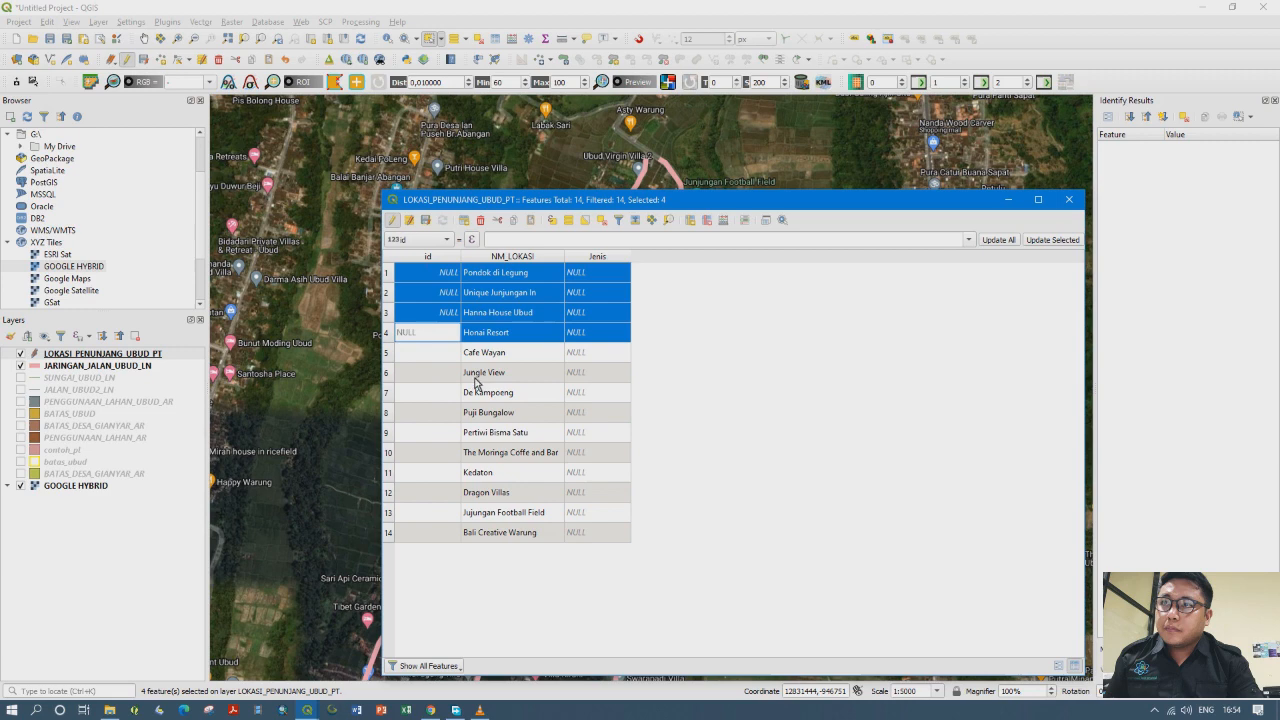
ctrl+click(389, 373)
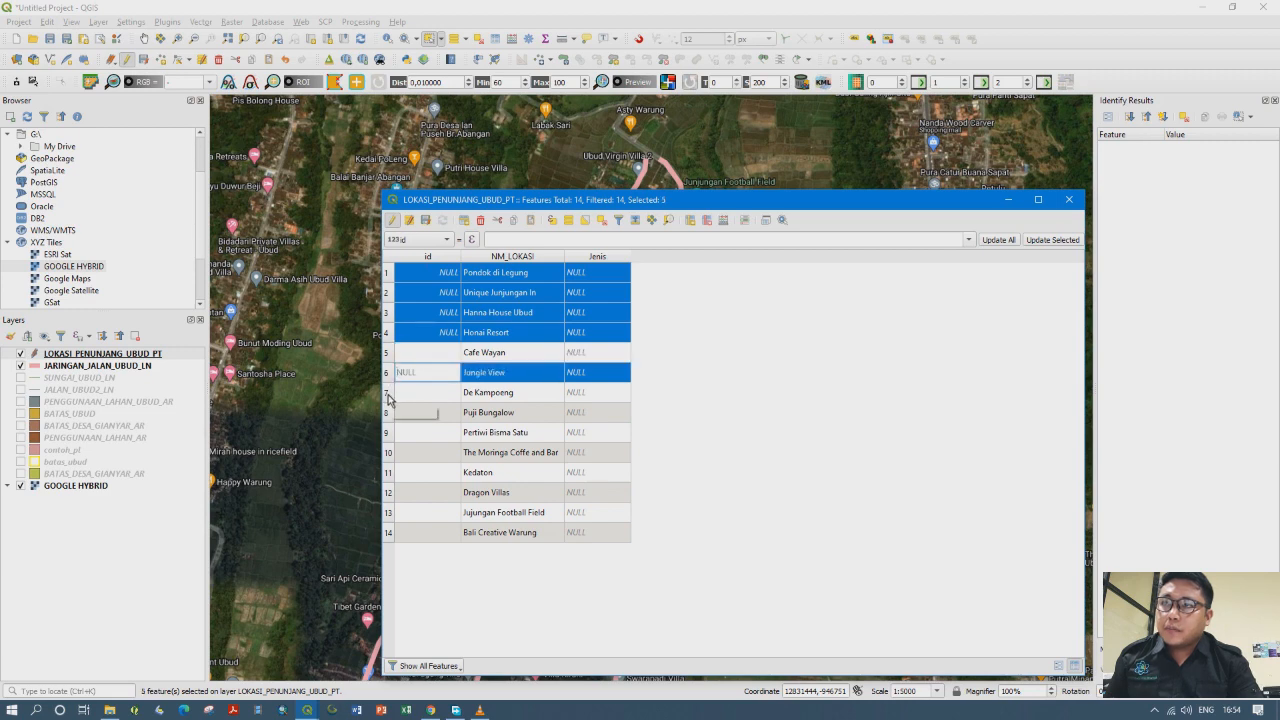
ctrl+click(388, 394)
ctrl+click(388, 414)
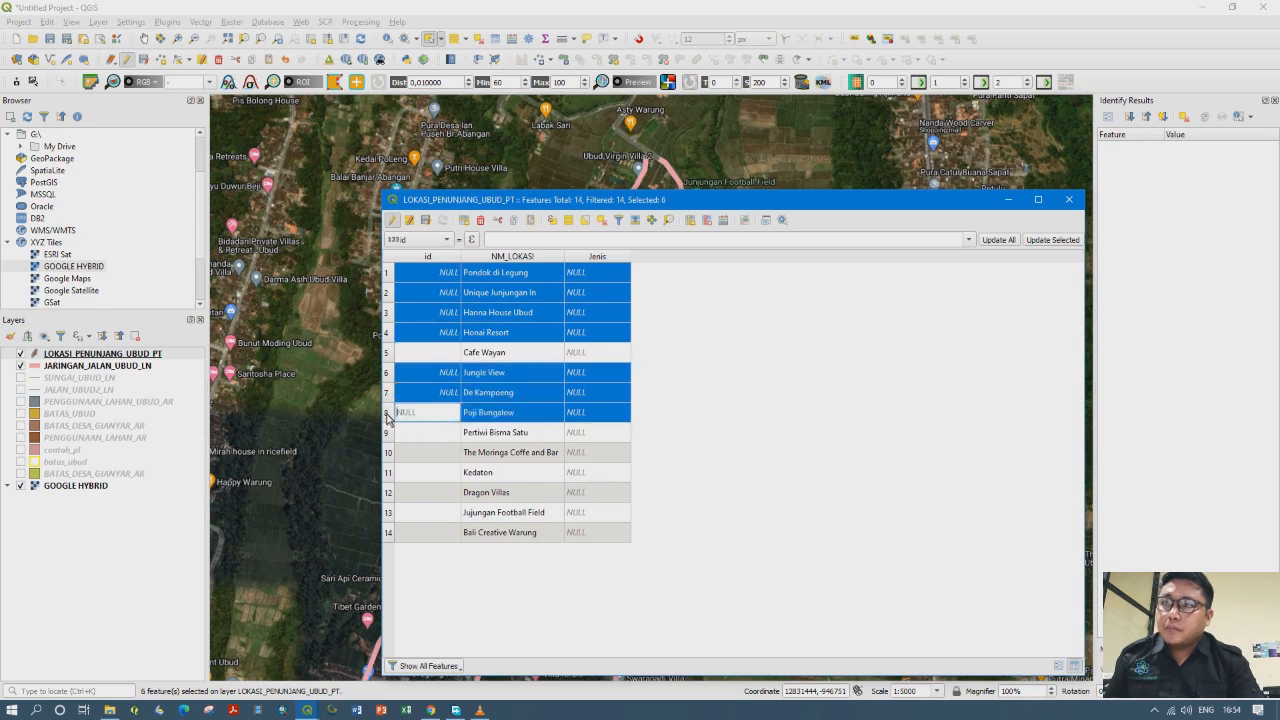
ctrl+click(389, 433)
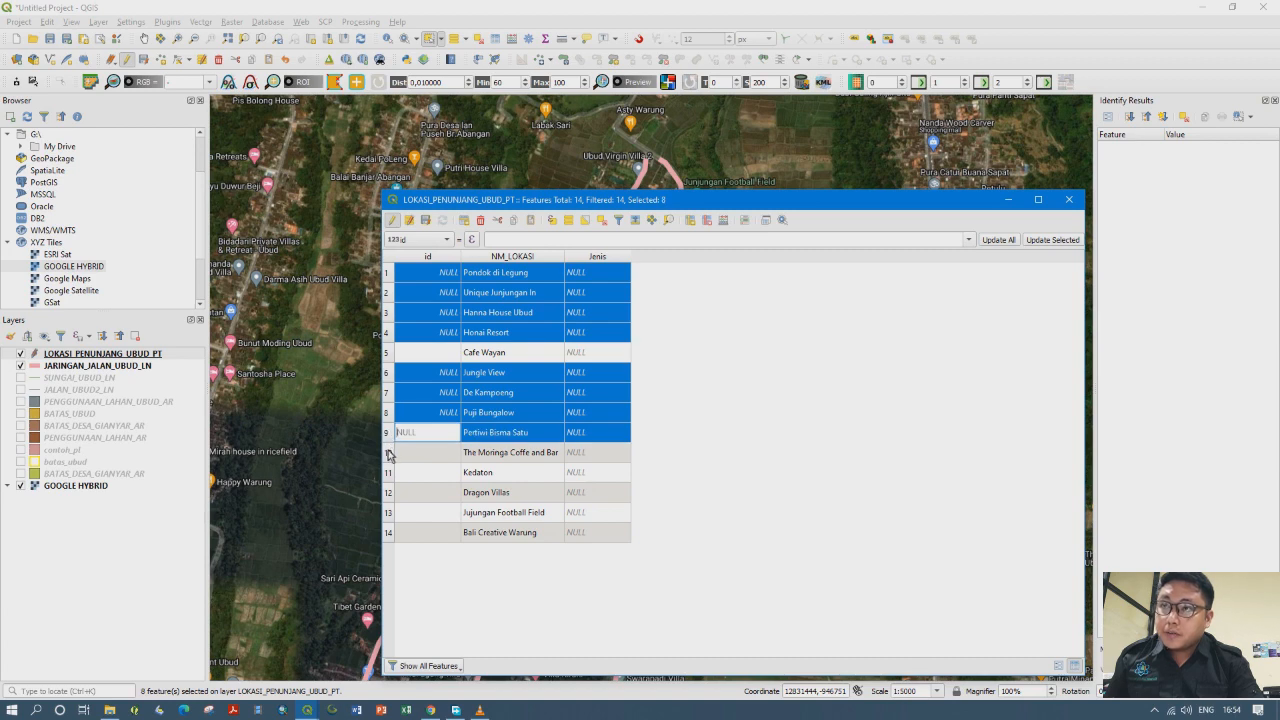
ctrl+click(389, 453)
ctrl+click(389, 453)
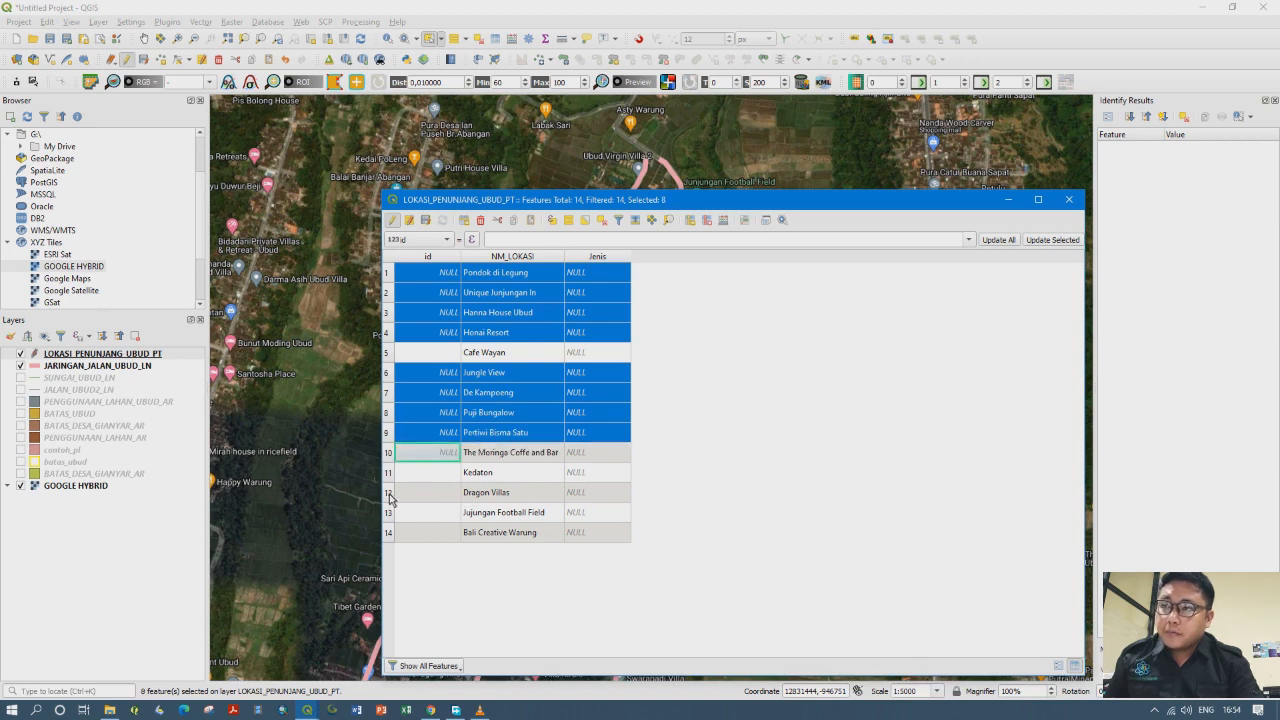
ctrl+click(389, 493)
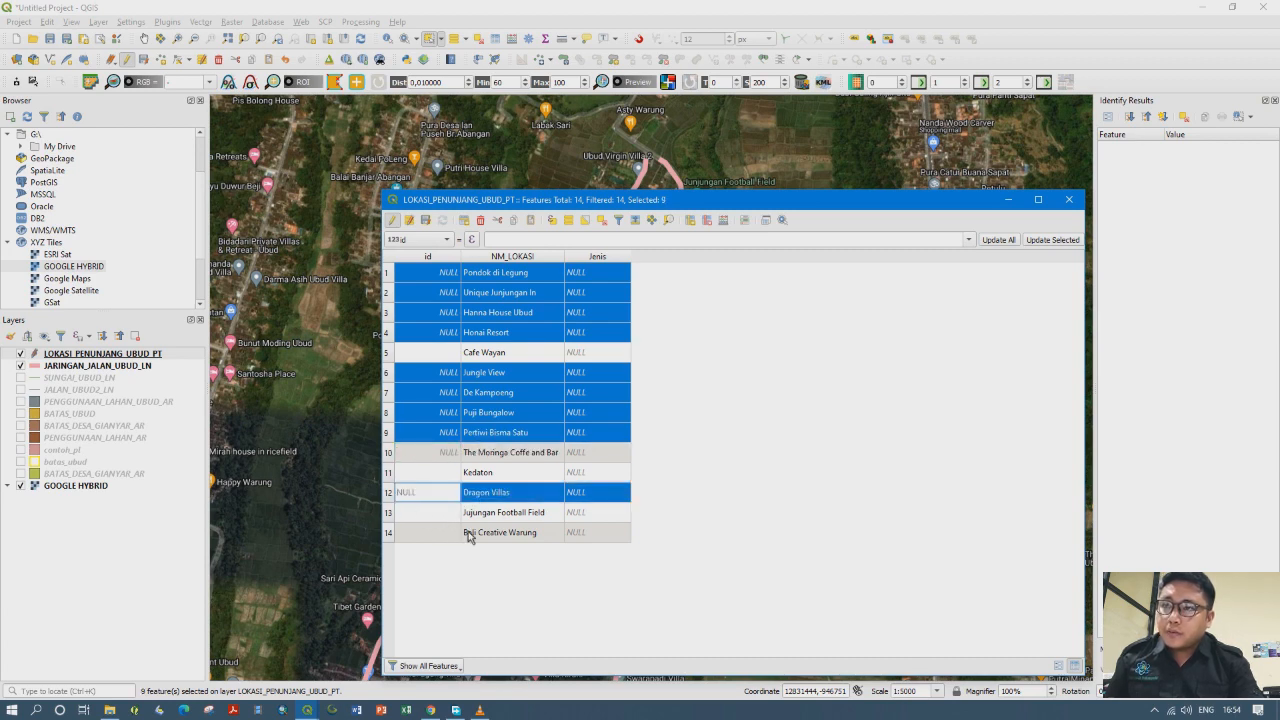
Choose Jenis as the field to update and try to fill it with Penginapan for the selected lodging rows
click(428, 240)
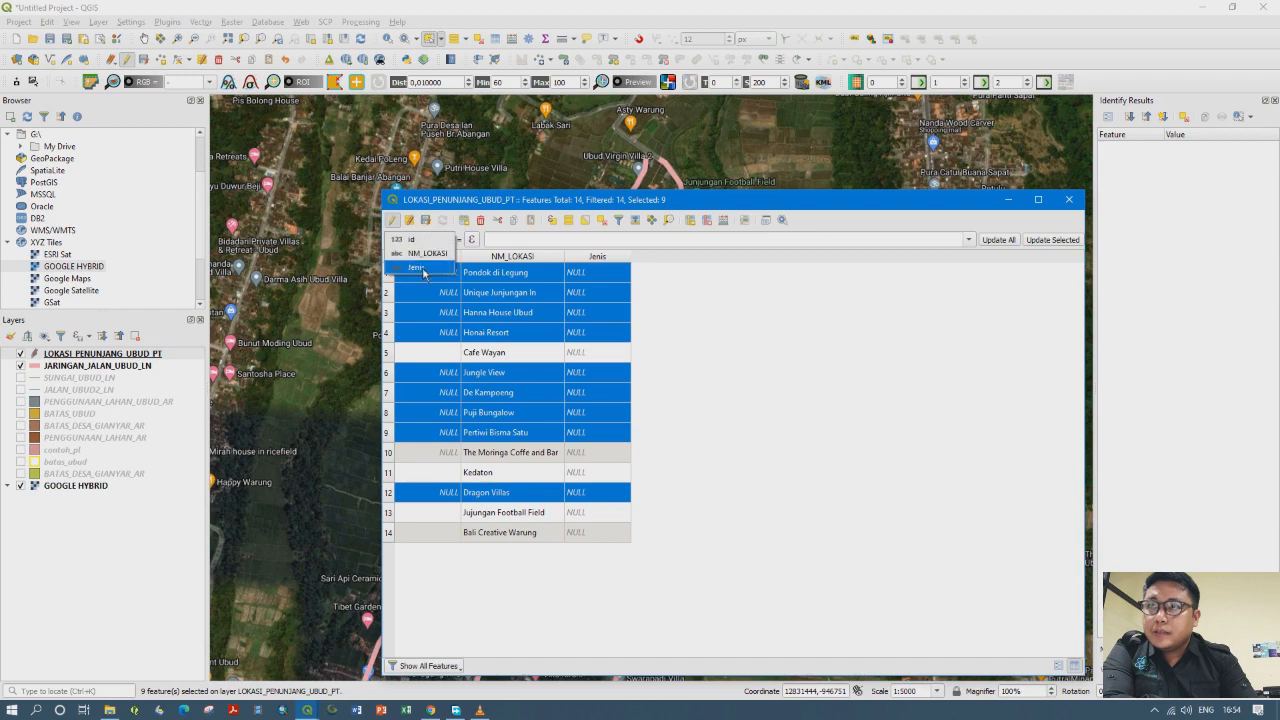
click(422, 270)
click(509, 241)
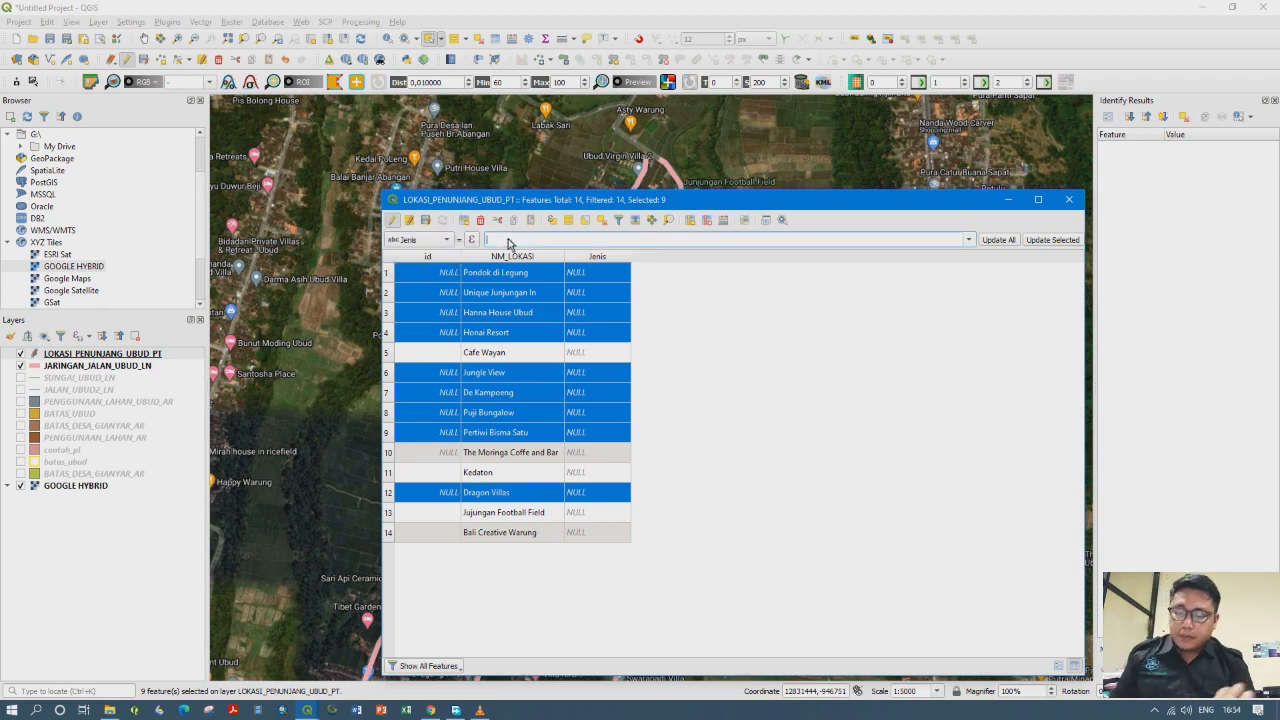
text(')
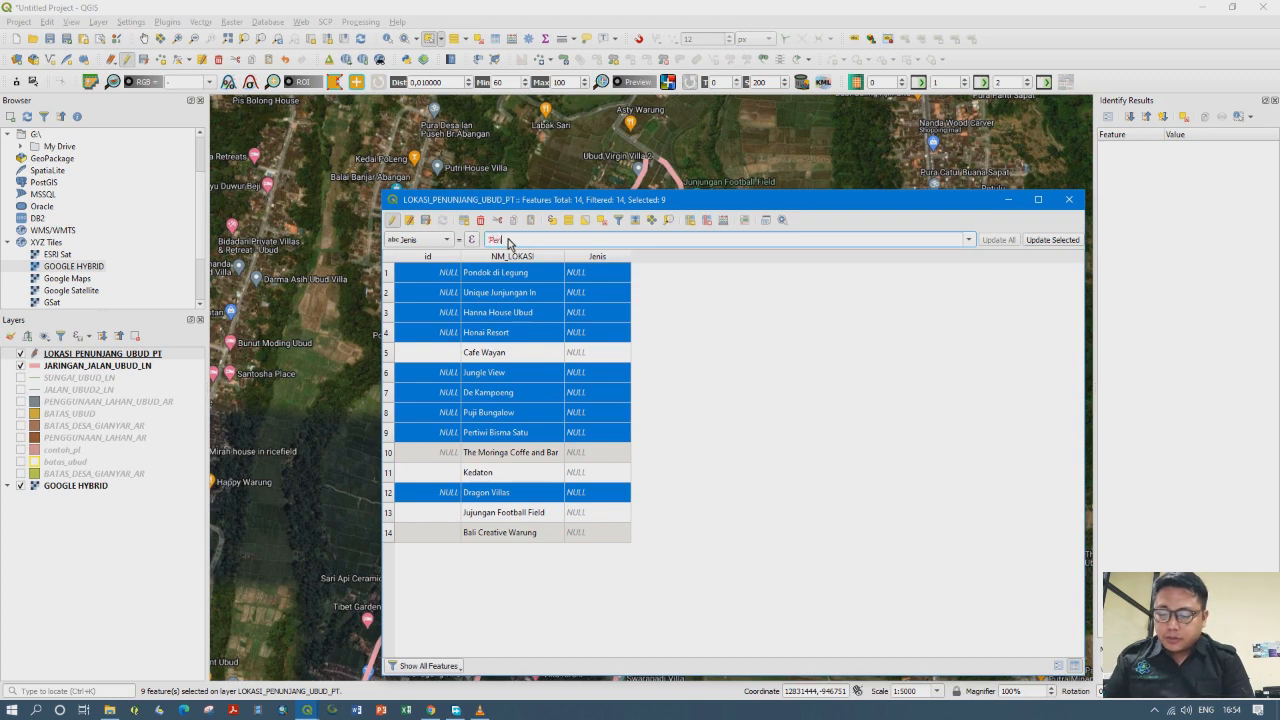
text(Penginapan')
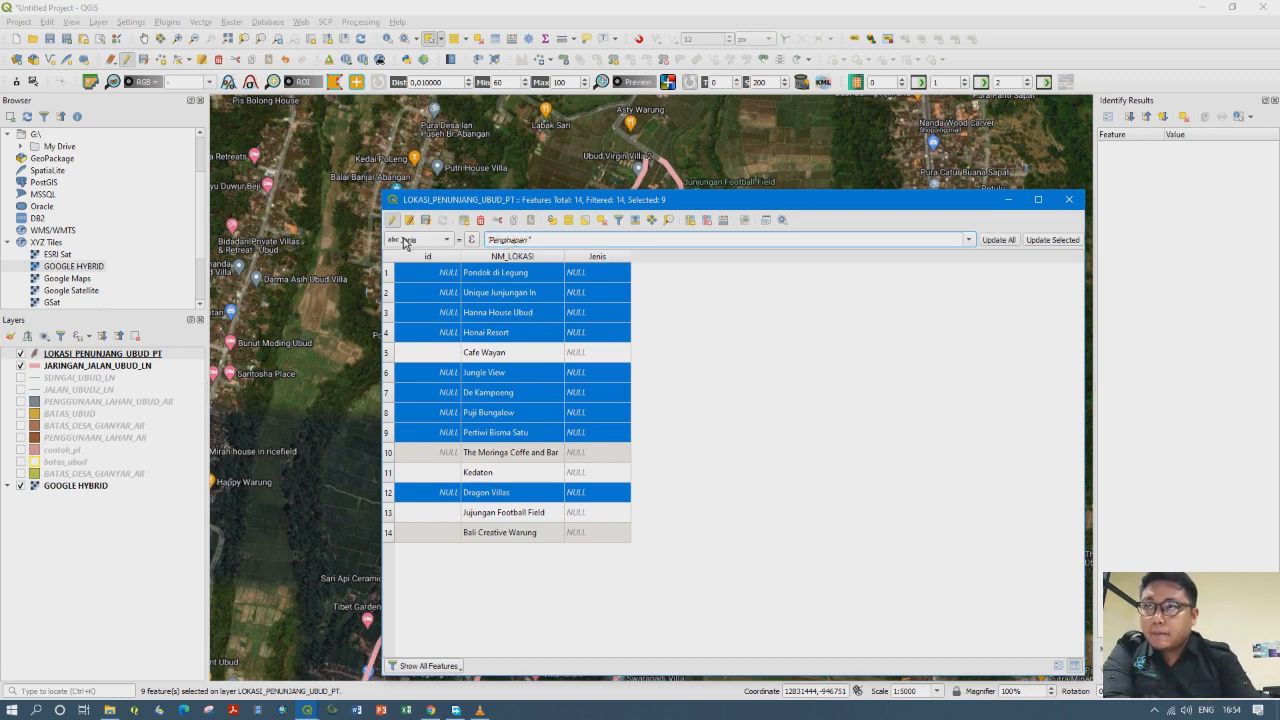
click(1040, 244)
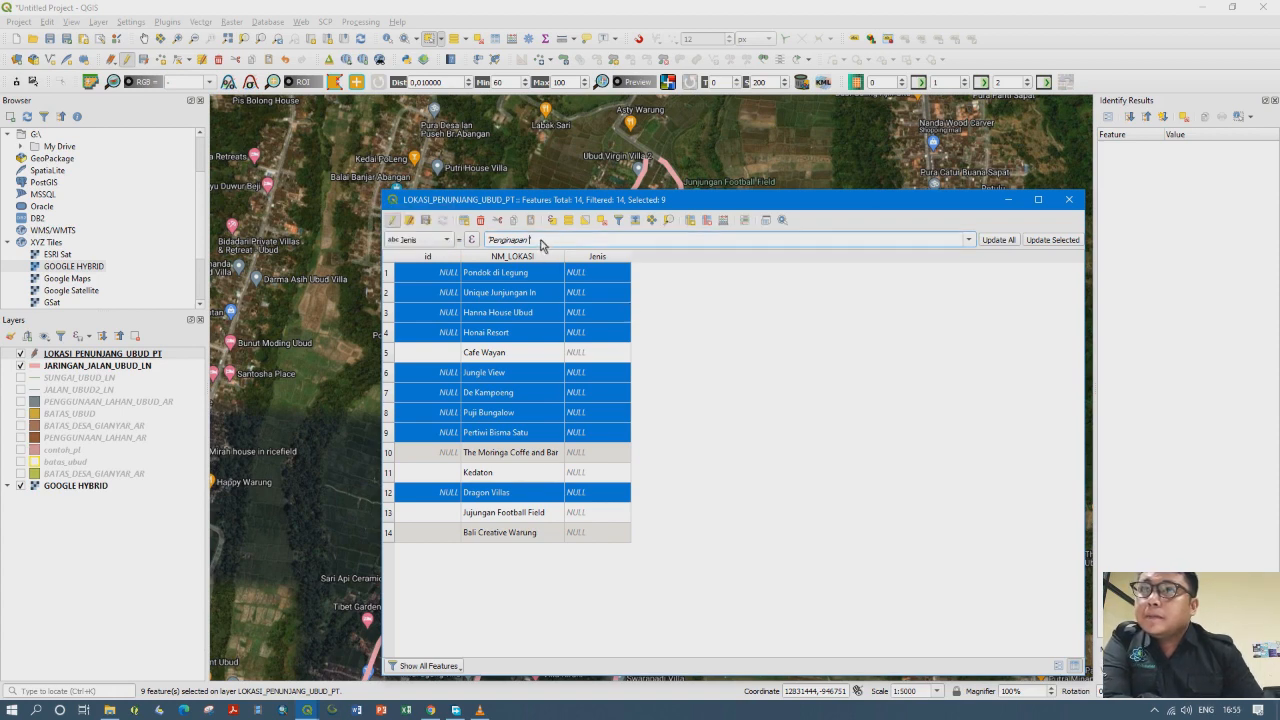
Re-enter the expression as 'Penginapan' in single quotes and apply it to the Jenis field of the selected rows only
key(BackSpace)
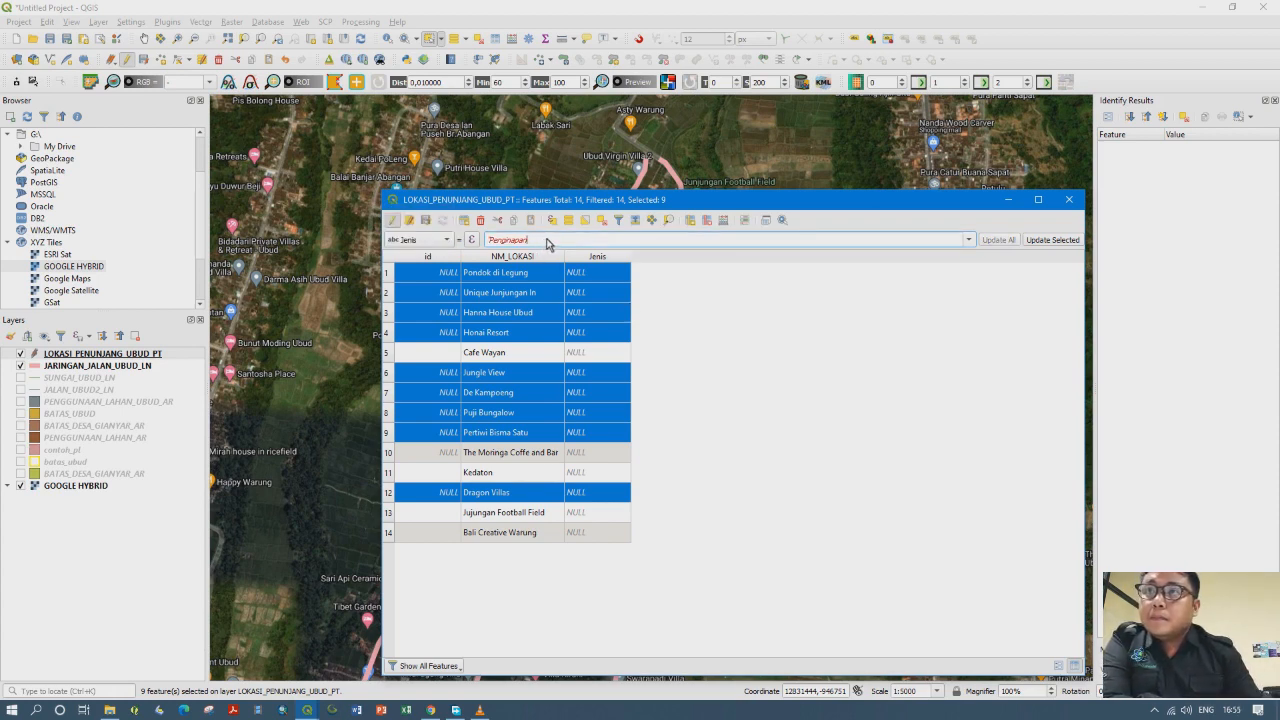
text(')
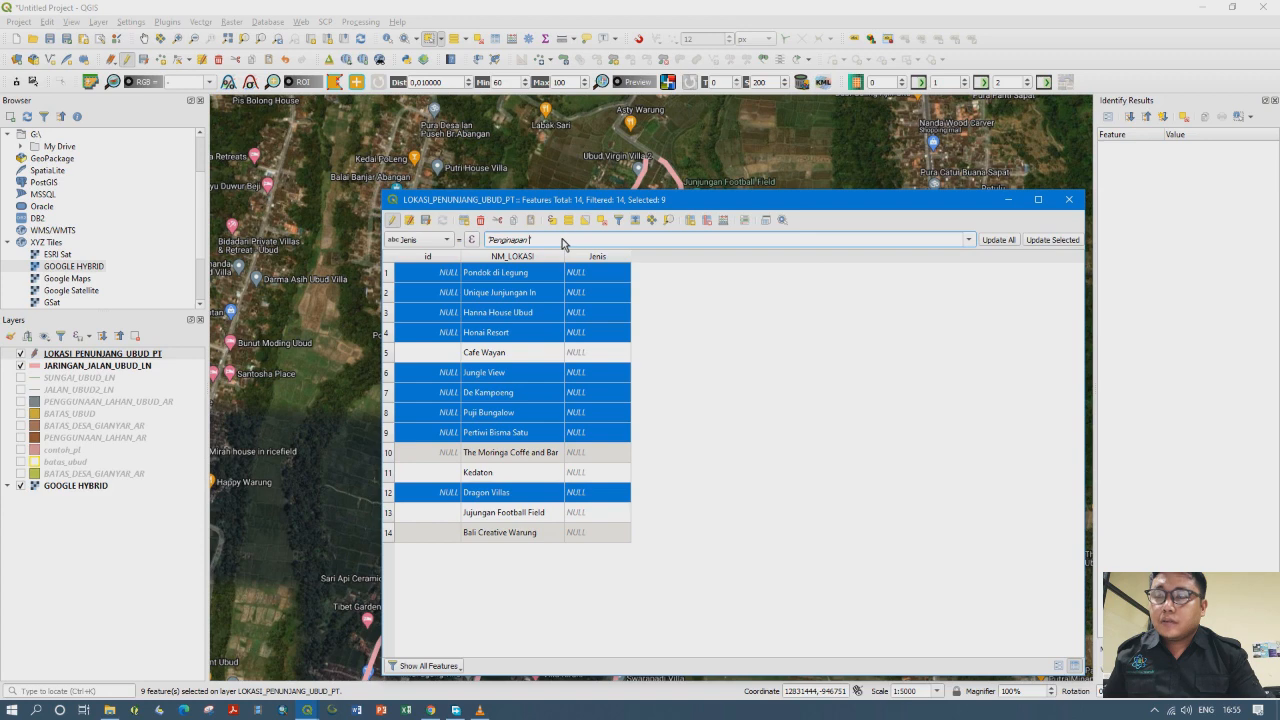
key(BackSpace)
key(BackSpace)
key(BackSpace)
key(BackSpace)
key(BackSpace)
key(BackSpace)
key(BackSpace)
key(BackSpace)
key(BackSpace)
key(BackSpace)
key(BackSpace)
key(BackSpace)
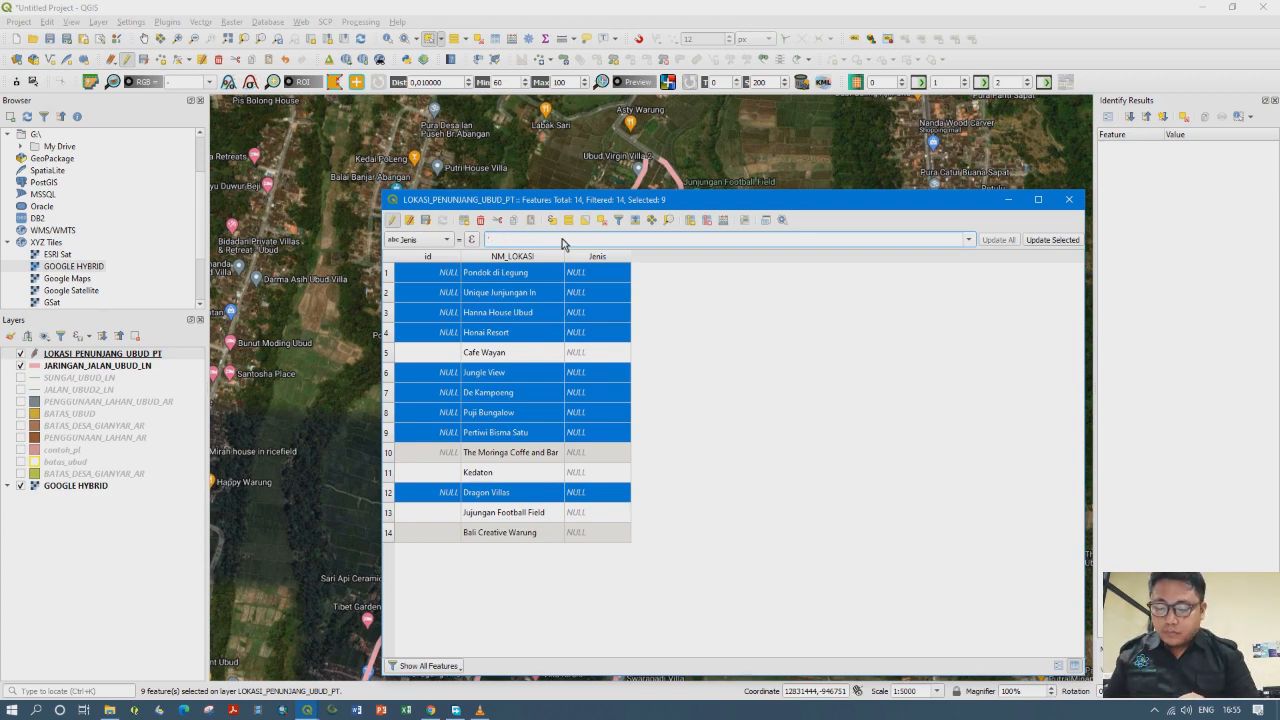
text('Penginapan)
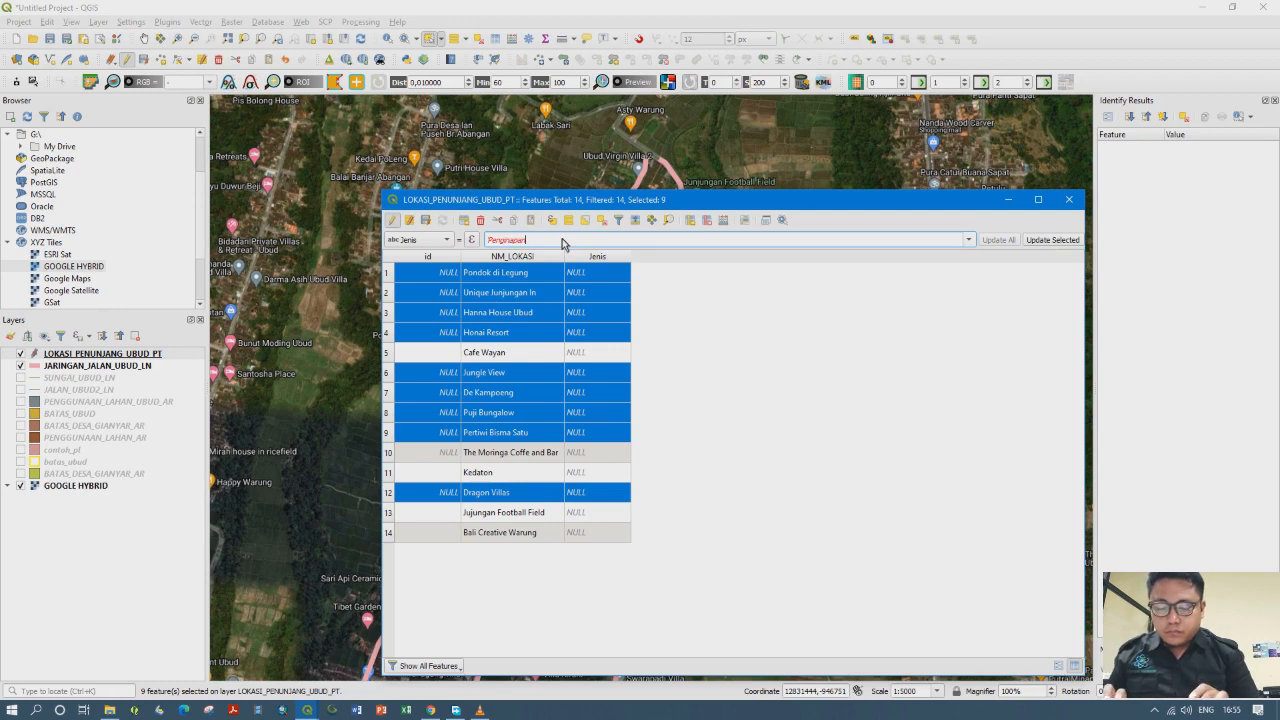
text(')
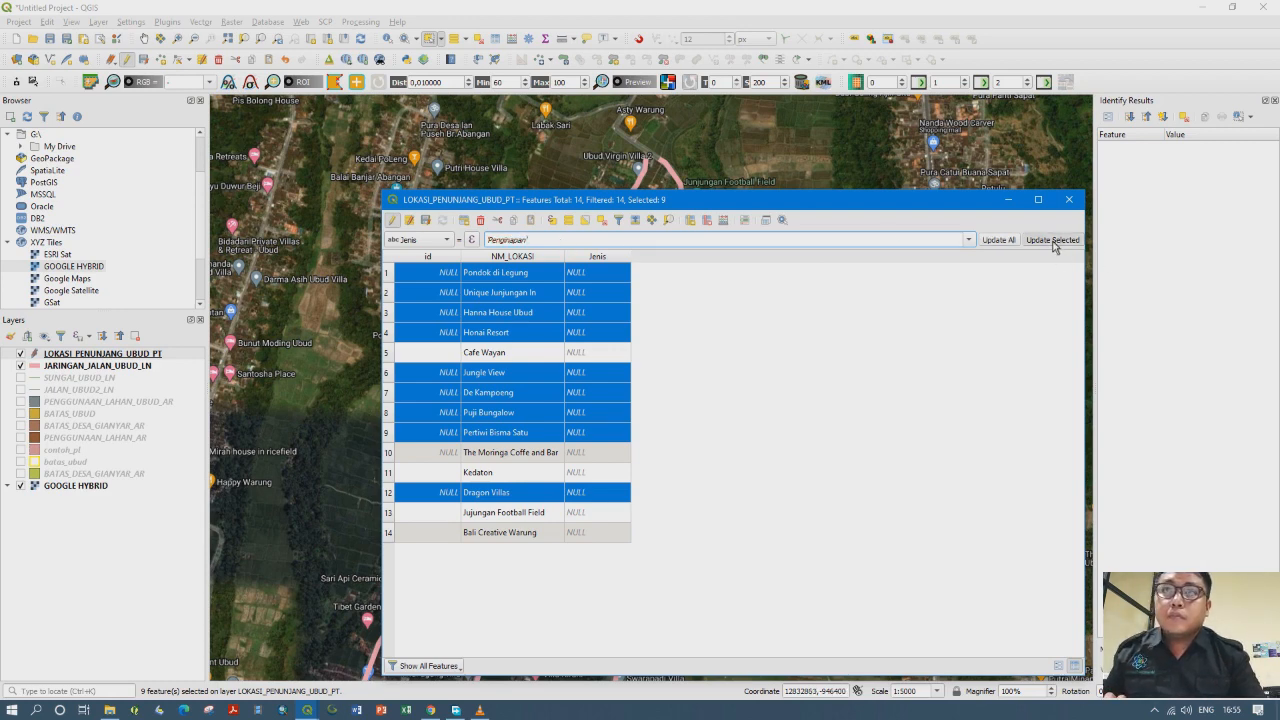
click(1053, 247)
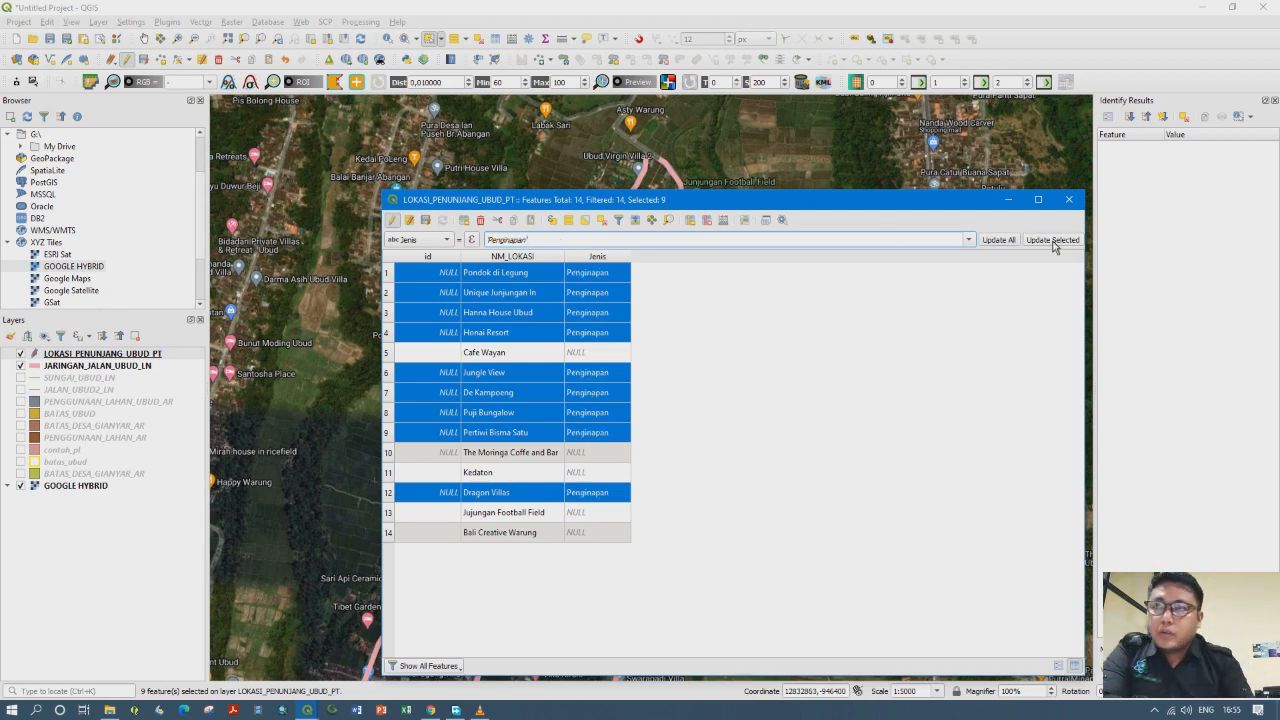
Sort the table by Jenis and select the Cafe Wayan, Kedaton, The Moringa Coffe and Bar and Bali Creative Warung rows
click(388, 355)
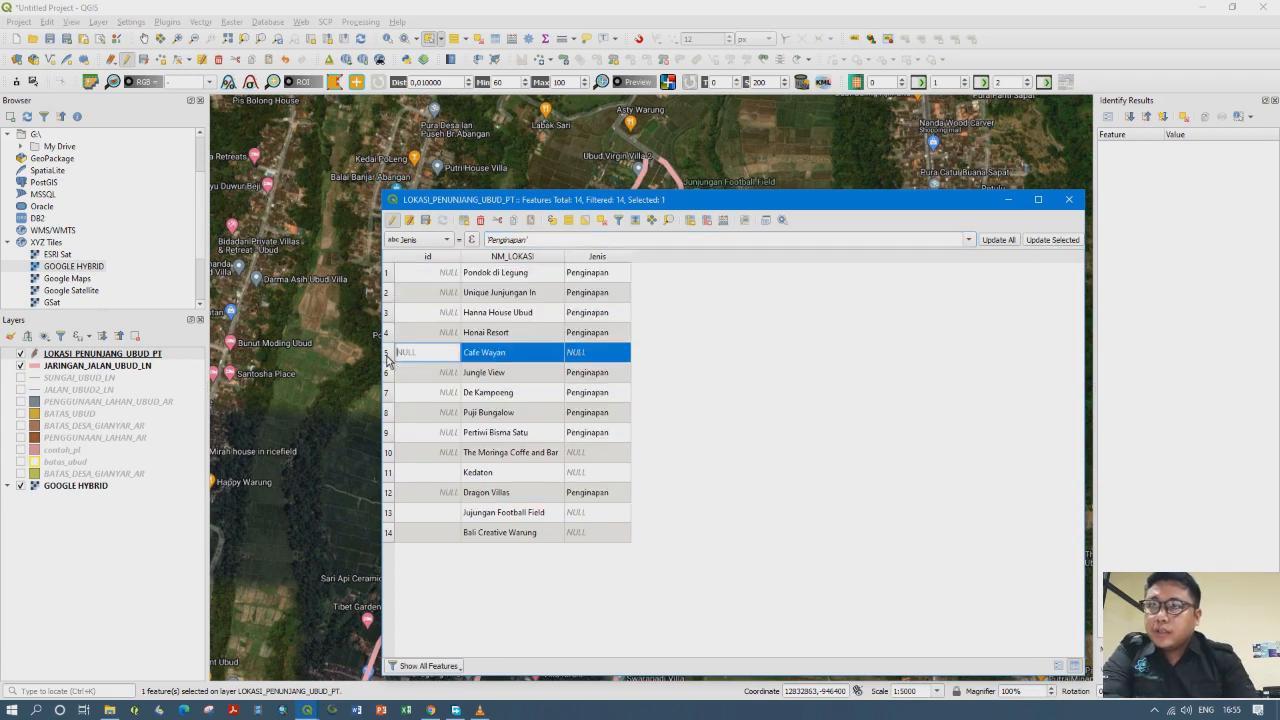
click(517, 257)
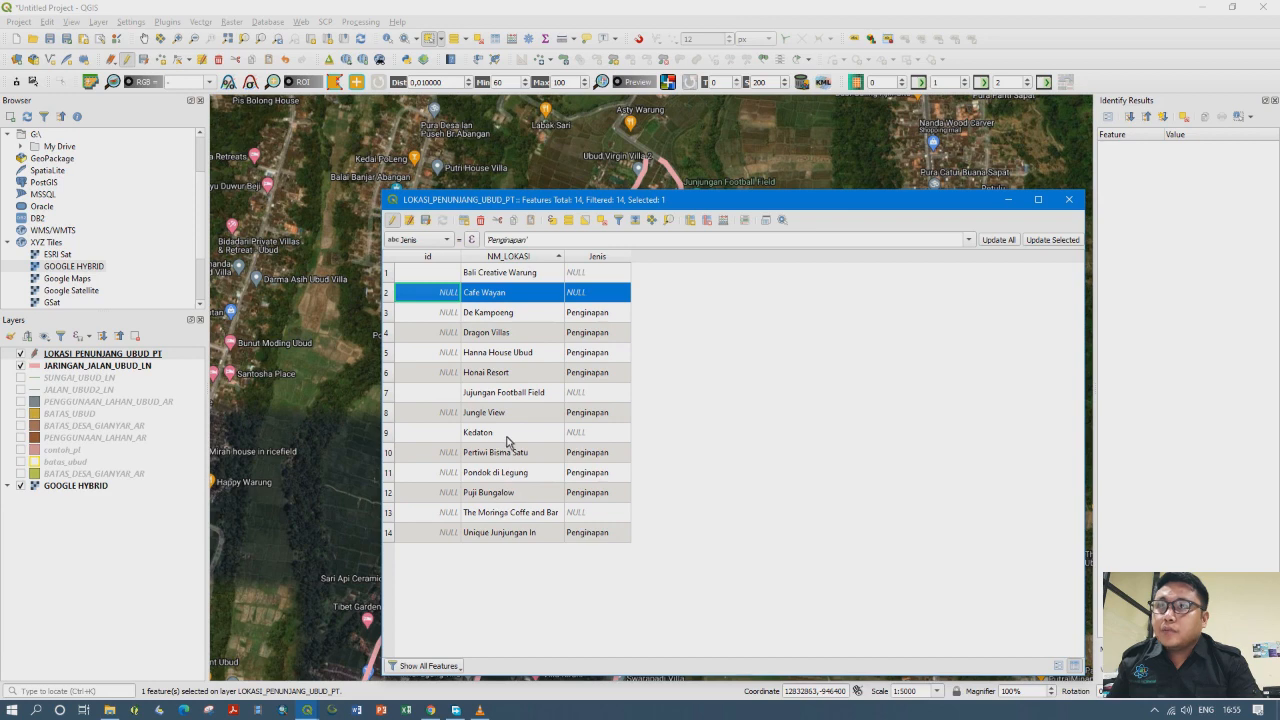
click(586, 257)
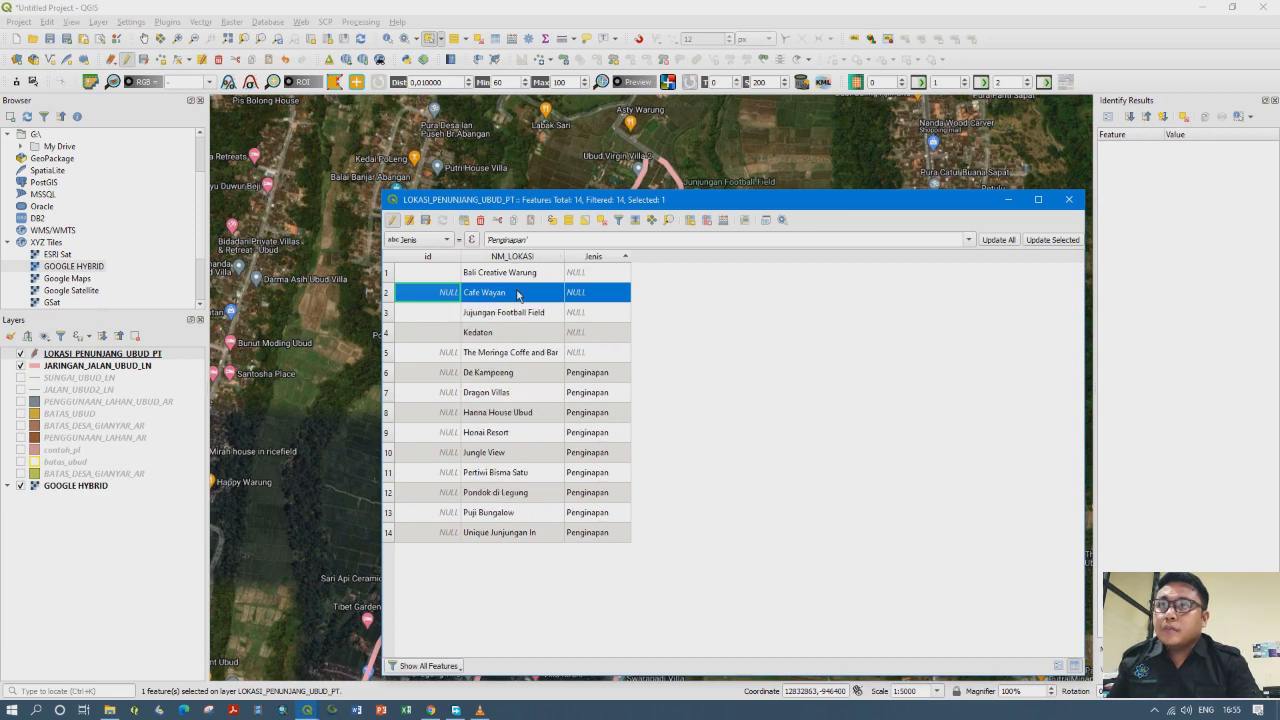
ctrl+click(387, 332)
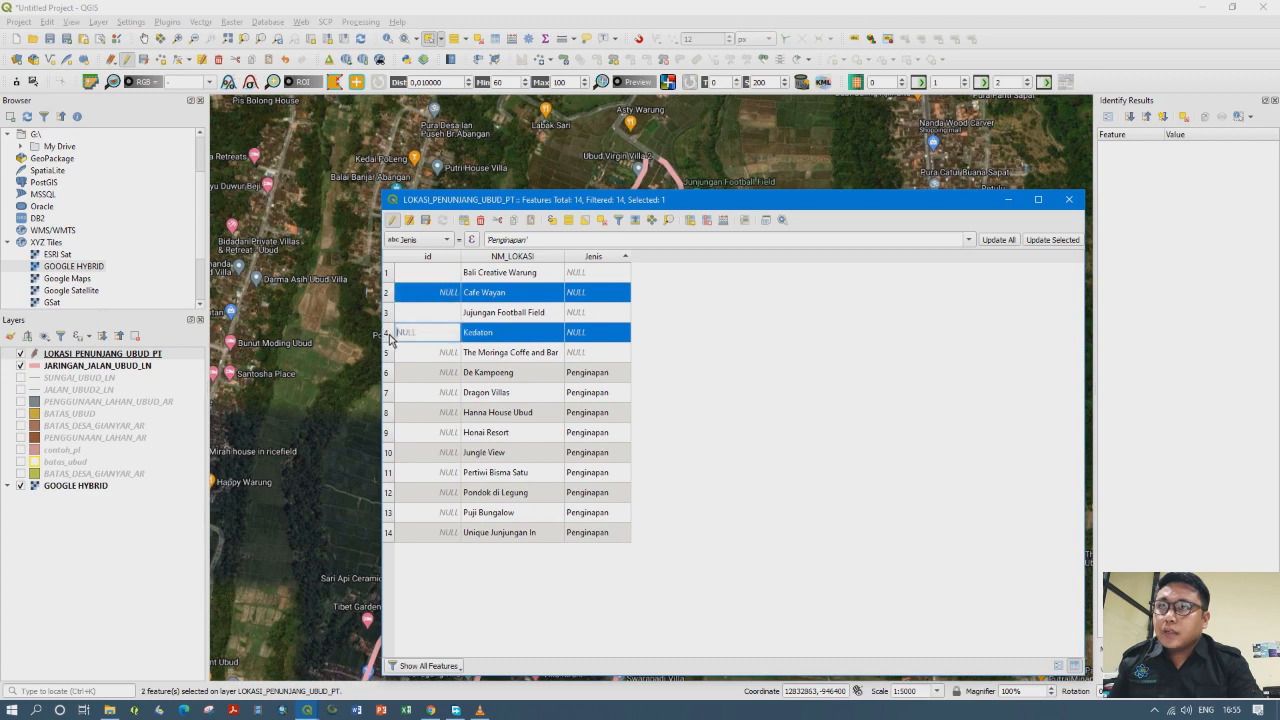
ctrl+click(389, 354)
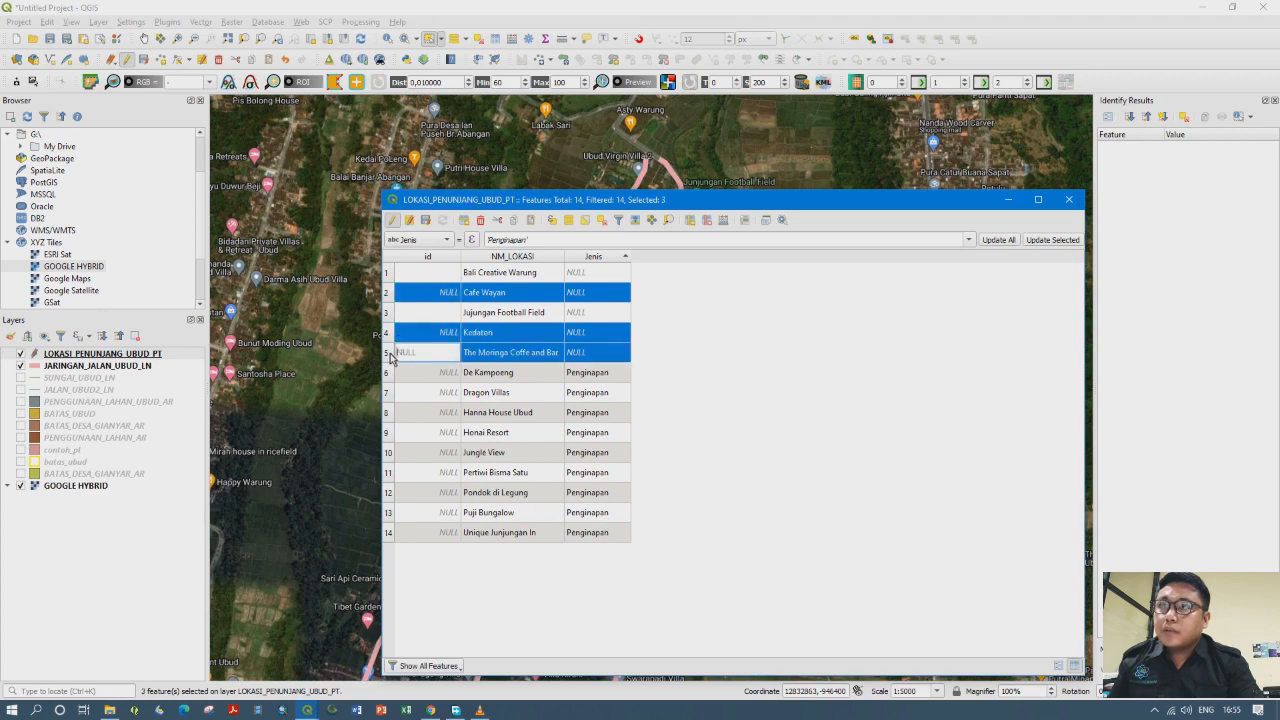
ctrl+click(390, 274)
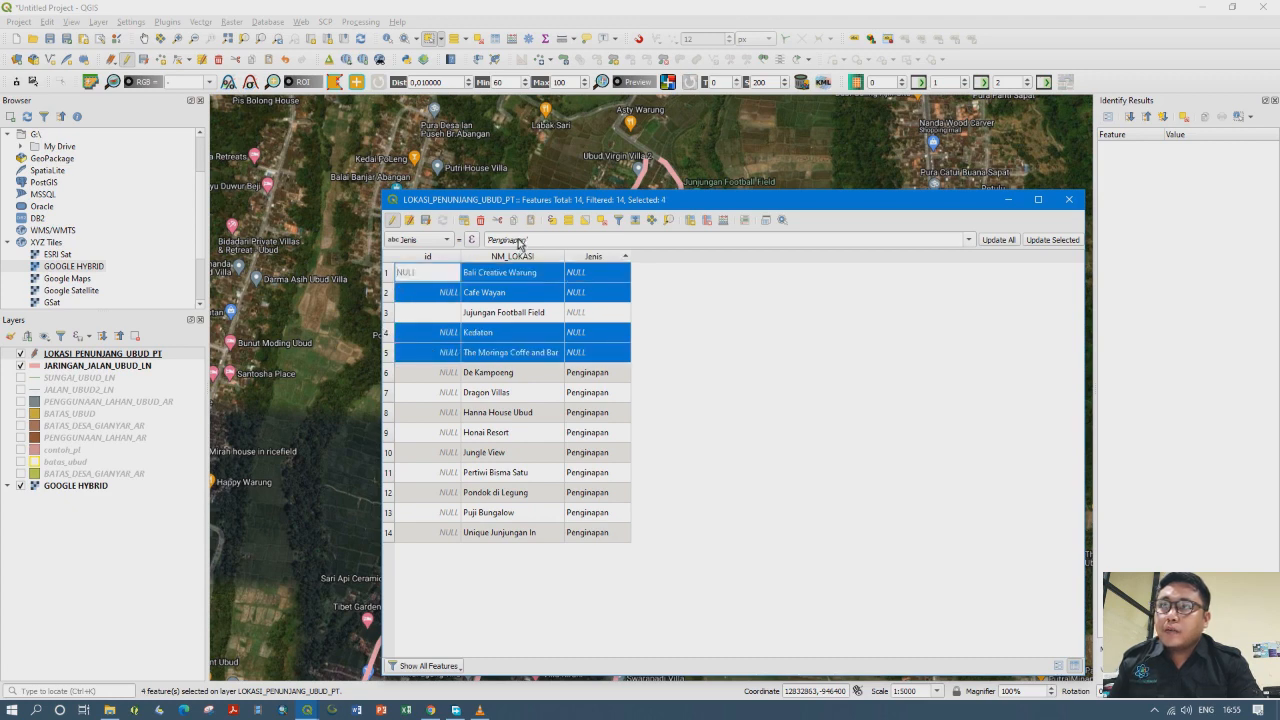
Fill the Jenis field of the selected eatery rows with the expression 'Restoran'
click(527, 242)
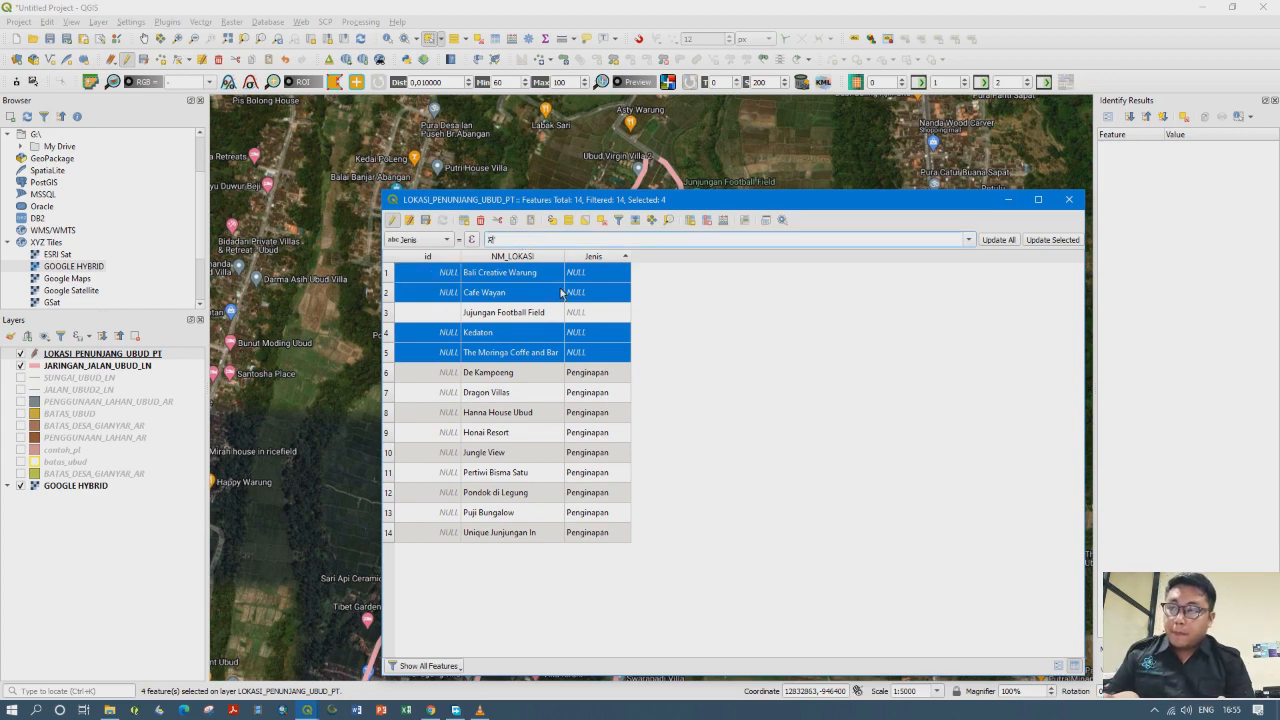
text('Restoran')
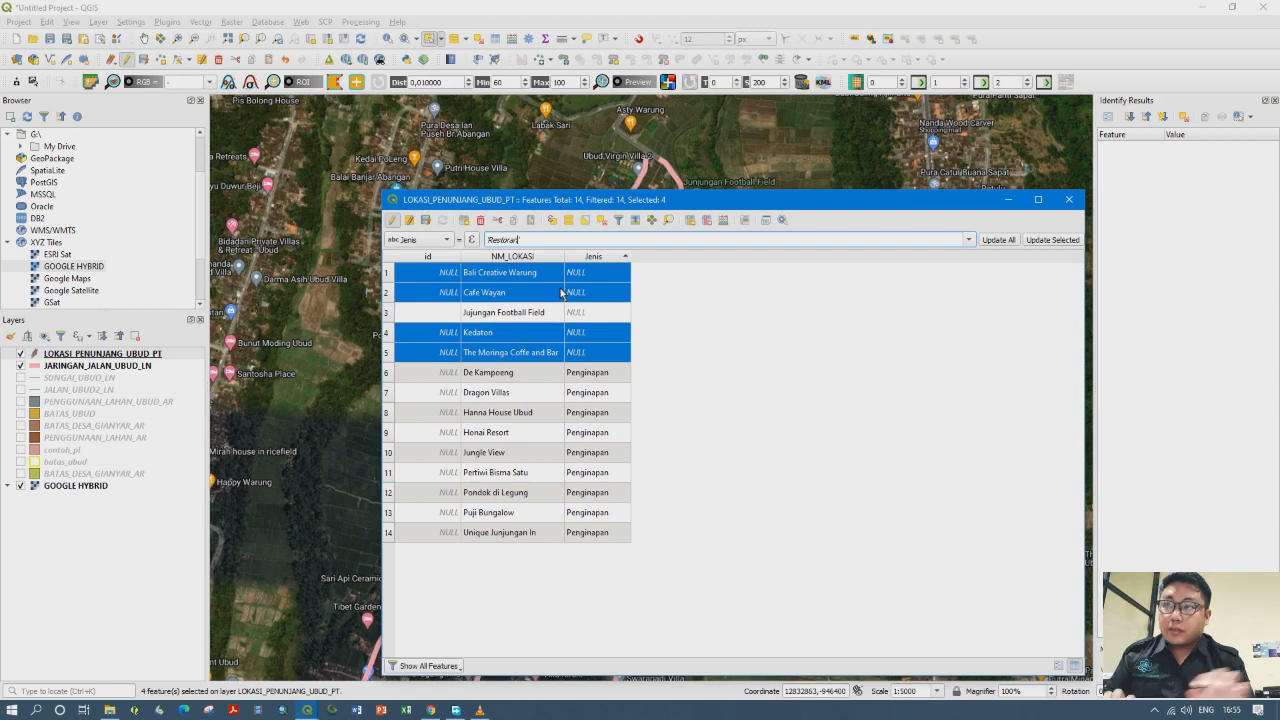
click(1050, 241)
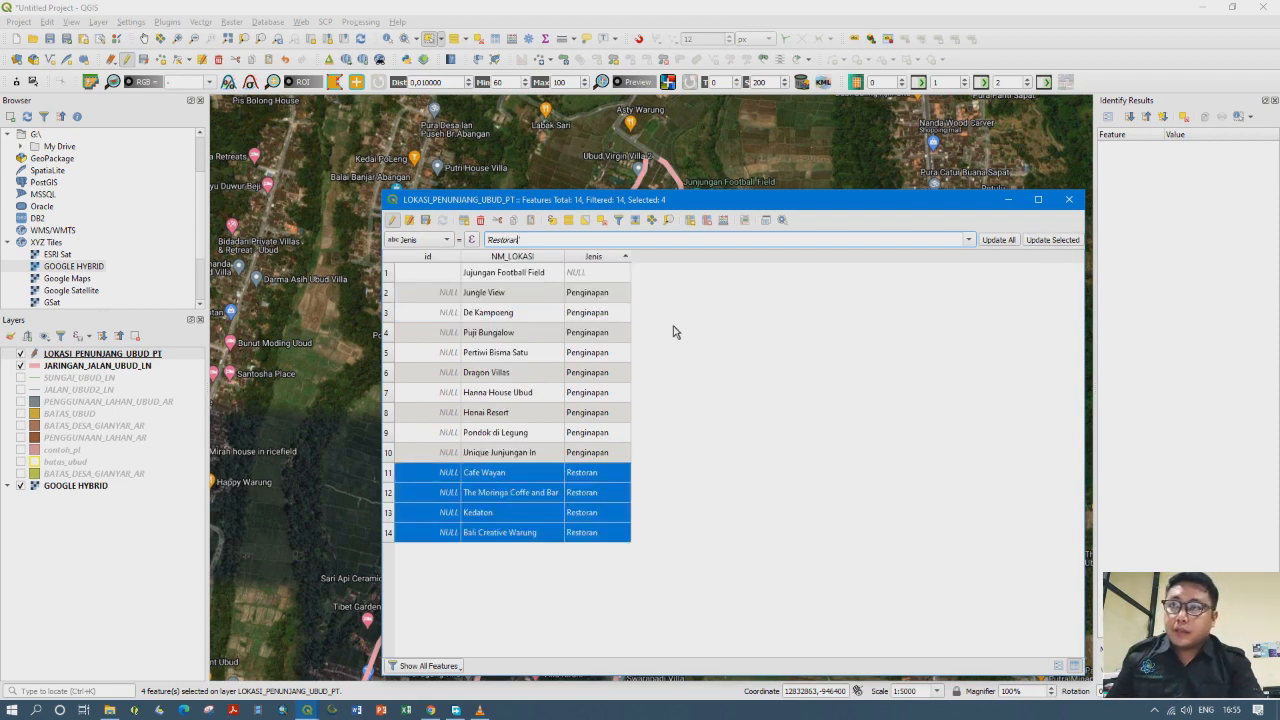
Set Jenis to Sarana Olahraga for Jujungan Football Field, save the layer edits and close the attribute table
double_click(585, 274)
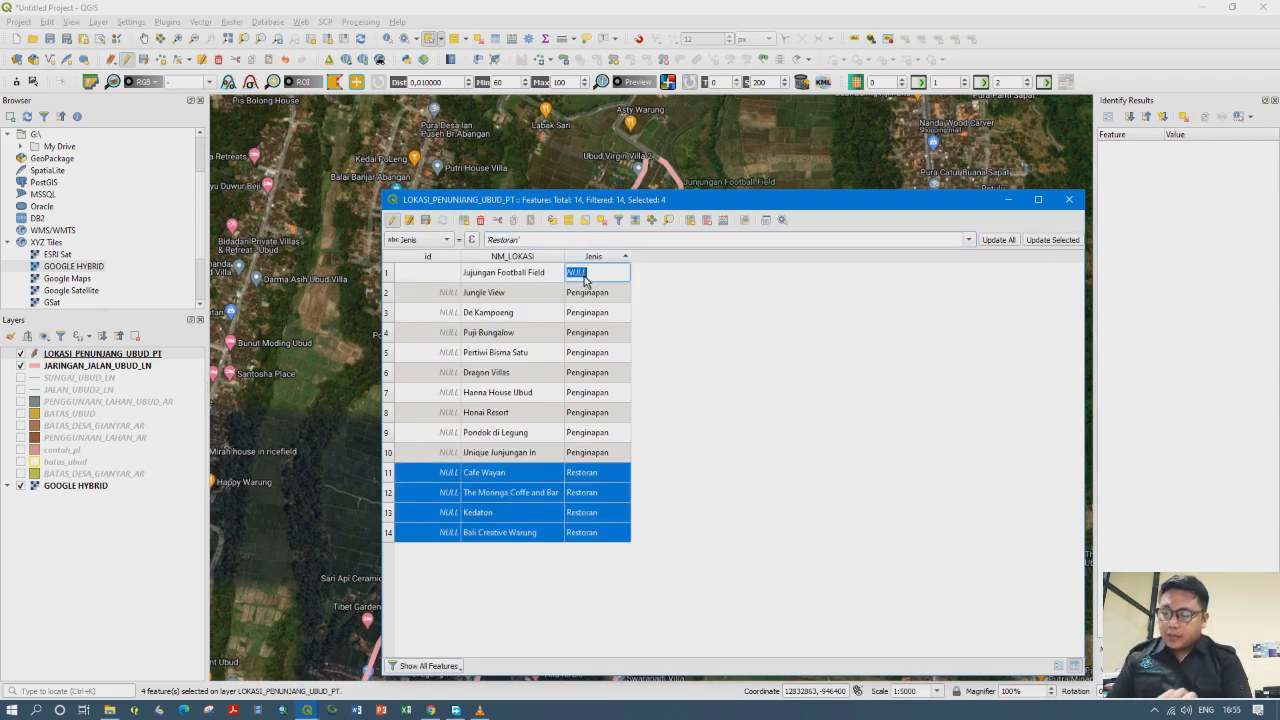
text(Sari)
text(na Olah)
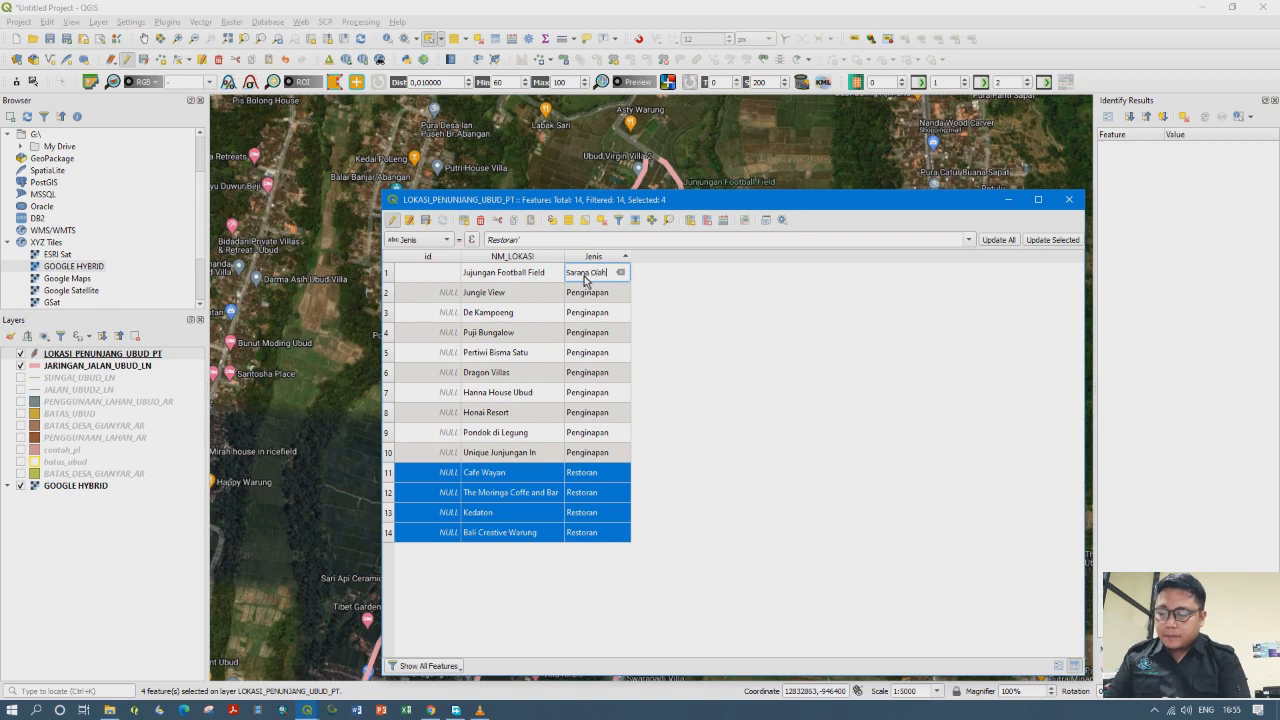
text(raga)
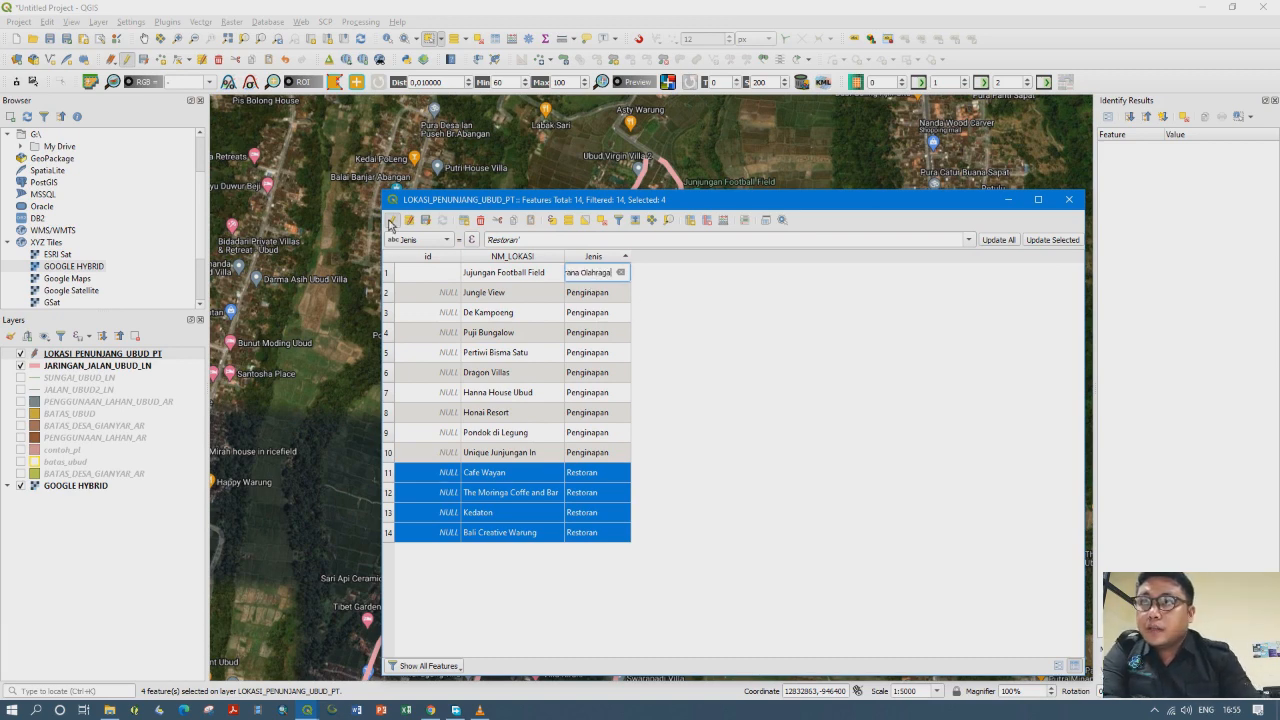
click(390, 222)
click(648, 366)
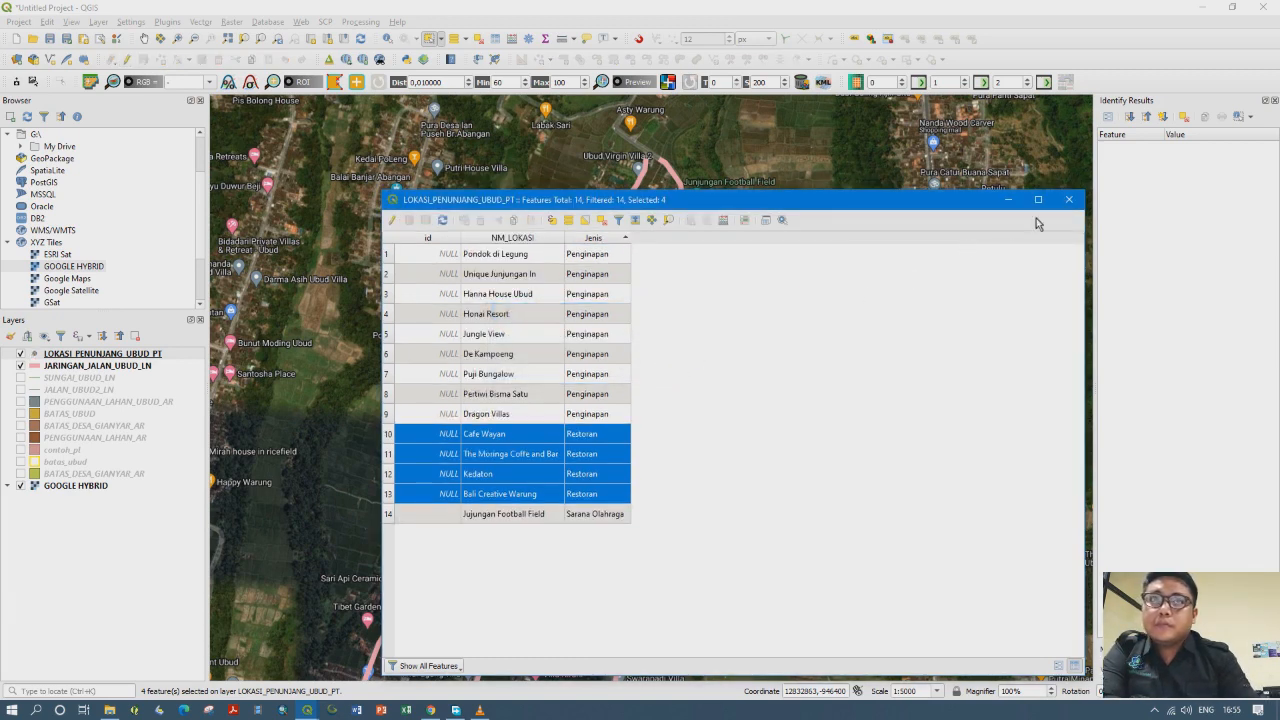
click(1069, 199)
Examine the digitized roads and supporting-location points around Junjungan on the map
drag(806, 457, 773, 497)
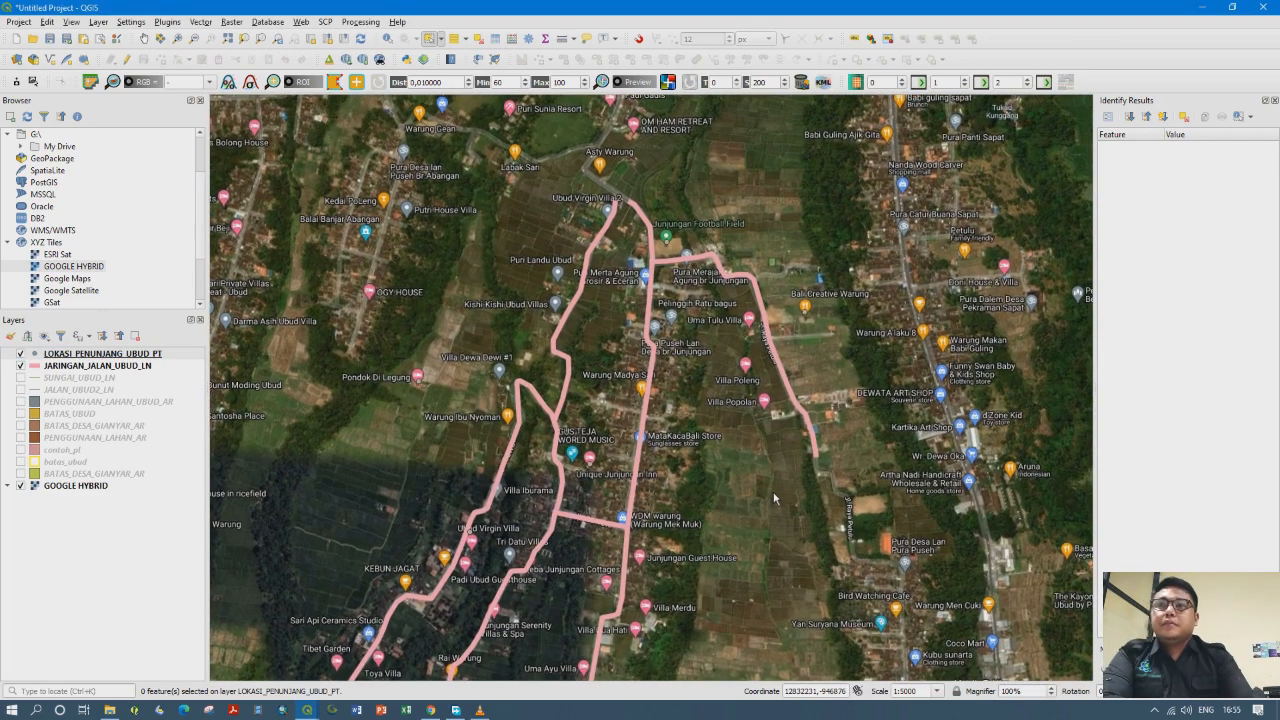
drag(685, 436, 690, 333)
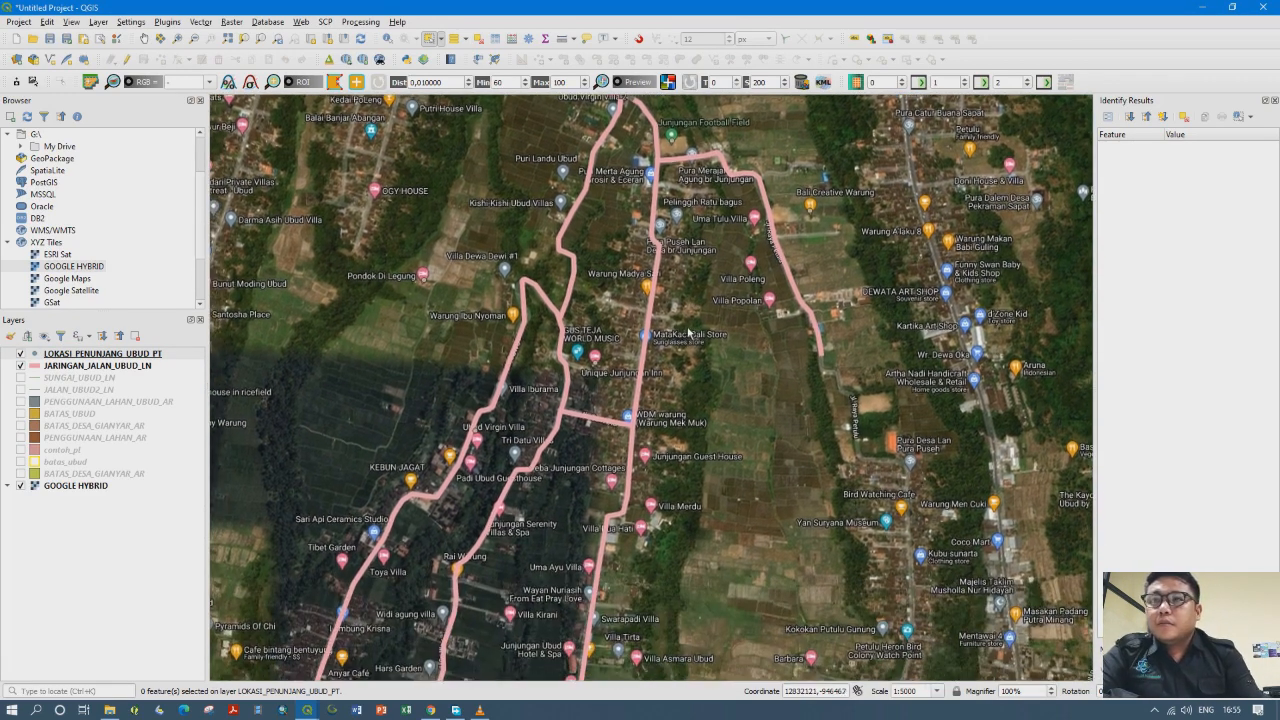
drag(494, 410, 497, 451)
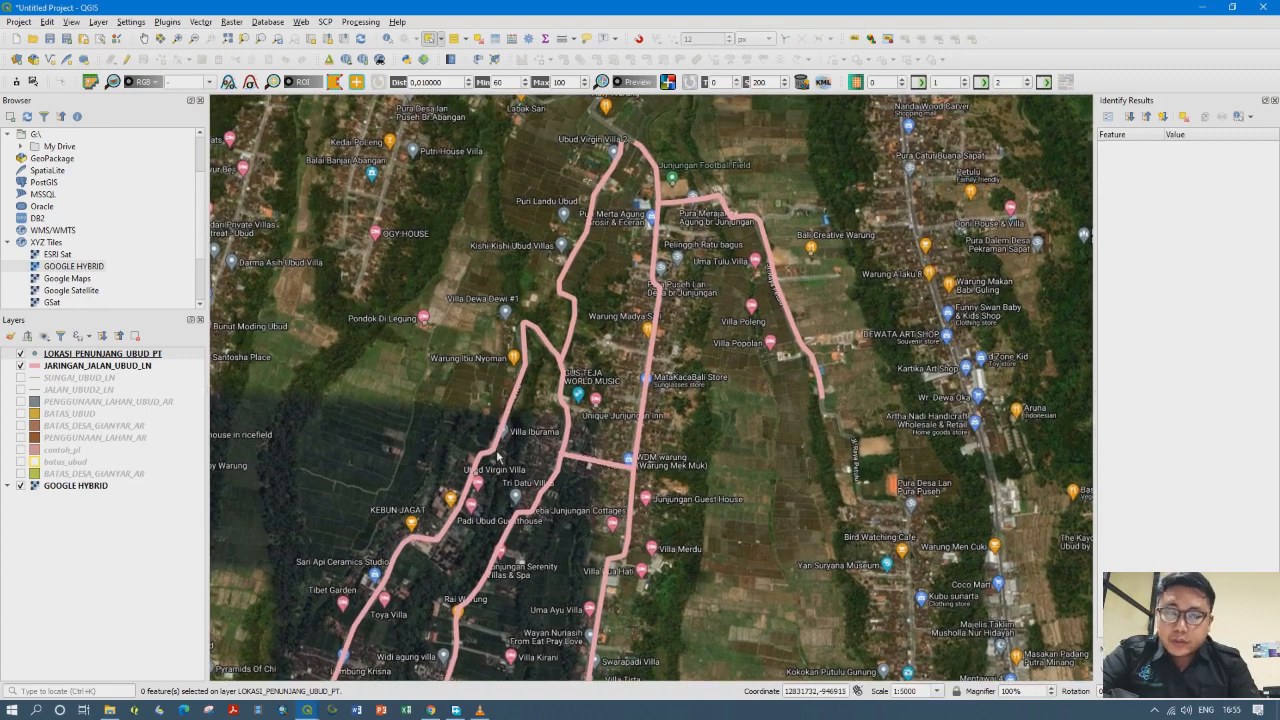
drag(646, 425, 625, 505)
drag(765, 407, 741, 481)
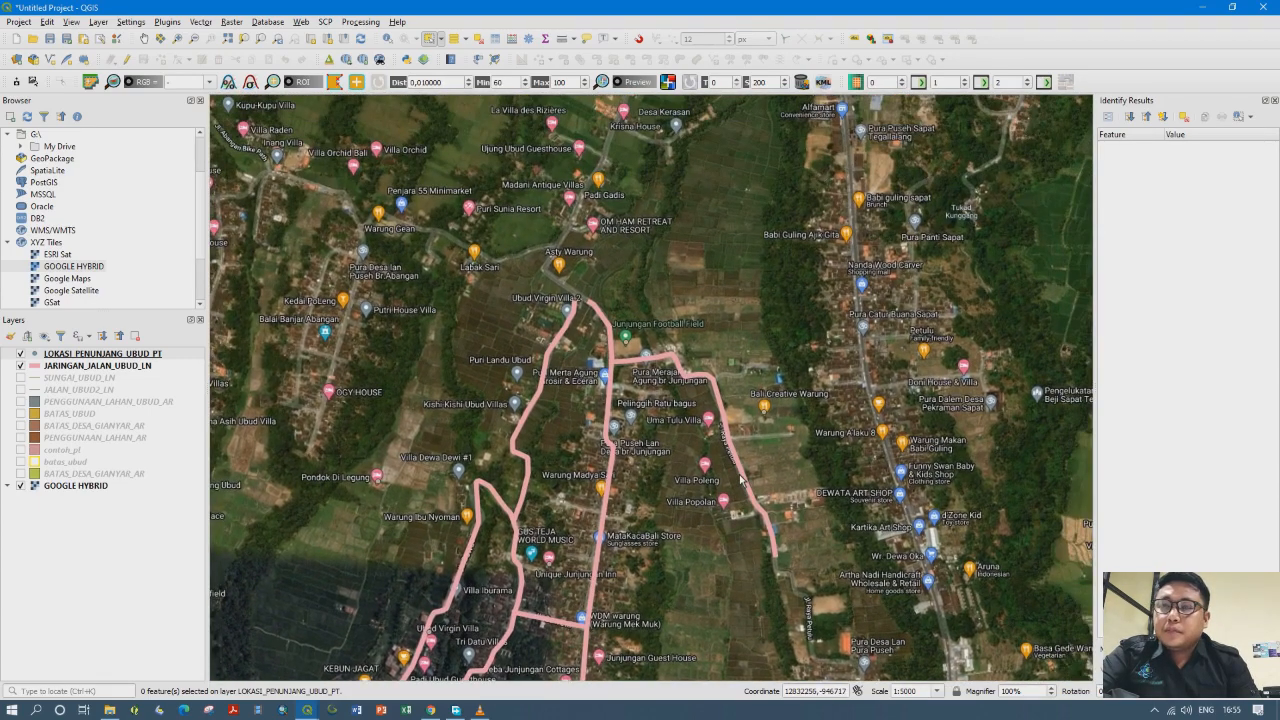
drag(720, 530, 717, 440)
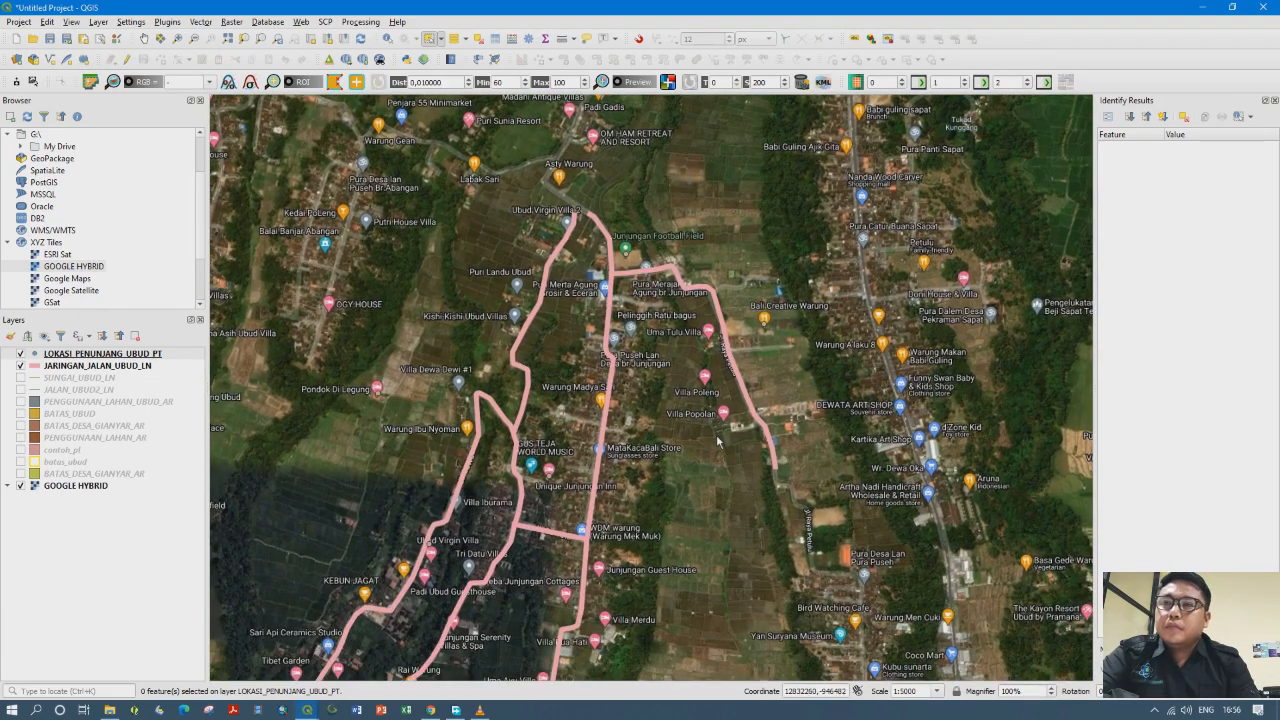
drag(705, 527, 709, 469)
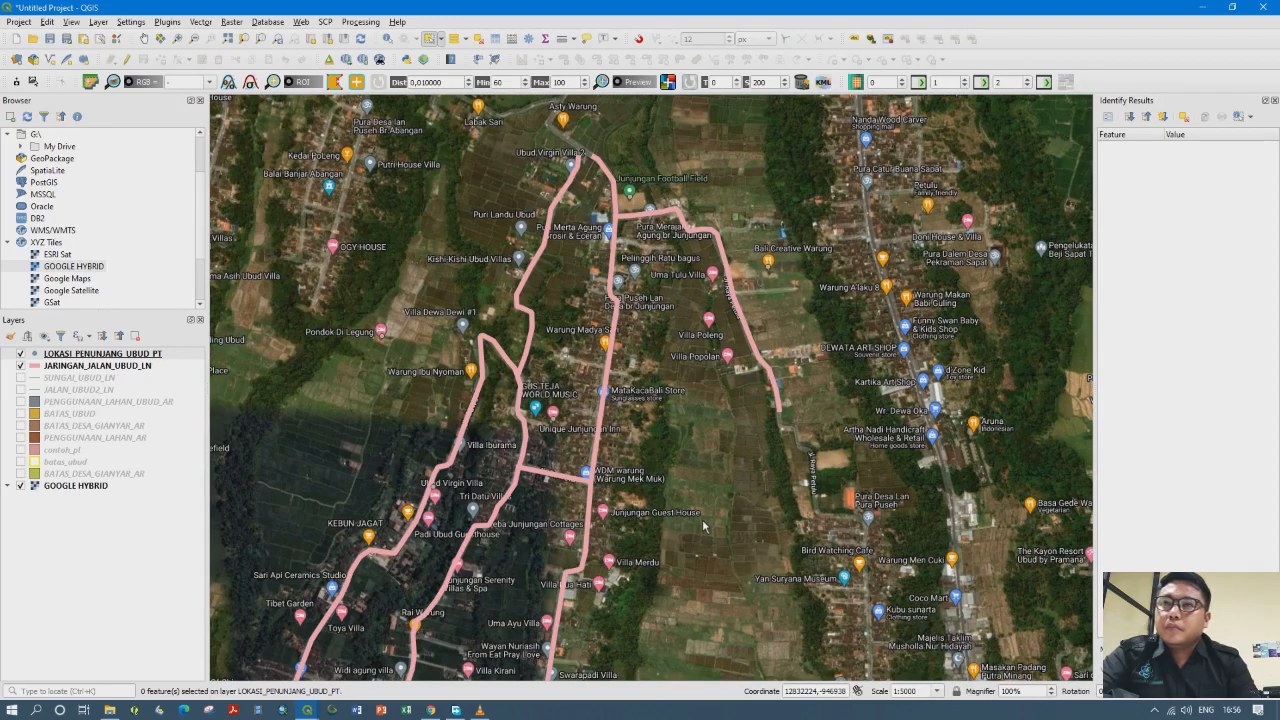
click(105, 366)
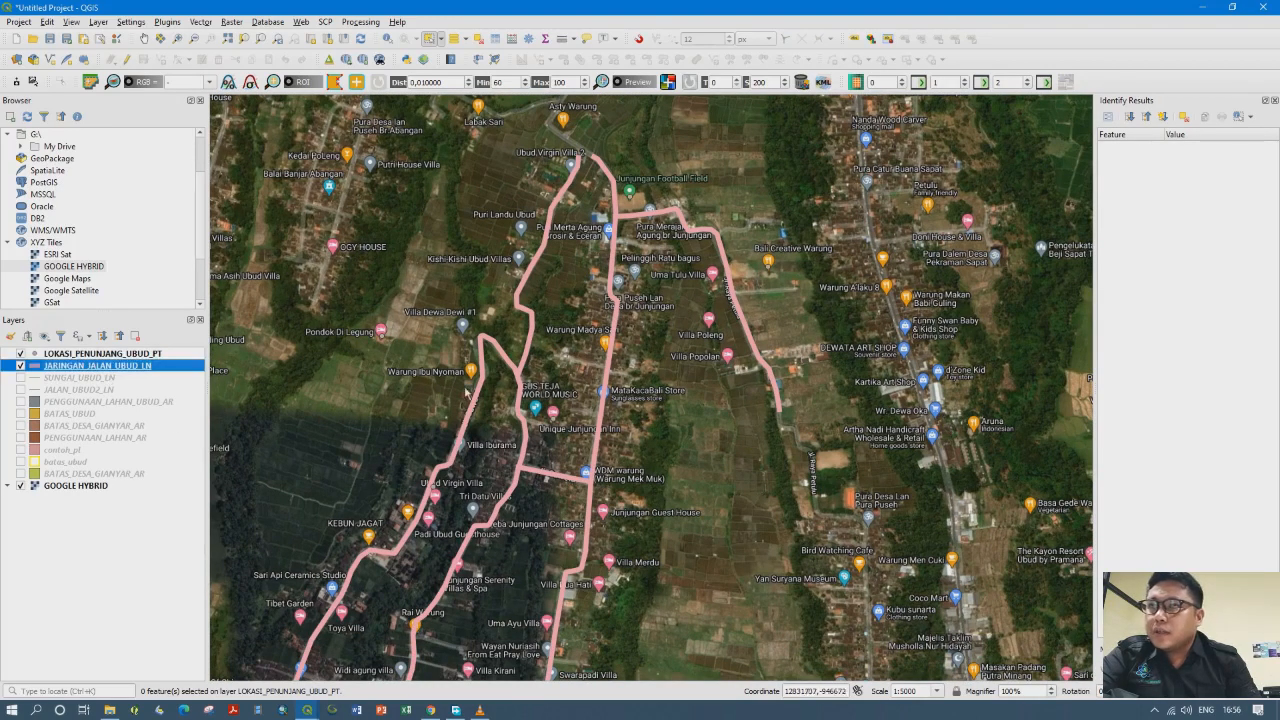
drag(659, 391, 671, 464)
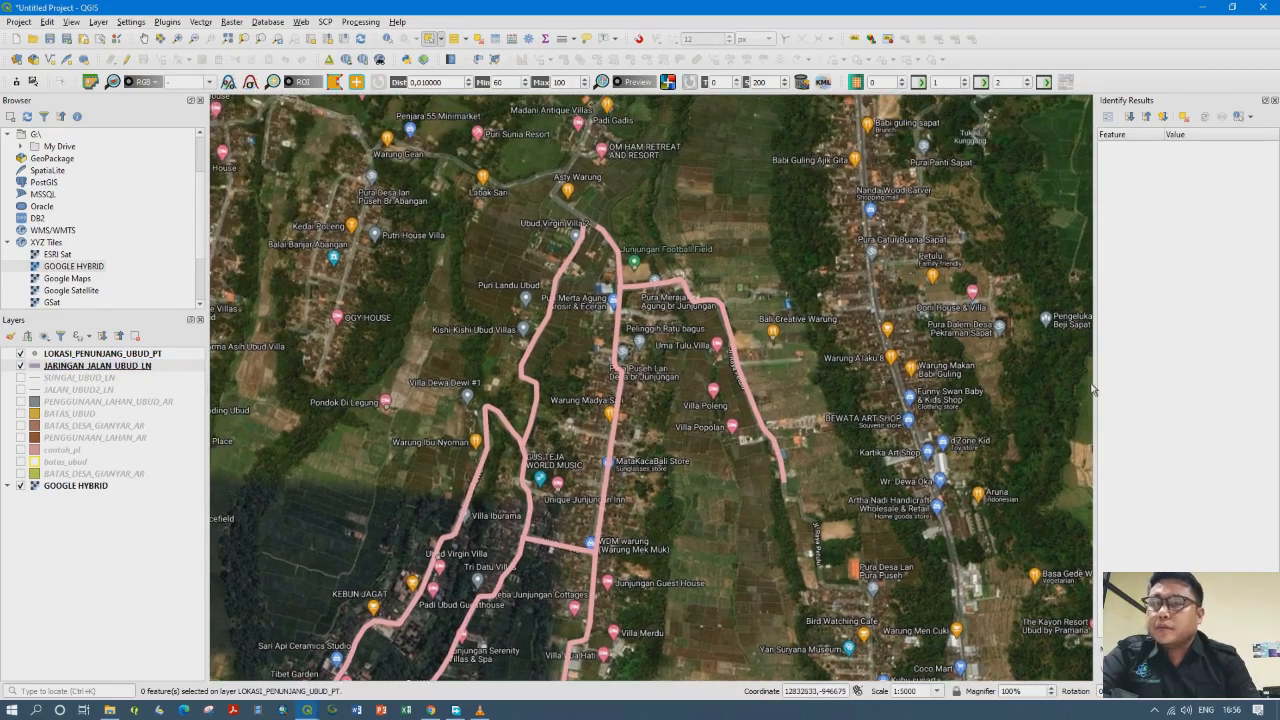
click(51, 354)
click(57, 367)
click(81, 357)
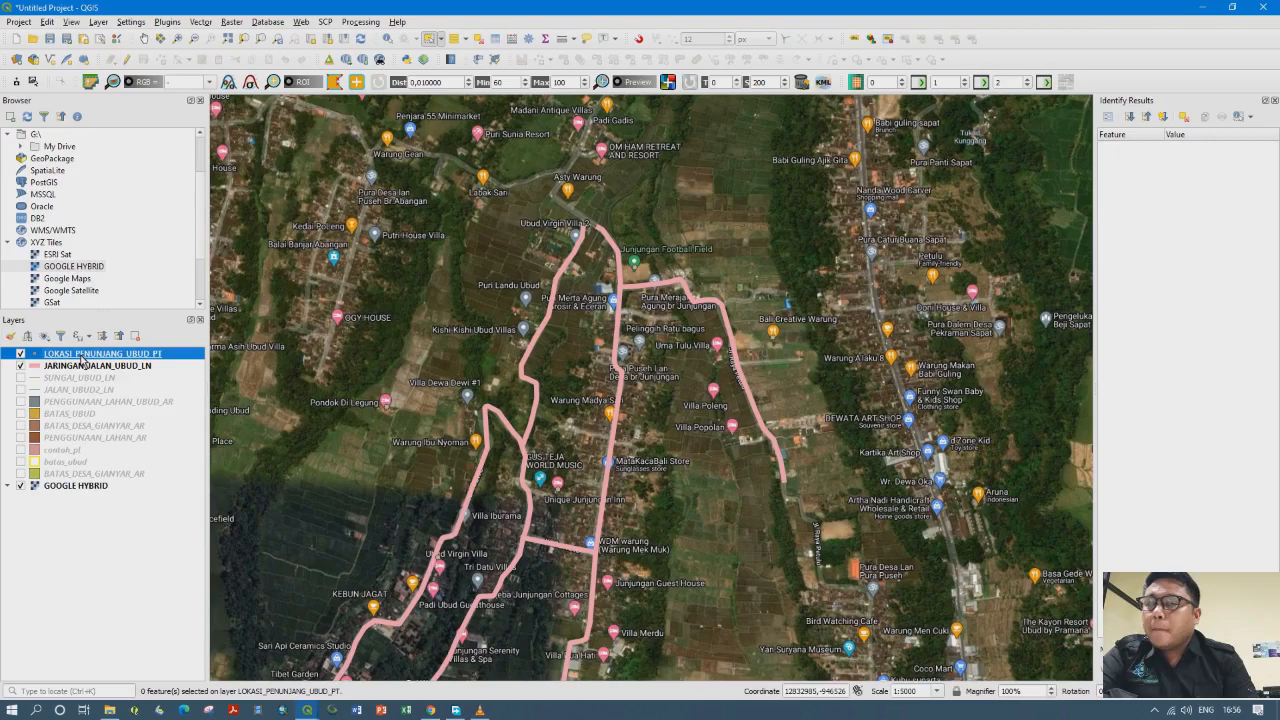
click(68, 368)
click(67, 358)
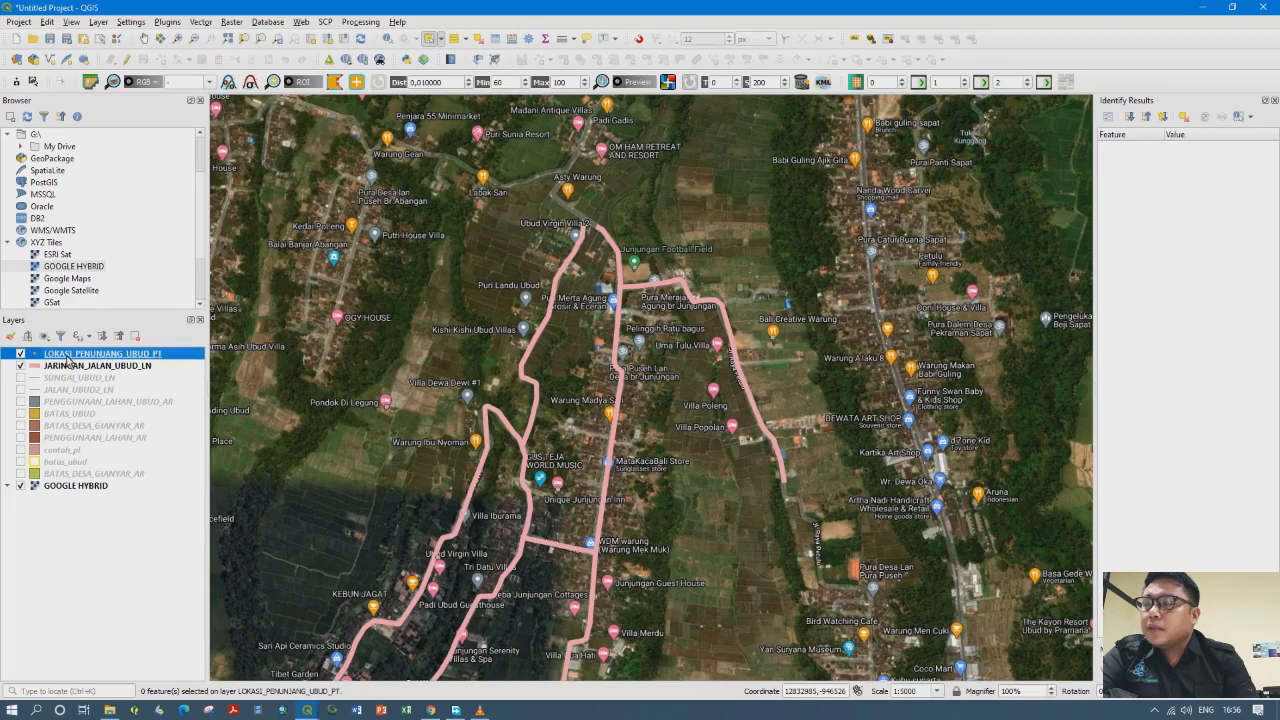
double_click(68, 362)
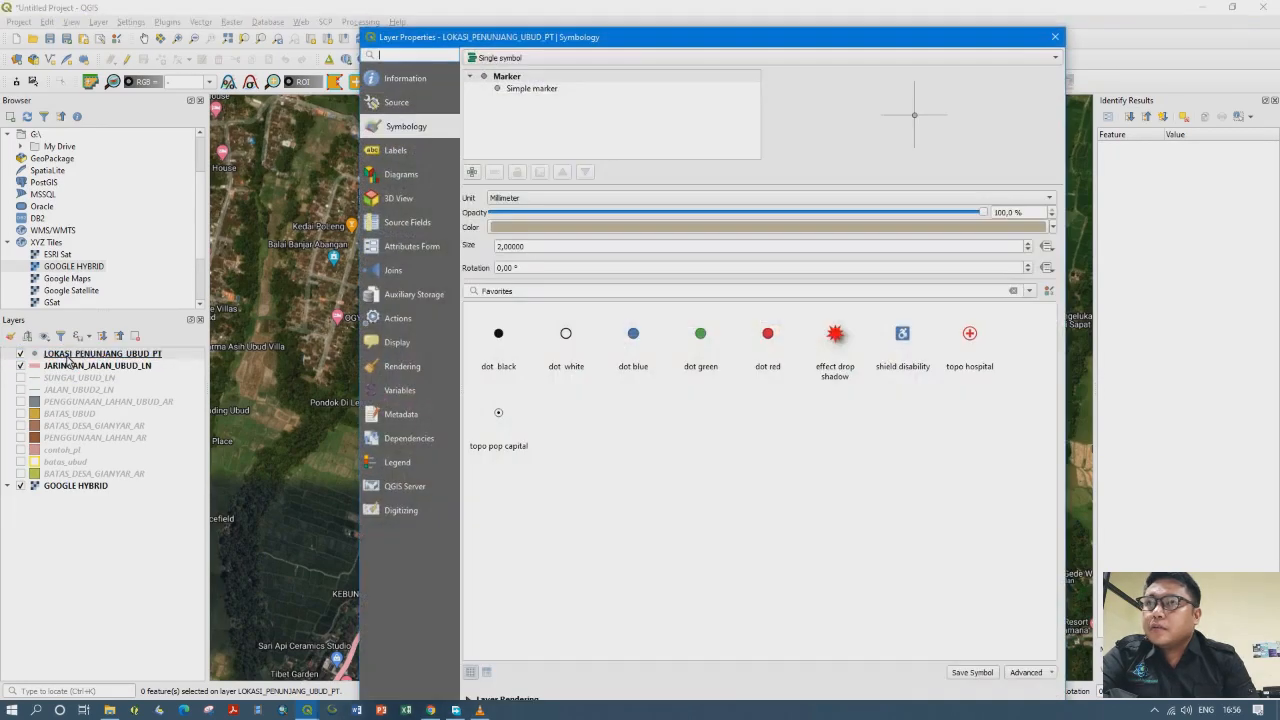
click(1066, 48)
Examine the overall extent of the supporting-location points and the road network across Ubud at smaller map scales
scroll(602, 347, down, 1)
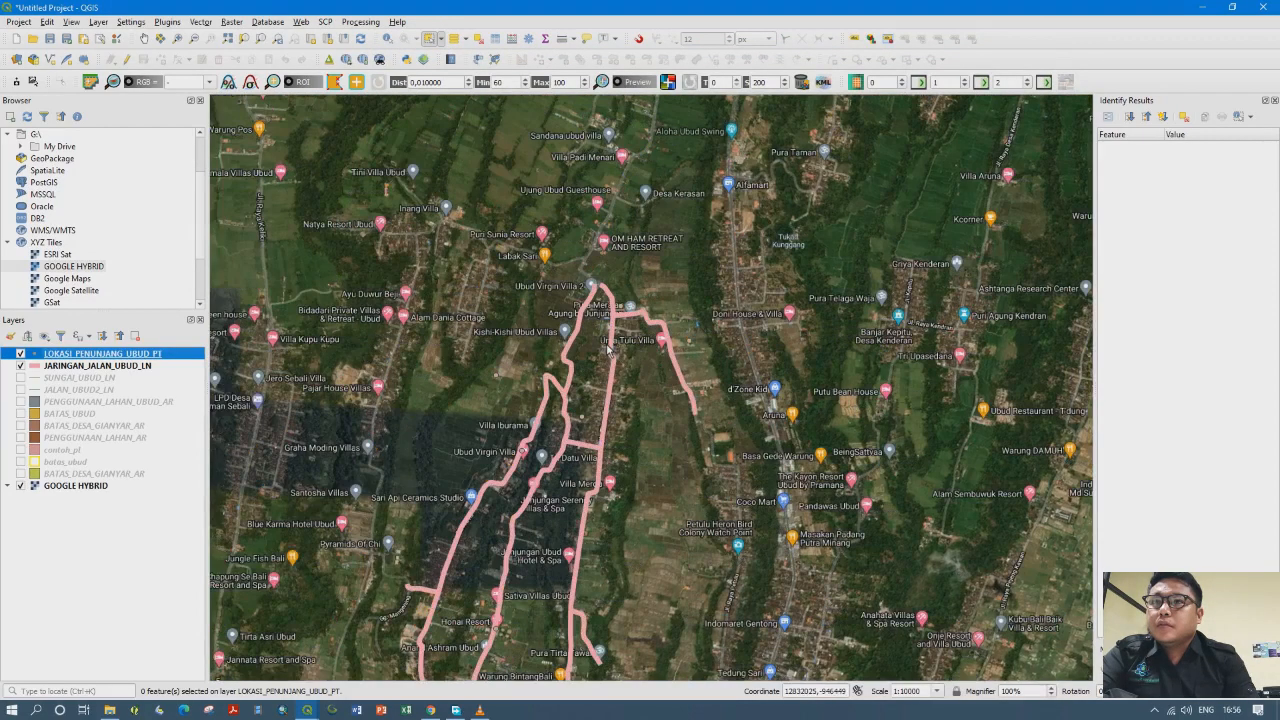
click(658, 434)
drag(658, 430, 657, 313)
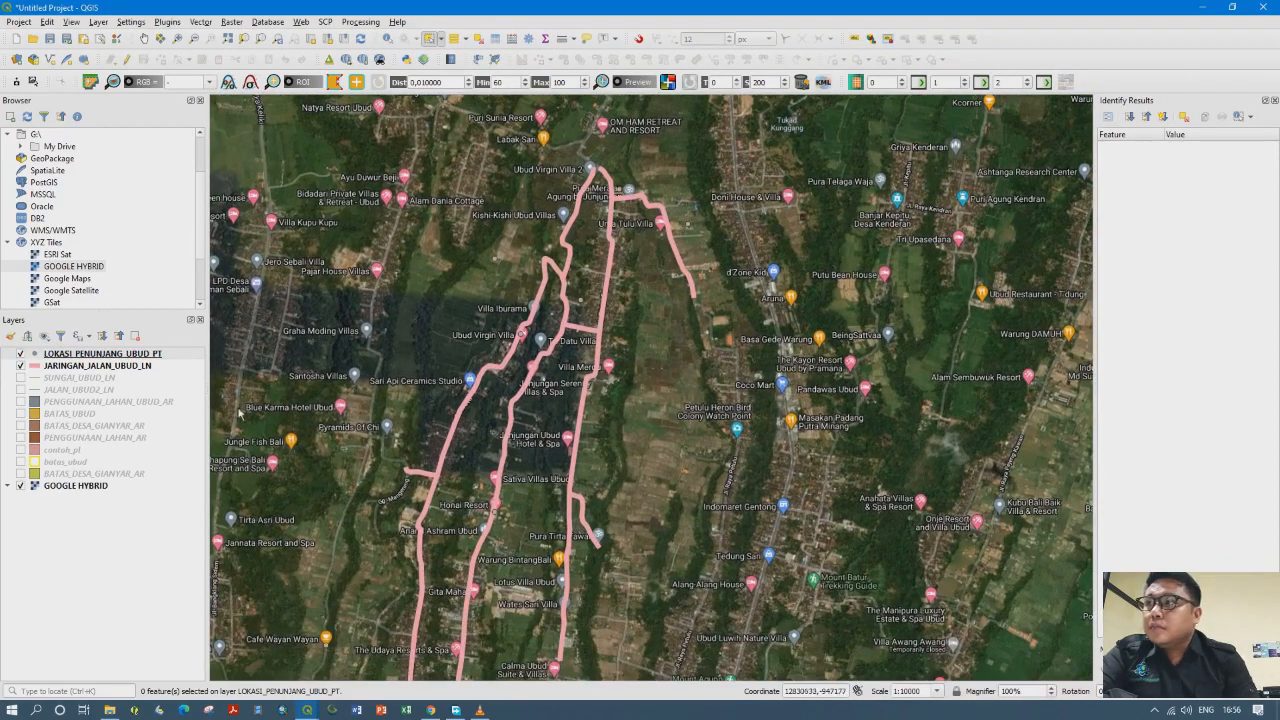
click(76, 367)
click(58, 356)
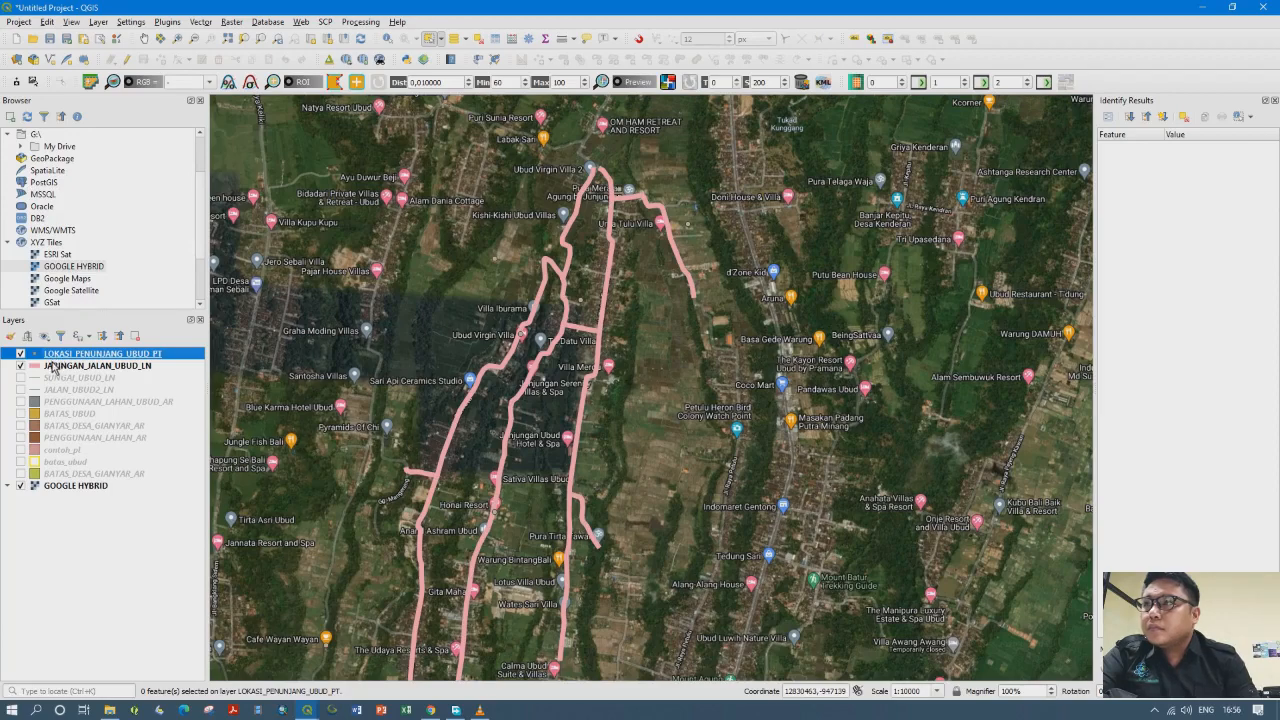
click(52, 367)
click(58, 356)
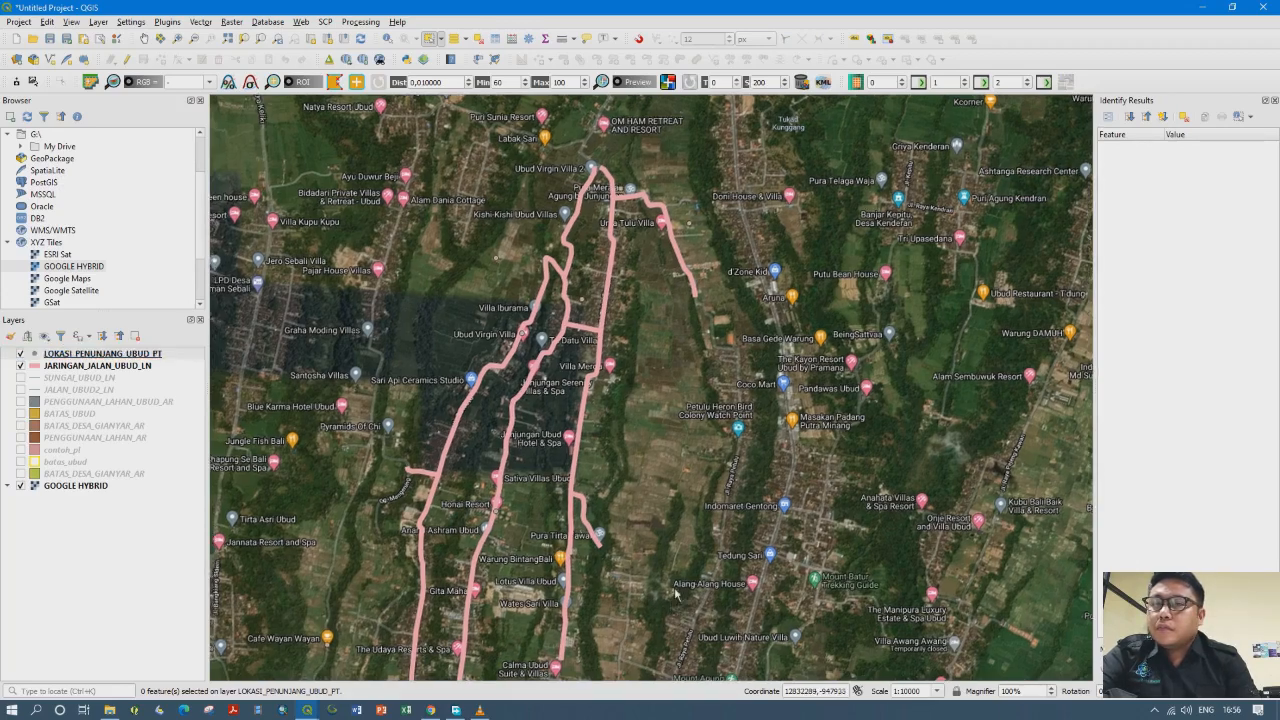
drag(653, 645, 673, 537)
scroll(679, 370, down, 2)
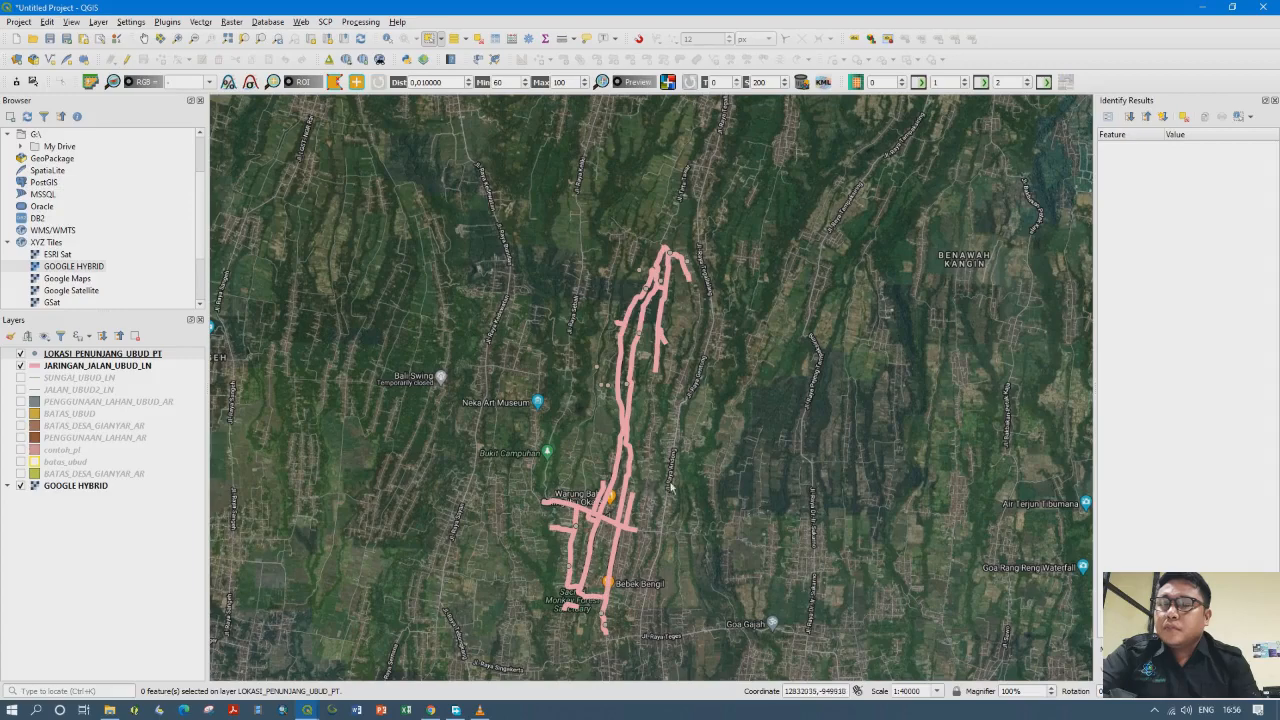
drag(695, 502, 695, 527)
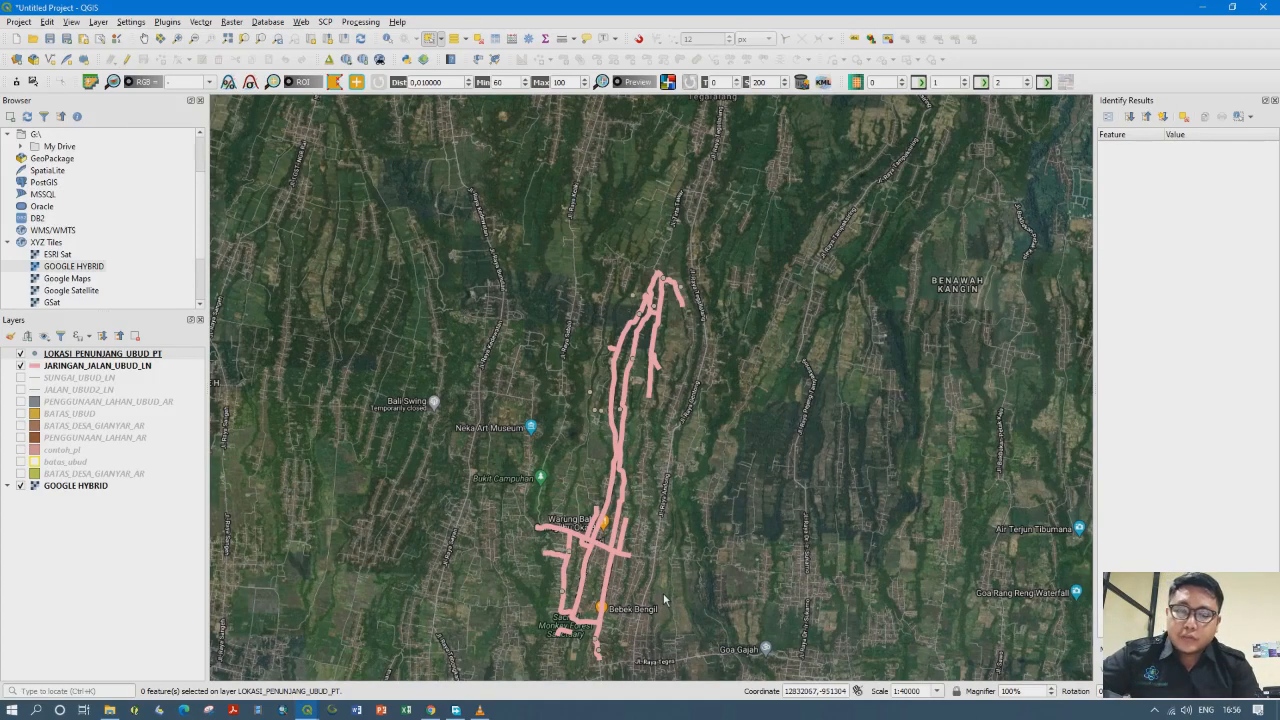
scroll(666, 580, up, 1)
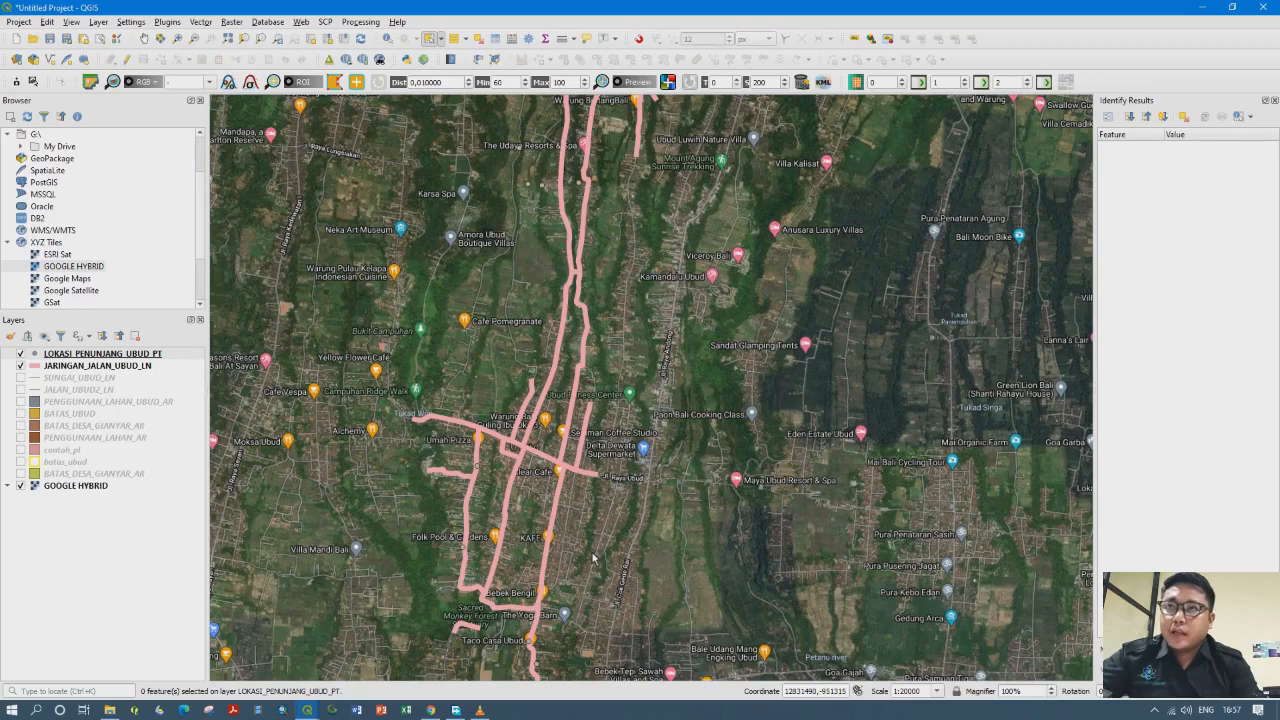
drag(618, 544, 628, 605)
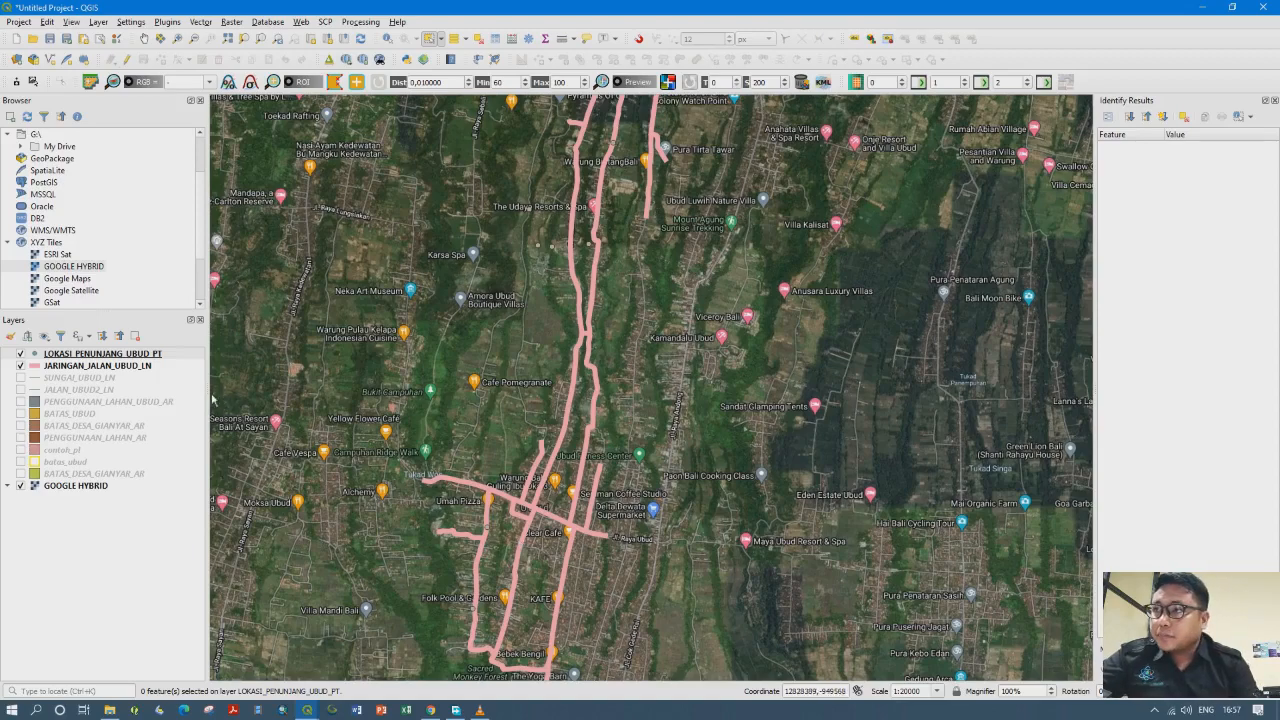
drag(205, 387, 270, 382)
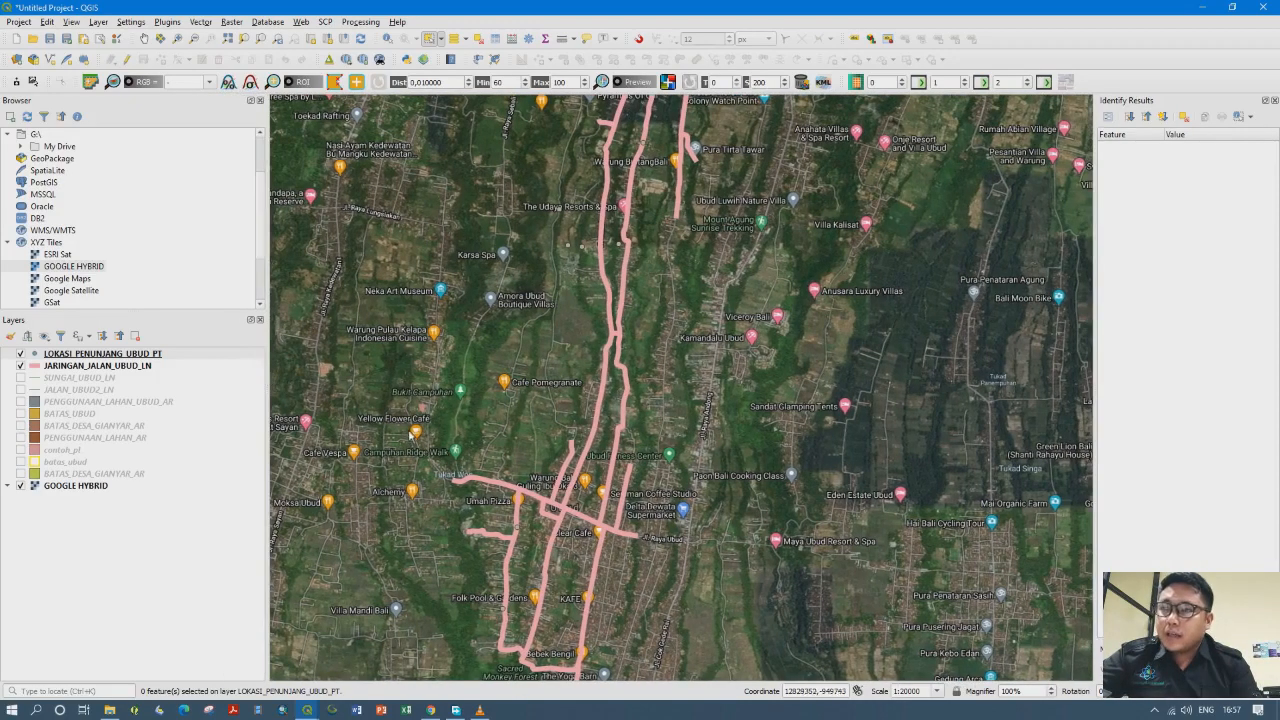
drag(680, 460, 673, 528)
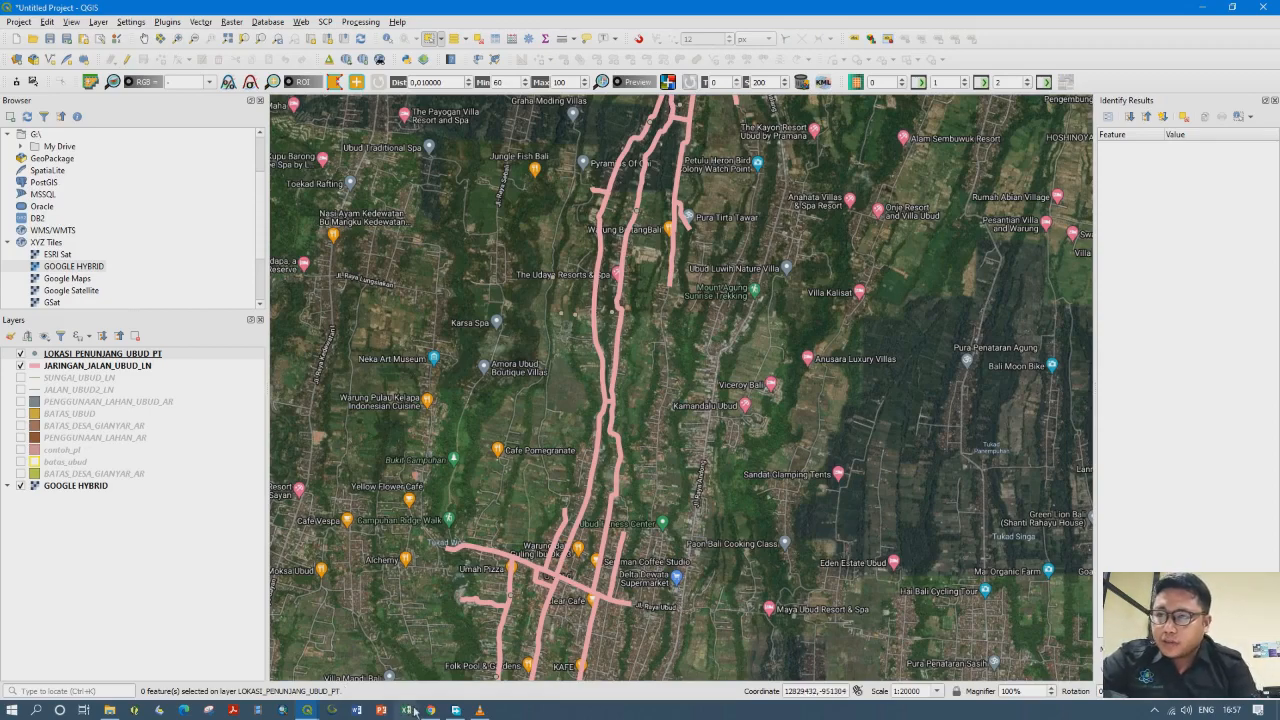
Switch to Chrome, search the web for kebijakan satu peta, view the Peraturan Presiden Nomor 9 Tahun 2016 image, and return to QGIS
click(440, 665)
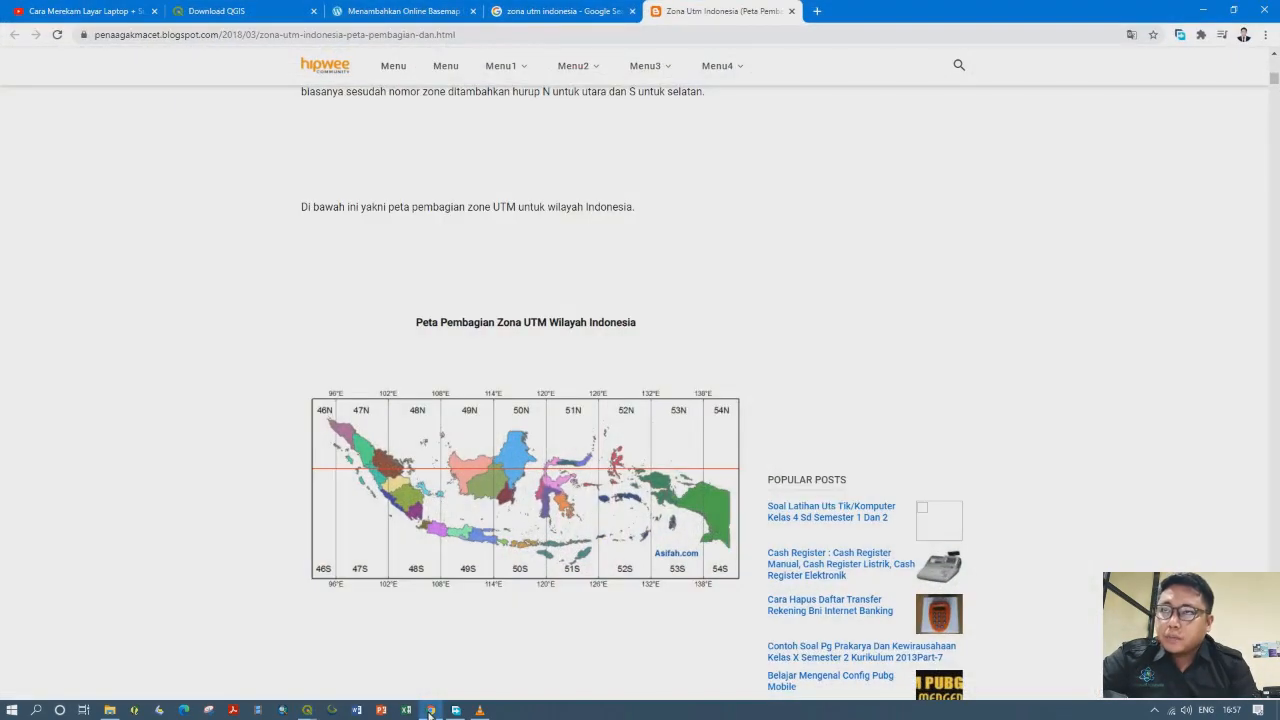
click(817, 11)
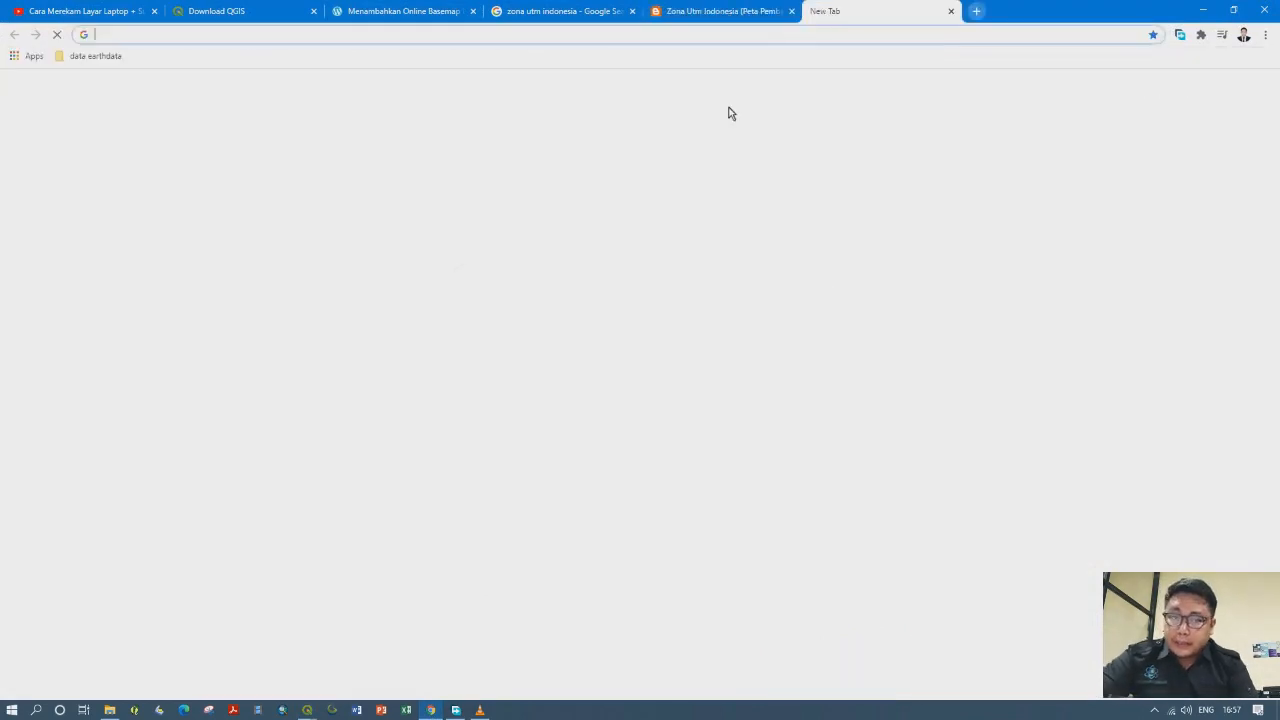
text(kebi)
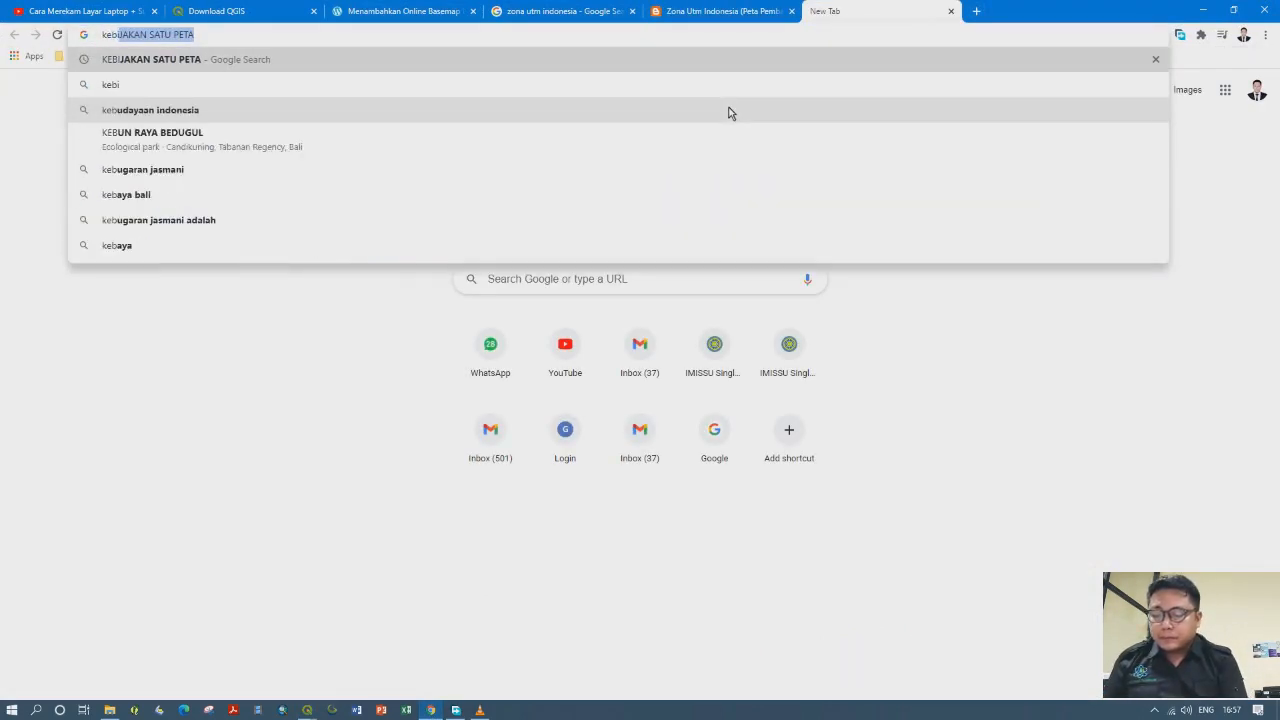
text(jakan satu peta)
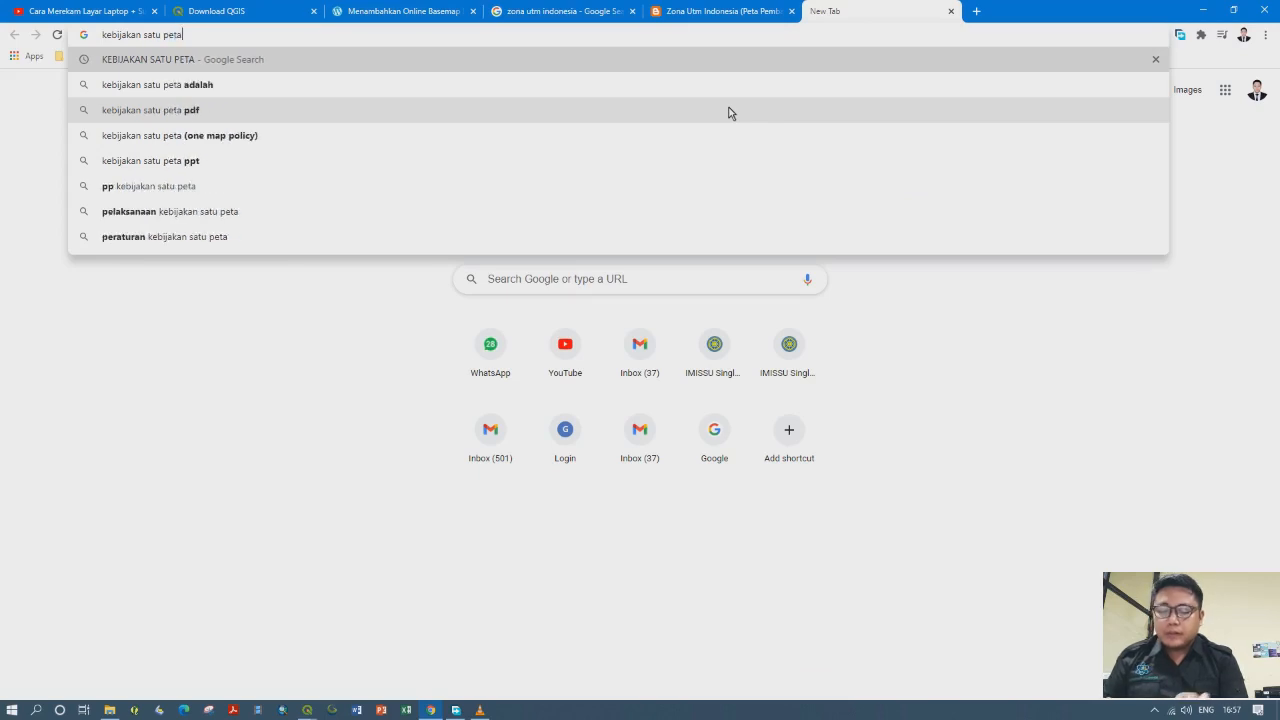
key(Return)
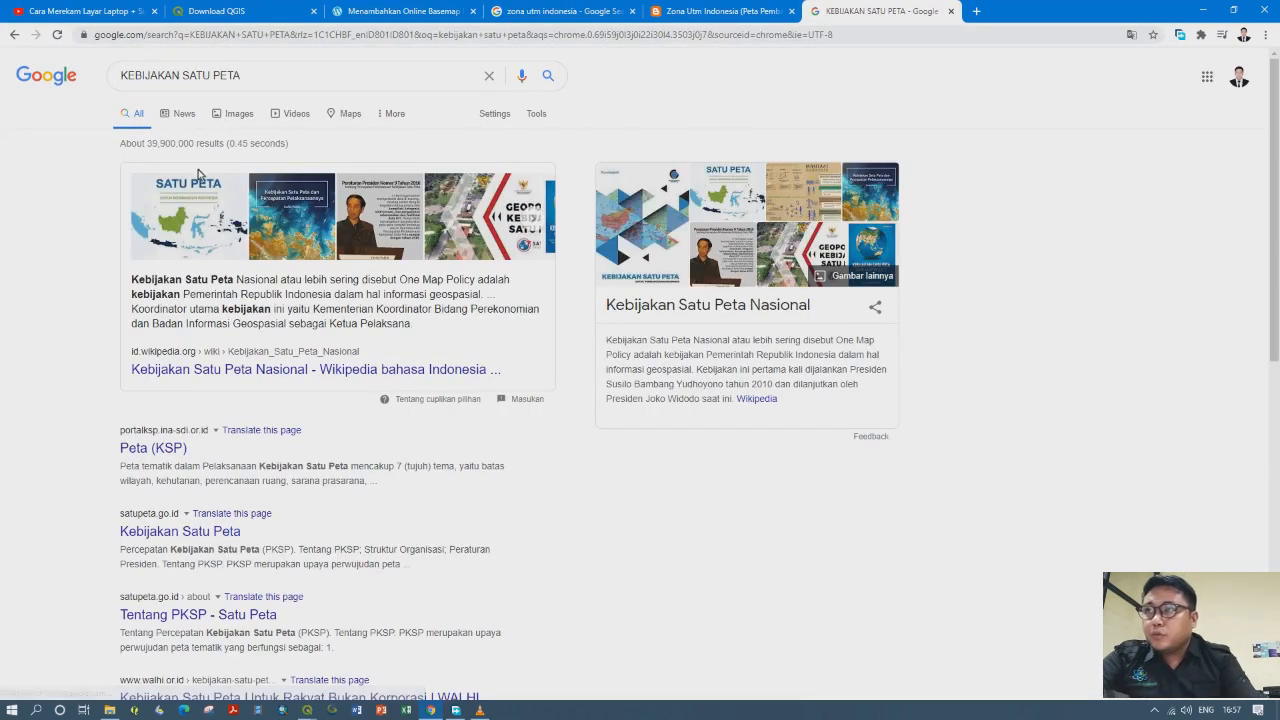
click(374, 206)
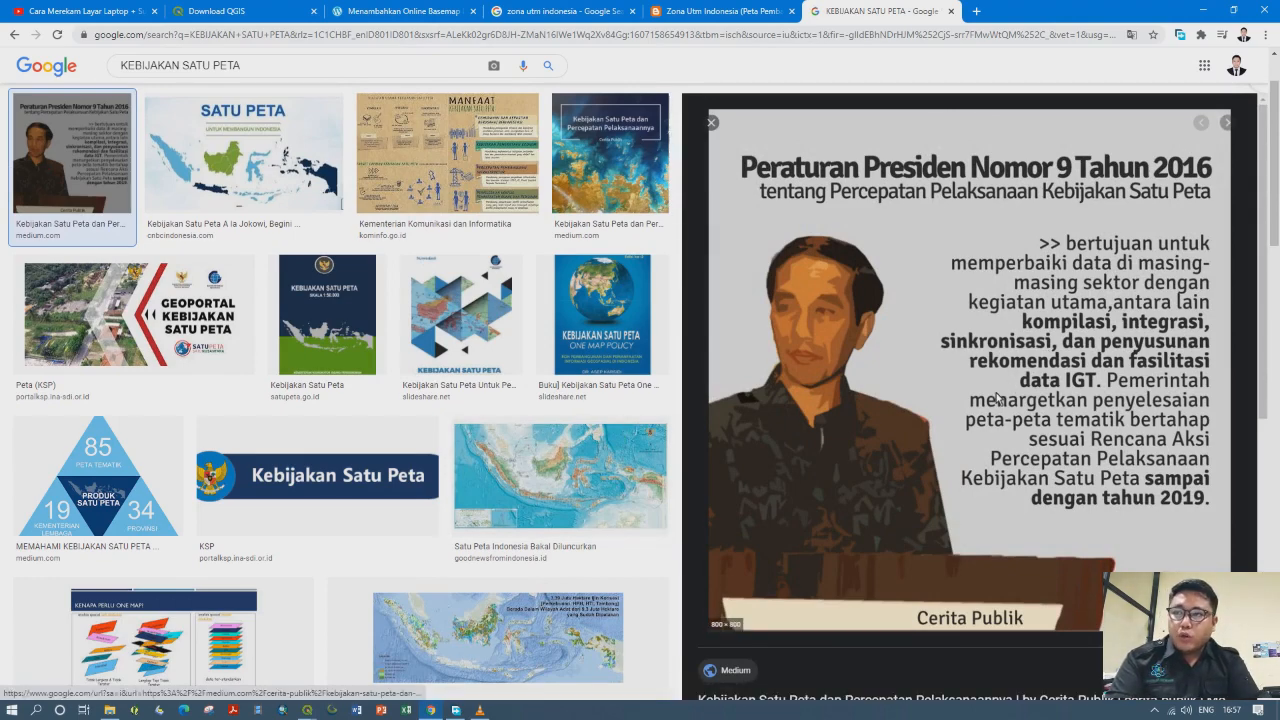
click(1205, 10)
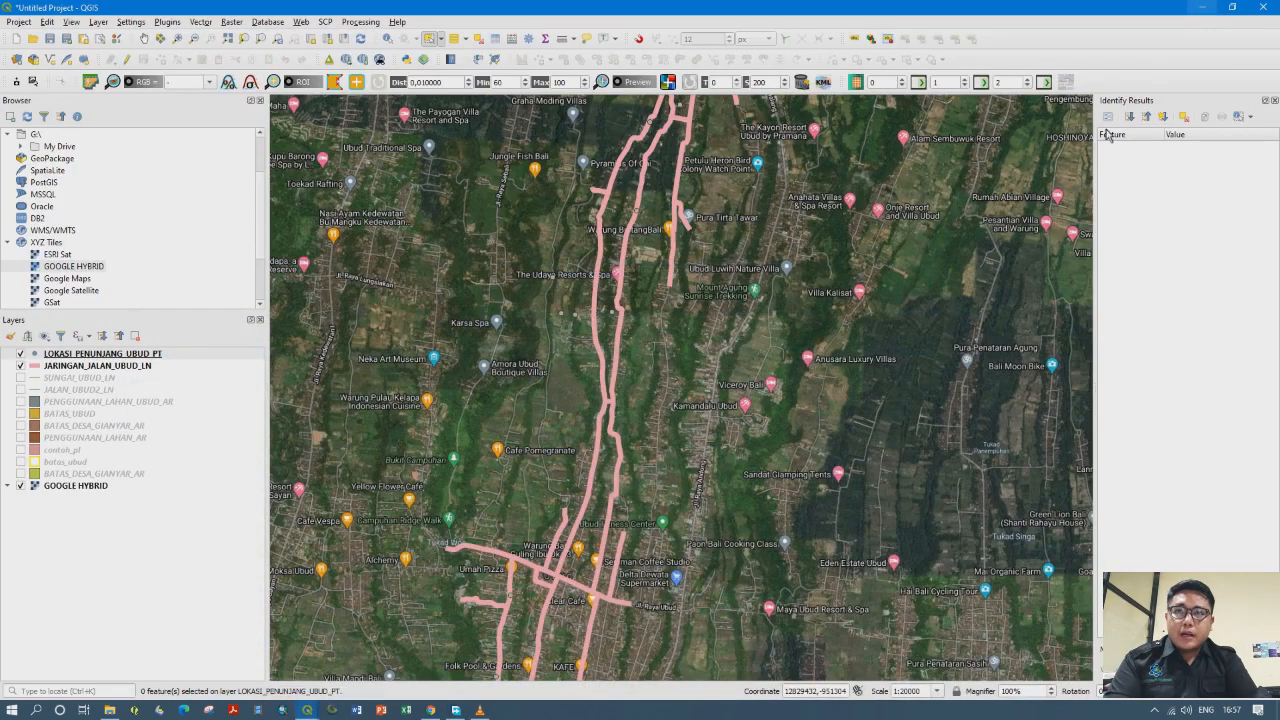
Examine the digitized road network and supporting-location points from Ubud up to Junjungan at map scales from 1:20000 to 1:2500
scroll(796, 456, up, 2)
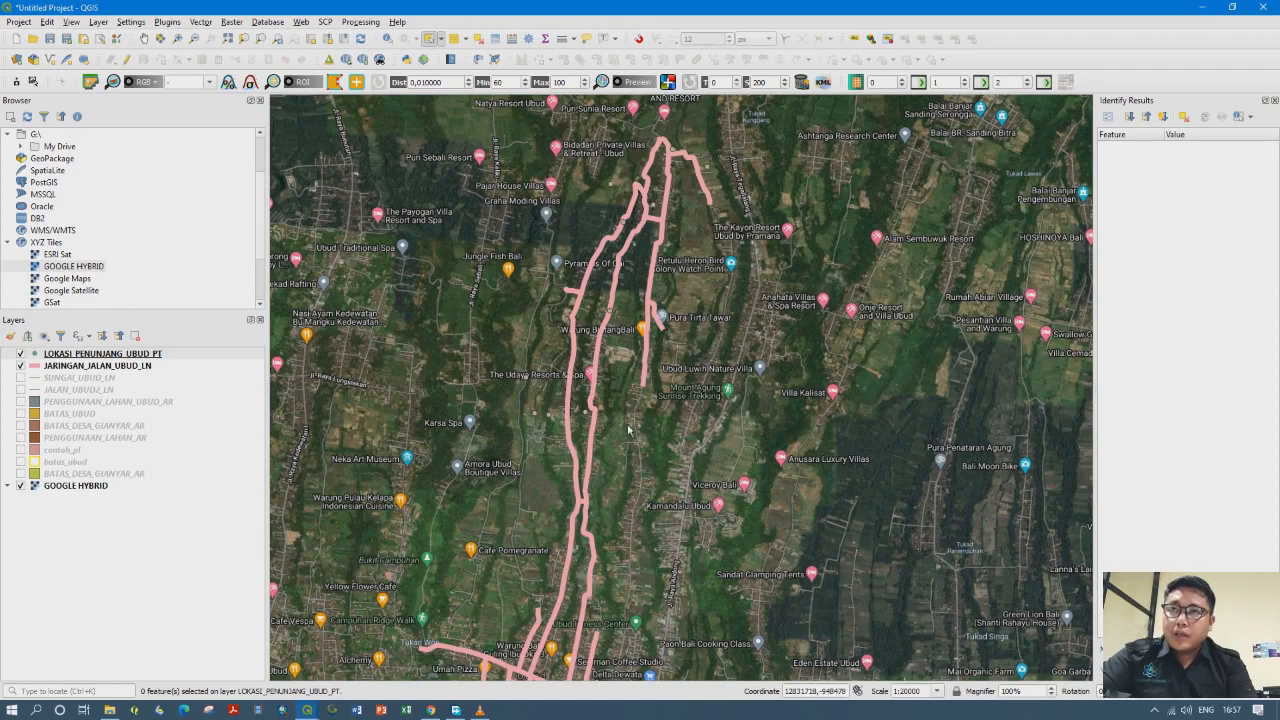
drag(628, 428, 660, 588)
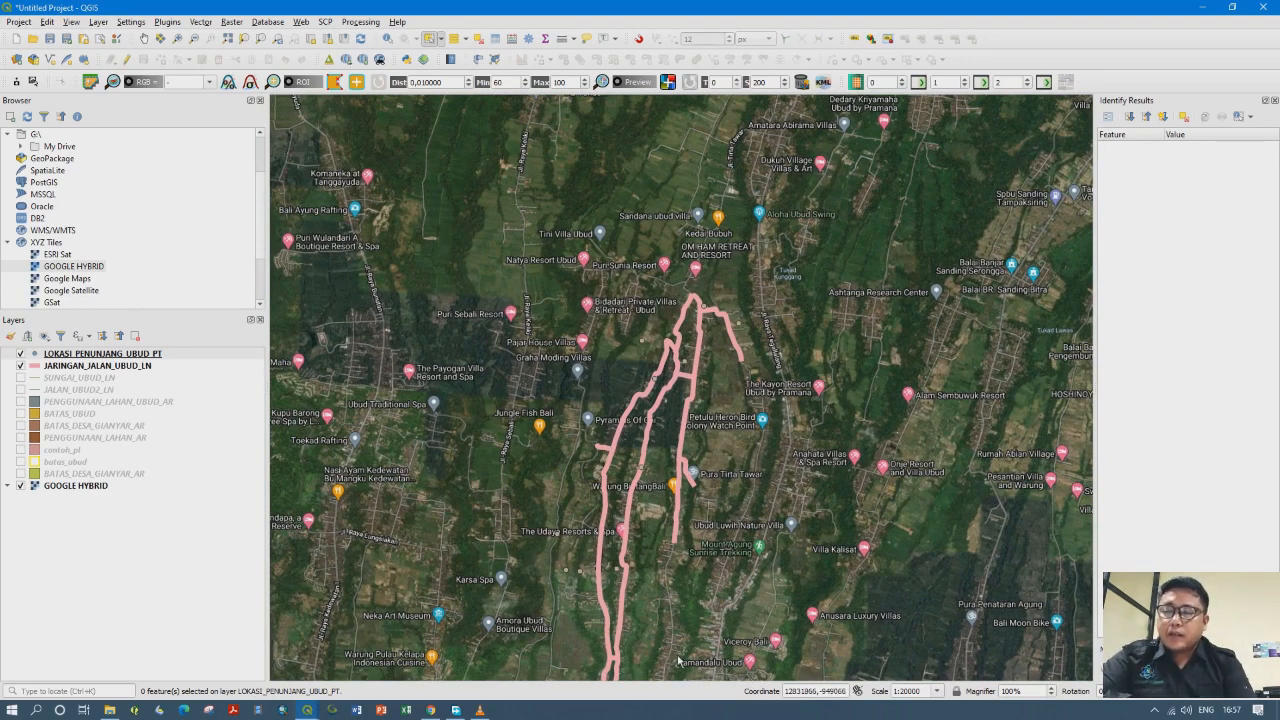
drag(678, 635, 675, 490)
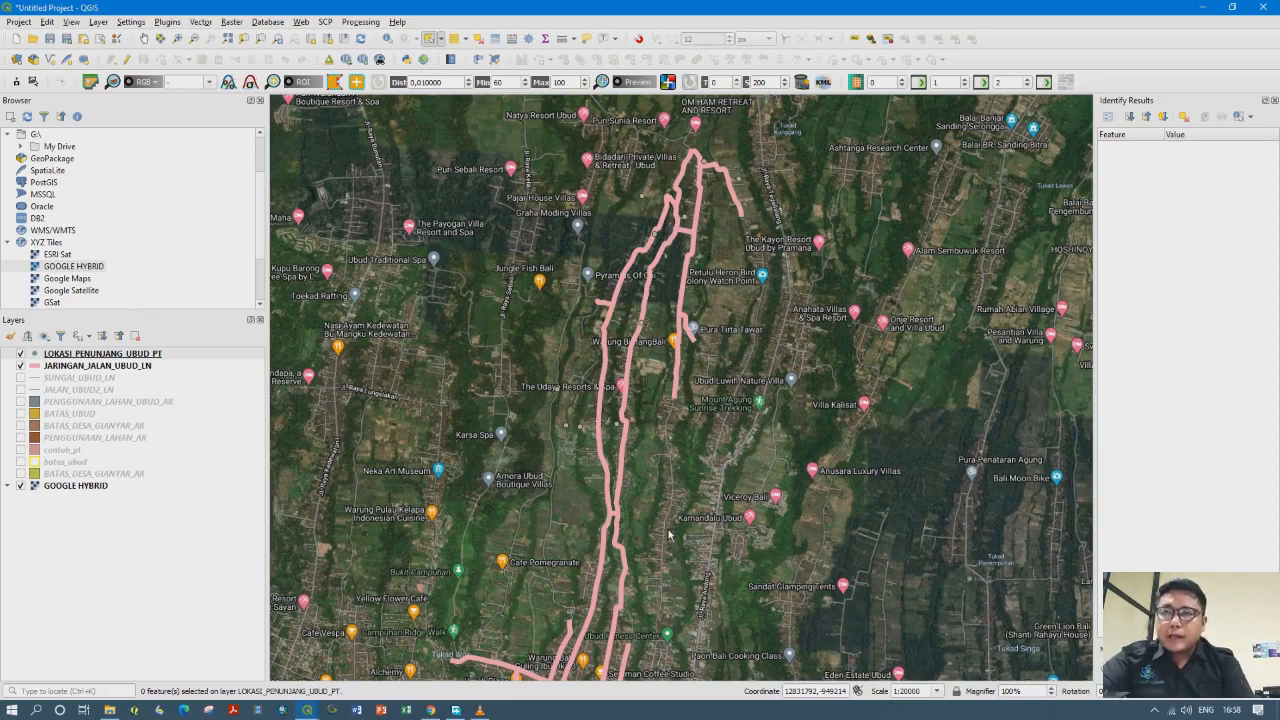
scroll(669, 535, up, 1)
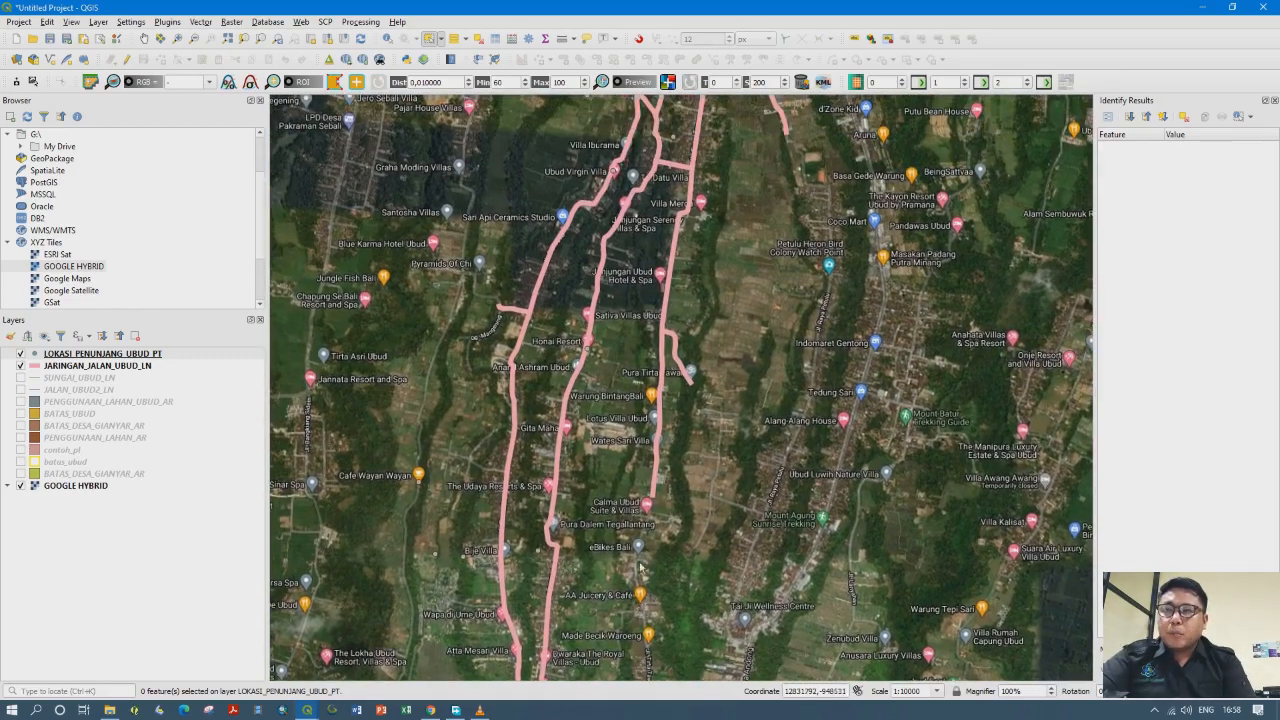
drag(697, 390, 683, 530)
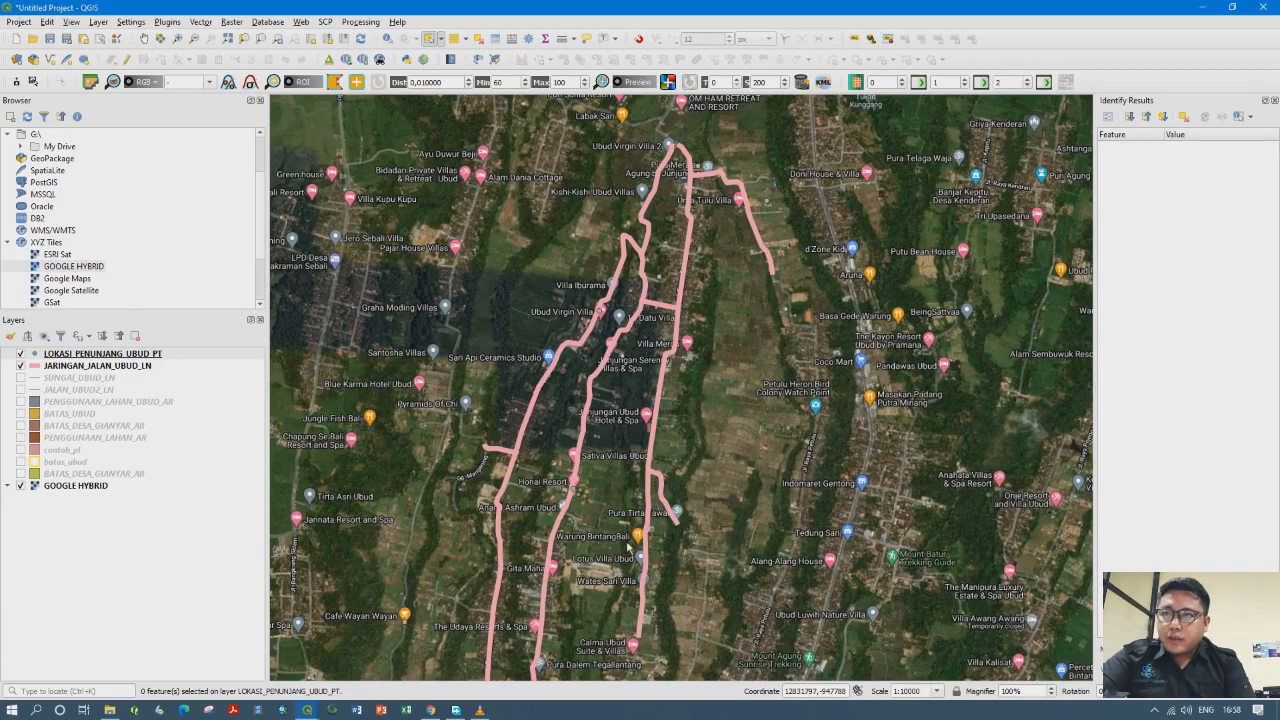
scroll(628, 545, up, 1)
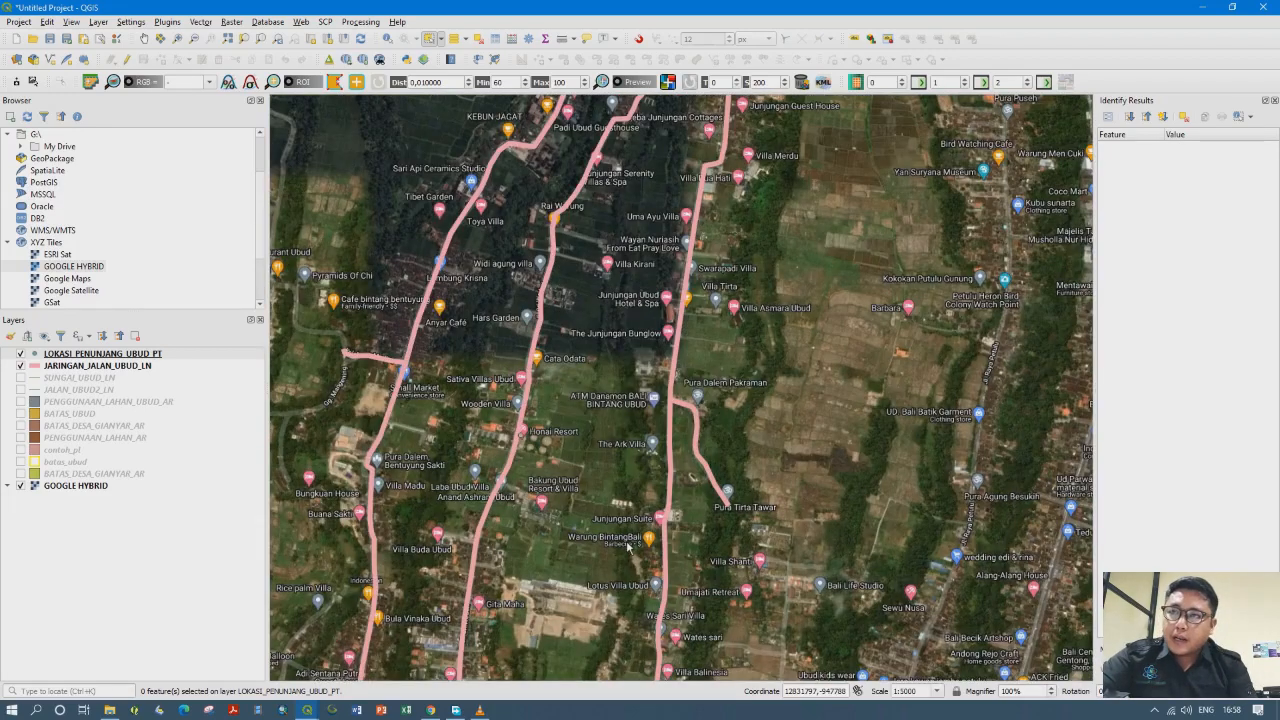
drag(650, 521, 636, 636)
drag(606, 340, 580, 466)
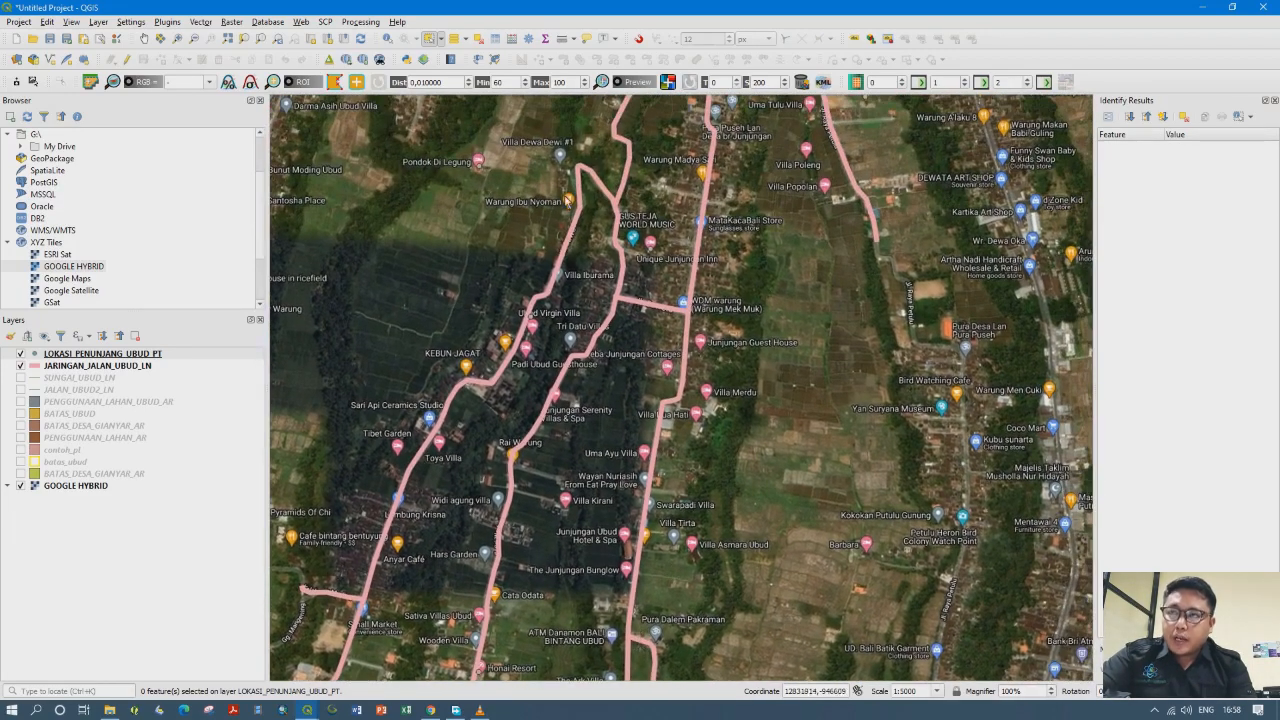
drag(690, 408, 704, 336)
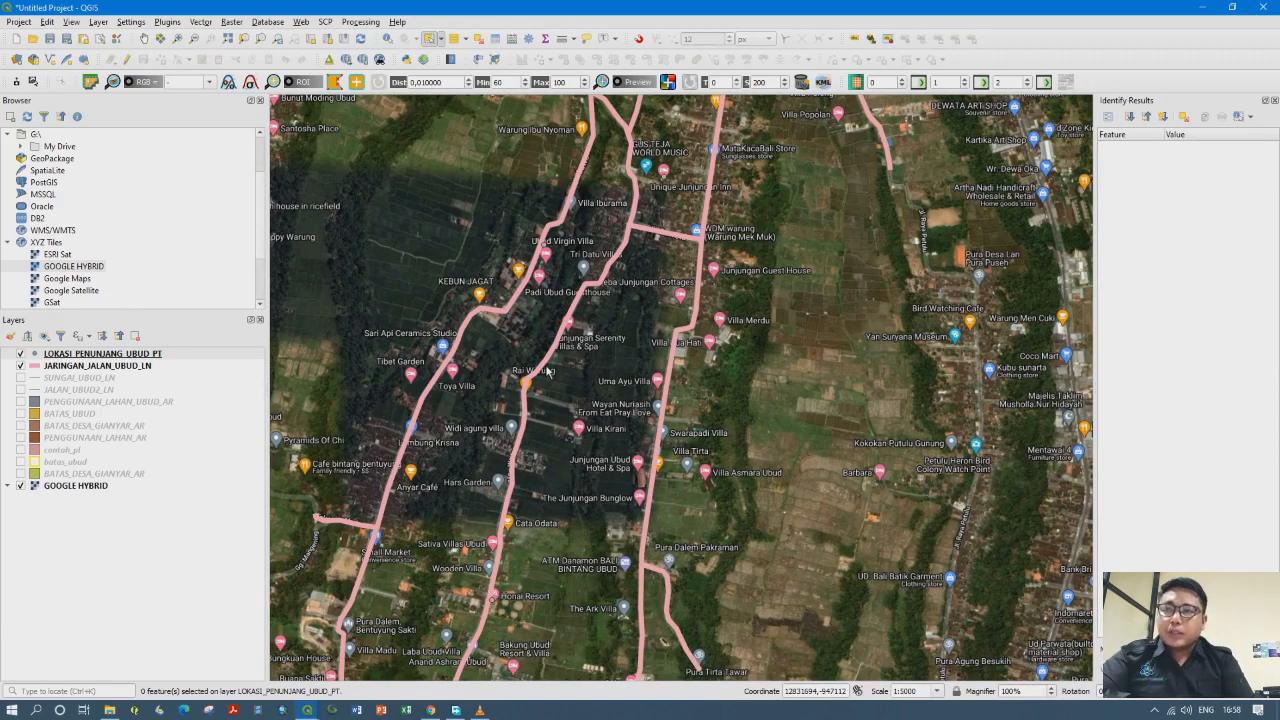
drag(642, 334, 617, 595)
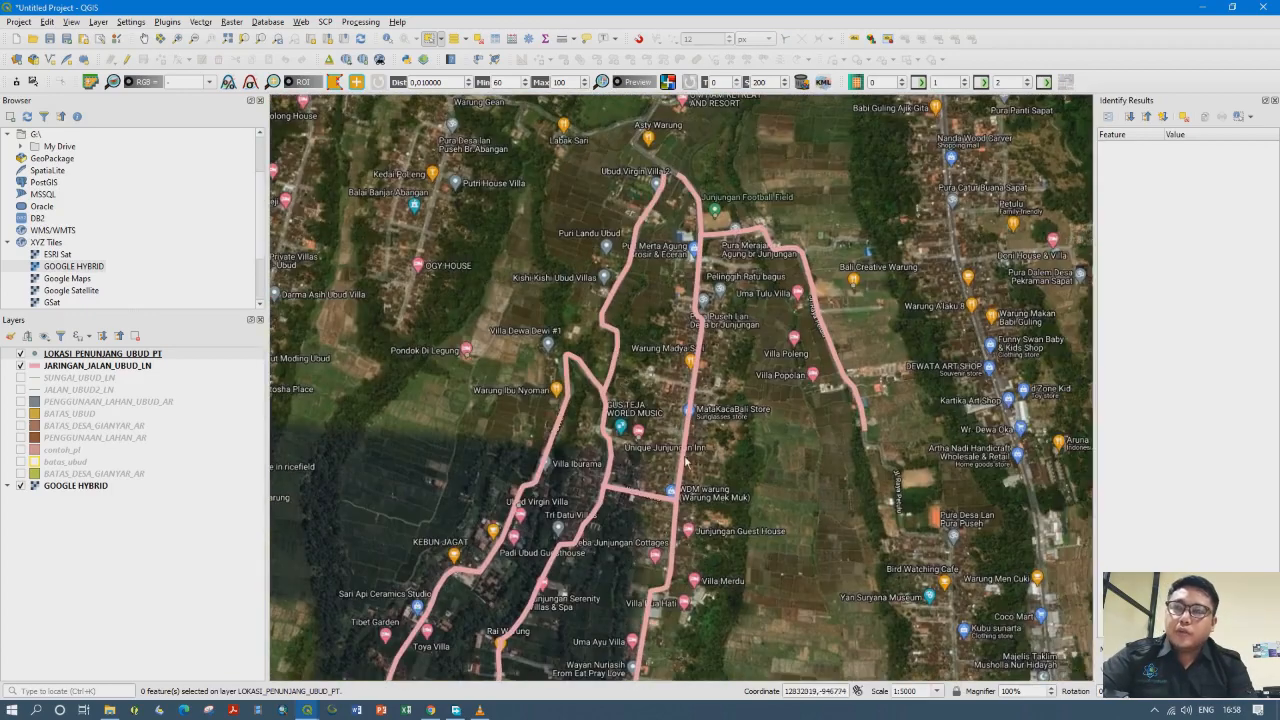
drag(702, 598, 694, 477)
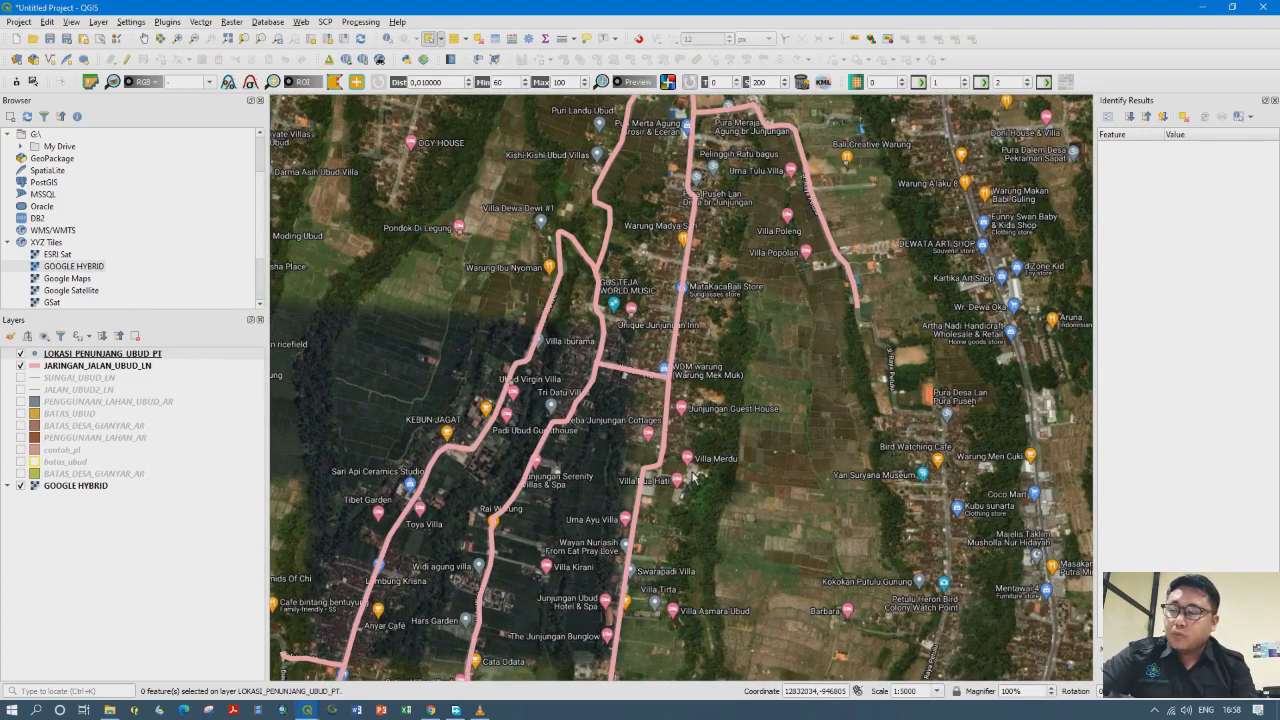
scroll(689, 487, down, 1)
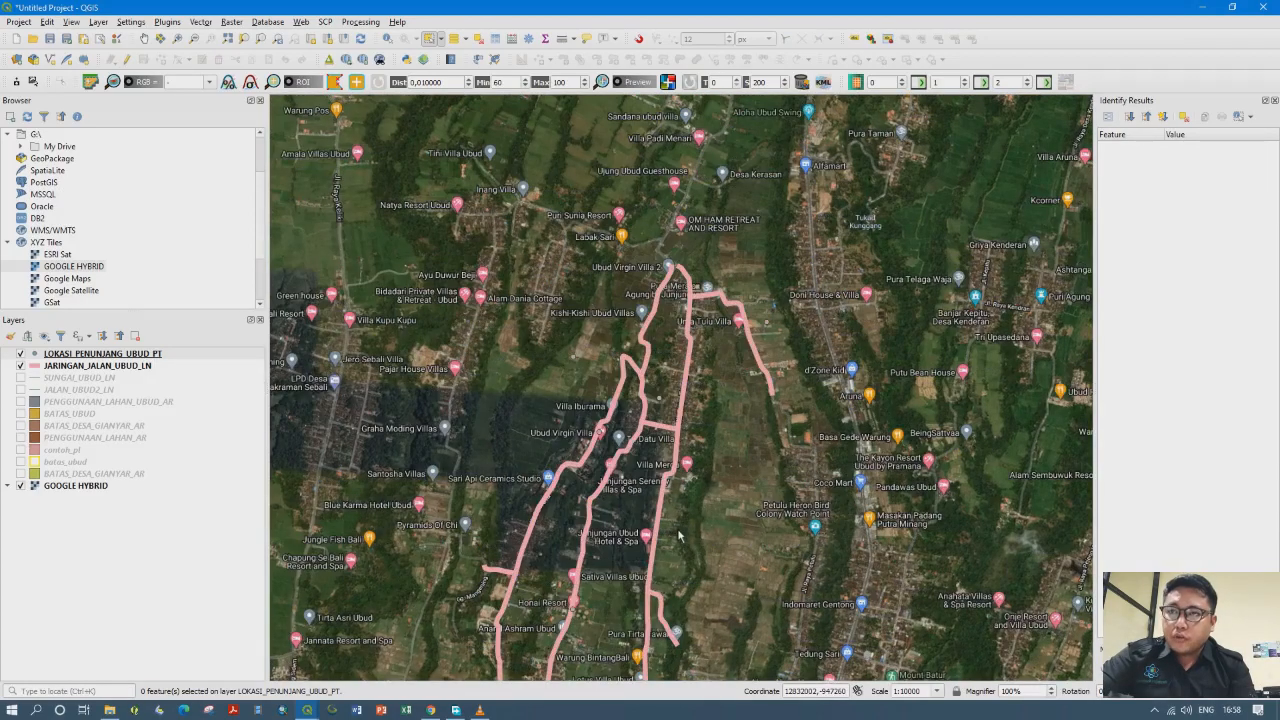
scroll(679, 543, up, 2)
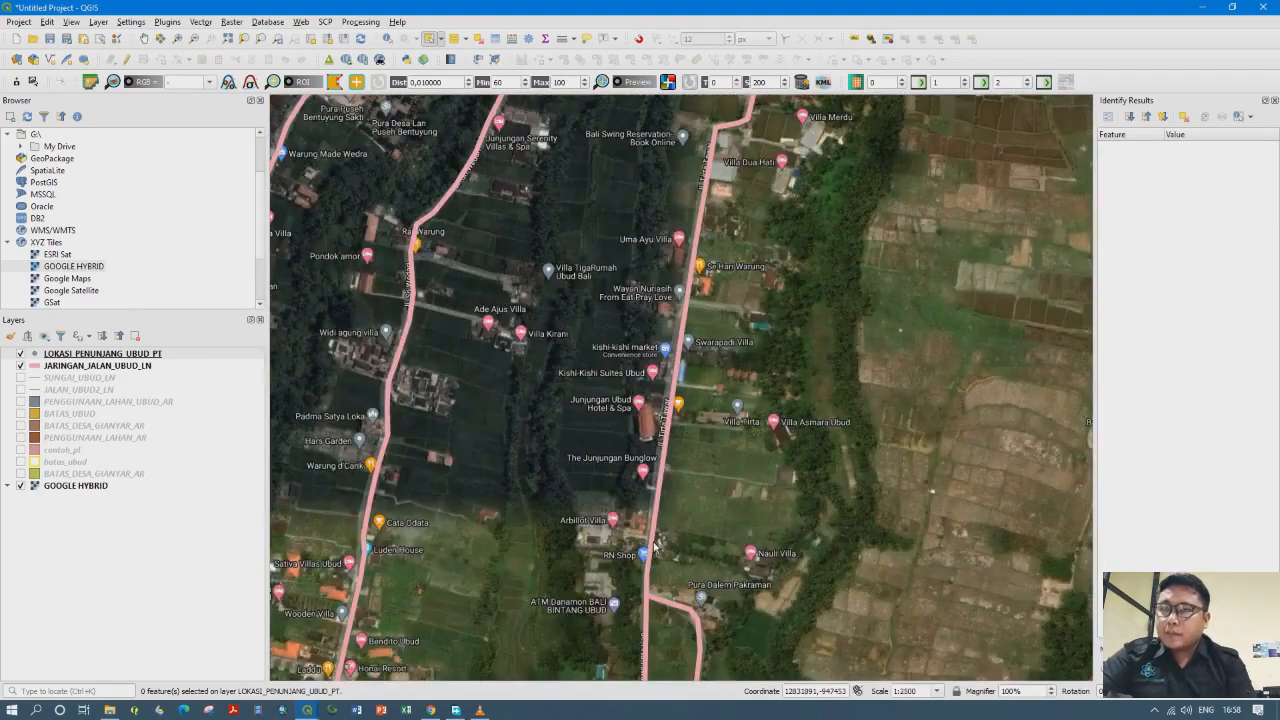
scroll(598, 529, down, 2)
drag(613, 380, 616, 486)
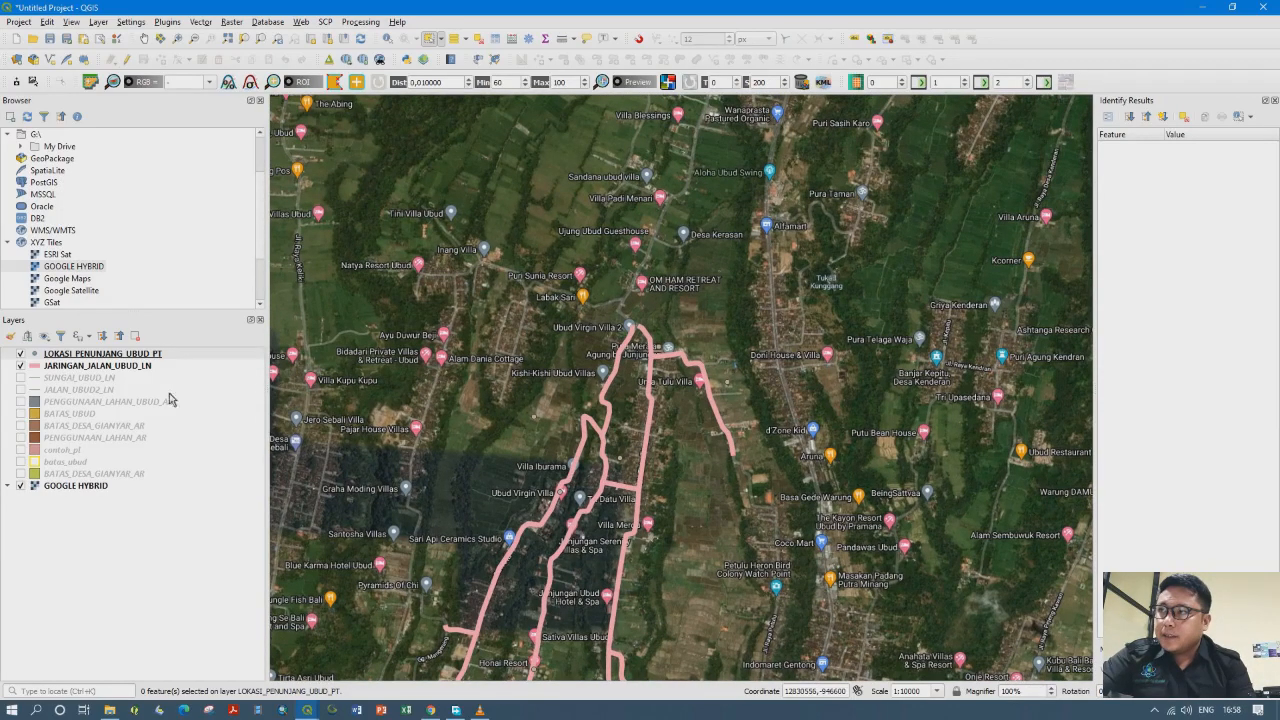
Make JARINGAN_JALAN_UBUD_LN the active layer and inspect its roads around Junjungan
click(122, 369)
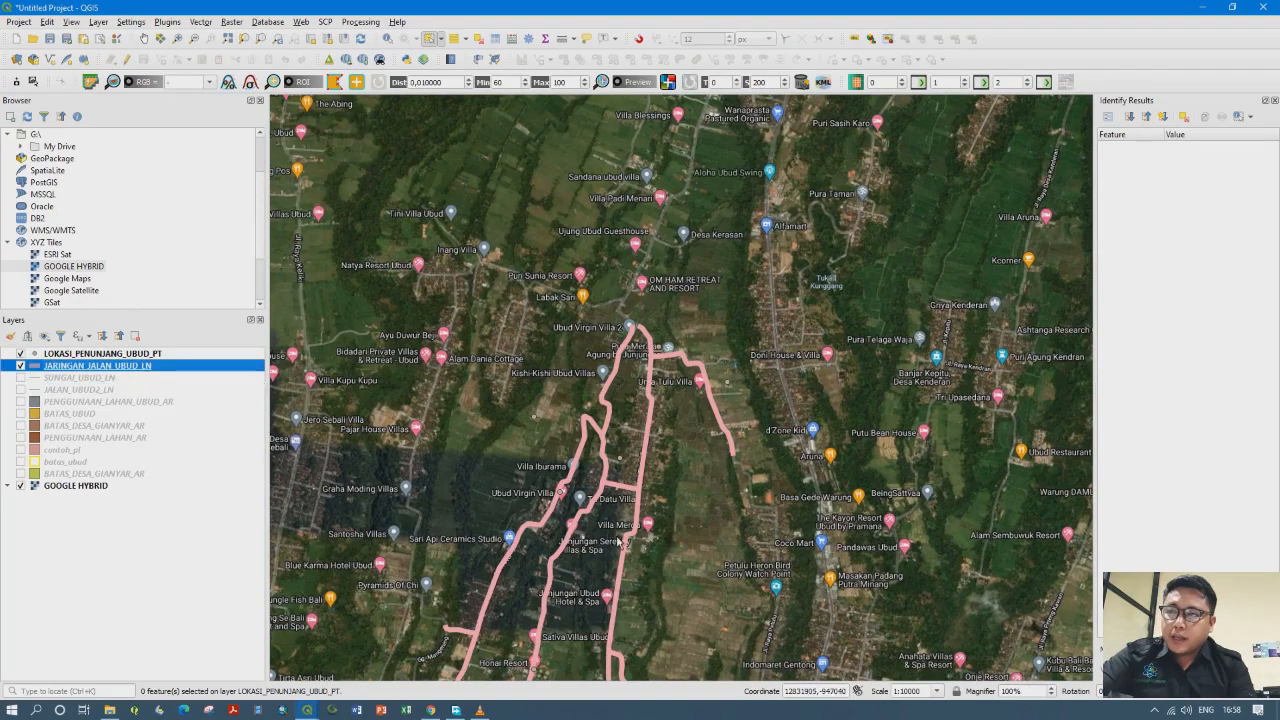
drag(655, 568, 665, 530)
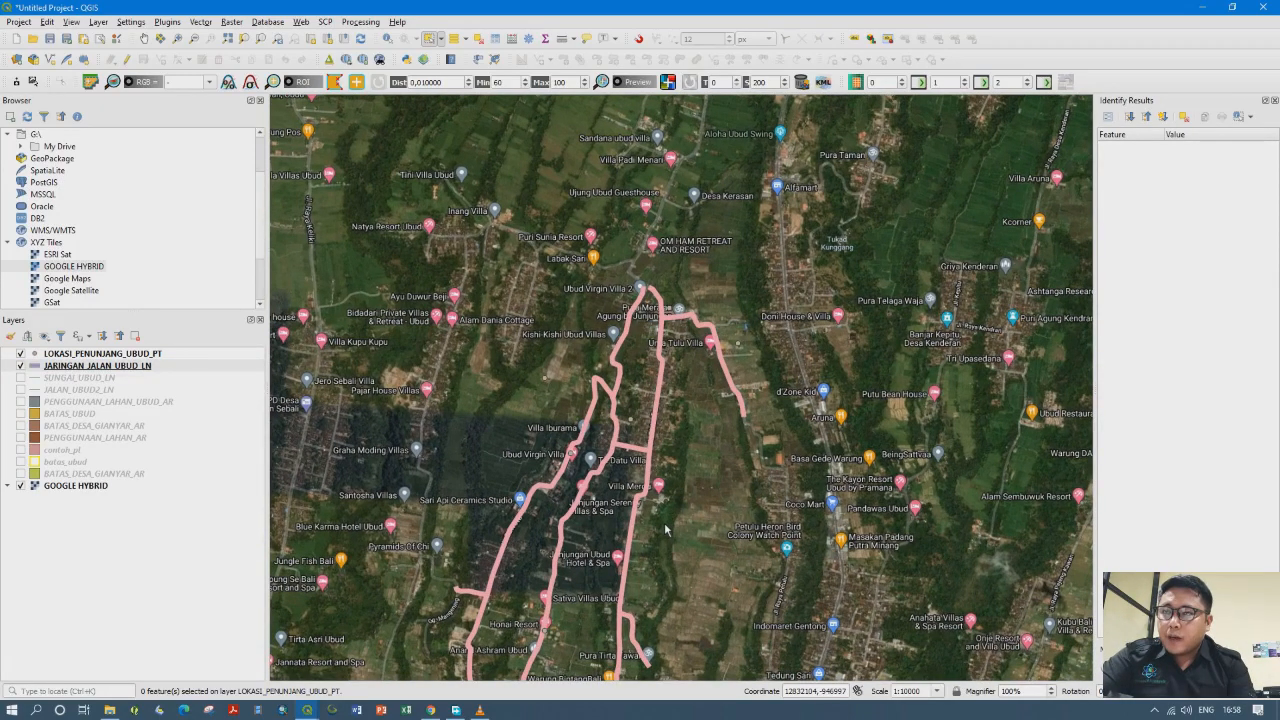
drag(668, 571, 685, 502)
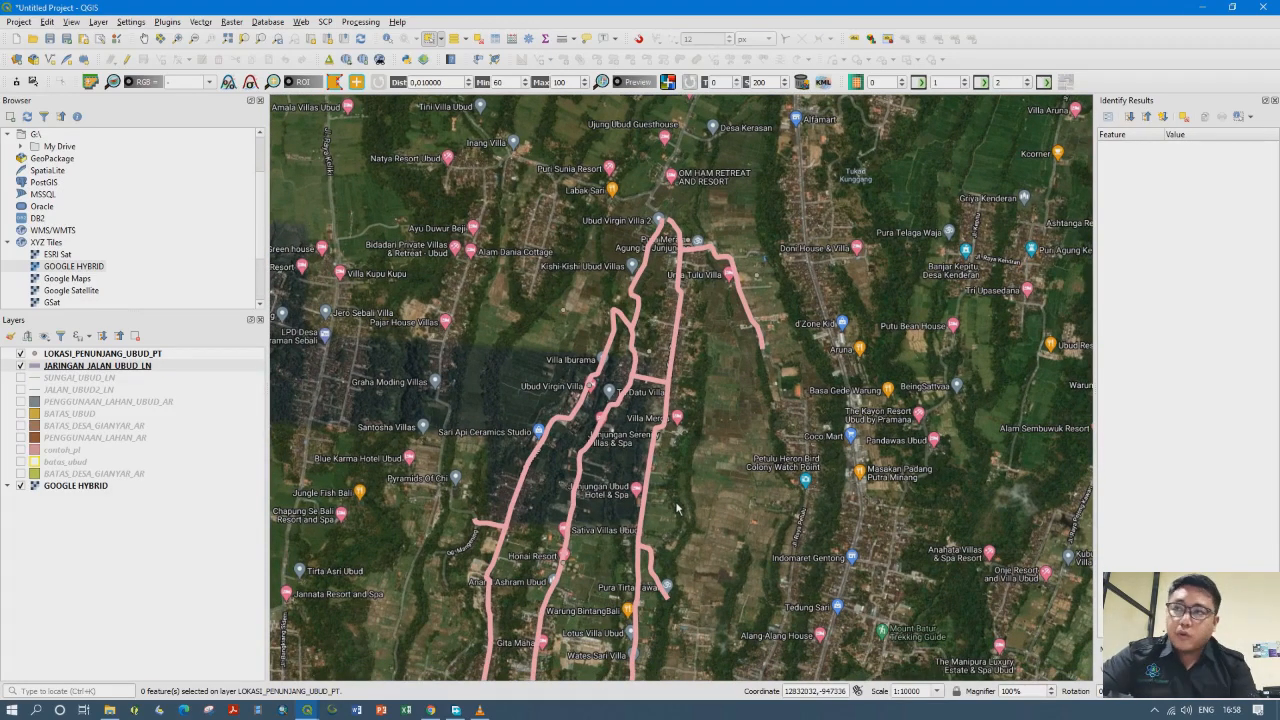
drag(672, 540, 684, 492)
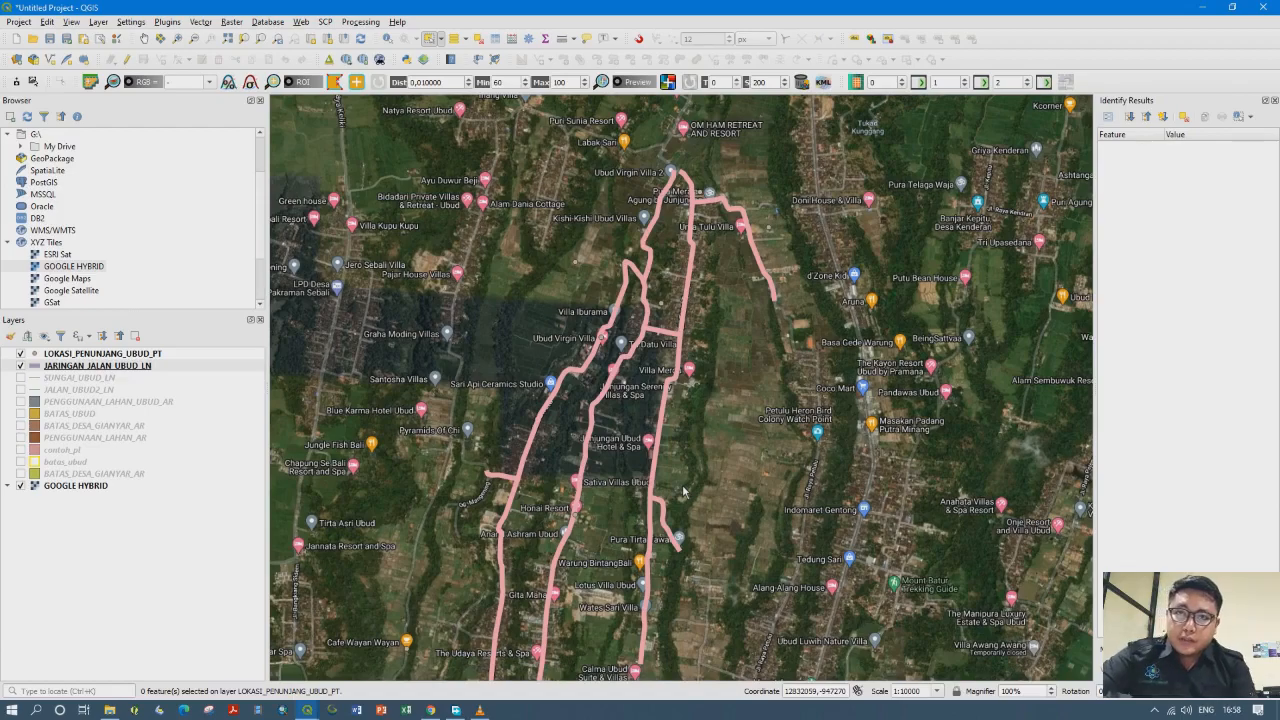